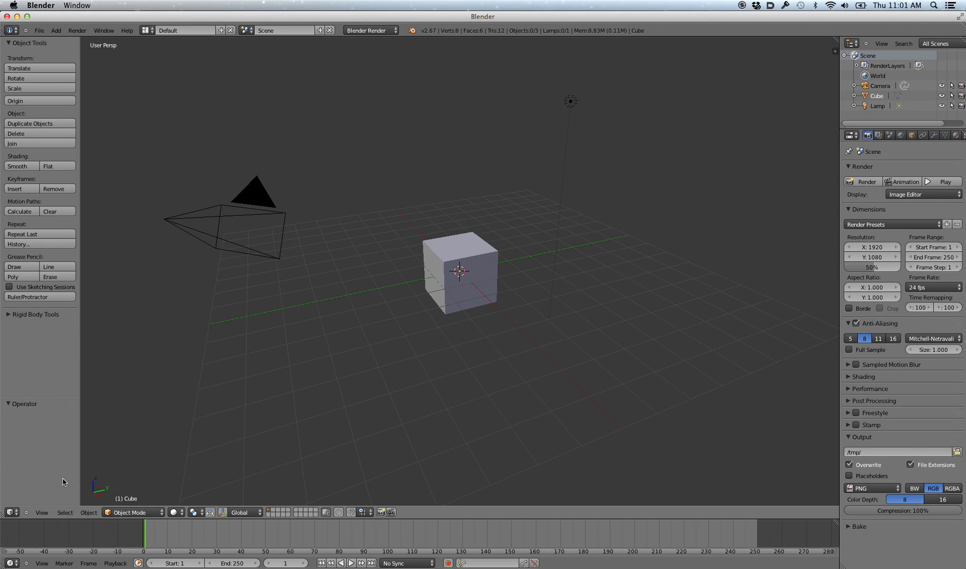
- Delete all the default objects from the scene
left_click(71, 568)
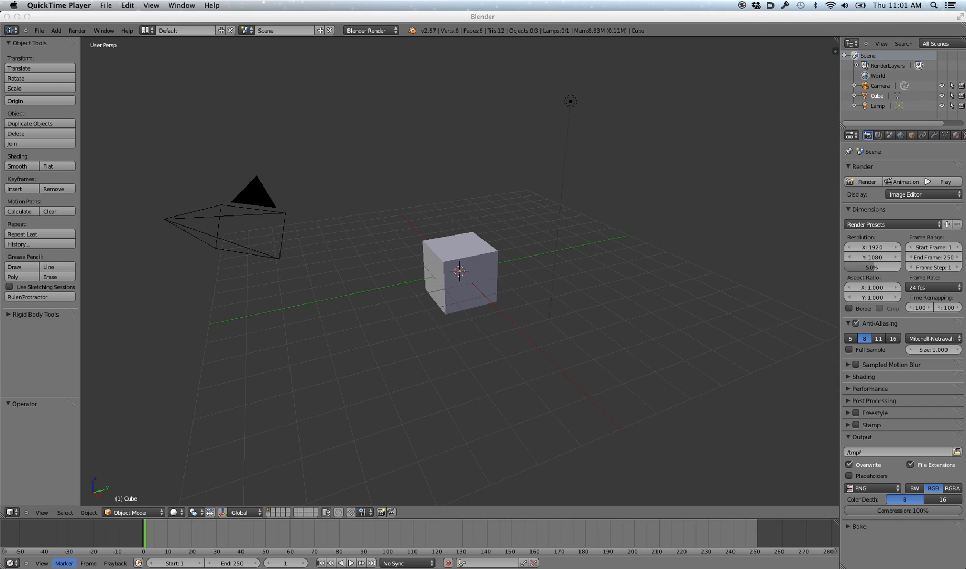
left_click(56, 378)
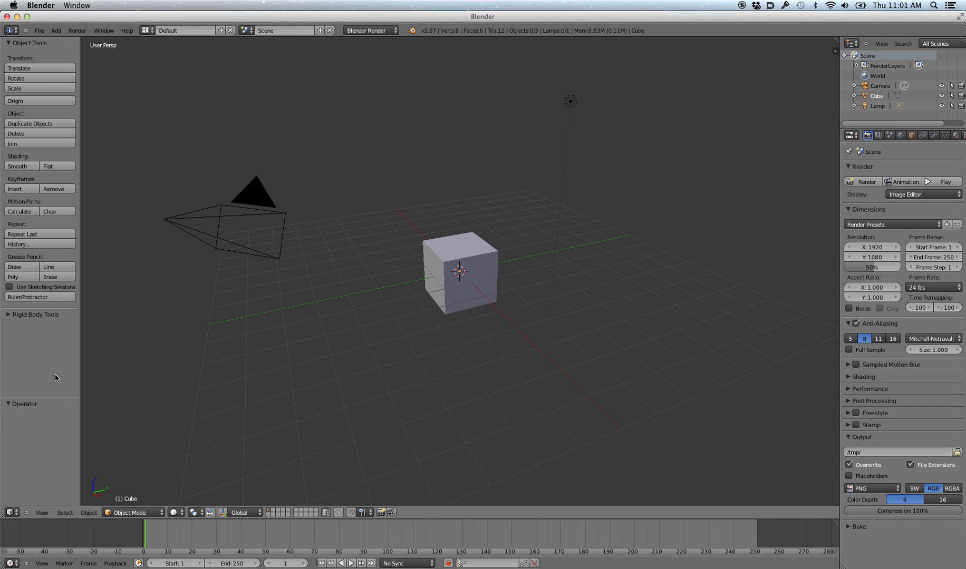
key("a")
key("x")
left_click(462, 239)
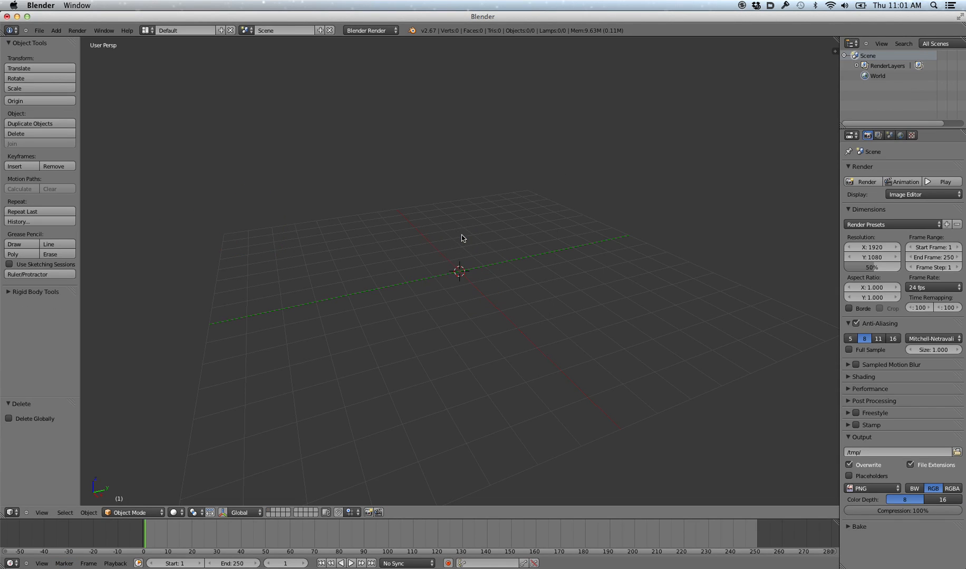
- Add a cube mesh and open it in Edit Mode with face selection
key("shift+a")
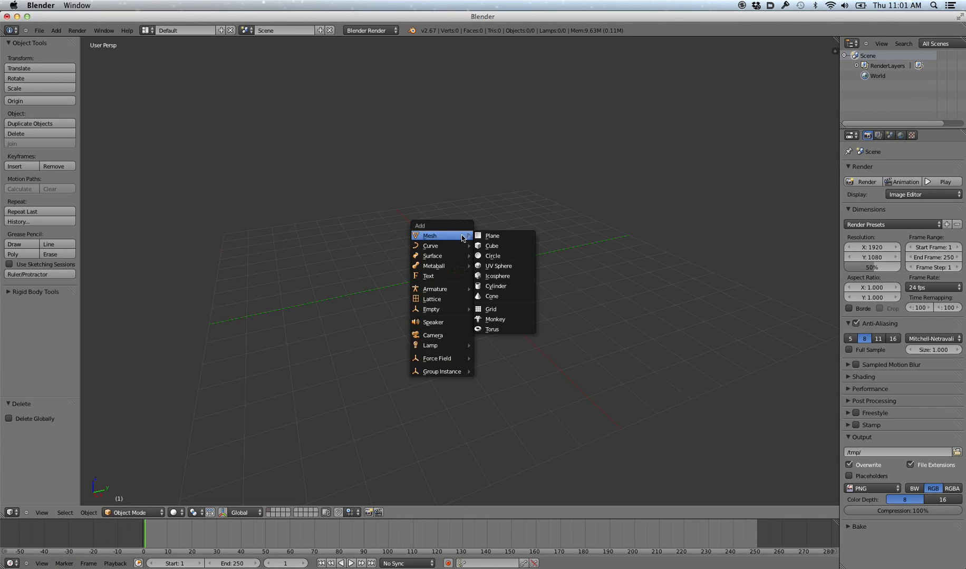
left_click(522, 246)
middle_click_drag(600, 277, 471, 323)
key("Tab")
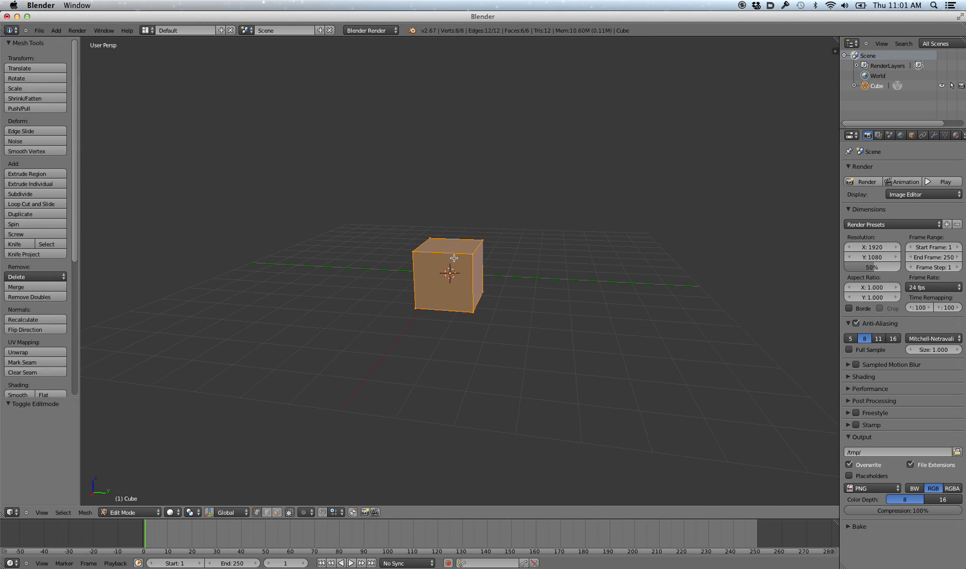
key("ctrl+Tab")
left_click(487, 274)
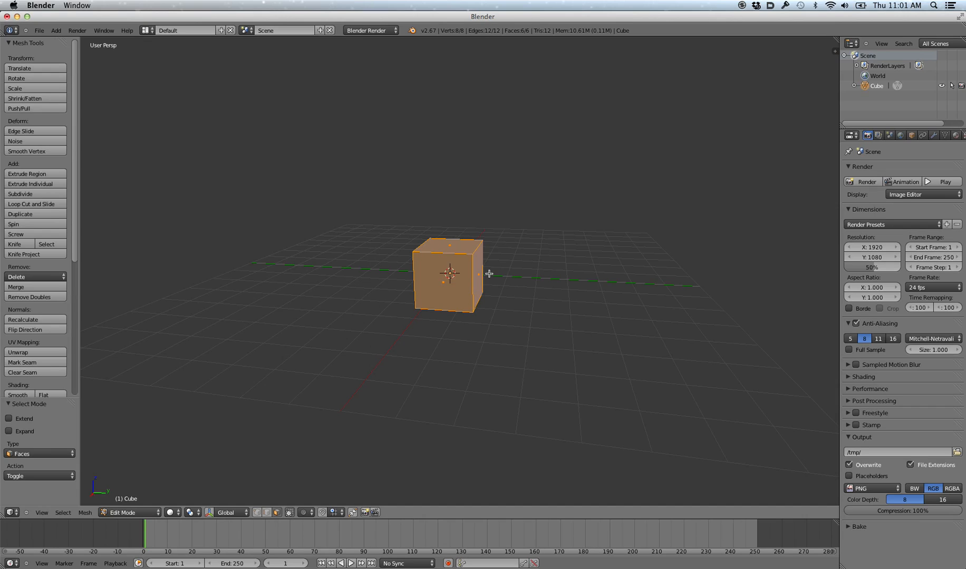
- Flatten the cube into a seat slab by scaling it along Z to about 0.143
middle_click_drag(487, 273, 447, 271)
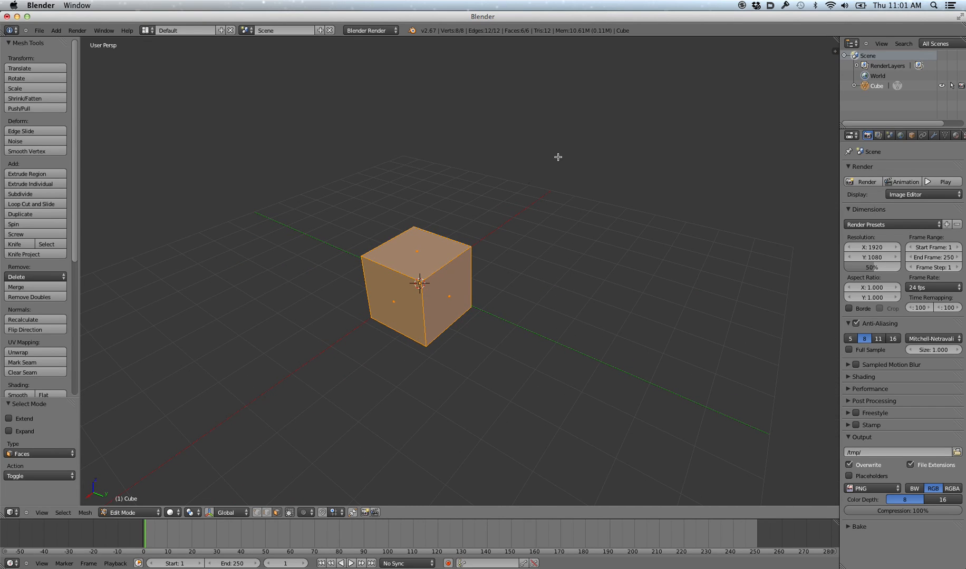
key("s")
key("z")
left_click(447, 281)
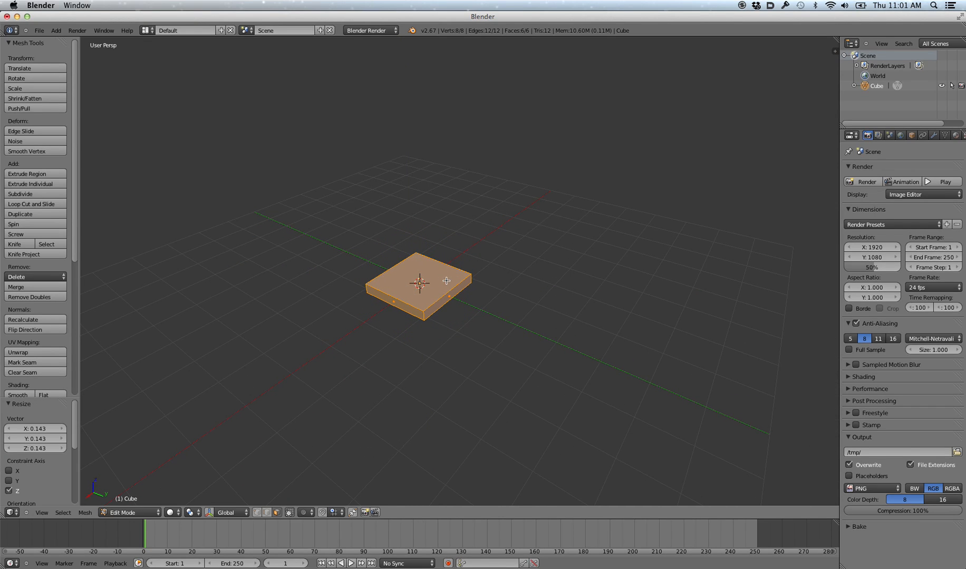
- Extrude the seat slab's negative-Y side face outward by about 0.37 to form a narrow rear strip
middle_click_drag(456, 276, 353, 306)
right_click(425, 300)
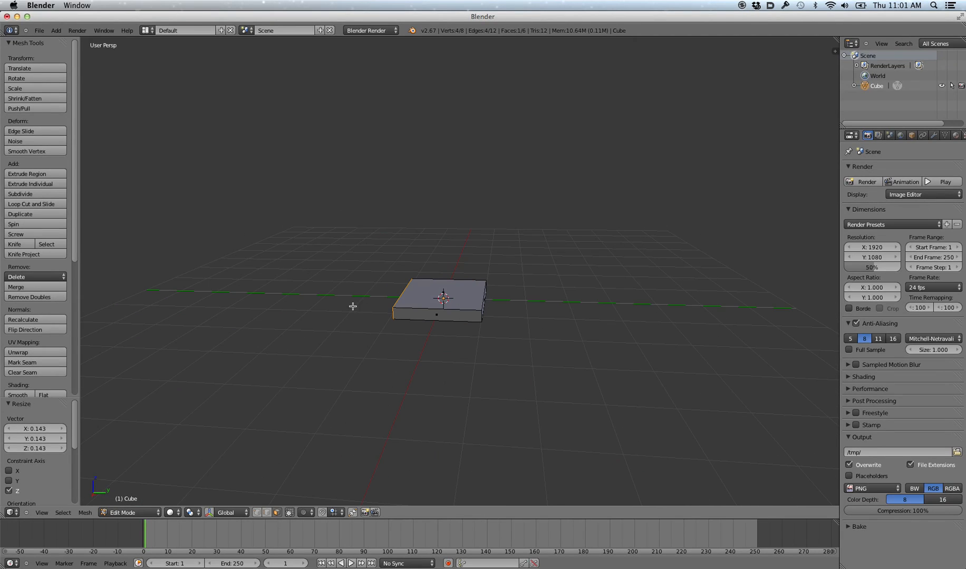
key("e")
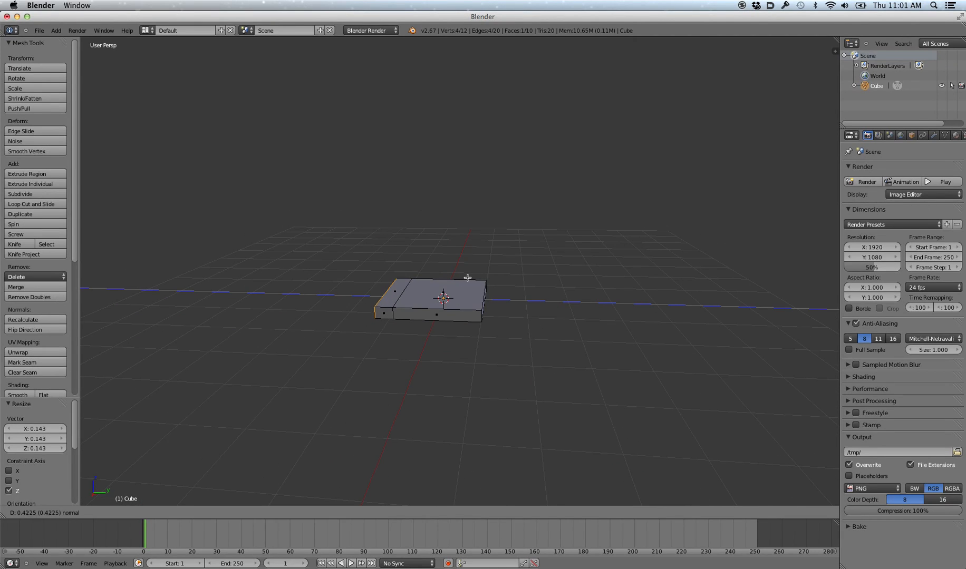
left_click(470, 279)
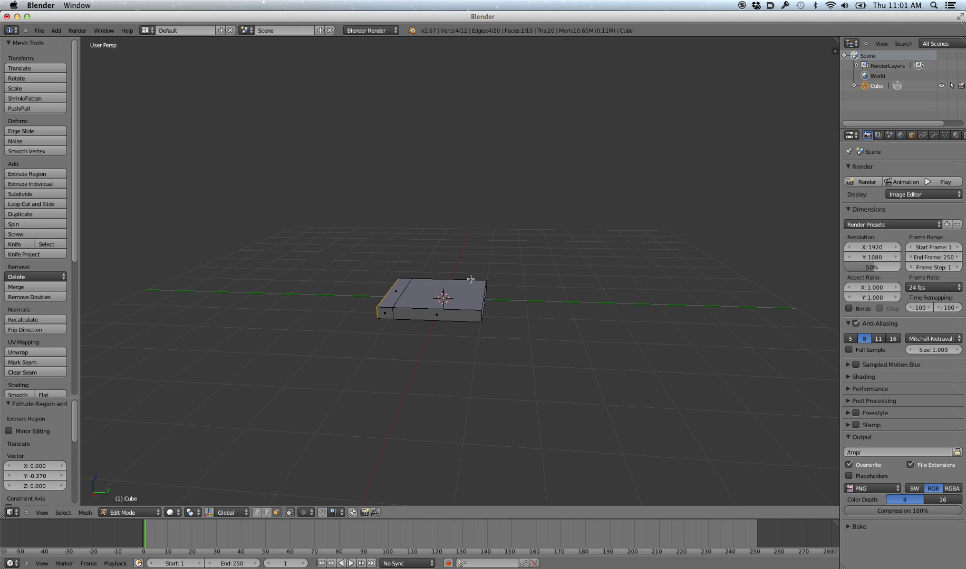
- Extrude the top face of the rear strip upward by about 3.04 to form the backrest
right_click(400, 291)
key("e")
left_click(410, 163)
- Add two loop cuts running along the backrest and seat, and spread them apart along X by a factor of about 1.62
middle_click_drag(461, 345, 406, 302)
key("ctrl+r")
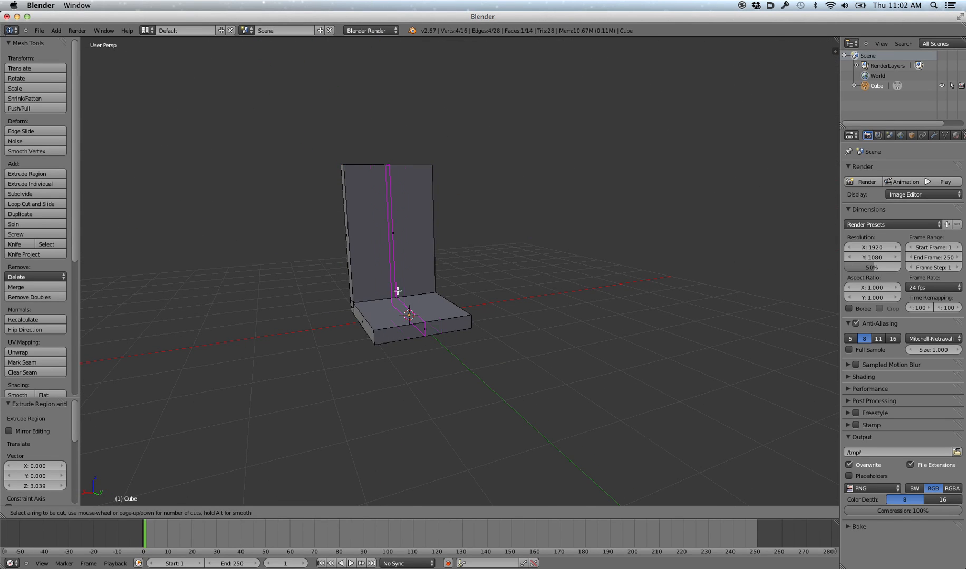
scroll(398, 290, "up", 1)
left_click(398, 291)
left_click(412, 297)
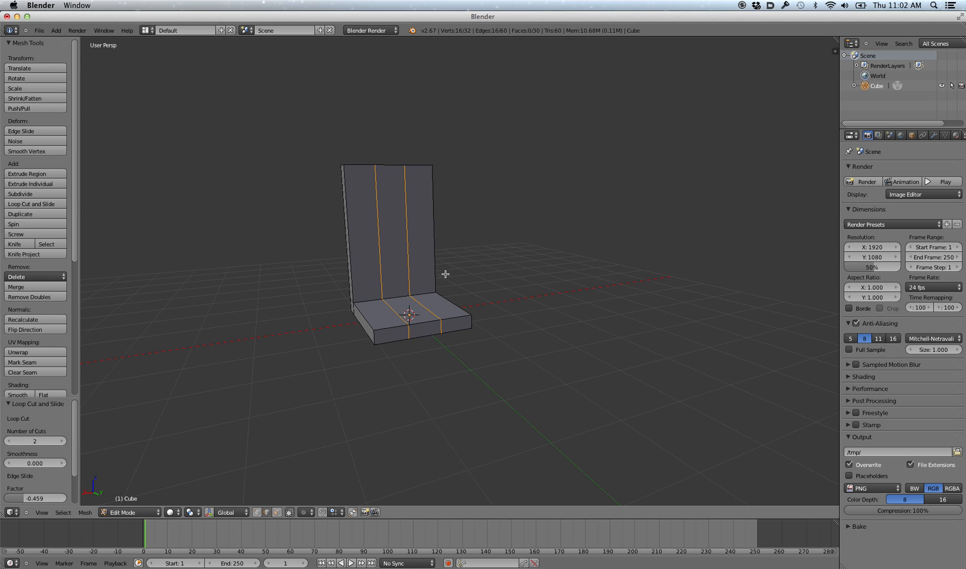
key("s")
key("x")
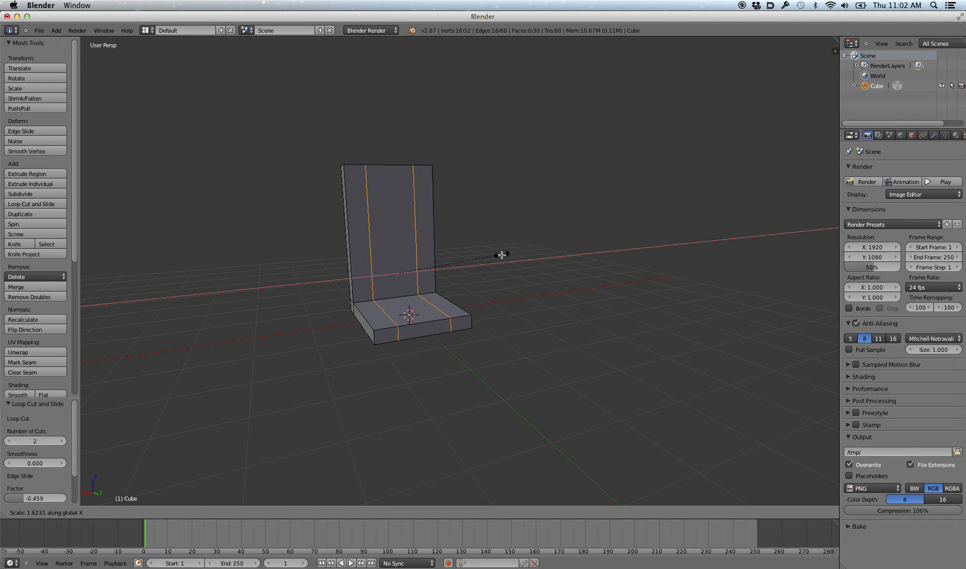
left_click(501, 255)
- Add two loop cuts across the width of the seat and spread them apart along Y toward its front and rear
middle_click_drag(453, 242, 485, 338)
key("ctrl+r")
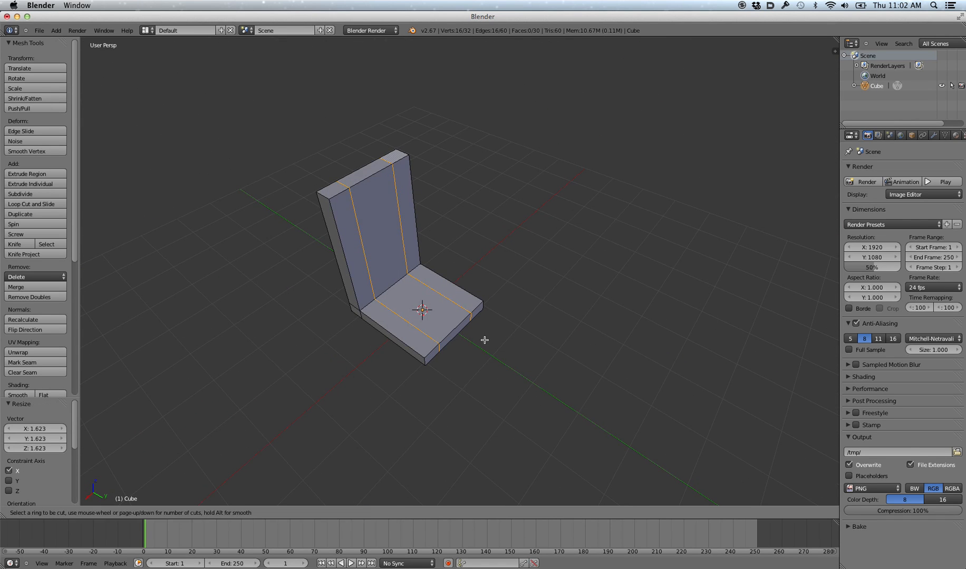
left_click(476, 323)
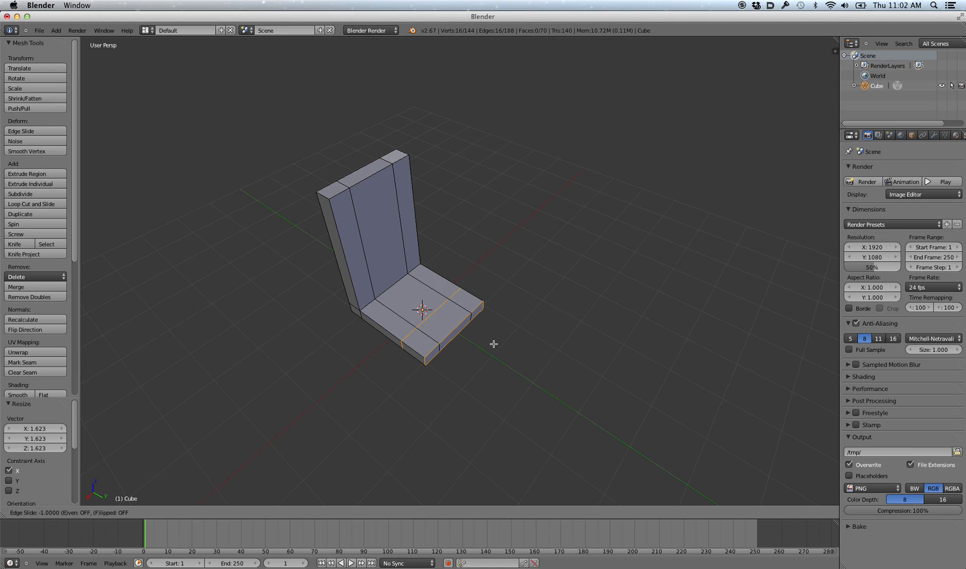
left_click(459, 337)
key("s")
key("y")
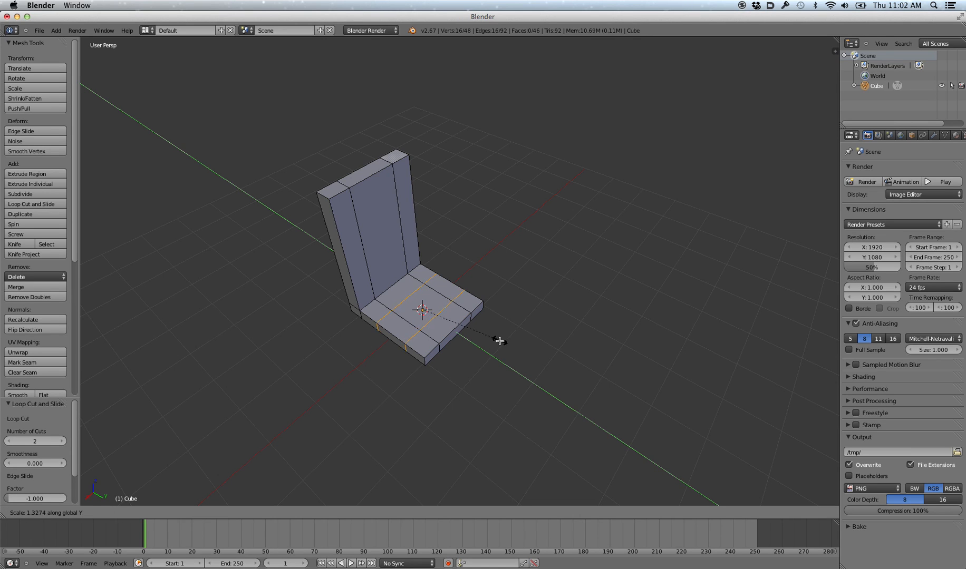
left_click(519, 354)
- Extrude the four corner faces of the seat's underside down along Z by about 1.8 as legs, and return to Object Mode
middle_click_drag(519, 355, 446, 235)
key("ctrl+Tab")
left_click(447, 236)
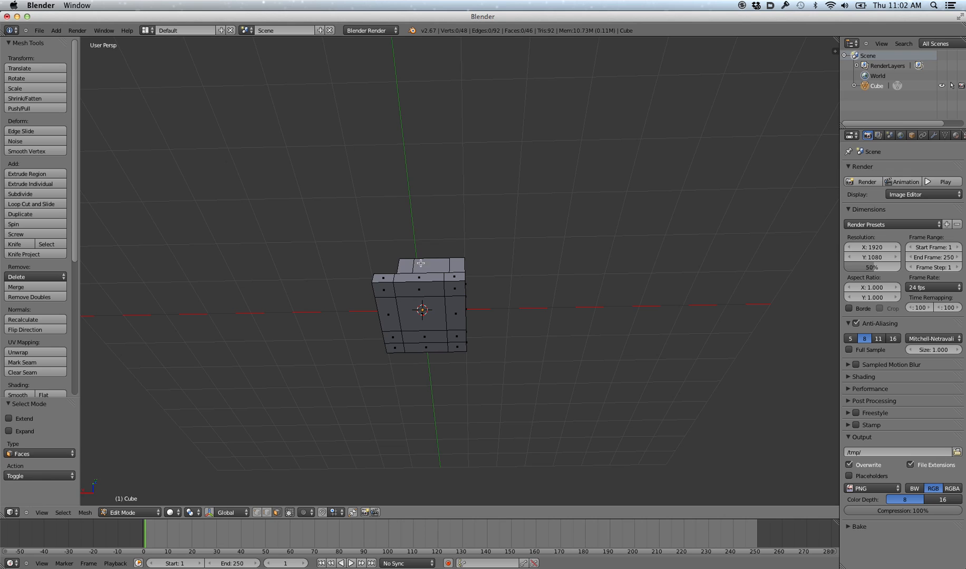
right_click(390, 287)
right_click(457, 289, "shift")
right_click(461, 343, "shift")
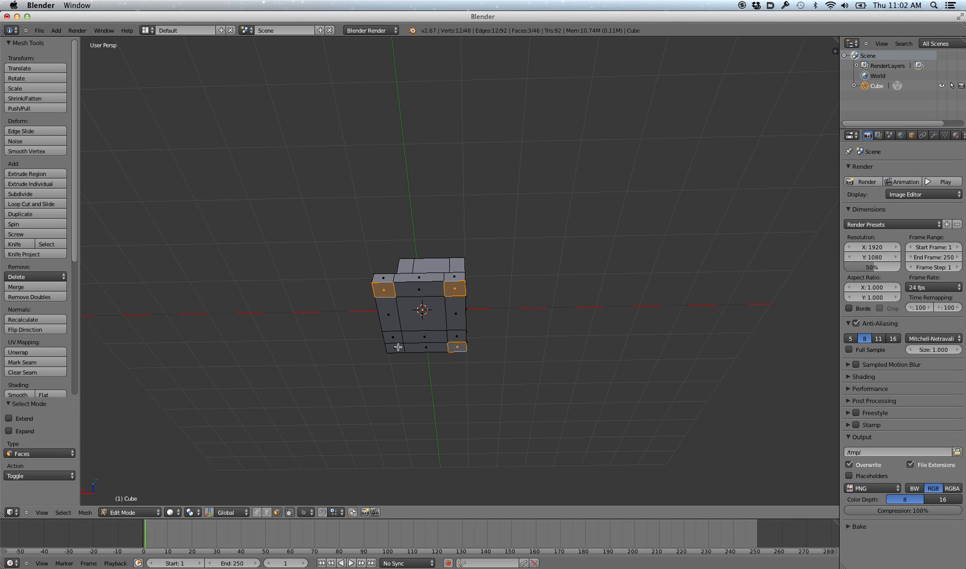
right_click(396, 345, "shift")
middle_click_drag(395, 345, 487, 364)
key("e")
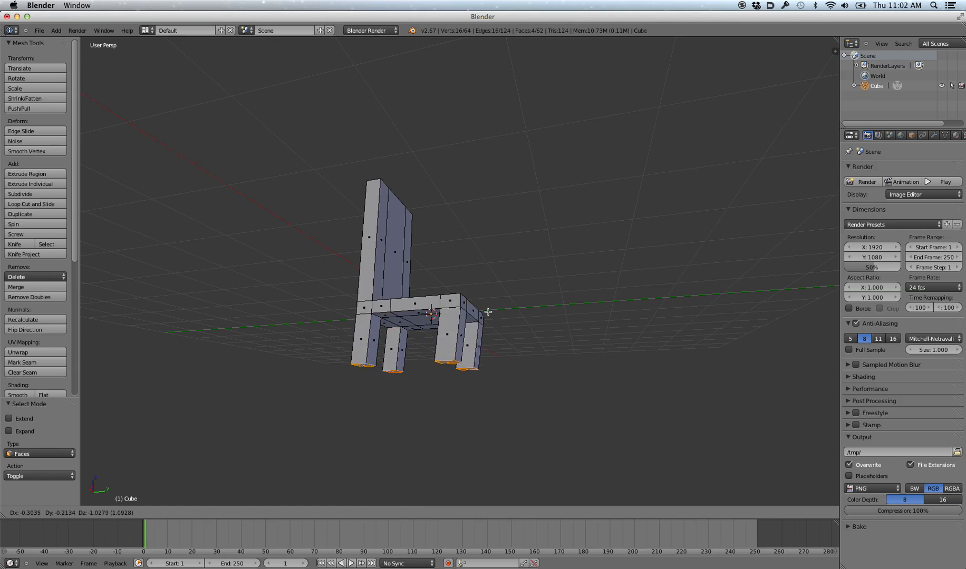
key("z")
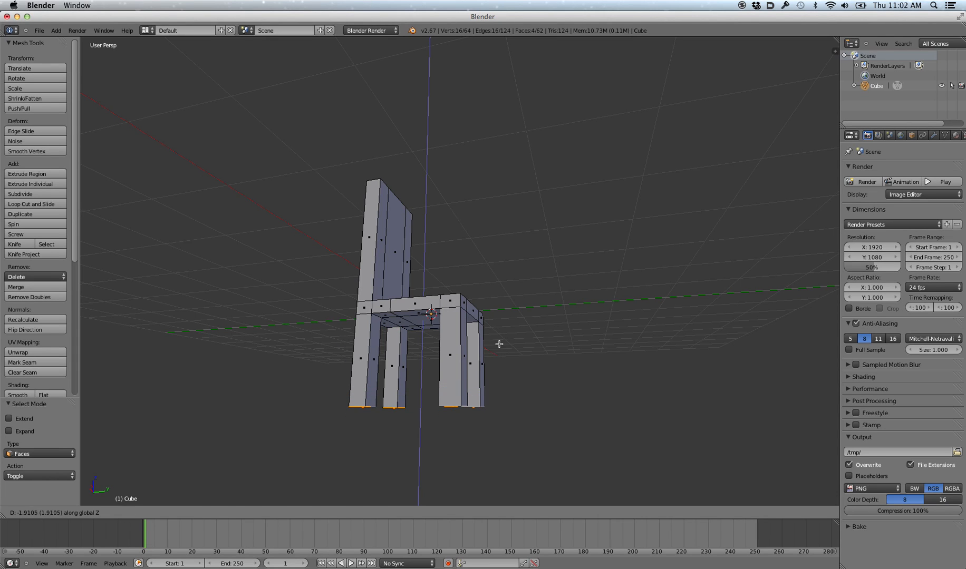
left_click(498, 343)
middle_click_drag(498, 343, 451, 365)
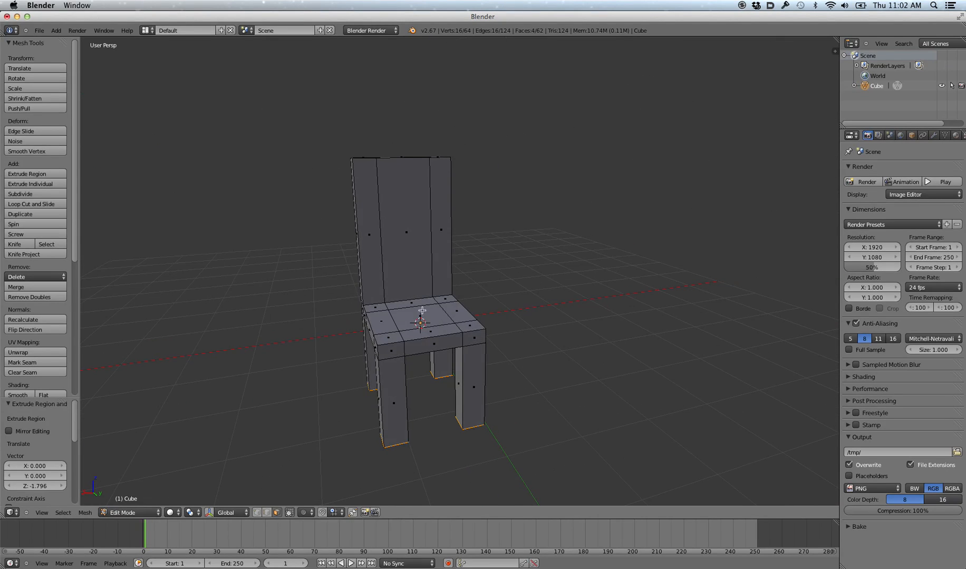
key("Tab")
- Start saving the file, go into the test_production folder and create a new directory named models there
key("ctrl+s")
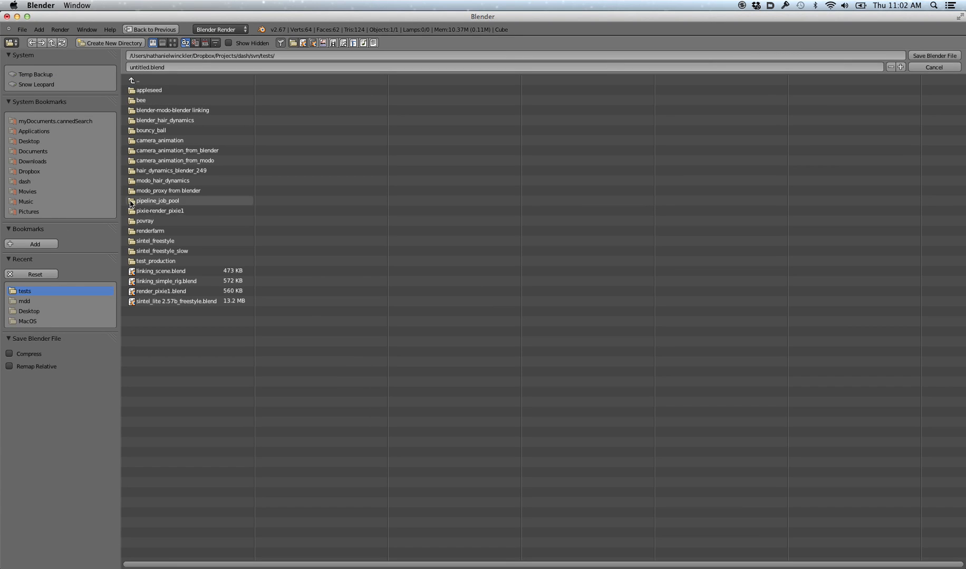
left_click(158, 261)
left_click(159, 67)
key("Left")
key("Right")
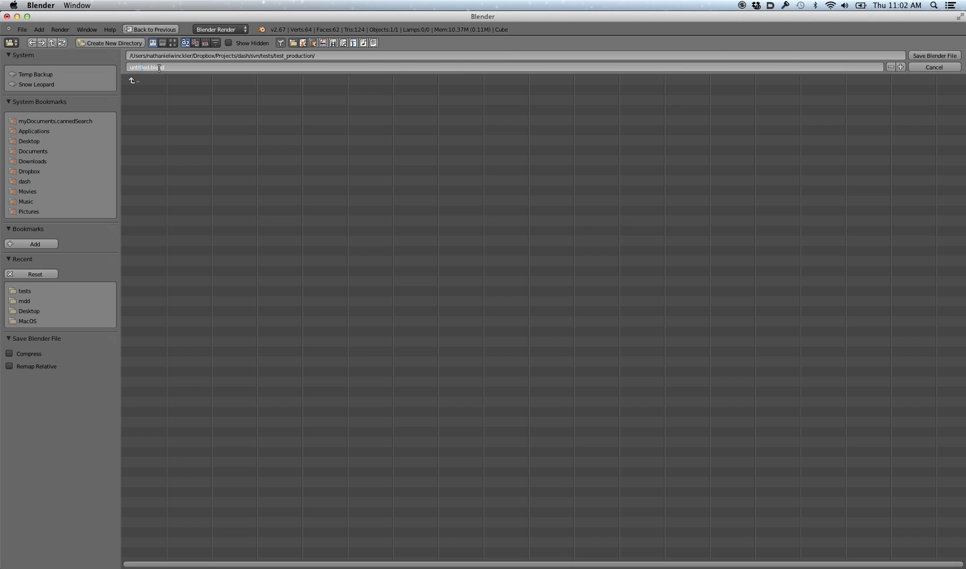
left_click(117, 41)
left_click(117, 42)
left_click(117, 43)
type("models")
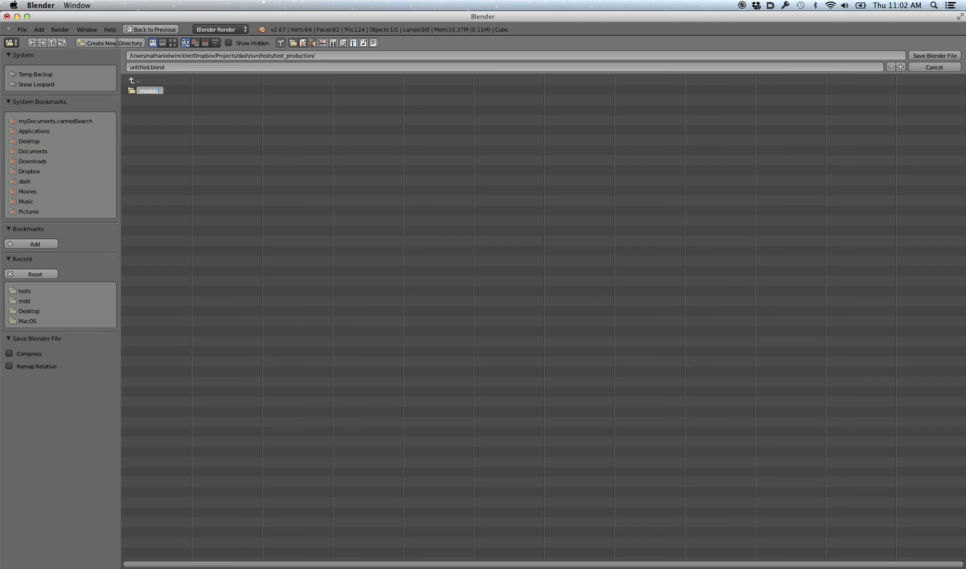
key("Return")
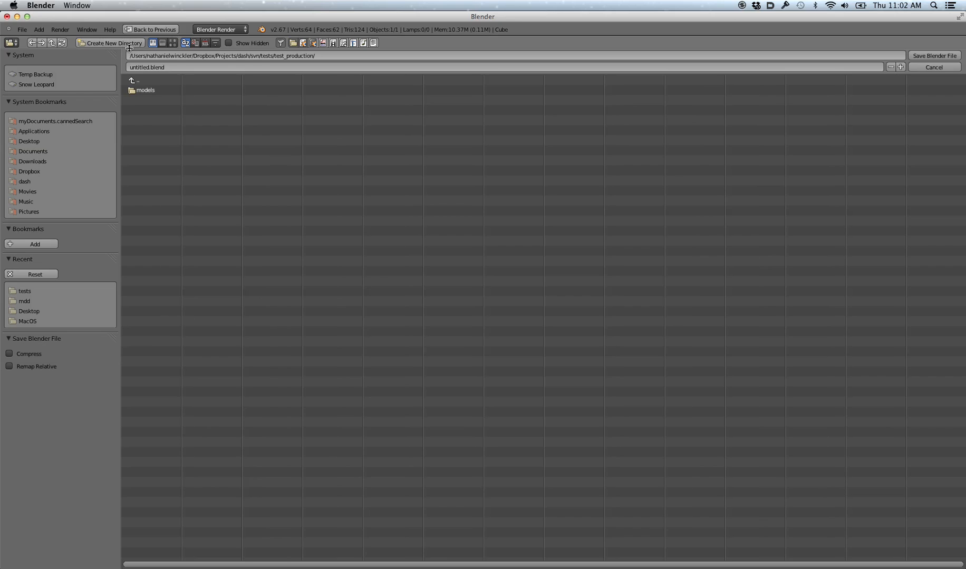
- Save the chair file as chair1 in the models folder
left_click(148, 91)
left_click(153, 67)
key("Left")
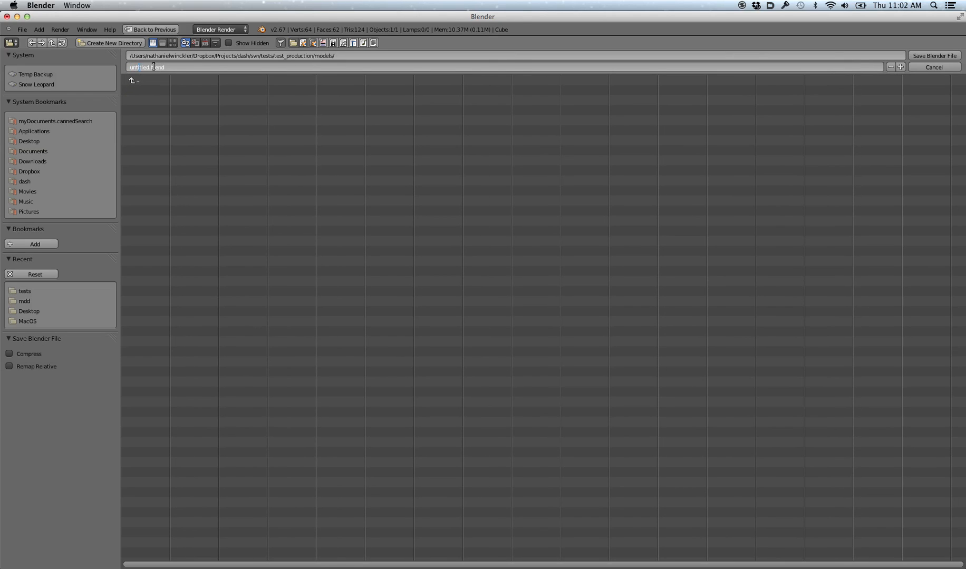
type("chair1")
key("Return")
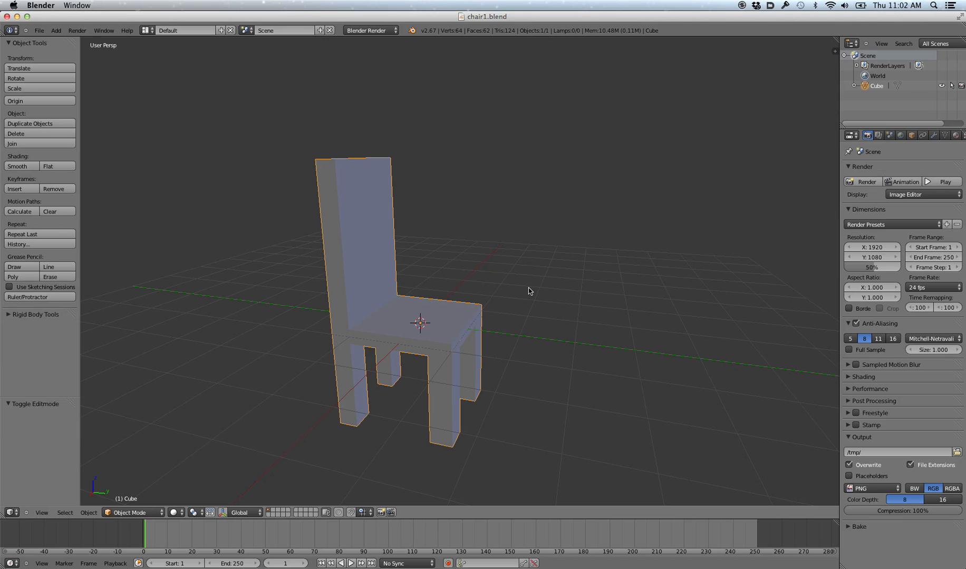
- Start a new file and delete all of its default objects
key("ctrl+n")
left_click(528, 290)
key("a")
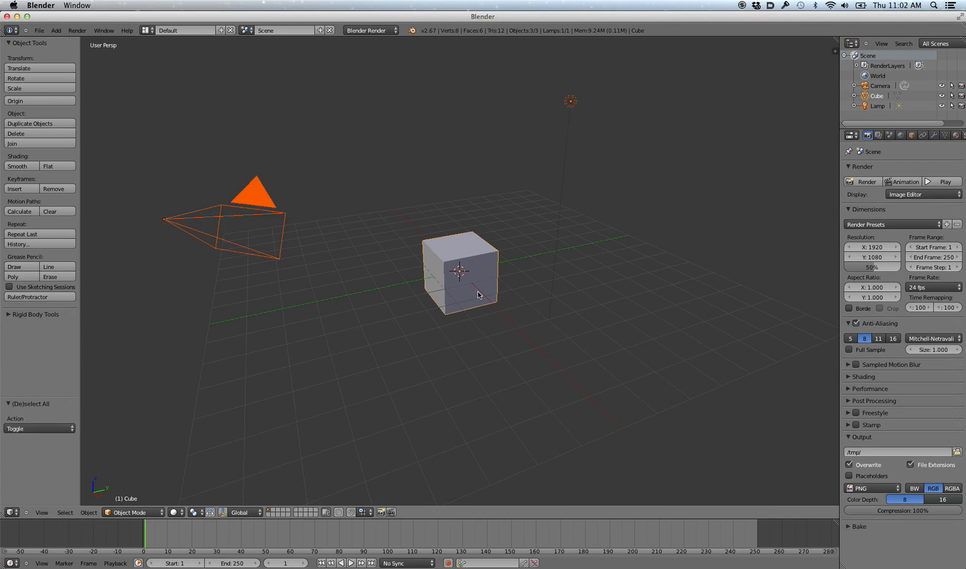
key("x")
left_click(478, 294)
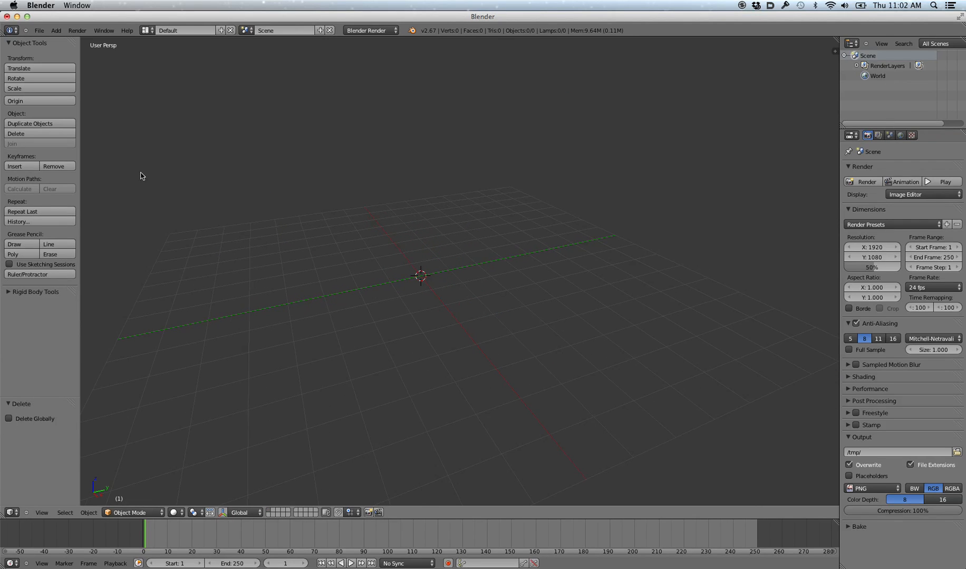
left_click(41, 31)
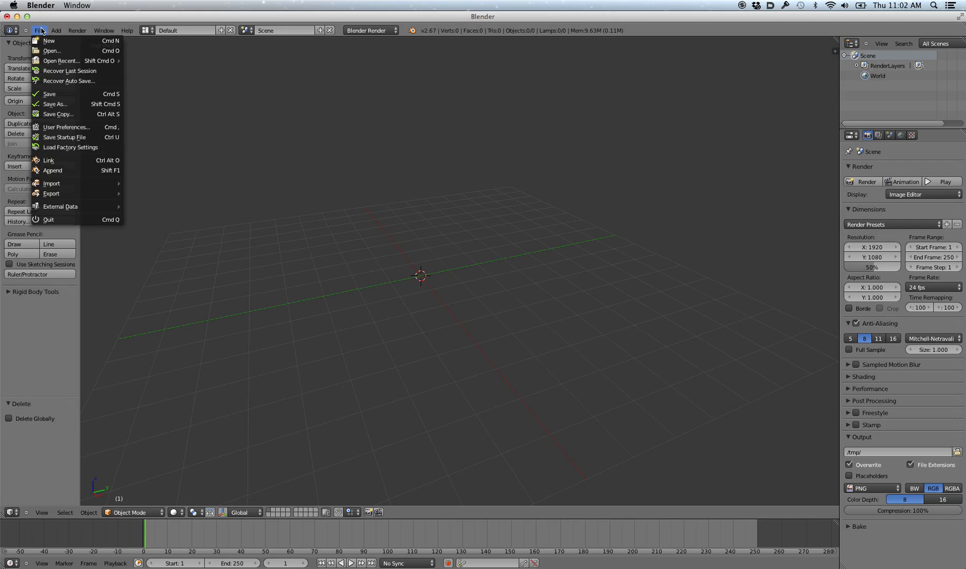
mouse_move(90, 197)
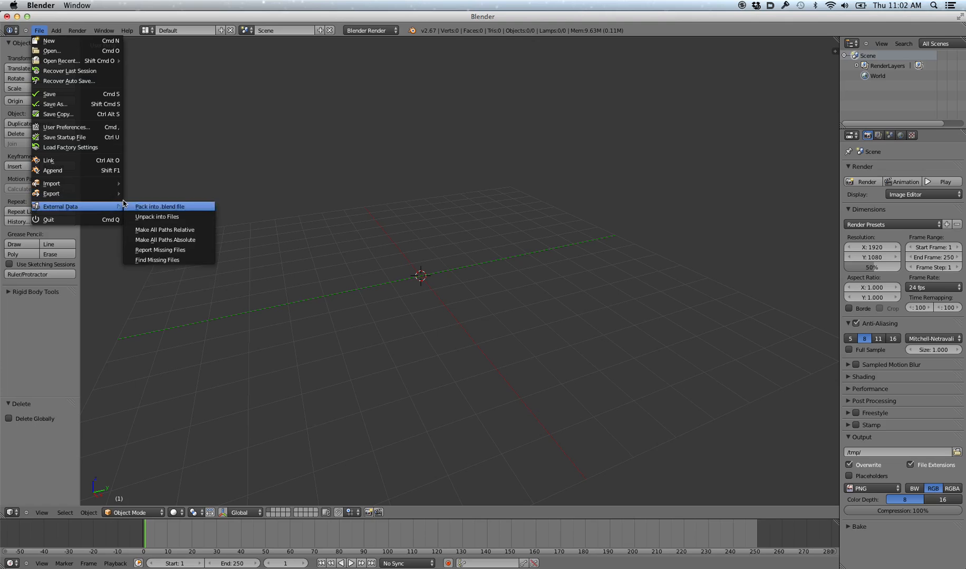
key("shift+a")
mouse_move(311, 230)
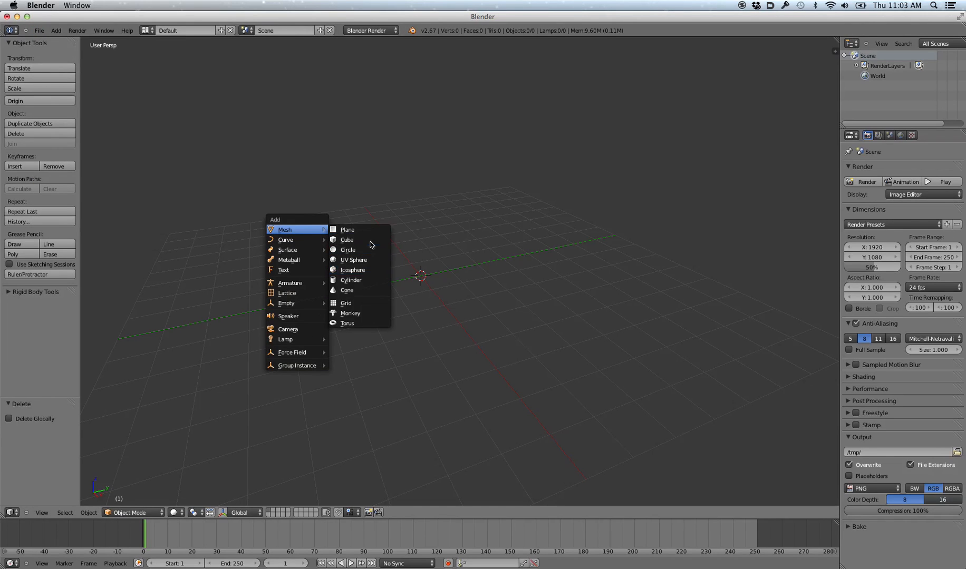
left_click(371, 242)
middle_click_drag(447, 305, 417, 278, "ctrl")
key("x")
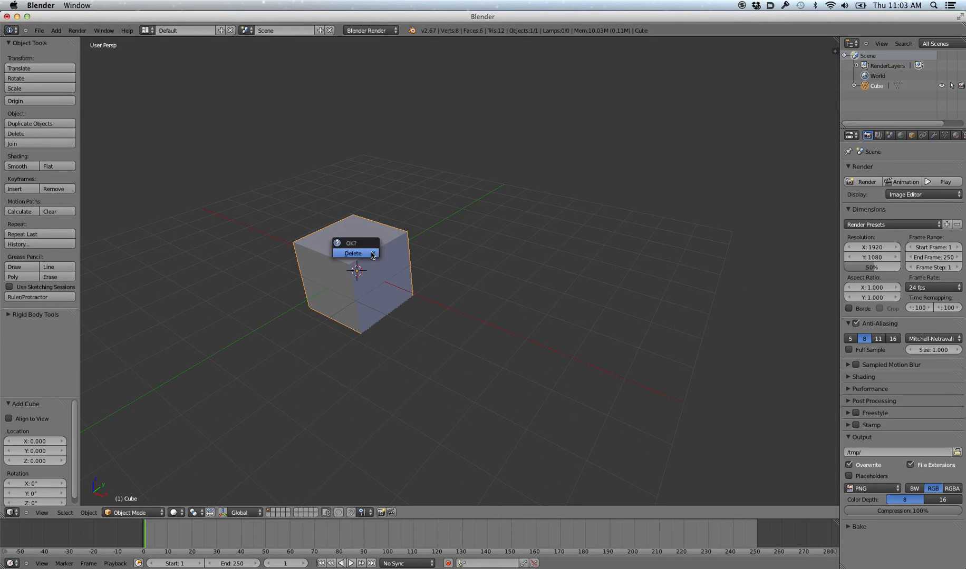
left_click(367, 257)
- Add a cylinder mesh at the 3D cursor and enter Edit Mode
key("shift+a")
mouse_move(370, 254)
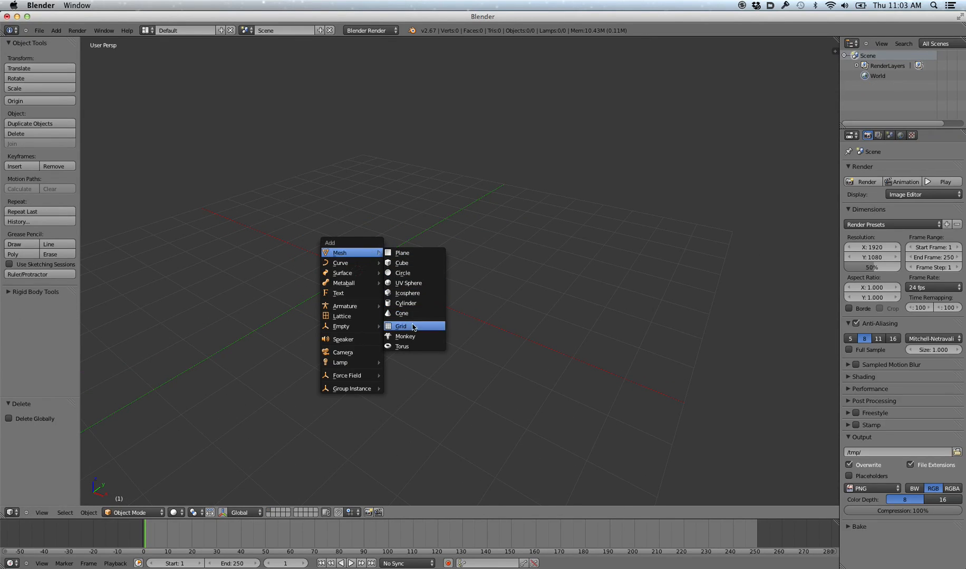
left_click(408, 303)
key("Tab")
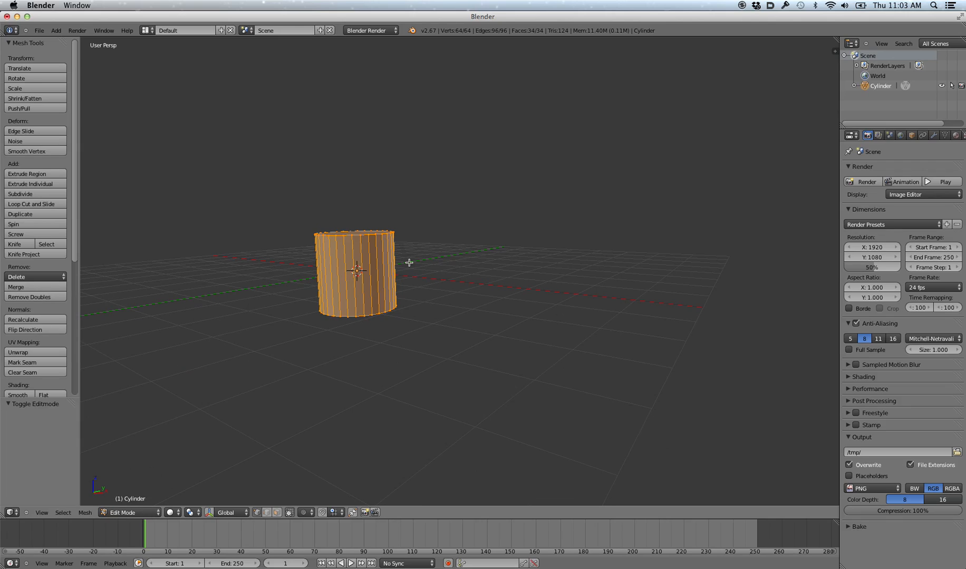
- Stretch the 32-sided cylinder along Z by about 3.5
key("s")
key("z")
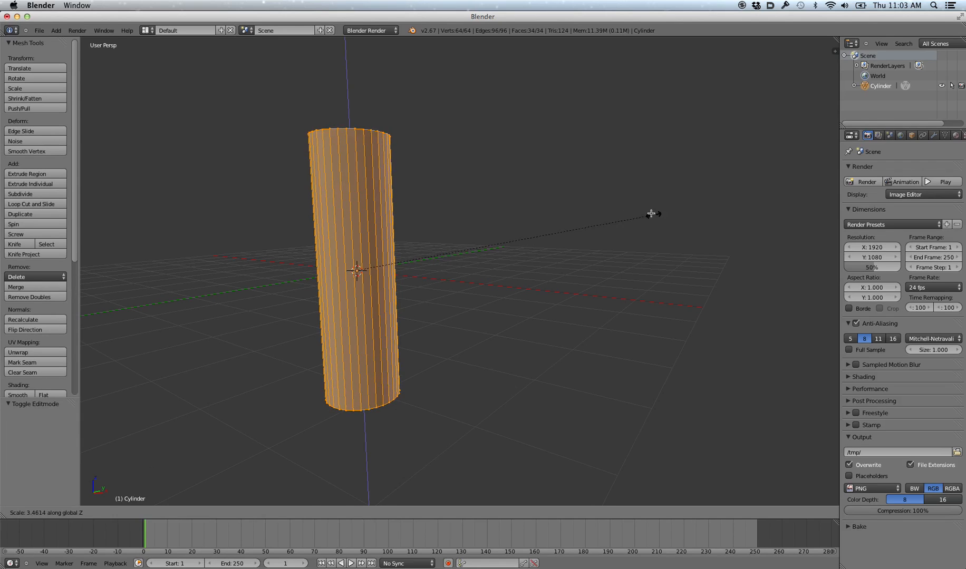
left_click(664, 212)
- Delete all of the cylinder's vertices and add a new cylinder with 8 vertices within the same object
middle_click_drag(513, 275, 544, 203)
key("x")
left_click(544, 202)
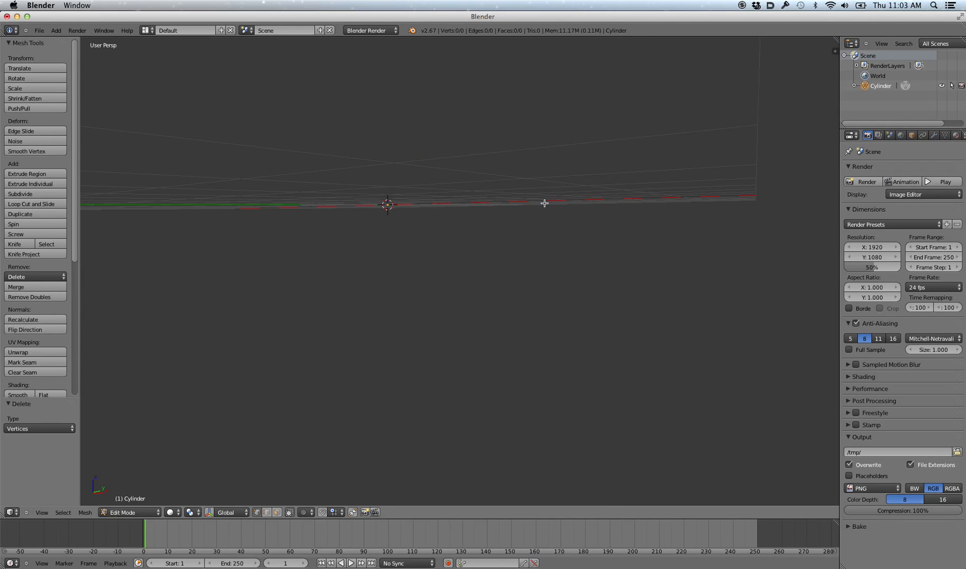
key("shift+a")
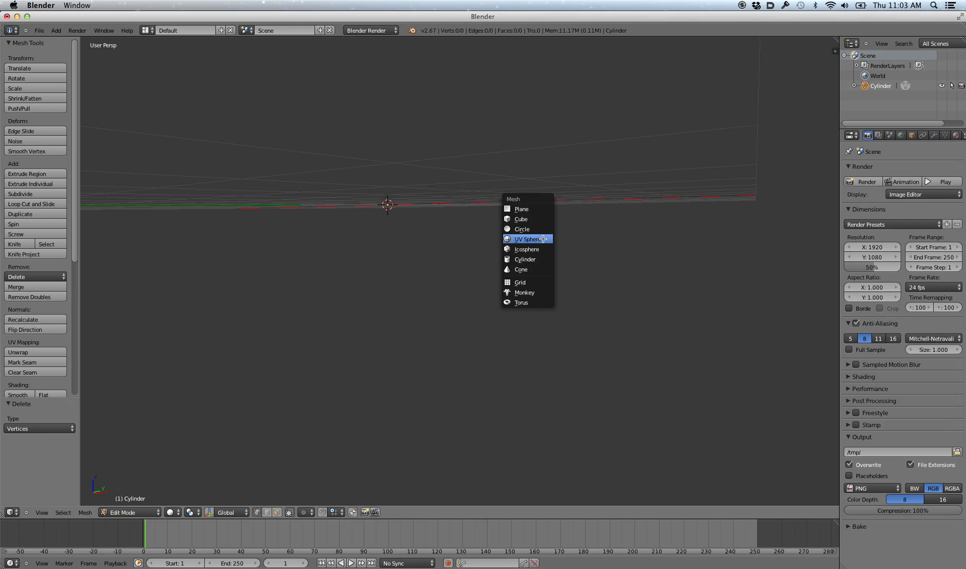
left_click(537, 259)
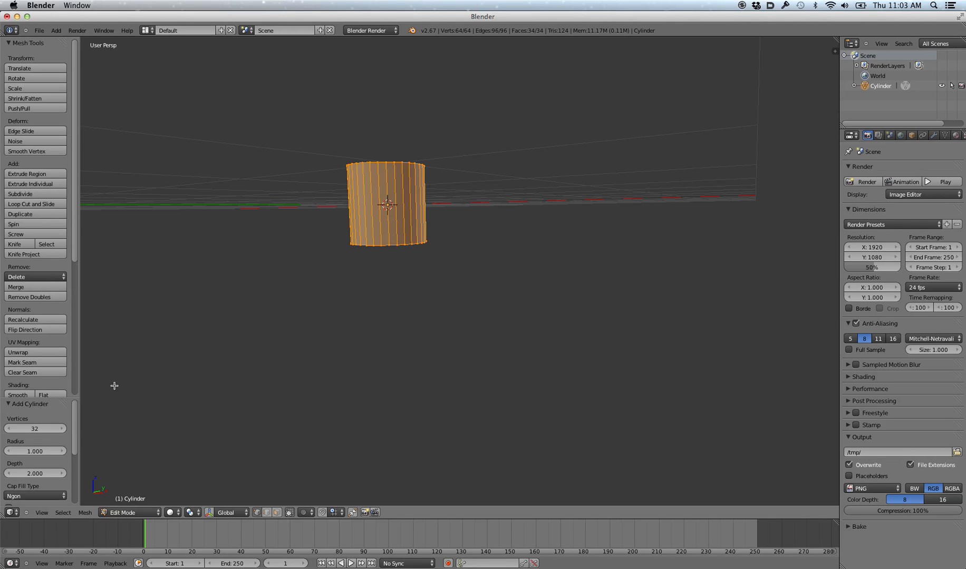
left_click(31, 428)
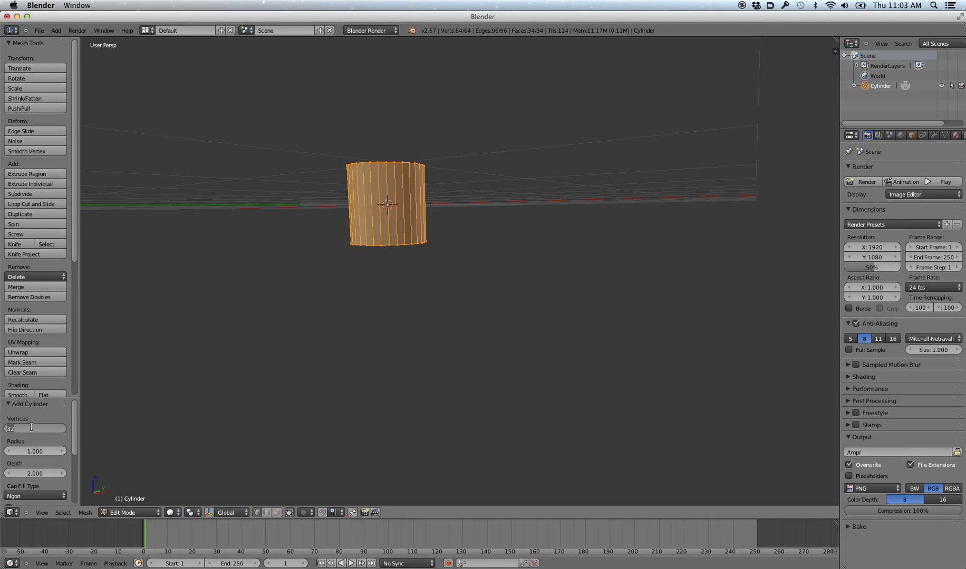
type("8")
key("Return")
middle_click_drag(340, 379, 449, 175)
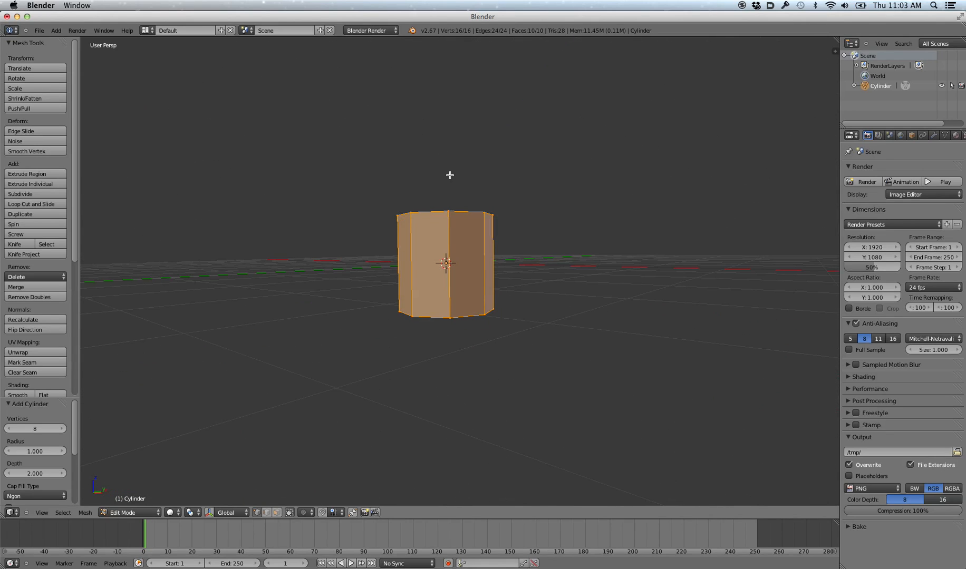
- Scale the eight-sided cylinder along Z by about 3.5 to make it a tall column
key("s")
key("z")
left_click(725, 163)
middle_click_drag(731, 177, 531, 247)
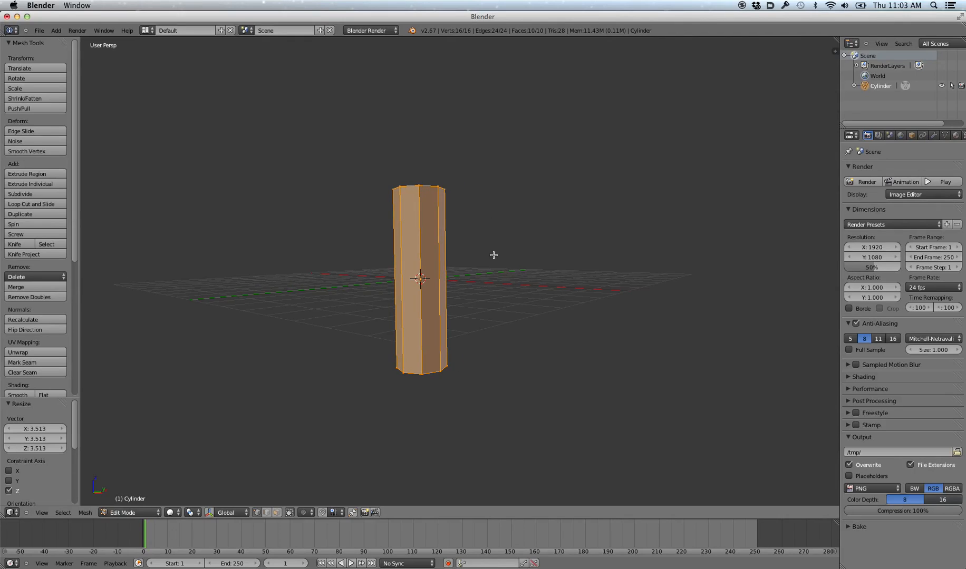
- Move the column up along Z by about 3.5 so its base sits near the origin
key("g")
key("z")
left_click(518, 182)
- In front orthographic view, fine-tune the column's Z position so its base lines up with the ground line
key("KP_5")
key("KP_1")
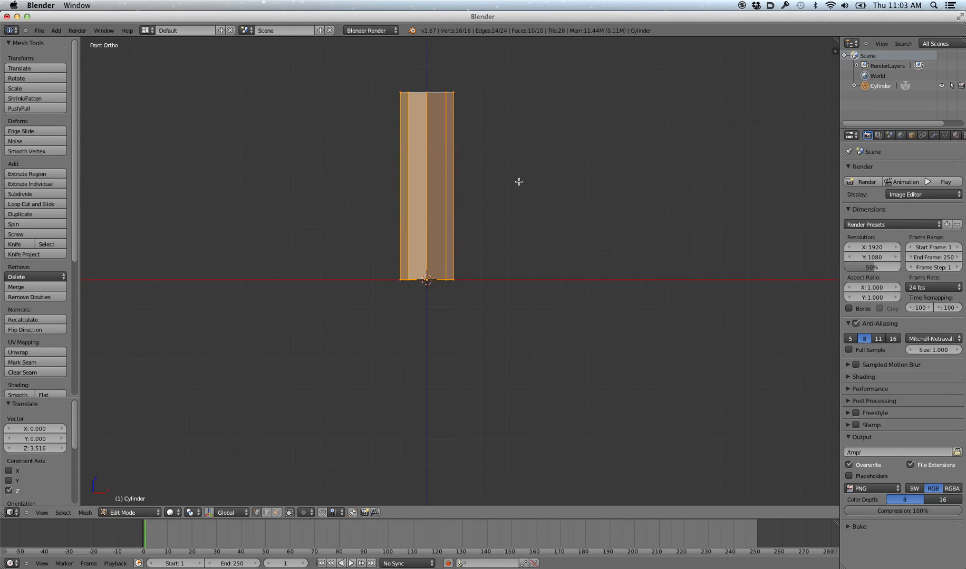
scroll(530, 257, "up", 10)
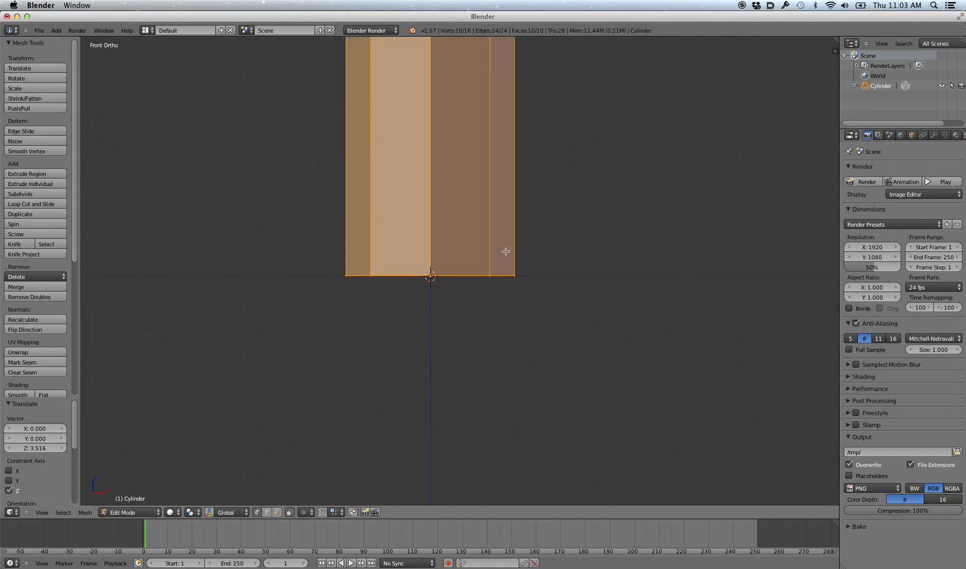
scroll(552, 259, "up", 3)
key("g")
key("z")
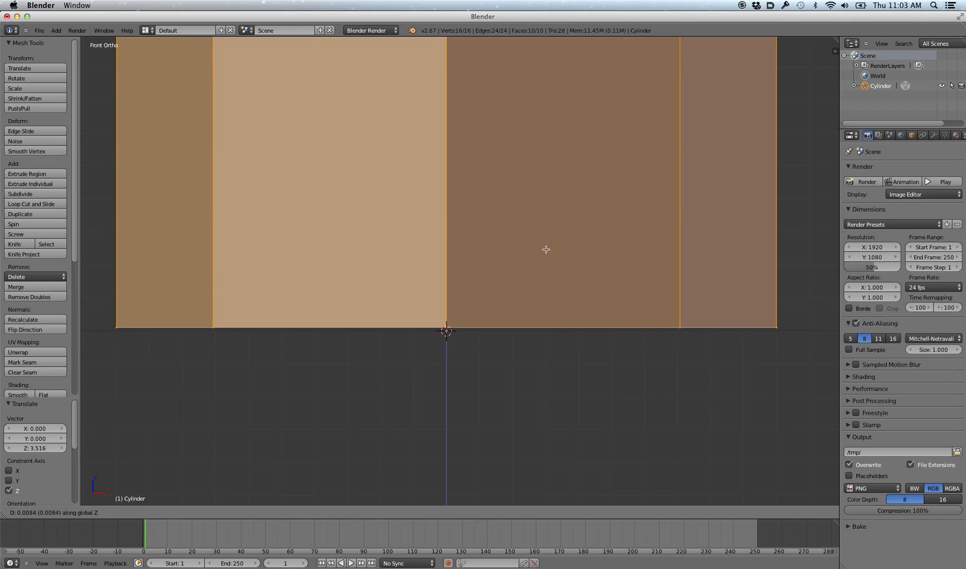
left_click(546, 278)
scroll(579, 278, "down", 6)
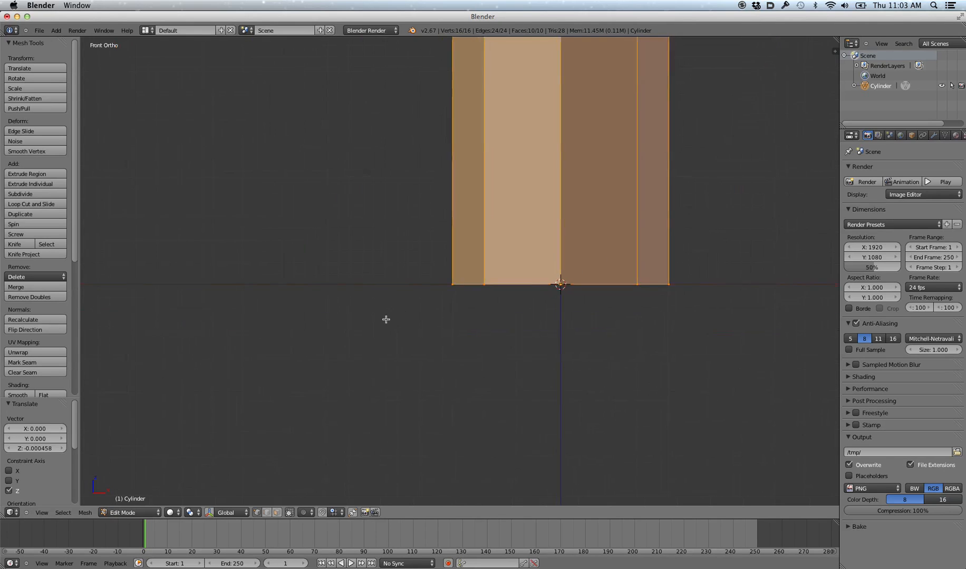
- Cut an edge loop around the column and slide it toward the upper end with a factor of about -0.54
middle_click_drag(550, 256, 434, 462, "shift")
scroll(460, 361, "down", 3)
middle_click_drag(562, 310, 396, 319, "shift")
scroll(407, 403, "down", 2)
key("ctrl+r")
left_click(412, 278)
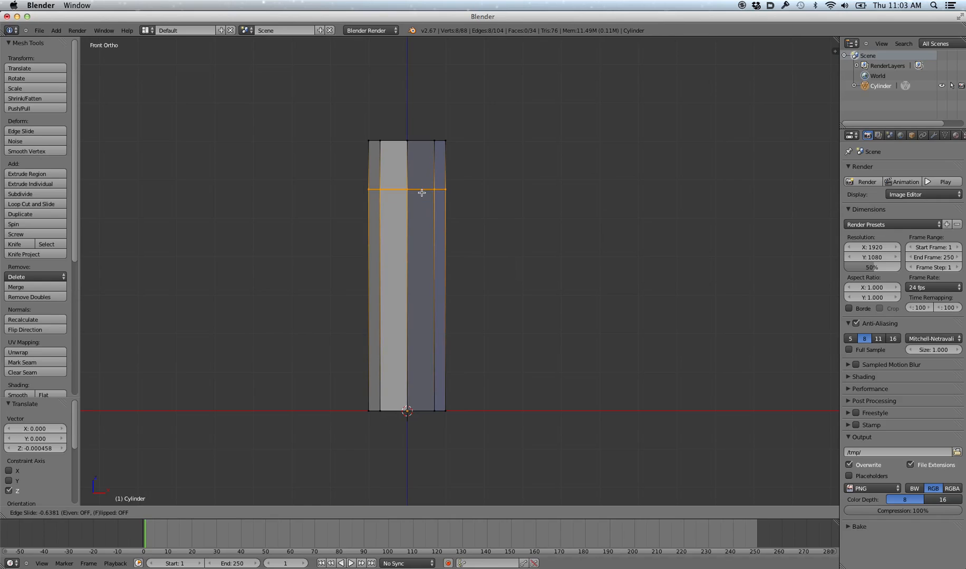
left_click(420, 205)
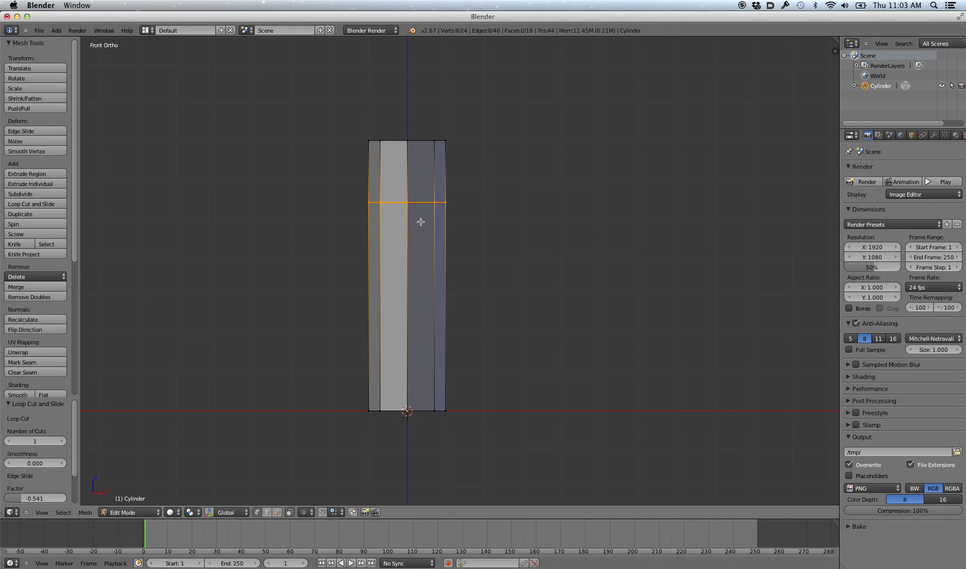
- Cut a second edge loop and slide it close to the column's base with a factor of about 0.84
key("ctrl+r")
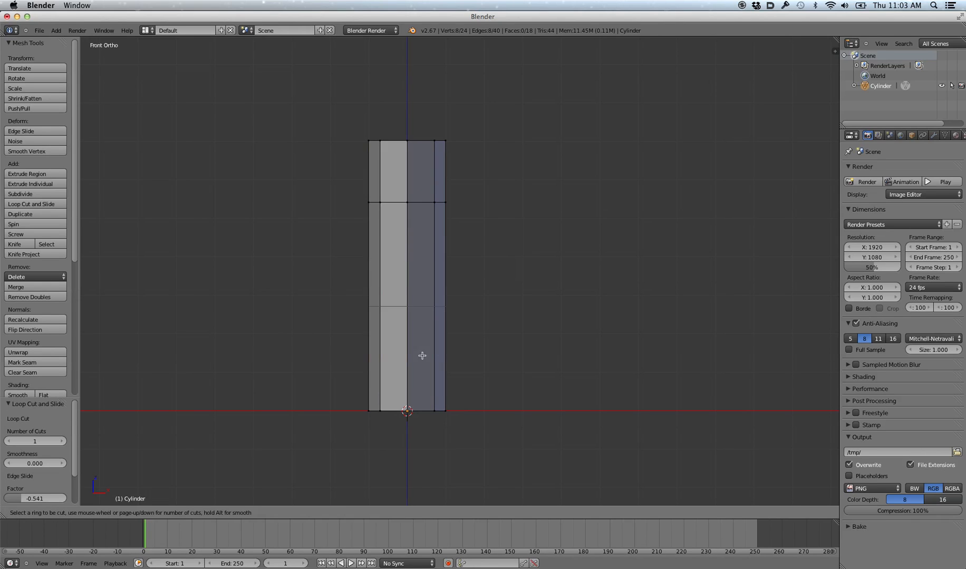
left_click(418, 336)
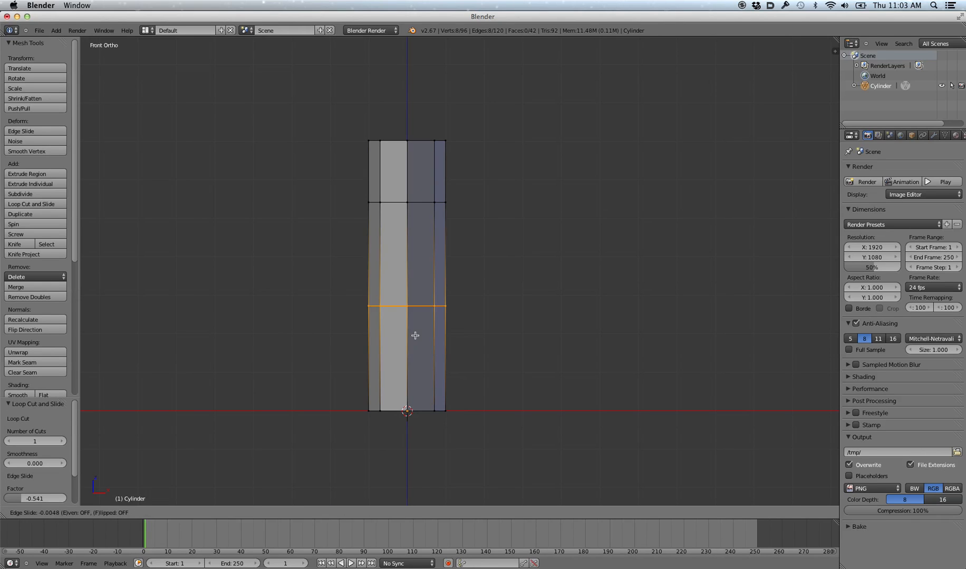
left_click(409, 423)
- In wireframe display and face select mode, select the column's middle ring of faces and scale it to about 0.085 in X and Y only
key("z")
key("ctrl+Tab")
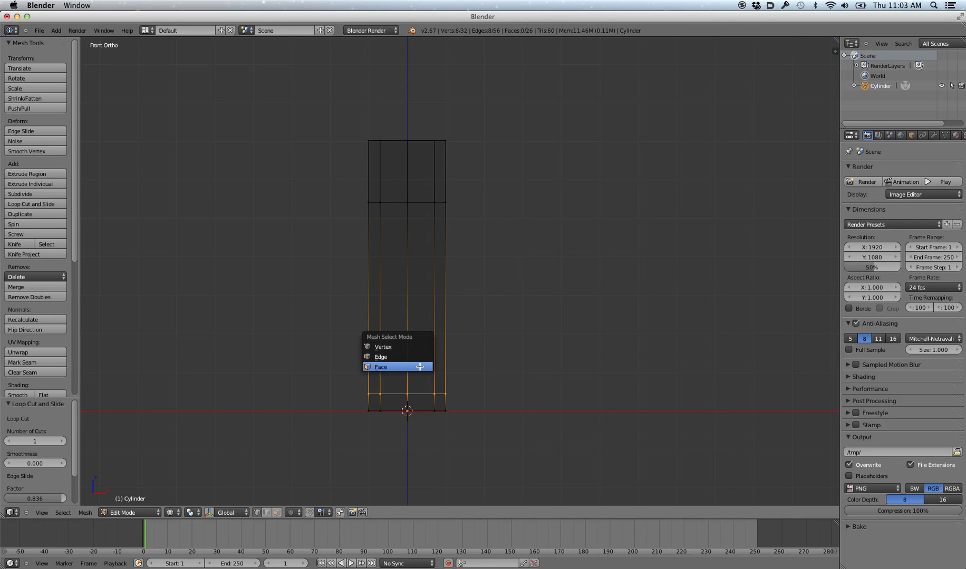
left_click(418, 367)
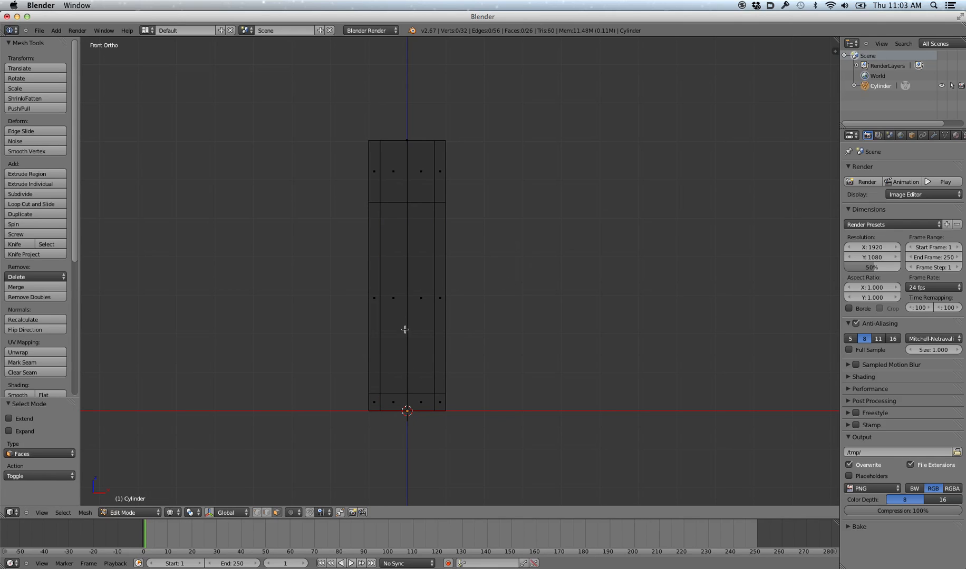
key("ctrl+Tab")
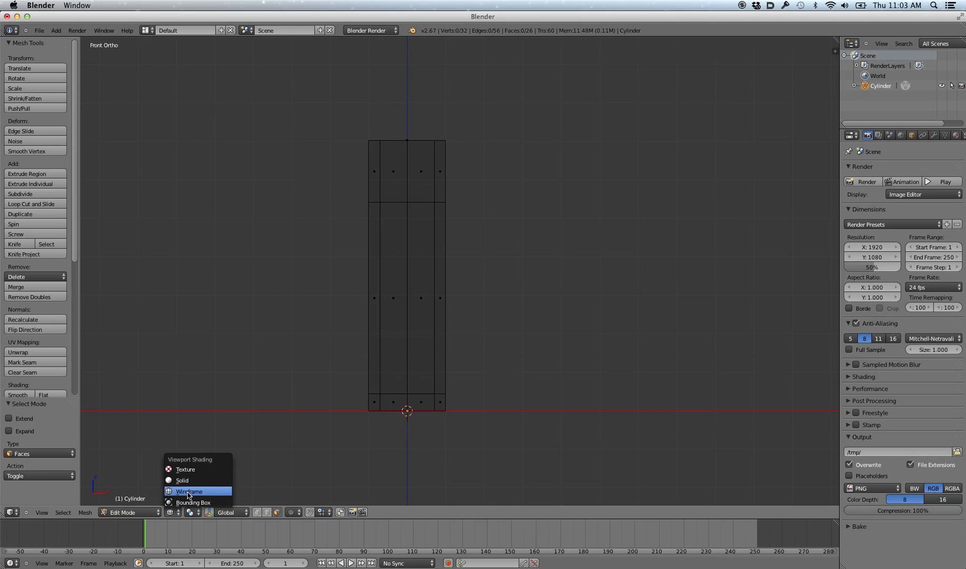
key("b")
left_click_drag(322, 267, 537, 351)
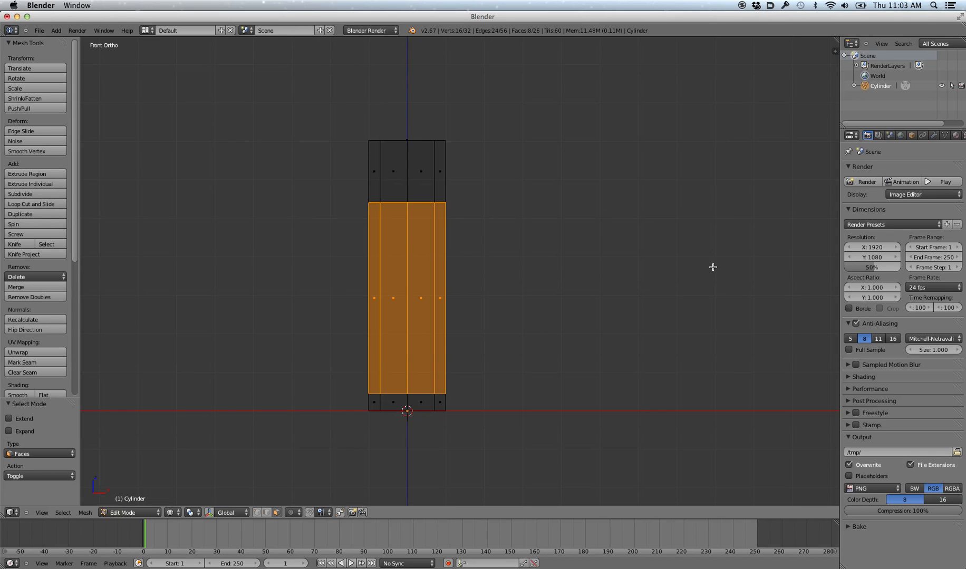
key("s")
key("shift+z")
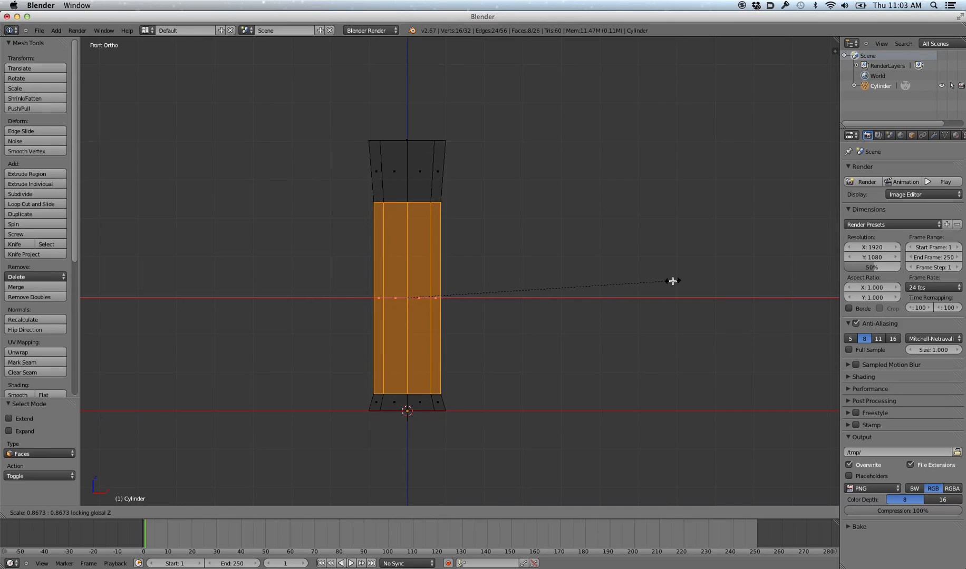
left_click(433, 297)
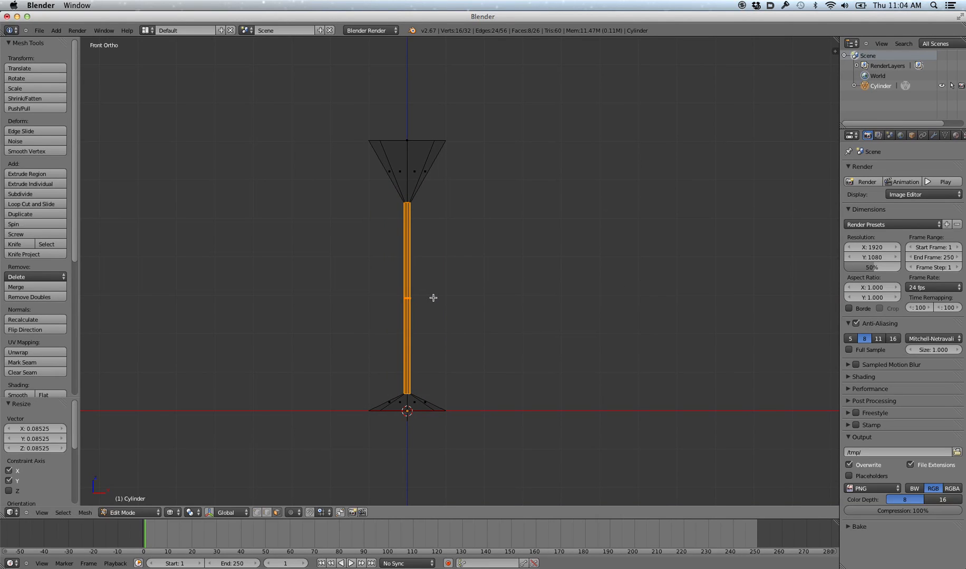
- Return to solid shading, extrude the glass's top face down about 0.35 and scale it to about 0.91 to leave a rim
middle_click_drag(457, 315, 427, 339)
key("z")
middle_click_drag(455, 304, 466, 347)
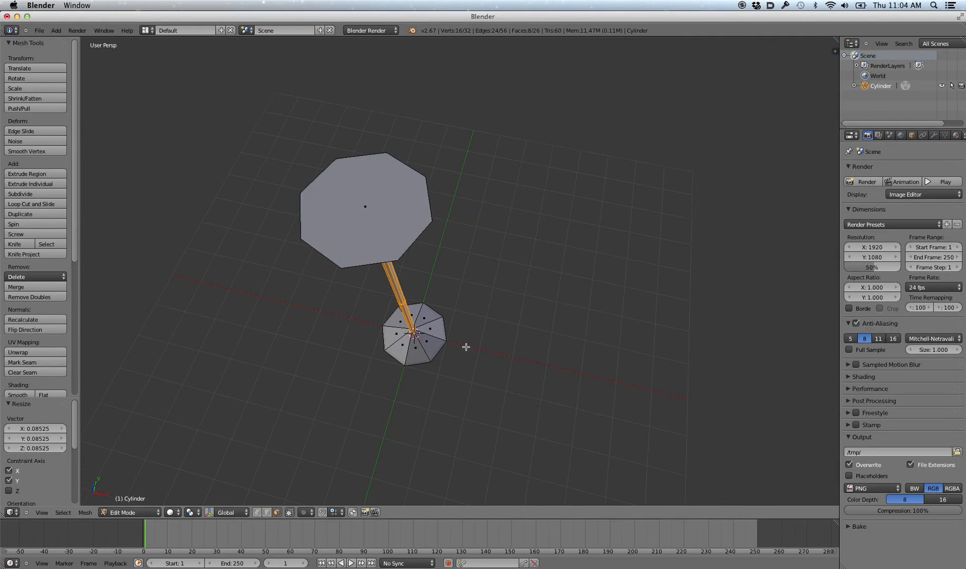
right_click(361, 223)
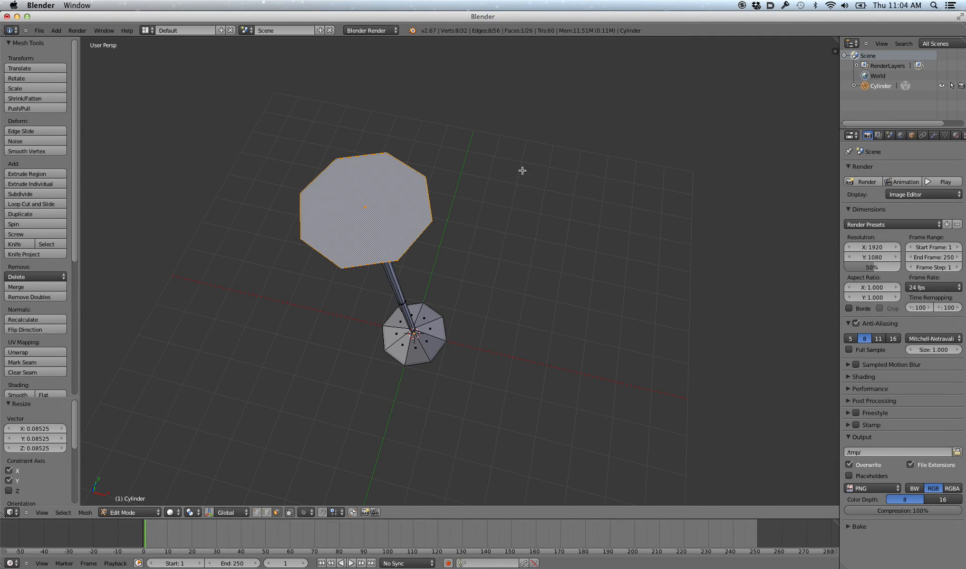
middle_click_drag(391, 210, 413, 206, "shift")
scroll(413, 204, "up", 1)
key("e")
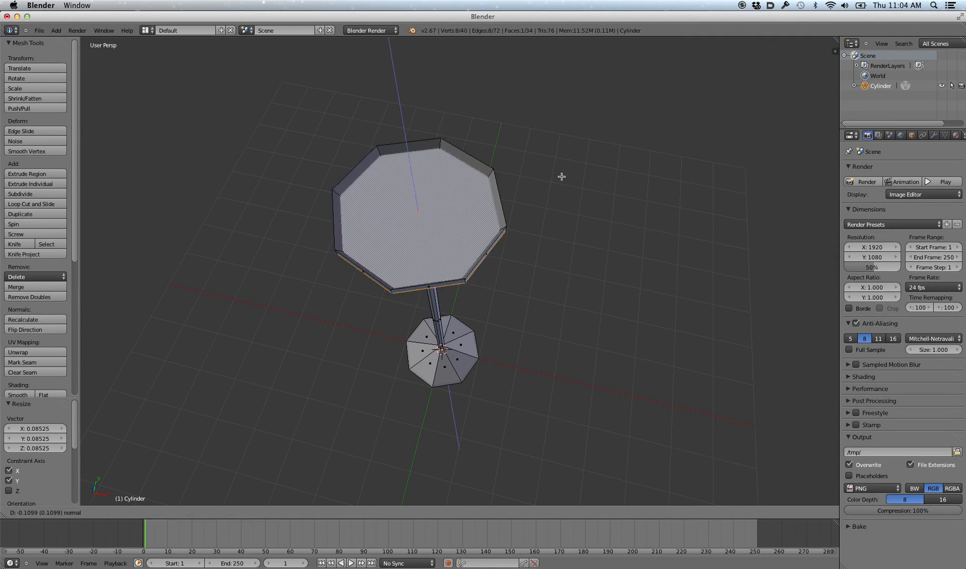
left_click(552, 189)
key("s")
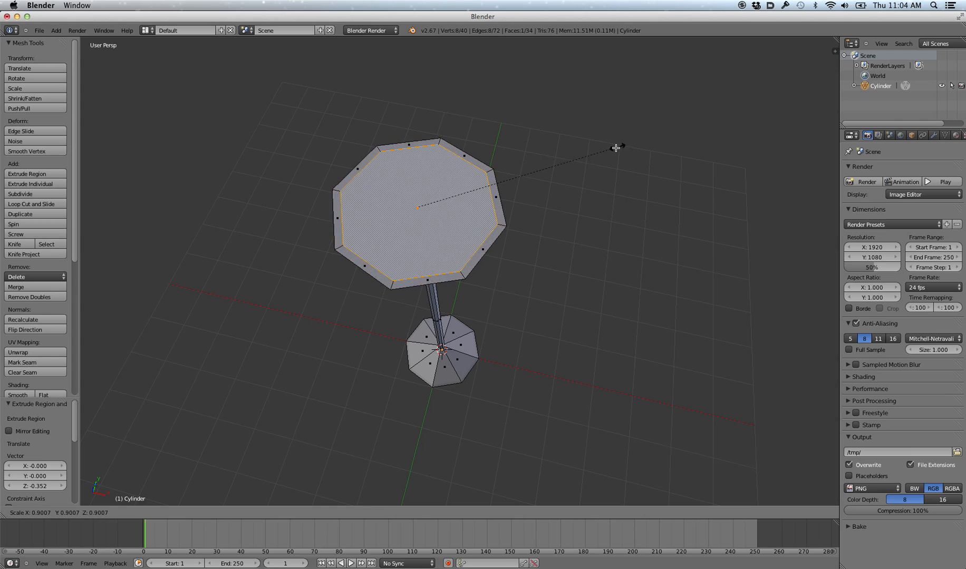
left_click(620, 146)
- Extrude the inner face down by about 1.36 and scale it to about 0.18 to hollow out the cone
middle_click_drag(566, 200, 494, 189)
scroll(522, 184, "up", 4)
key("e")
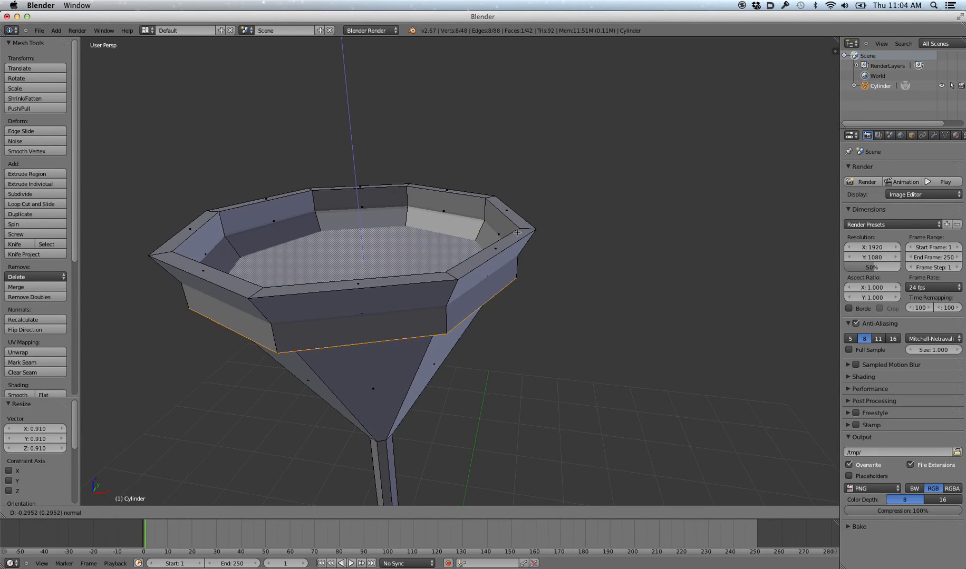
left_click(512, 375)
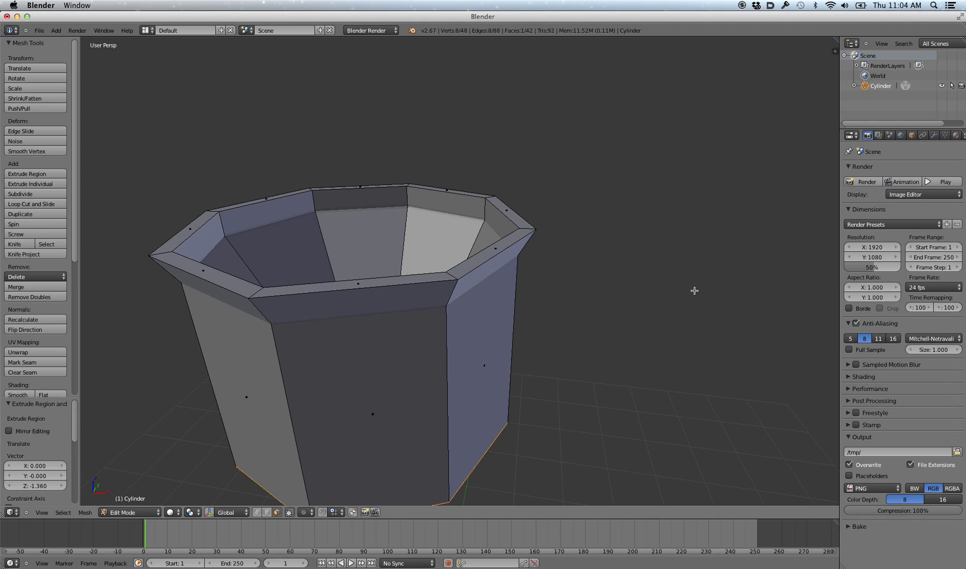
key("s")
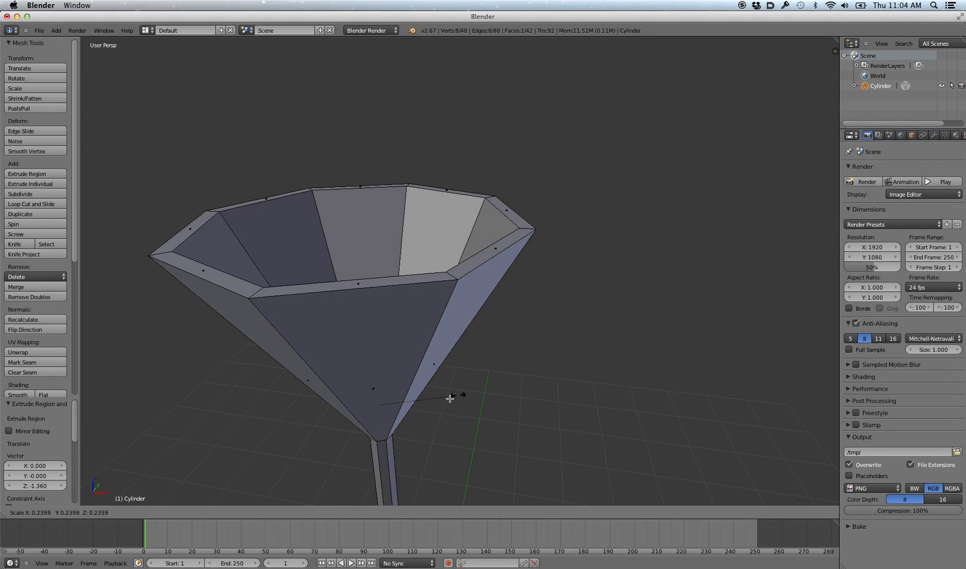
left_click(434, 401)
- Extrude the small face at the bottom of the hollow by about 0.007 and scale it to about 0.86
middle_click_drag(439, 355, 472, 423)
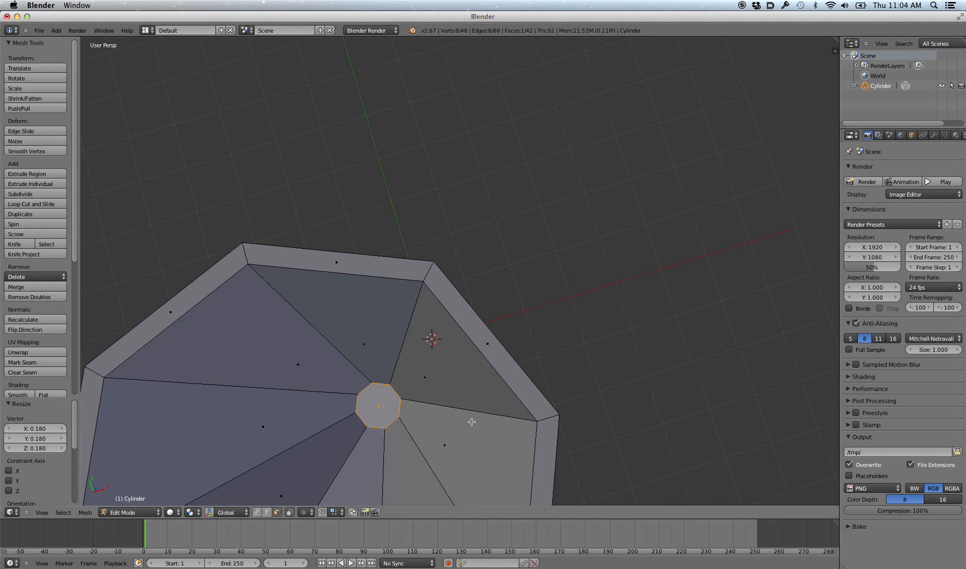
key("e")
left_click(409, 400)
key("s")
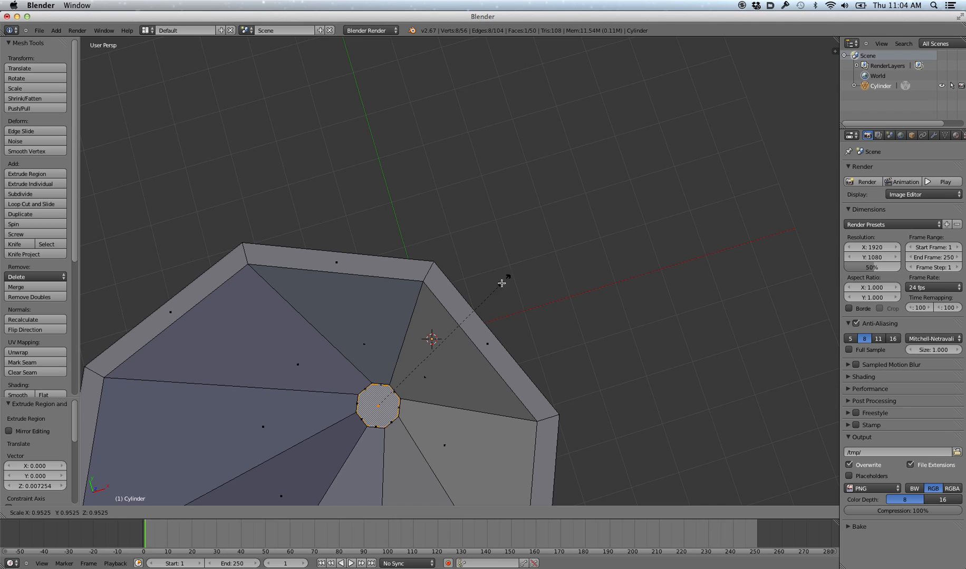
middle_click_drag(436, 333, 457, 286)
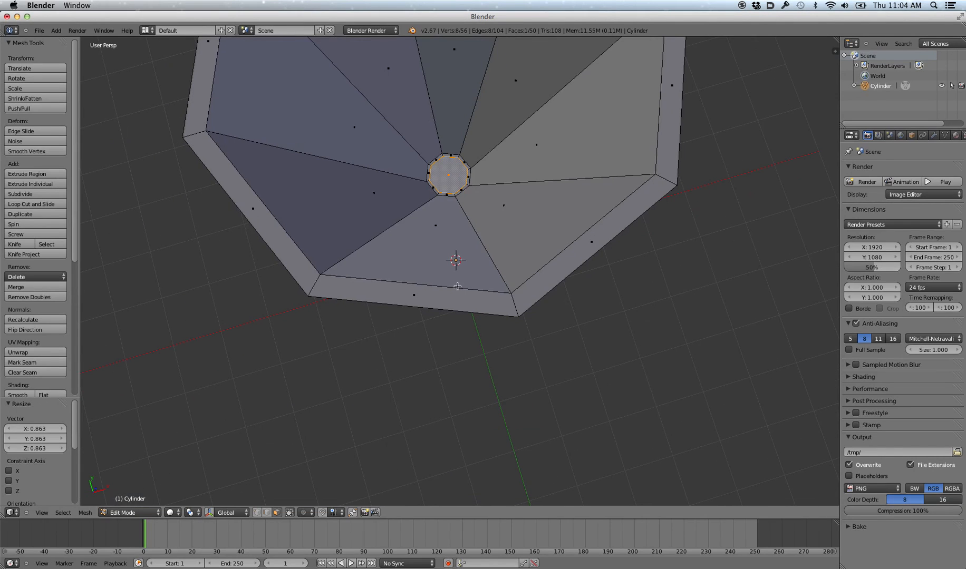
- Add a loop cut inside the hollow cone and slide it to a factor of about -0.956, close to the small bottom face
key("ctrl+r")
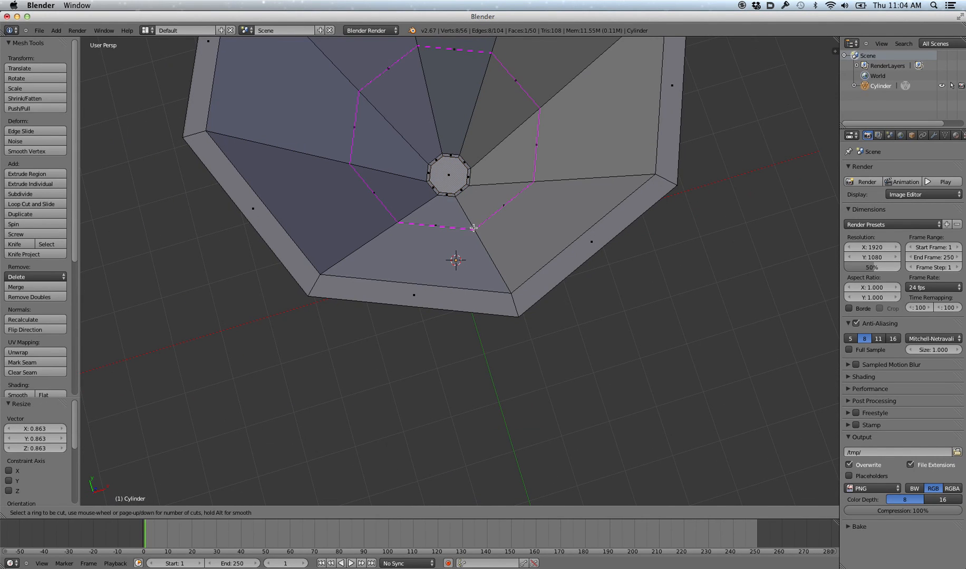
left_click(530, 100)
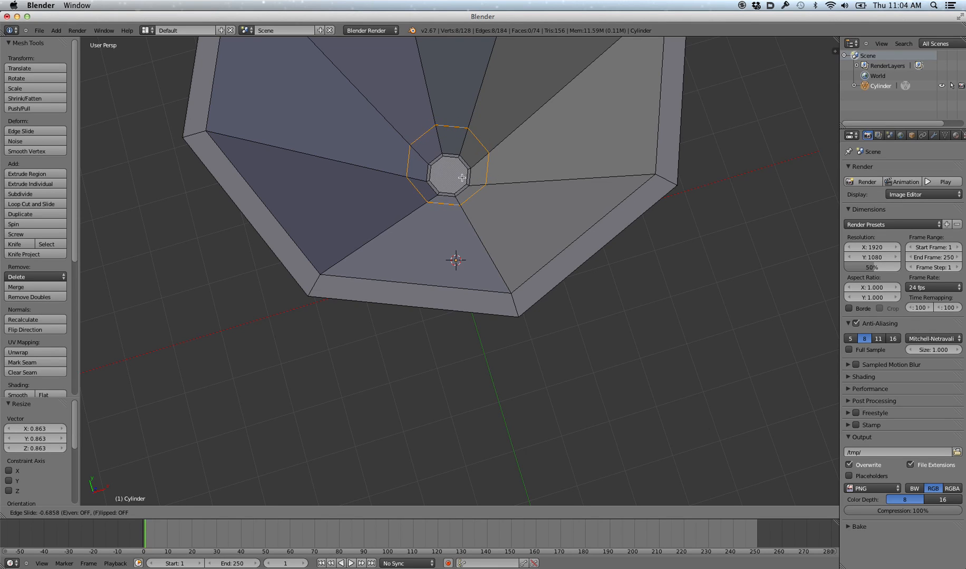
left_click(503, 268)
- Add a loop cut around the sloped foot and slide it to a factor of about 0.903, close to the outer edge
middle_click_drag(500, 270, 495, 119)
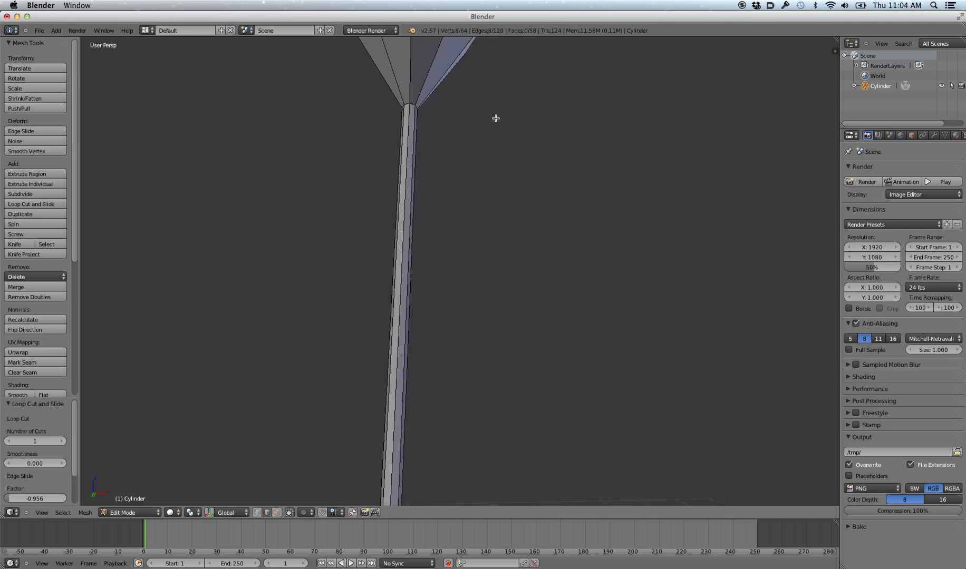
scroll(442, 179, "down", 3)
middle_click_drag(442, 179, 485, 198)
scroll(486, 289, "up", 4)
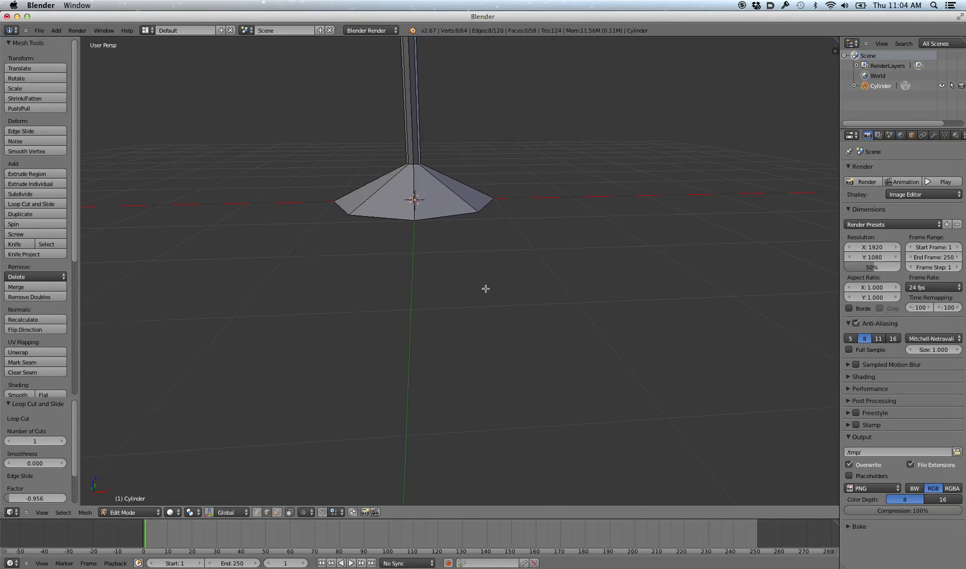
middle_click_drag(485, 288, 474, 316, "shift")
scroll(474, 316, "up", 3)
key("ctrl+r")
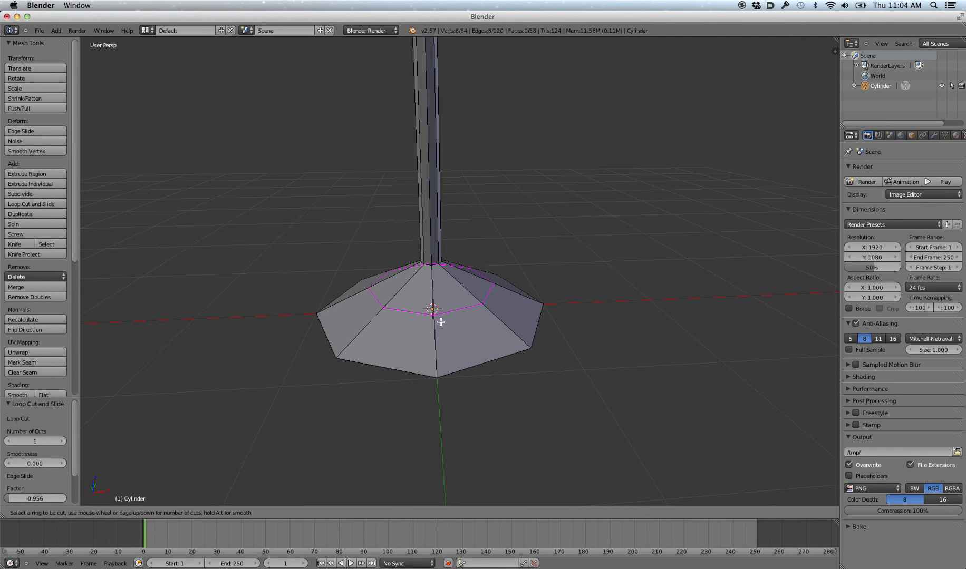
left_click(441, 320)
left_click(456, 366)
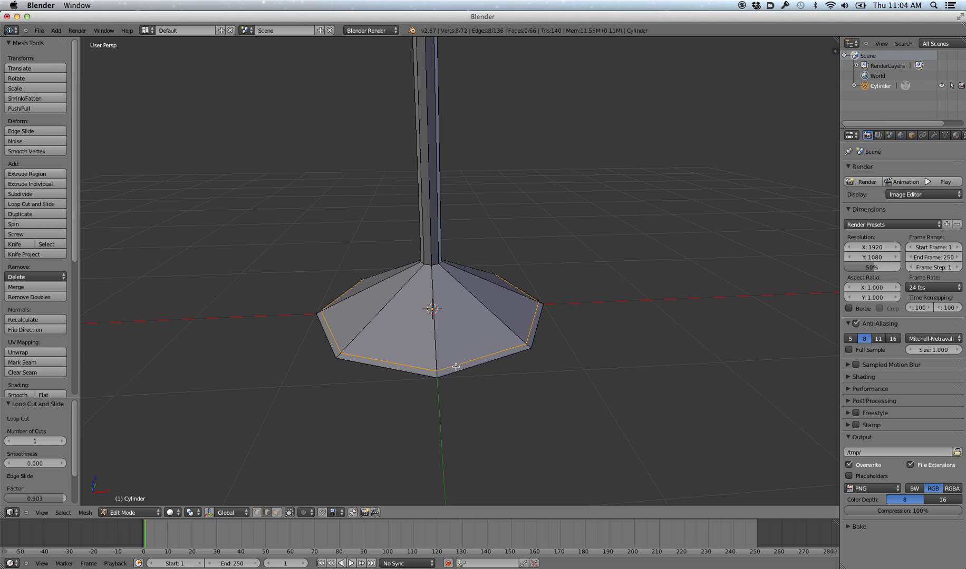
- In face select mode, extrude the foot's underside face twice, scaling it to about 0.936 the first time and about 0.519 the second
middle_click_drag(446, 371, 437, 272)
key("ctrl+Tab")
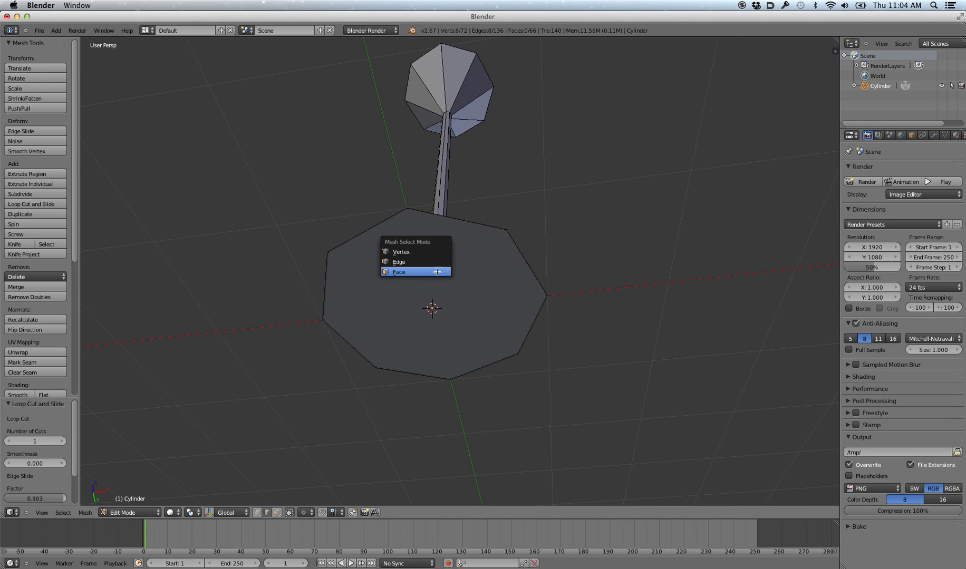
left_click(438, 270)
right_click(437, 297)
key("e")
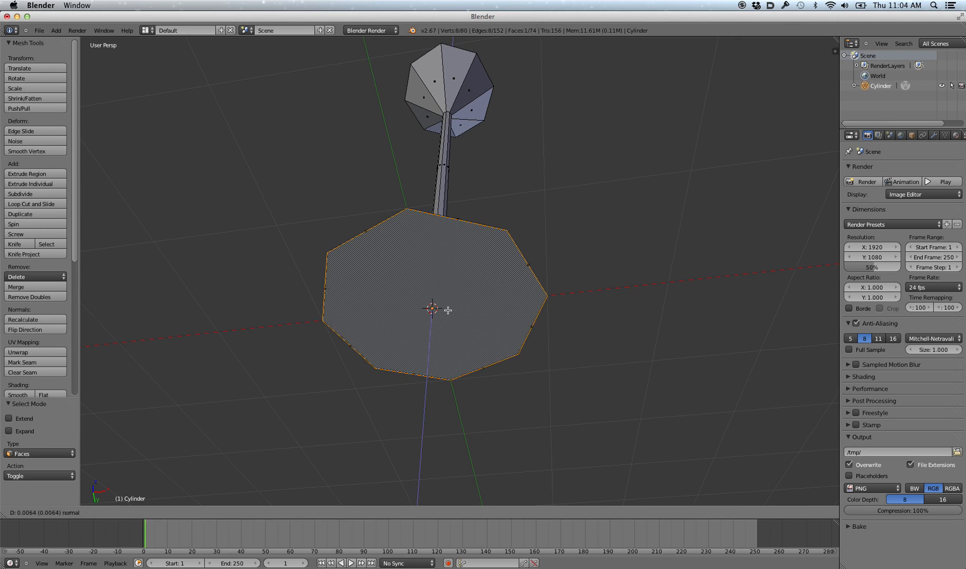
left_click(448, 311)
key("e")
right_click(621, 196)
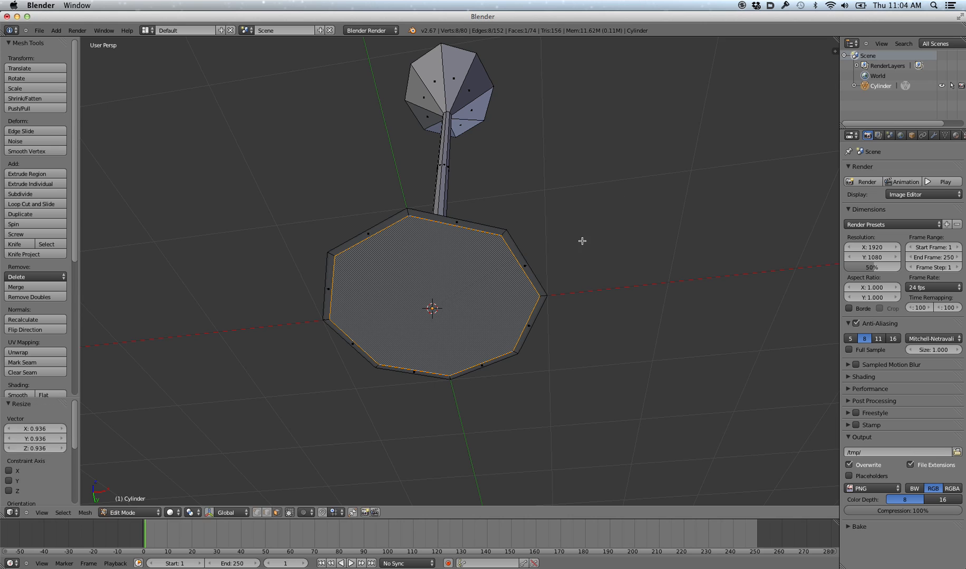
key("s")
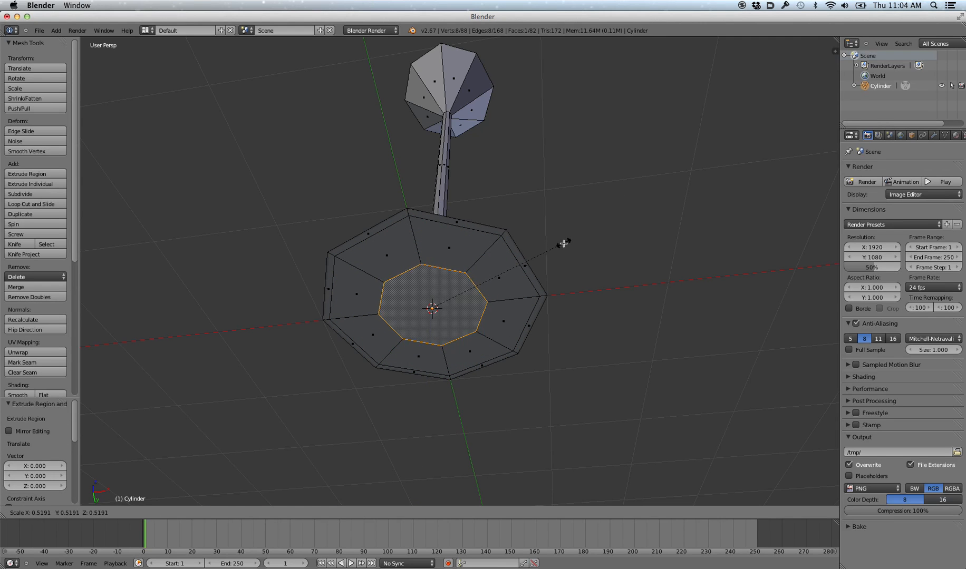
left_click(563, 242)
- Add a loop cut around the foot's slope and slide it to a factor of about -0.941, just below the stem
middle_click_drag(563, 241, 439, 273)
scroll(438, 273, "up", 1)
key("ctrl+r")
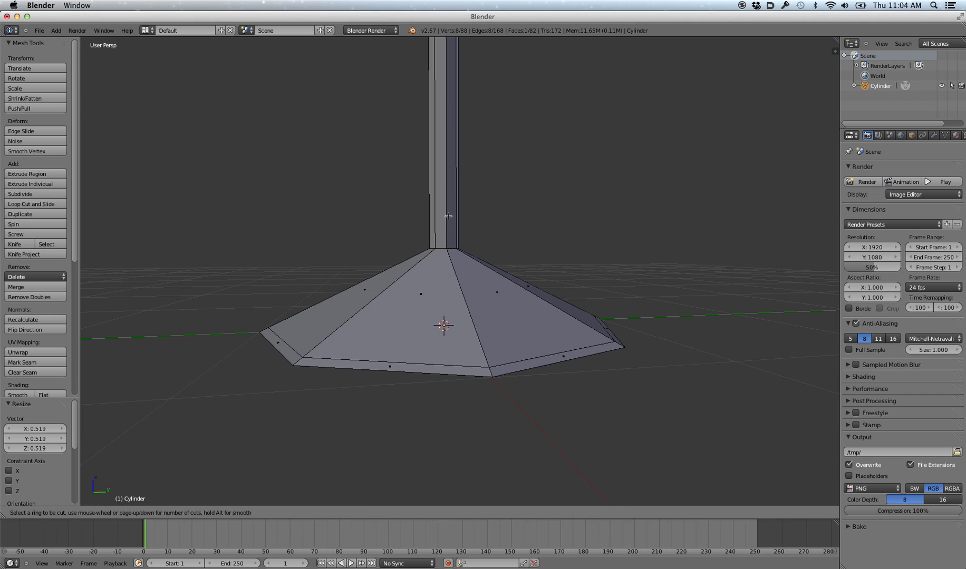
left_click(461, 277)
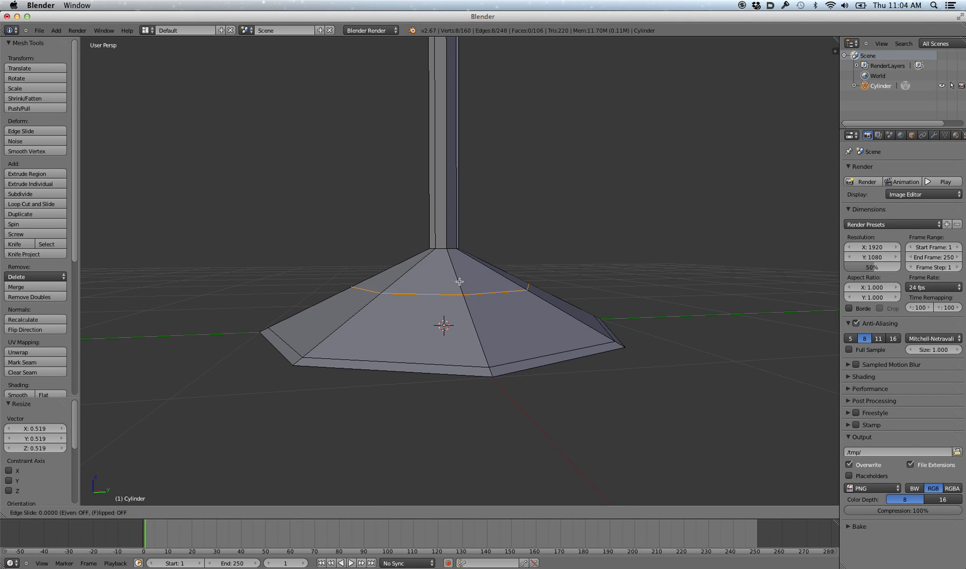
left_click(452, 222)
- Add a loop cut around the stem and slide it to a factor of about 0.994, directly above the foot
key("ctrl+r")
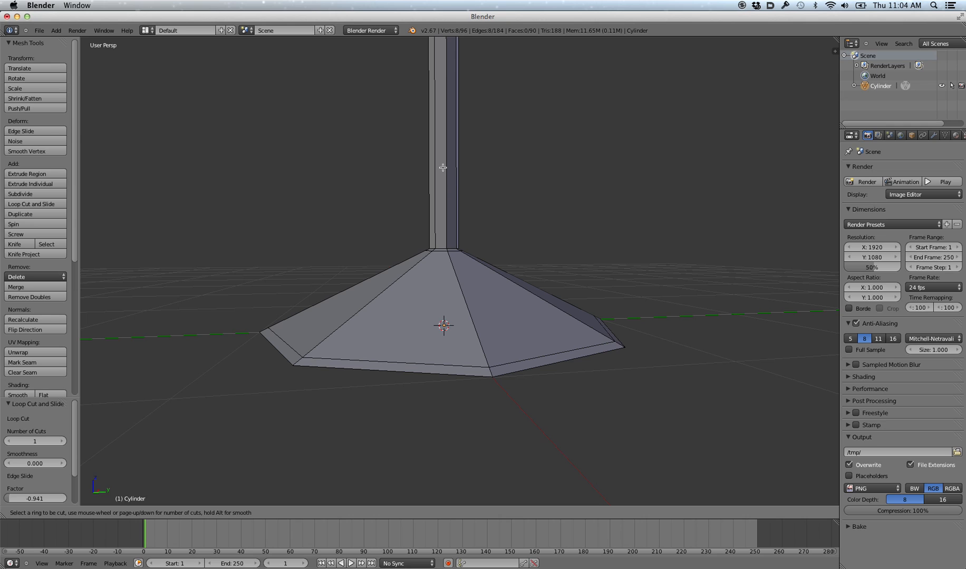
key("Escape")
middle_click_drag(551, 145, 461, 234)
scroll(446, 198, "down", 5)
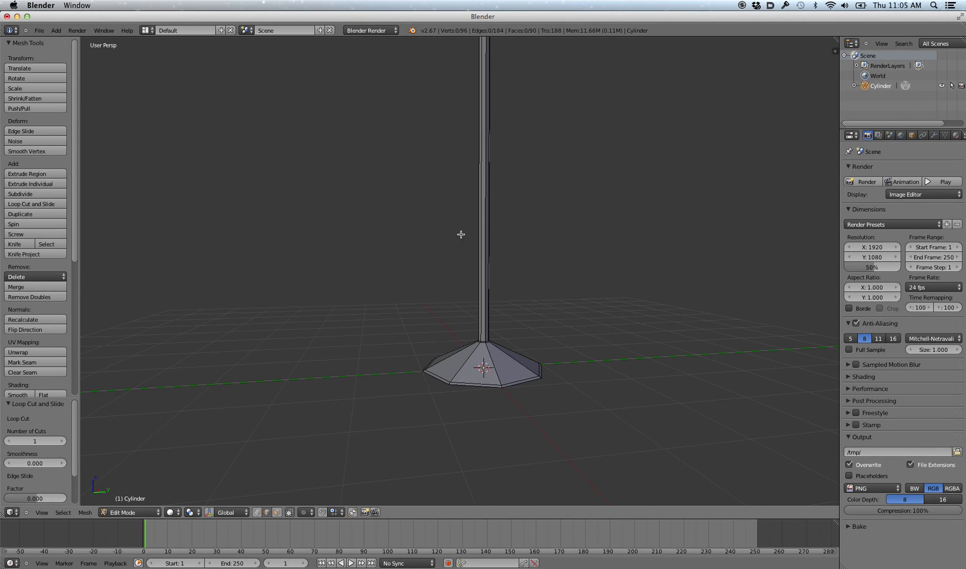
key("ctrl+r")
left_click(483, 163)
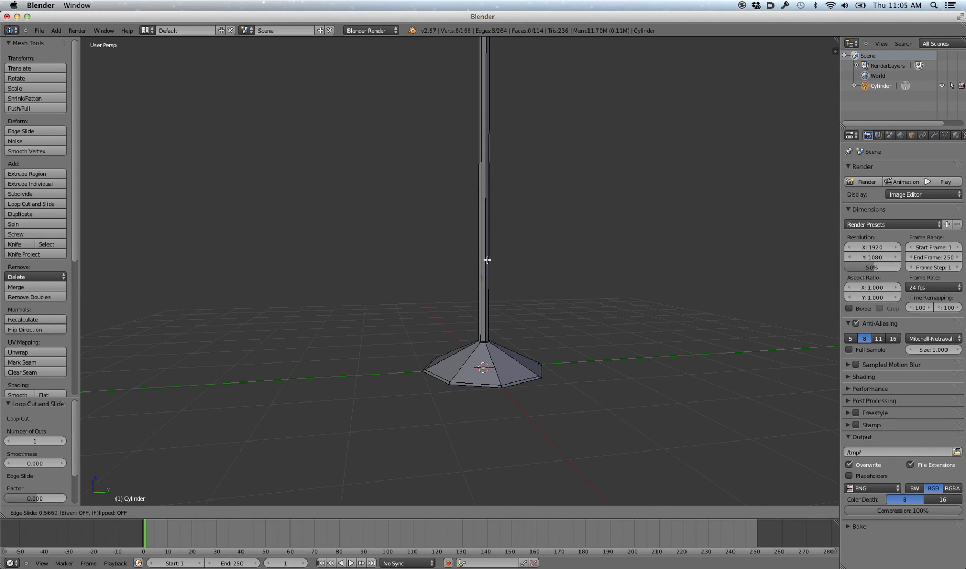
left_click(500, 328)
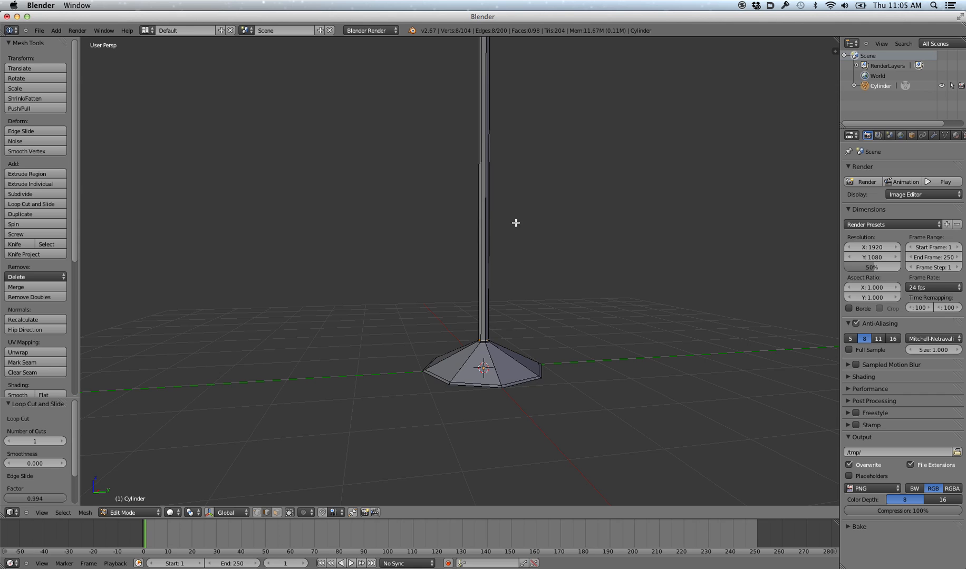
- Save the finished model in the models folder as lamp1
middle_click_drag(516, 223, 457, 285, "shift")
scroll(495, 290, "down", 1)
scroll(482, 345, "down", 2)
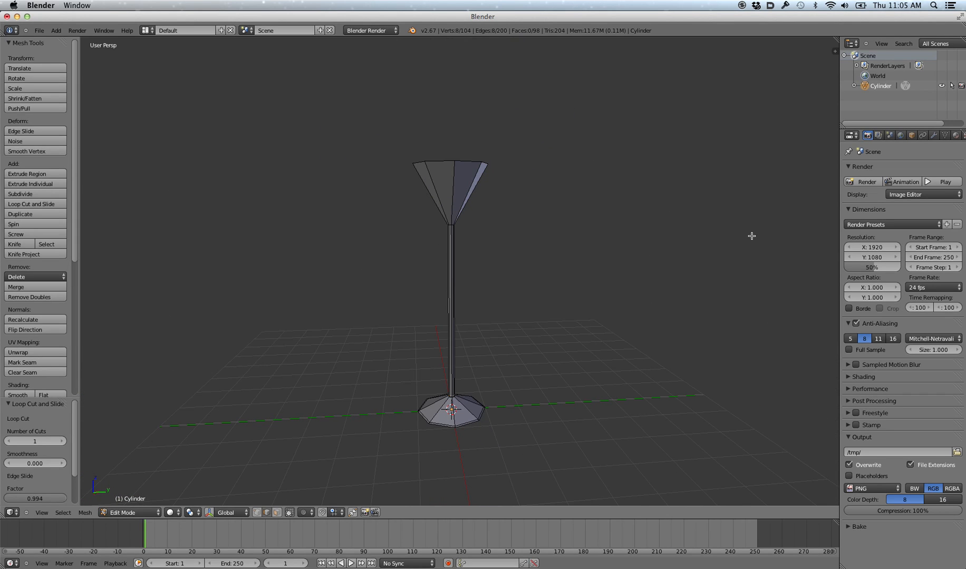
key("ctrl+s")
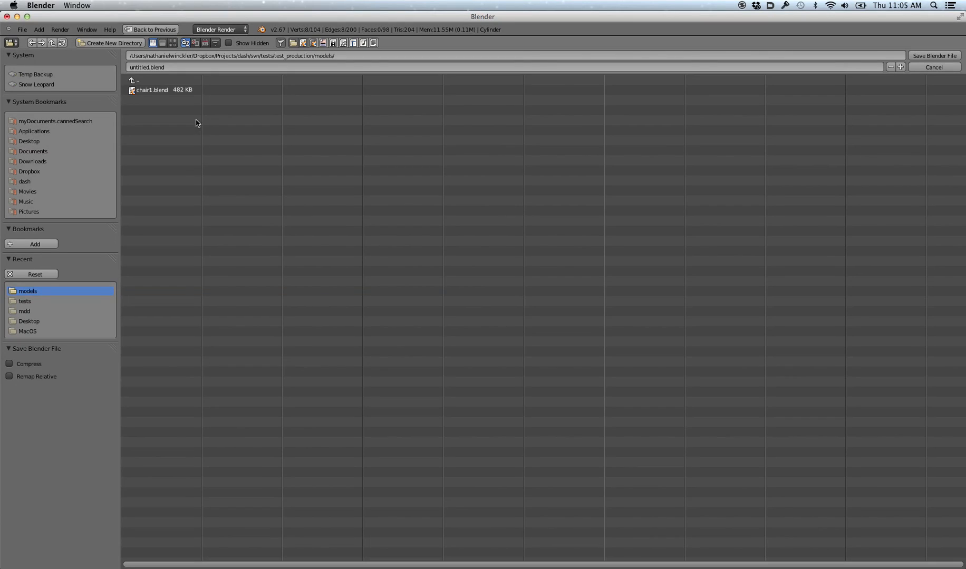
left_click(153, 67)
type("lamp1")
key("Return")
- Start a new file from the start-up file and delete the default cube
key("ctrl+n")
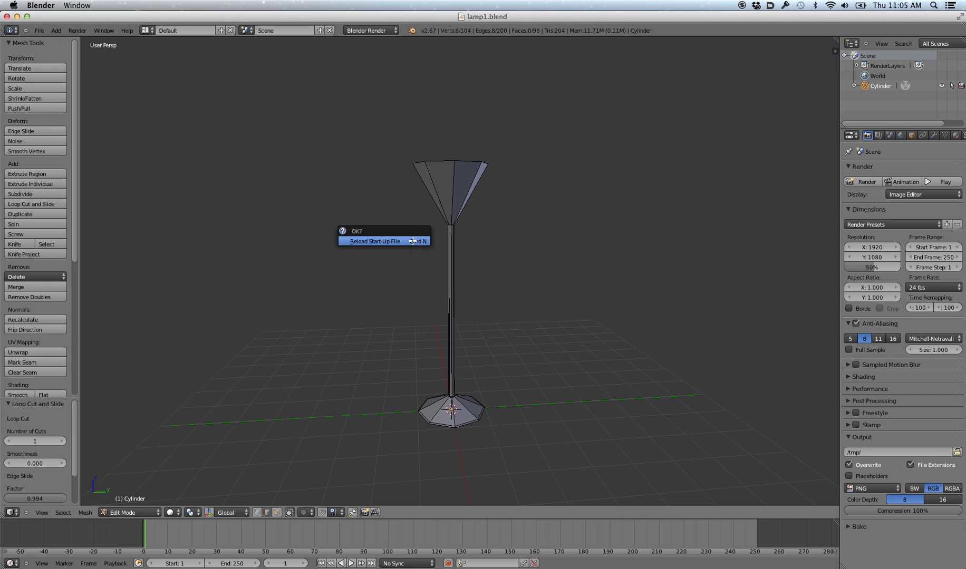
left_click(413, 243)
key("x")
left_click(460, 286)
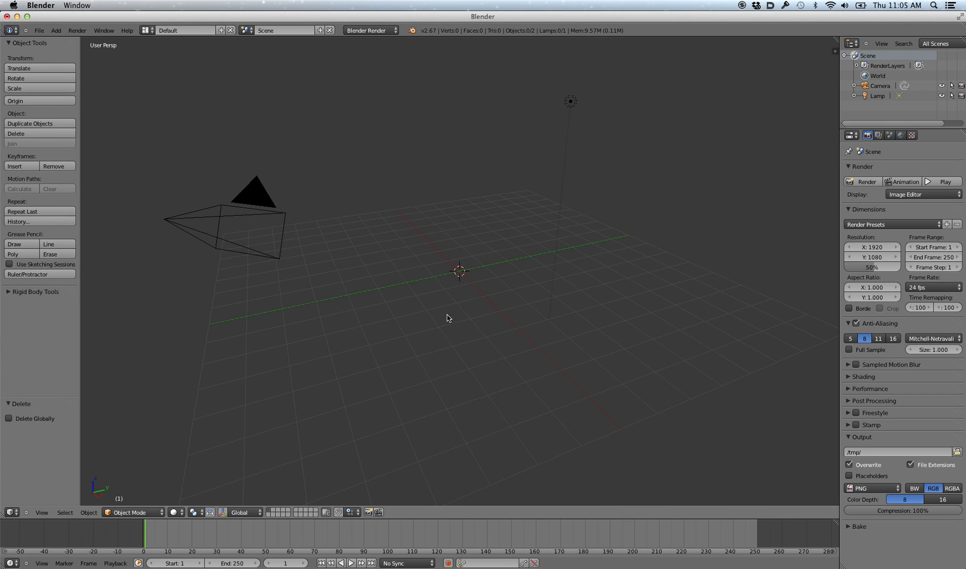
- Add a cube mesh at the origin and enter Edit Mode
middle_click_drag(477, 259, 467, 277)
key("shift+a")
mouse_move(469, 277)
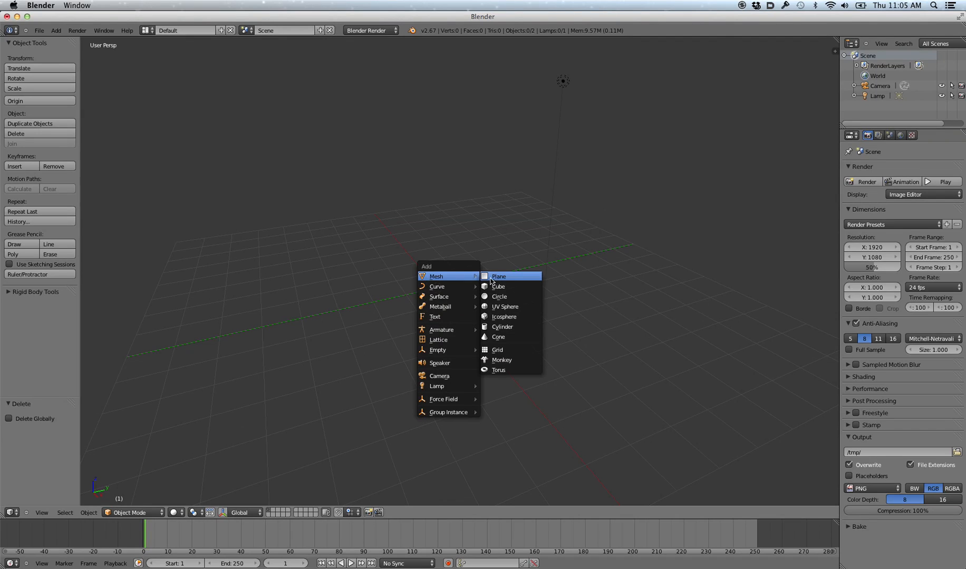
left_click(494, 288)
key("Tab")
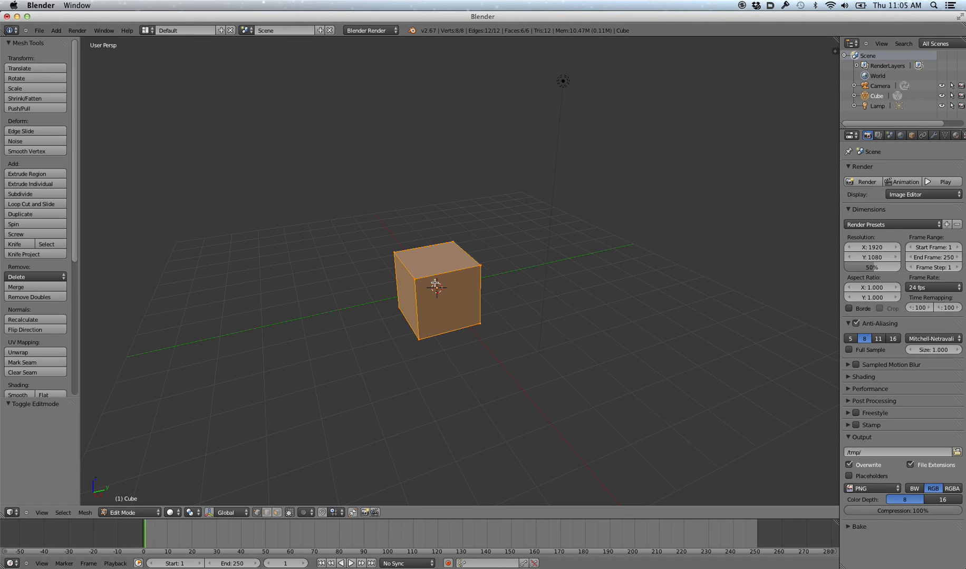
- In wireframe display and edge select mode, select only the cube's four bottom edges and scale them inward to taper the sides
middle_click_drag(441, 292, 461, 286)
scroll(415, 285, "up", 1)
scroll(414, 281, "up", 1)
key("ctrl+Tab")
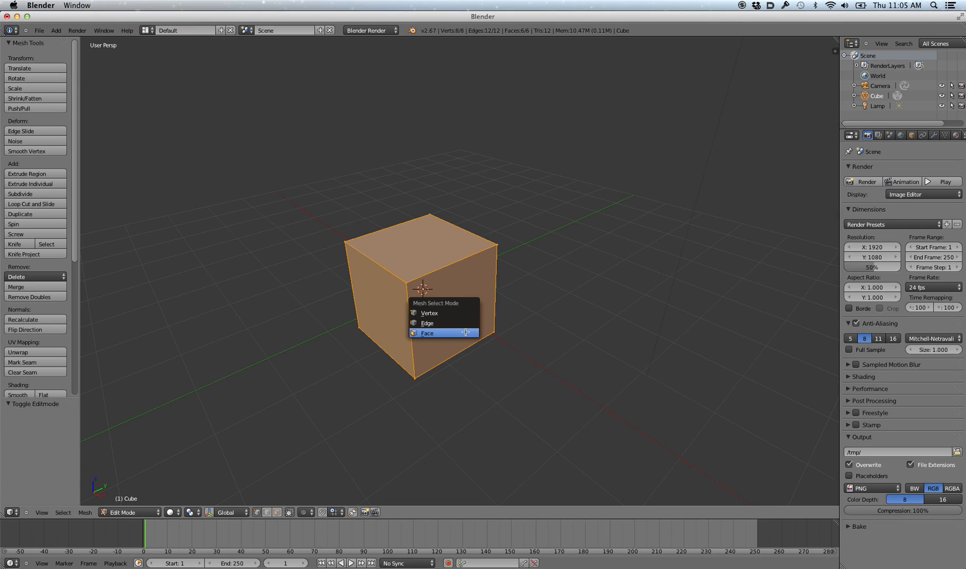
left_click(466, 323)
key("z")
key("a")
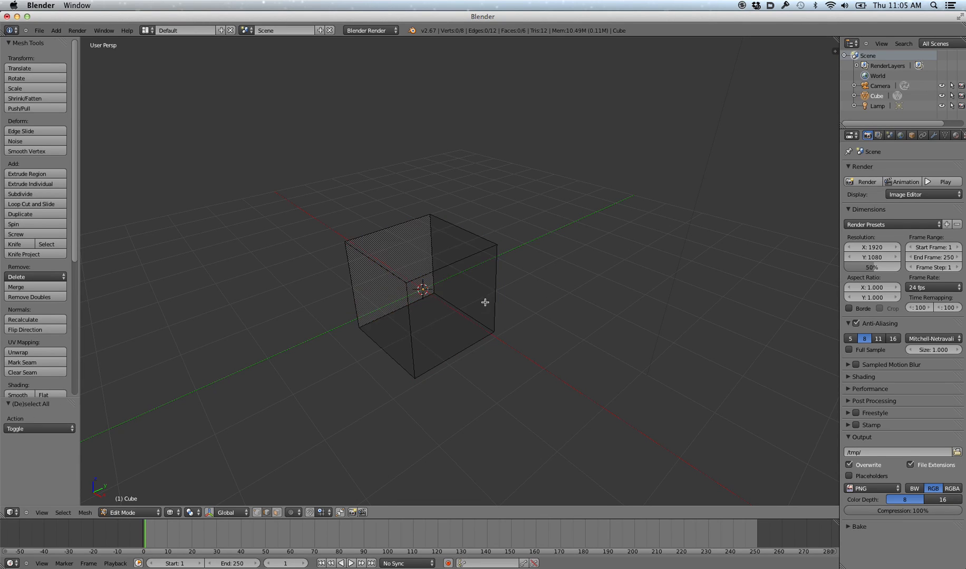
key("b")
left_click_drag(504, 277, 285, 418)
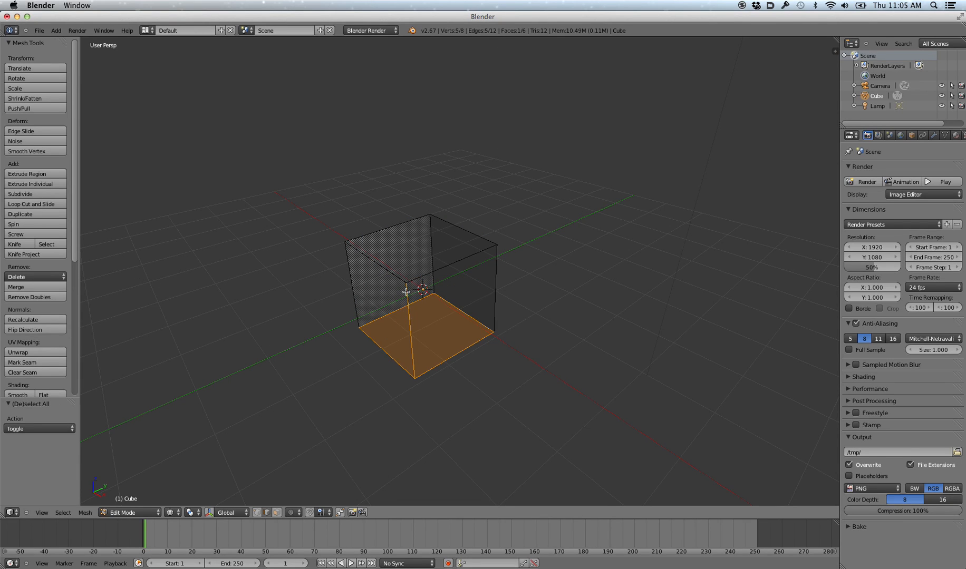
middle_click_drag(451, 338, 446, 315)
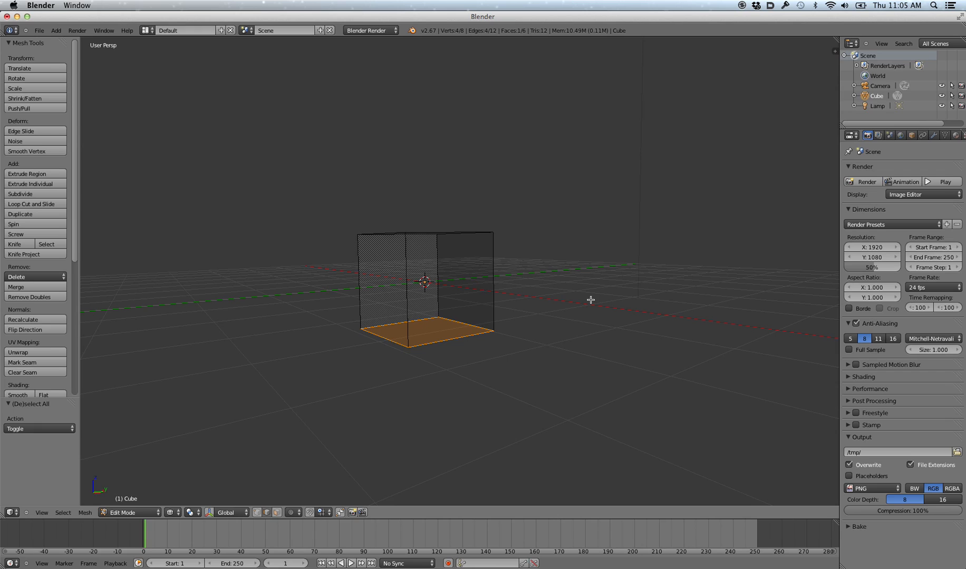
key("s")
left_click(555, 312)
- Select the whole tapered cube and move it up about 0.827 along Z
key("a")
key("a")
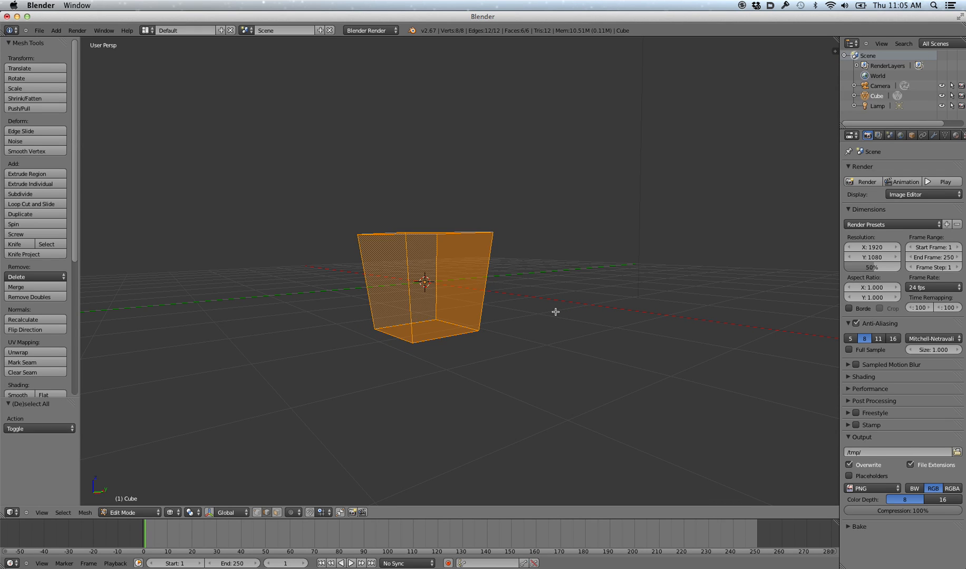
key("g")
key("z")
left_click(554, 271)
- In front orthographic view, move the tapered cube up about 0.173 along Z so its bottom sits on the ground line
key("KP_1")
key("KP_5")
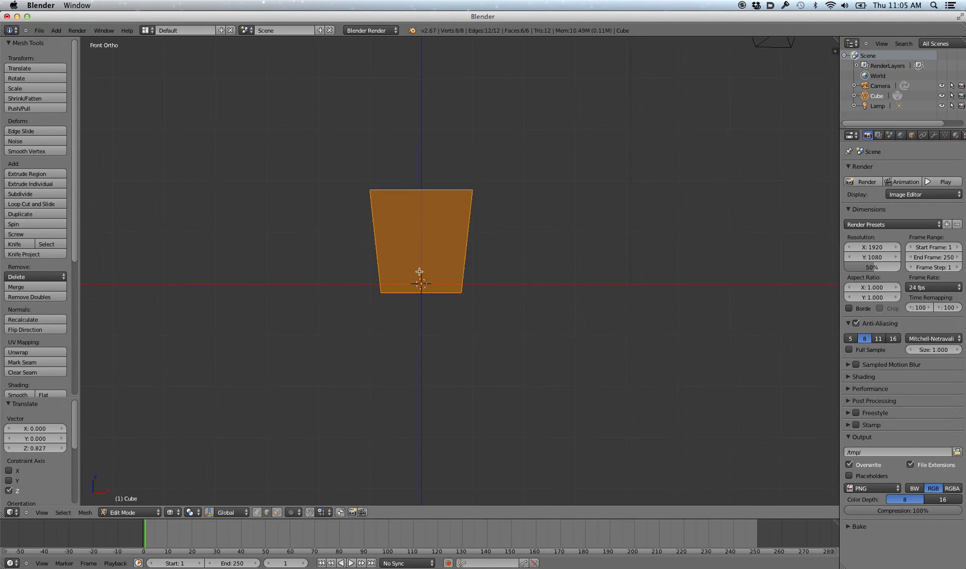
scroll(419, 272, "up", 9)
key("g")
key("z")
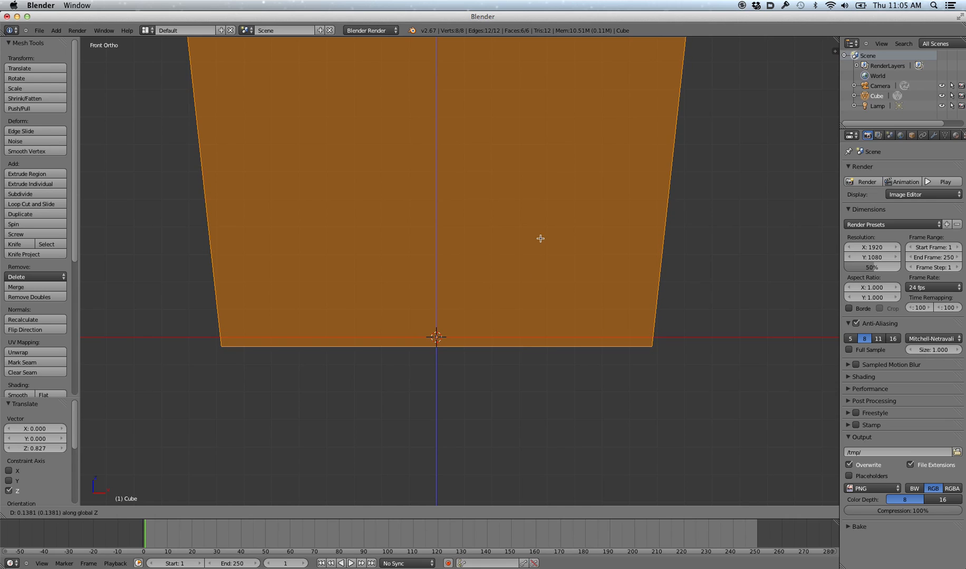
left_click(540, 141)
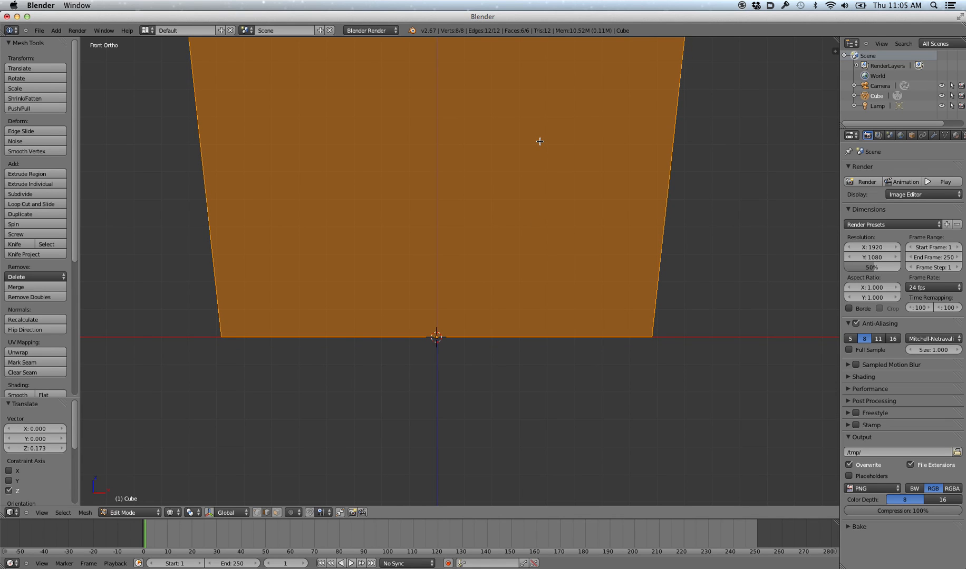
- Return the tapered cube to solid shading in Edit Mode with a perspective view onto its top
scroll(611, 220, "down", 4)
middle_click_drag(507, 209, 485, 309, "shift")
scroll(526, 253, "down", 2)
mouse_move(525, 237)
middle_mouse_down("shift")
mouse_move(463, 312)
mouse_move(463, 297)
mouse_move(467, 344)
mouse_move(477, 292)
middle_mouse_up("shift")
key("Tab")
key("z")
key("Tab")
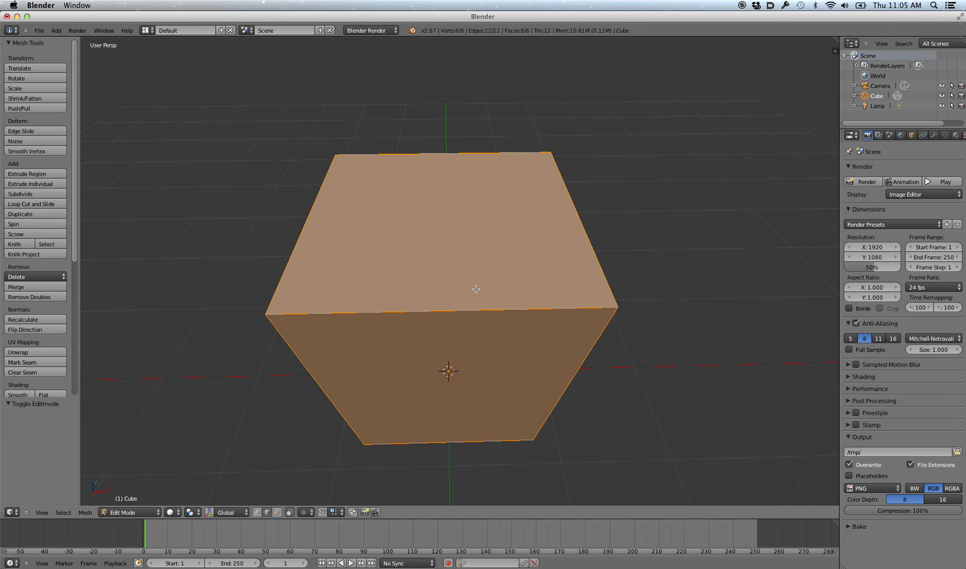
- Switch to face select mode and select only the tapered cube's top face
key("ctrl+Tab")
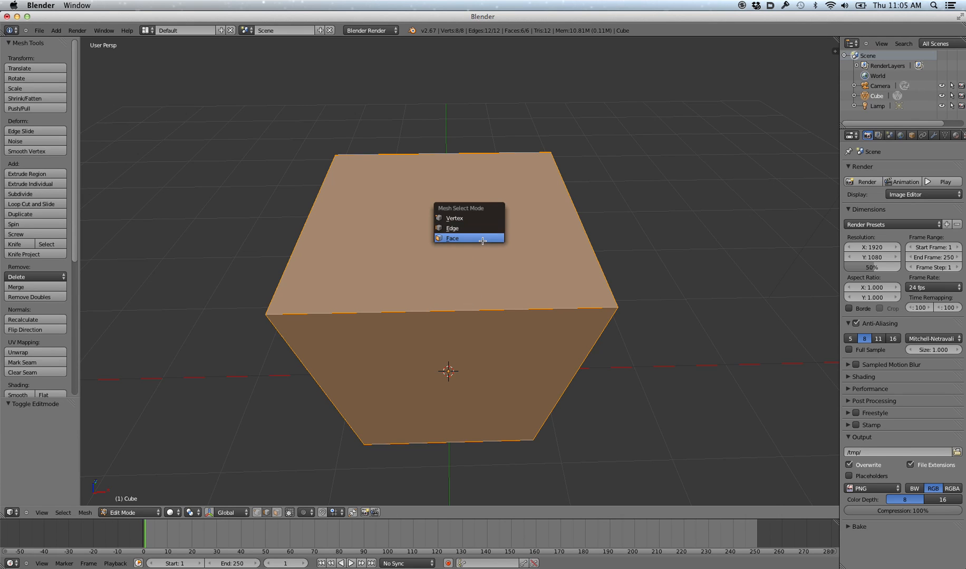
left_click(480, 238)
middle_click_drag(504, 244, 493, 260, "shift")
right_click(493, 260)
middle_click_drag(574, 324, 552, 319)
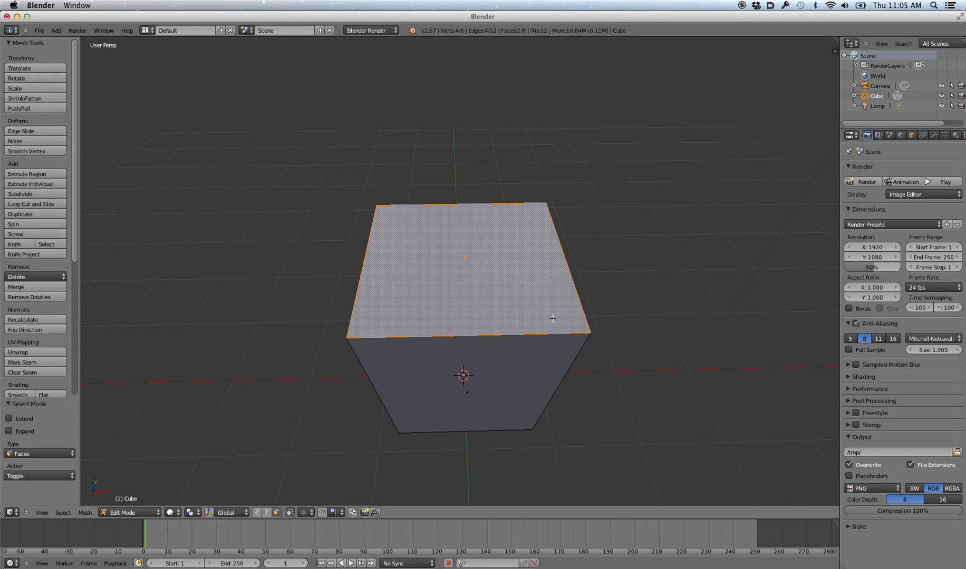
- Extrude the top face in place, scale it inward to about 0.93 to form a rim, and extrude the inner face in place again
key("e")
right_click(608, 285)
key("s")
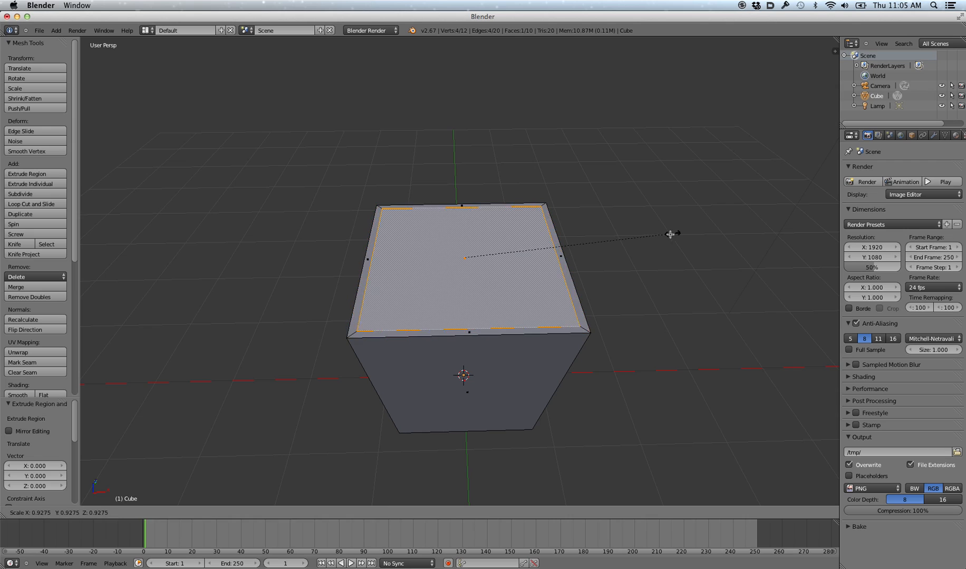
left_click(669, 234)
right_click(593, 246)
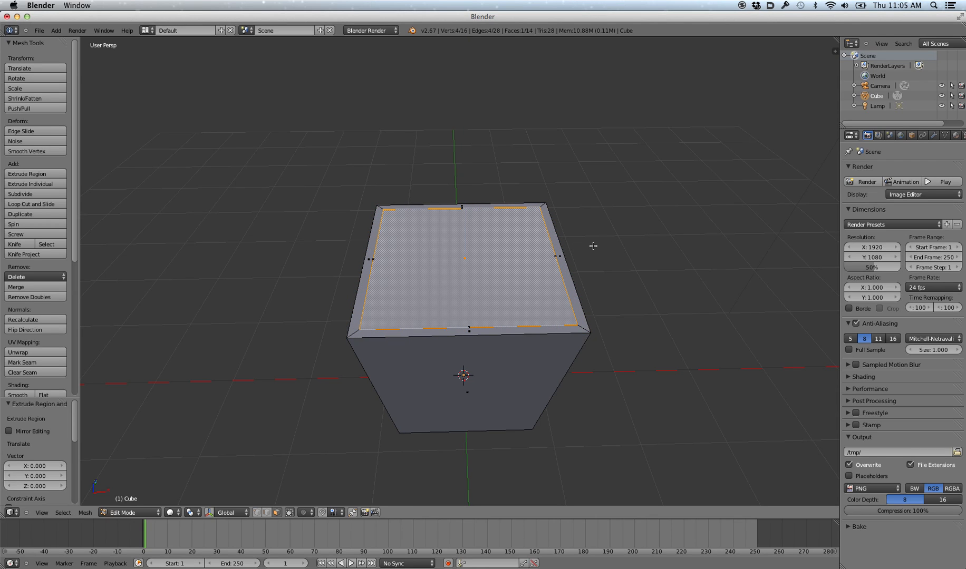
- Lower the inner face by about 1.911 along Z to hollow out the container
key("g")
key("z")
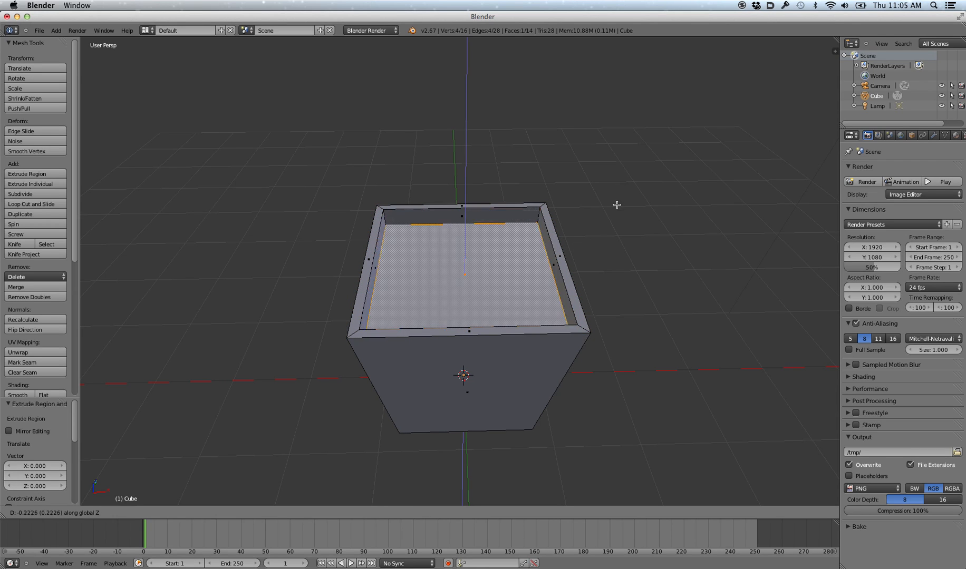
left_click(614, 295)
- Scale the lowered inner floor face to about 0.803 so it fits inside the container's tapered outer walls
middle_click_drag(614, 295, 524, 313)
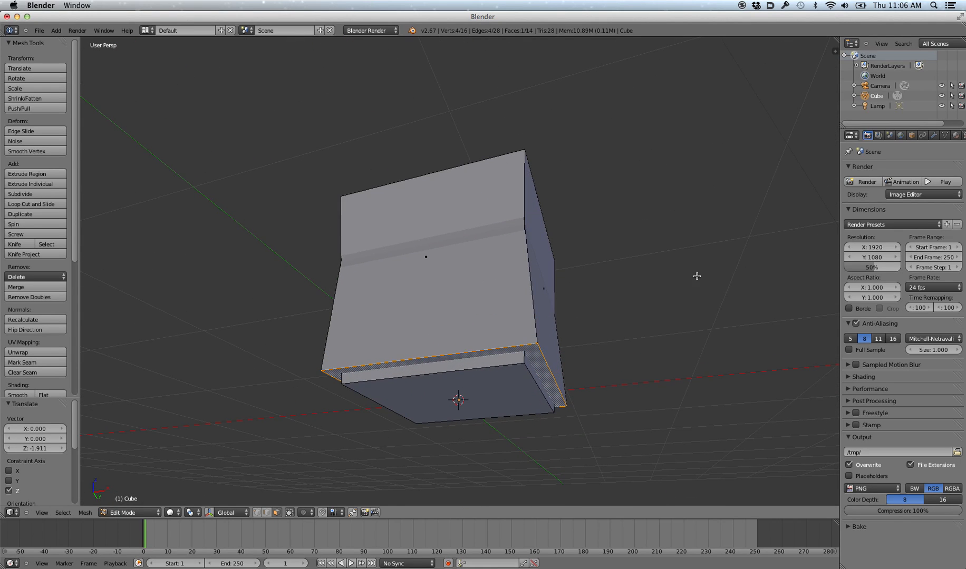
key("s")
left_click(648, 294)
mouse_move(648, 294)
middle_mouse_down()
mouse_move(478, 347)
mouse_move(457, 388)
mouse_move(487, 330)
mouse_move(494, 241)
mouse_move(483, 352)
mouse_move(496, 313)
mouse_move(470, 308)
mouse_move(436, 368)
mouse_move(463, 304)
middle_mouse_up()
key("z")
key("z")
scroll(470, 323, "down", 2)
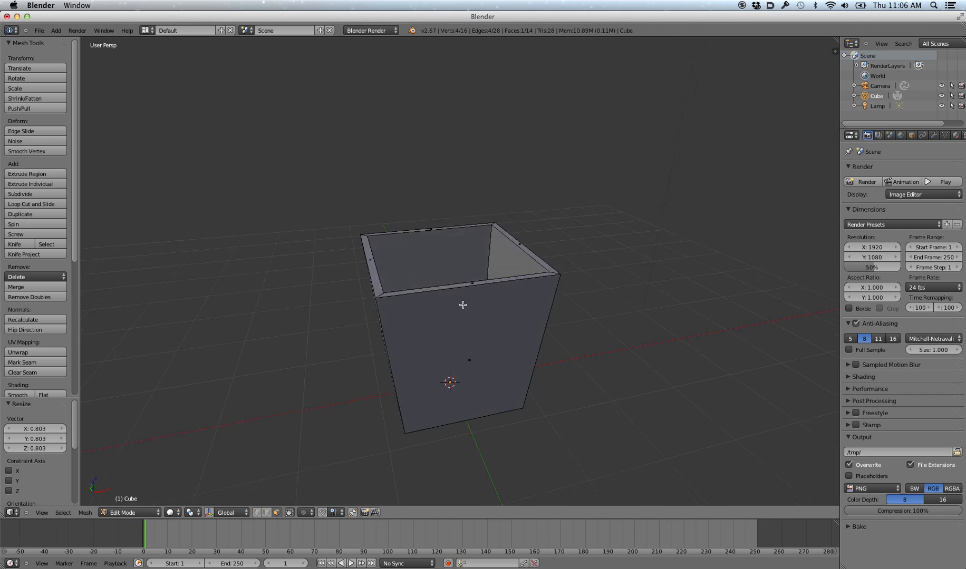
- Extrude the container's inner floor face in place and scale it inward to about 0.916
middle_click_drag(488, 368, 474, 403)
right_click(474, 403)
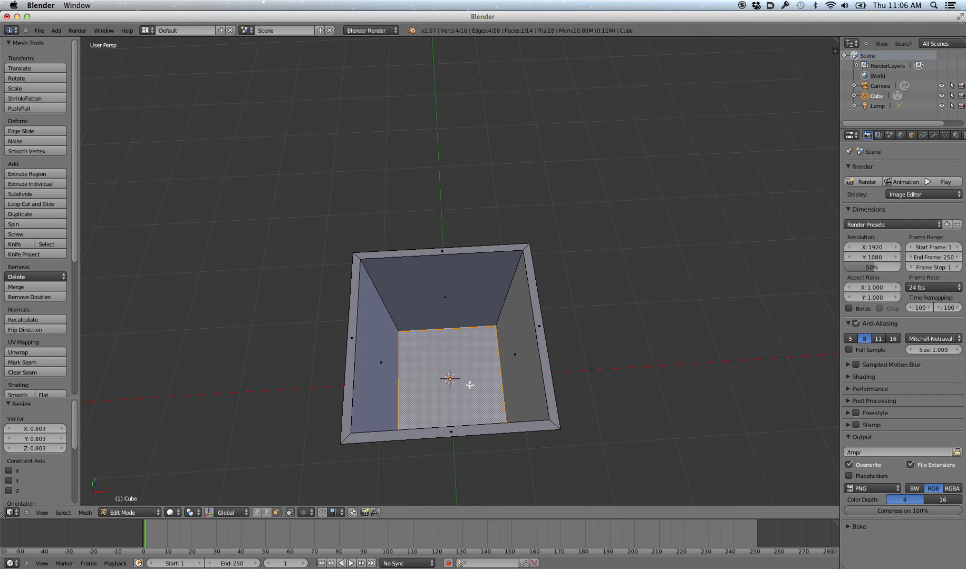
key("e")
right_click(470, 385)
key("s")
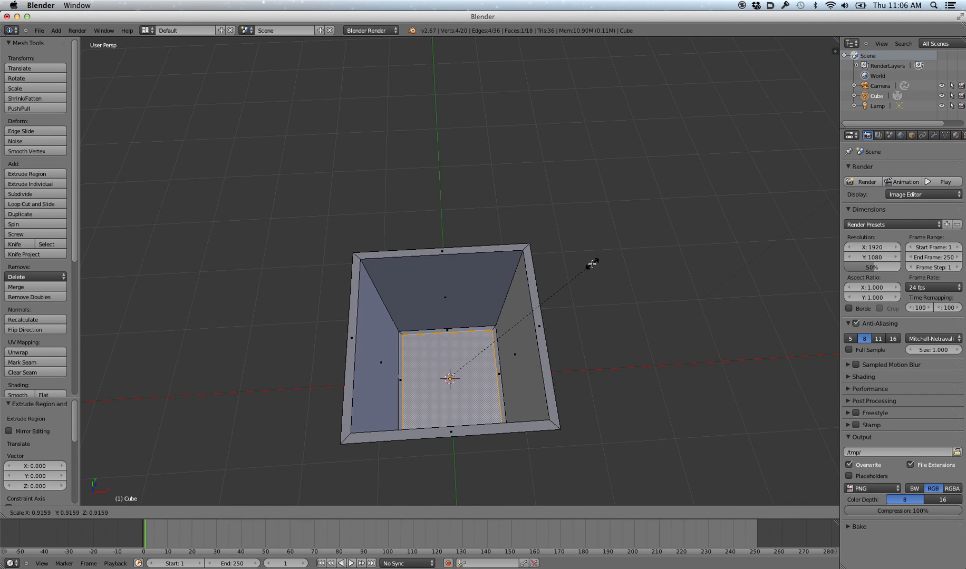
left_click(591, 264)
- With nothing selected, add two vertical loop cuts through the container and scale them about 2.799 along X toward the corner edges
middle_click_drag(565, 312, 527, 253)
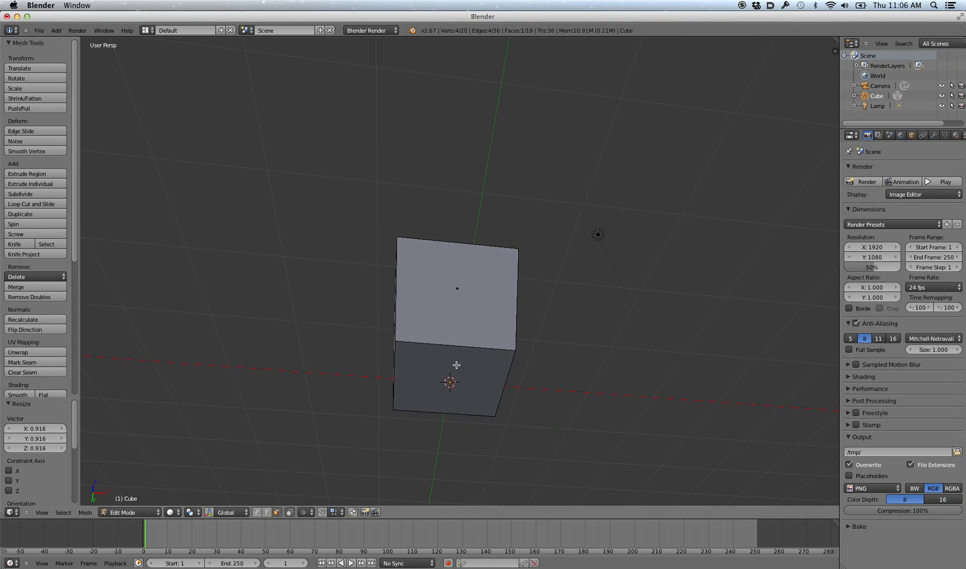
right_click(456, 364)
middle_click_drag(480, 301, 485, 363)
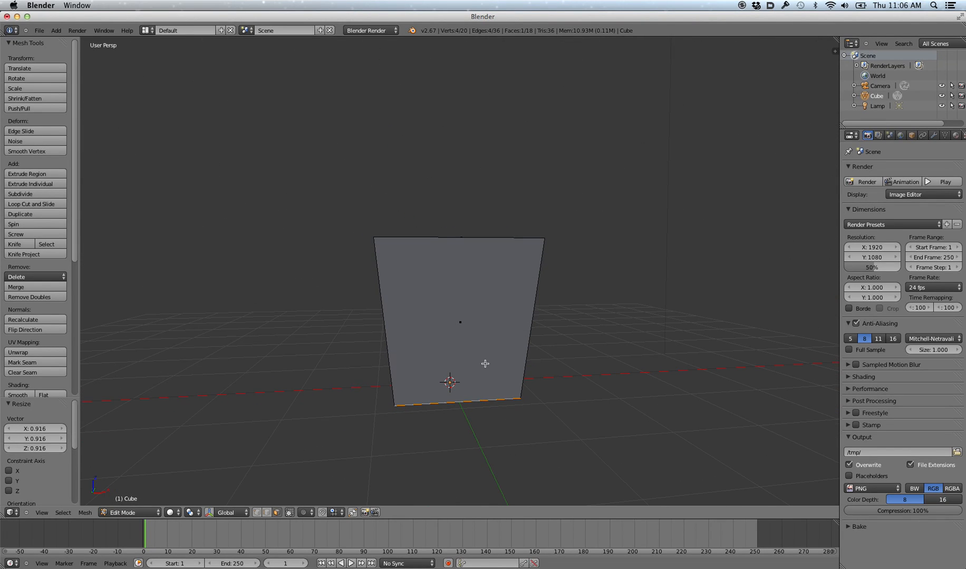
key("a")
key("ctrl+r")
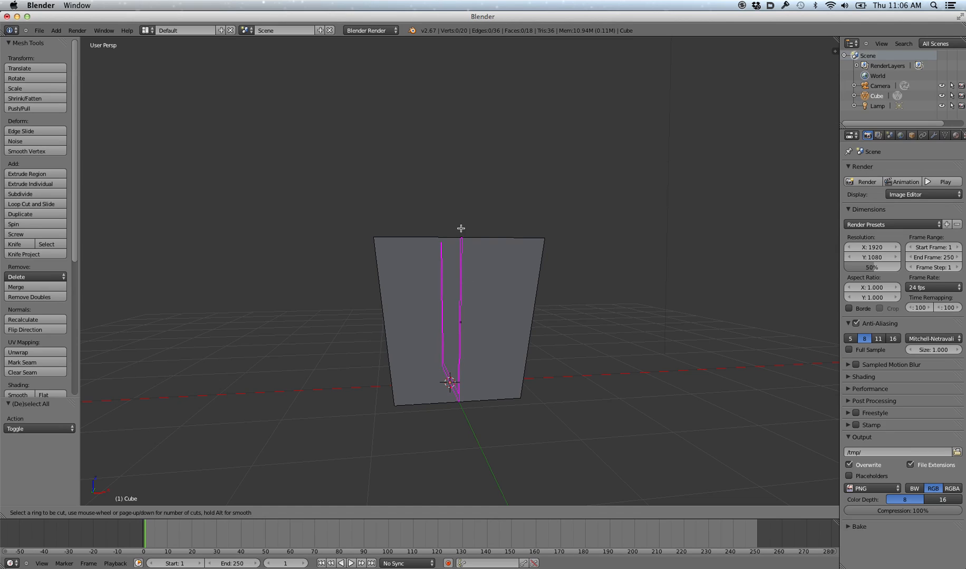
scroll(462, 238, "up", 1)
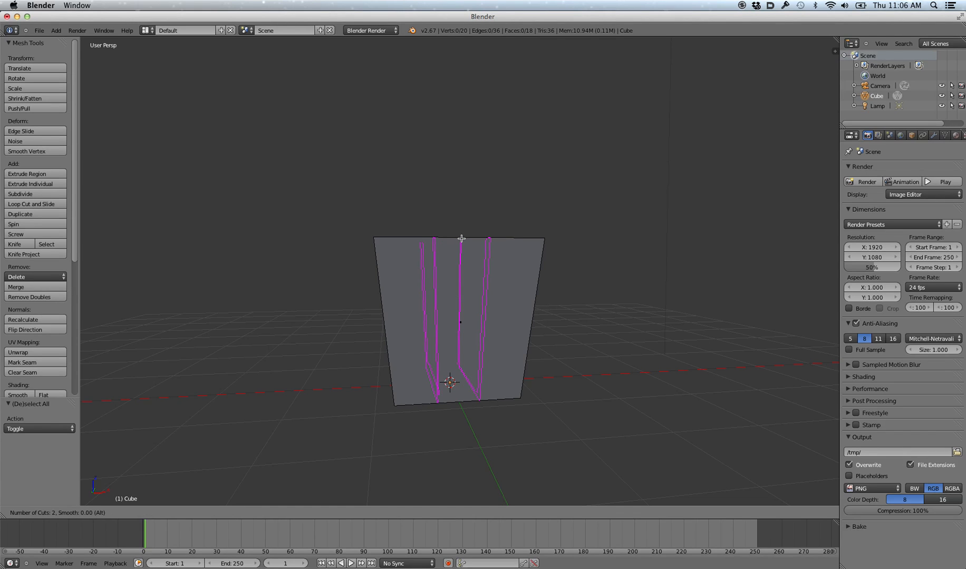
left_click(461, 246)
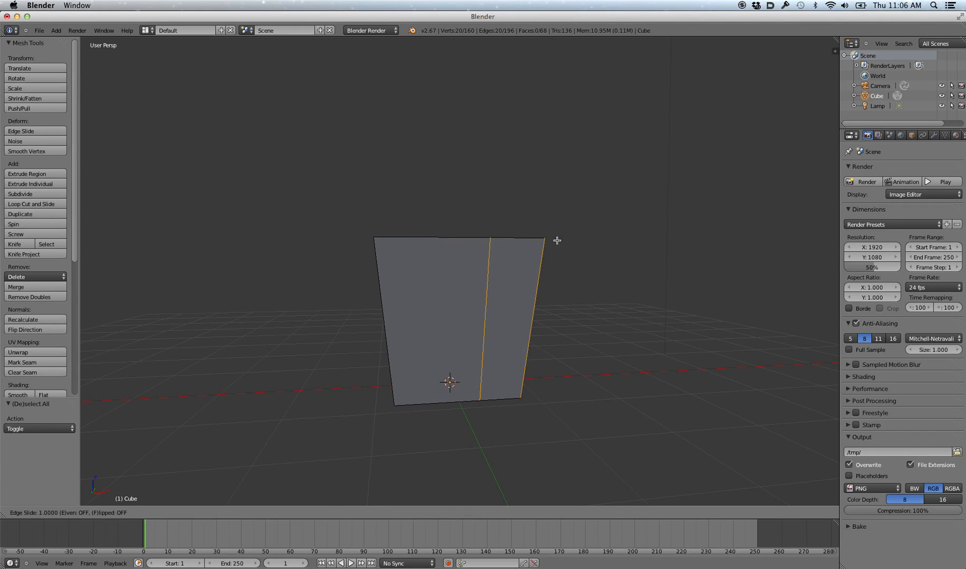
left_click(471, 256)
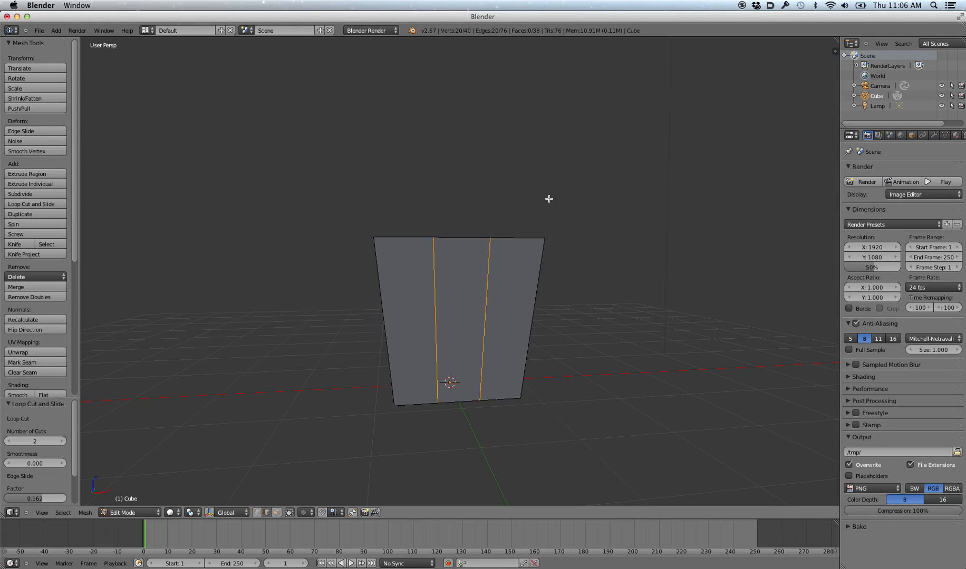
key("s")
key("x")
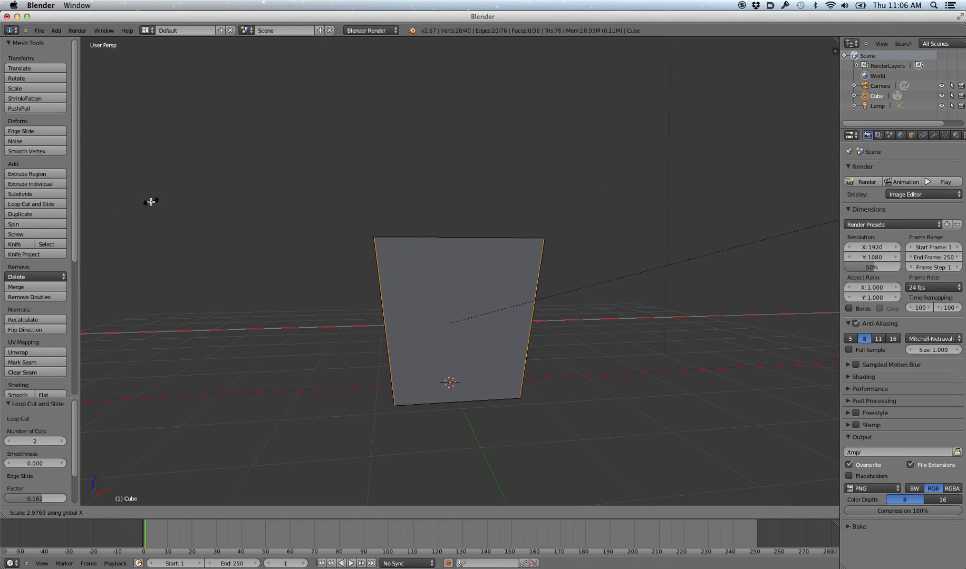
left_click(121, 200)
- Add two vertical loop cuts in the other direction and scale them about 2.876 along Y toward the corner edges
middle_click_drag(336, 288, 434, 300)
key("ctrl+r")
scroll(407, 264, "up", 1)
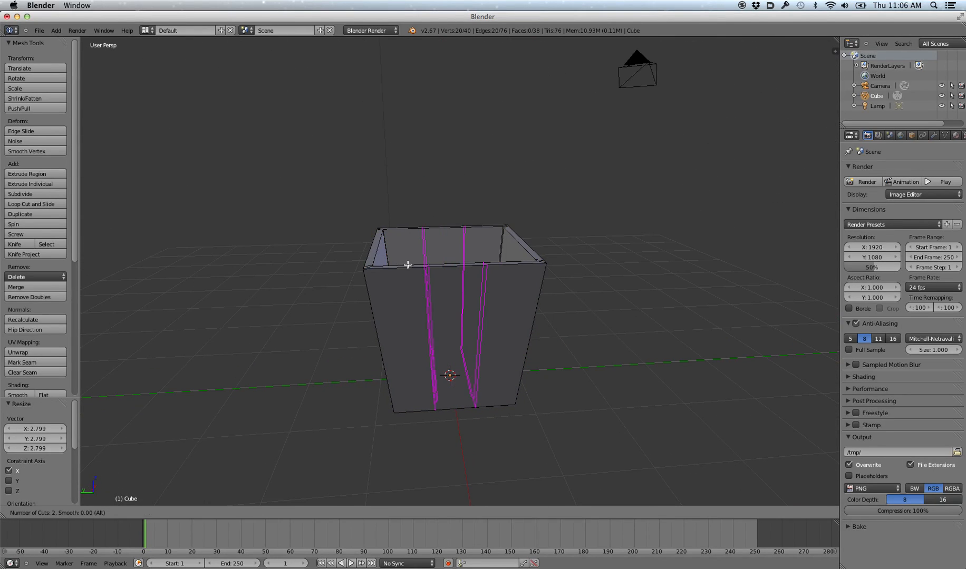
left_click(407, 265)
left_click(461, 255)
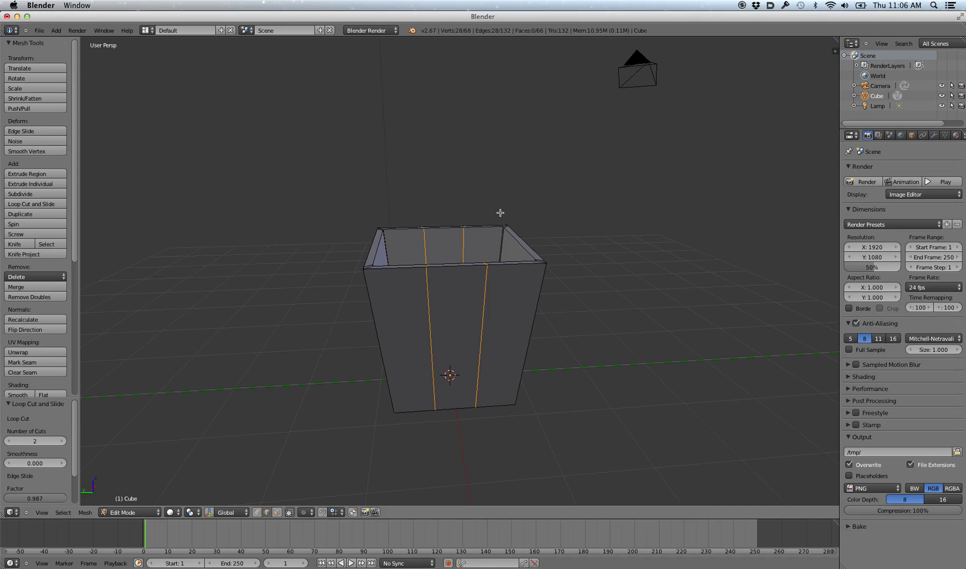
key("s")
key("x")
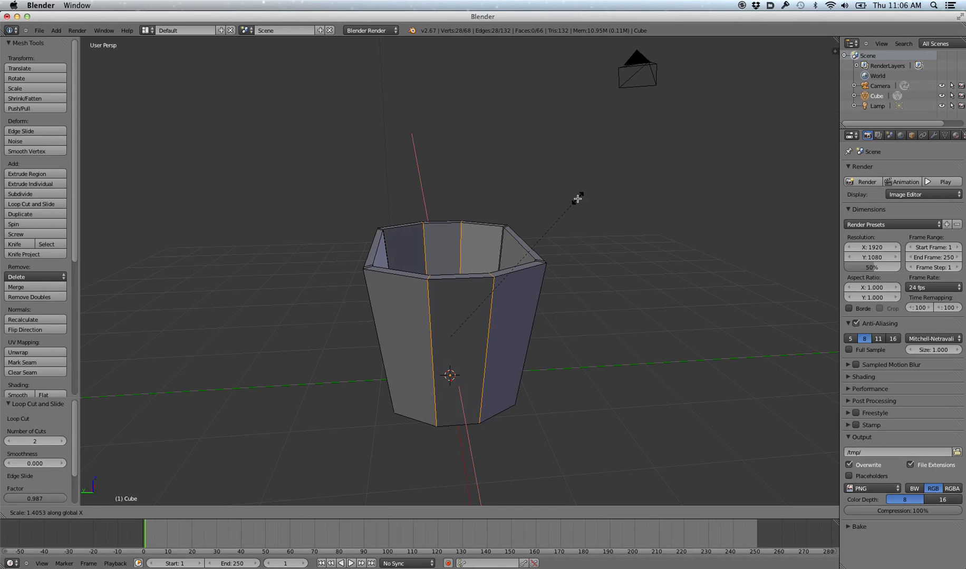
key("y")
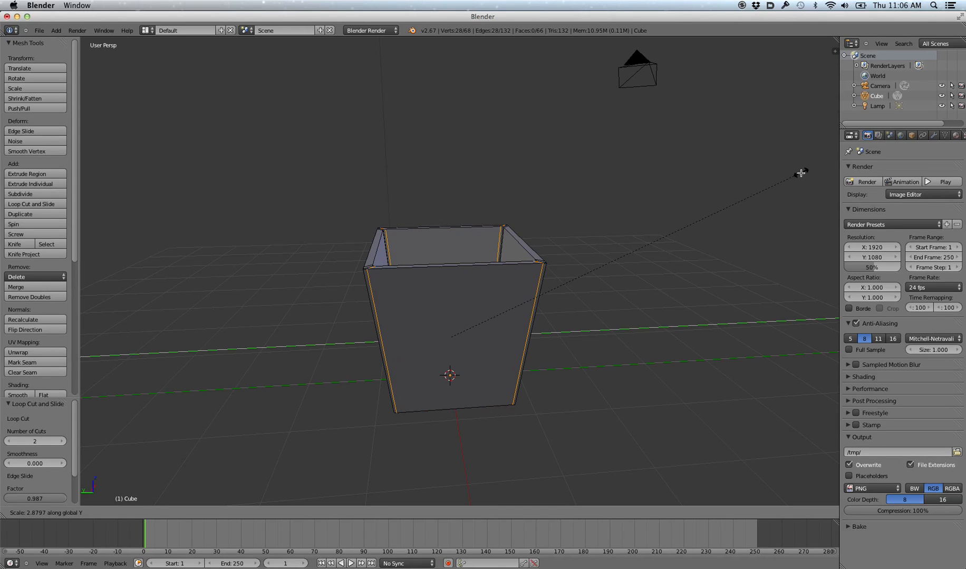
left_click(800, 173)
- Add two horizontal loop cuts around the outer walls, one slid 0.953 toward the top rim and one slid -0.964 toward the bottom edge
key("ctrl+KP_3")
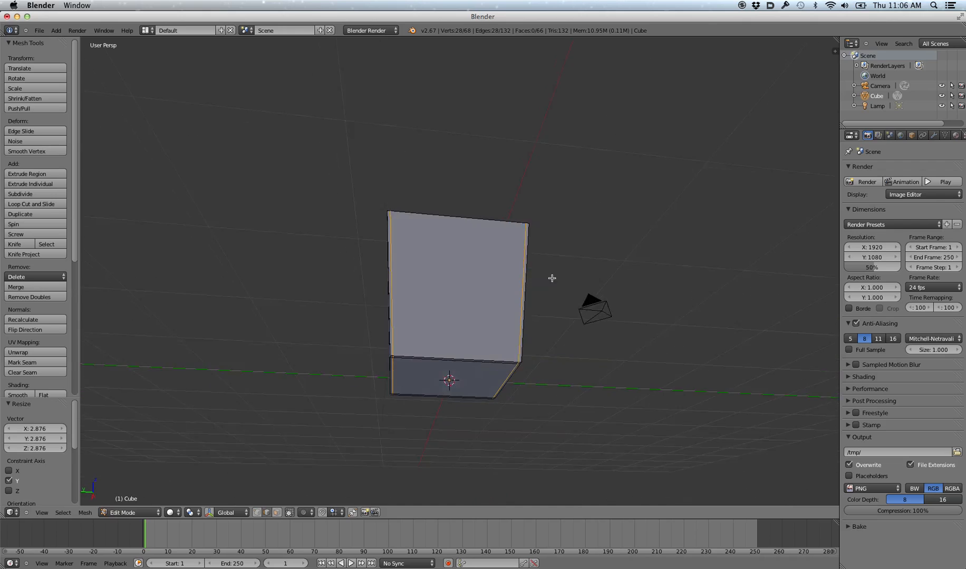
scroll(348, 238, "up", 2)
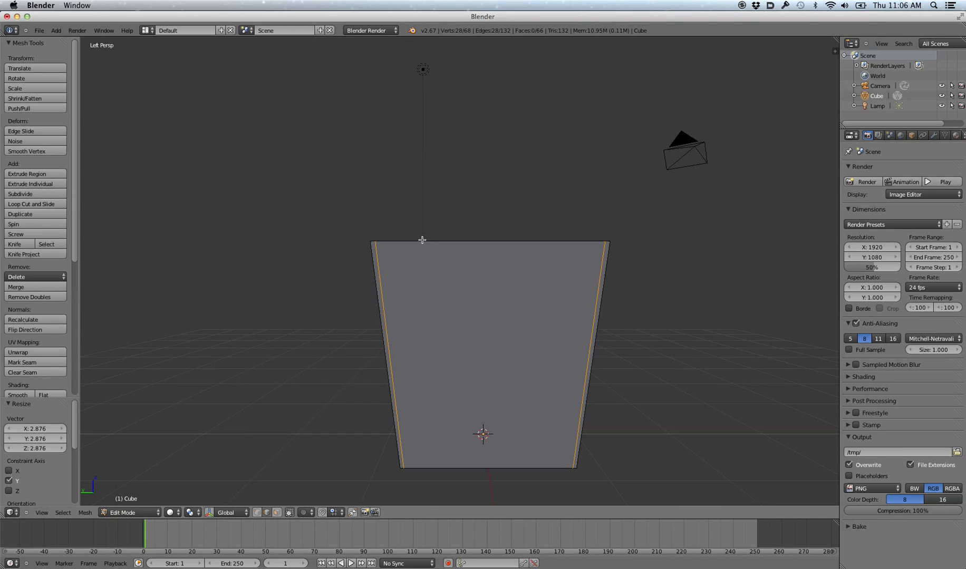
key("ctrl+r")
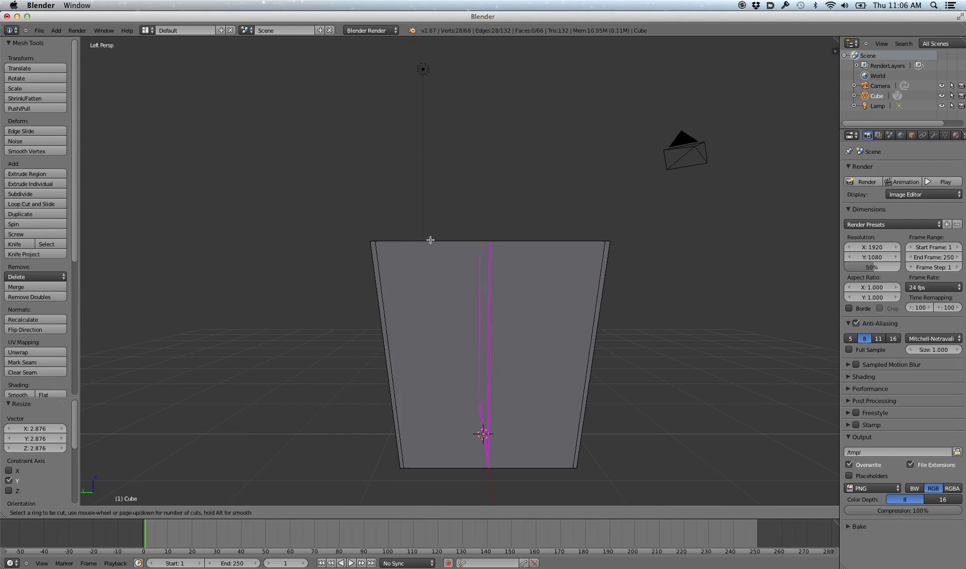
left_click(381, 320)
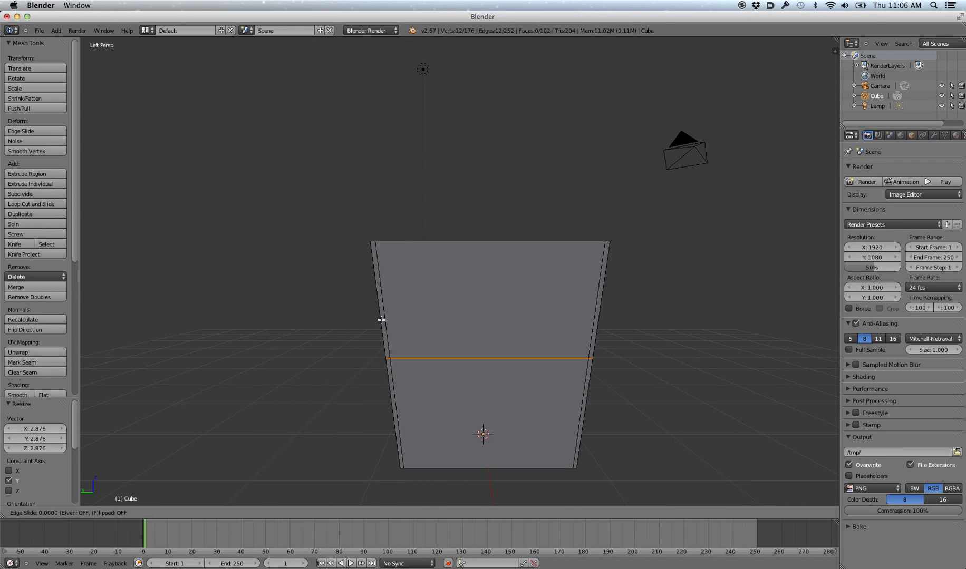
left_click(375, 188)
key("ctrl+r")
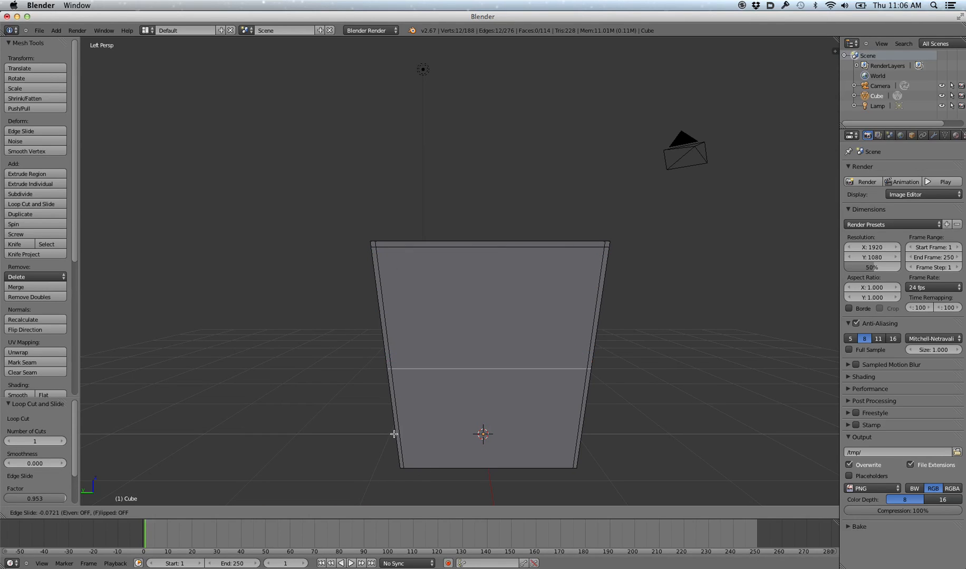
left_click(392, 433)
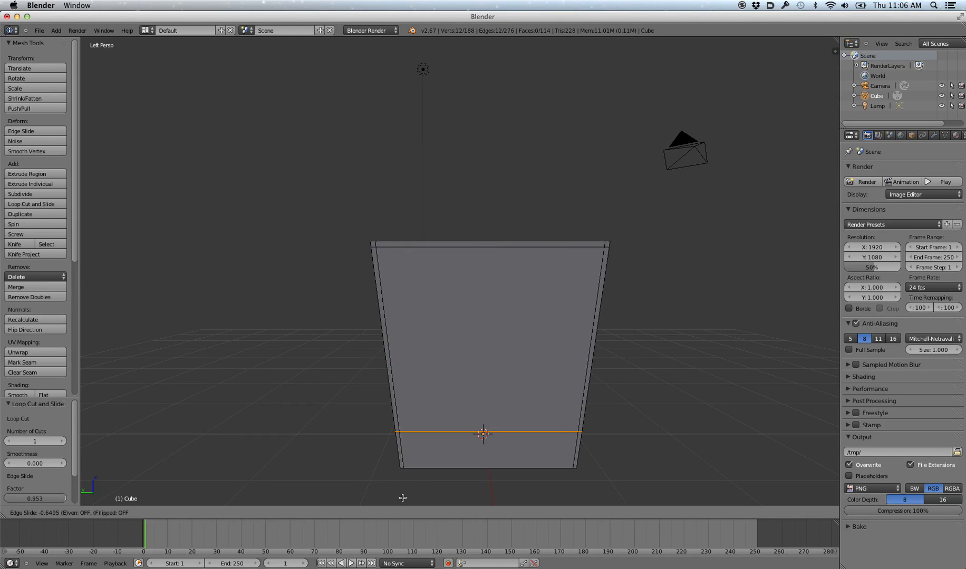
left_click(411, 66)
- Add two loop cuts around the inner walls, one slid 0.870 toward the rim and one slid -0.856 toward the inner floor
middle_click_drag(435, 173, 459, 344)
scroll(497, 365, "up", 5)
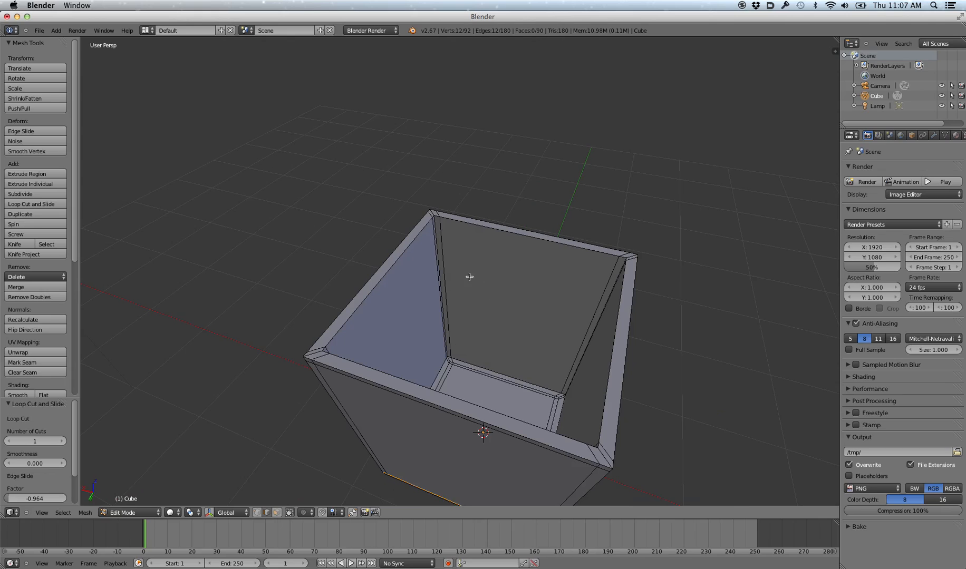
key("ctrl+r")
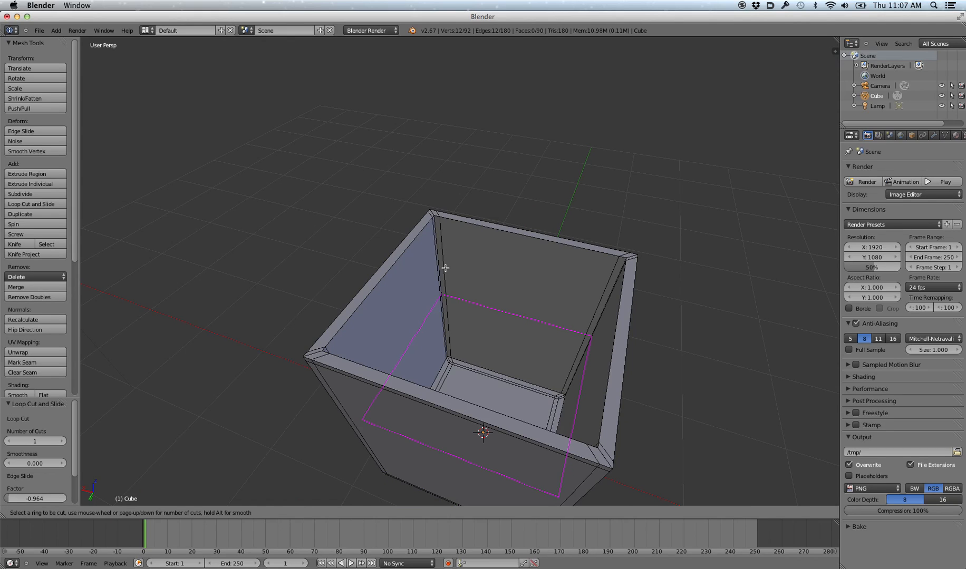
left_click(448, 195)
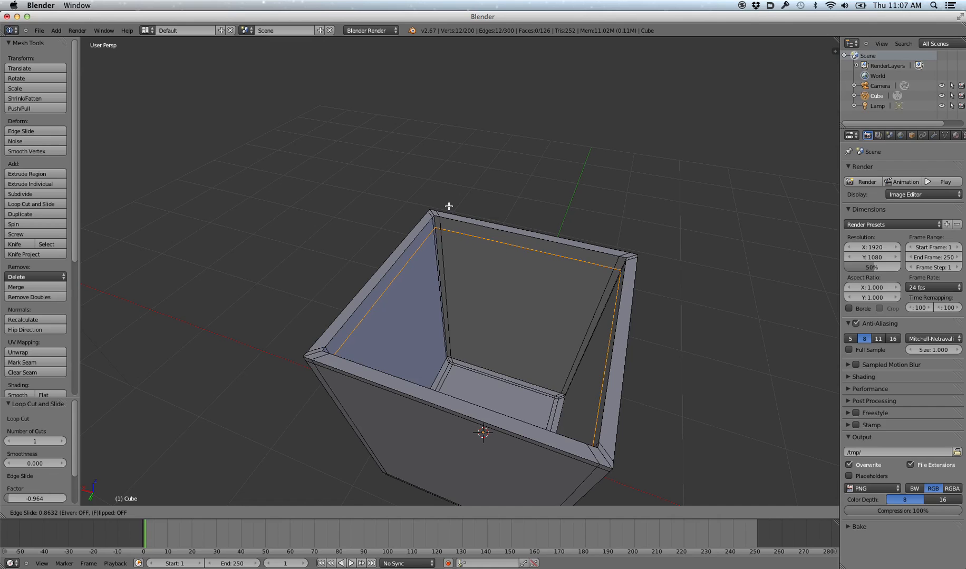
left_click(449, 206)
key("ctrl+r")
left_click(443, 286)
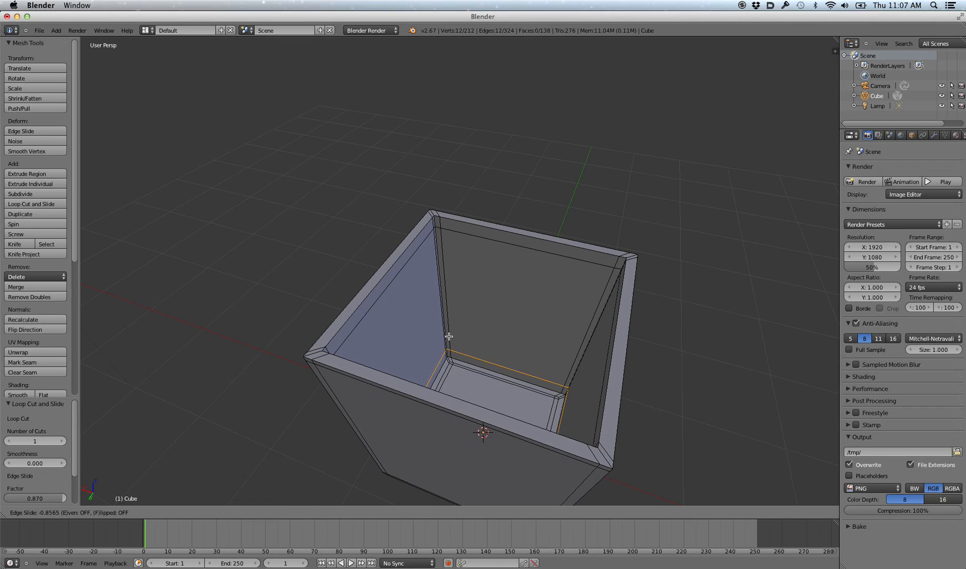
left_click(448, 337)
- Add a Subdivision Surface modifier with 2 view subdivisions to the container, and apply smooth shading in Object Mode
middle_click_drag(449, 338, 498, 216)
left_click(933, 136)
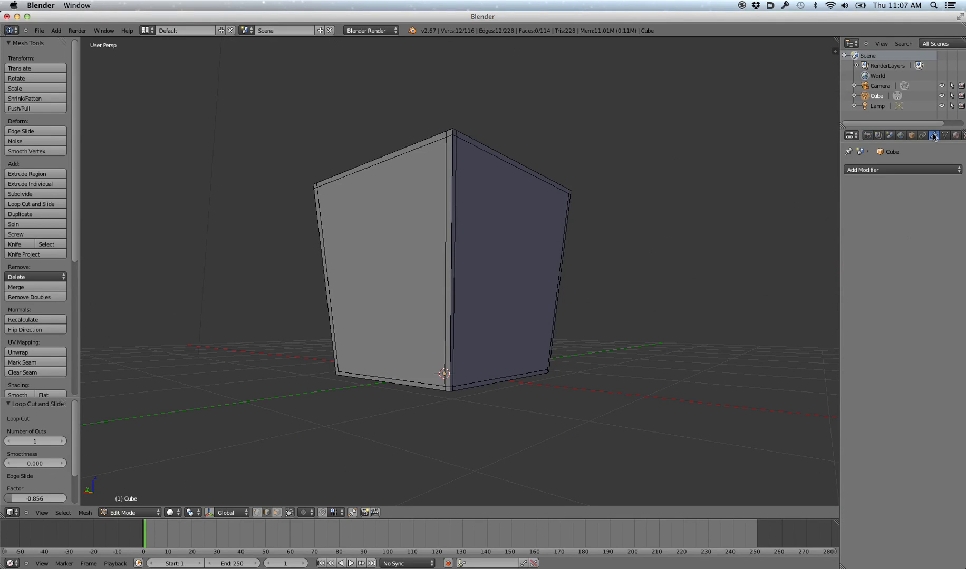
left_click(924, 169)
left_click(762, 336)
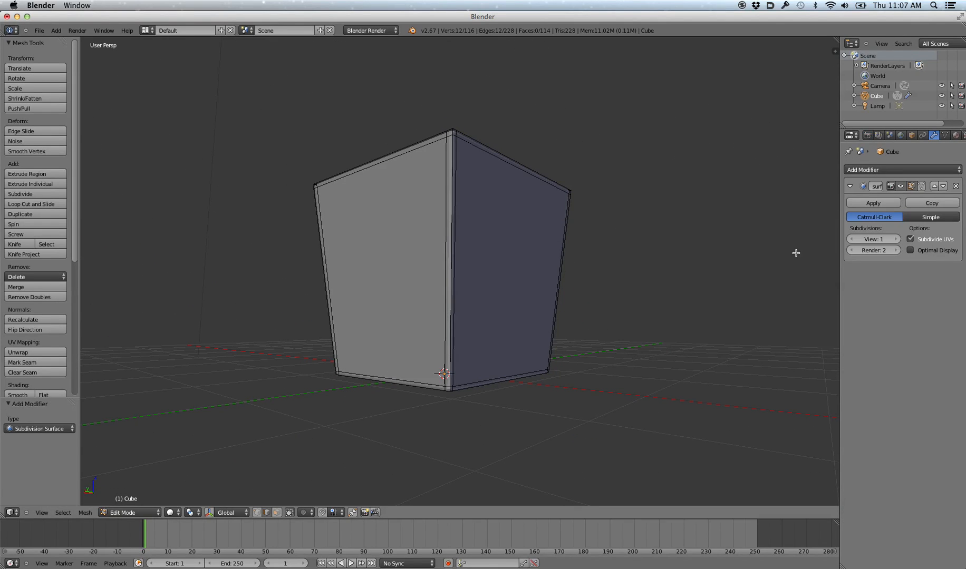
left_click(894, 239)
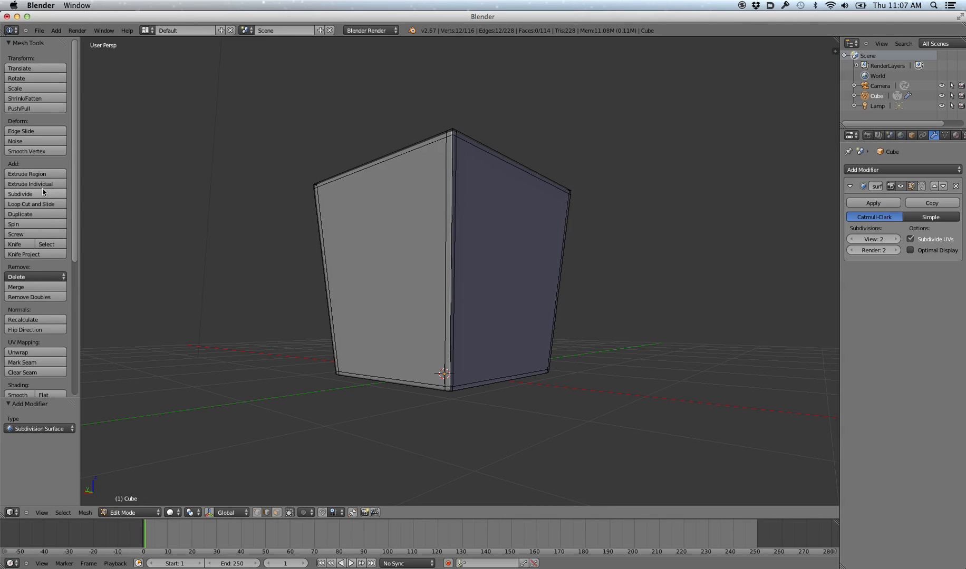
key("Tab")
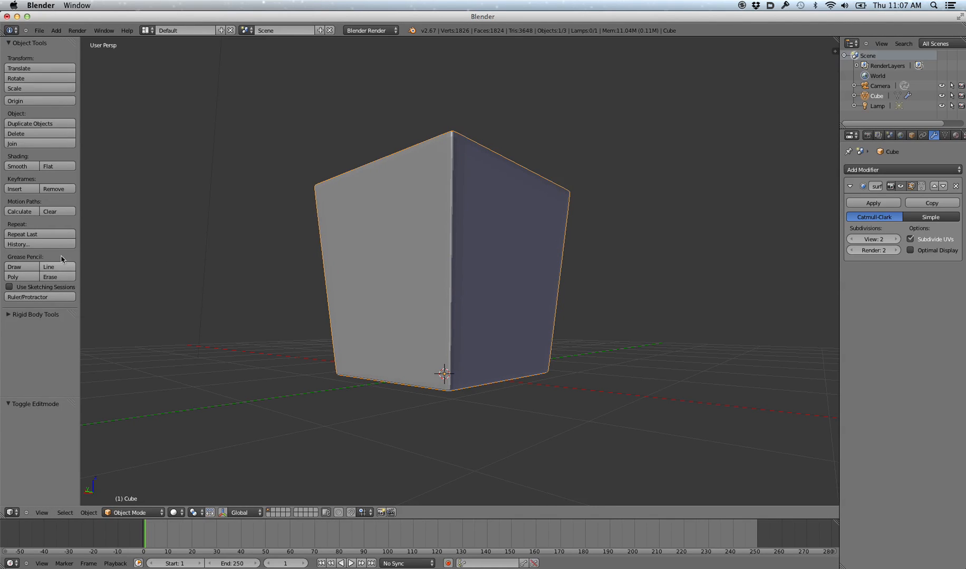
left_click(27, 166)
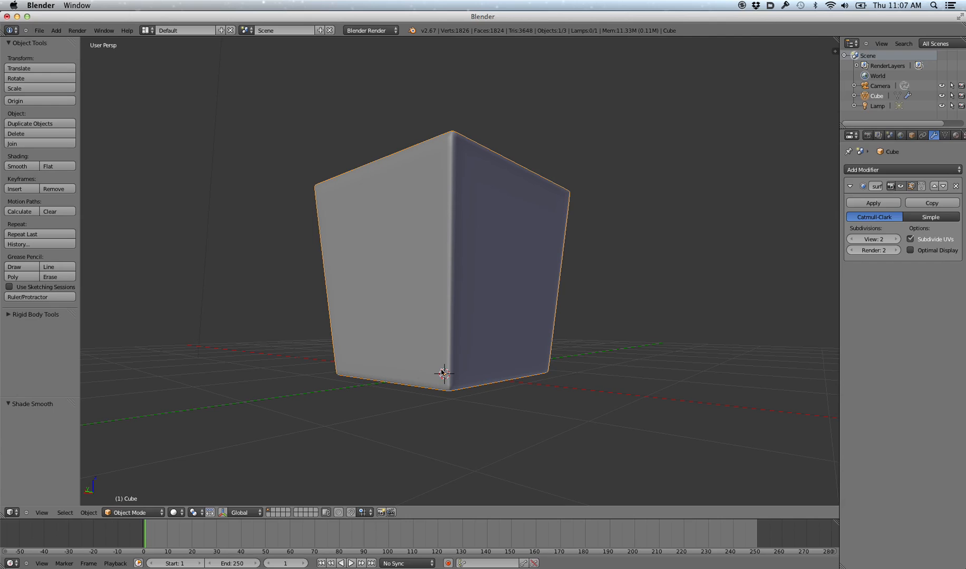
- Deselect the container and save the model as trash_can1.blend in the models folder
key("a")
middle_click_drag(442, 372, 488, 315)
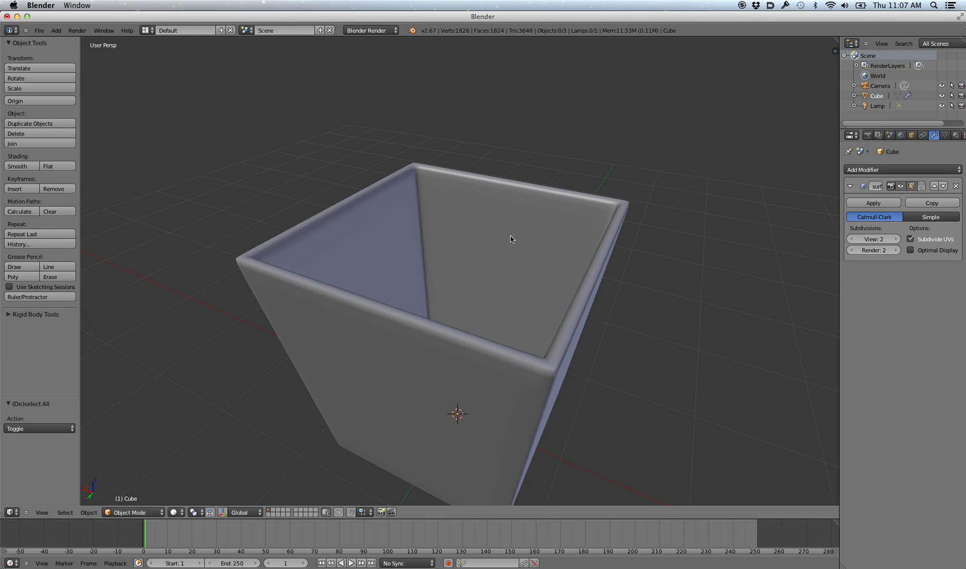
key("ctrl+s")
left_click(159, 68)
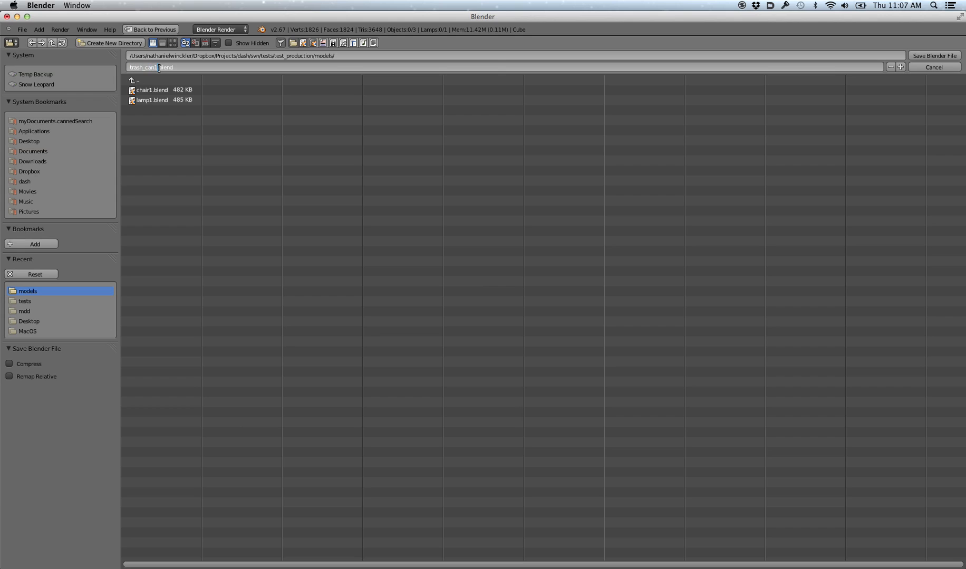
key("Return")
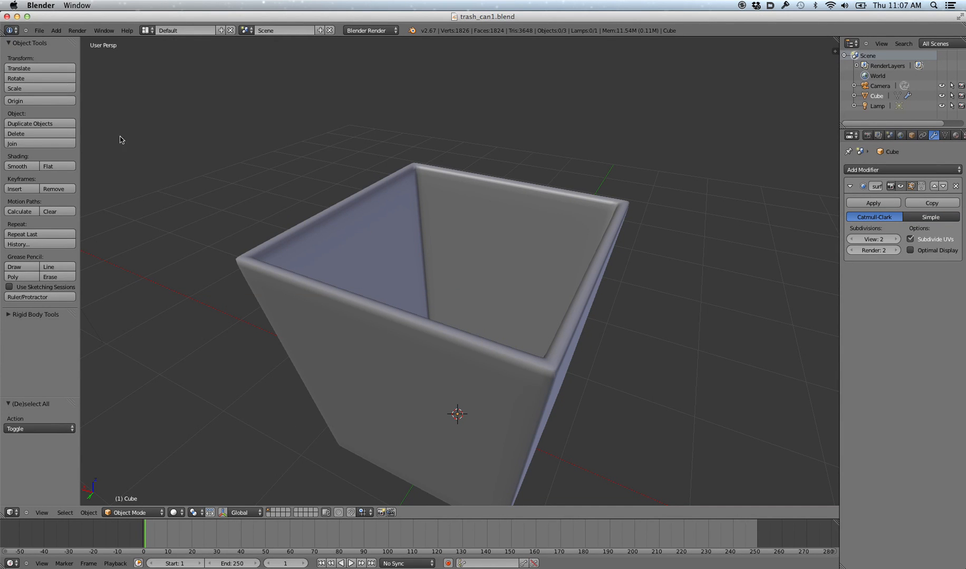
- Start a new file and delete the default lamp and camera, leaving only the cube
key("ctrl+n")
left_click(130, 154)
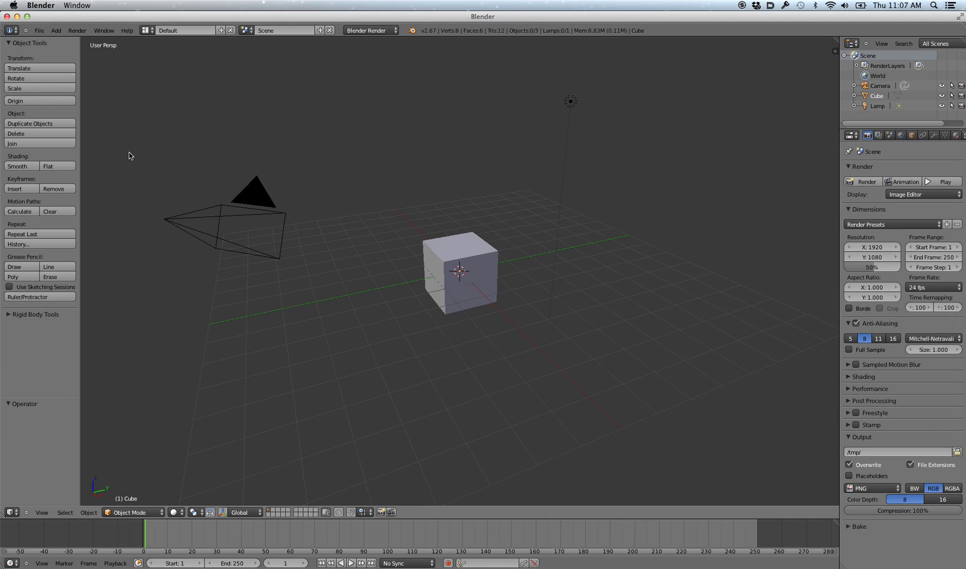
right_click(465, 296)
key("Tab")
middle_click_drag(505, 274, 535, 261)
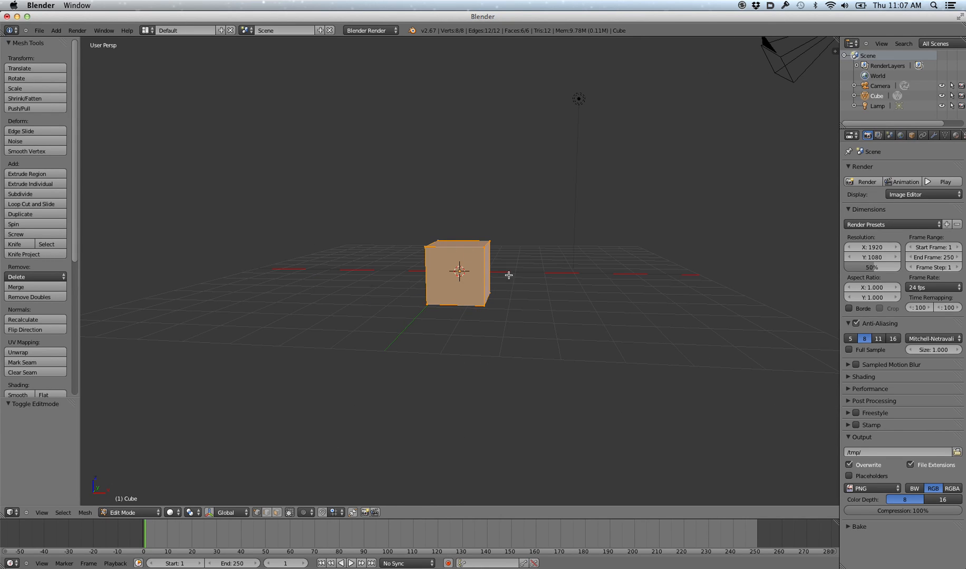
key("Tab")
middle_click_drag(551, 314, 508, 318)
right_click(585, 80)
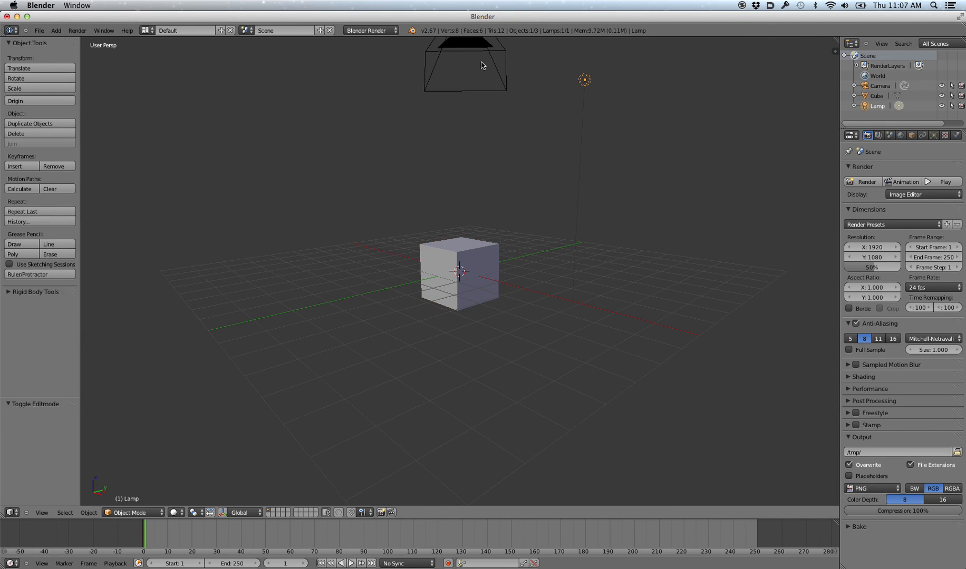
right_click(476, 46, "shift")
key("x")
left_click(477, 49)
- Select the cube and scale its mesh in Edit Mode to about 0.75 horizontally, with the Z axis locked
right_click(483, 235)
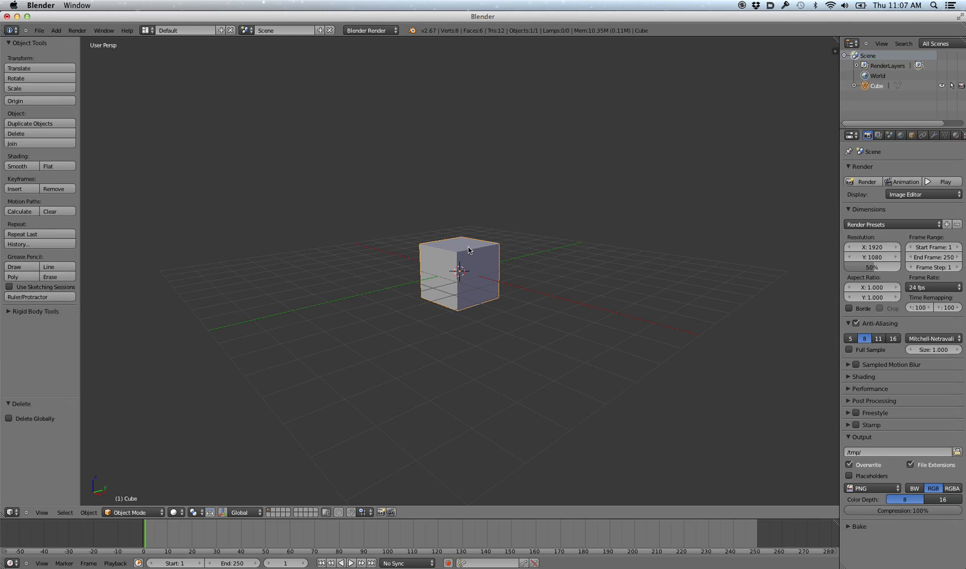
middle_click_drag(483, 236, 505, 273)
key("Tab")
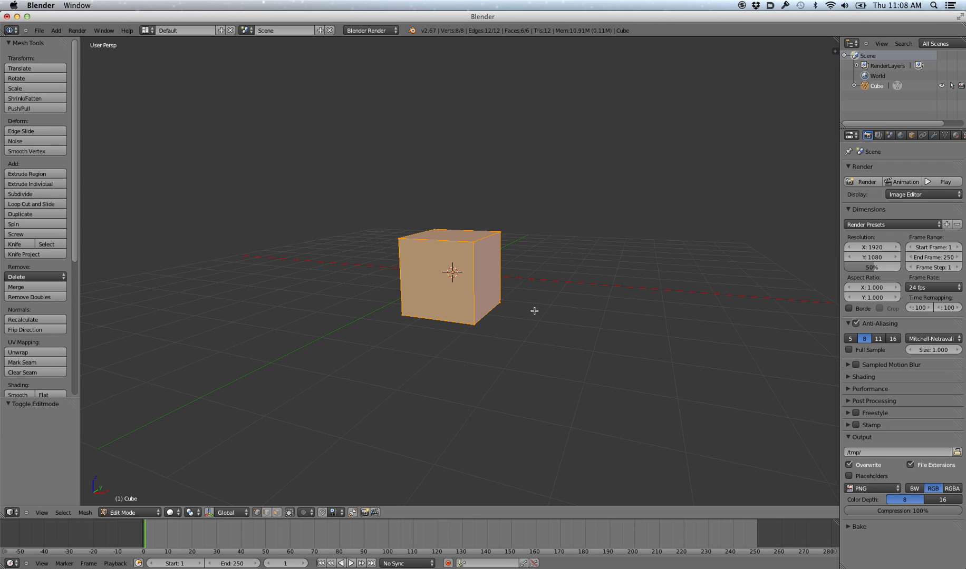
key("s")
key("shift+z")
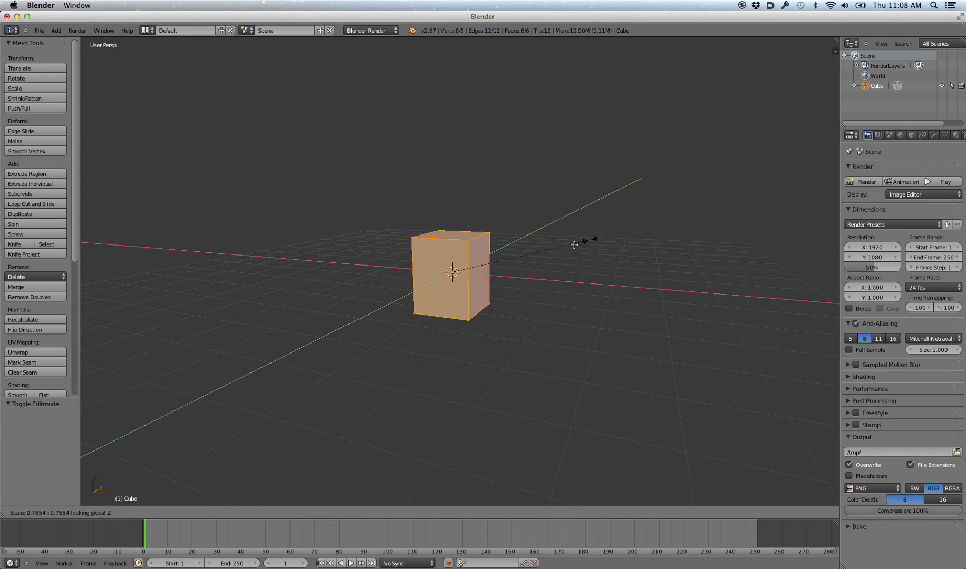
left_click(586, 255)
- In face select mode, extrude the cube's top face 1.320 upward
middle_click_drag(585, 256, 474, 278)
right_click(464, 246)
key("ctrl+Tab")
left_click(469, 262)
right_click(468, 263)
key("e")
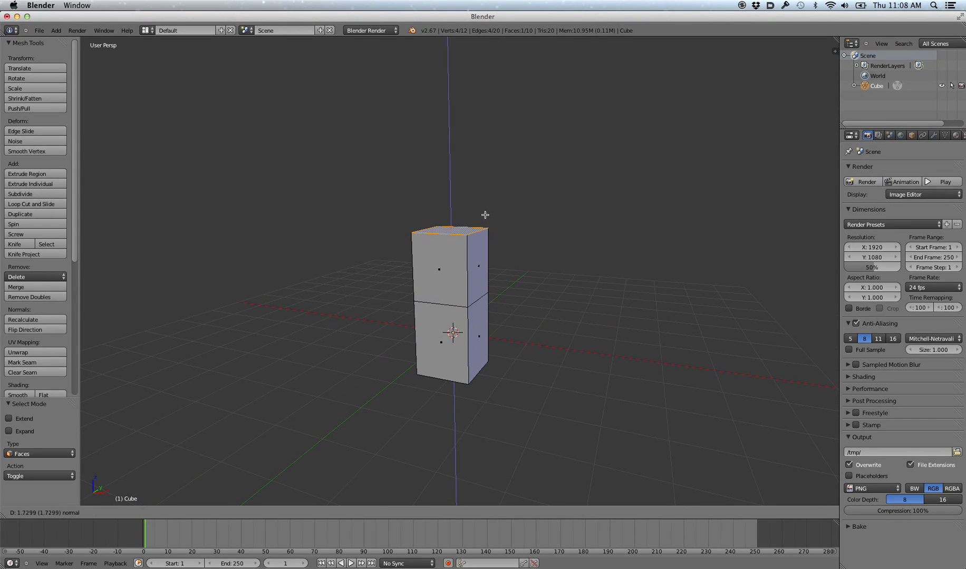
left_click(487, 233)
- In the right orthographic view, extrude the top face another 1.064 upward
mouse_move(507, 284)
middle_mouse_down()
mouse_move(409, 276)
mouse_move(511, 279)
middle_mouse_up()
key("KP_3")
middle_click_drag(424, 263, 480, 302, "ctrl")
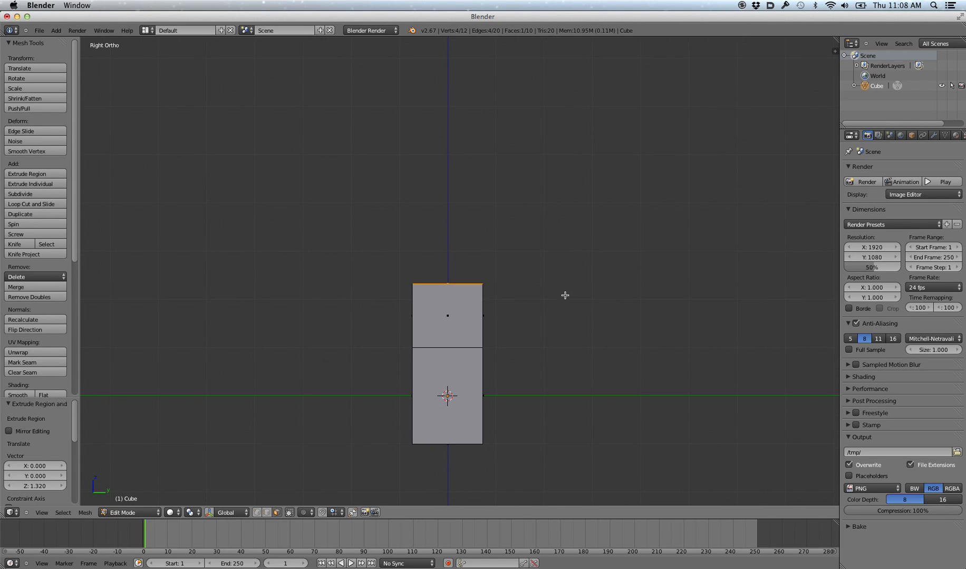
key("r")
key("Escape")
key("e")
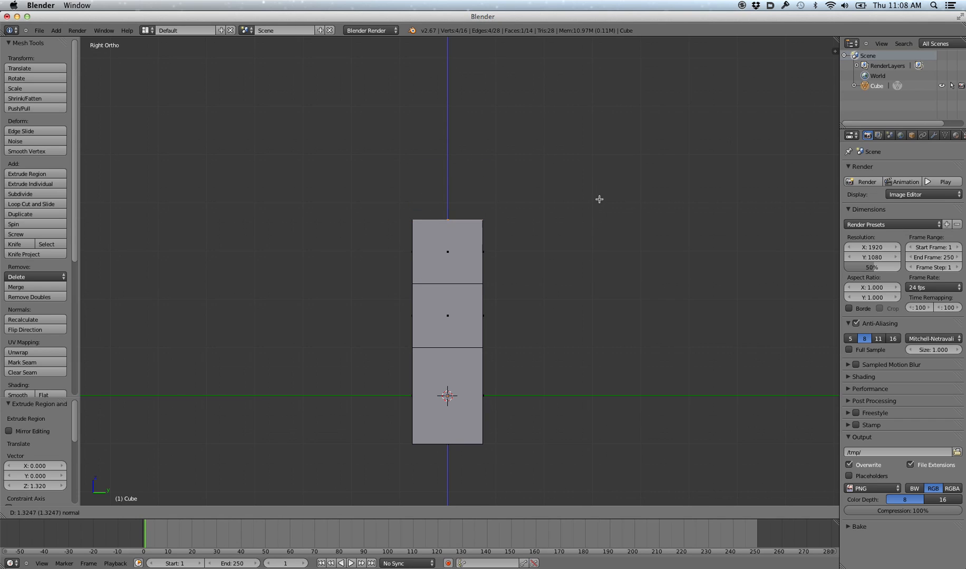
left_click(599, 210)
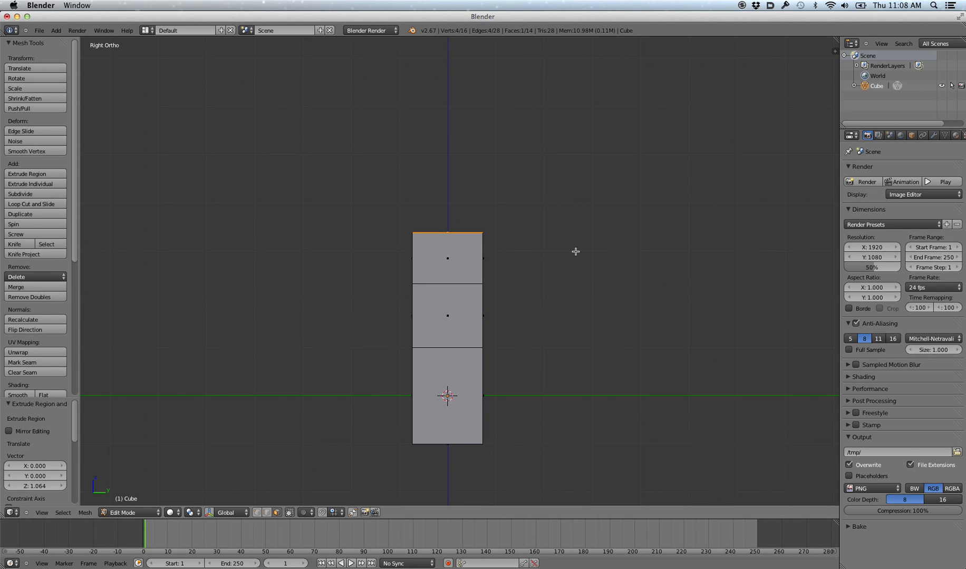
- Extrude the top face 1.189, lower it along Z to leave a thin band, and extrude a taller segment above it
key("e")
left_click(575, 201)
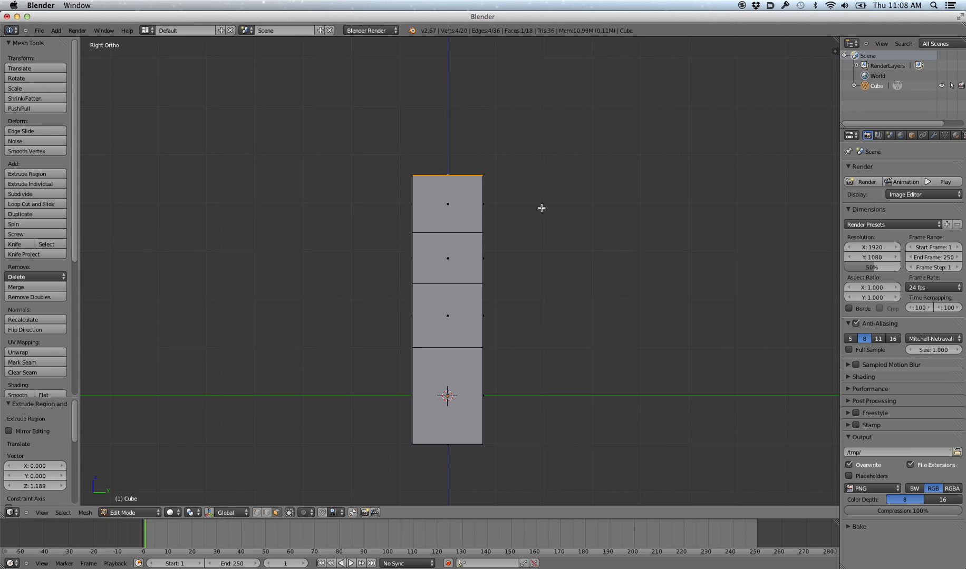
key("e")
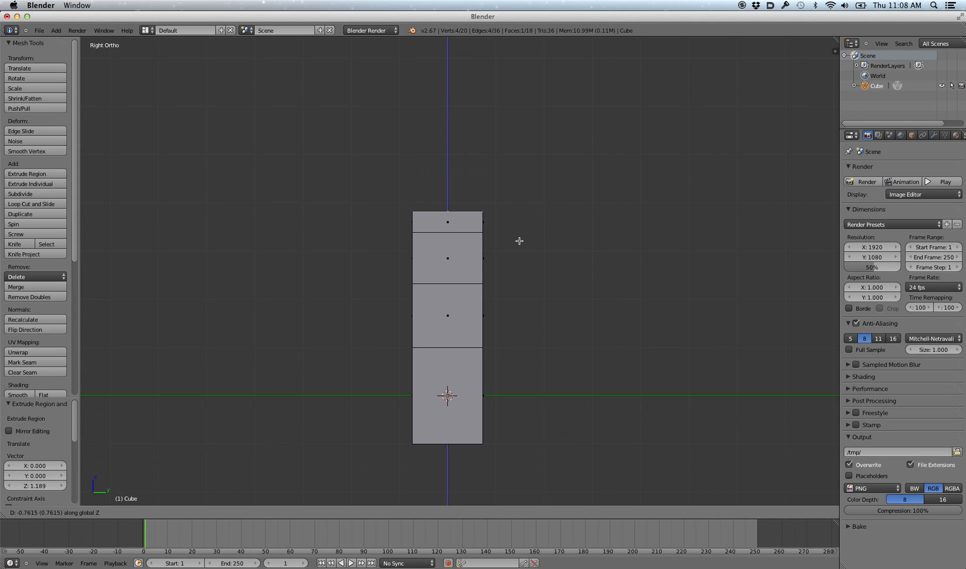
left_click(517, 189)
- Try to extrude the side face of the third segment from the bottom outward along X
middle_click_drag(511, 189, 470, 250)
right_click(499, 281)
middle_click_drag(499, 281, 549, 281)
key("e")
left_click(506, 283)
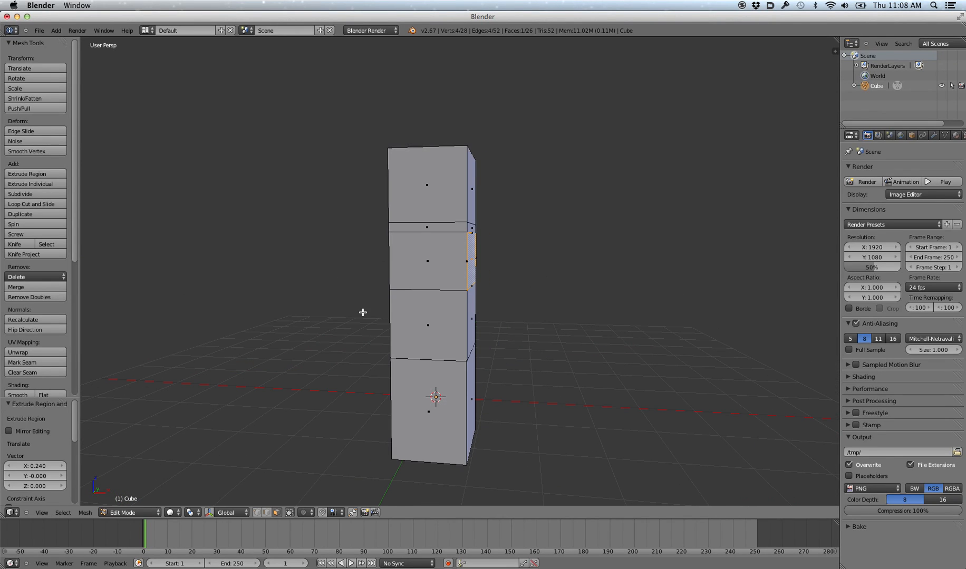
key("g")
right_click(449, 329)
- Add one vertical loop cut through the middle of the column without sliding it
key("ctrl+r")
left_click(432, 236)
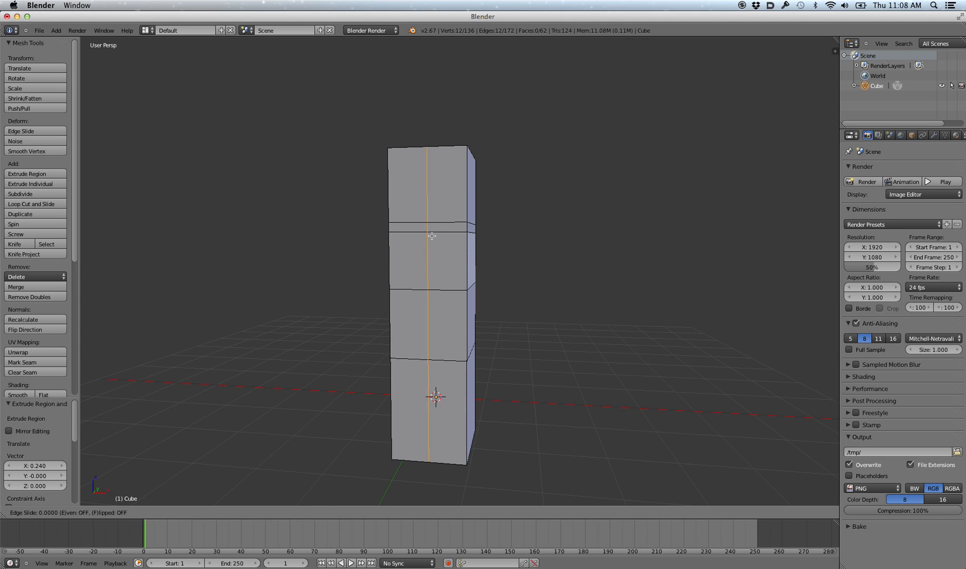
right_click(470, 266)
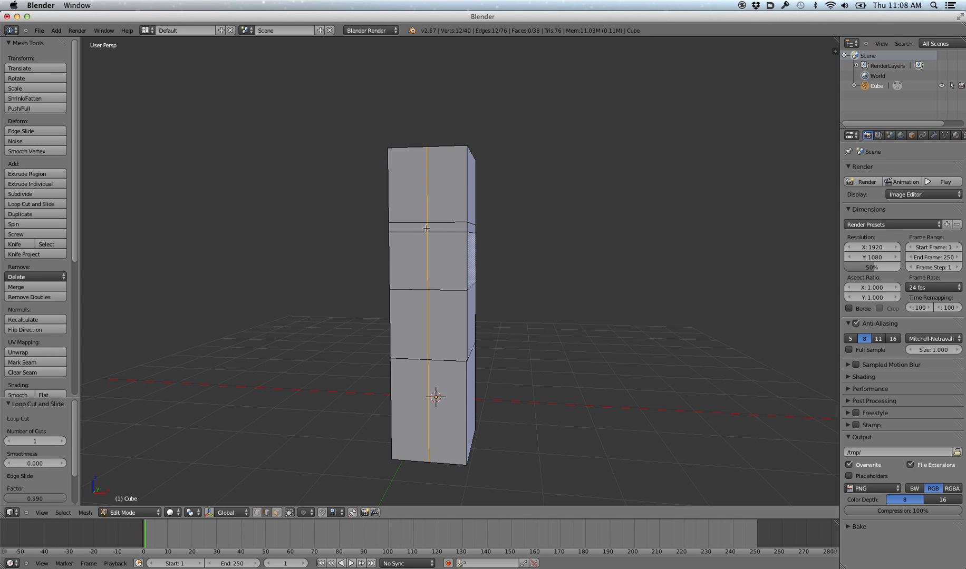
- In the front orthographic view, box-select the vertices on the column's negative X side and delete them
key("ctrl+Tab")
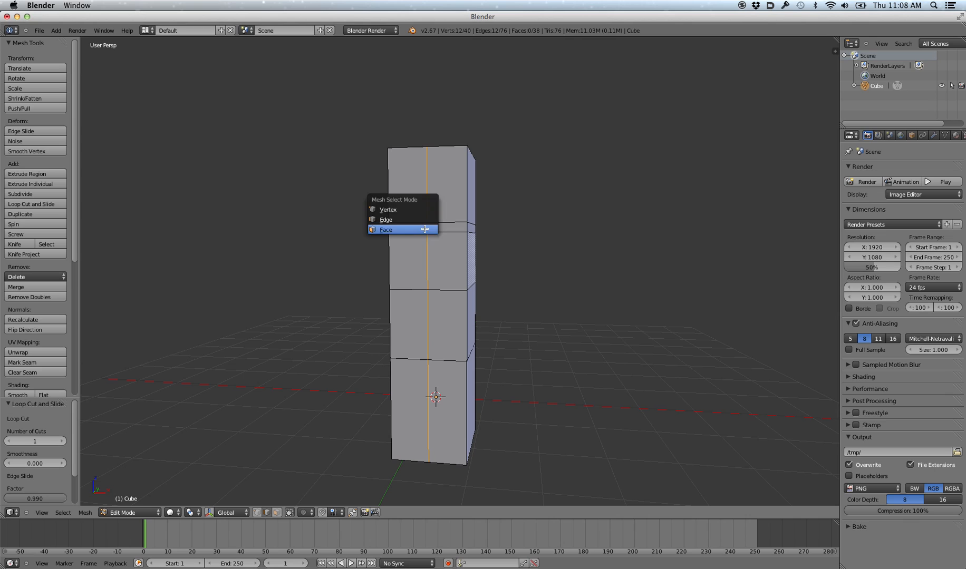
left_click(421, 208)
key("KP_1")
key("KP_5")
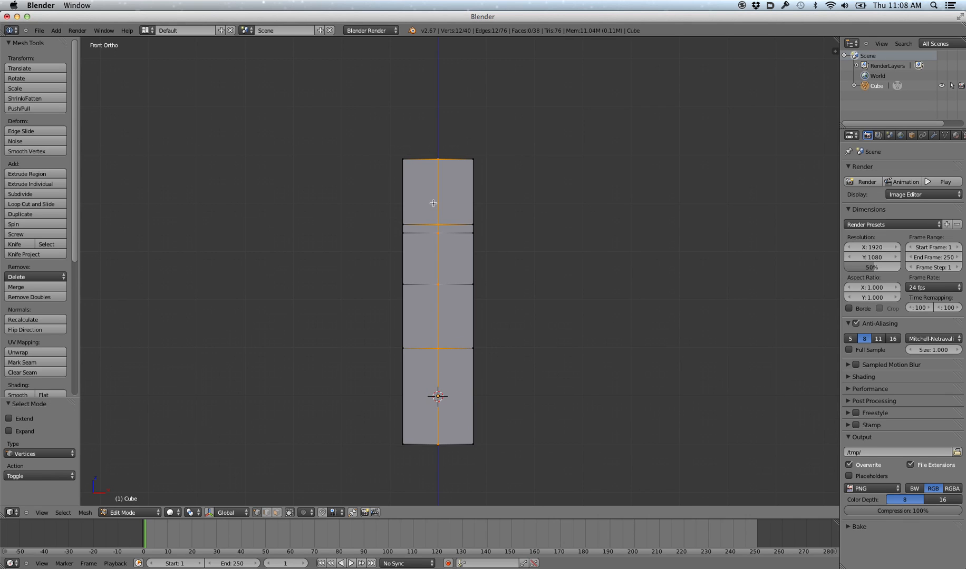
key("a")
key("b")
left_click_drag(358, 123, 422, 470)
key("x")
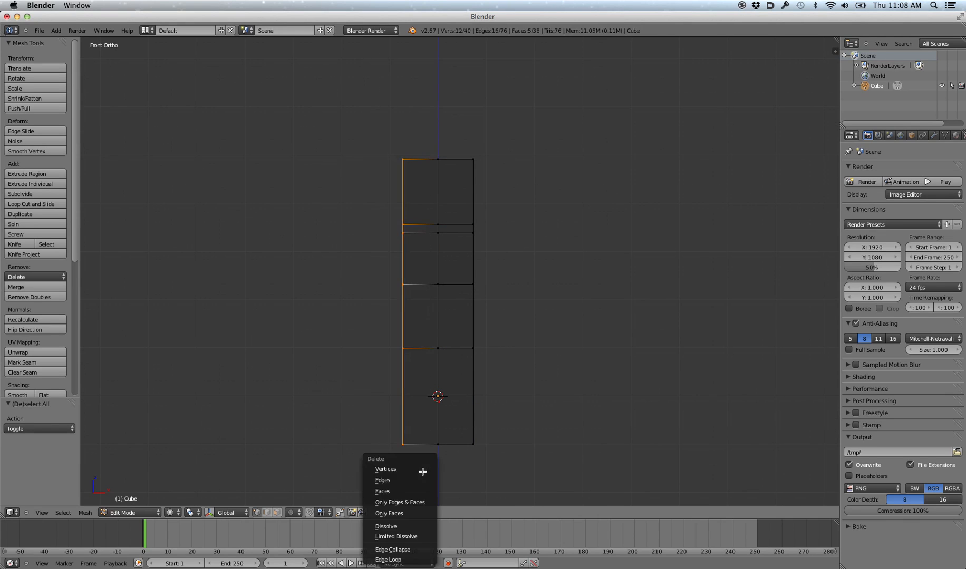
left_click(385, 469)
key("a")
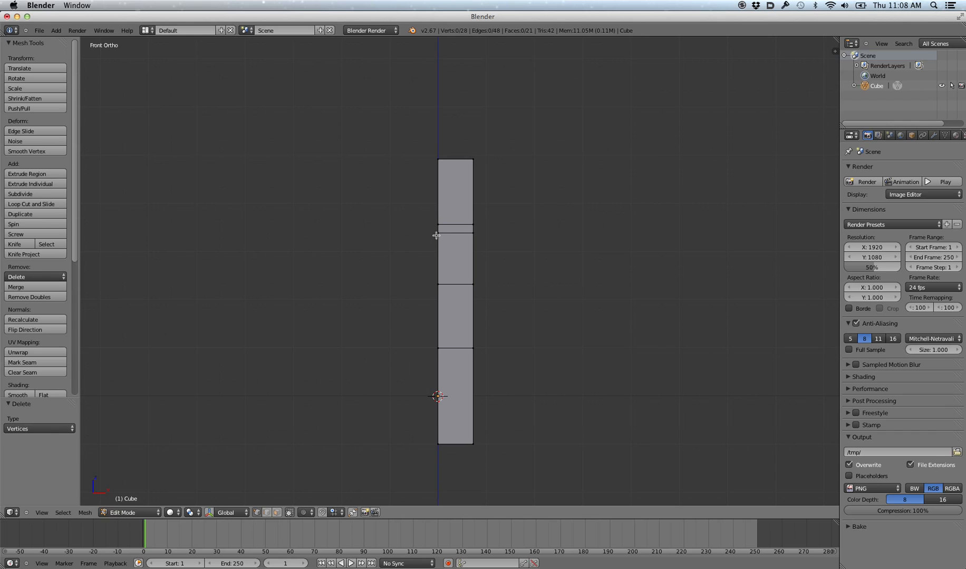
- Add a Mirror modifier on the X axis to the remaining half of the column
middle_click_drag(436, 235, 511, 261)
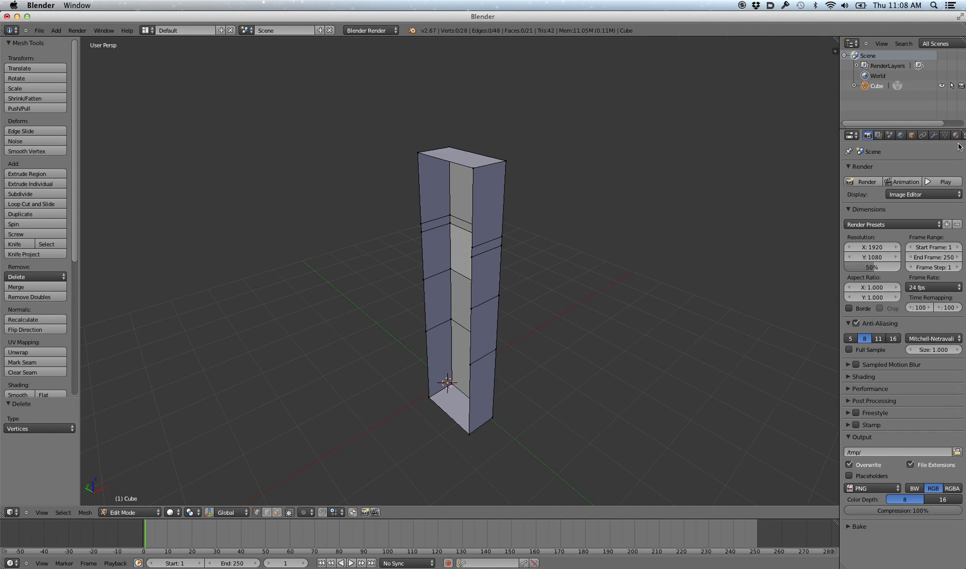
left_click(933, 136)
left_click(901, 169)
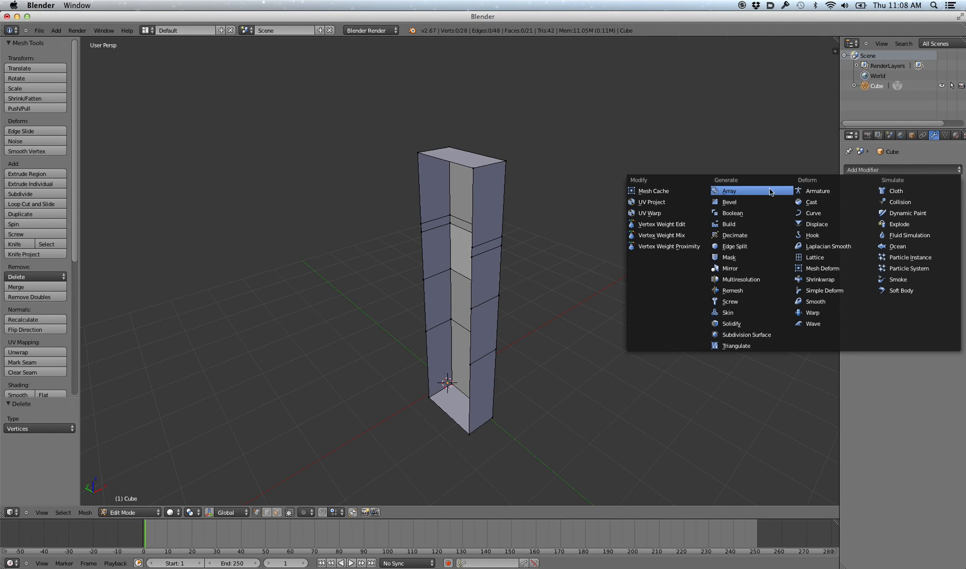
left_click(752, 268)
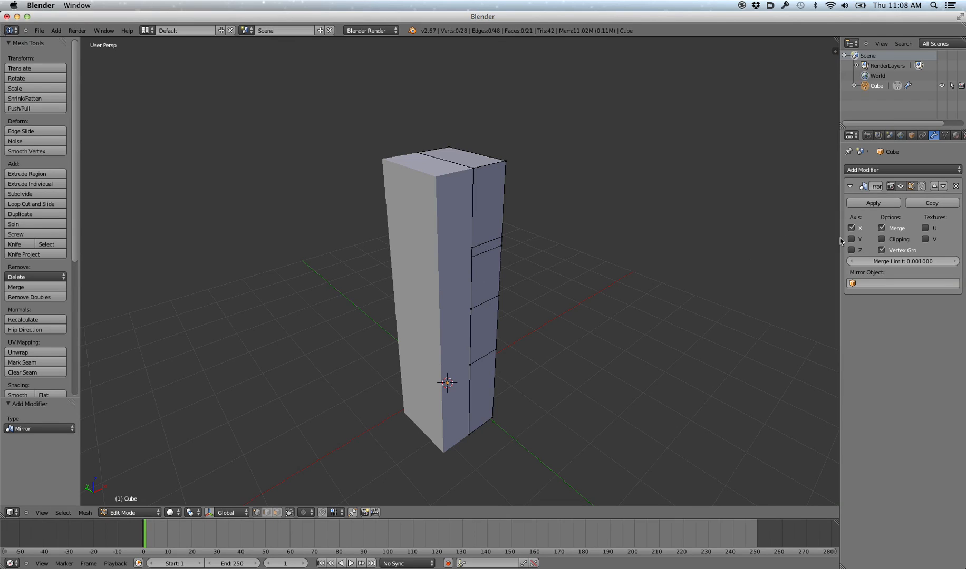
- Select the whole mesh and scale it to 0.517 along Y to make the column thinner
middle_click_drag(611, 224, 500, 222)
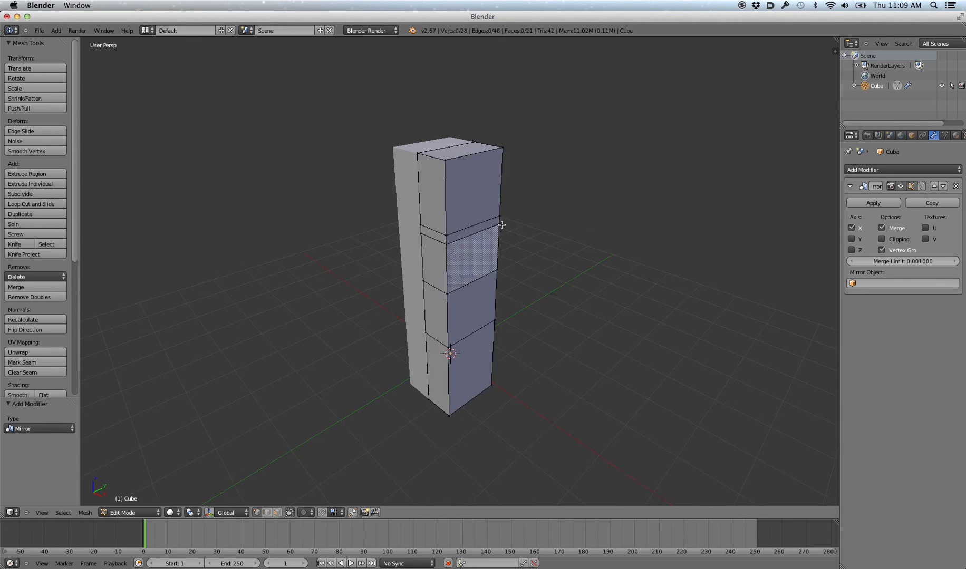
right_click(462, 235)
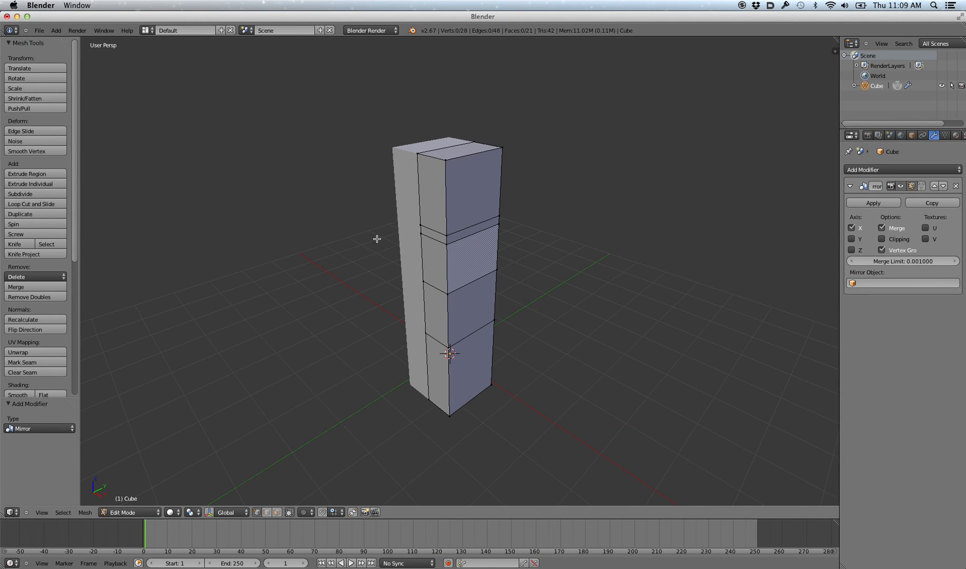
middle_click_drag(481, 257, 440, 252)
key("a")
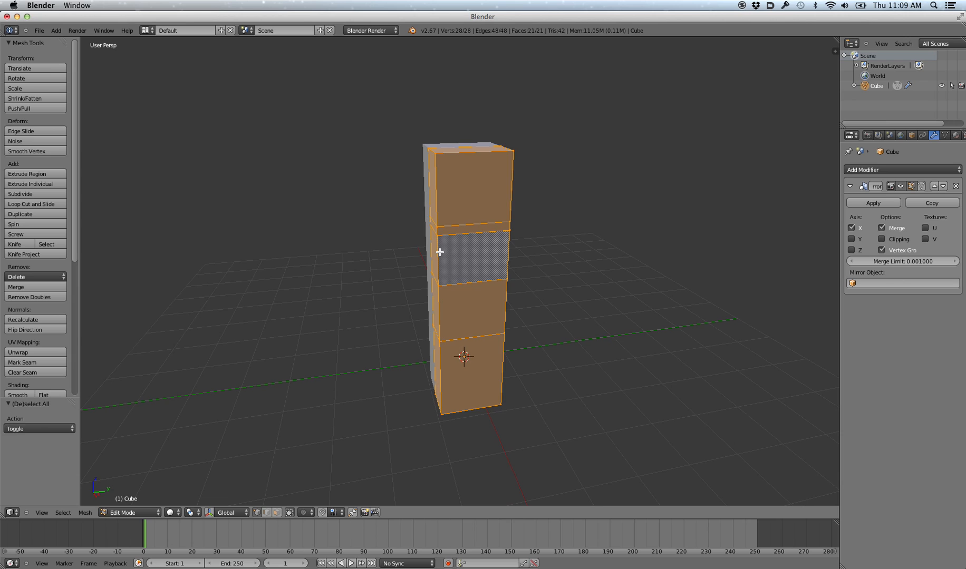
key("s")
key("y")
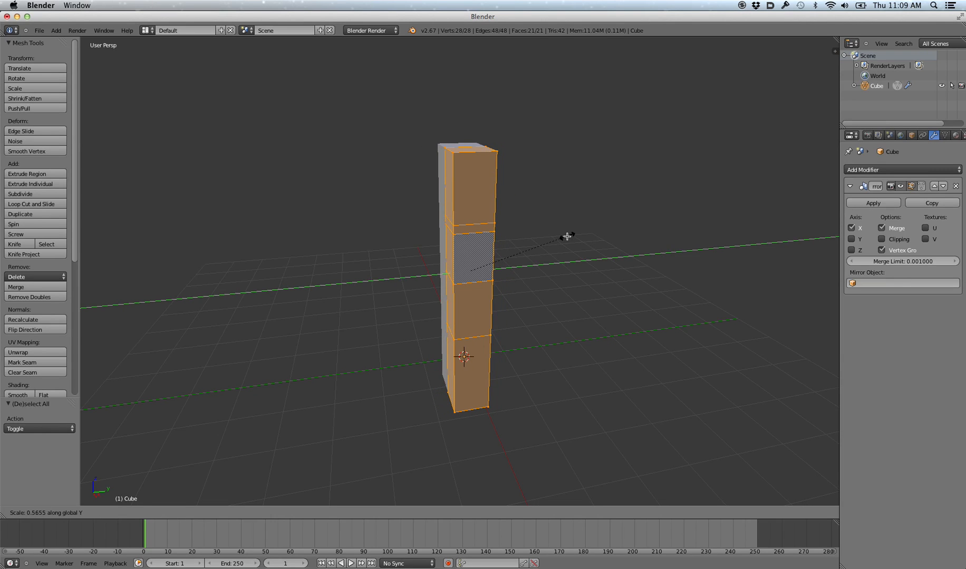
left_click(558, 237)
- In edge select mode, select the edge loop beneath the third segment and move it up 0.290 along Z
mouse_move(488, 246)
middle_mouse_down()
mouse_move(530, 252)
mouse_move(477, 246)
middle_mouse_up()
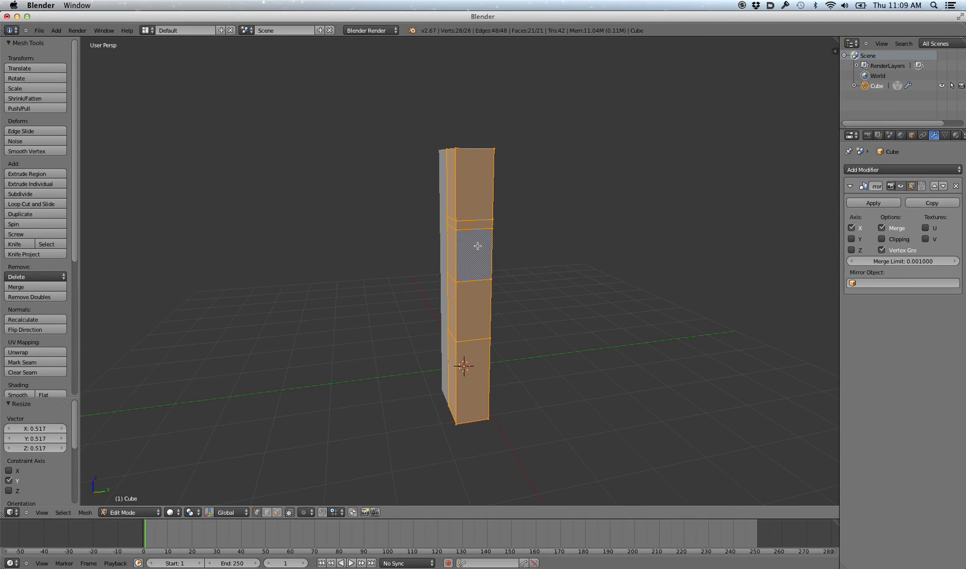
key("ctrl+Tab")
left_click(483, 283)
right_click(486, 281)
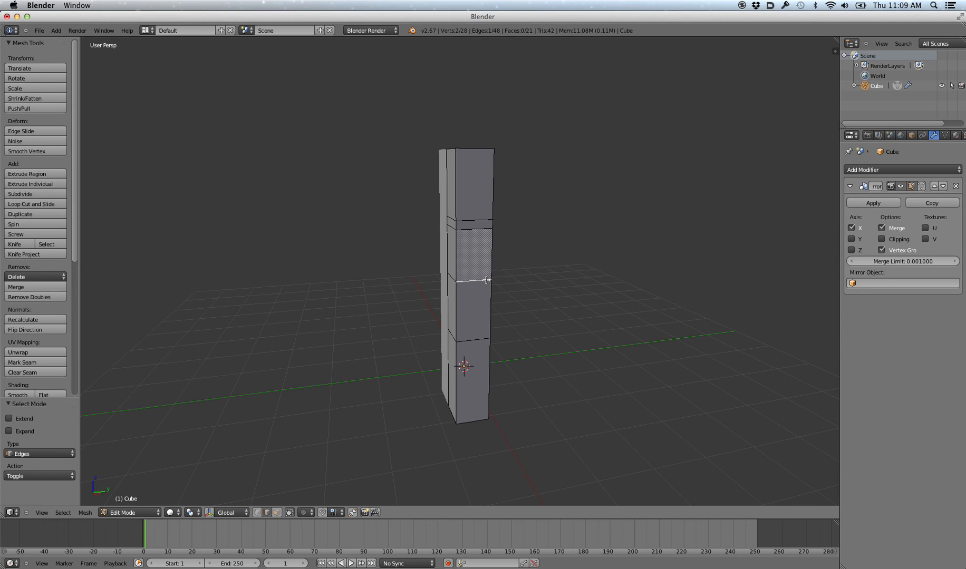
middle_click_drag(562, 284, 503, 285)
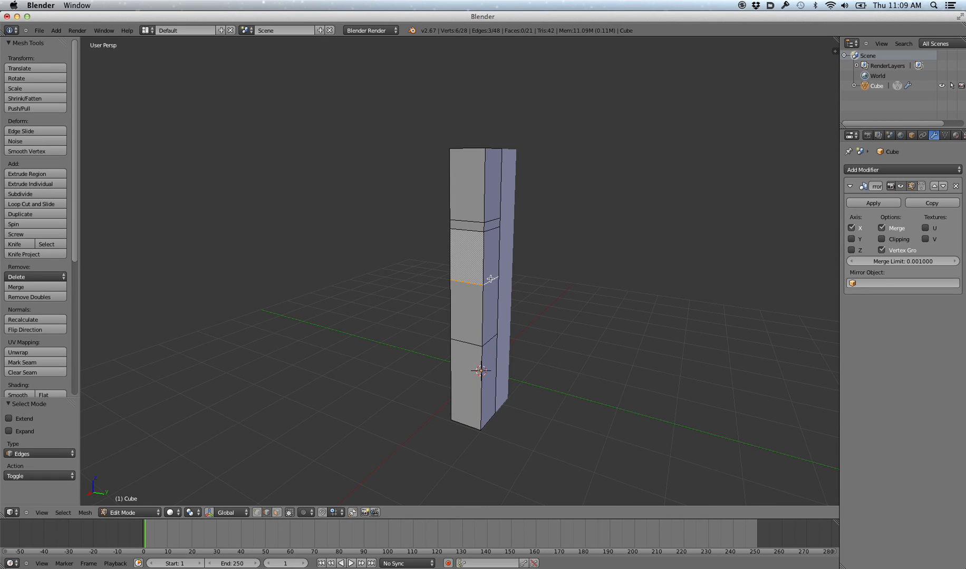
key("g")
key("z")
left_click(490, 265)
- In face select mode, select the third segment's outer side face and extrude it 1.170 along X as an upper arm
key("ctrl+Tab")
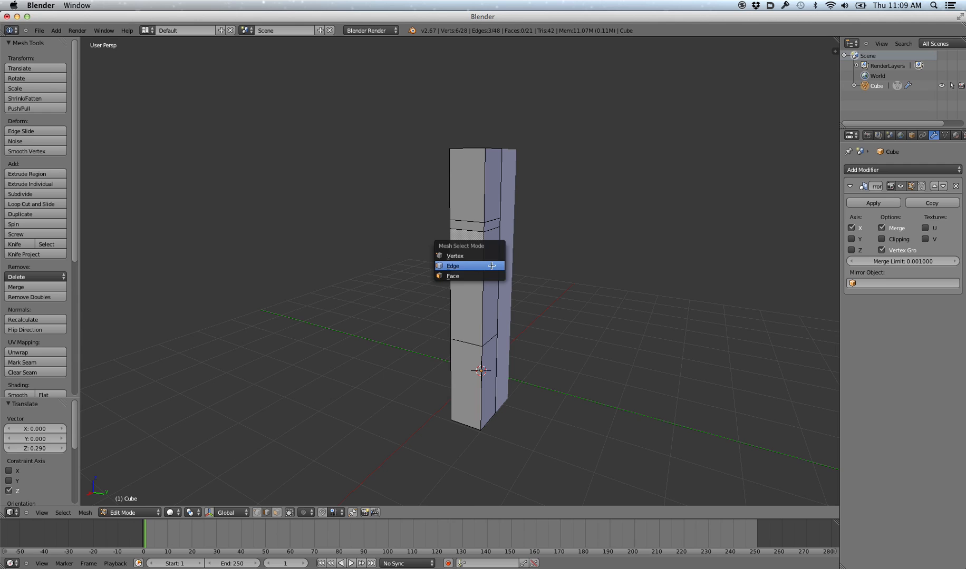
left_click(487, 277)
mouse_move(466, 252)
middle_mouse_down()
mouse_move(540, 252)
mouse_move(456, 249)
middle_mouse_up()
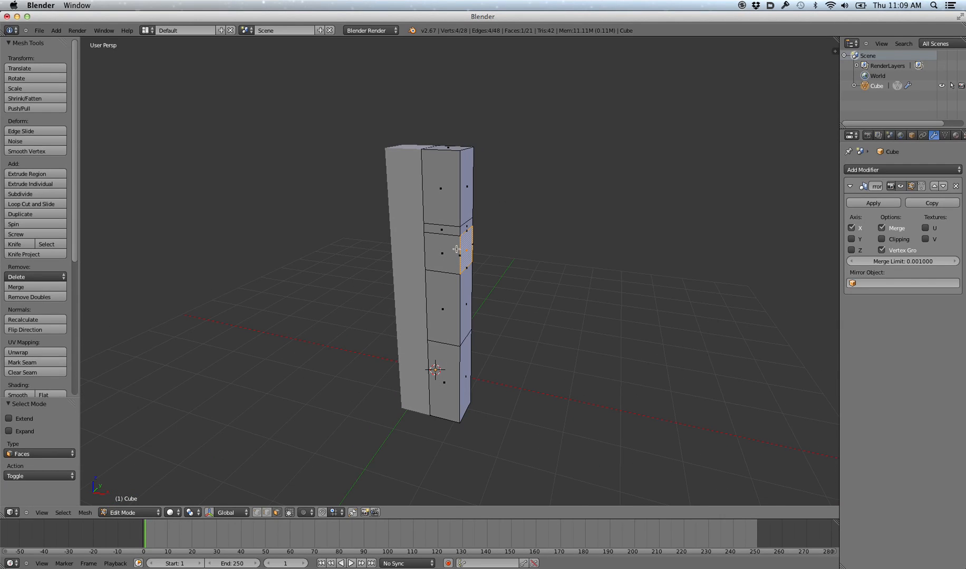
middle_click_drag(527, 273, 515, 273)
key("ctrl+Tab")
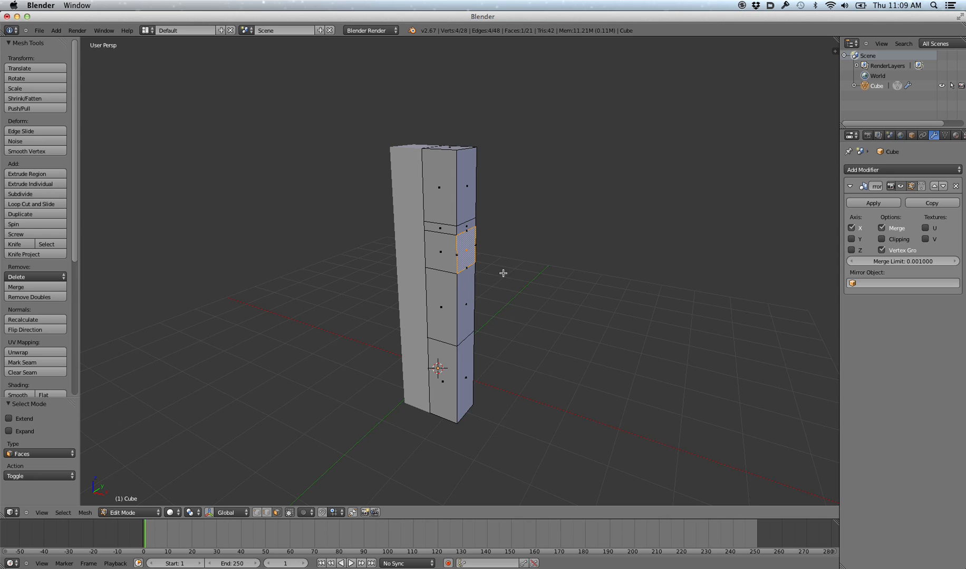
middle_click_drag(532, 273, 482, 265)
key("e")
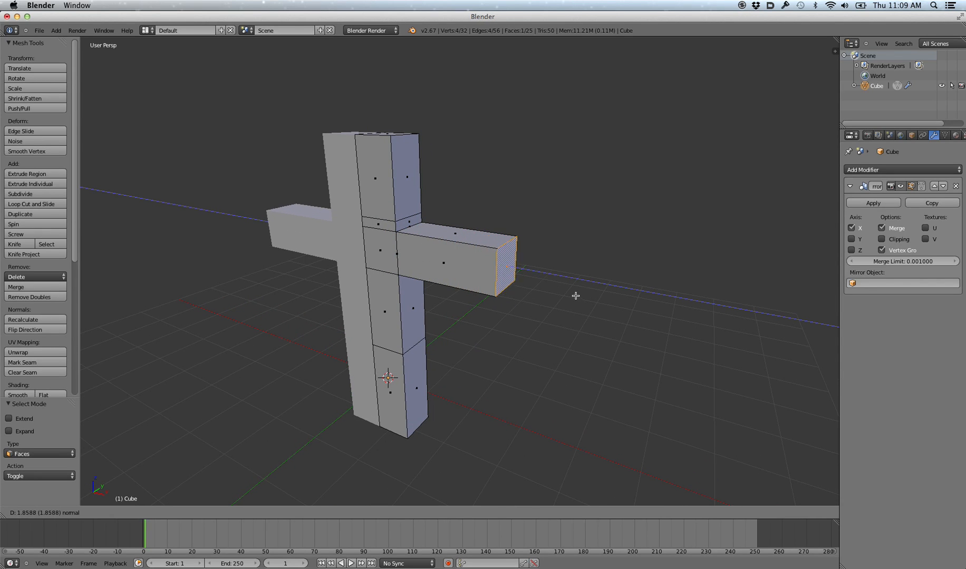
left_click(538, 291)
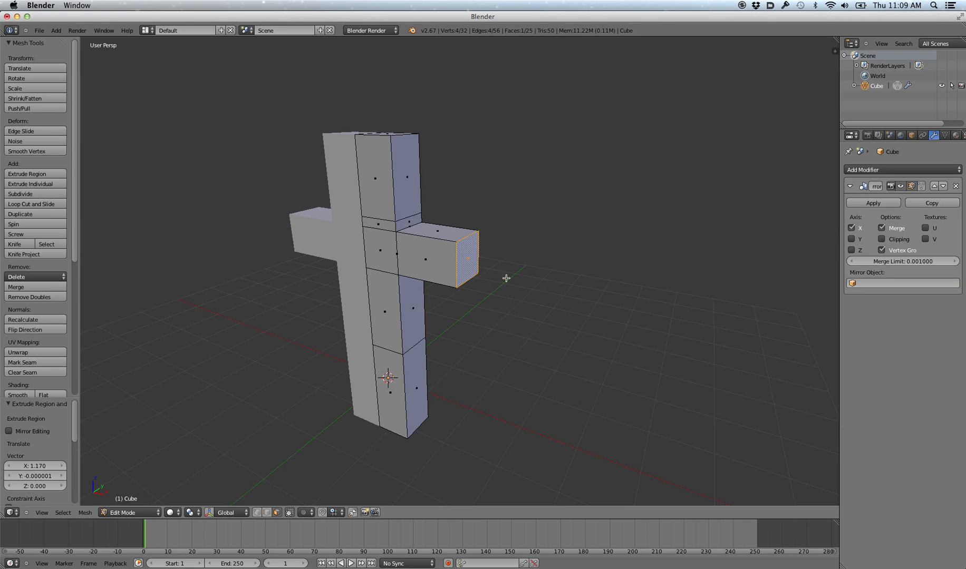
- Extrude the arm's end face twice by about 0.14 each along X to form two short elbow segments
middle_click_drag(506, 276, 532, 275)
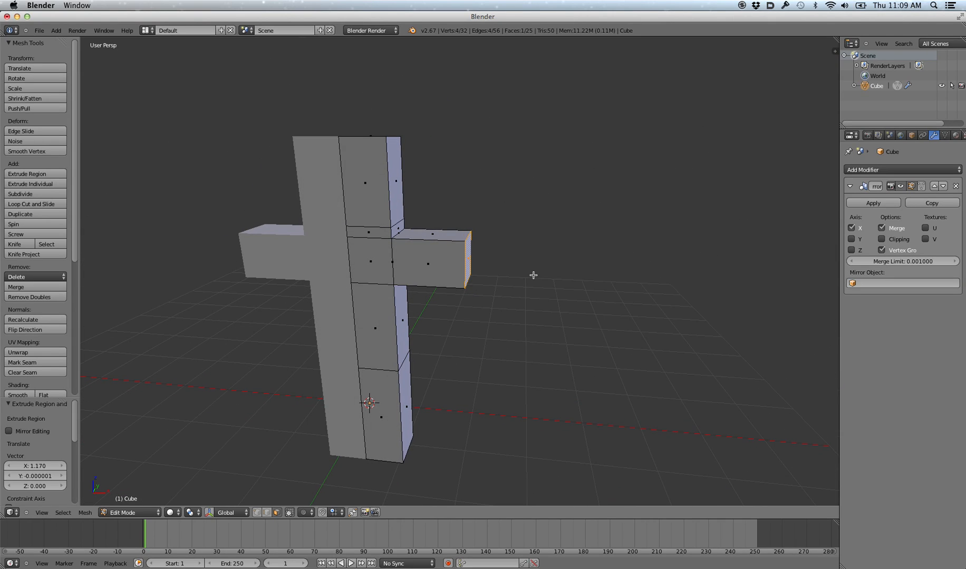
key("e")
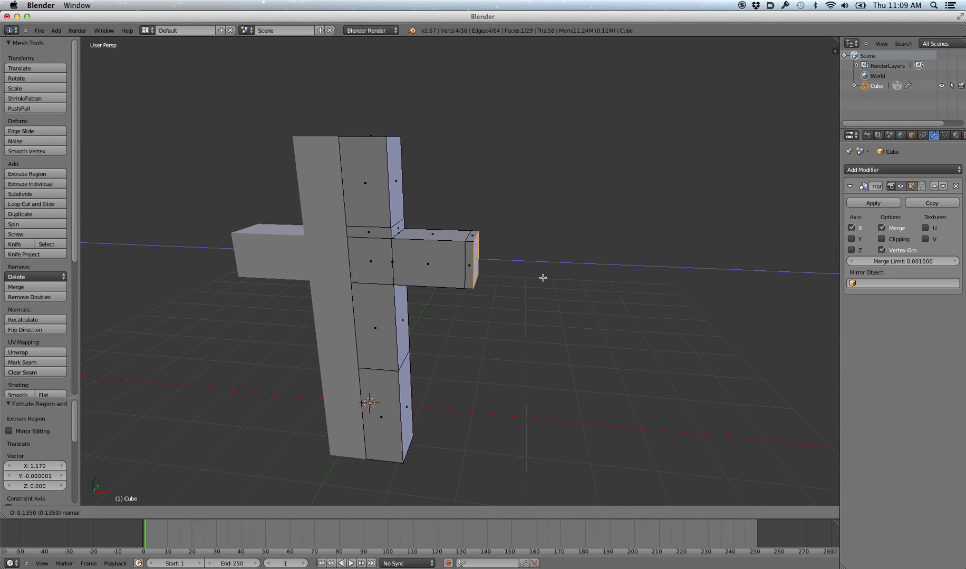
left_click(552, 279)
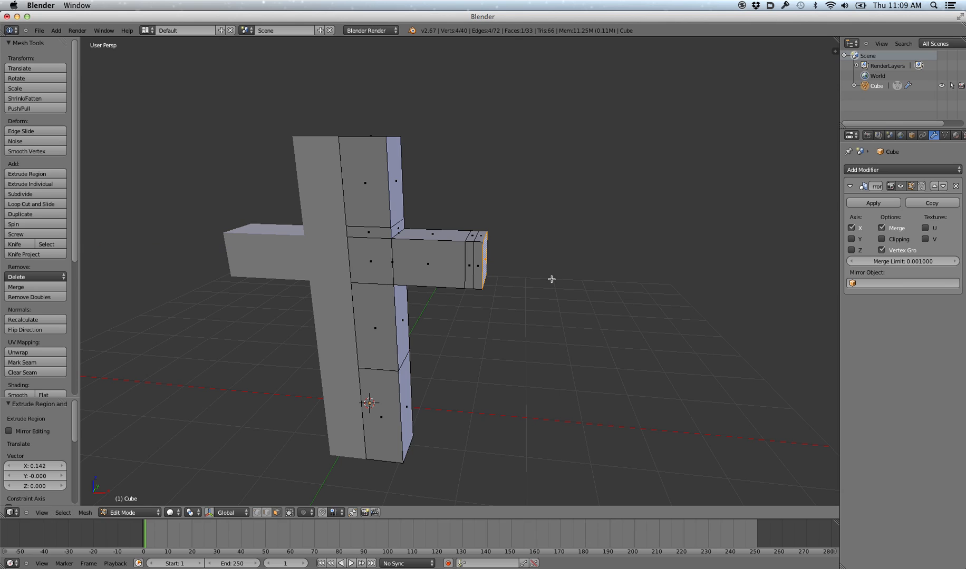
- Extrude the arm's end face 1.400 along X for the forearm, and then another 1.023 for the hand
key("e")
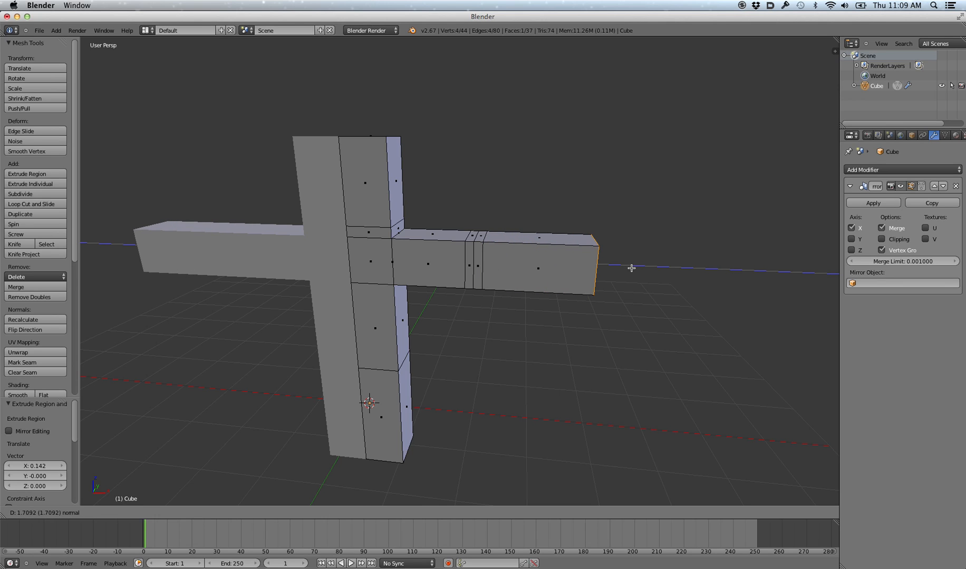
left_click(609, 268)
key("e")
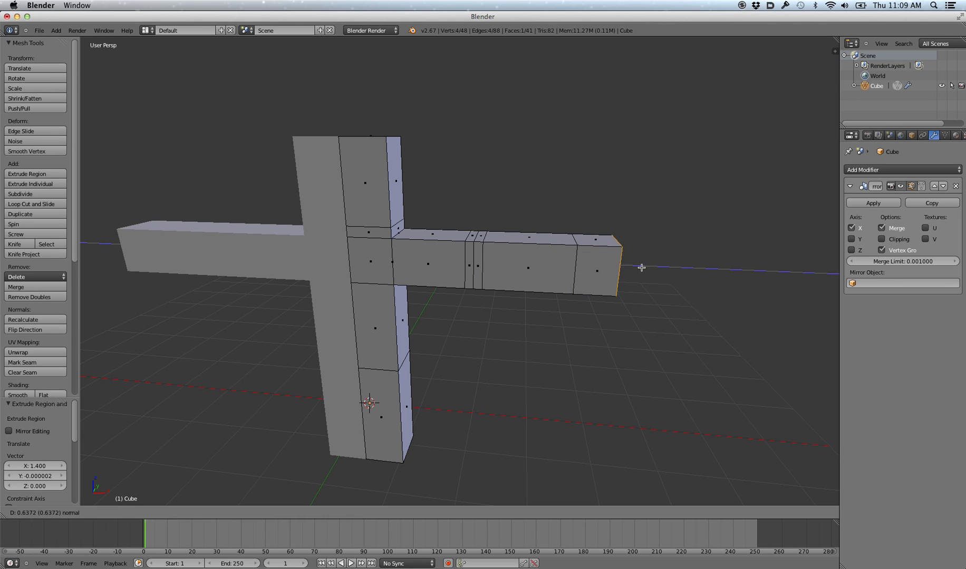
left_click(666, 270)
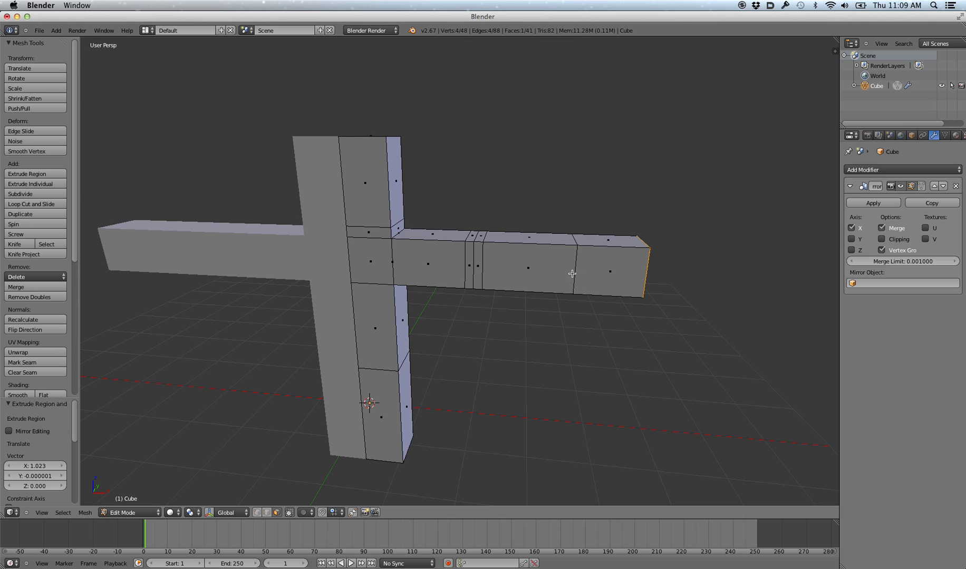
- In vertex select mode, clear the selection and box-select the arm's vertices from the elbow outward
middle_click_drag(571, 273, 533, 268, "shift")
key("ctrl+Tab")
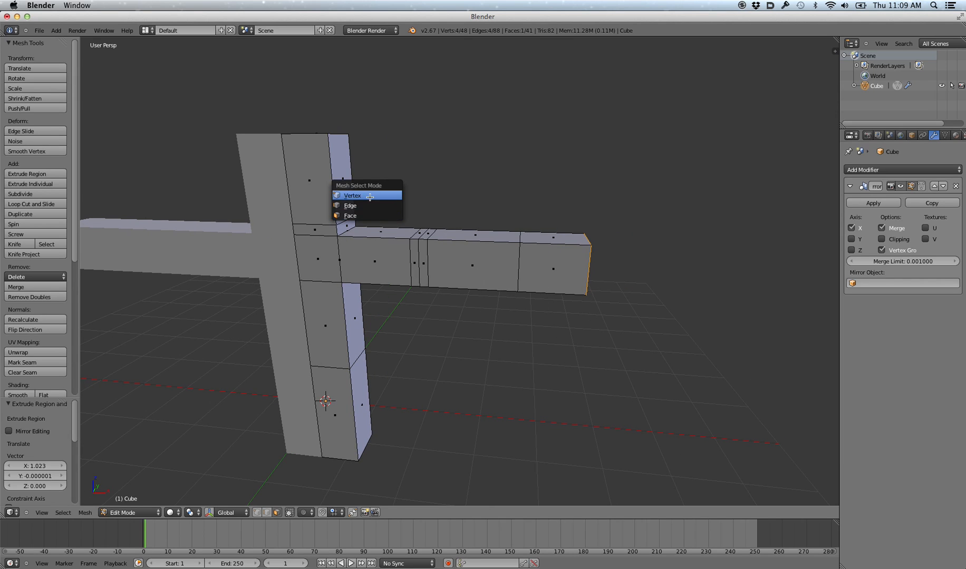
left_click(371, 197)
key("a")
key("b")
left_click_drag(650, 184, 399, 349)
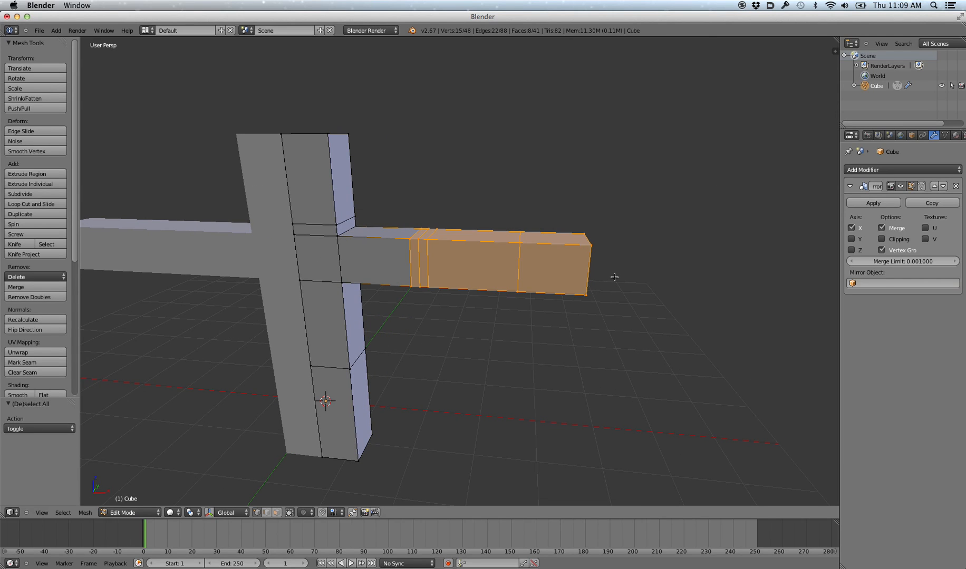
key("g")
key("x")
right_click(599, 264)
- Add the arm's hidden vertices from the elbow outward to the selection by box-selecting them from the opposite side
middle_click_drag(619, 264, 586, 259)
middle_click_drag(610, 308, 566, 265)
key("b")
left_click_drag(566, 265, 380, 300)
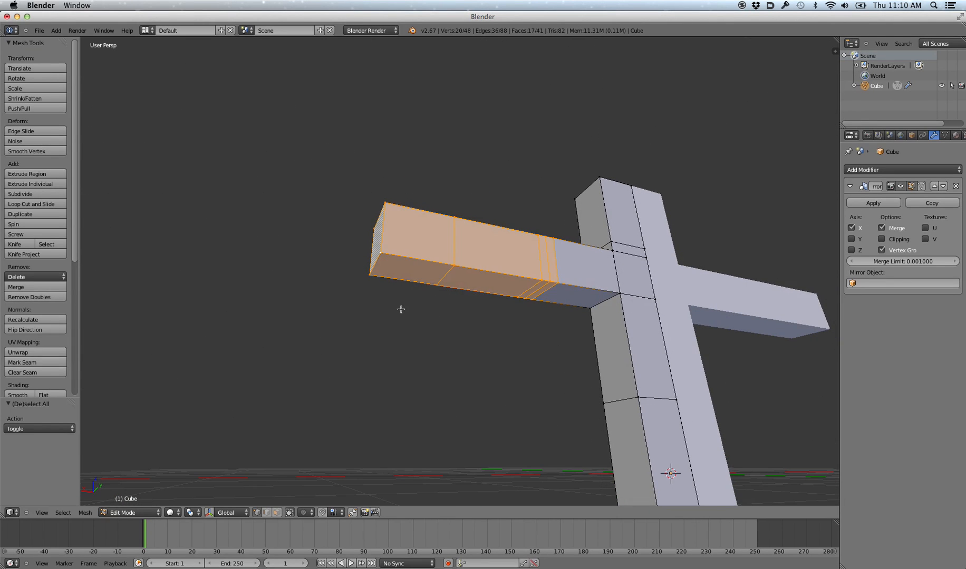
- Scale the selected elbow, forearm and hand section to 0.852 along X and move it -0.771 along X
middle_click_drag(401, 308, 572, 344)
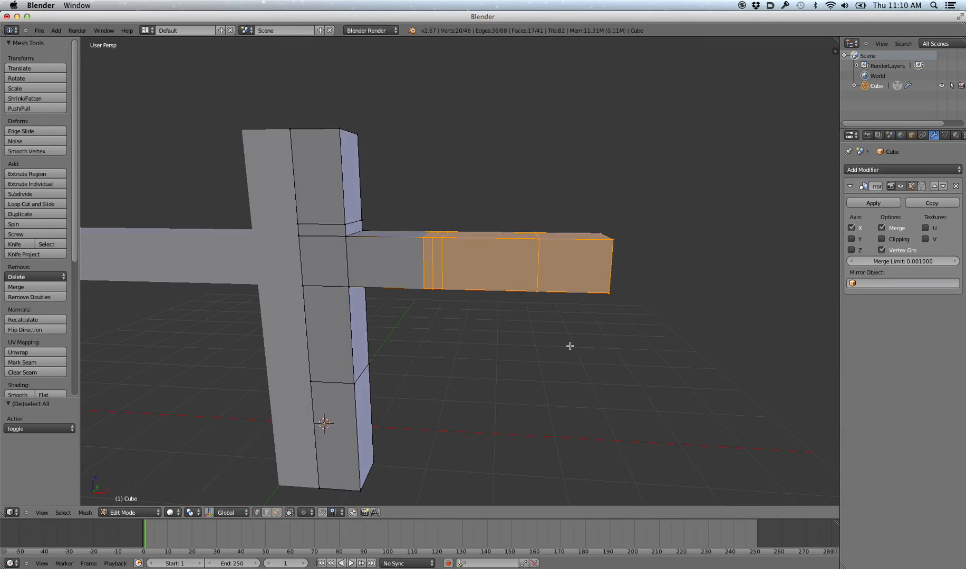
key("s")
key("x")
left_click(661, 249)
key("g")
key("x")
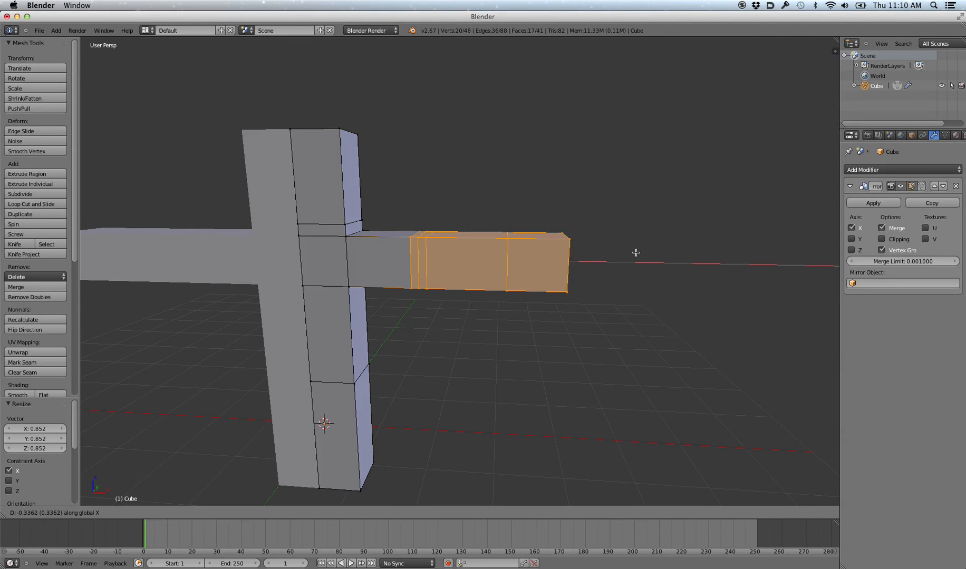
left_click(610, 252)
mouse_move(426, 232)
middle_mouse_down()
mouse_move(444, 233)
mouse_move(423, 228)
middle_mouse_up()
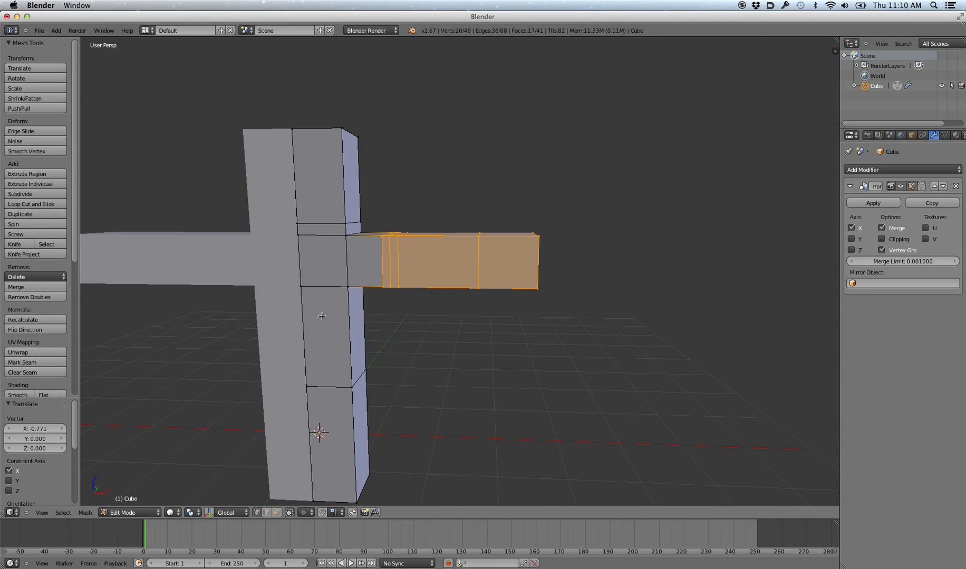
key("KP_1")
key("z")
key("x")
left_click(374, 305)
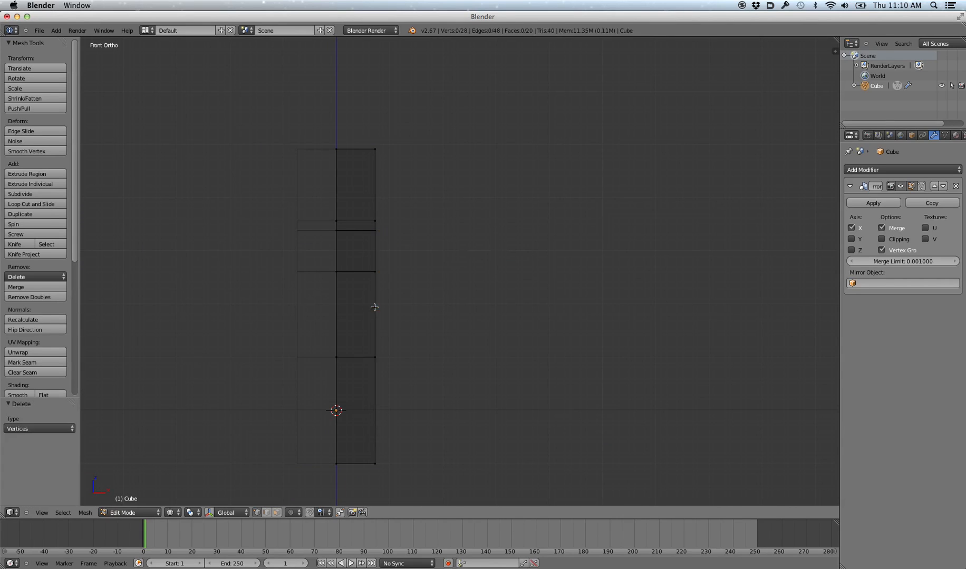
key("a")
key("a")
key("b")
left_click_drag(359, 121, 604, 505)
key("alt+h")
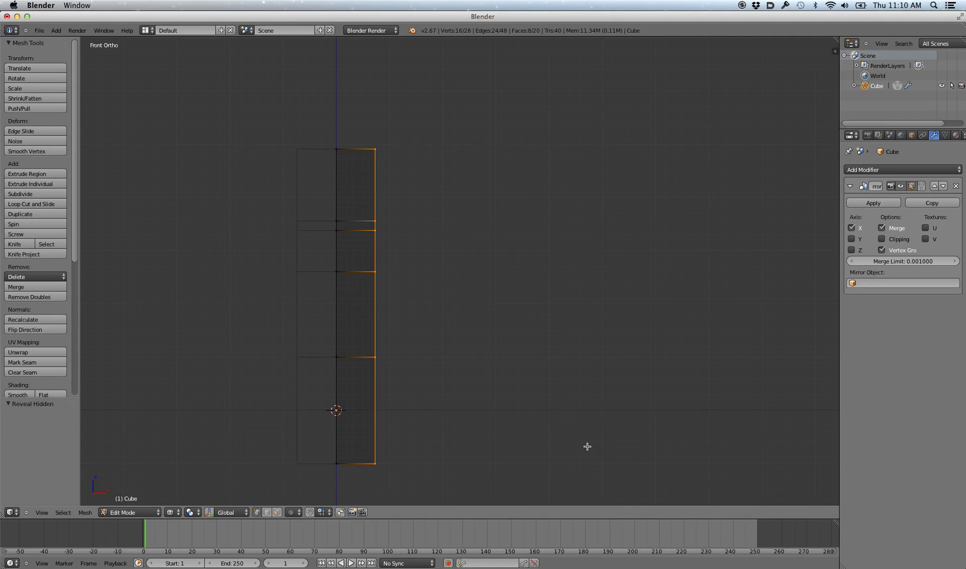
mouse_move(591, 426)
middle_mouse_down()
mouse_move(538, 446)
mouse_move(494, 358)
middle_mouse_up()
key("z")
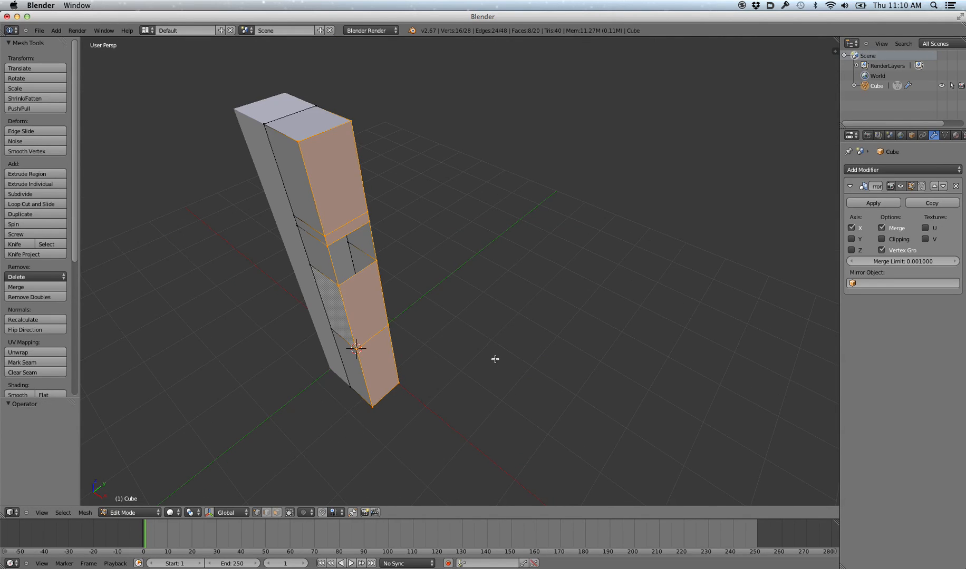
key("a")
key("a")
key("ctrl+z")
key("ctrl+z")
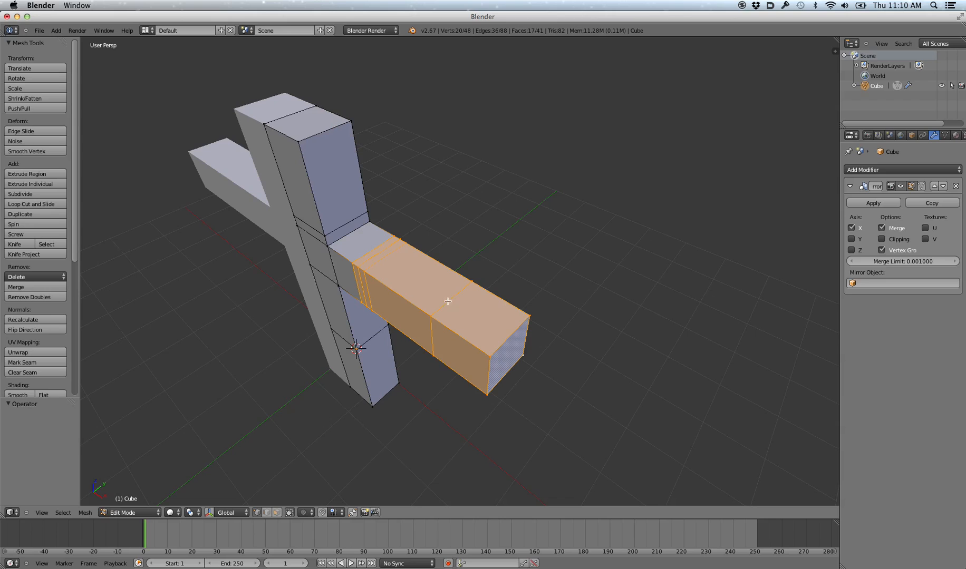
- In the front orthographic wireframe view, box-select the column's outer vertices with the whole arm and move them -0.151 along X
key("KP_1")
key("a")
key("b")
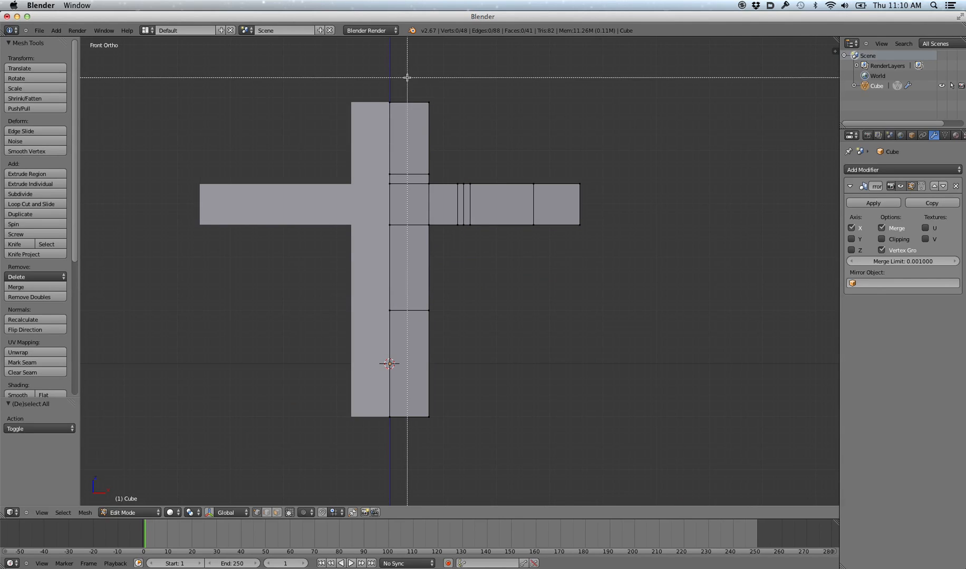
left_click_drag(408, 78, 642, 486)
key("z")
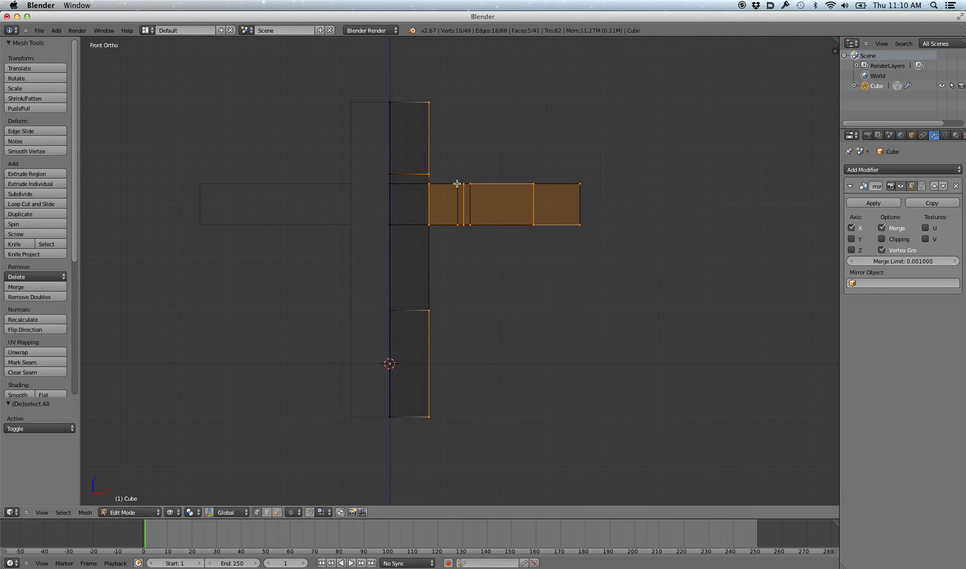
key("b")
mouse_move(424, 90)
left_mouse_down()
mouse_move(563, 274)
mouse_move(657, 495)
left_mouse_up()
key("g")
key("x")
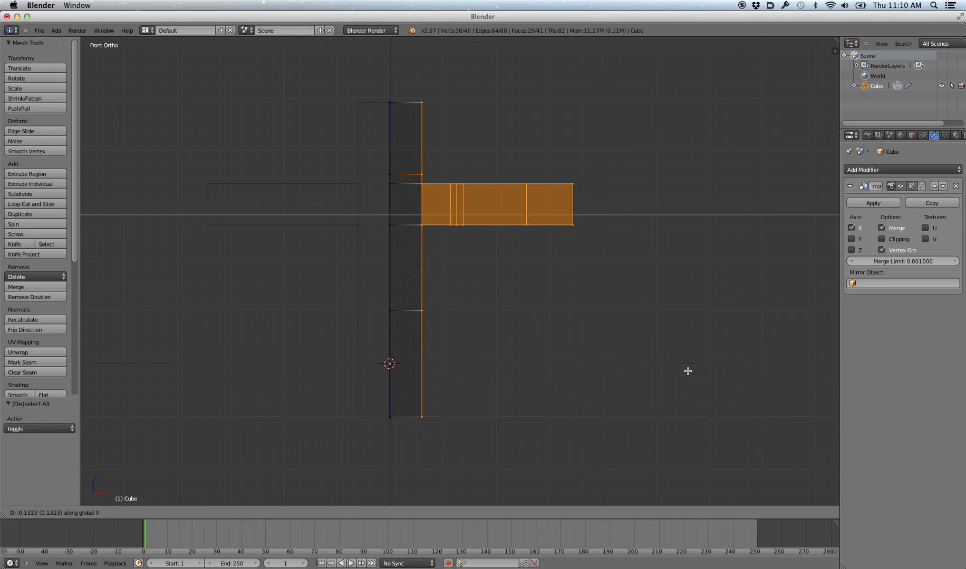
left_click(687, 371)
key("z")
- Select the outer bottom edge of the column and move it 0.247 along X to flare the base
middle_click_drag(687, 372, 622, 310)
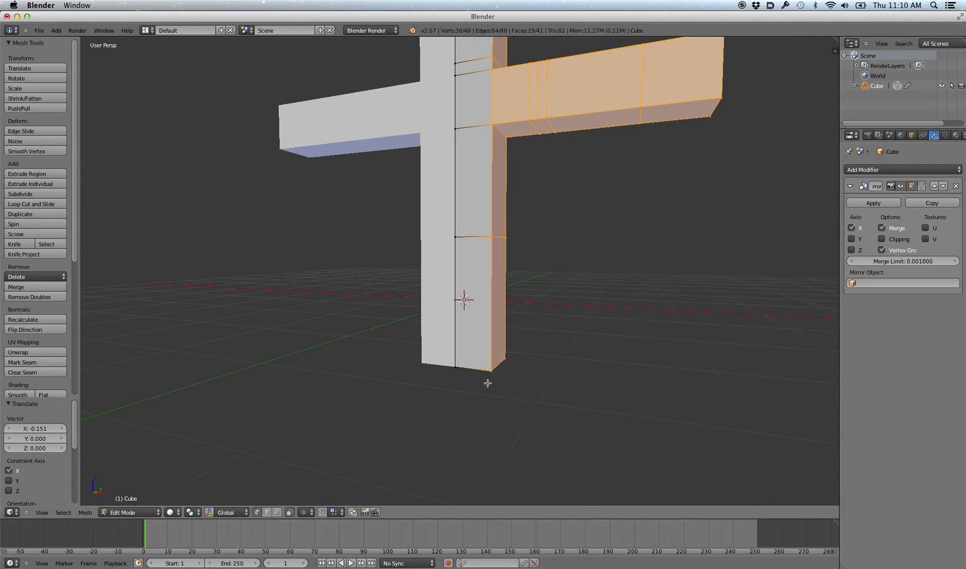
right_click(484, 371)
key("g")
key("x")
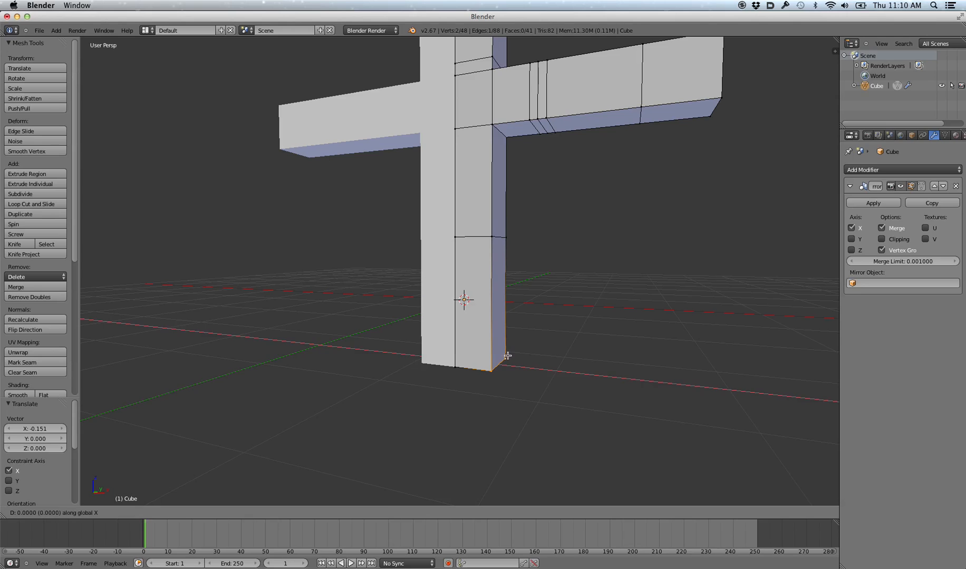
left_click(519, 353)
- In face select mode, select the column's bottom face and extrude it -1.550 along Z as an upper leg
middle_click_drag(519, 354, 516, 285)
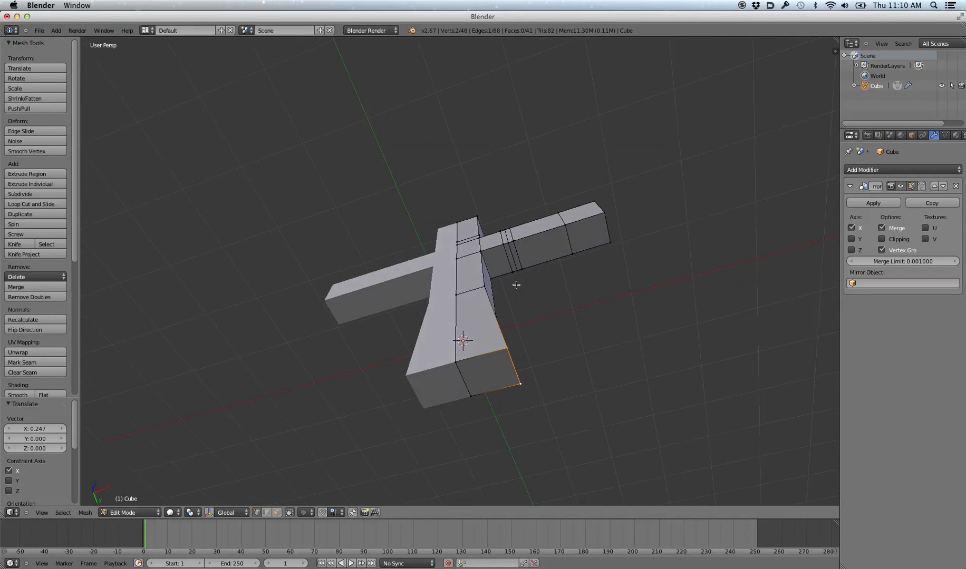
key("ctrl+Tab")
left_click(482, 385)
right_click(494, 374)
middle_click_drag(494, 373, 487, 264, "shift")
middle_click_drag(487, 264, 526, 310)
key("KP_1")
key("KP_5")
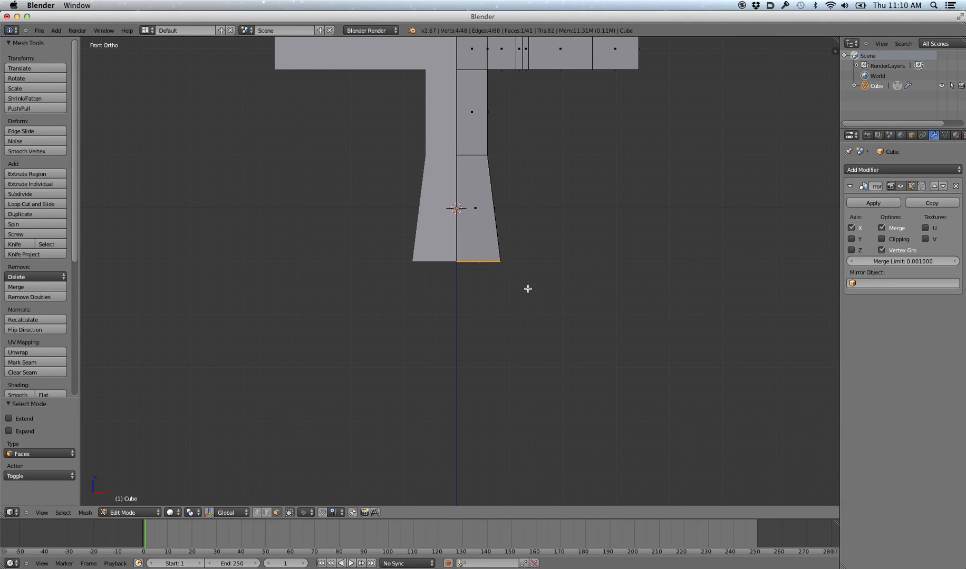
key("KP_3")
key("KP_1")
key("e")
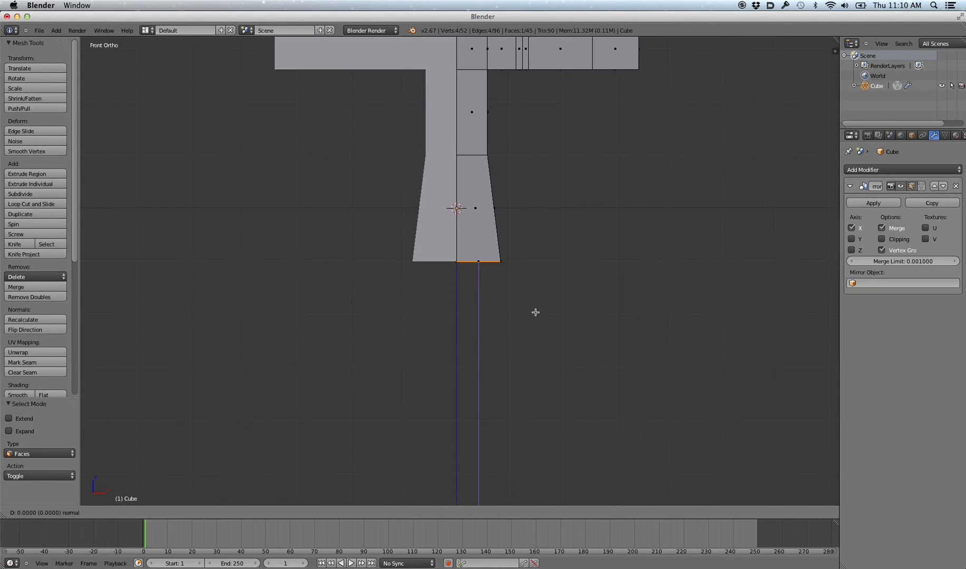
left_click(558, 392)
- Move the leg's end face 0.340 along X and -0.142 along Z, and rotate it -6.229° in the front view
key("g")
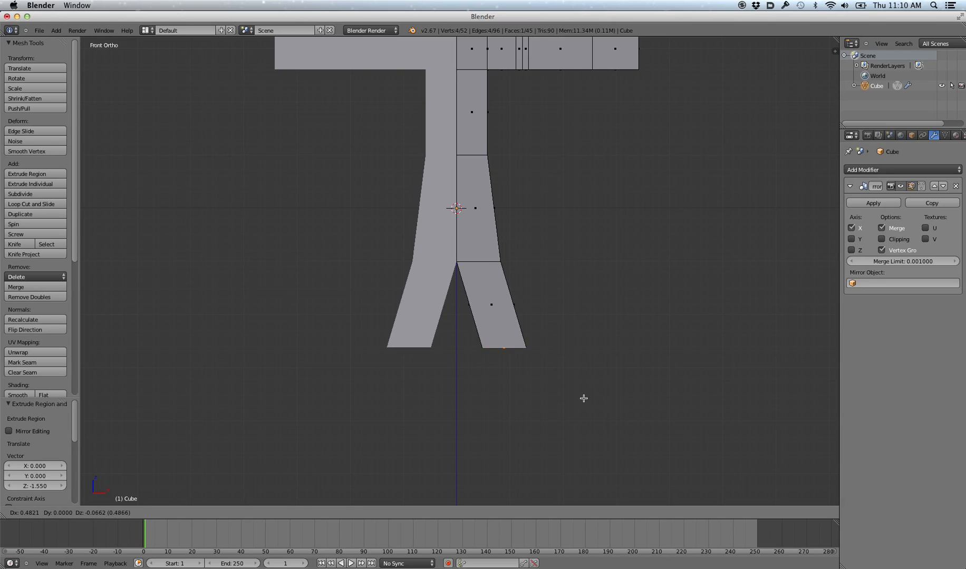
left_click(580, 400)
key("r")
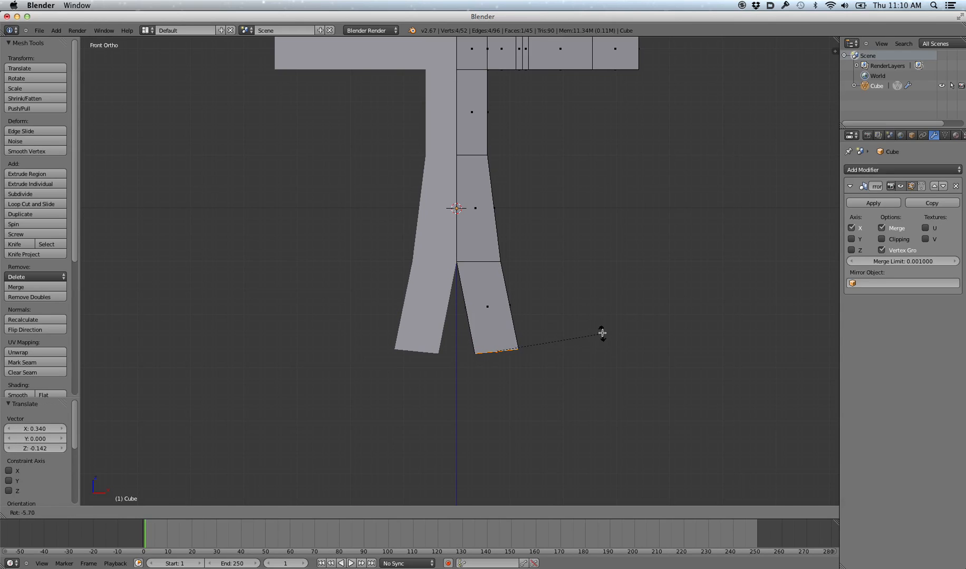
left_click(601, 333)
- Extrude the leg's end face twice by about 0.14 for the knee and once more for a long lower leg
key("e")
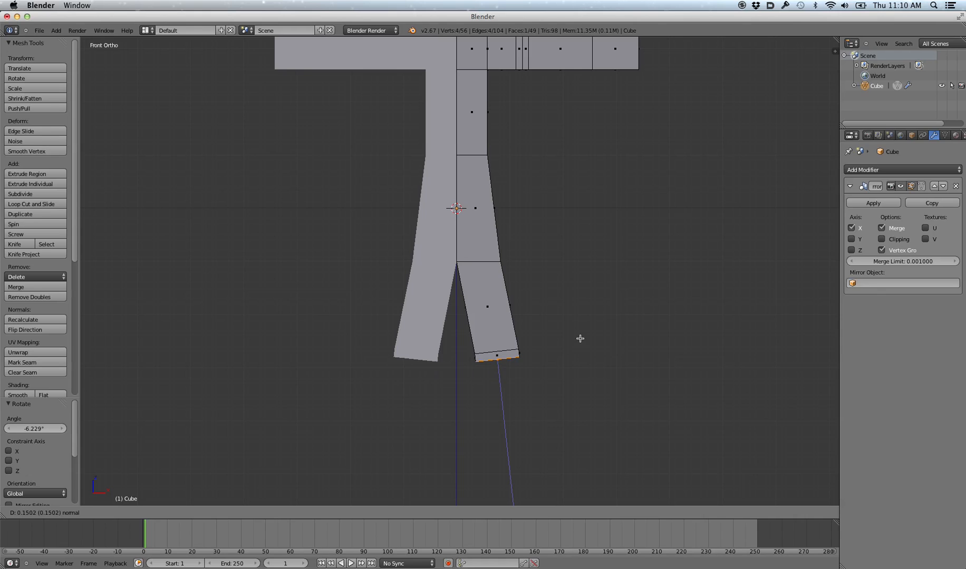
left_click(580, 338)
key("e")
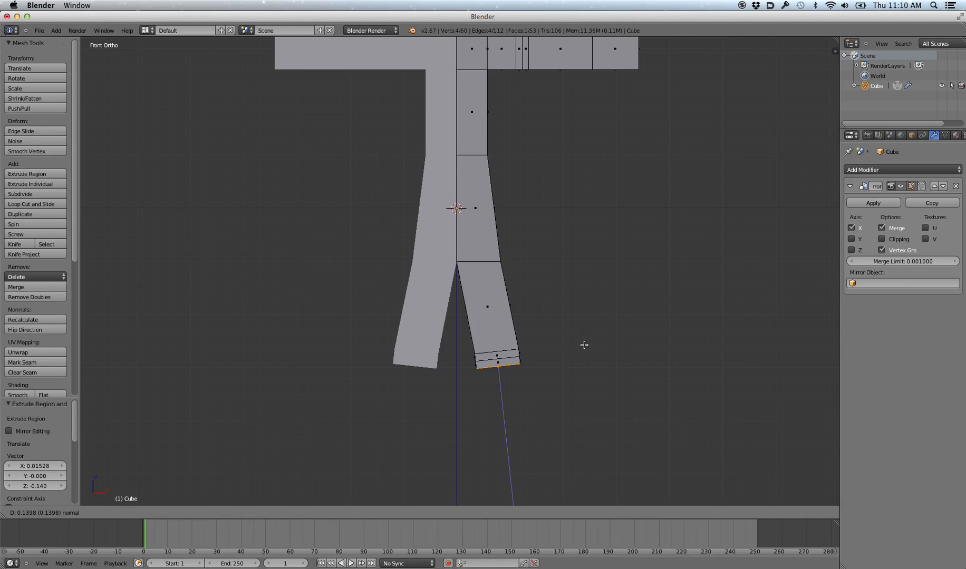
left_click(605, 432)
- Switch the mesh to vertex select mode and show the figure from the front
key("KP_5")
middle_click_drag(605, 432, 495, 234)
middle_click_drag(499, 264, 503, 305)
key("Tab")
key("Tab")
middle_click_drag(534, 193, 474, 166)
key("ctrl+Tab")
left_click(474, 166)
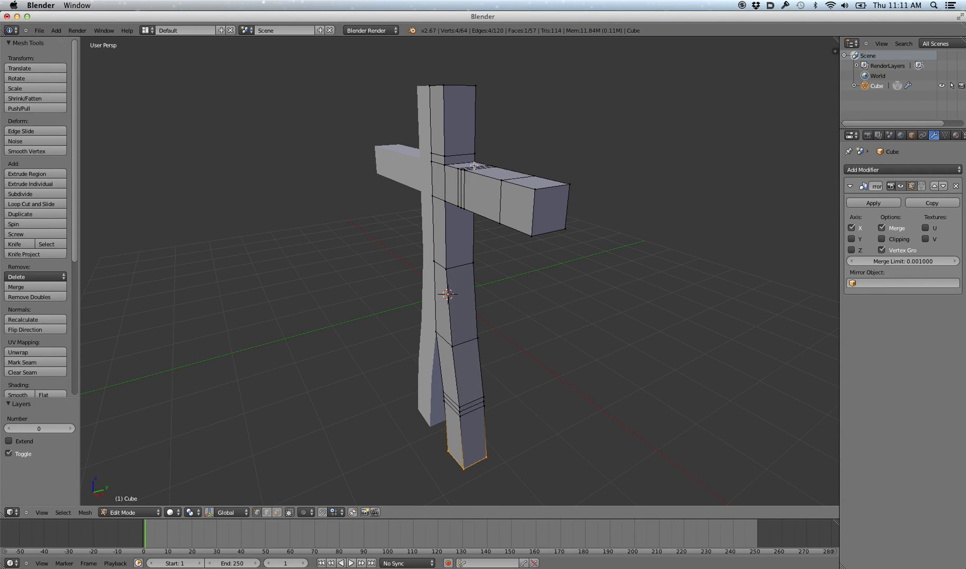
key("KP_1")
key("a")
key("a")
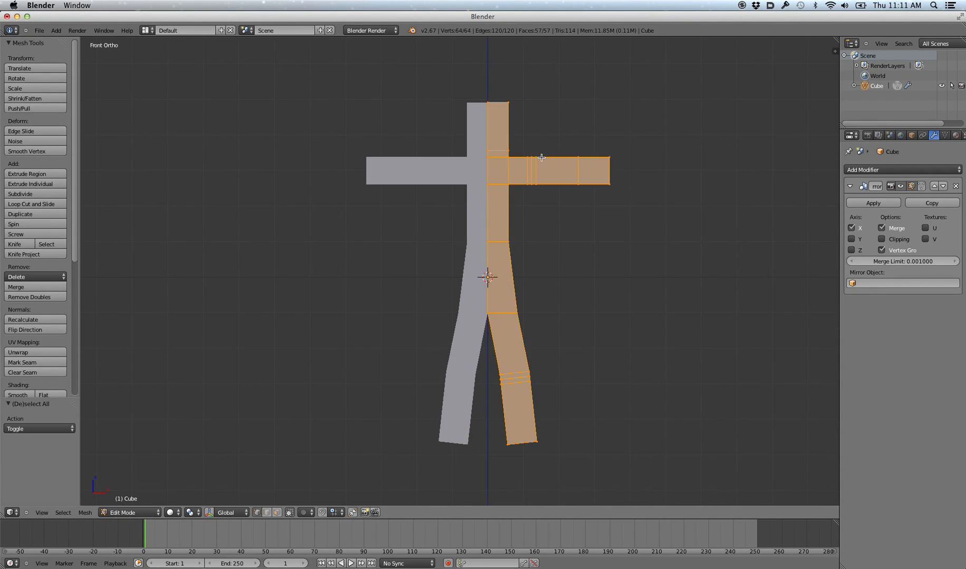
key("a")
key("b")
left_click_drag(520, 140, 620, 196)
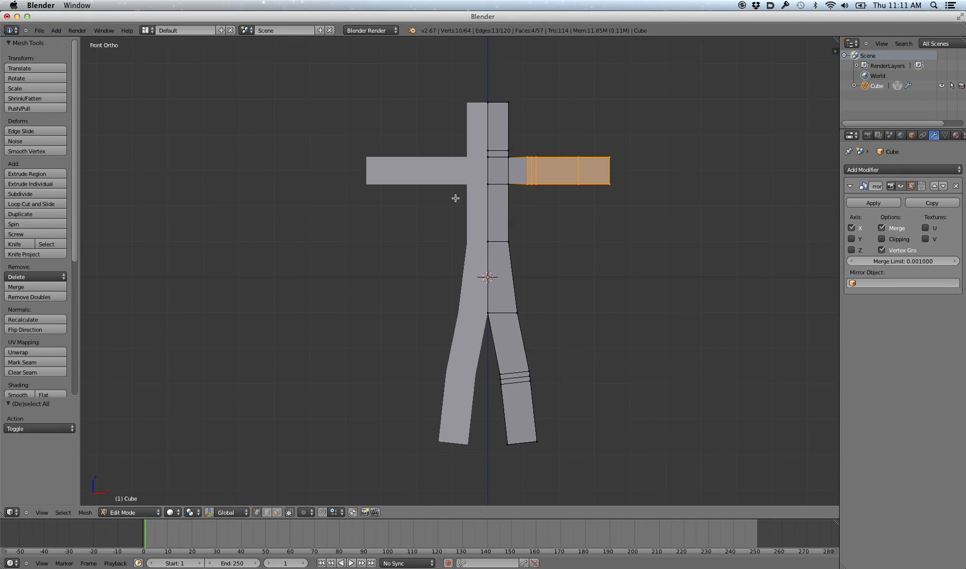
key("shift+s")
left_click(85, 512)
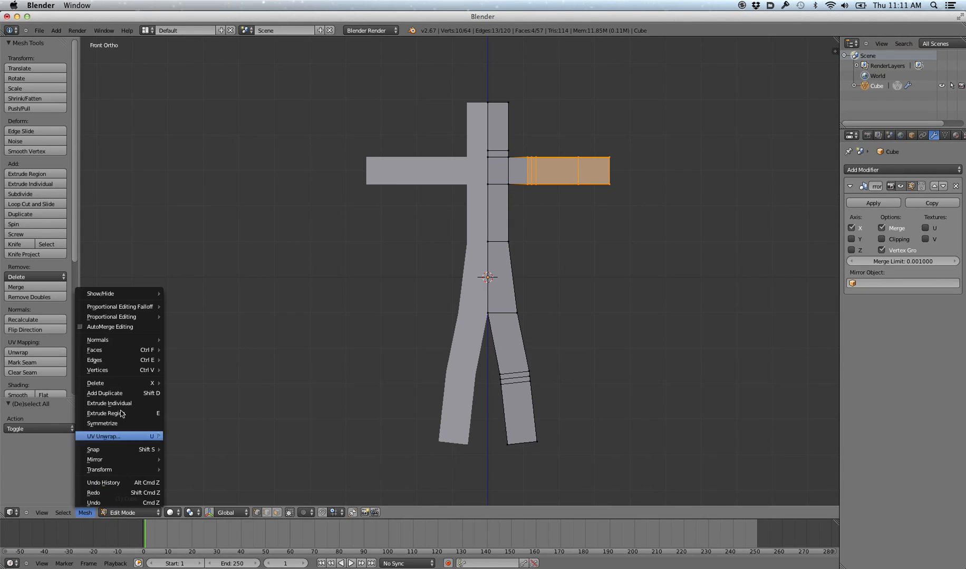
mouse_move(125, 310)
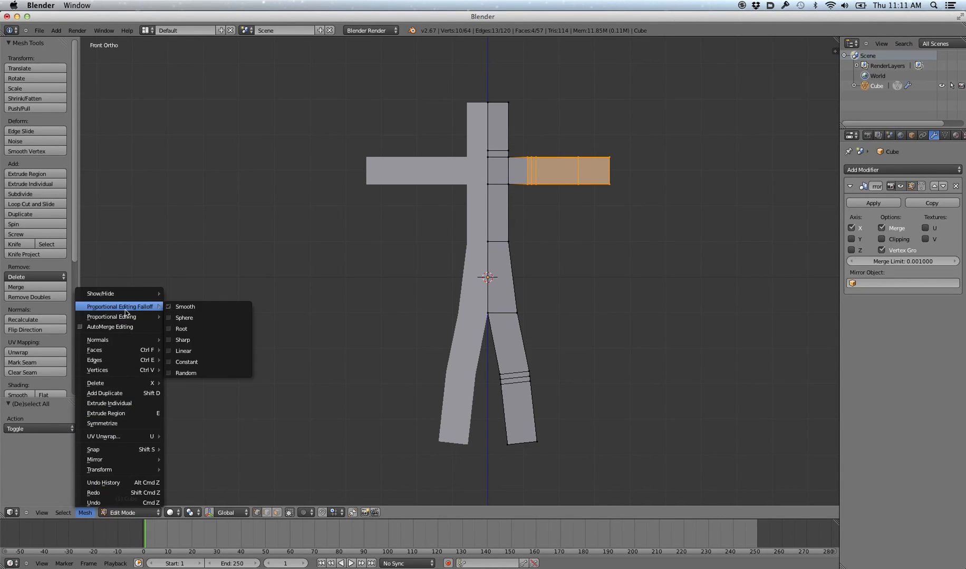
mouse_move(122, 452)
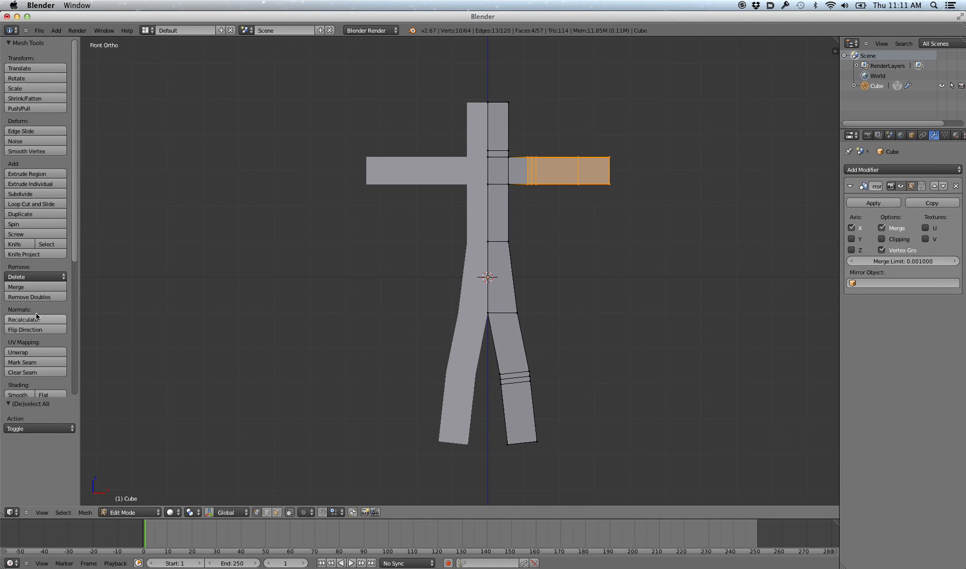
scroll(37, 316, "down", 8)
scroll(38, 316, "up", 8)
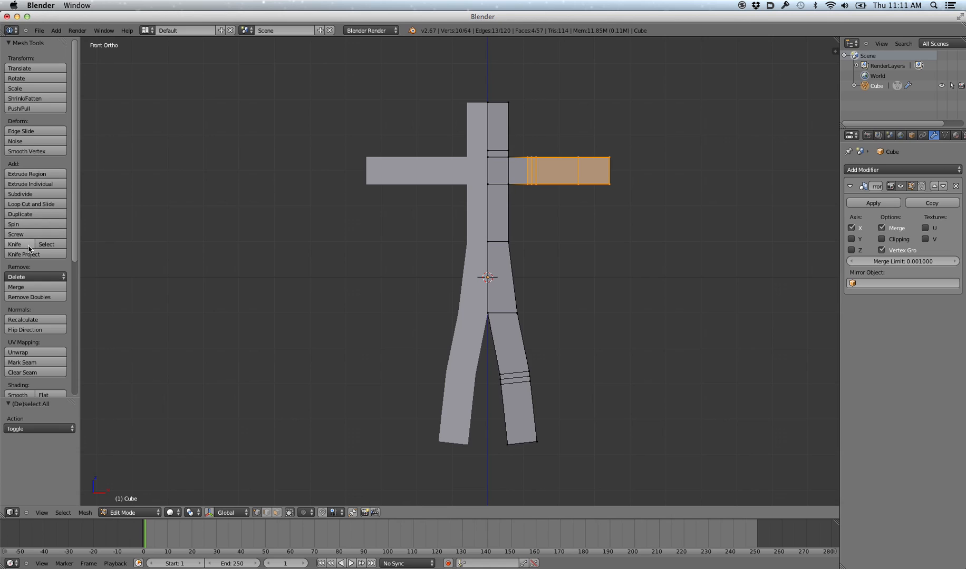
left_click(36, 99)
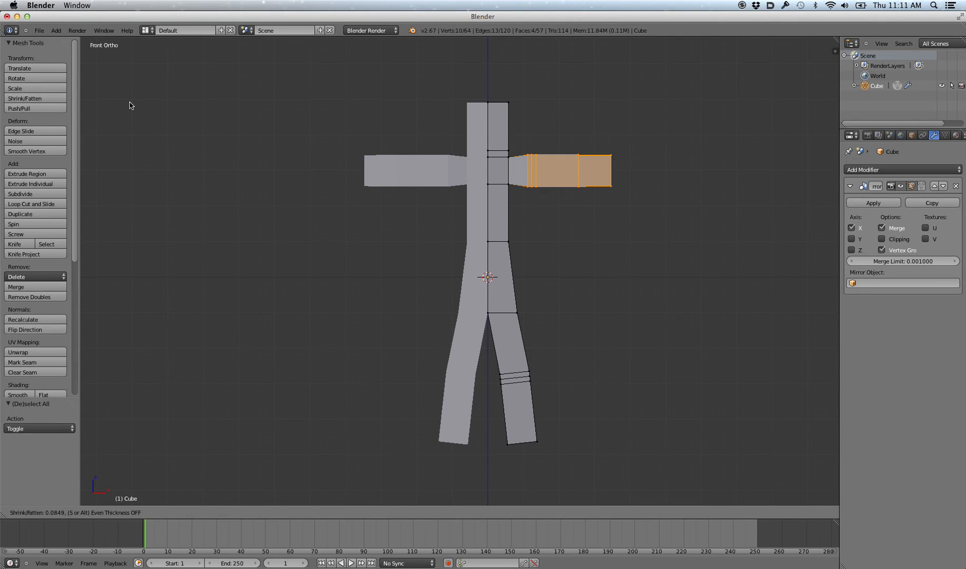
key("Escape")
- In wireframe display, box-select the whole arm beyond the shoulder and thin it with Shrink/Fatten at an offset of 0.340
middle_click_drag(599, 170, 519, 241, "shift")
key("z")
key("a")
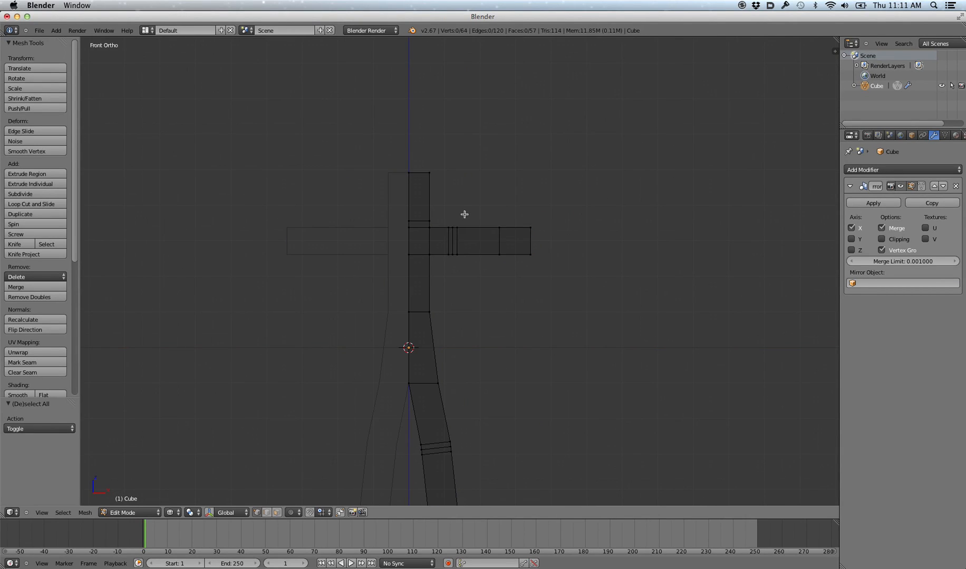
key("b")
left_click_drag(441, 214, 582, 304)
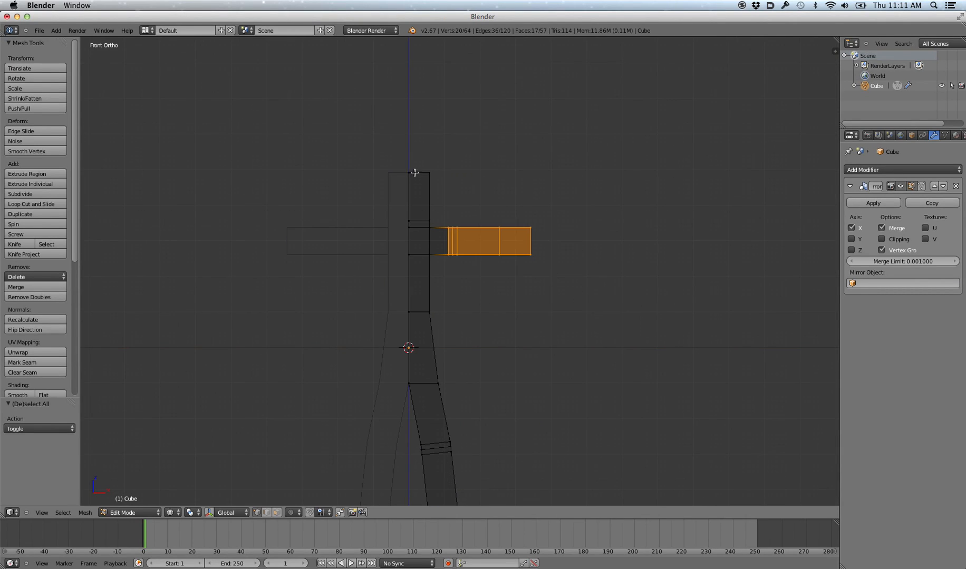
left_click(29, 100)
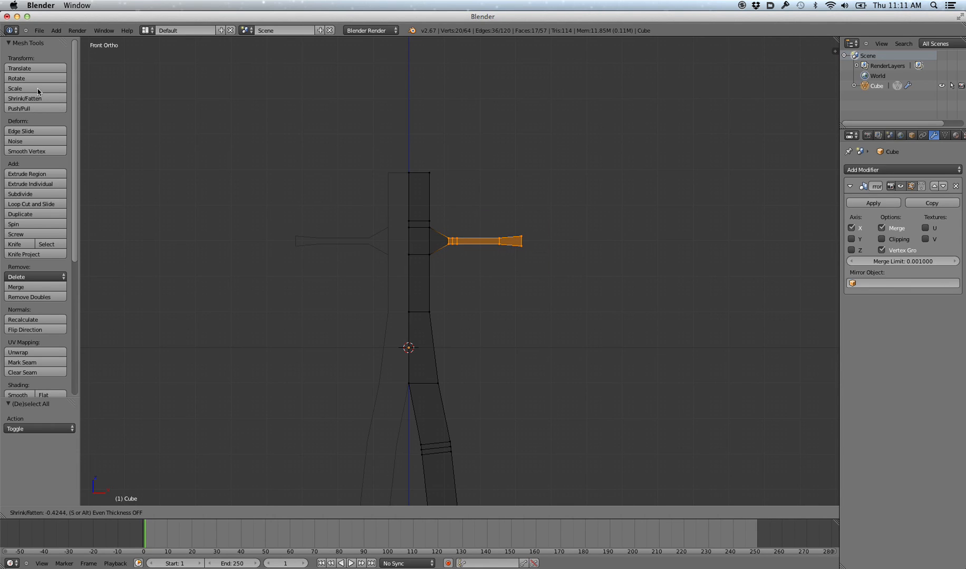
left_click(37, 93)
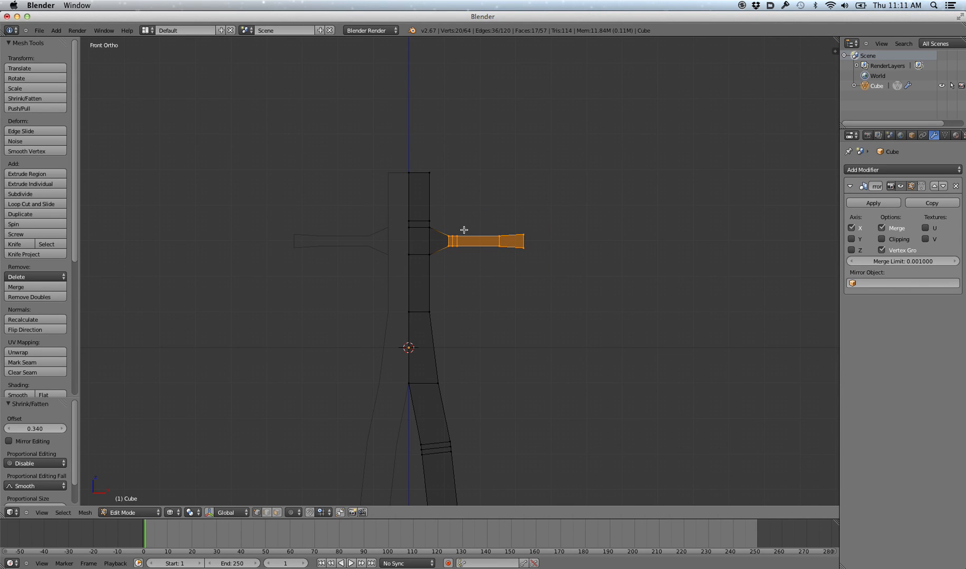
- Move the thinned arm -0.198 along X, return to solid shading and deselect everything
key("g")
key("x")
left_click(528, 241)
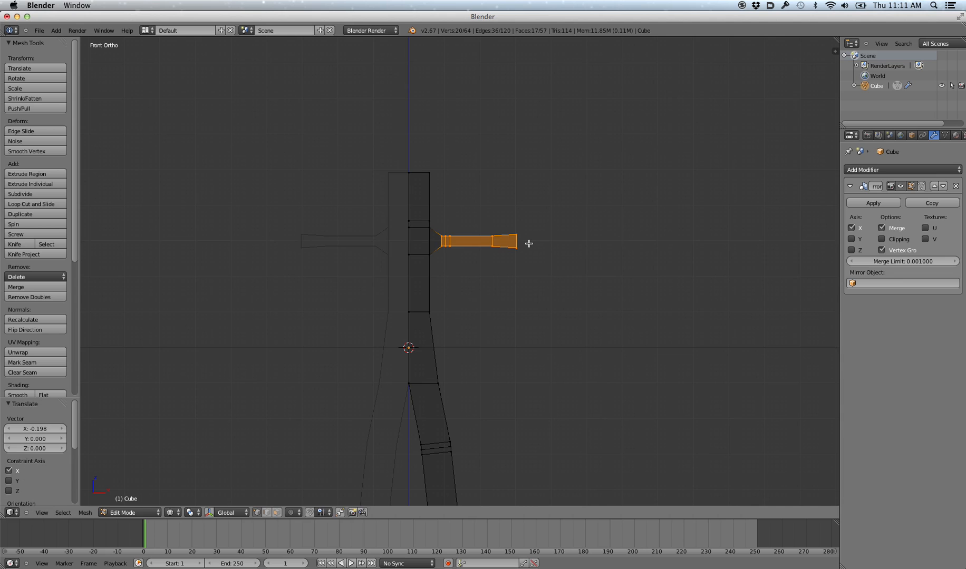
key("z")
mouse_move(528, 242)
middle_mouse_down()
mouse_move(409, 269)
mouse_move(474, 285)
mouse_move(521, 253)
mouse_move(465, 228)
mouse_move(524, 248)
mouse_move(521, 238)
middle_mouse_up()
key("a")
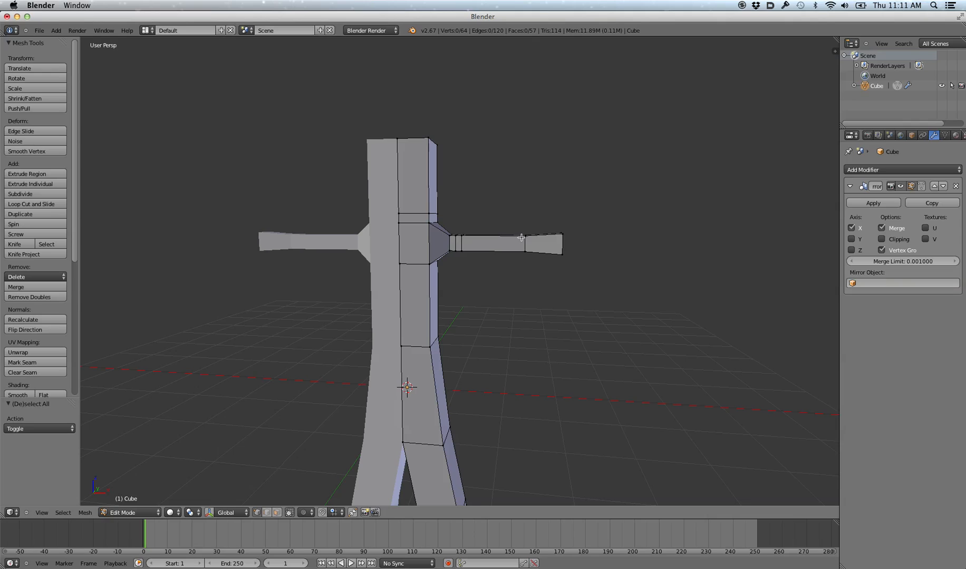
- Select the outer edge at the base of the head and move it -0.271 along X to narrow the neck
right_click(440, 213)
key("g")
key("x")
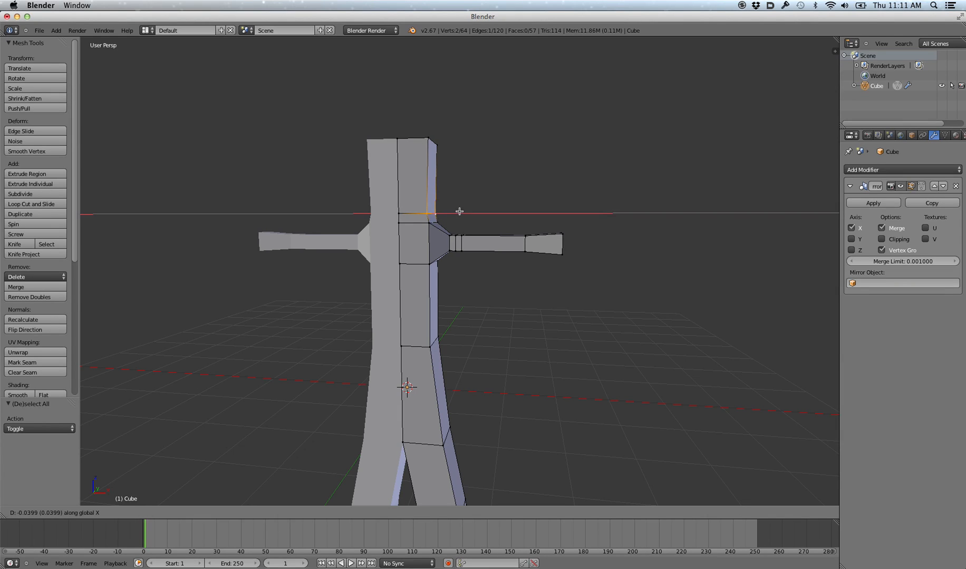
left_click(446, 212)
- Select the outer top edge of the head and move it 0.183 along X to widen the head
right_click(428, 136)
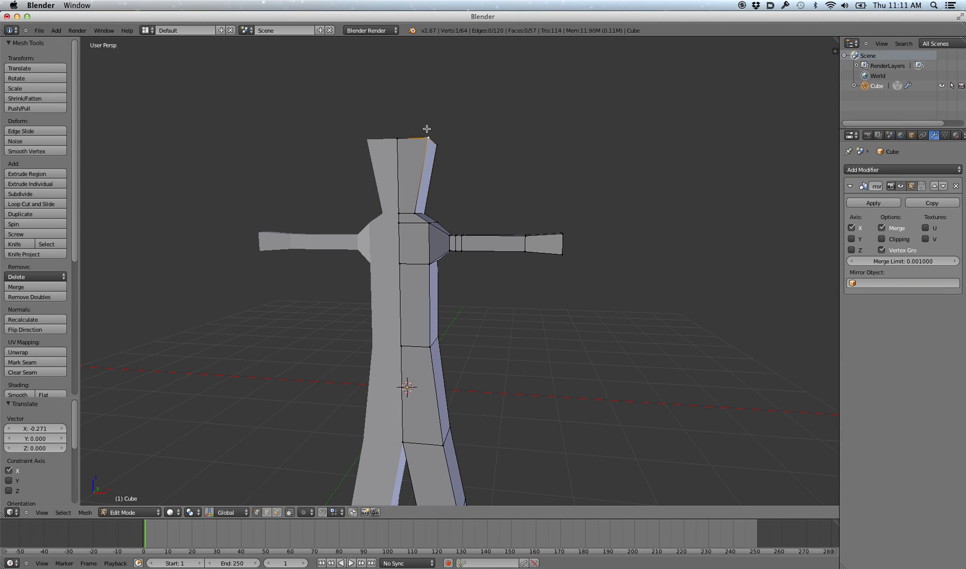
key("g")
key("x")
left_click(452, 148)
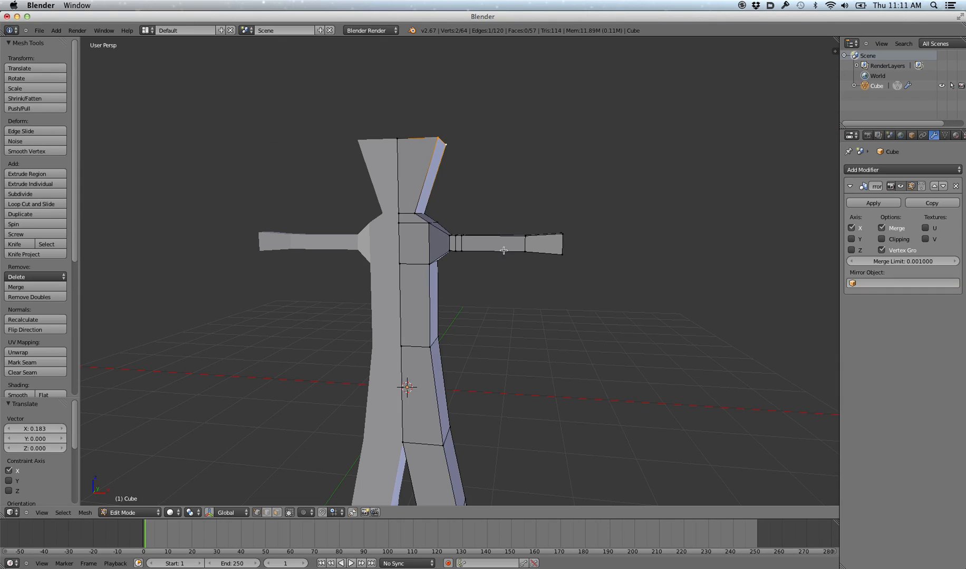
- Select the four-vertex edge loop around the shoulder where the arm joins the torso
middle_click_drag(503, 261, 473, 259)
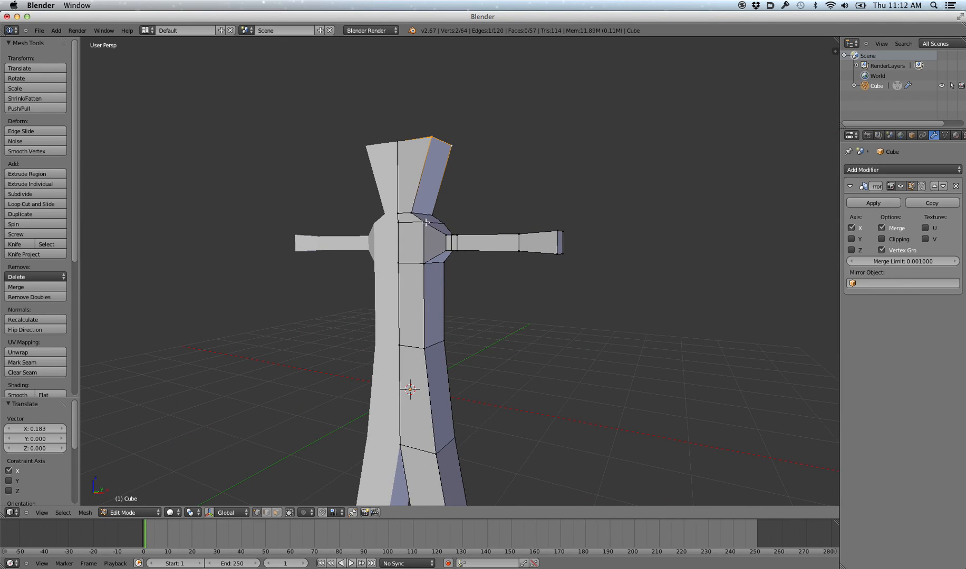
right_click(426, 223)
right_click(429, 265, "alt")
key("s")
key("z")
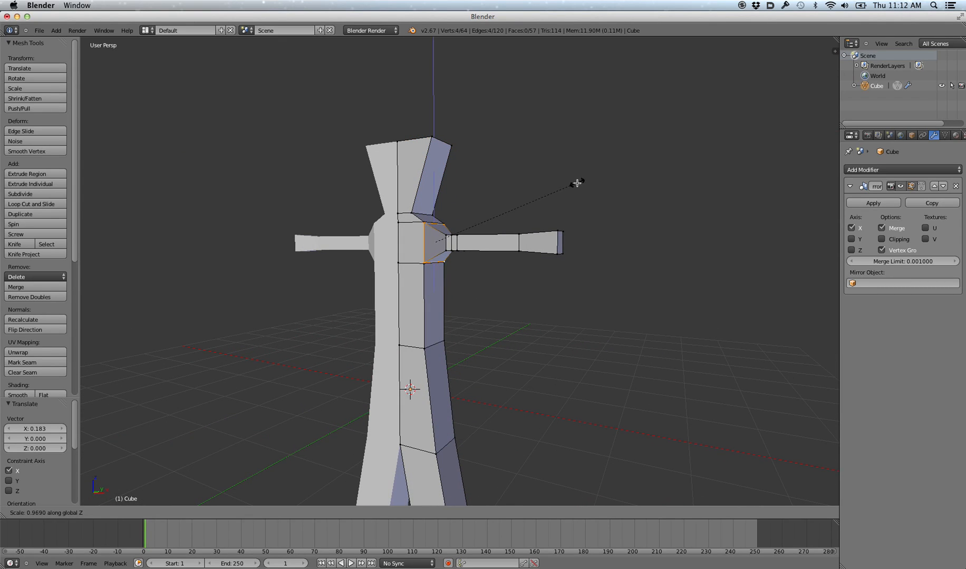
key("Escape")
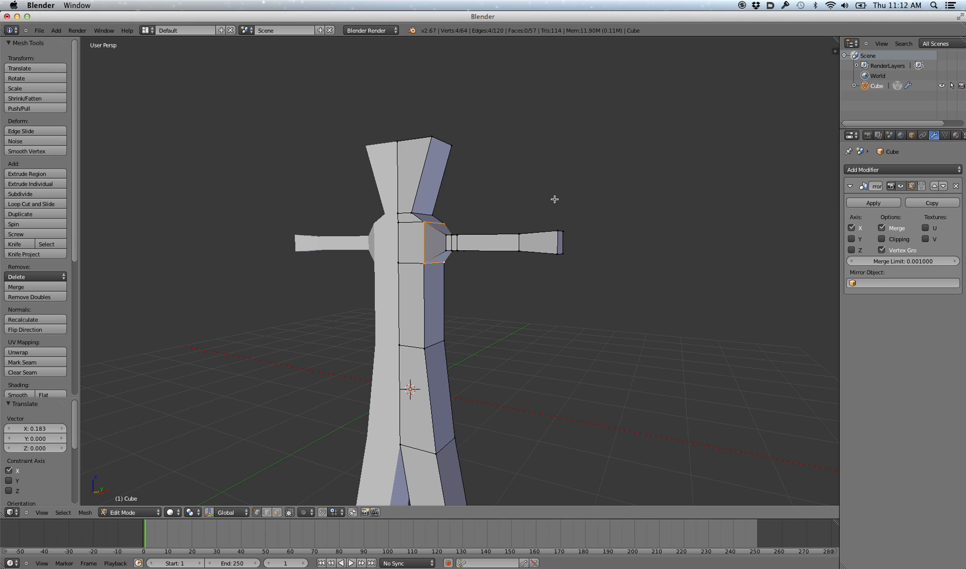
- Move the shoulder edge loop 0.235 along X and scale it uniformly to 0.640
key("g")
key("x")
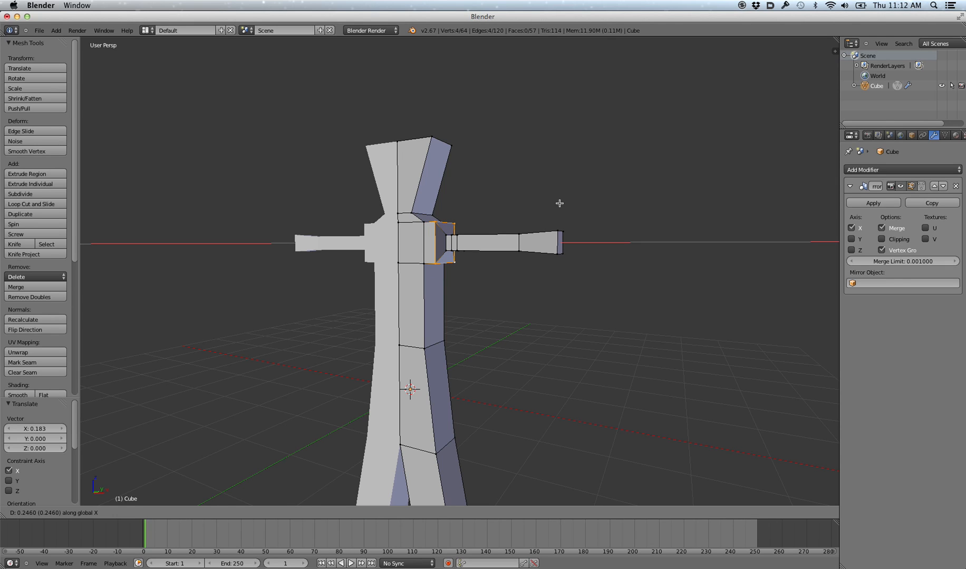
left_click(559, 202)
key("x")
key("Escape")
key("s")
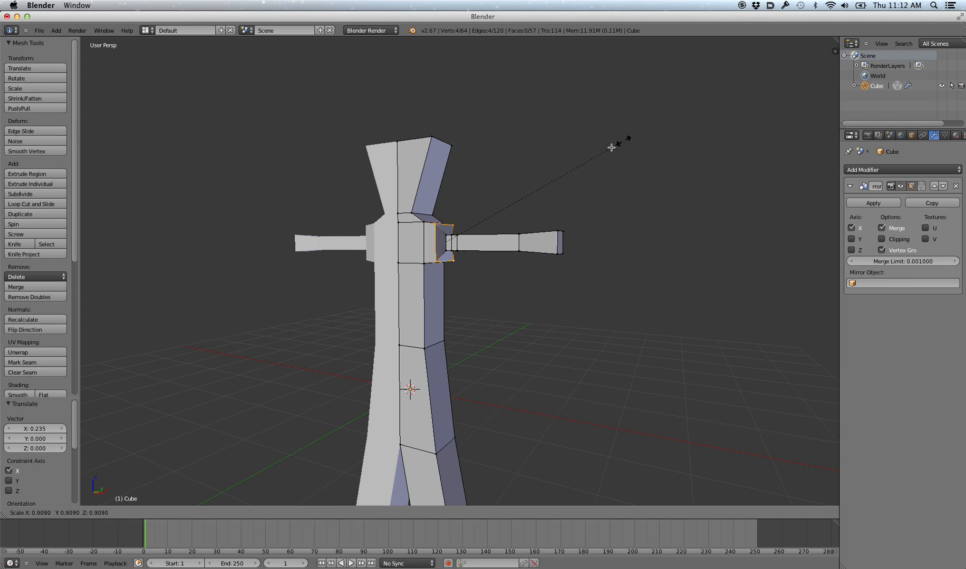
left_click(573, 179)
- Save the figure in the models folder as char1
key("ctrl+s")
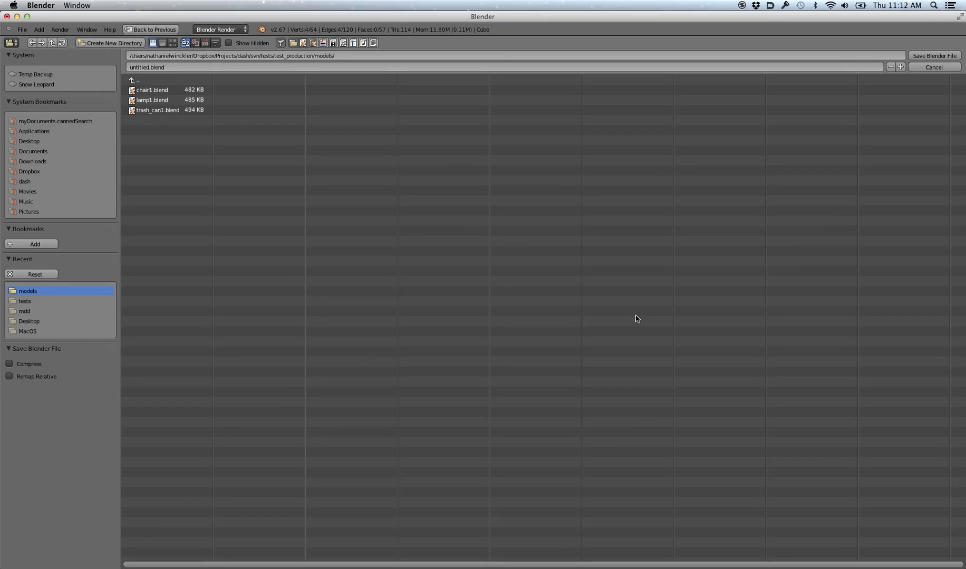
left_click(149, 67)
type("char1")
key("Return")
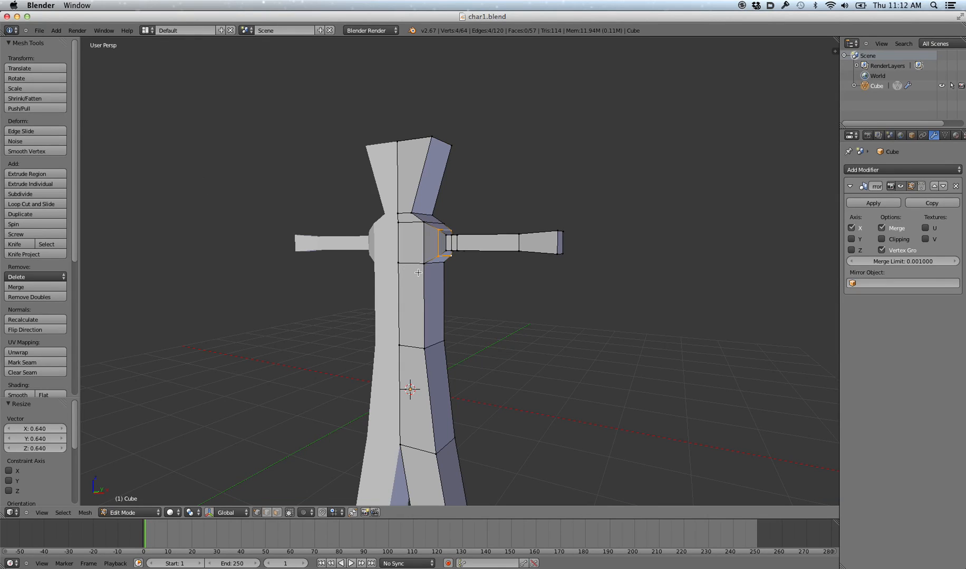
- Deselect all of the mesh and switch the figure from Edit Mode to Object Mode
key("a")
middle_click_drag(530, 291, 519, 267)
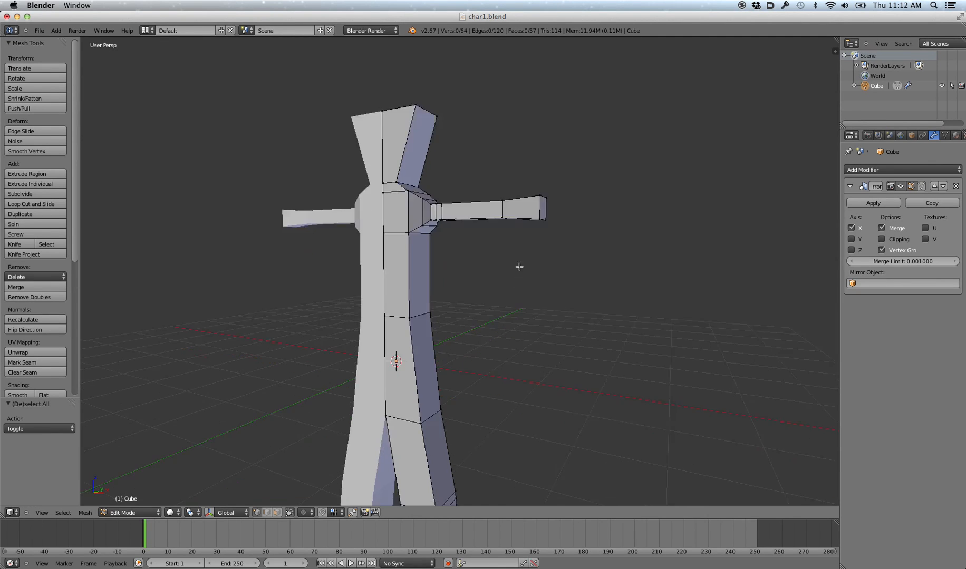
scroll(457, 254, "down", 2)
middle_click_drag(457, 255, 323, 156)
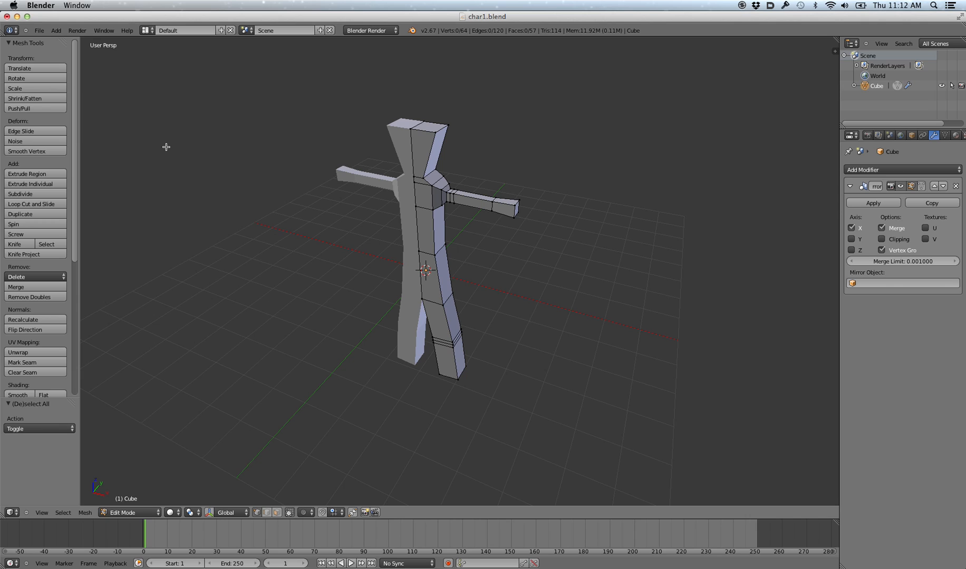
middle_click_drag(475, 265, 411, 211)
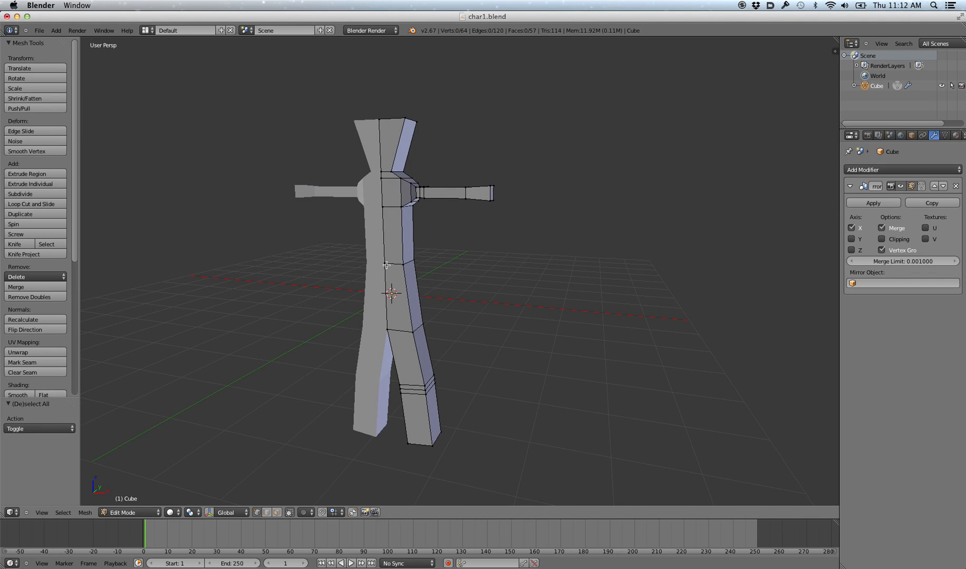
left_click(39, 30)
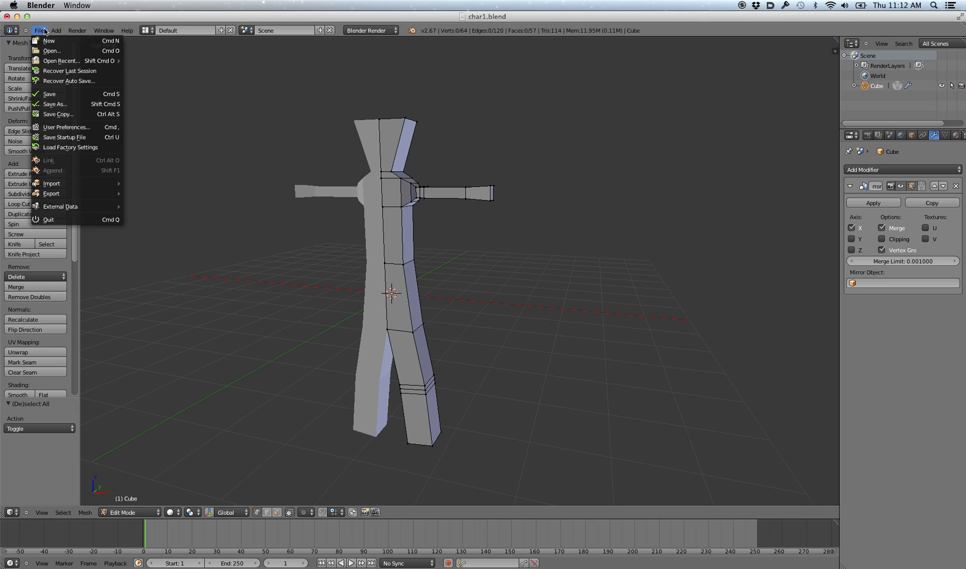
mouse_move(113, 195)
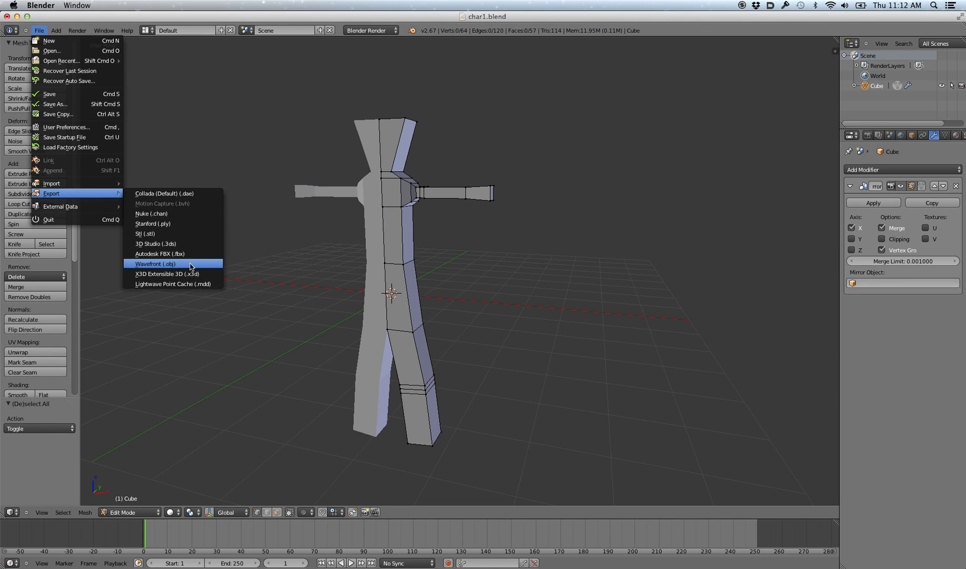
key("Tab")
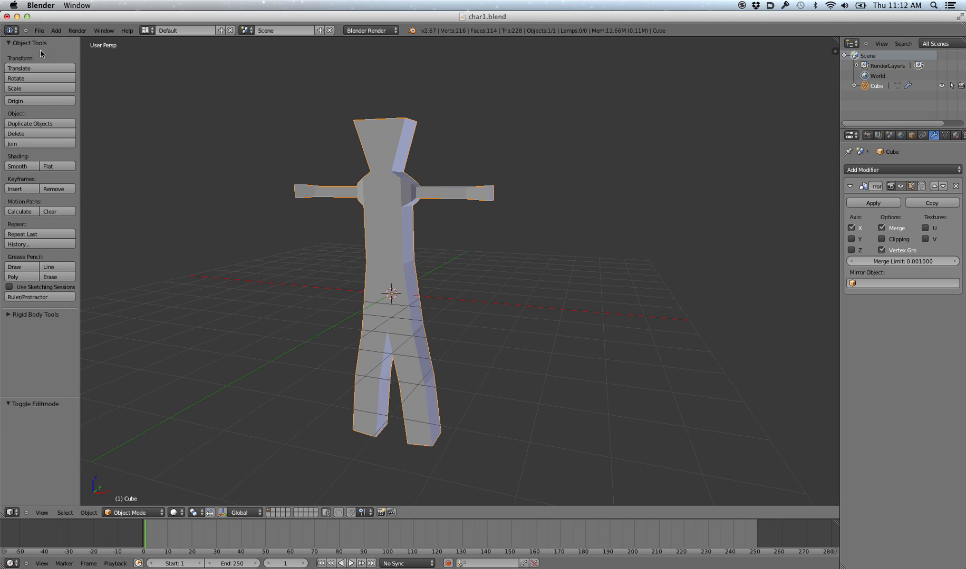
- Start a Wavefront (.obj) export of the figure, and create and open a folder named obj inside the models folder
left_click(39, 30)
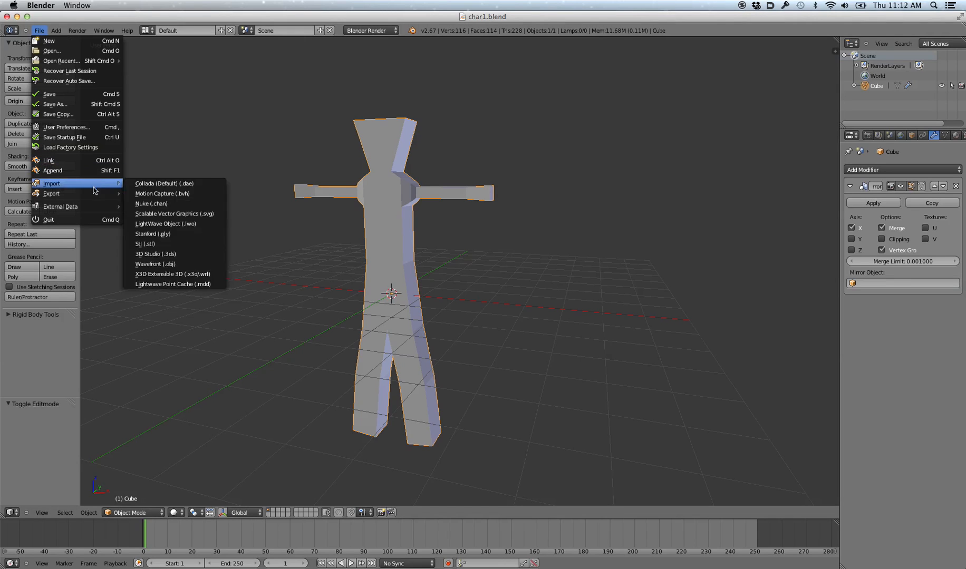
left_click(204, 267)
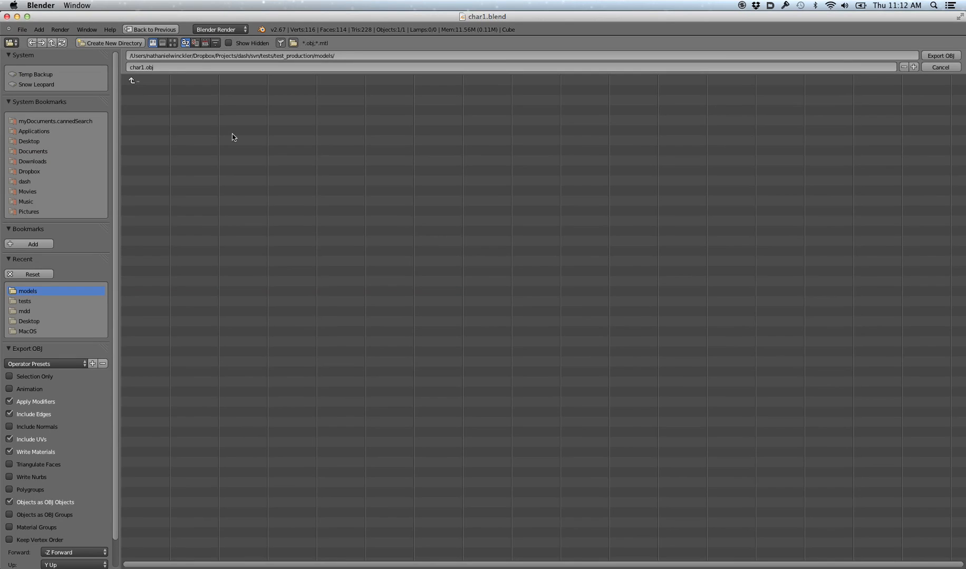
left_click(121, 44)
left_click(120, 43)
type("export")
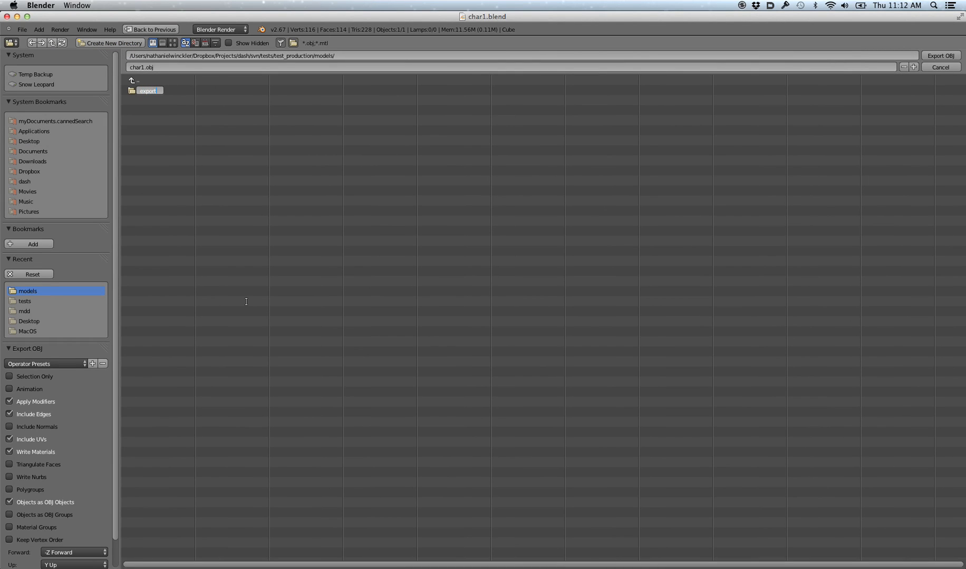
key("Return")
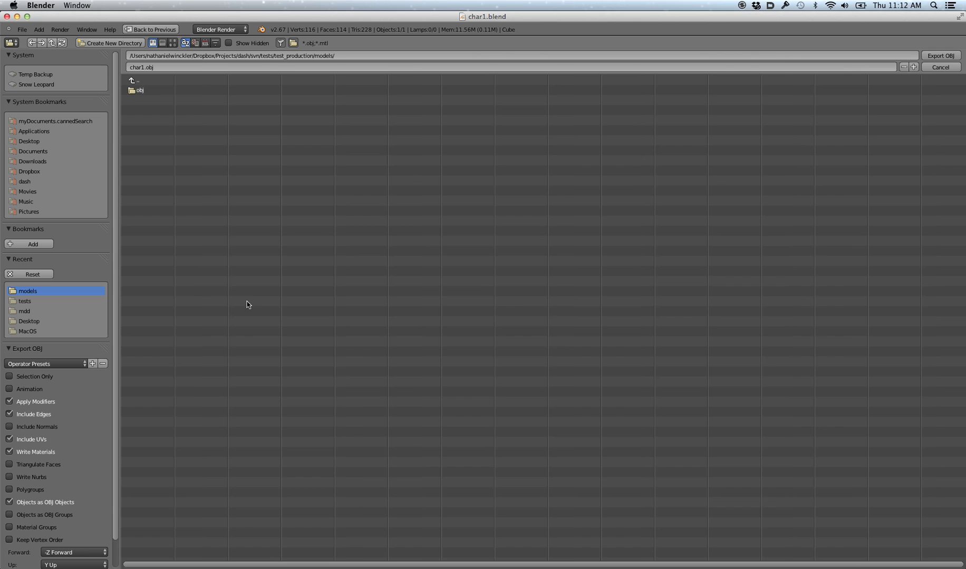
left_click(150, 92)
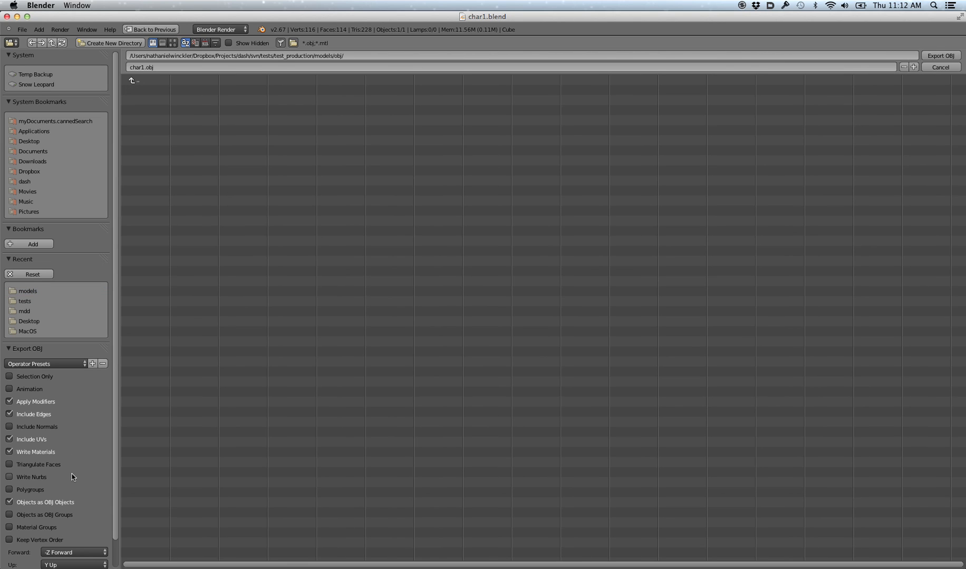
- Export the figure as char1.obj with Selection Only and Keep Vertex Order enabled and Path Mode set to Match
scroll(53, 401, "down", 2)
left_click(24, 346)
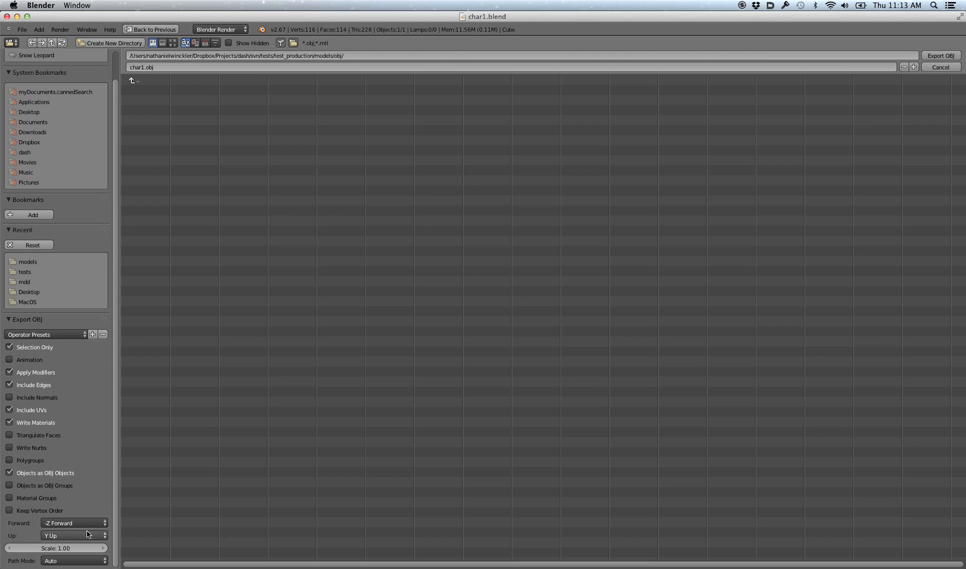
key("ctrl+super+Escape")
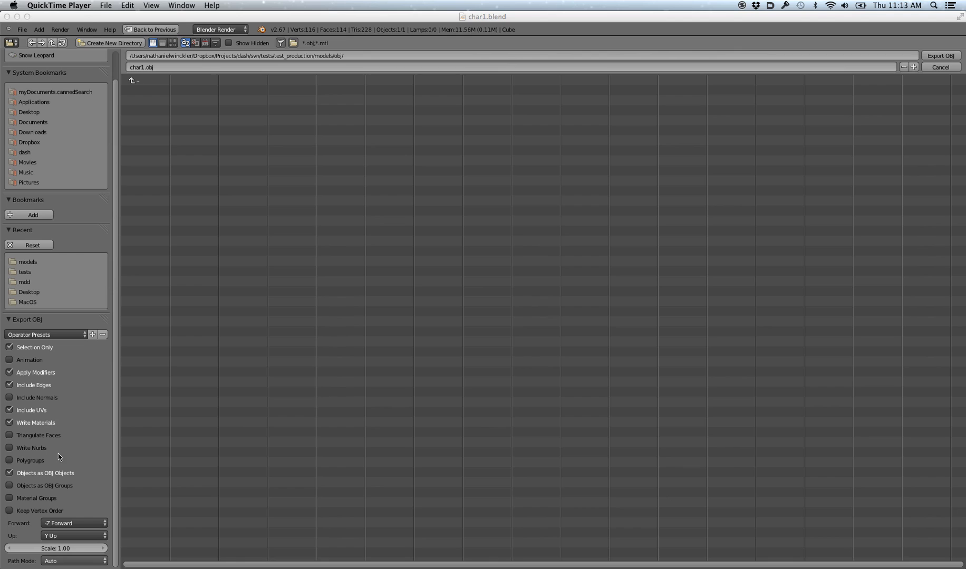
left_click(49, 513)
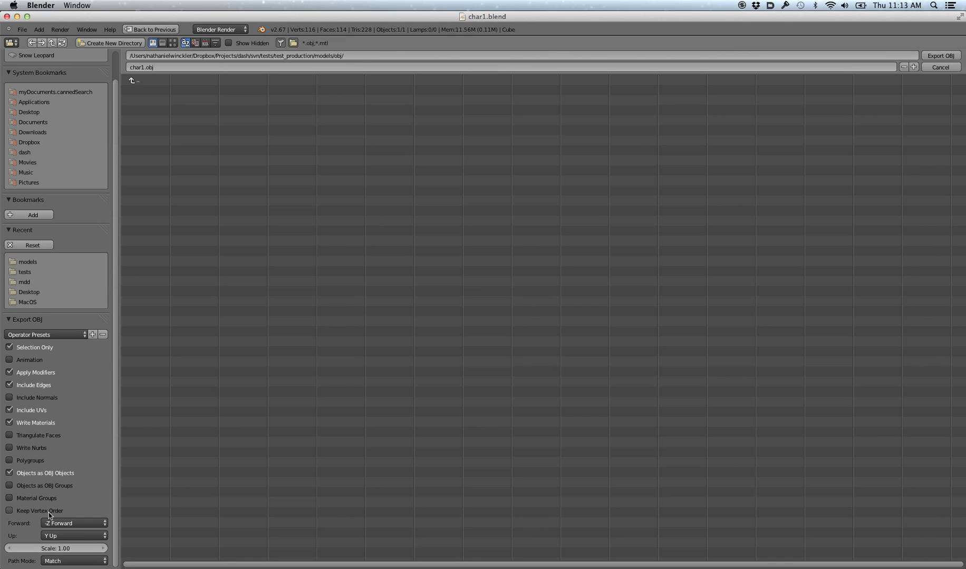
left_click(49, 512)
left_click(940, 55)
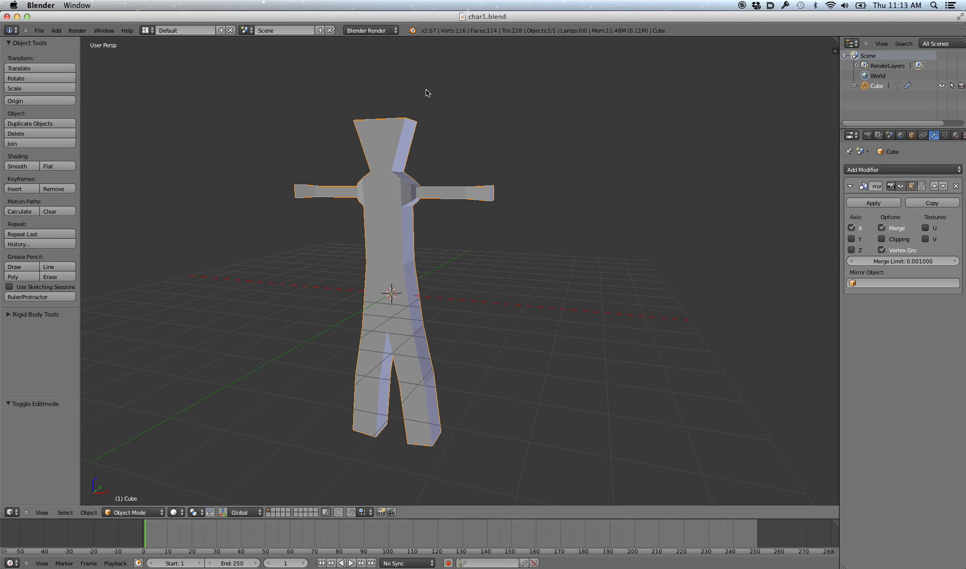
- Open the recent file trash_can1.blend and select the trash can
left_click(39, 30)
mouse_move(59, 59)
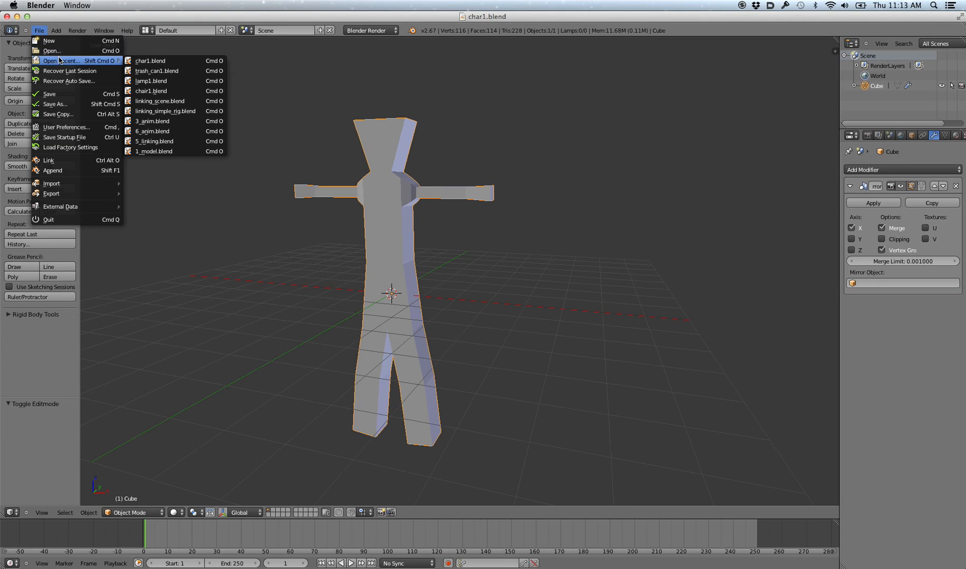
left_click(162, 73)
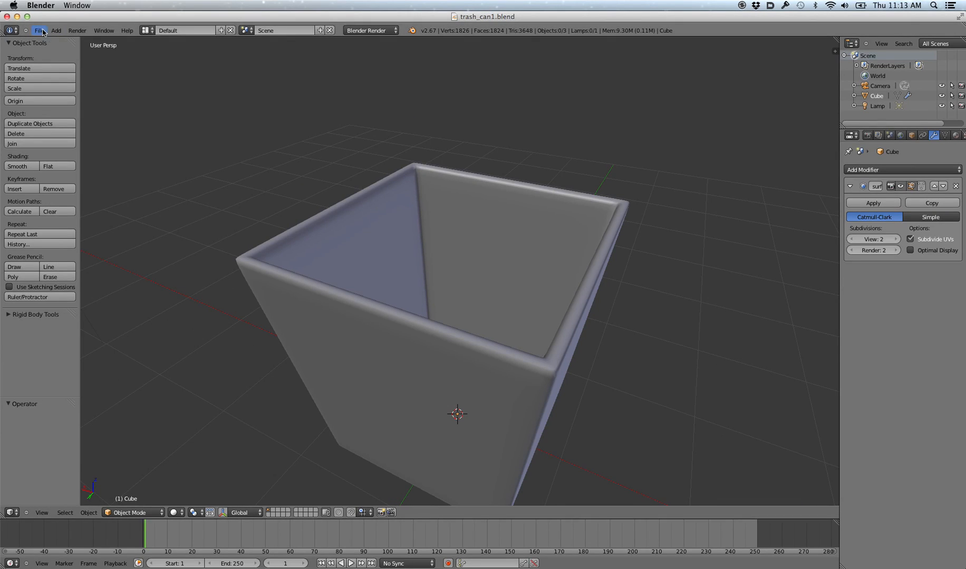
right_click(330, 284)
left_click(39, 30)
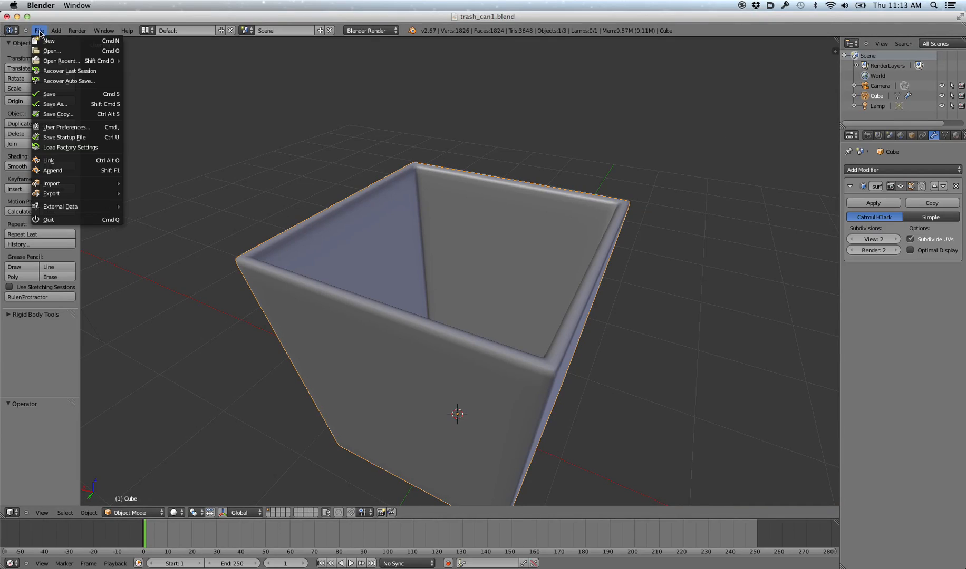
mouse_move(94, 196)
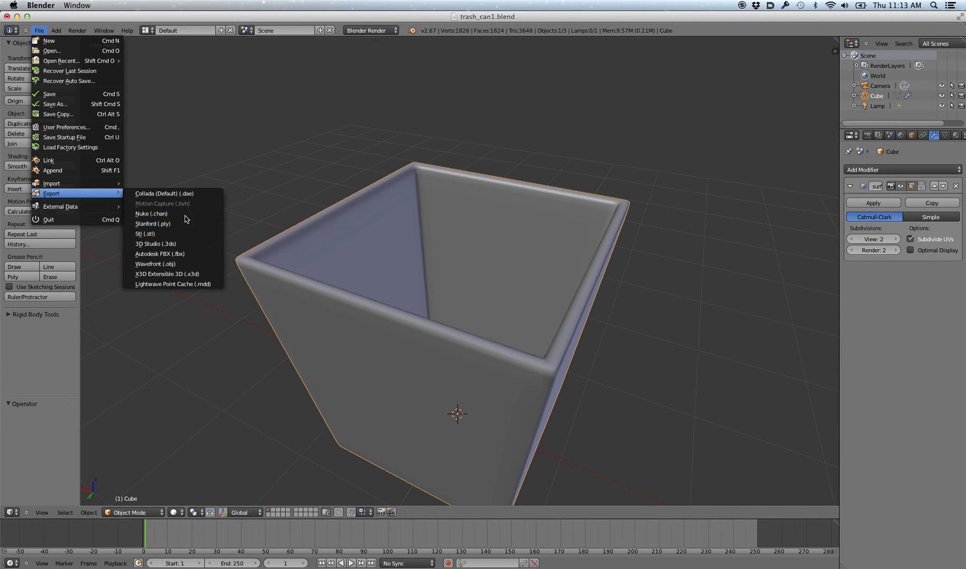
left_click(189, 264)
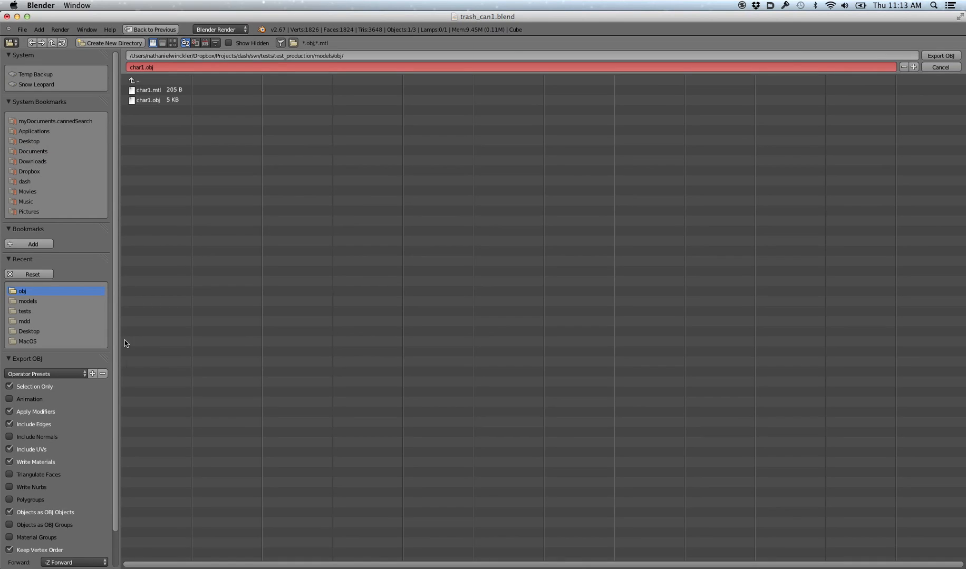
key("Escape")
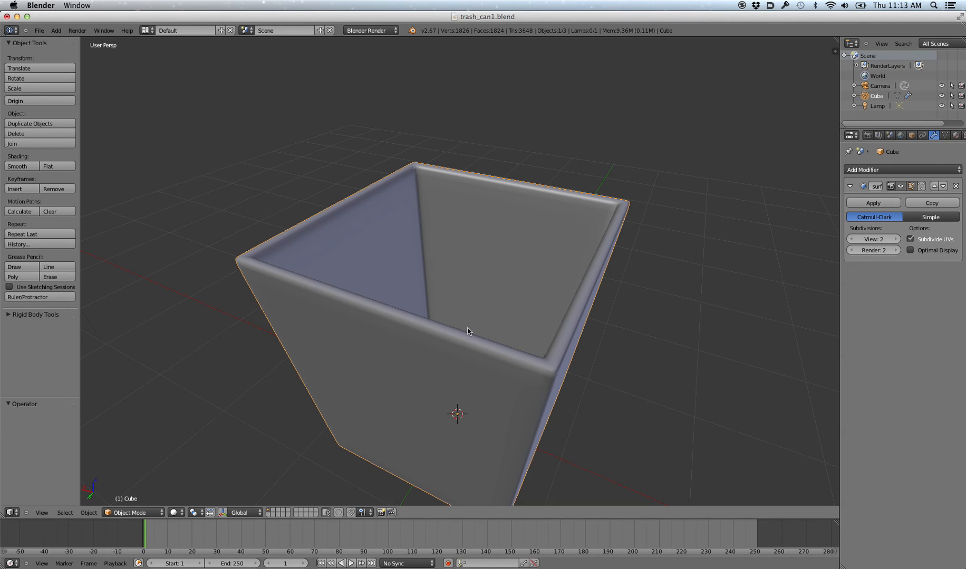
- Turn off Apply Modifiers in the trash can's Wavefront (.obj) export options and leave the export dialog
middle_click_drag(468, 331, 441, 279, "shift")
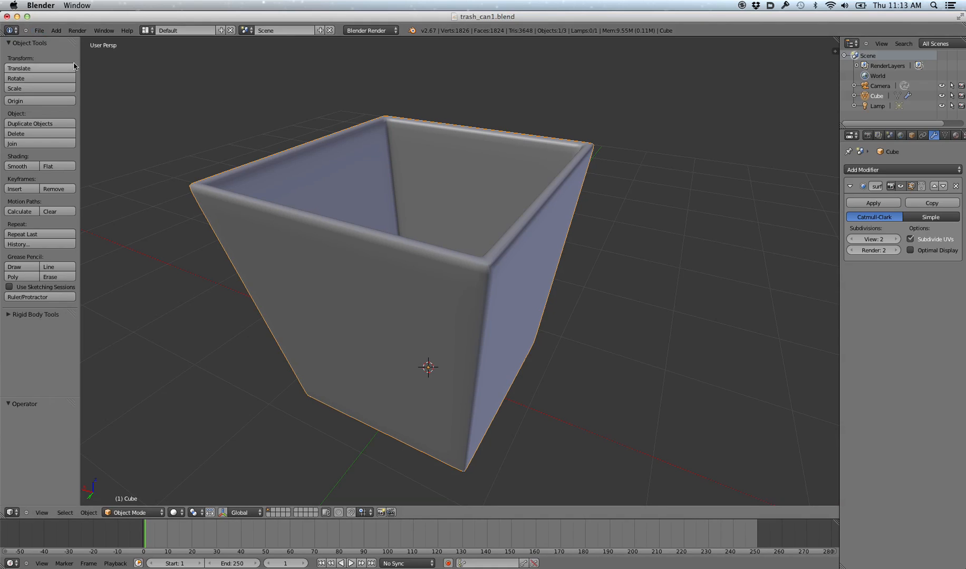
middle_click_drag(200, 232, 335, 259)
middle_click_drag(269, 226, 482, 288)
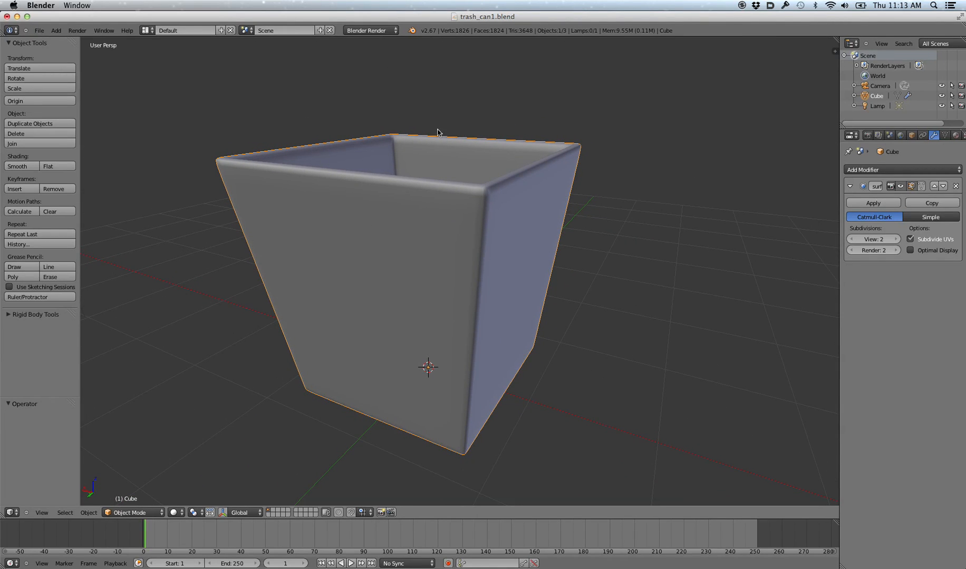
left_click(39, 30)
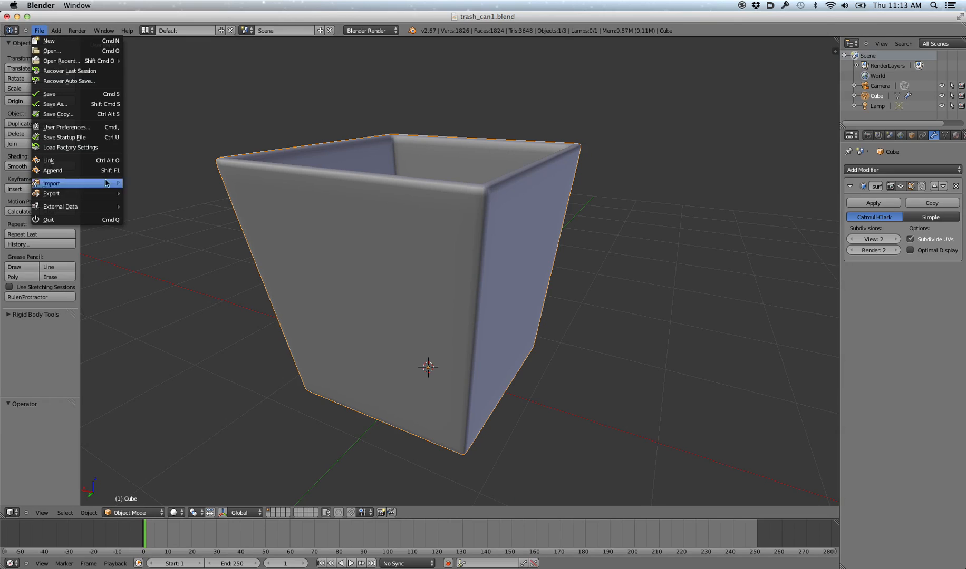
mouse_move(105, 199)
left_click(199, 264)
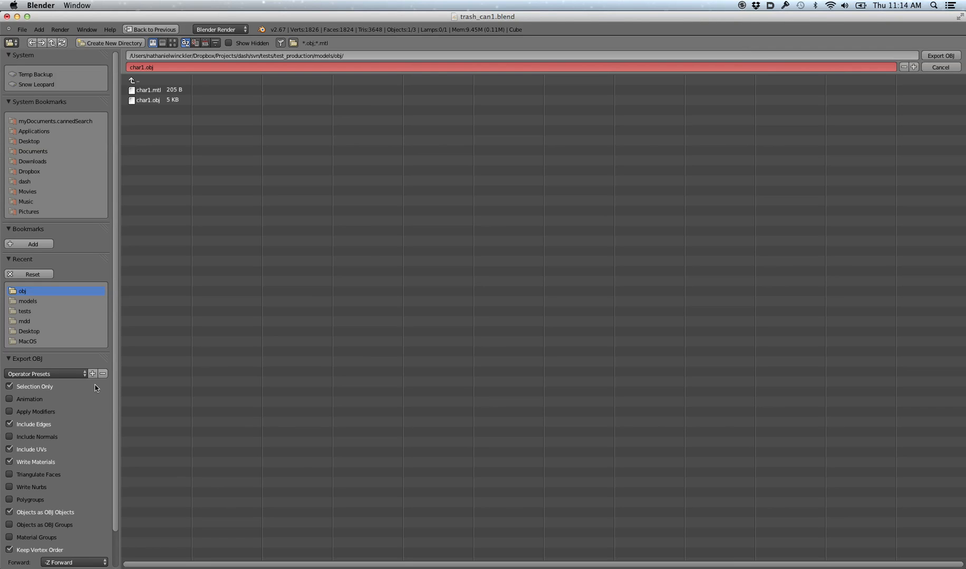
key("Return")
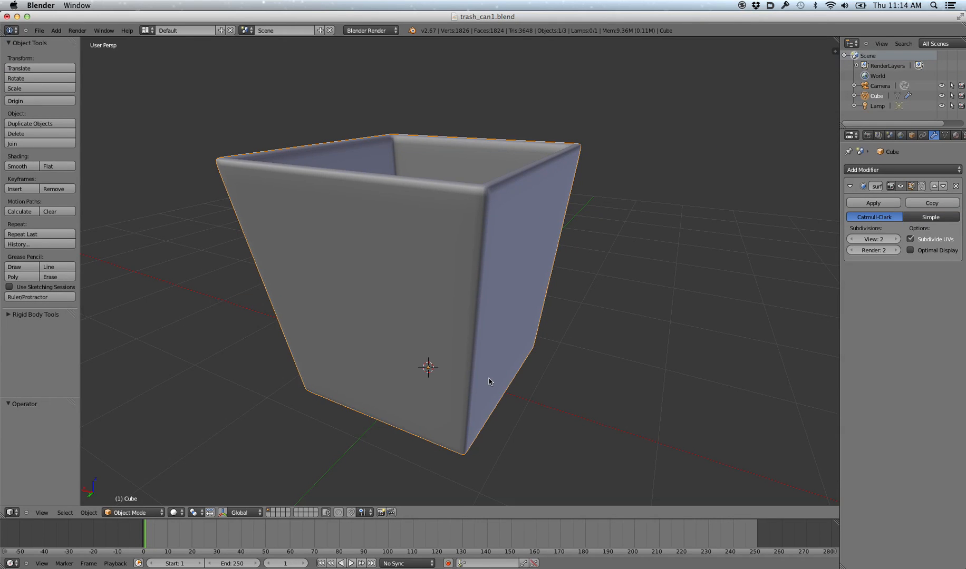
- Display the trash can in wireframe and lower its Subdivision Surface view level to 1
key("z")
middle_click_drag(523, 285, 627, 255)
key("Tab")
key("Tab")
left_click(852, 239)
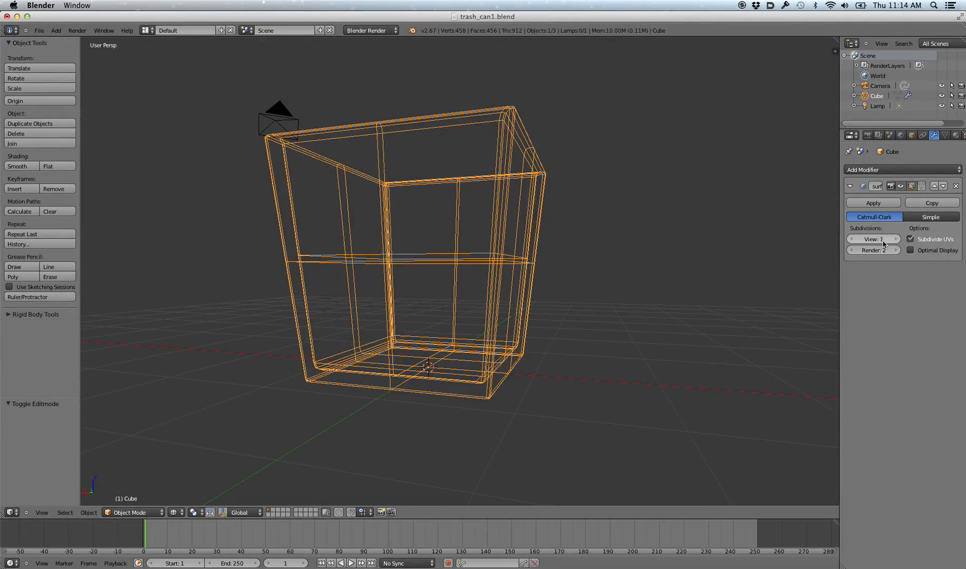
- Raise the trash can's Subdivision Surface view level stepwise to 5, and bring it back down to 2
left_click(894, 240)
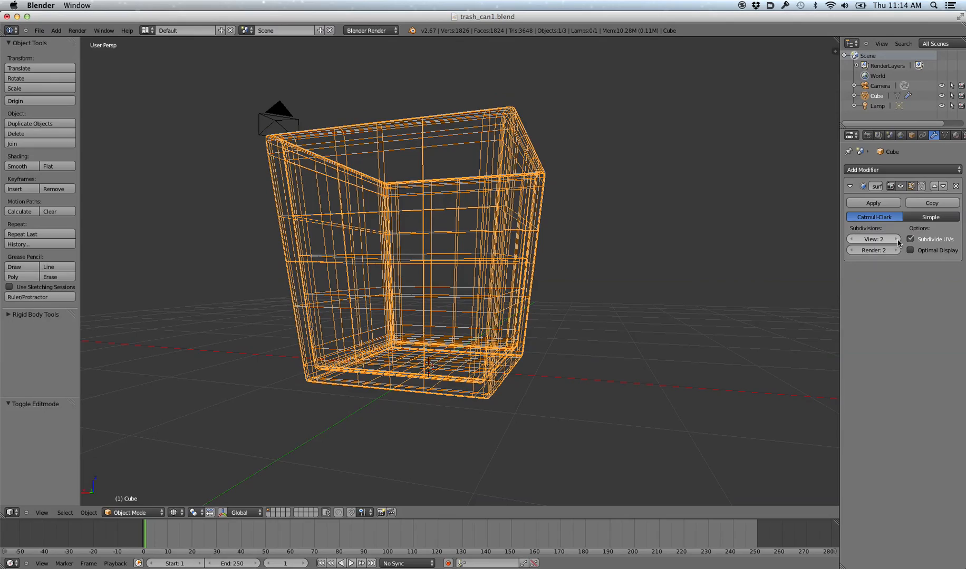
left_click(896, 240)
left_click(896, 239)
left_click(896, 240)
middle_click_drag(621, 192, 652, 221)
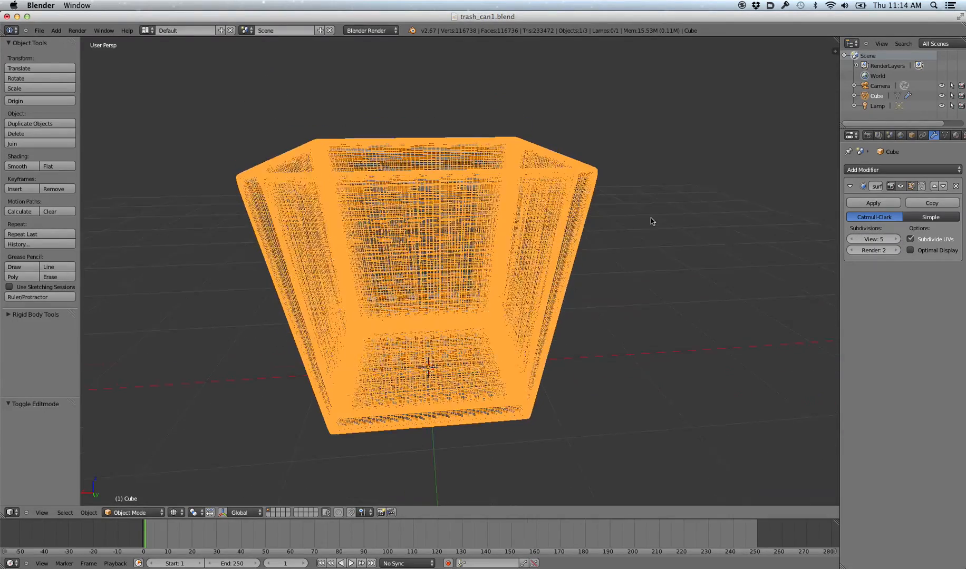
left_click(851, 239)
left_click(852, 239)
left_click(851, 239)
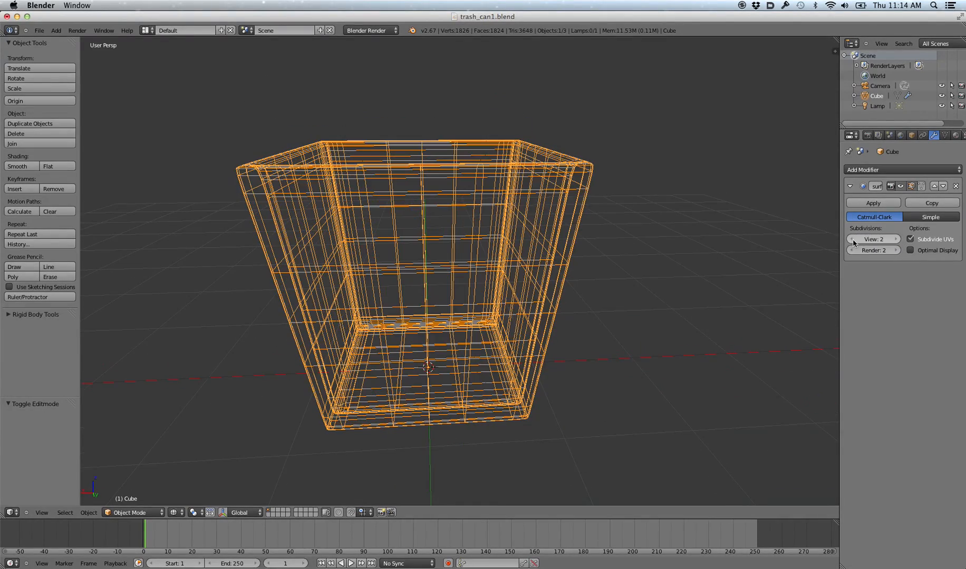
- Hide the trash can's Subdivision Surface effect in the viewport, return to solid shading, and show the modifier again
left_click(900, 186)
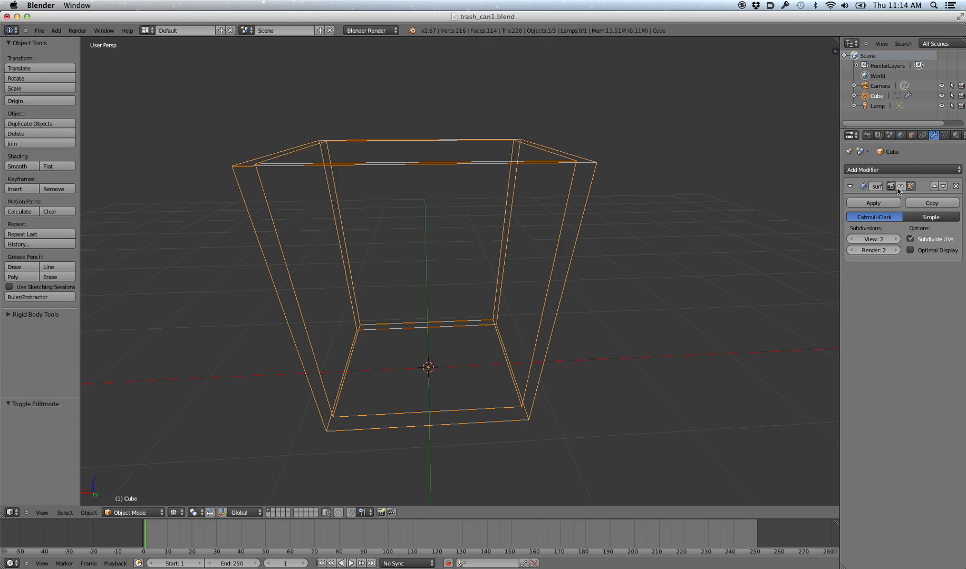
middle_click_drag(581, 209, 591, 233)
key("z")
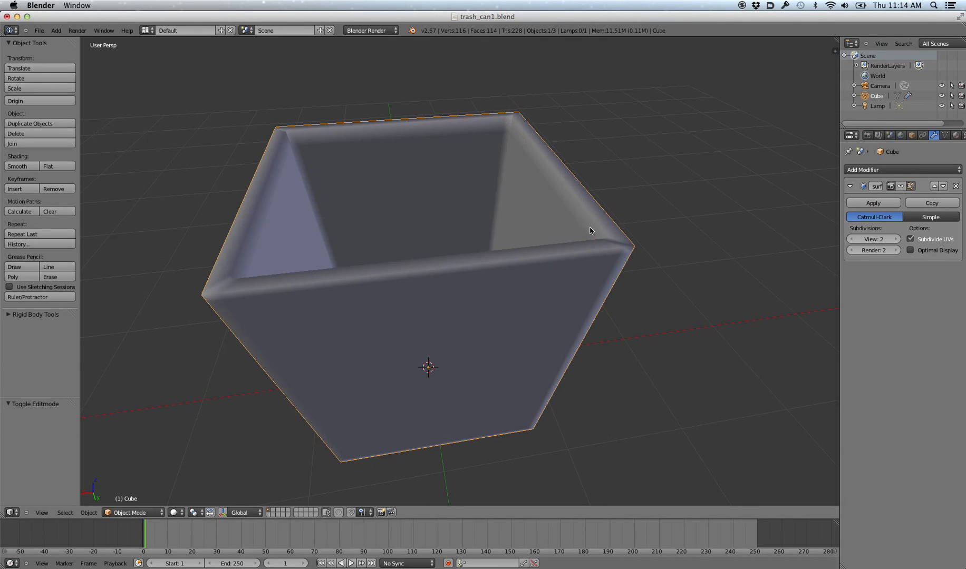
left_click(900, 186)
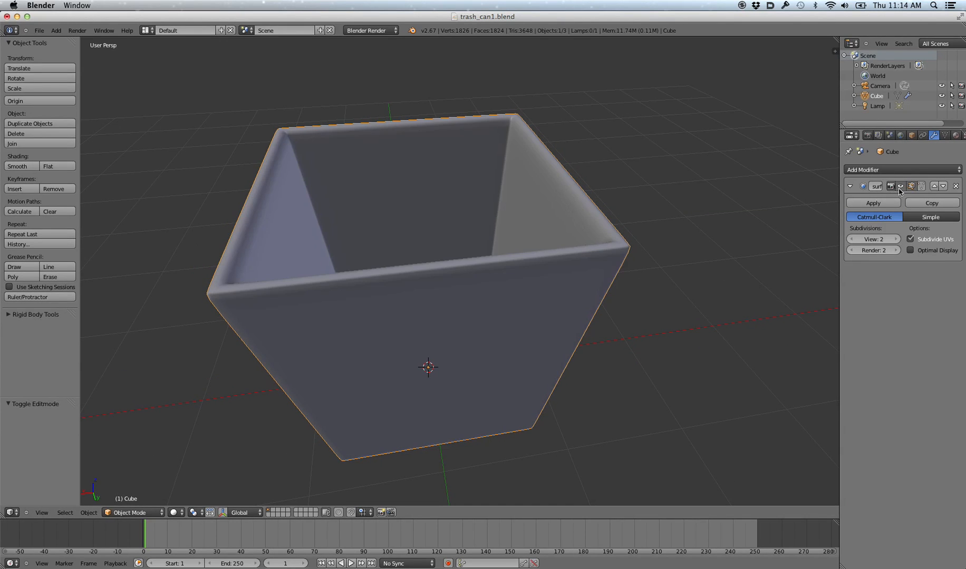
- Export the trash can to the obj folder as trash_can1.obj in Wavefront format with Include Normals enabled
left_click(39, 30)
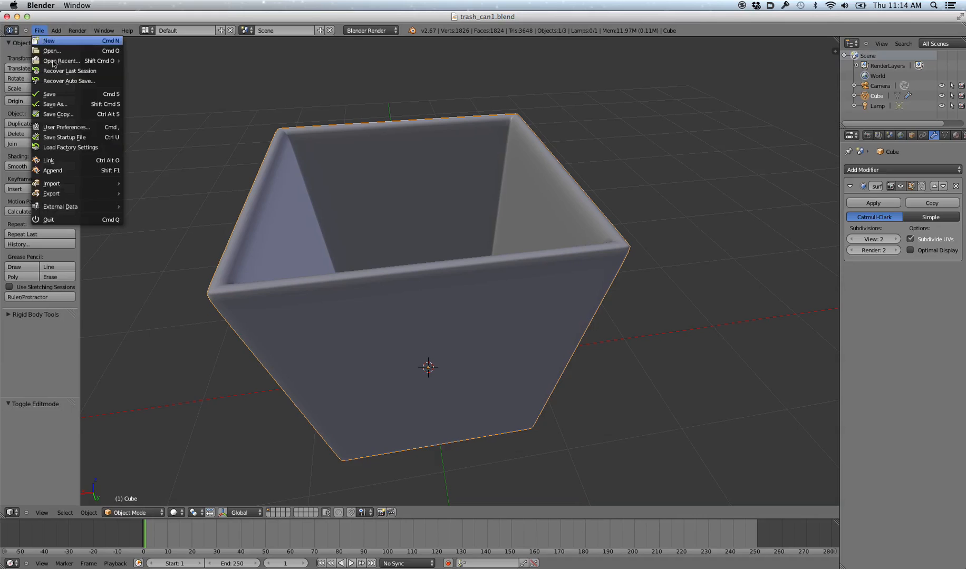
mouse_move(88, 189)
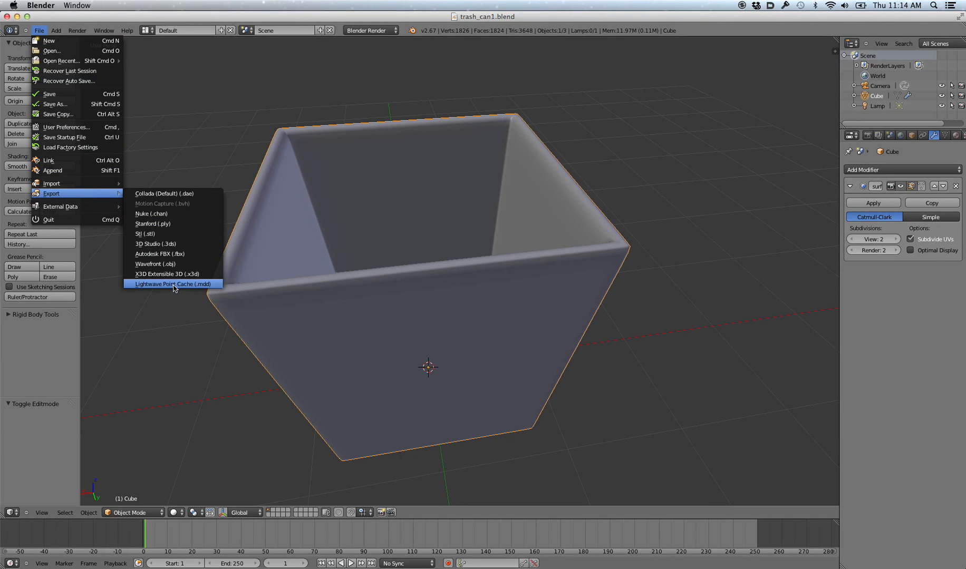
left_click(179, 264)
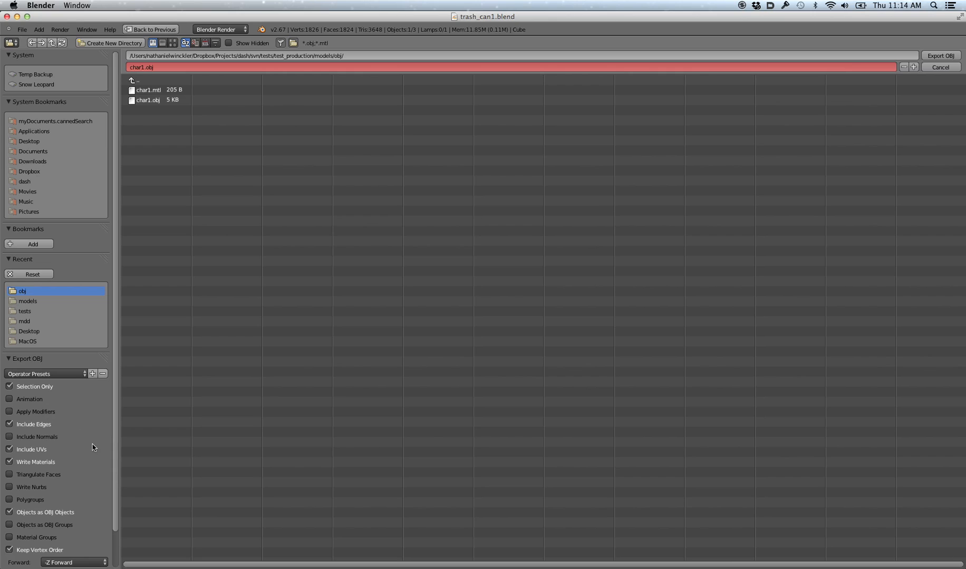
left_click(46, 439)
scroll(63, 497, "down", 2)
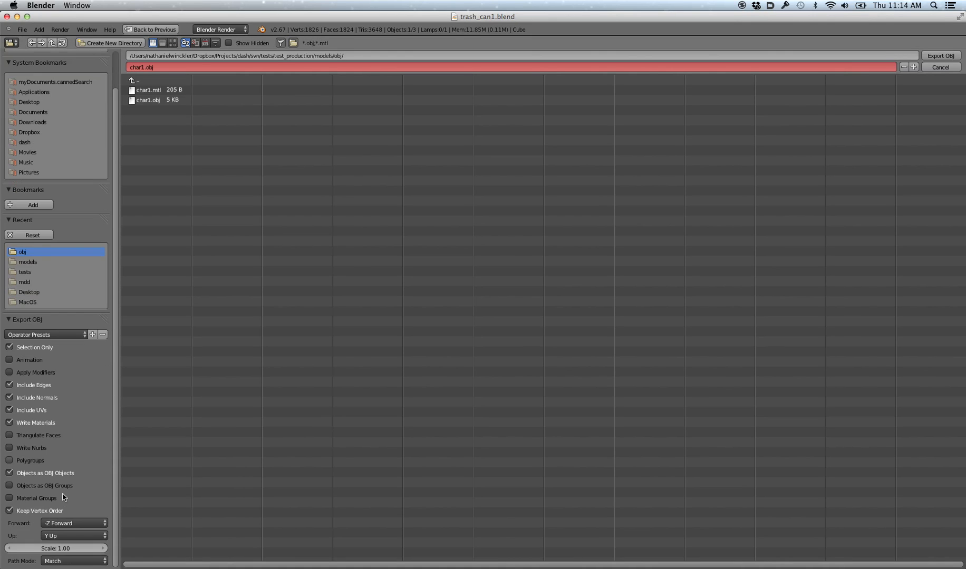
left_click(164, 68)
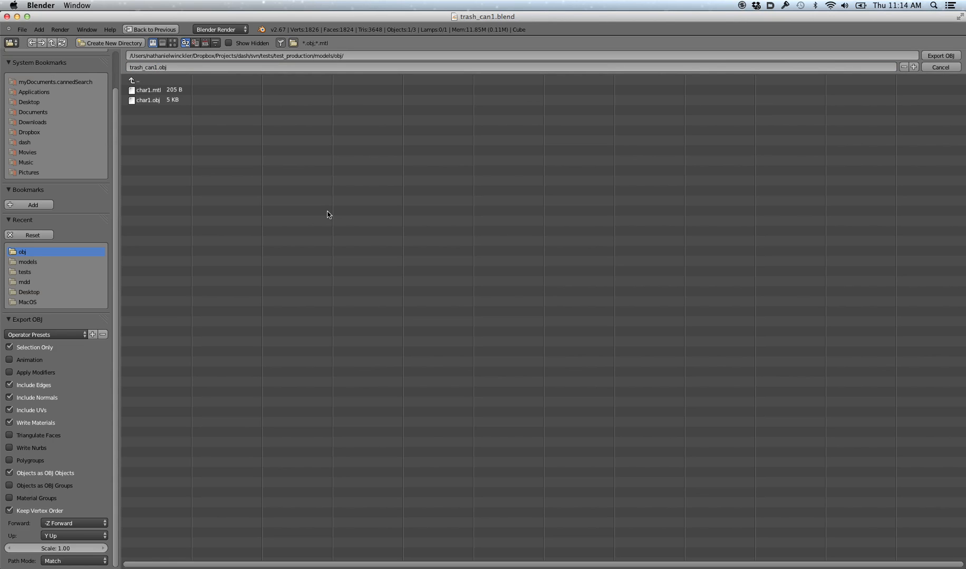
key("Return")
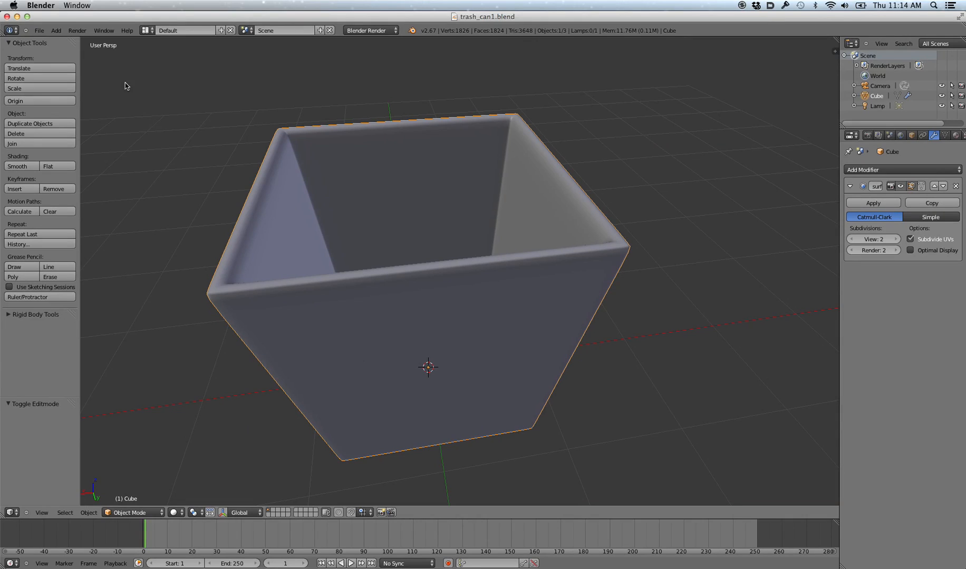
- Open the recent file lamp1.blend and switch the lamp from Edit Mode to Object Mode
left_click(39, 30)
mouse_move(62, 63)
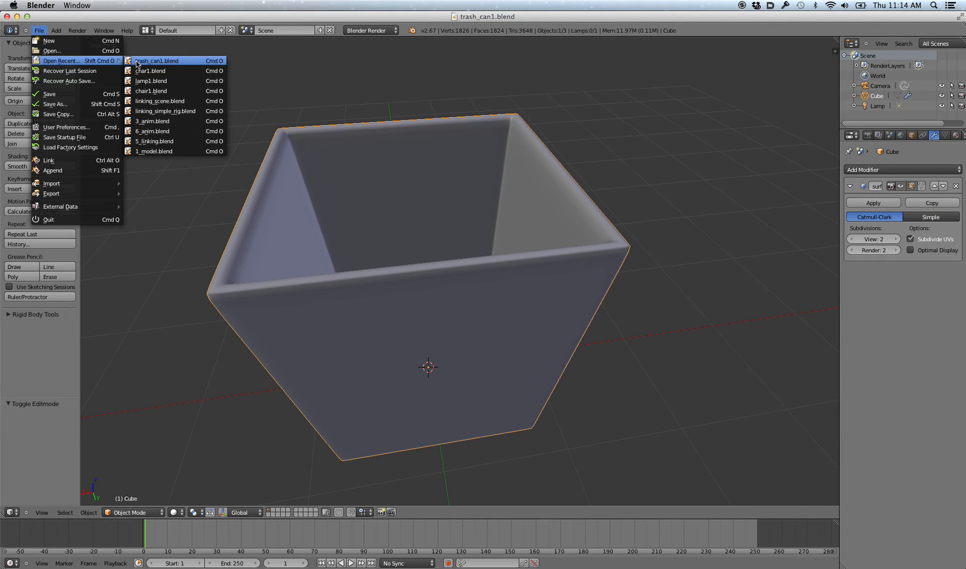
left_click(154, 82)
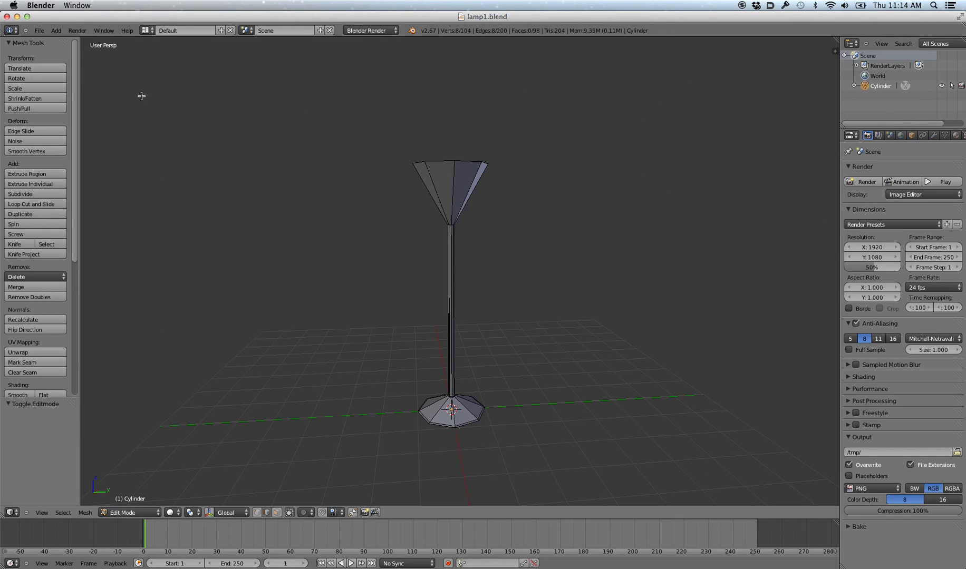
key("Tab")
middle_click_drag(546, 333, 509, 296)
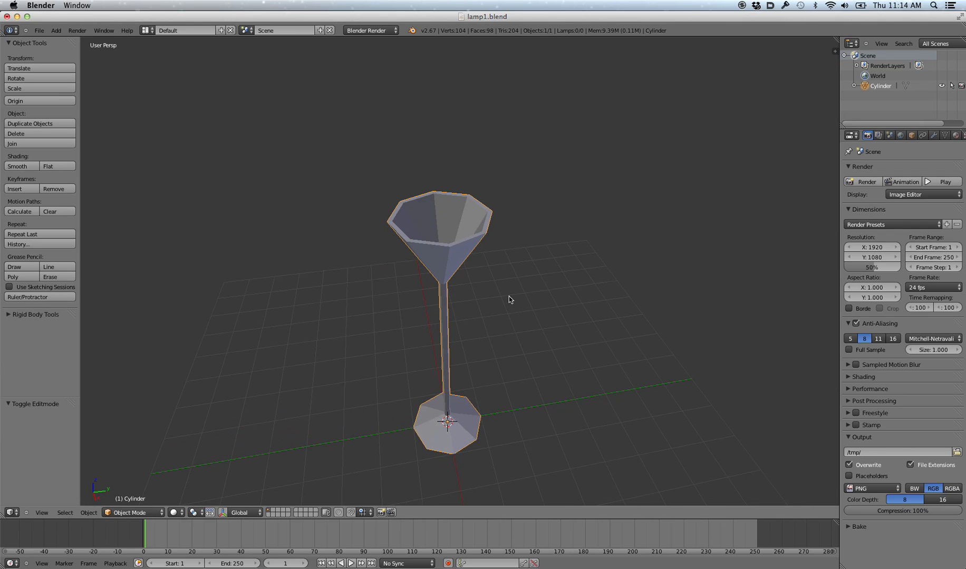
- Add a Subdivision Surface modifier to the lamp
left_click(933, 136)
left_click(904, 167)
left_click(758, 338)
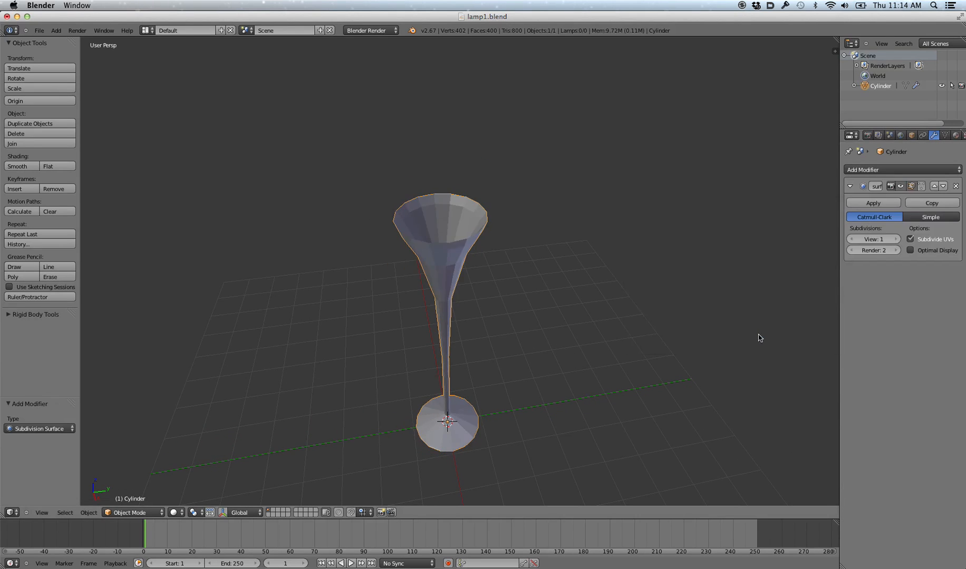
middle_click_drag(567, 298, 577, 247)
- Switch the lamp to Edit Mode and apply the Subdivision Surface modifier's display to the editing cage
key("Tab")
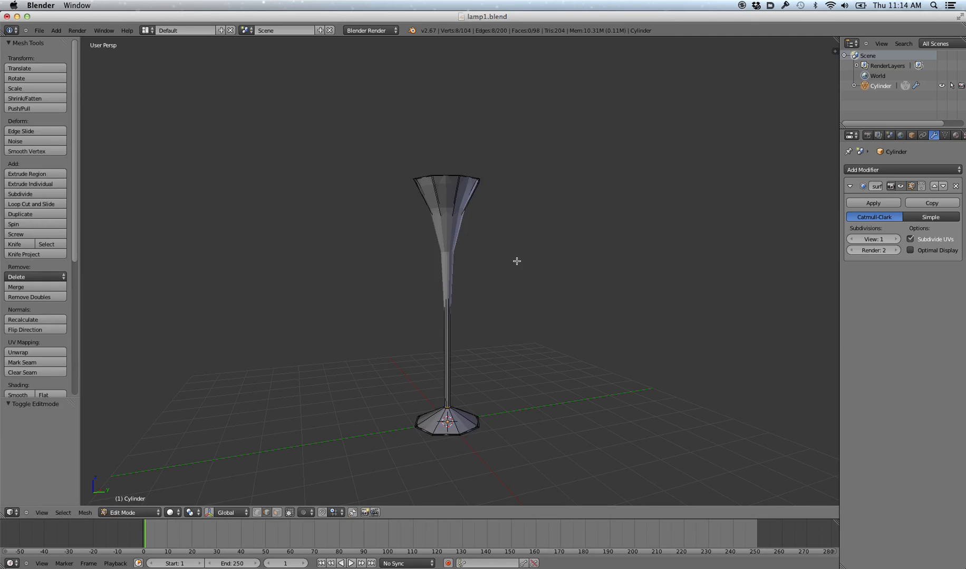
scroll(421, 246, "up", 2)
left_click(922, 186)
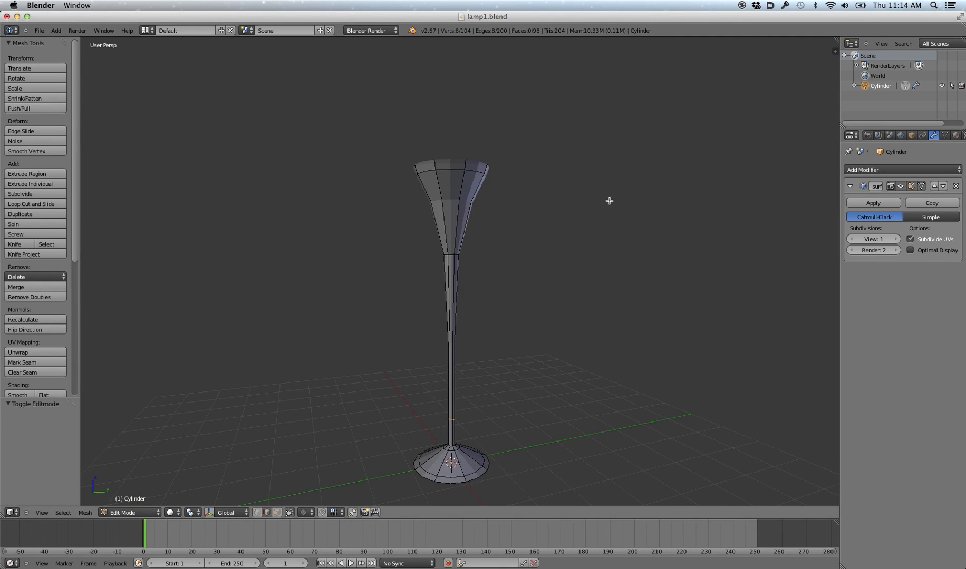
- Frame the selected edge loop on the lamp's stem and turn off the Subdivision Surface modifier's viewport display
scroll(538, 223, "up", 10)
key("space")
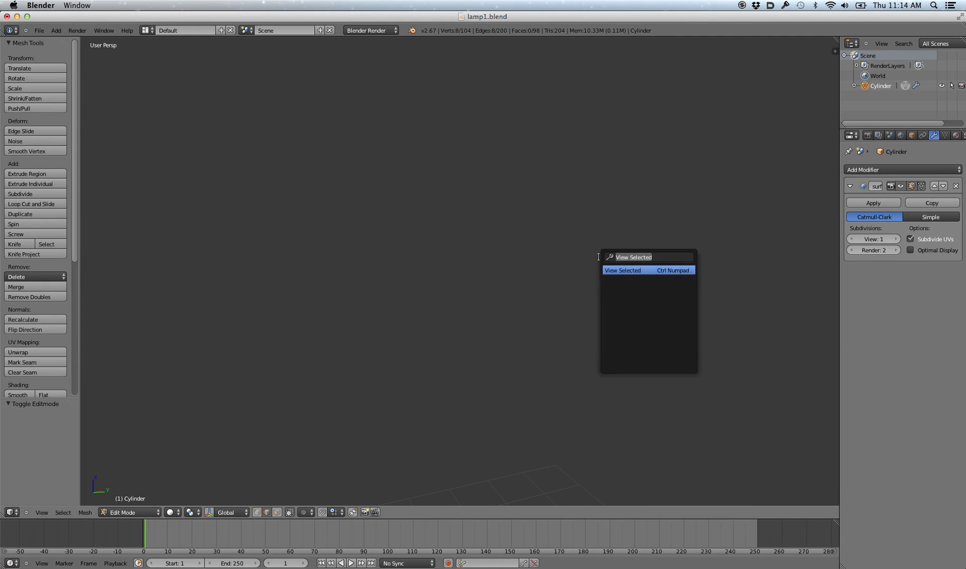
type("view se")
key("Return")
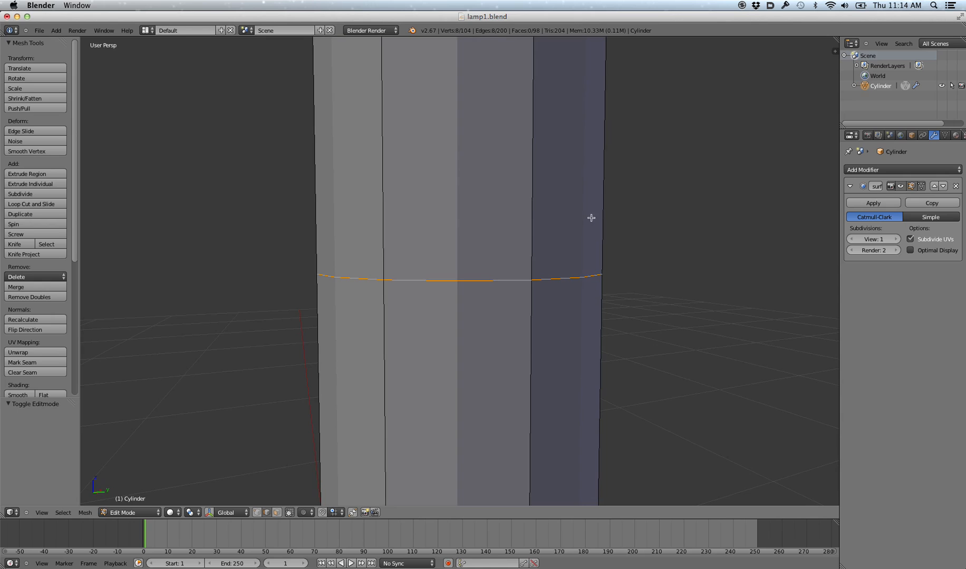
scroll(591, 218, "down", 9)
middle_click_drag(508, 222, 422, 324, "shift")
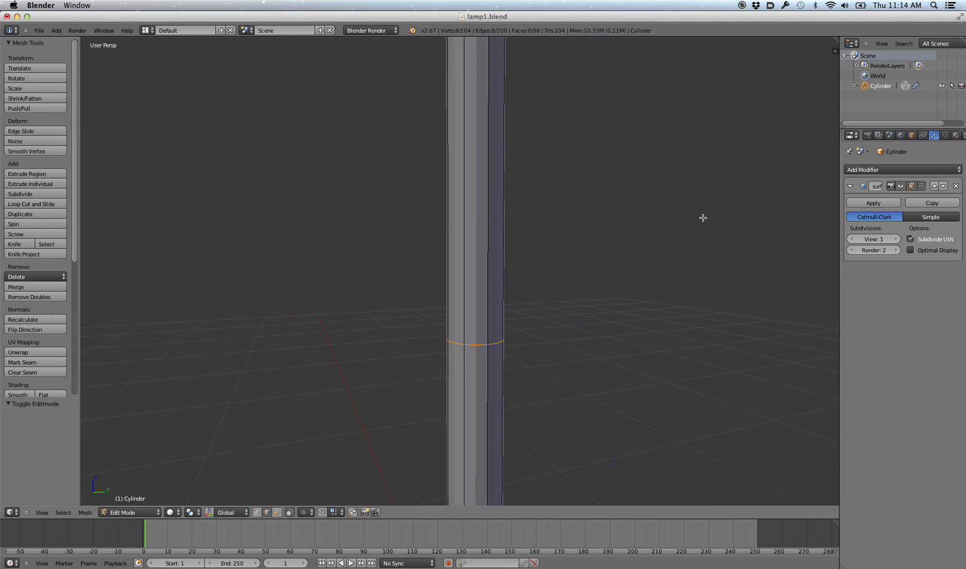
left_click(910, 187)
- Cut an edge loop around the lamp's stem and slide it up just below the shade joint, with a factor of -0.988
scroll(622, 207, "down", 6)
scroll(560, 326, "up", 2)
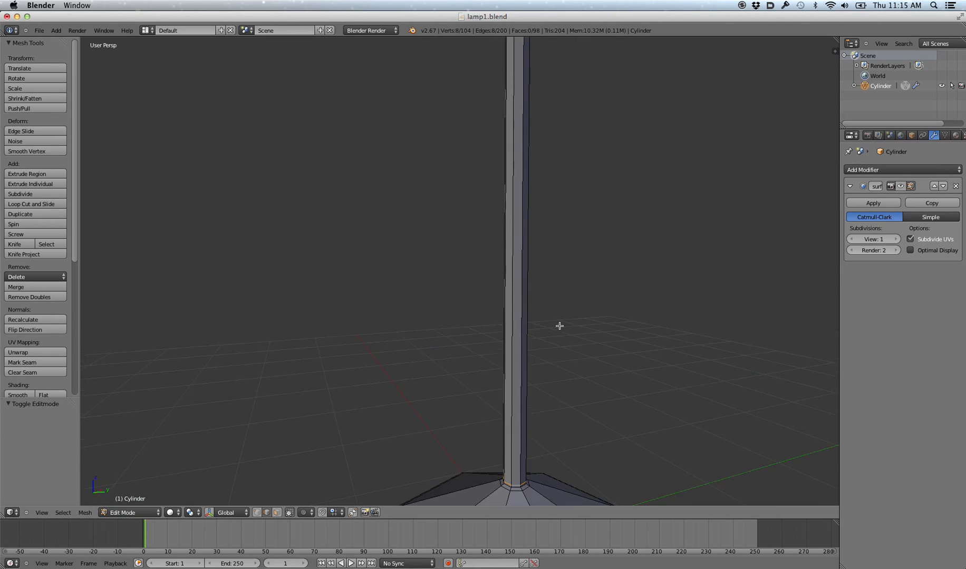
middle_click_drag(559, 326, 562, 412, "shift")
scroll(554, 278, "down", 3)
middle_click_drag(561, 177, 581, 276, "shift")
middle_click_drag(576, 160, 545, 213, "shift")
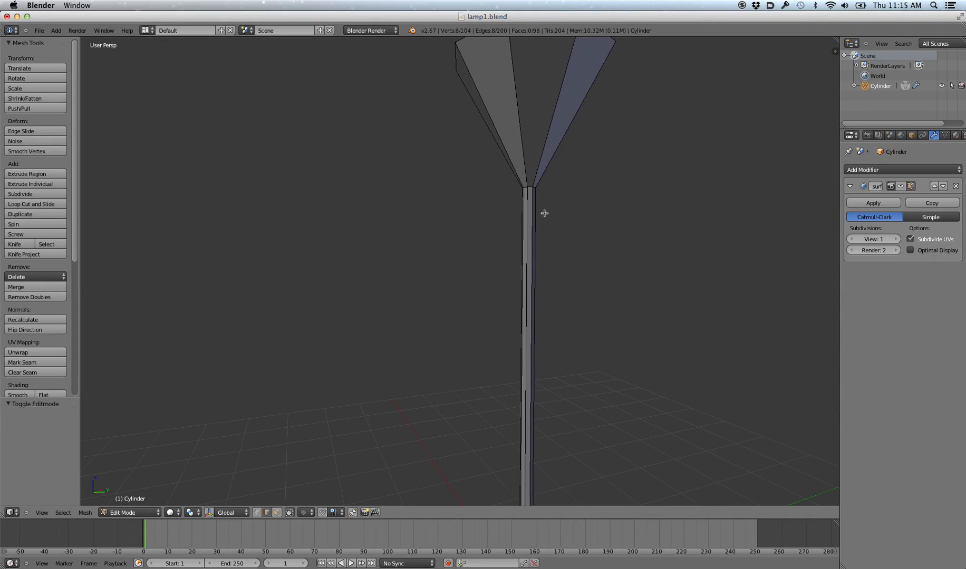
key("ctrl+r")
left_click(527, 372)
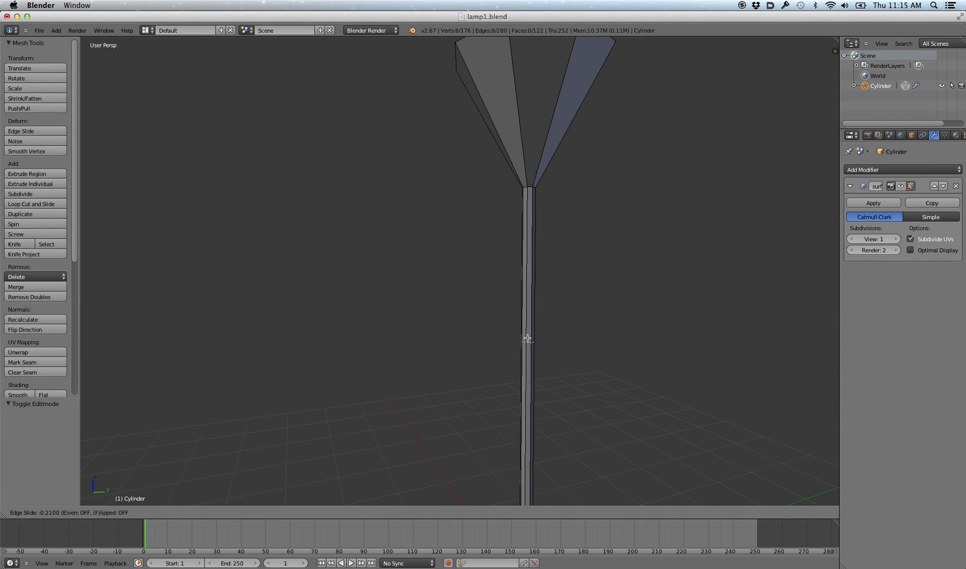
left_click(543, 189)
- Cut an edge loop around the lamp's shade and slide it down just above the stem joint, with a factor of 0.924
key("ctrl+r")
left_click(560, 151)
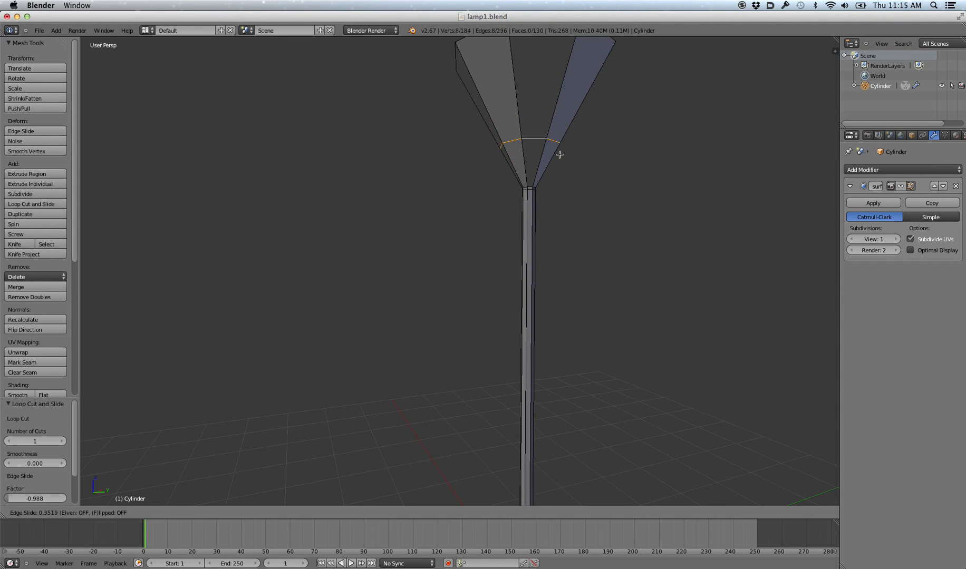
left_click(542, 199)
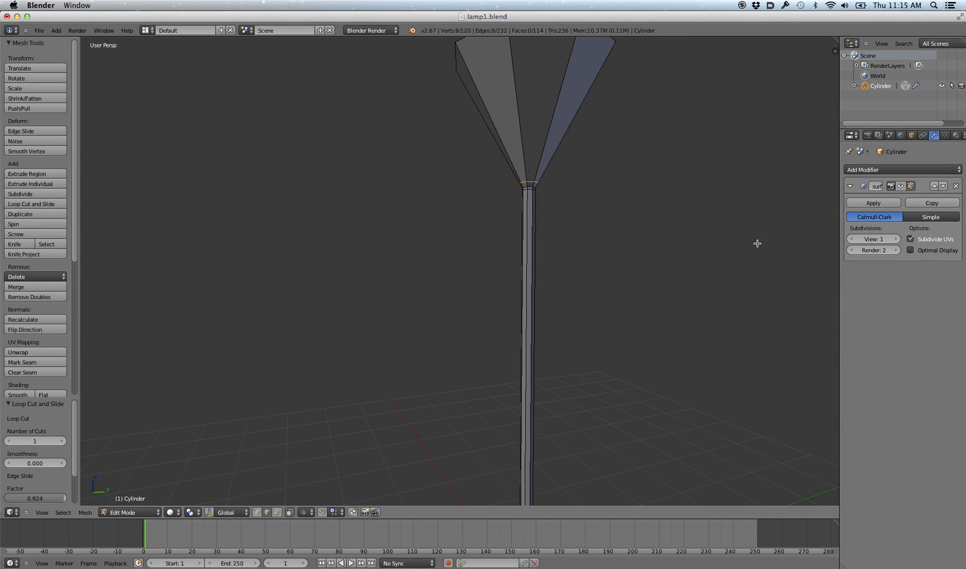
- Return the lamp to Object Mode, turn on the Subdivision Surface modifier's viewport display and shade the lamp smooth
key("Tab")
left_click(898, 189)
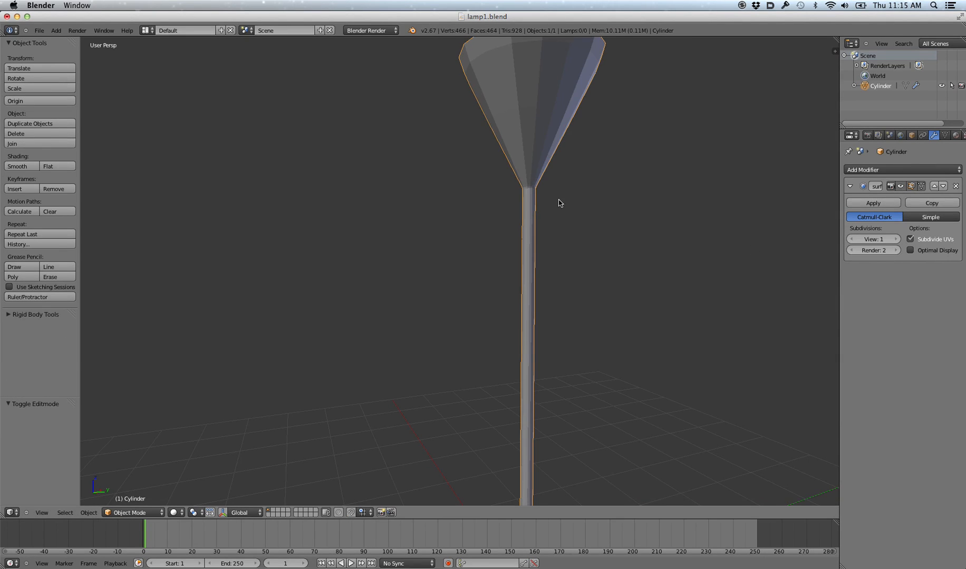
middle_click_drag(559, 198, 558, 238, "shift")
left_click(20, 169)
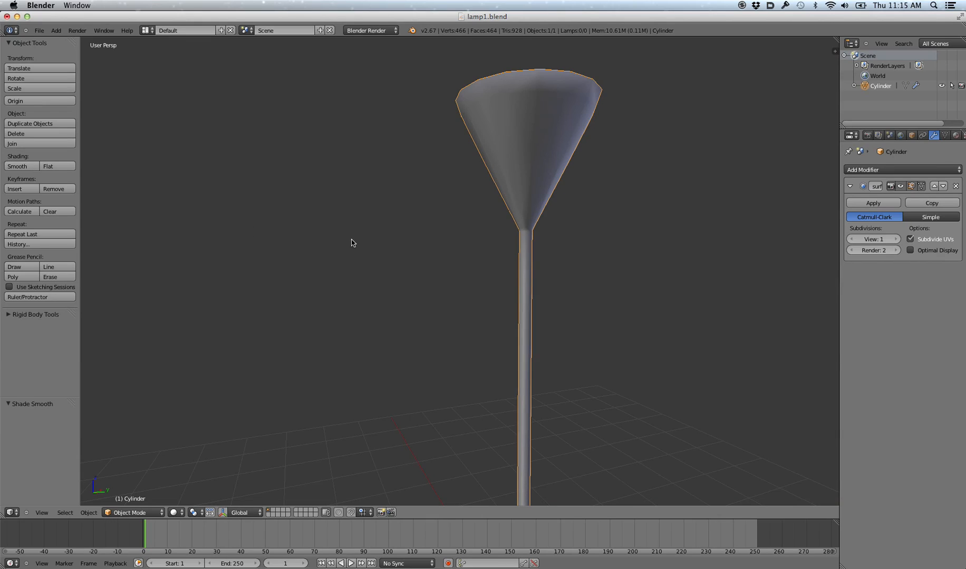
middle_click_drag(462, 187, 455, 212, "shift")
- With the modifier's viewport display off, cut an edge loop around the outside of the shade close to its rim, with a slide factor of -0.953
left_click(900, 186)
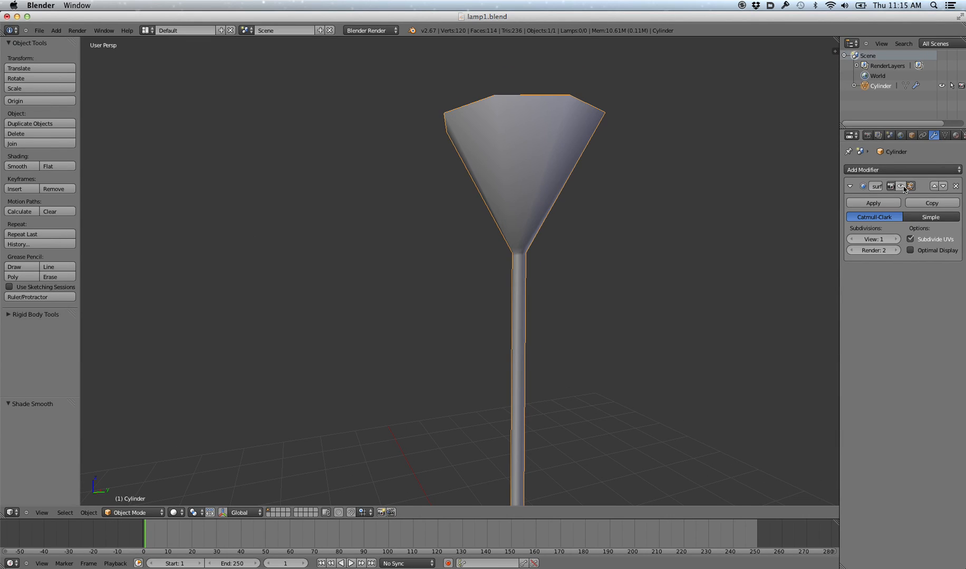
key("Tab")
middle_click_drag(535, 138, 511, 207, "shift")
scroll(511, 207, "up", 2)
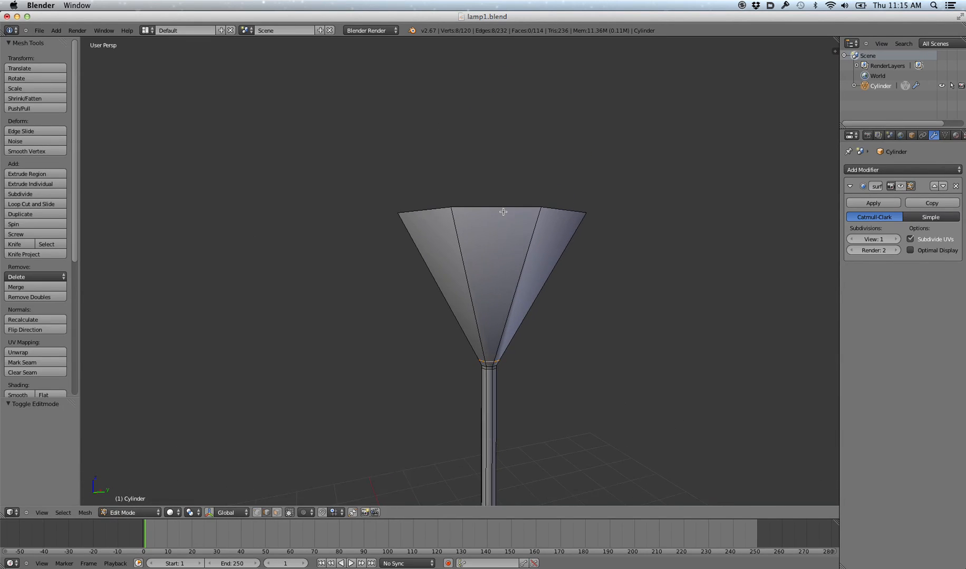
key("ctrl+r")
left_click(520, 286)
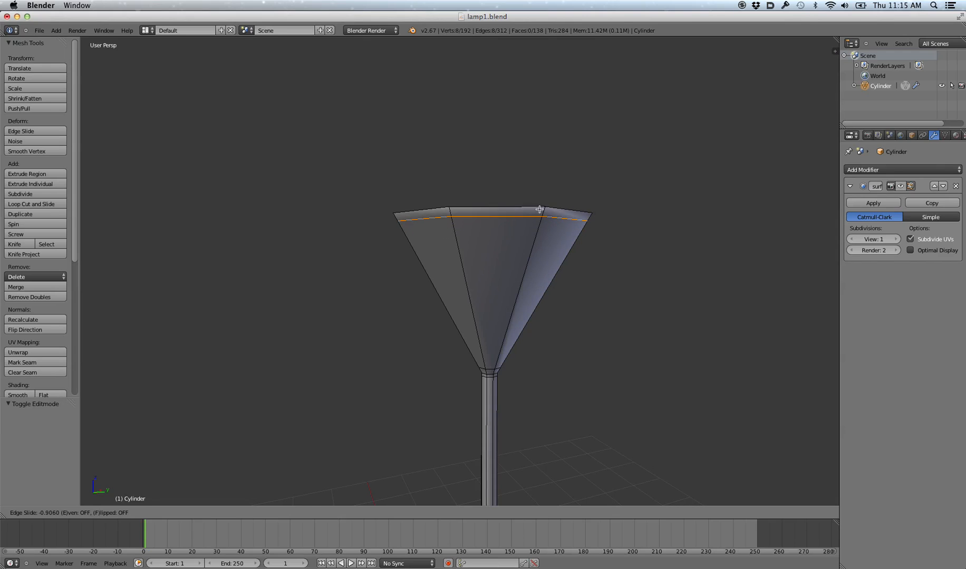
left_click(532, 209)
- Cut an edge loop around the inside of the lamp's shade and slide it up close to the rim
middle_click_drag(532, 208, 516, 291)
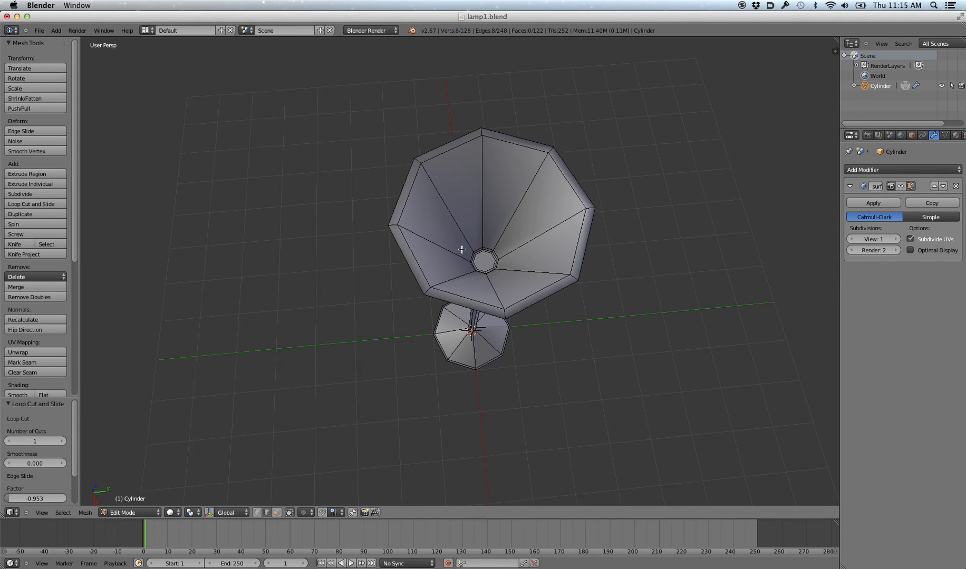
key("ctrl+r")
left_click(485, 211)
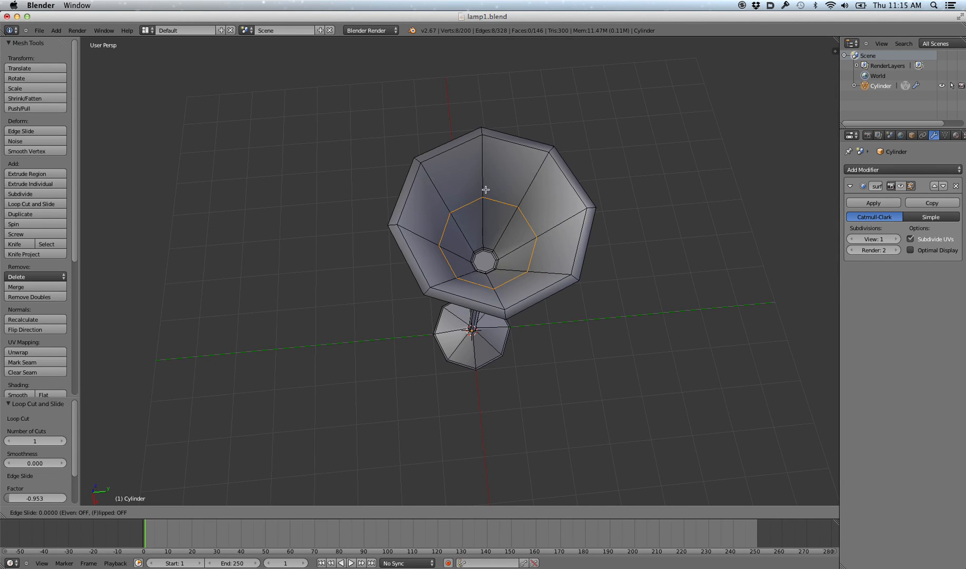
left_click(491, 143)
middle_click_drag(491, 143, 483, 156)
- Turn the modifier's viewport display back on for the lamp in Object Mode and save lamp1.blend over the existing file
key("Tab")
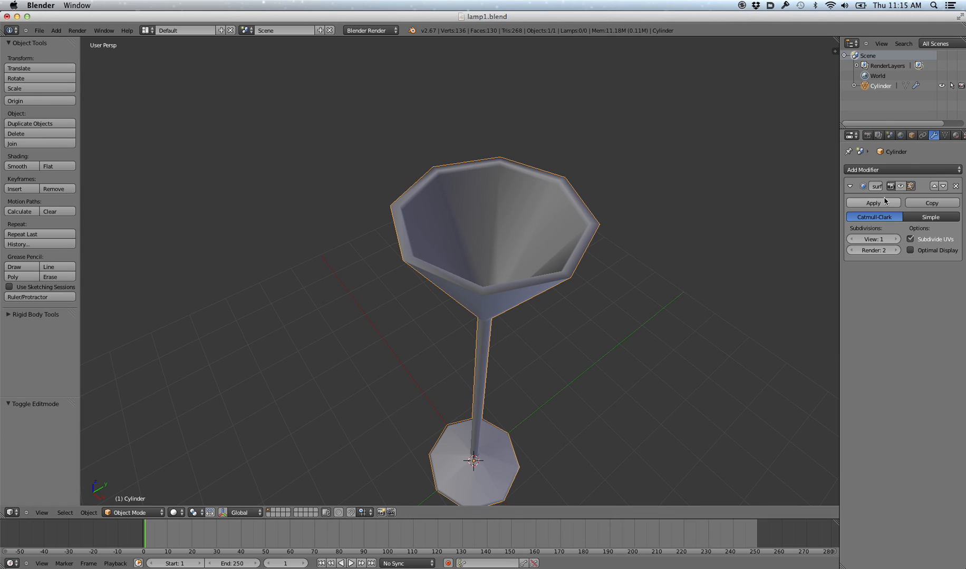
left_click(901, 186)
middle_click_drag(560, 259, 477, 328)
key("ctrl+s")
left_click(478, 327)
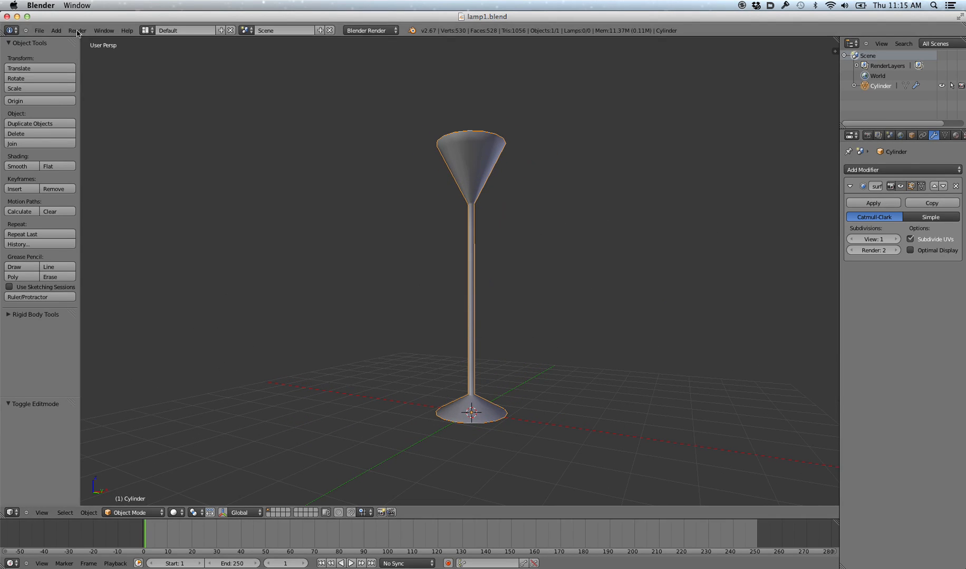
- Export the lamp to the obj folder as lamp1.obj in Wavefront format
left_click(39, 30)
mouse_move(100, 195)
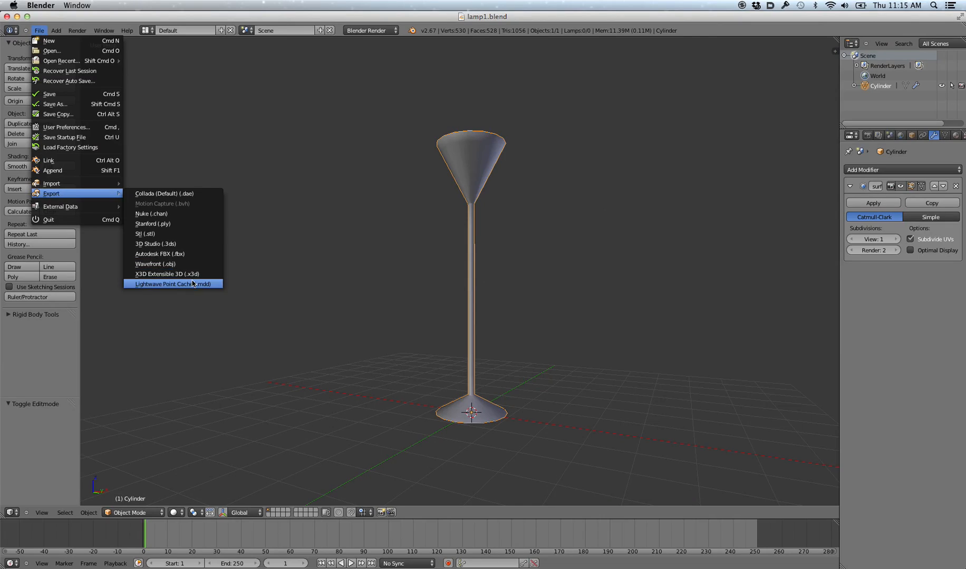
left_click(193, 264)
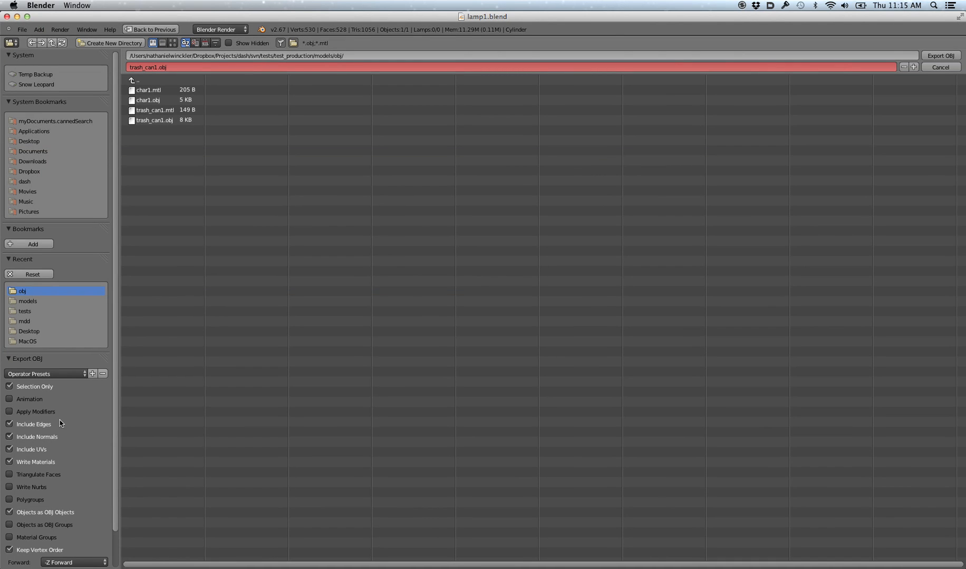
scroll(71, 493, "down", 2)
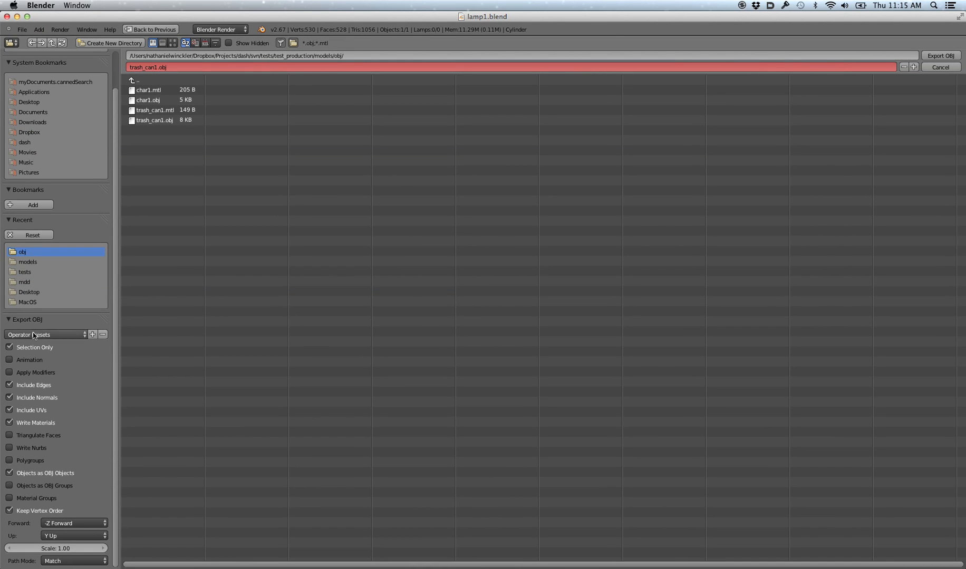
left_click(168, 68)
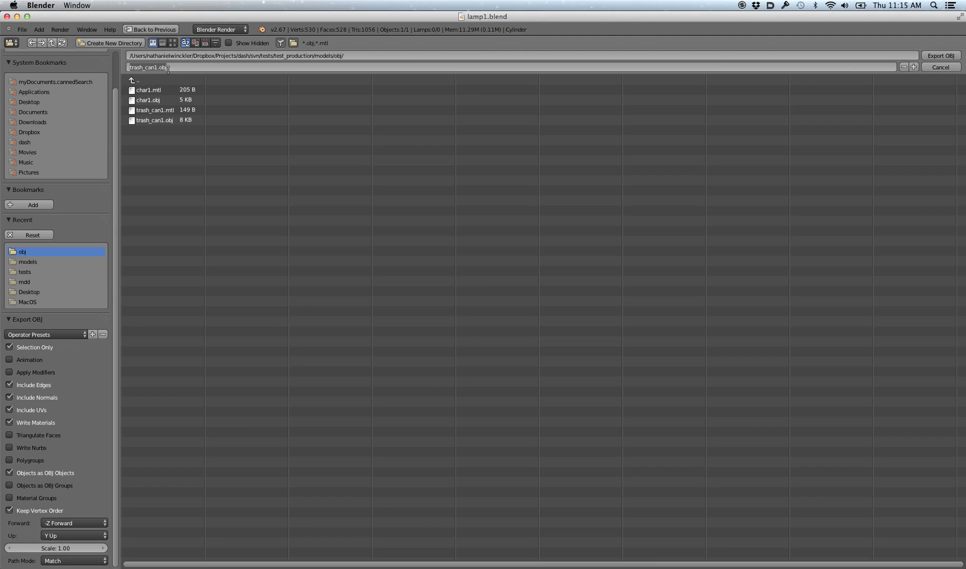
type("lamp1")
key("Return")
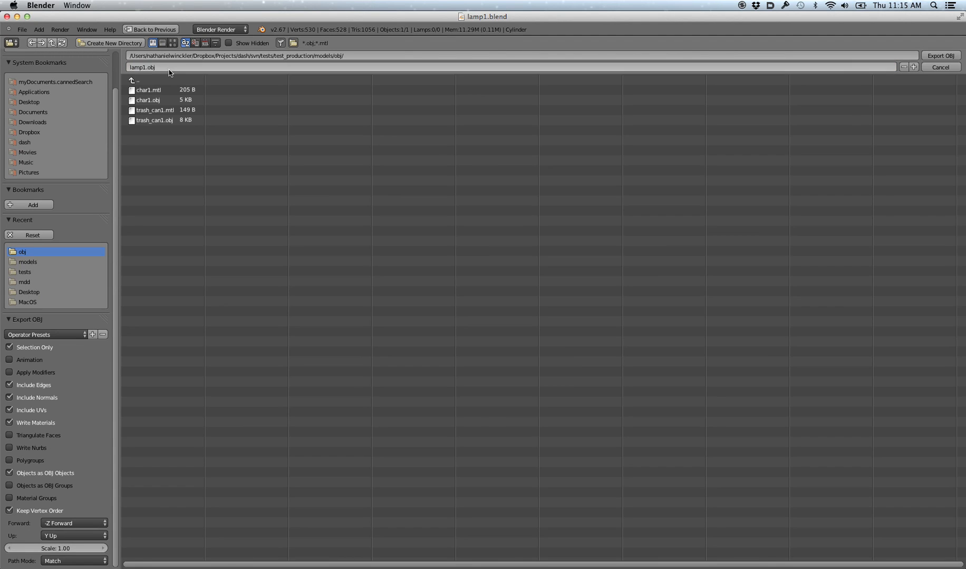
- Open the recent file chair1.blend and leave the chair in Object Mode
left_click(39, 30)
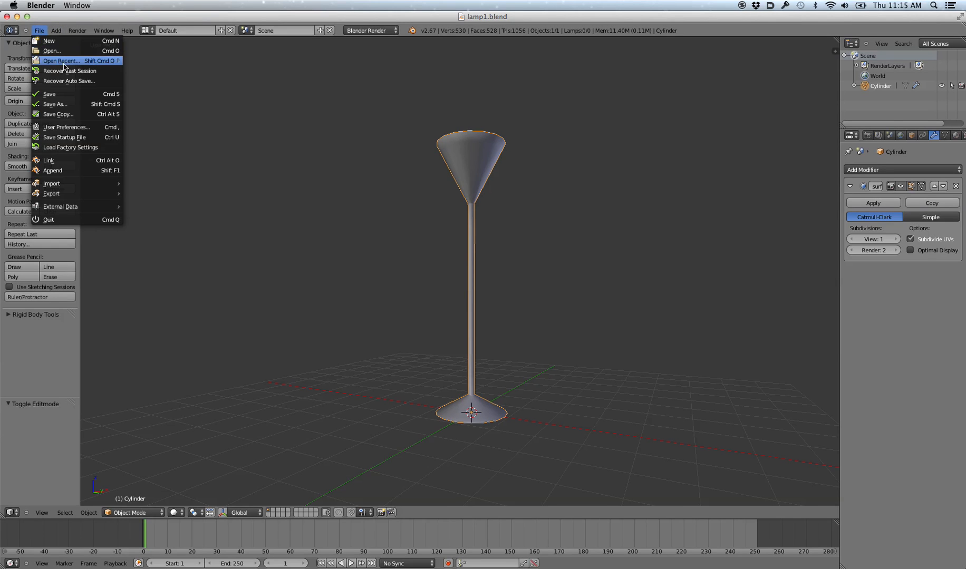
mouse_move(60, 60)
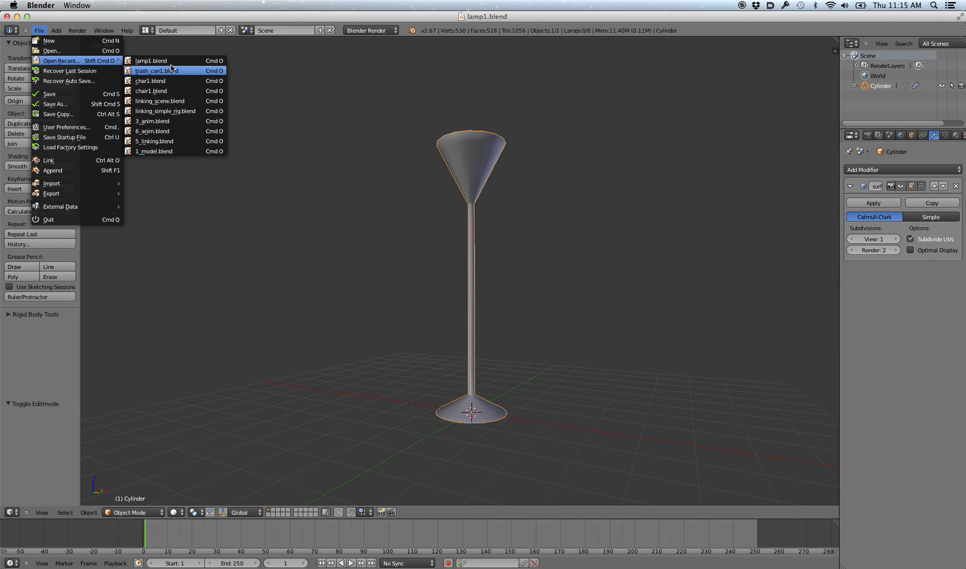
left_click(177, 91)
middle_click_drag(356, 312, 397, 303)
key("Tab")
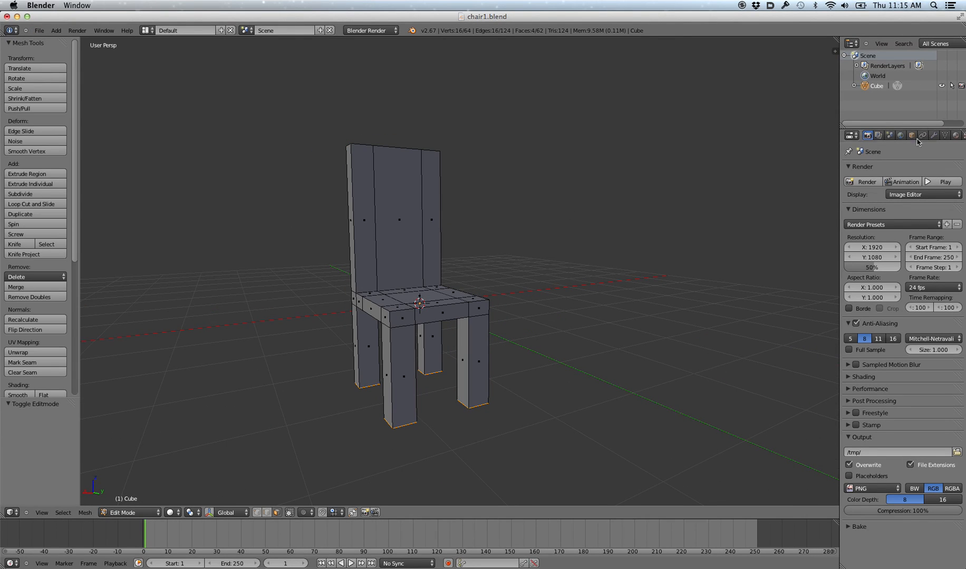
key("Tab")
- Add a Subdivision Surface modifier with 2 view subdivisions to the chair and shade it smooth
left_click(933, 135)
left_click(912, 170)
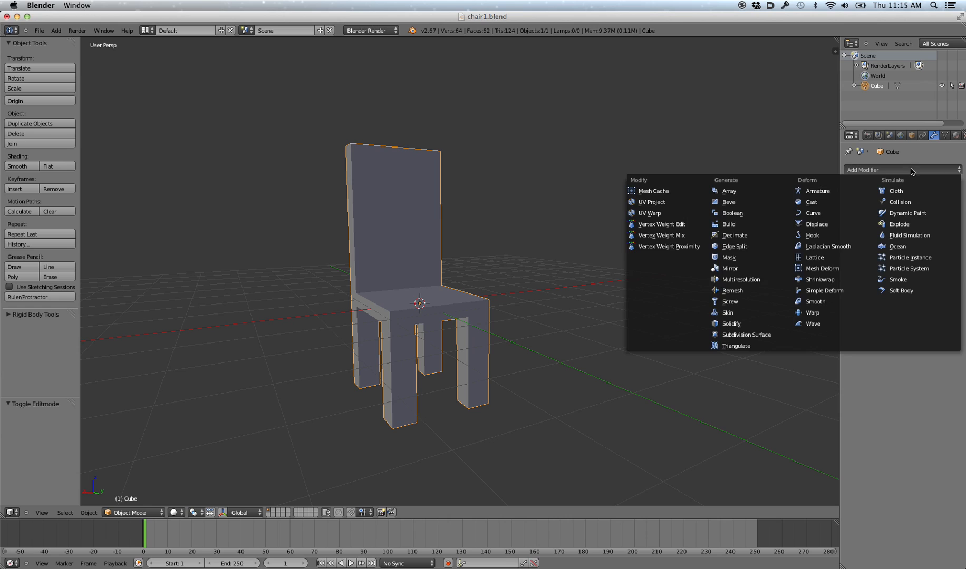
left_click(746, 335)
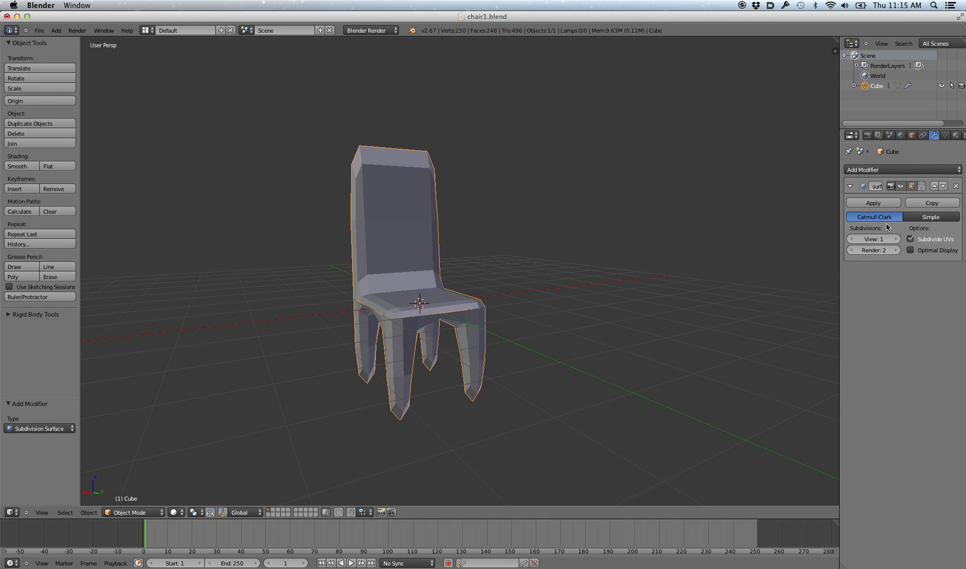
left_click(896, 239)
left_click(17, 166)
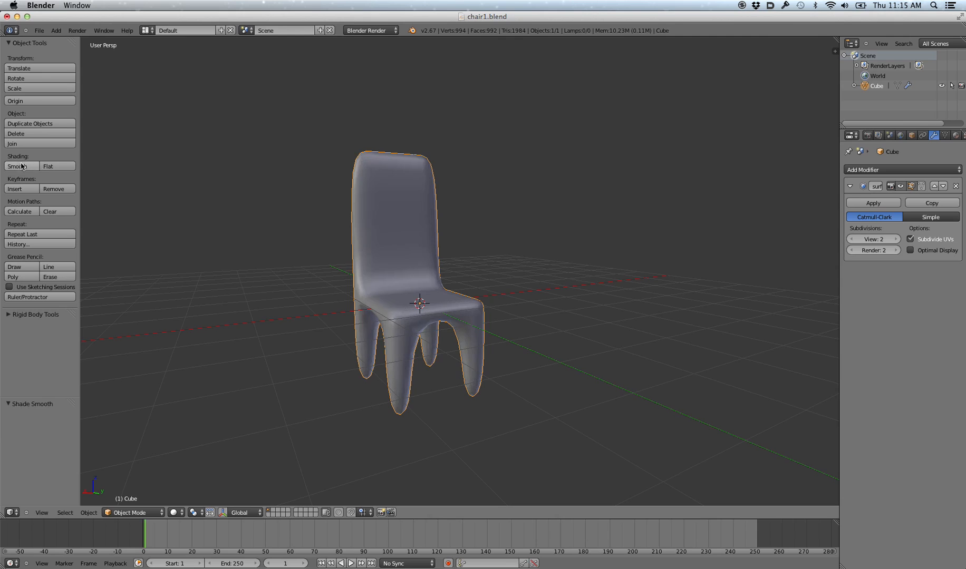
- Cut an edge loop around the chair's near front leg with a slide factor of -0.705, and move it down 0.861 along Z
middle_click_drag(400, 273, 459, 274)
key("Tab")
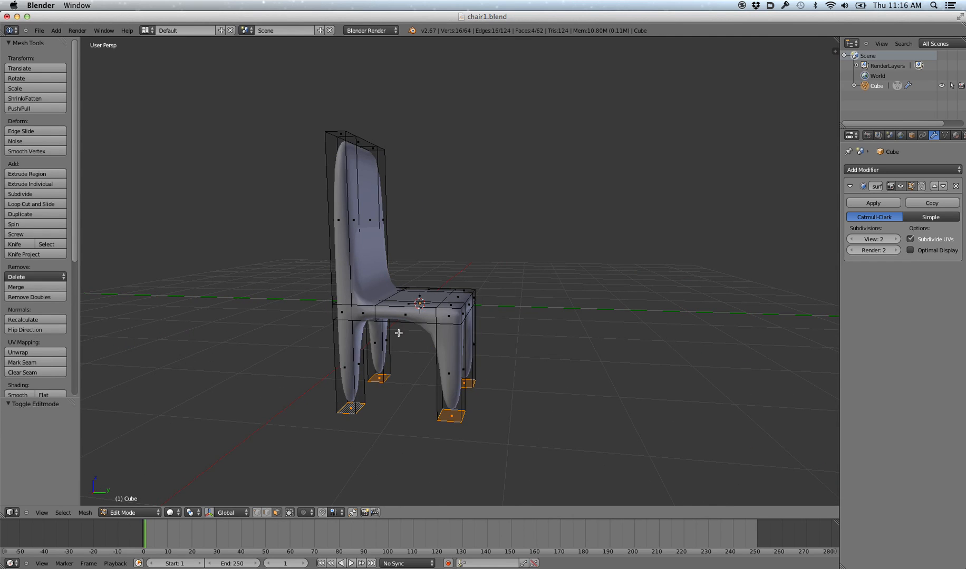
middle_click_drag(398, 333, 483, 339)
key("ctrl+r")
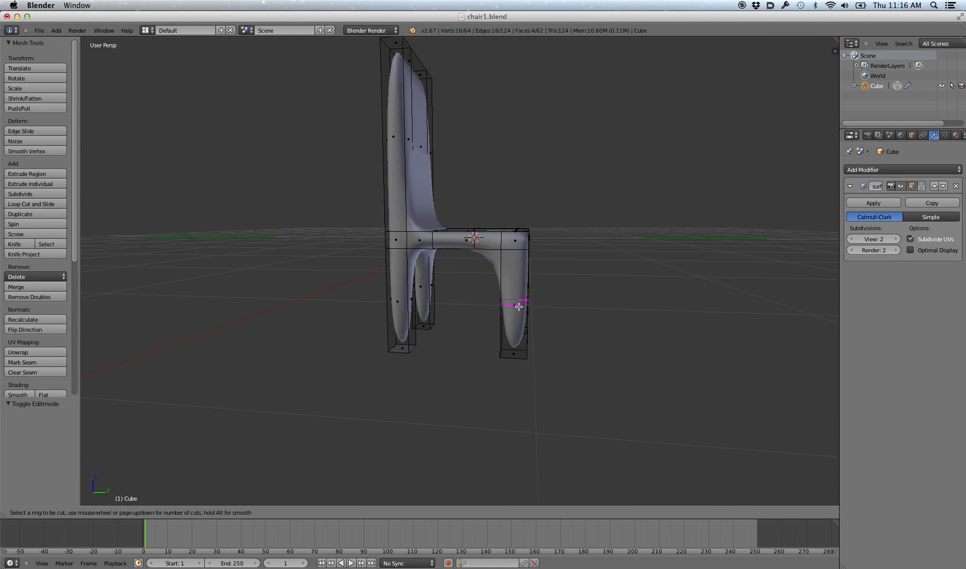
left_click(527, 301)
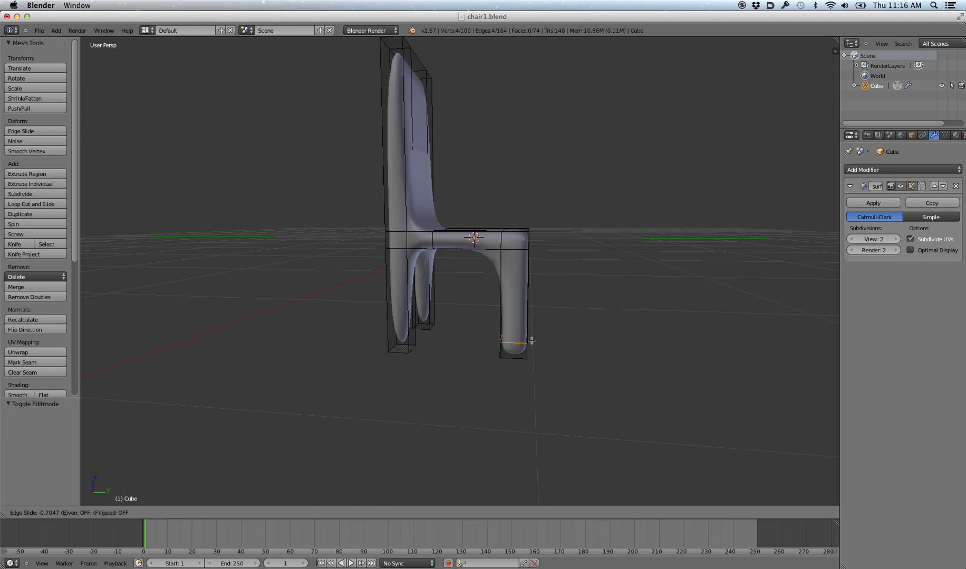
left_click(531, 341)
key("g")
key("z")
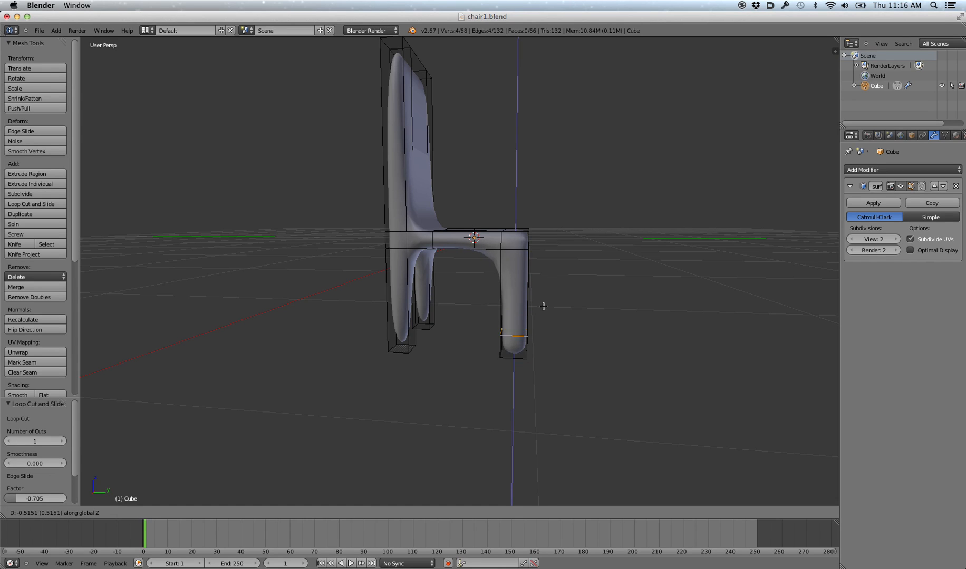
left_click(539, 325)
- Cut an edge loop around the chair's near rear leg and slide it to the foot with a factor of -0.963
key("ctrl+r")
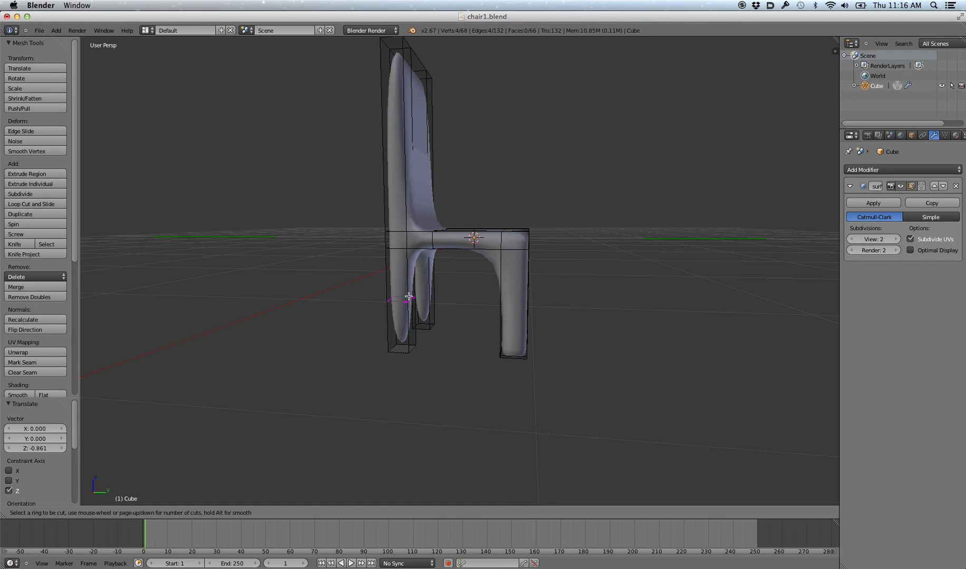
left_click(410, 291)
left_click(413, 348)
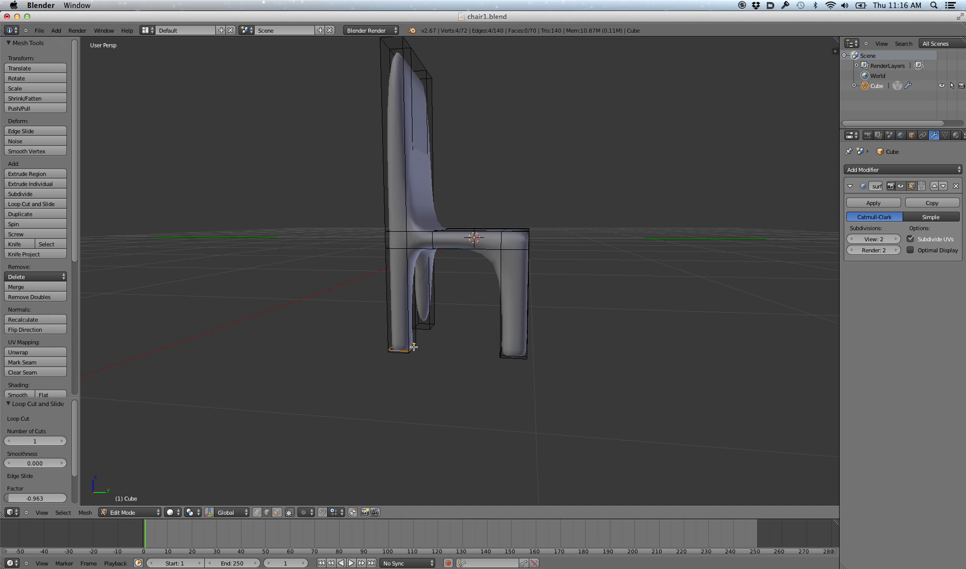
- Cut edge loops around the far rear leg and the remaining front leg, sliding them to the feet with factors of -0.890 and -0.945
key("ctrl+r")
left_click(435, 282)
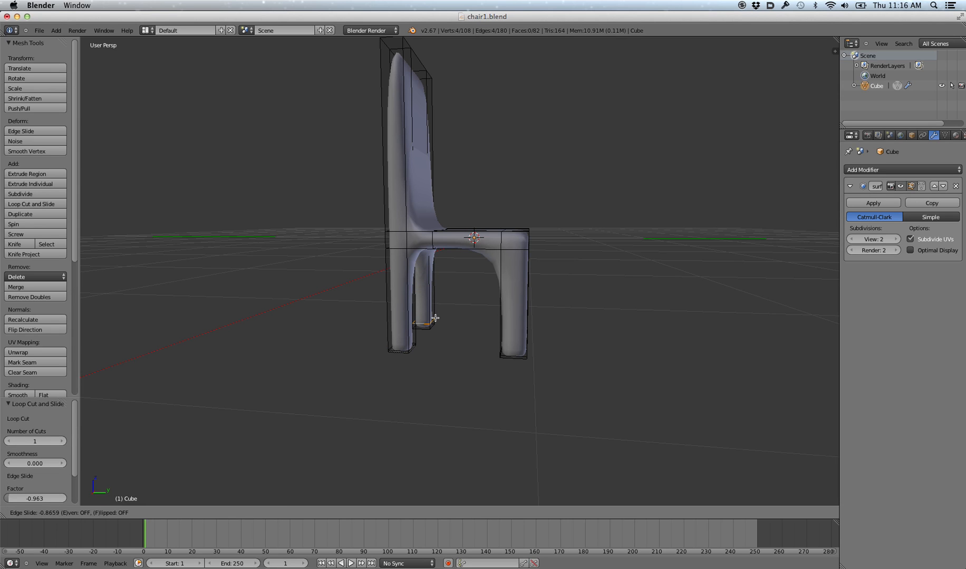
left_click(435, 319)
middle_click_drag(466, 300, 369, 312)
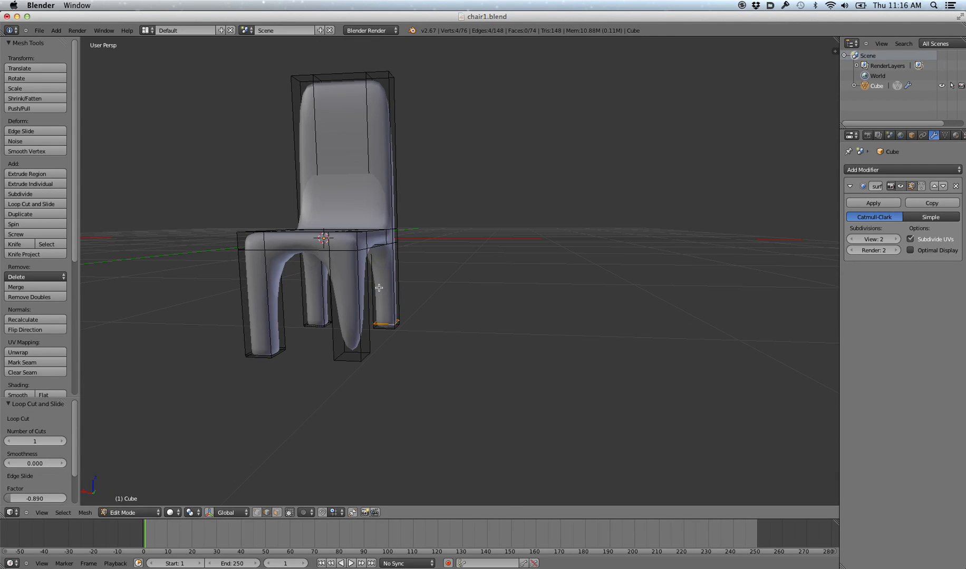
key("ctrl+r")
left_click(365, 311)
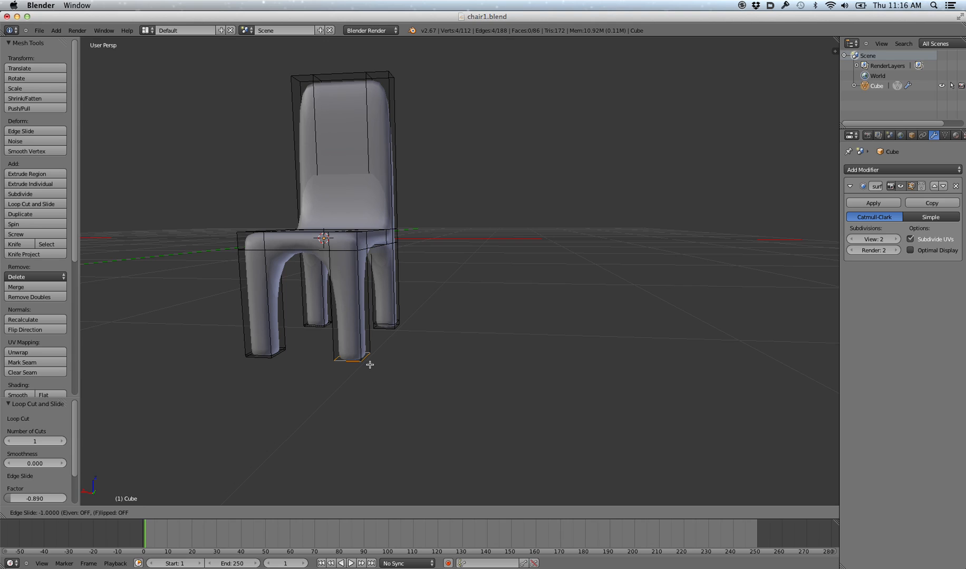
left_click(371, 360)
- Cut an edge loop near the top of each front leg just below the seat, with slide factors of 0.930 and 0.935
key("ctrl+r")
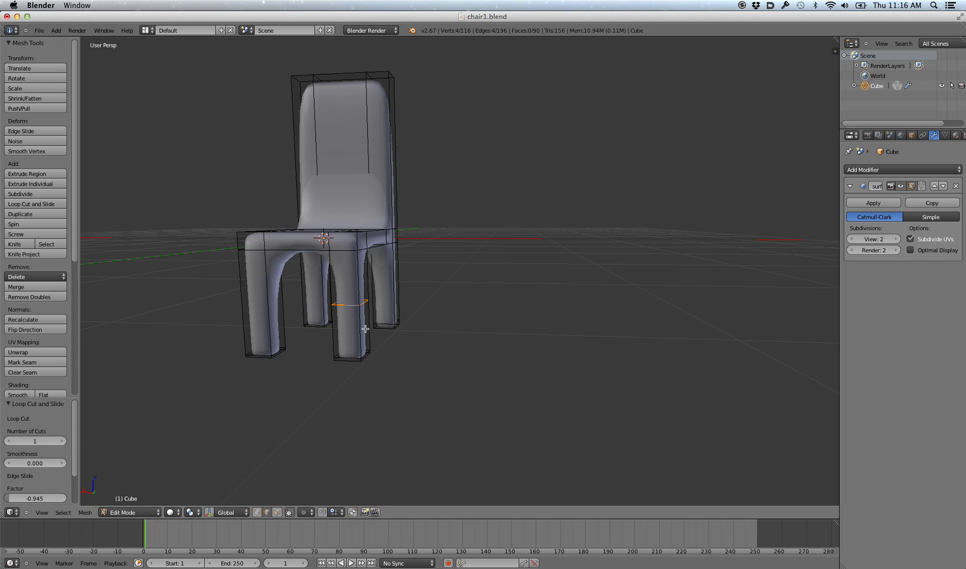
left_click(366, 289)
left_click(364, 282)
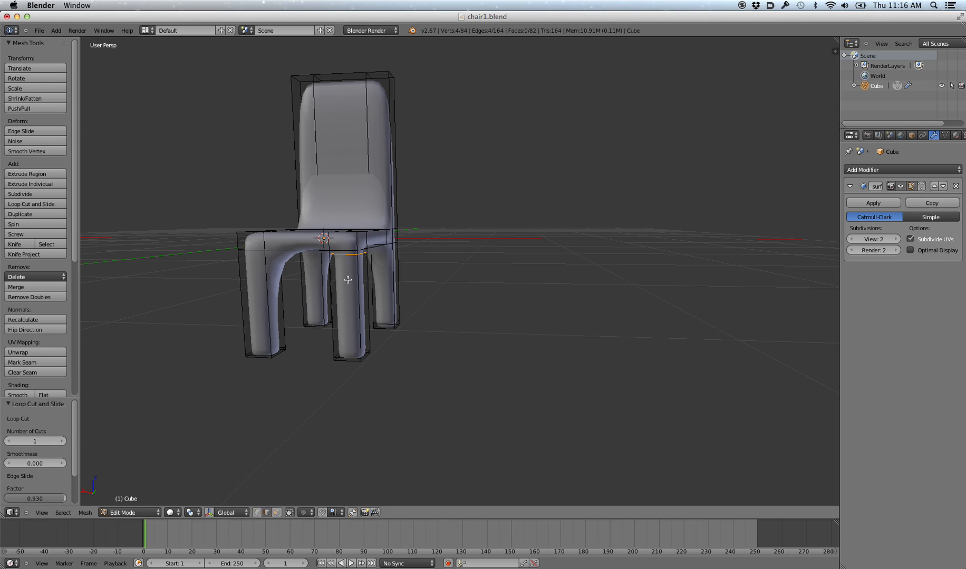
key("ctrl+r")
left_click(266, 280)
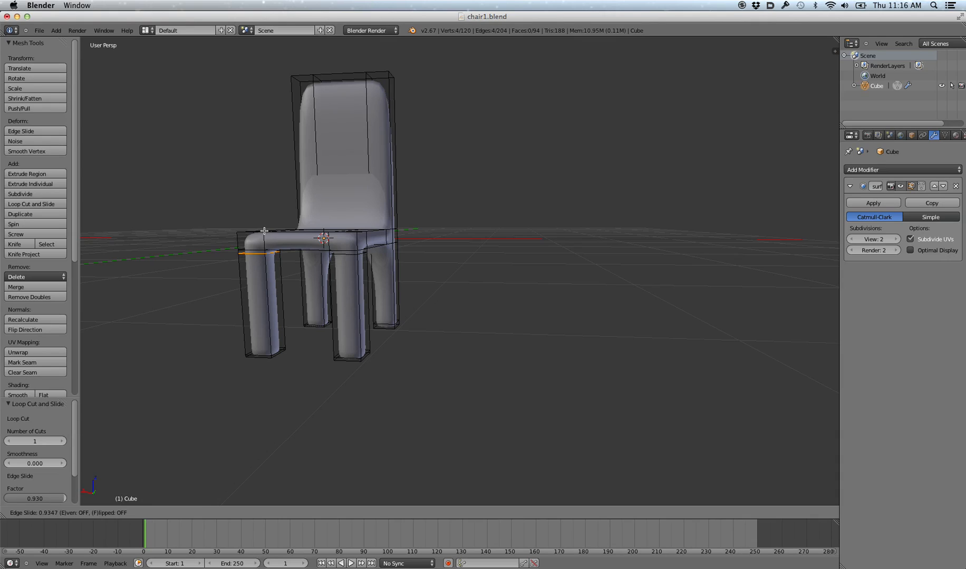
left_click(266, 239)
- Cut an edge loop near the top of each rear leg just below the seat, with slide factors of 0.974 and 0.852
key("ctrl+r")
left_click(393, 300)
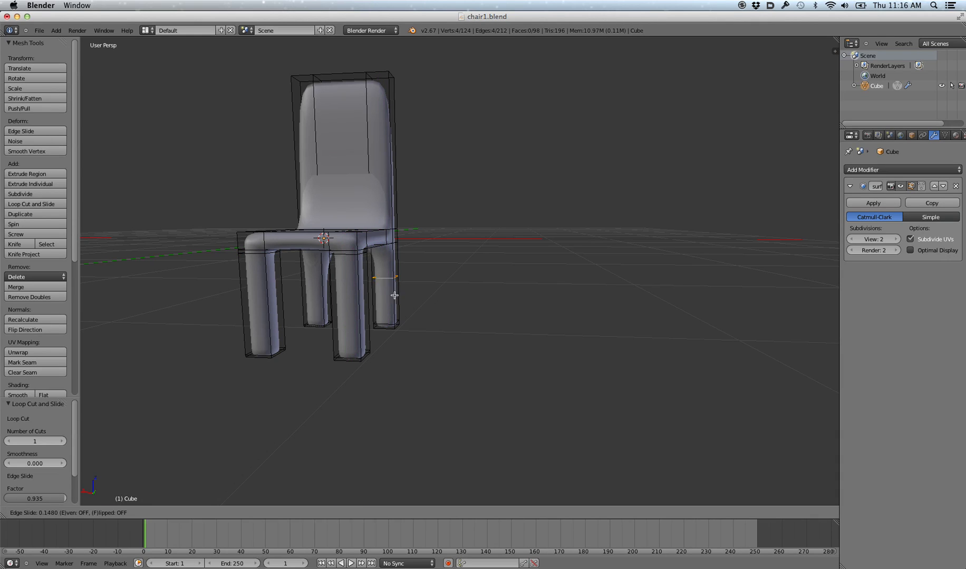
left_click(397, 261)
key("ctrl+r")
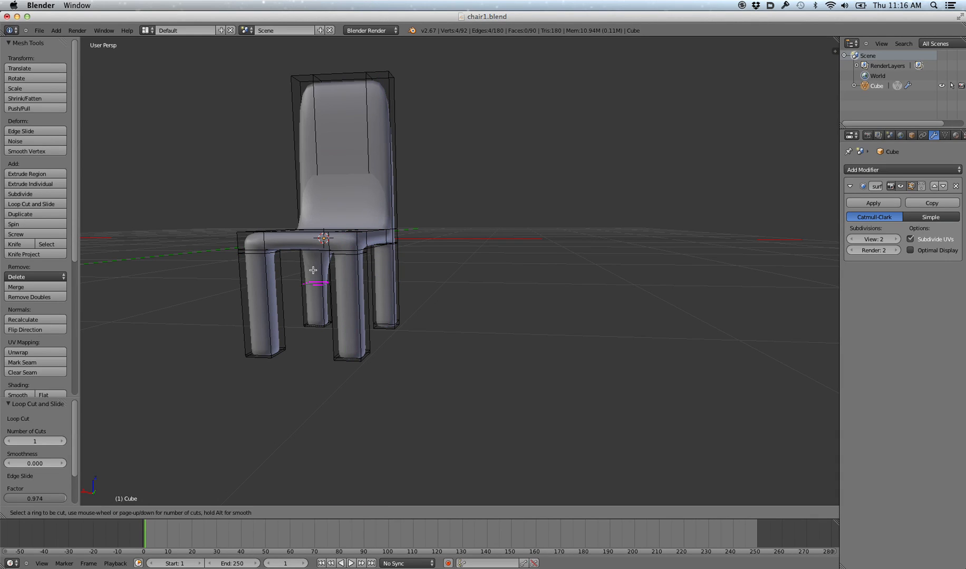
left_click(318, 272)
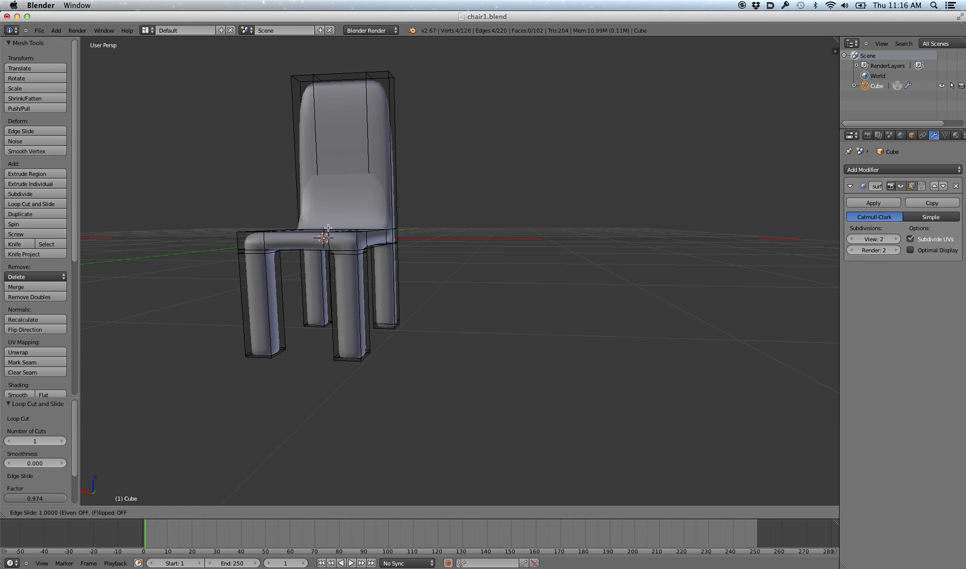
left_click(326, 238)
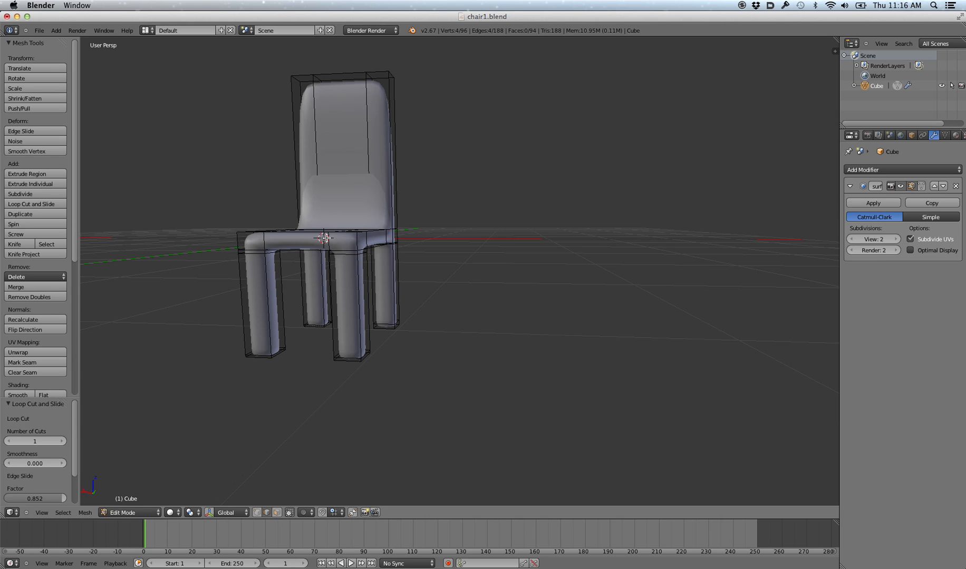
- Move the last rear-leg edge loop up 0.09635 along Z, and select an outer vertical edge of the backrest
middle_click_drag(264, 271, 409, 267)
key("g")
key("z")
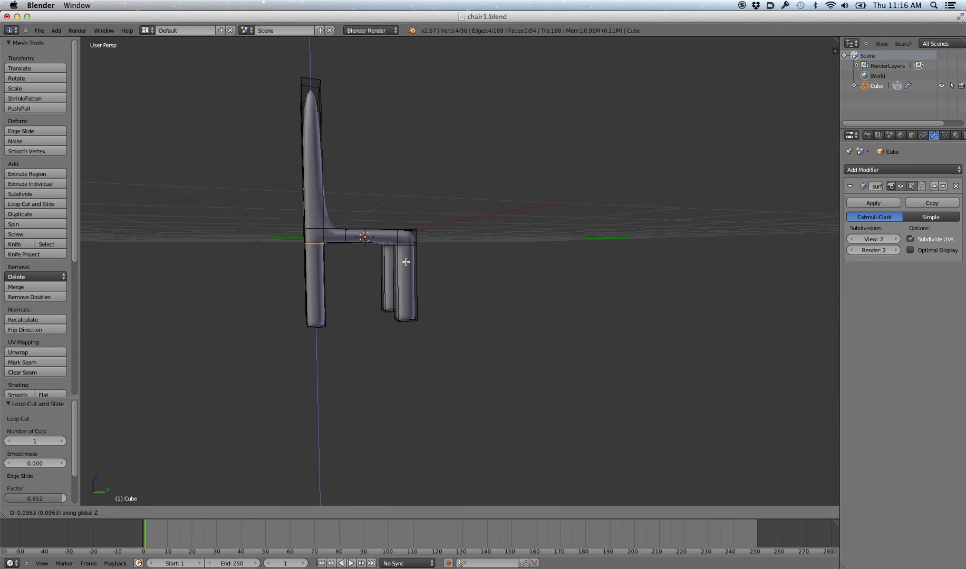
left_click(405, 261)
middle_click_drag(331, 190, 379, 269)
right_click(324, 259)
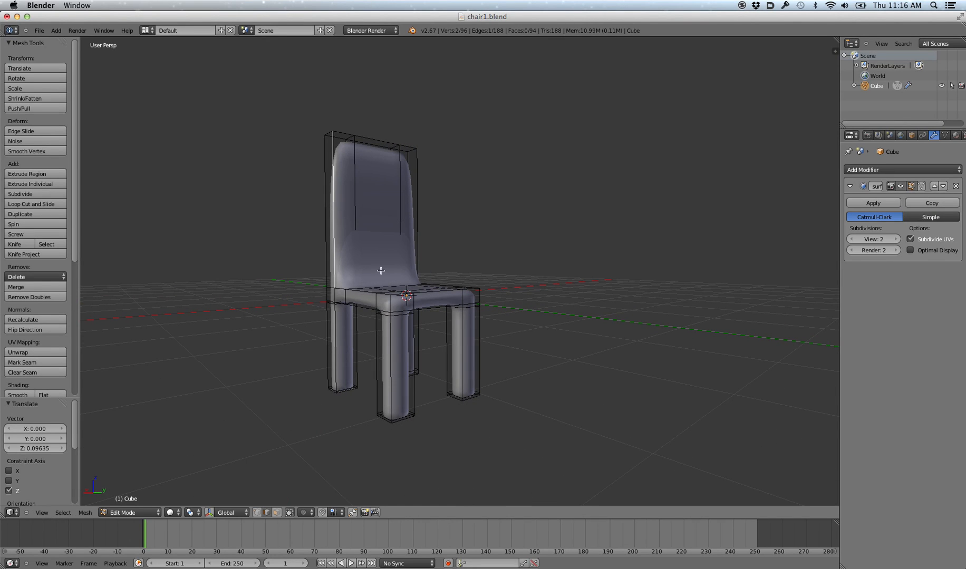
- Add two horizontal loop cuts to the chair's backrest, one slid near its upper edge (factor -0.895), one near the seat, and return to Object Mode
key("ctrl+r")
left_click(343, 199)
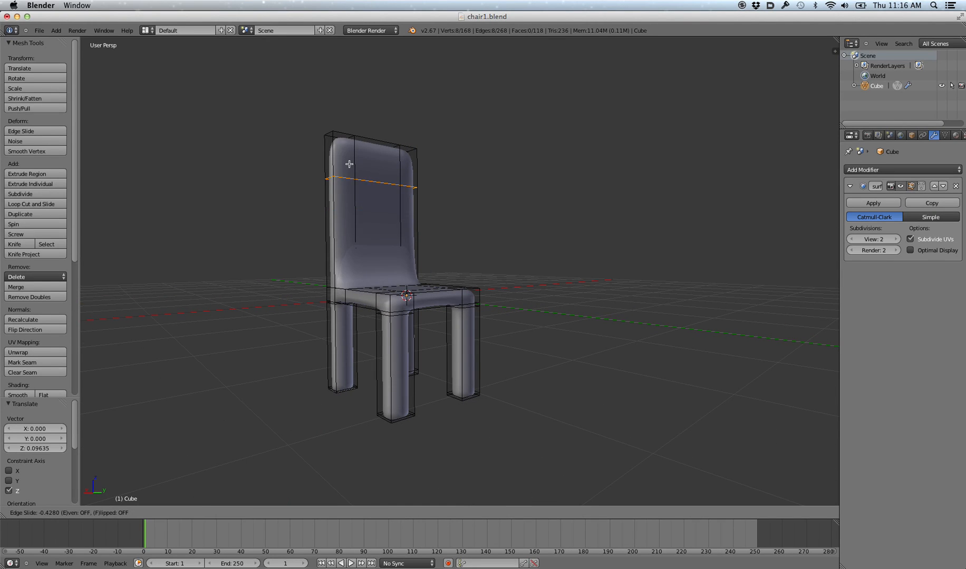
left_click(353, 131)
key("ctrl+r")
left_click(345, 220)
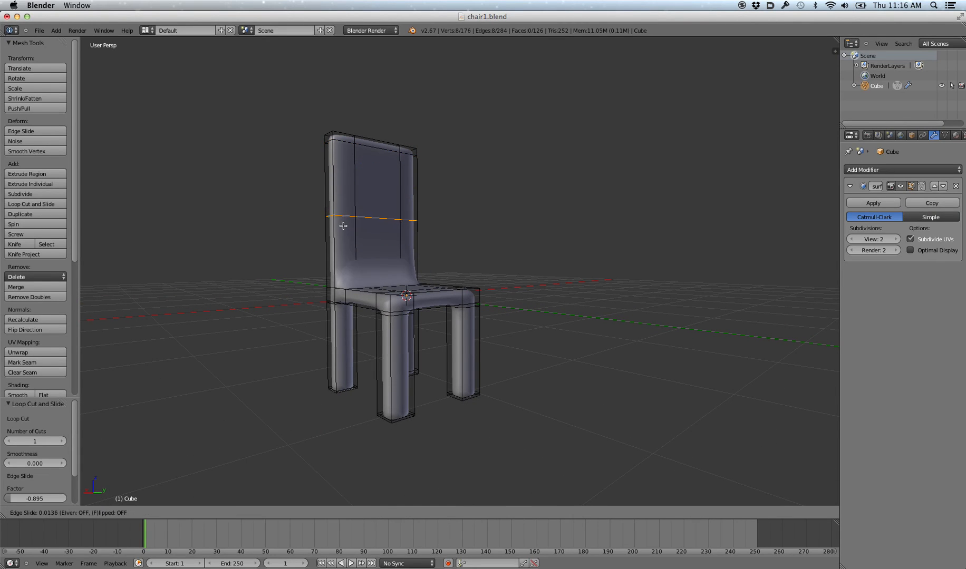
left_click(347, 295)
middle_click_drag(379, 296, 454, 301)
key("Tab")
key("space")
- Export the selected chair as a Wavefront OBJ file named chair1 in the models/obj folder
left_click(39, 30)
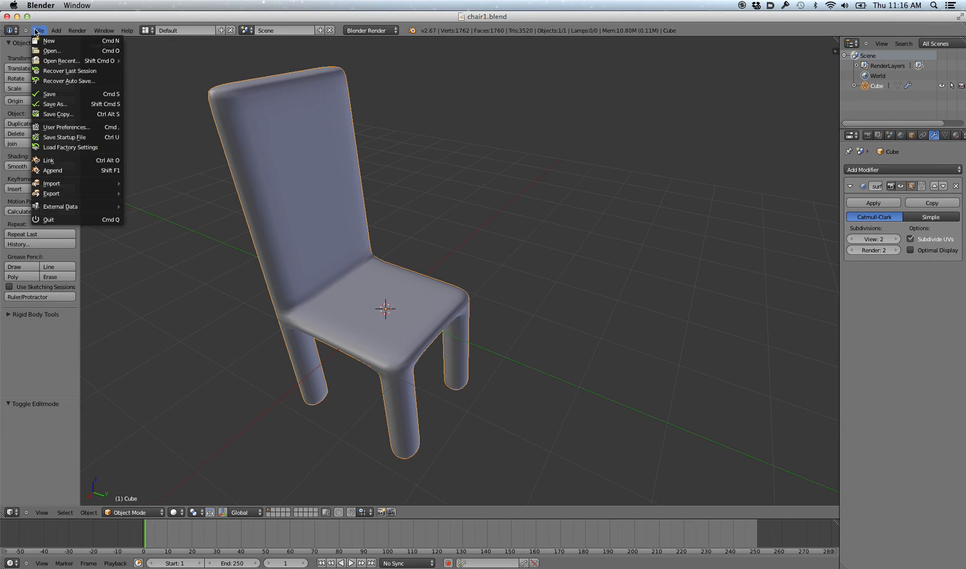
mouse_move(73, 193)
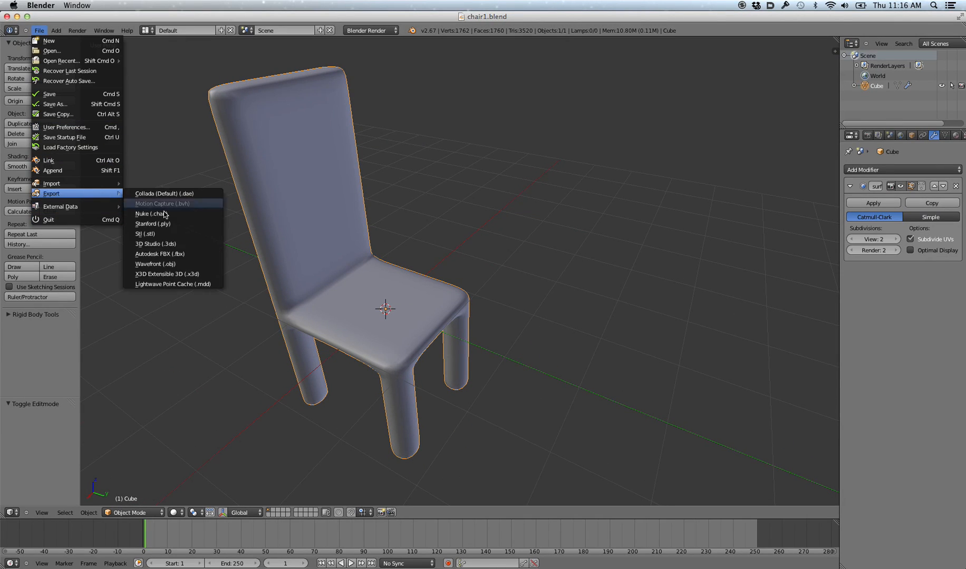
left_click(199, 263)
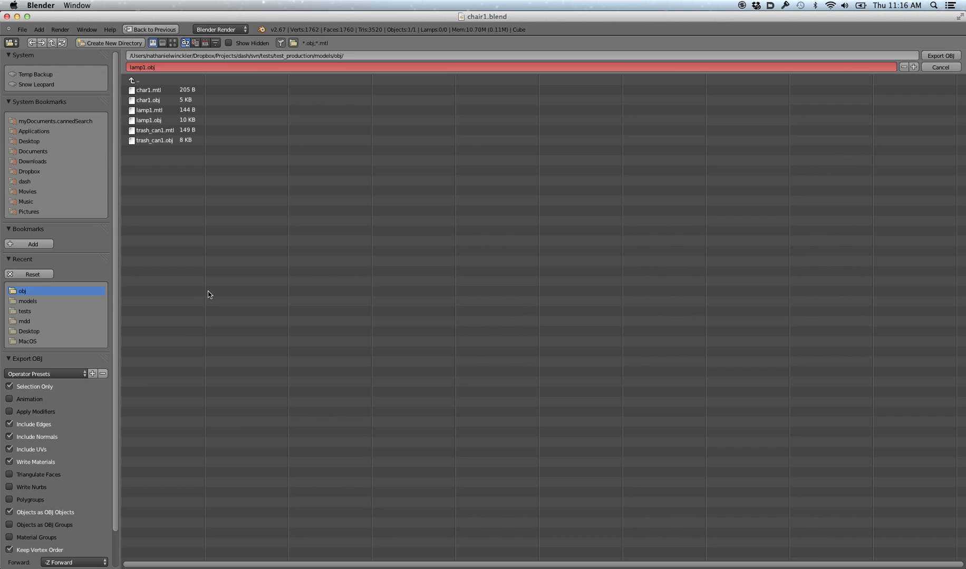
left_click(159, 66)
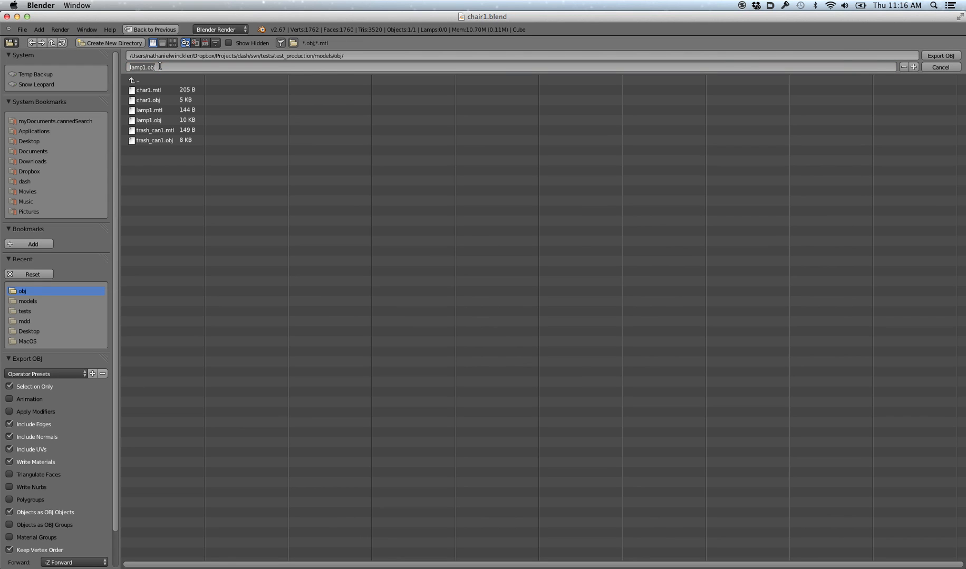
type("chair1")
key("Return")
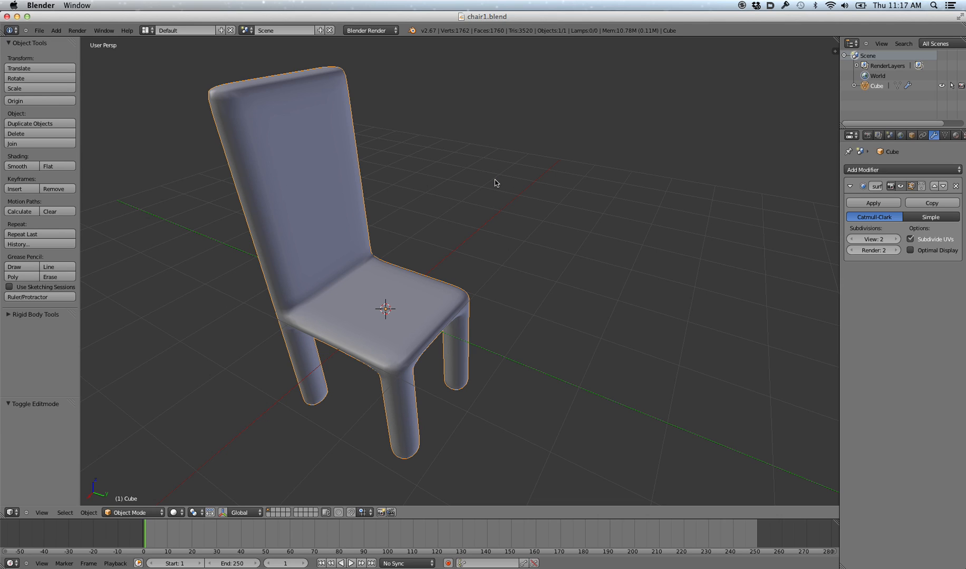
- Open the recent file char1.blend
left_click(39, 31)
mouse_move(68, 60)
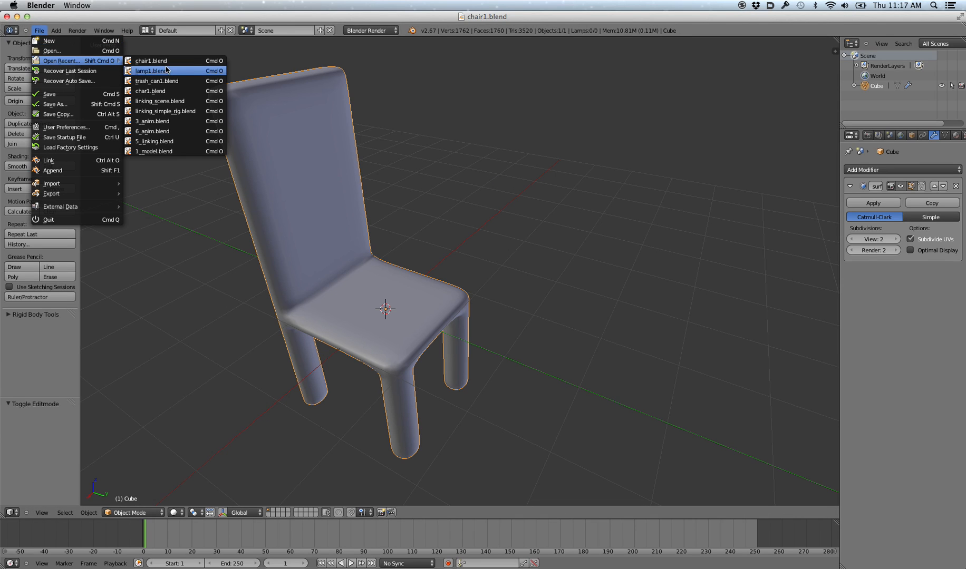
left_click(171, 91)
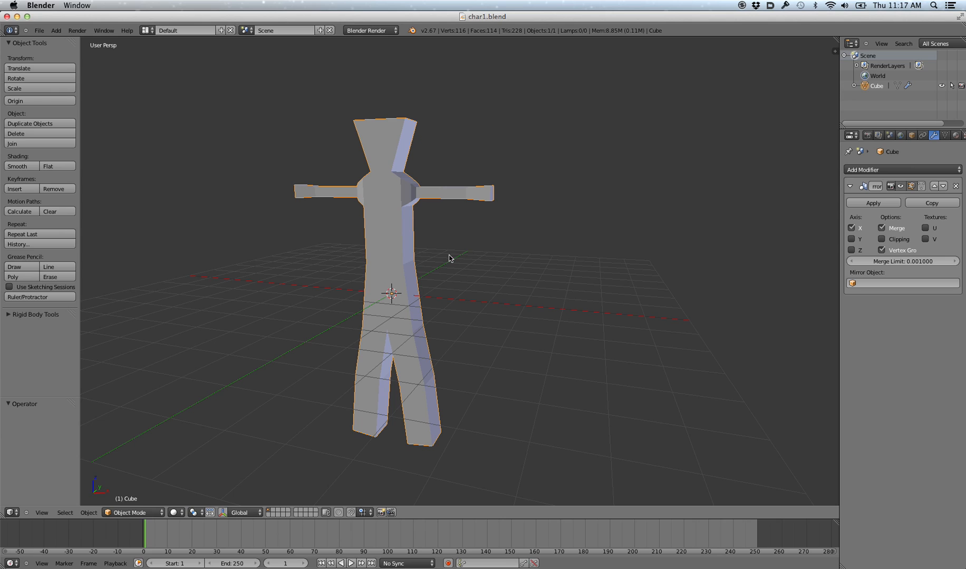
mouse_move(441, 258)
middle_mouse_down()
mouse_move(432, 274)
mouse_move(441, 285)
middle_mouse_up()
key("ctrl+Tab")
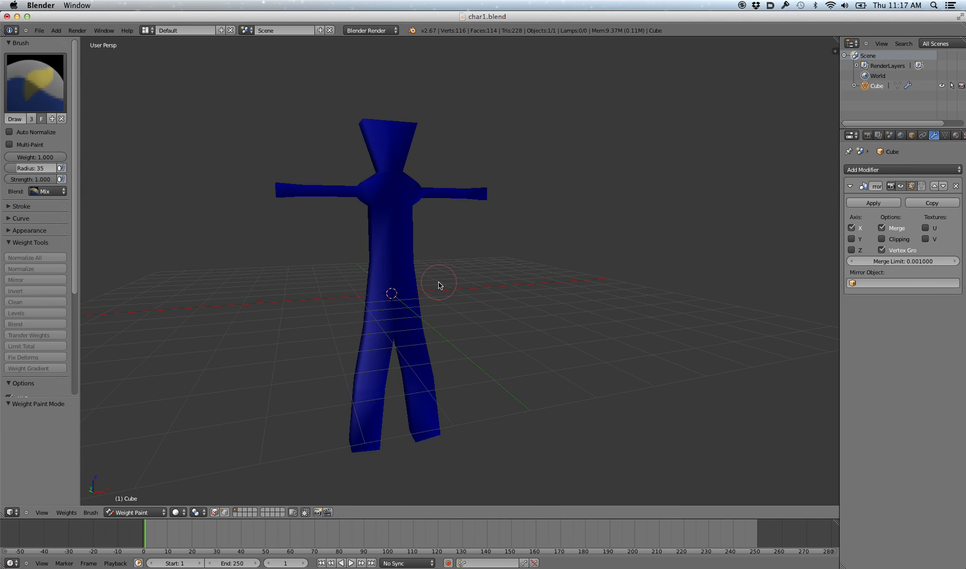
key("ctrl+Tab")
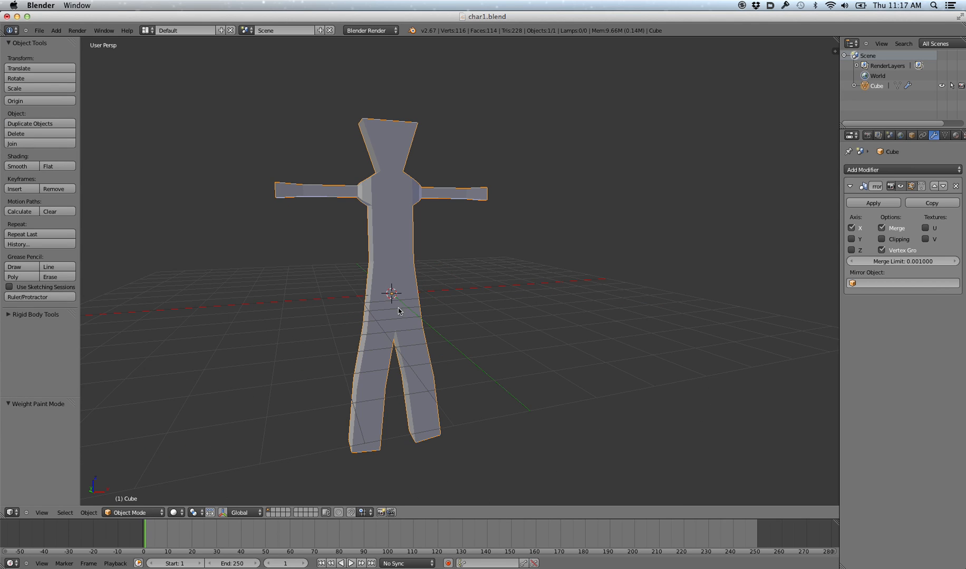
- Add a Human (Meta-Rig) armature to the character scene and switch the viewport to wireframe display
middle_click_drag(398, 308, 373, 305)
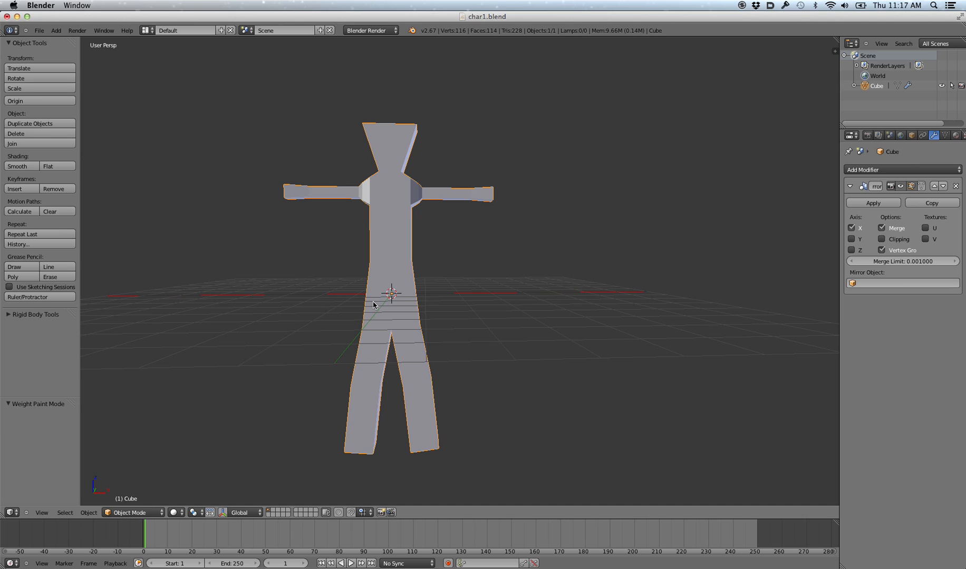
key("shift+a")
mouse_move(370, 329)
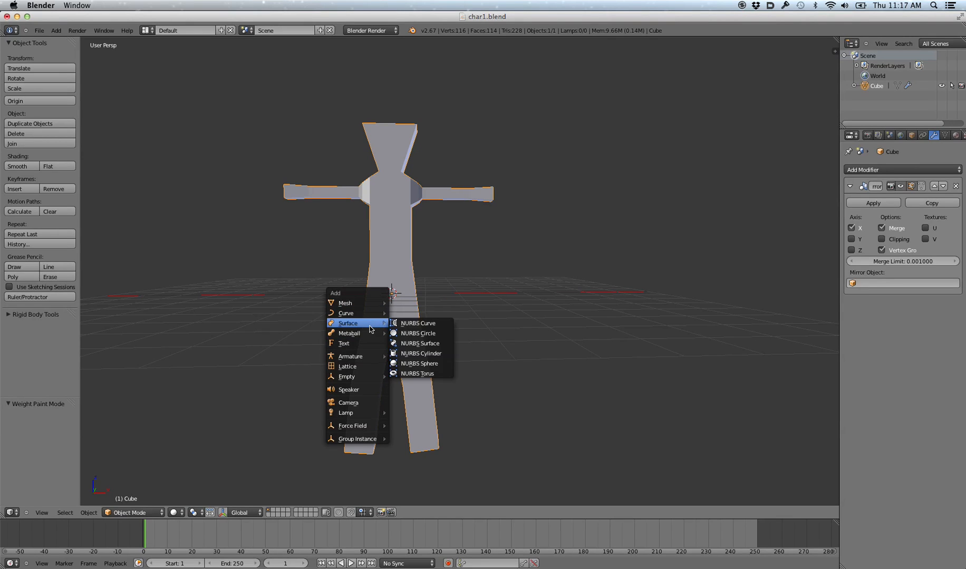
mouse_move(374, 357)
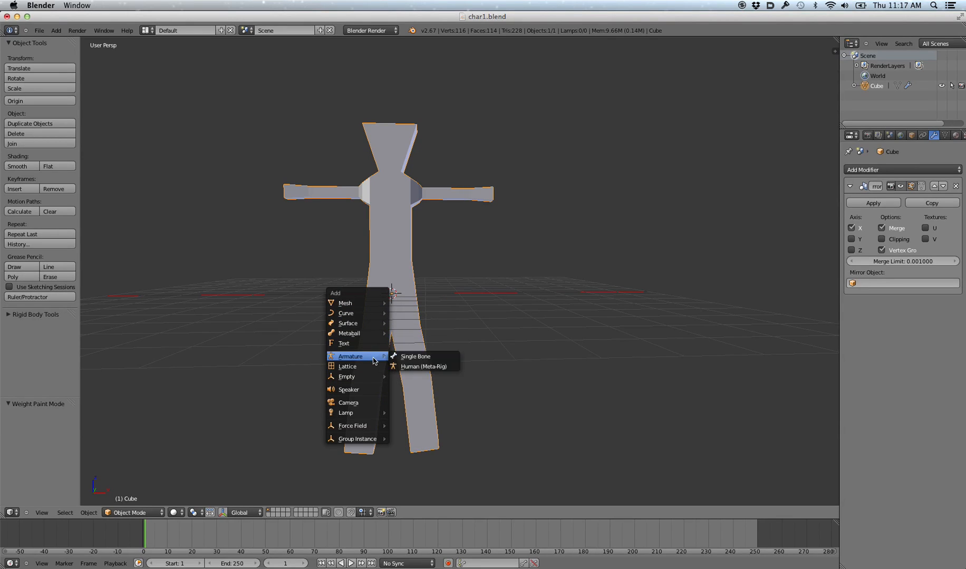
left_click(427, 372)
key("alt+z")
key("z")
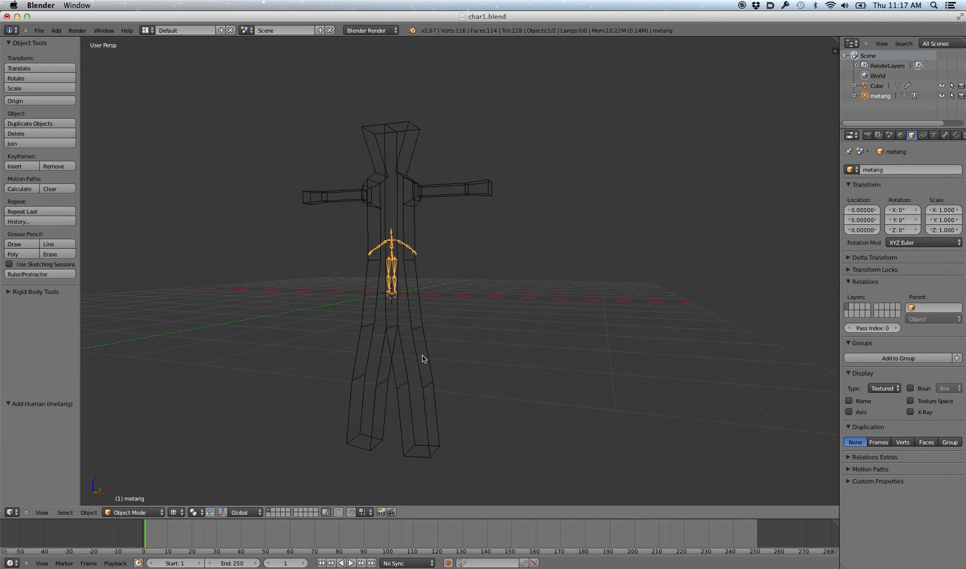
middle_click_drag(408, 263, 487, 280)
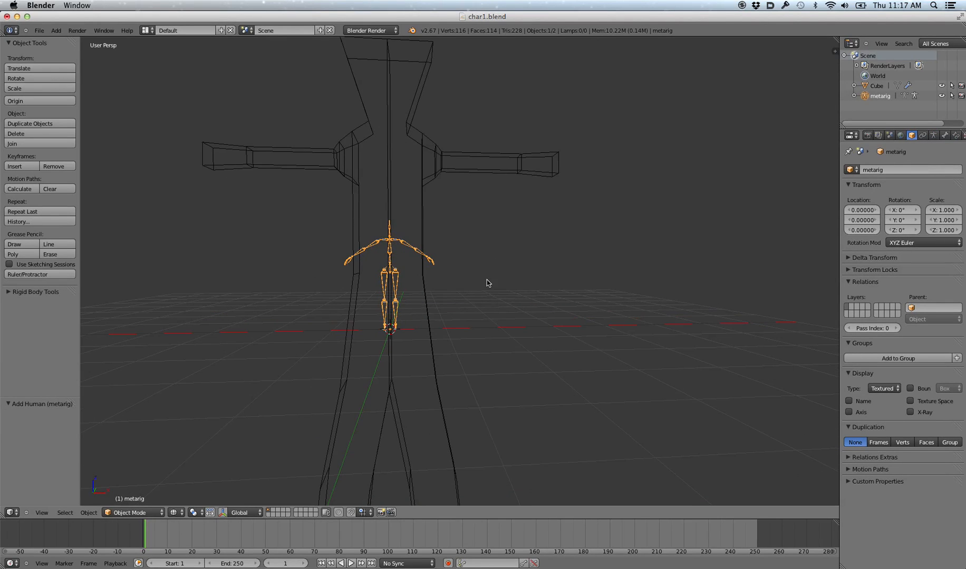
middle_click_drag(405, 226, 387, 258, "shift")
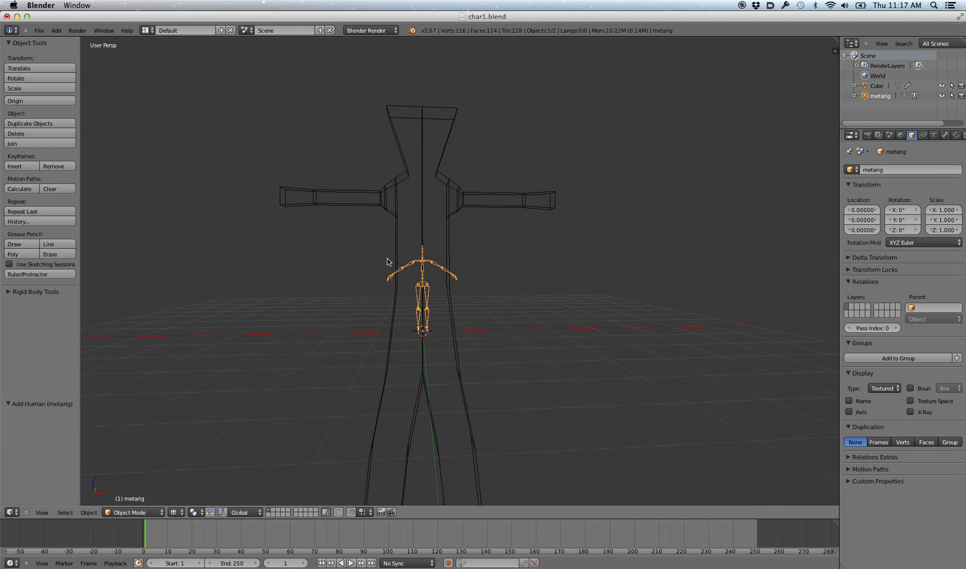
- Search the add-ons in the user preferences for "rigi" to check the Rigify add-on, and close the preferences
key("super+comma")
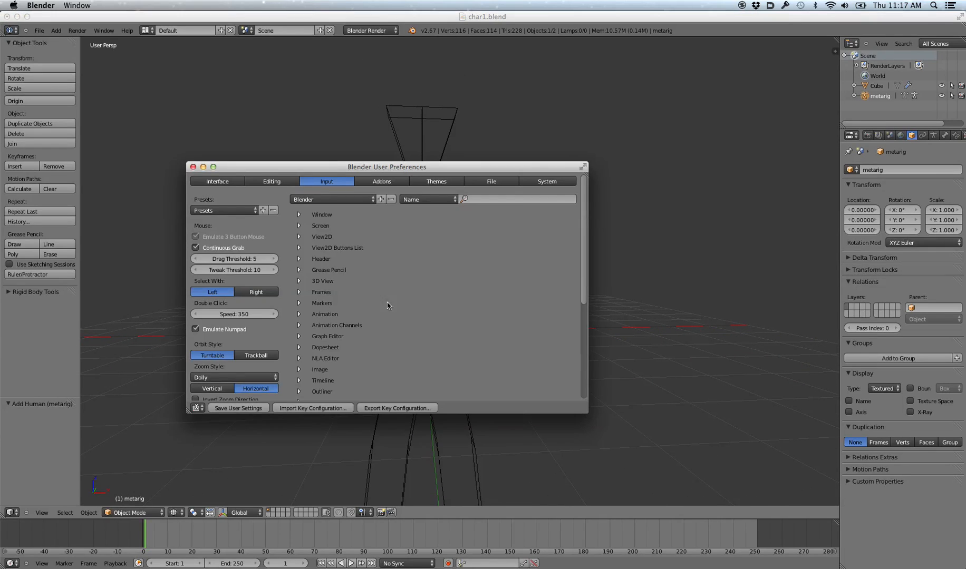
left_click(387, 186)
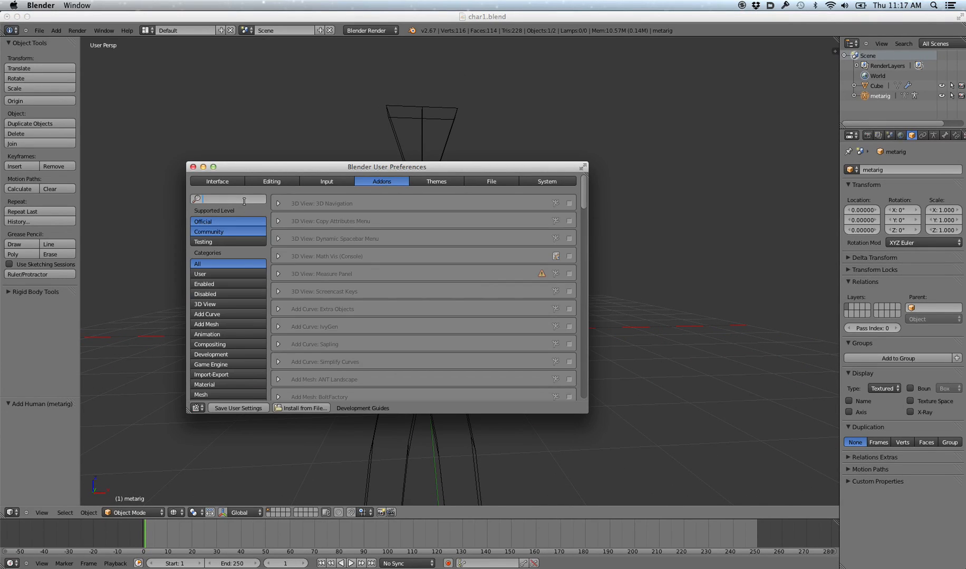
type("rigi")
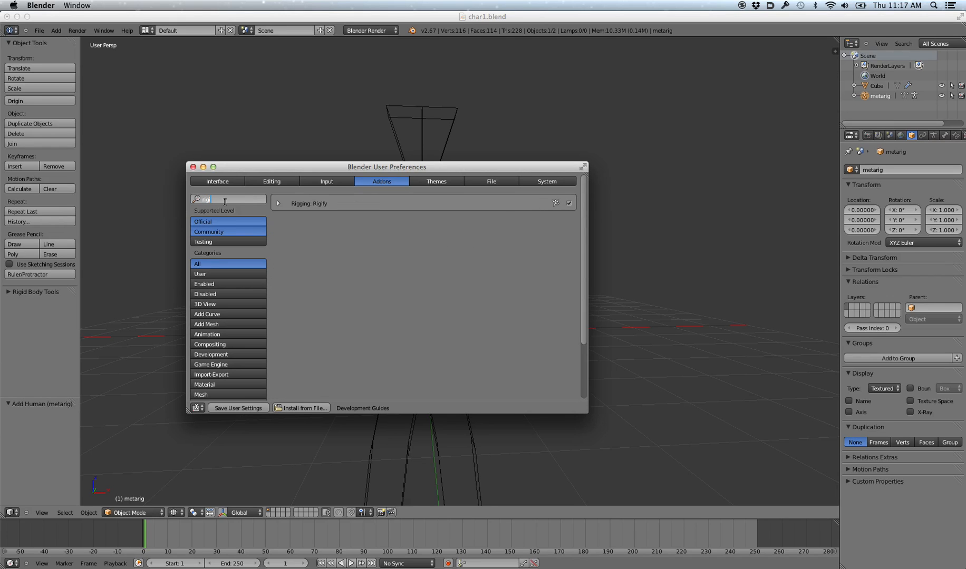
left_click(194, 167)
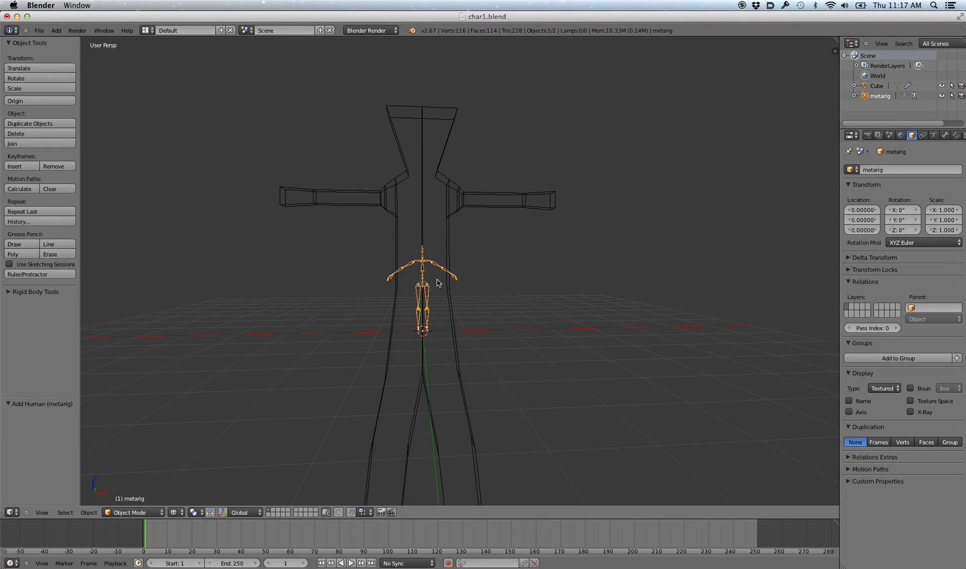
- Scale the human armature up uniformly by a factor of about 4.295
key("s")
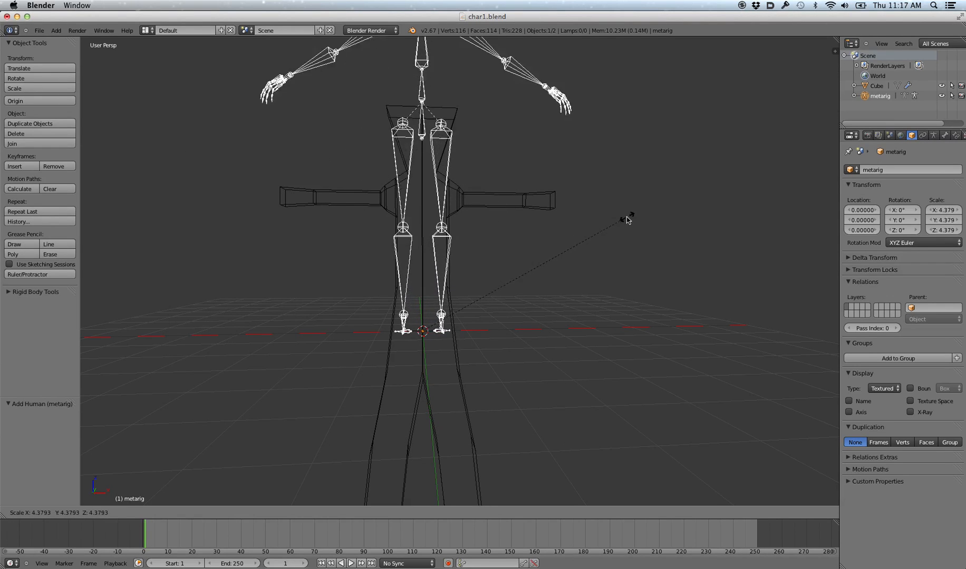
left_click(622, 221)
right_click(458, 369)
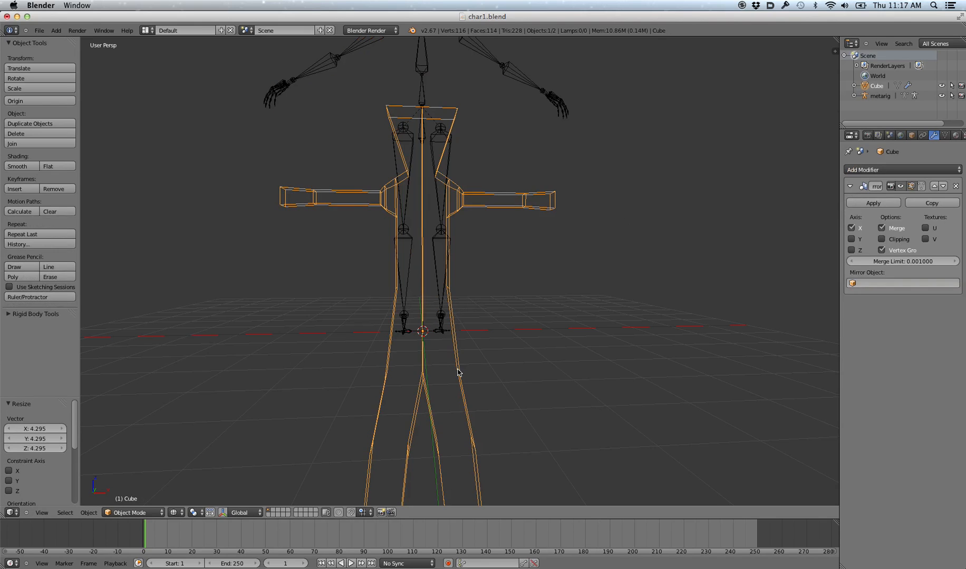
key("Tab")
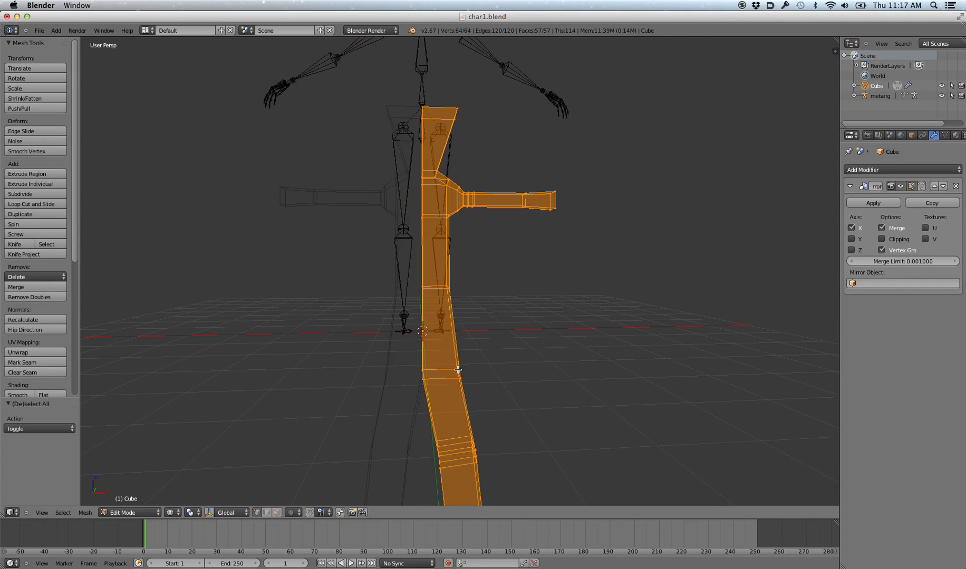
key("Tab")
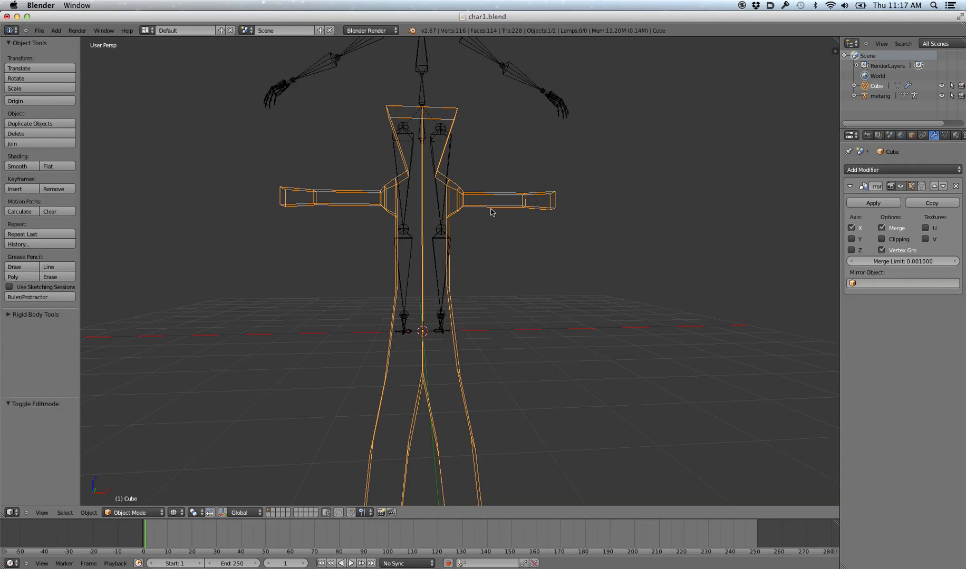
middle_click_drag(492, 212, 505, 263, "shift")
right_click(429, 189)
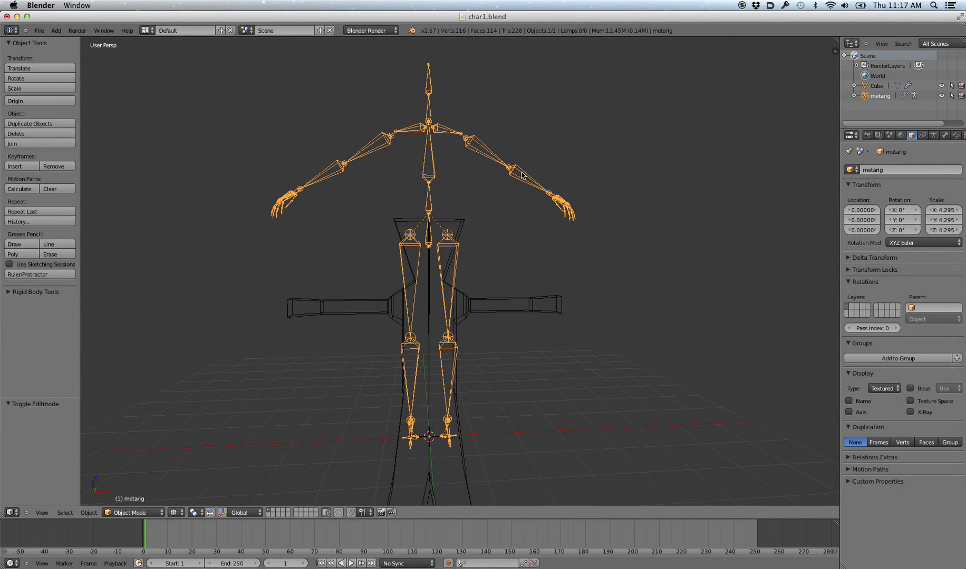
- Select the character mesh and, in Edit Mode, move all its geometry up about 4.9 units along Z
right_click(500, 322)
key("Tab")
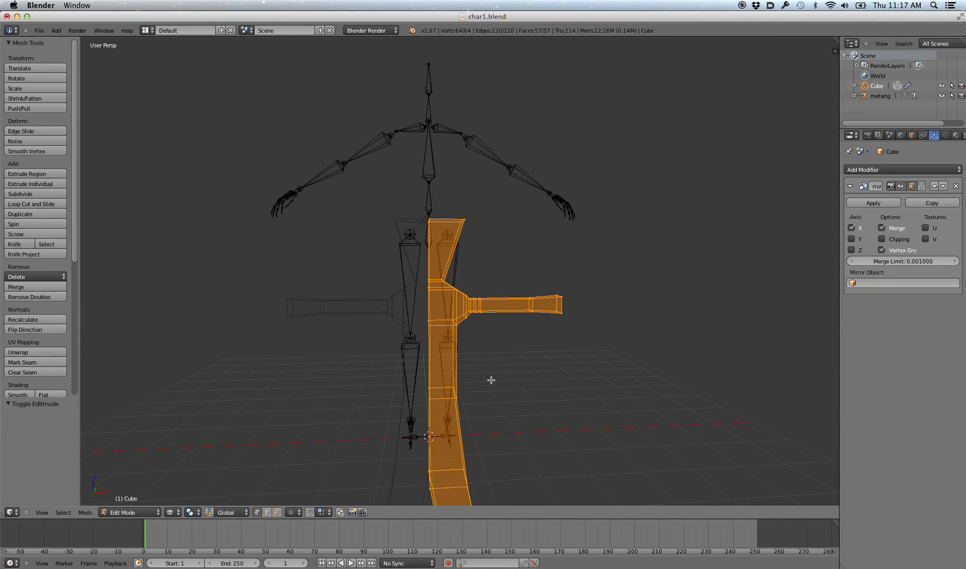
key("g")
key("z")
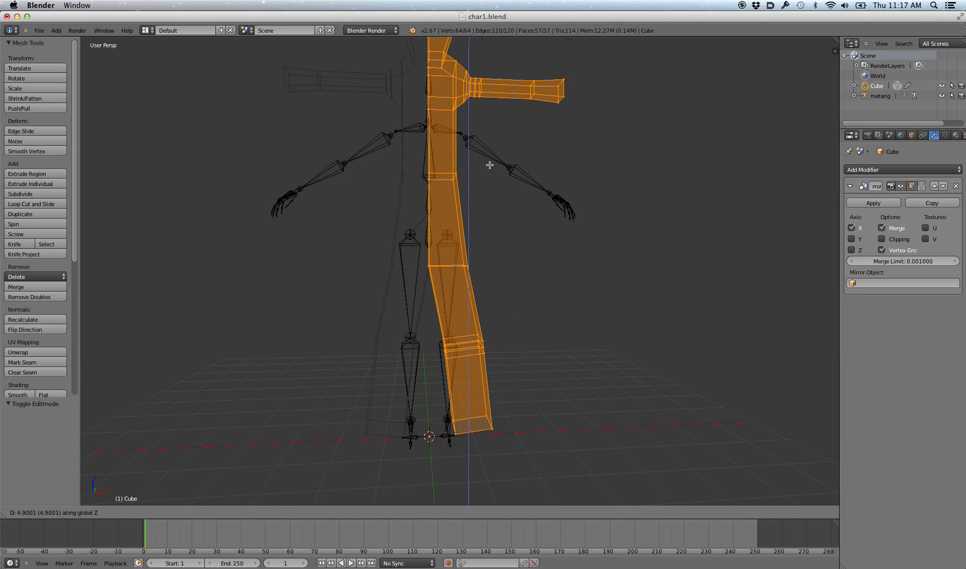
left_click(489, 165)
- In the front view, lower the whole character mesh about 0.185 units along Z to the ground line and leave Edit Mode
key("KP_1")
scroll(515, 313, "up", 4)
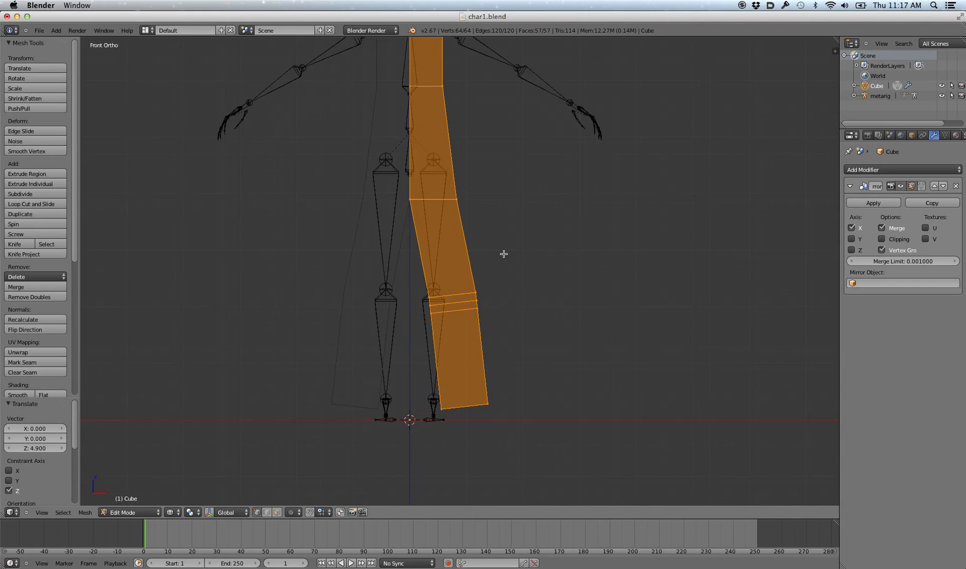
key("g")
key("z")
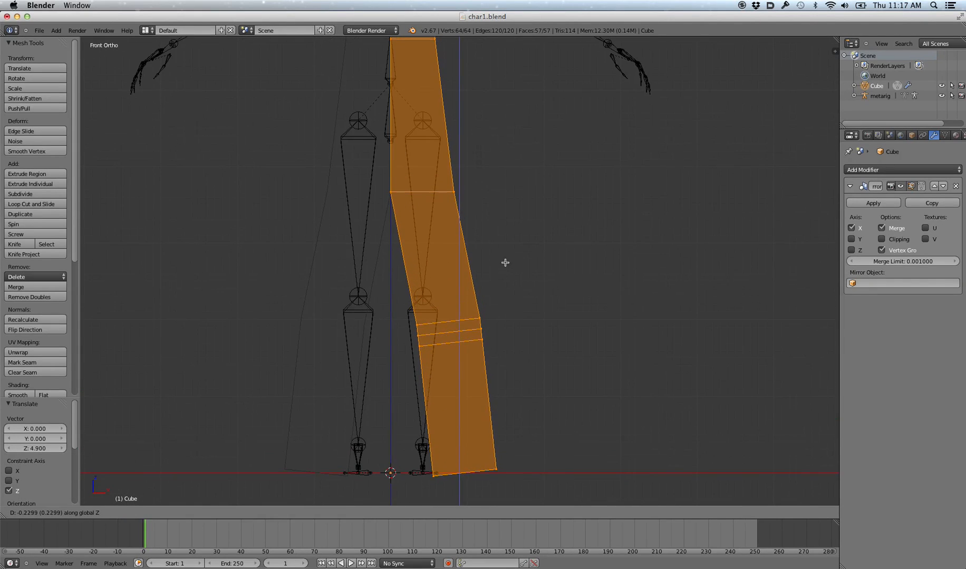
left_click(505, 228)
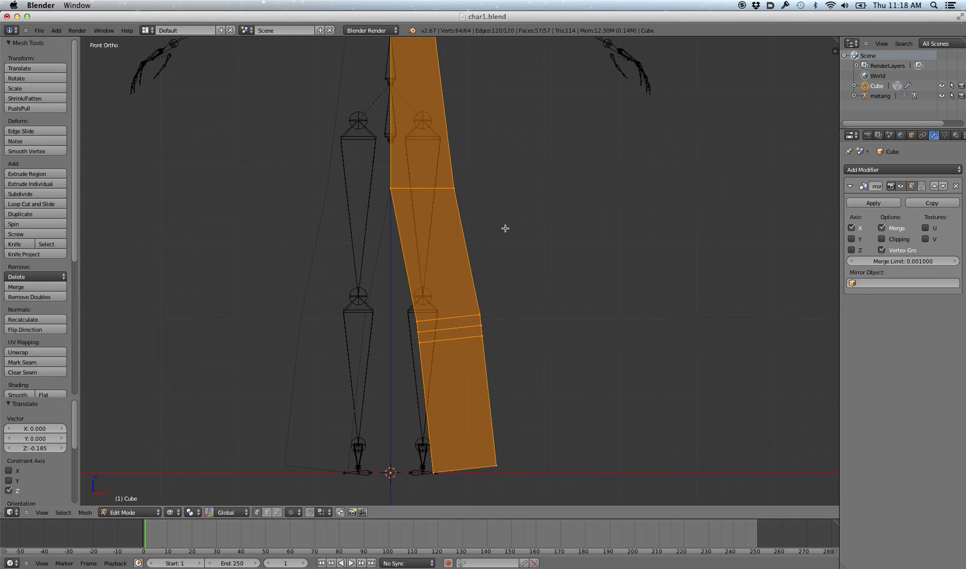
key("Tab")
- Leave the mesh's Edit Mode, select the metarig armature and scale it up uniformly by about 1.119
scroll(528, 316, "down", 3)
middle_click_drag(508, 274, 486, 328, "shift")
key("Tab")
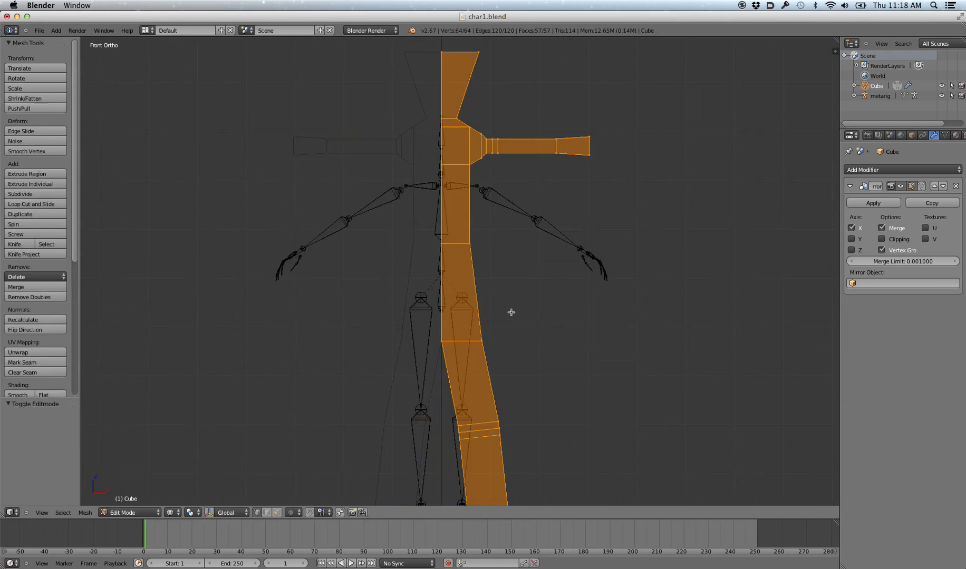
key("Tab")
right_click(512, 204)
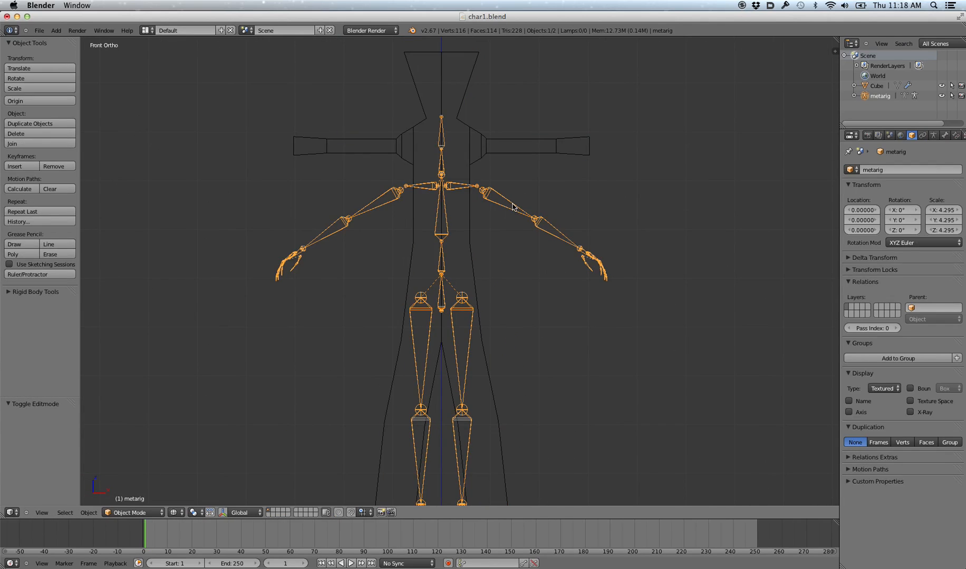
middle_click_drag(513, 271, 512, 220, "shift")
key("s")
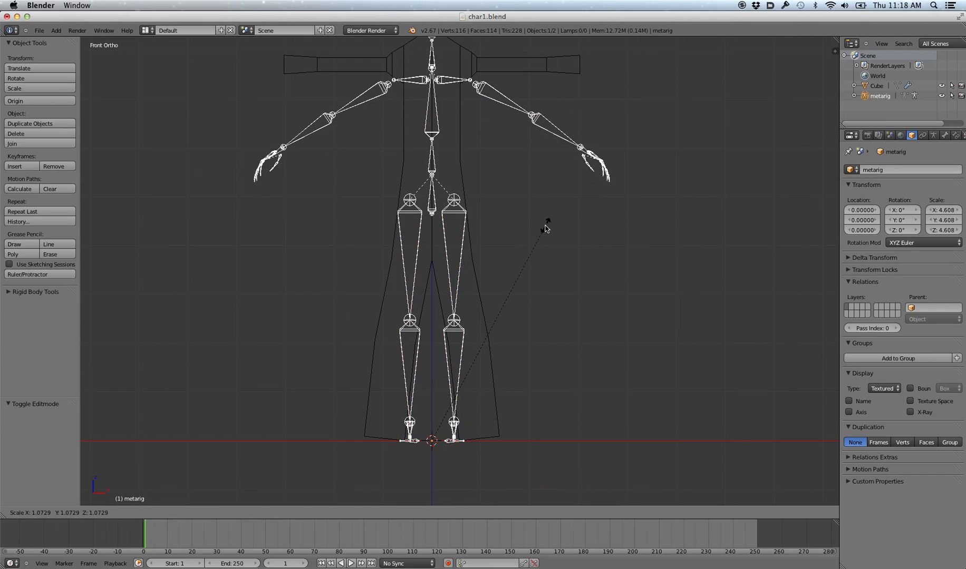
right_click(547, 229)
key("s")
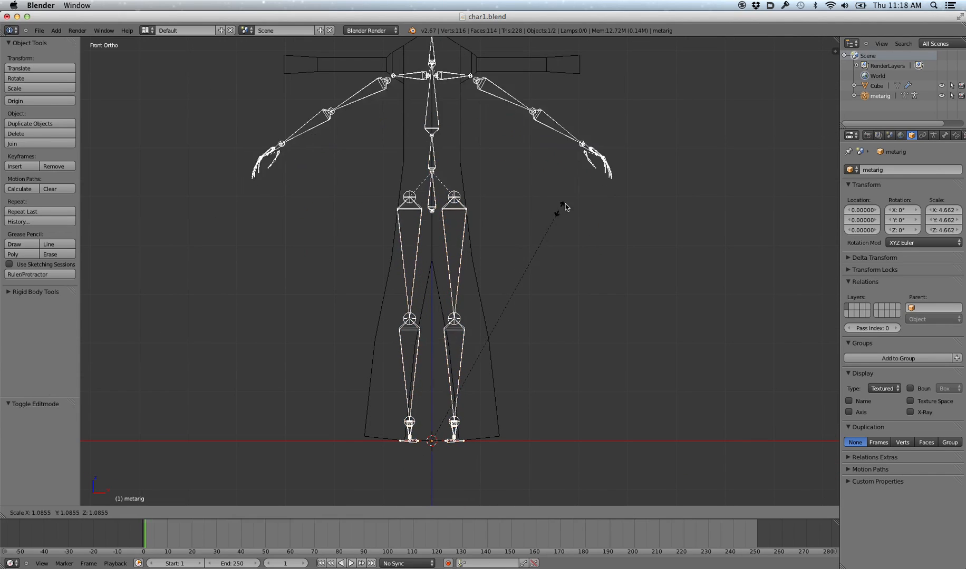
left_click(559, 203)
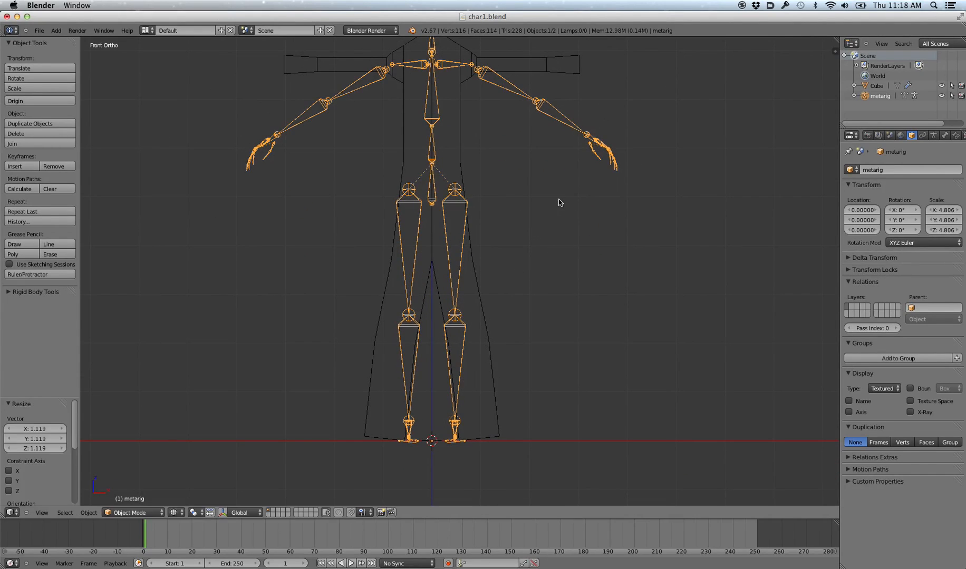
- Apply the metarig armature's scale with its transform properties shown, and undo that application
left_click(89, 513)
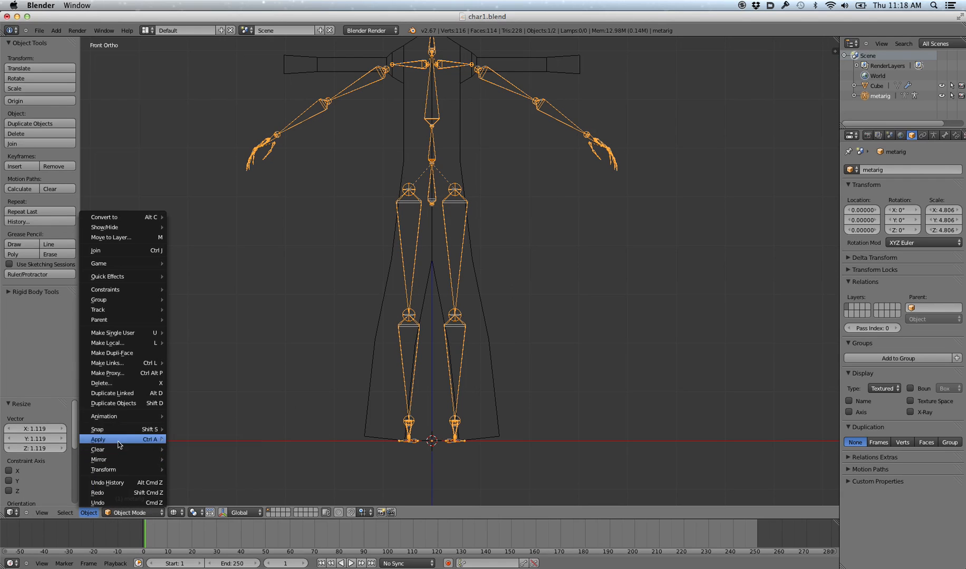
mouse_move(123, 445)
left_click(185, 459)
key("n")
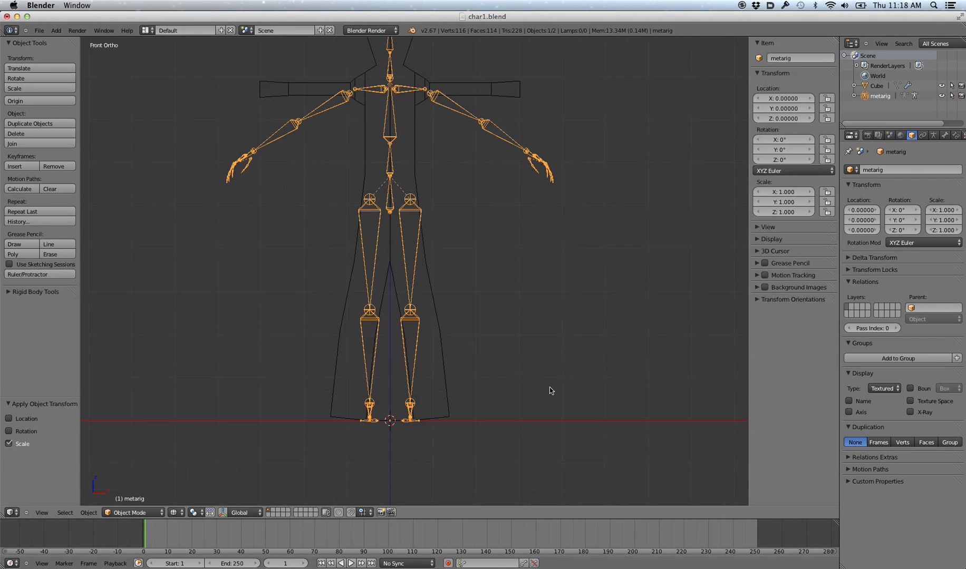
key("ctrl+z")
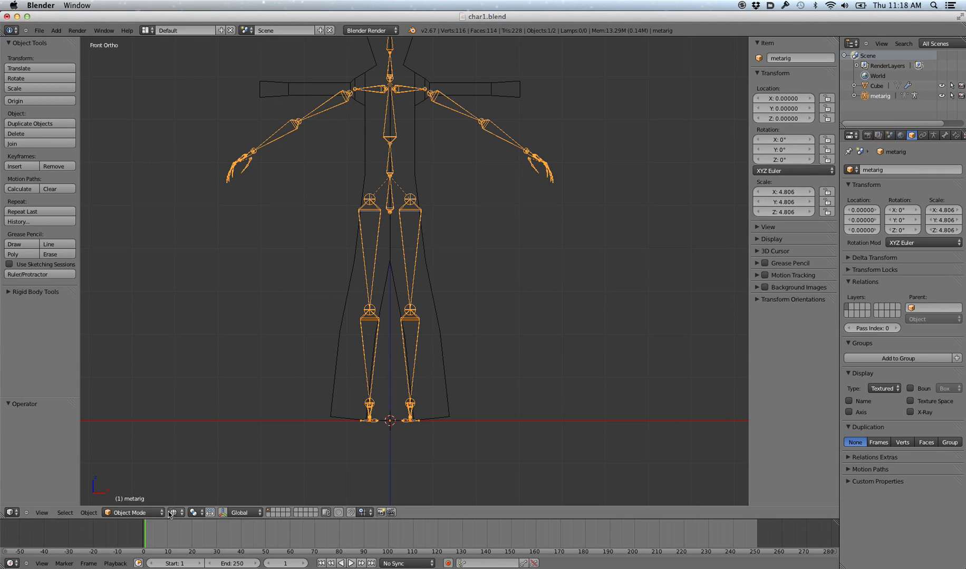
- Apply the metarig armature's scale and select the character mesh to check its scale
left_click(88, 512)
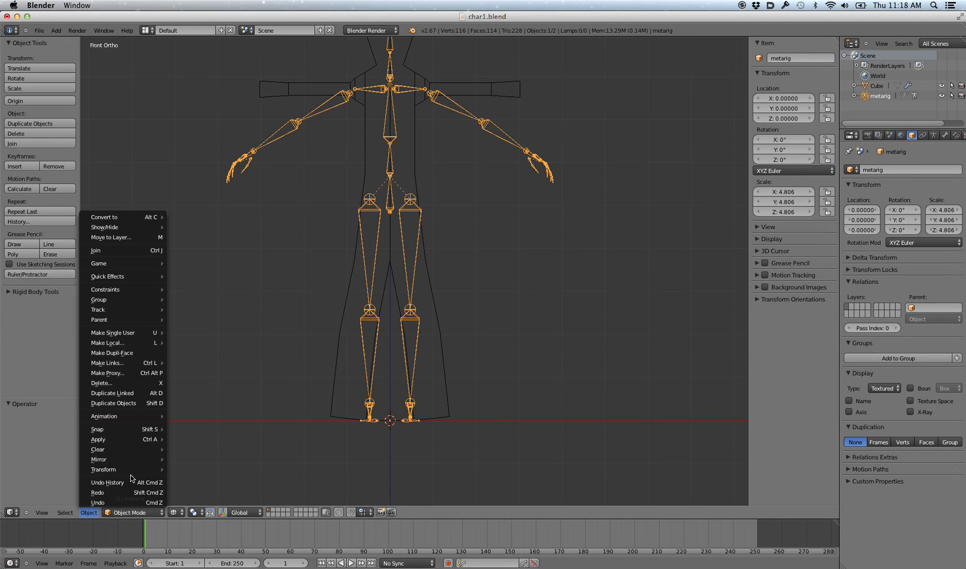
mouse_move(145, 440)
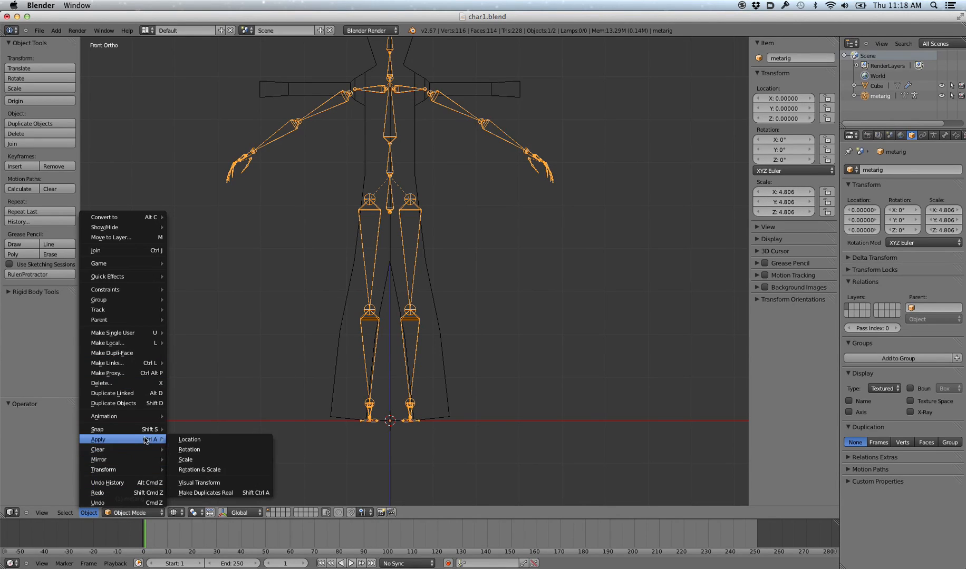
left_click(207, 460)
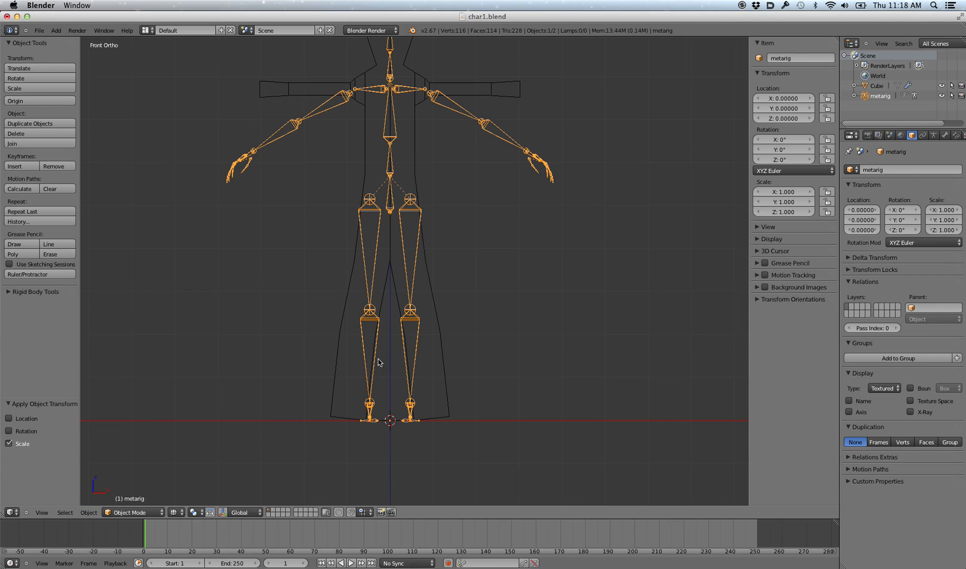
right_click(412, 136)
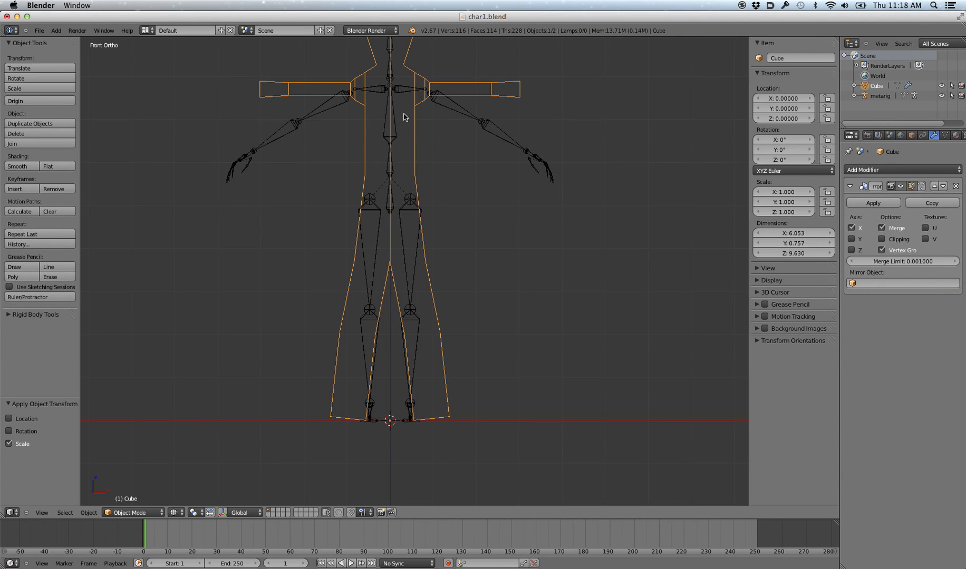
middle_click_drag(428, 154, 436, 204, "shift")
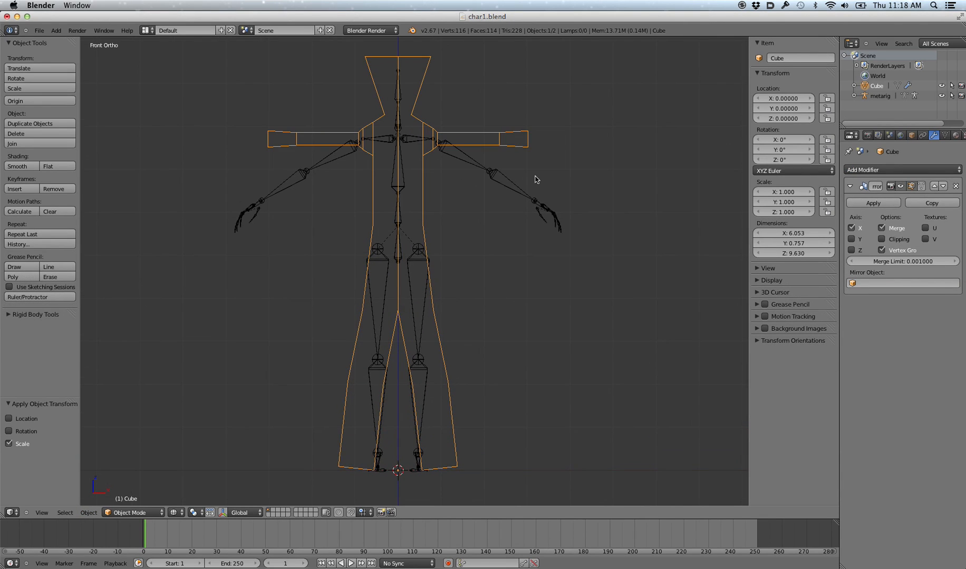
- In the armature's Edit Mode, select all upper arm, forearm and hand bones of the left arm and enable X-Axis Mirror
right_click(453, 155)
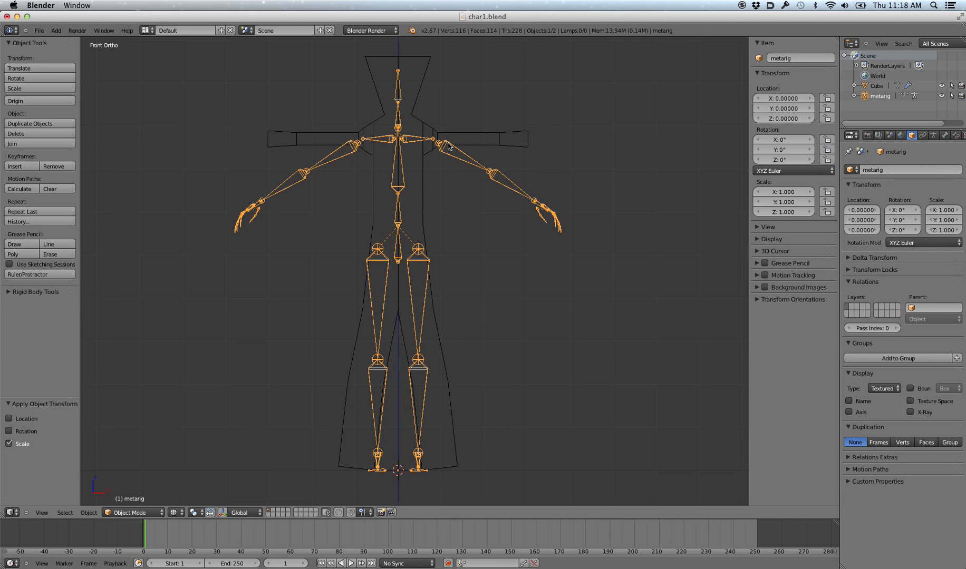
scroll(448, 146, "up", 5)
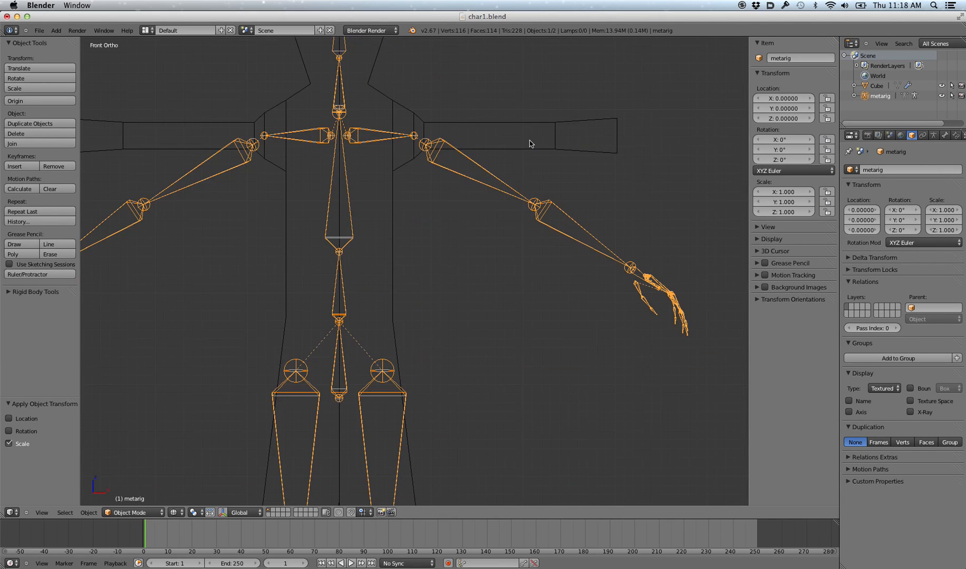
key("Tab")
middle_click_drag(469, 264, 449, 292, "shift")
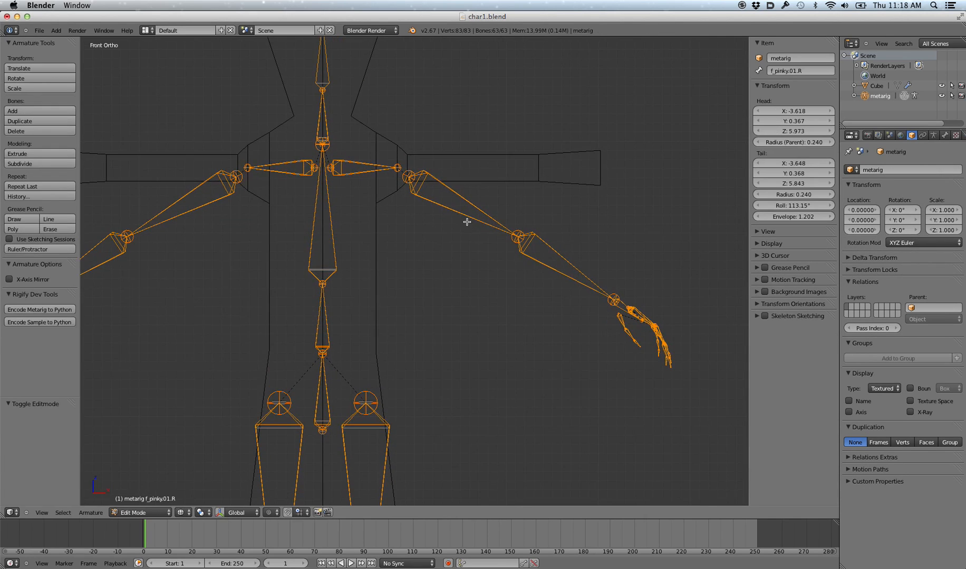
right_click(464, 220)
key("a")
key("b")
left_click_drag(708, 179, 415, 387)
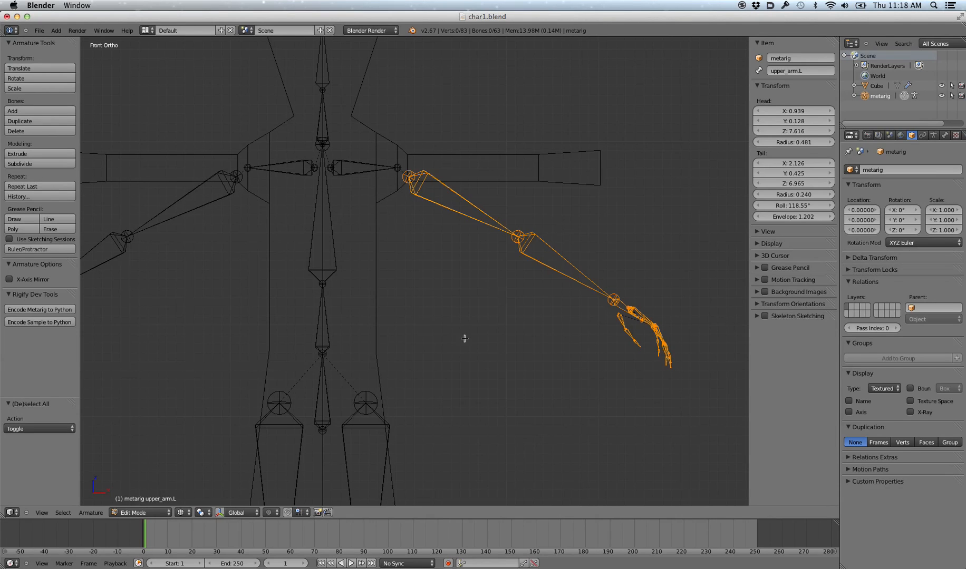
left_click(38, 283)
- With the 3D Cursor near the shoulder as pivot, rotate the left arm bones about -30.25° and scale them by about 0.634
key("r")
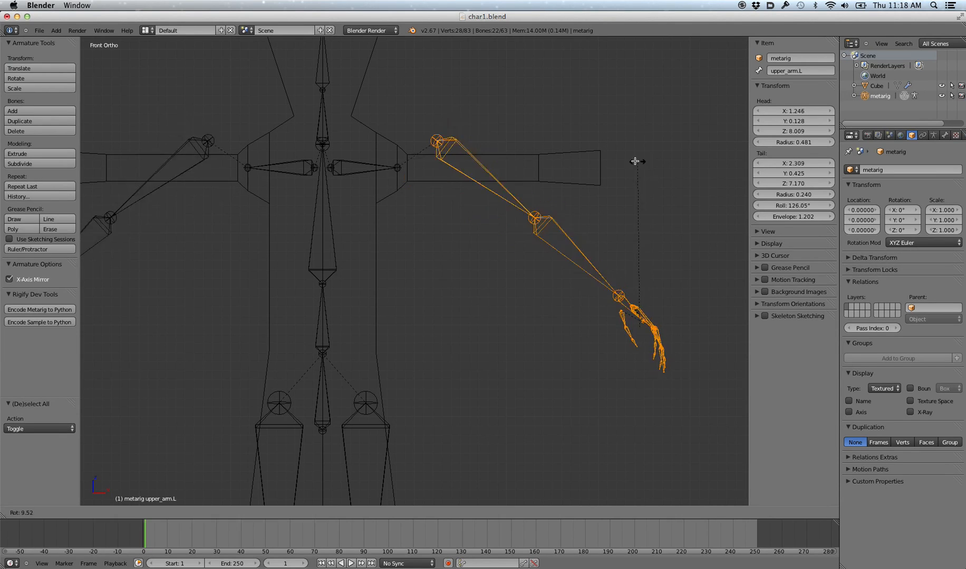
key("Escape")
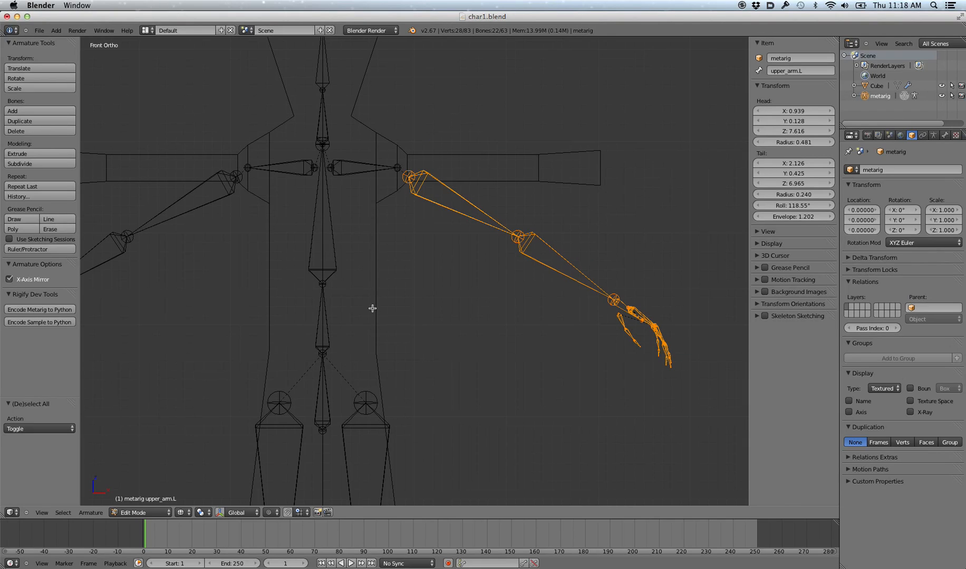
left_click(208, 511)
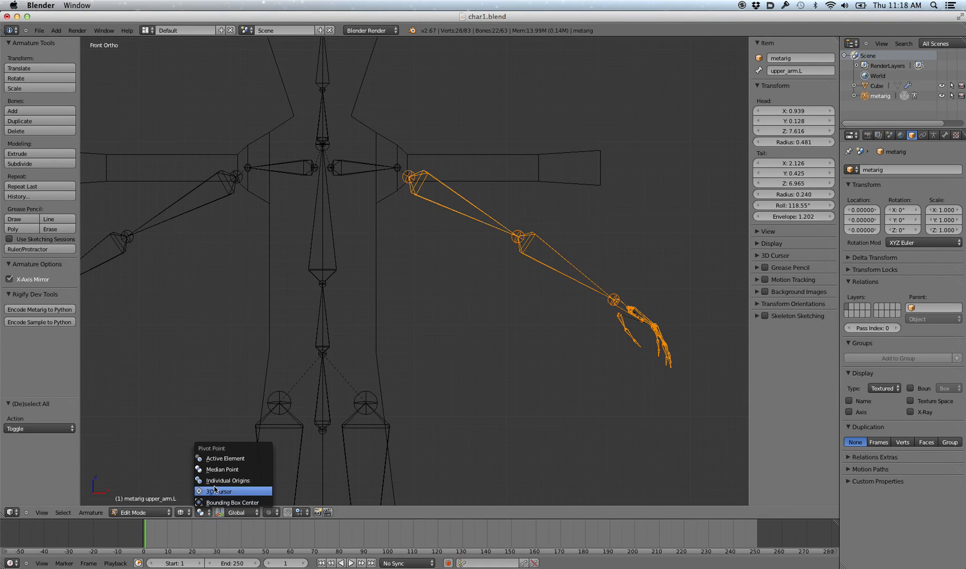
left_click(226, 494)
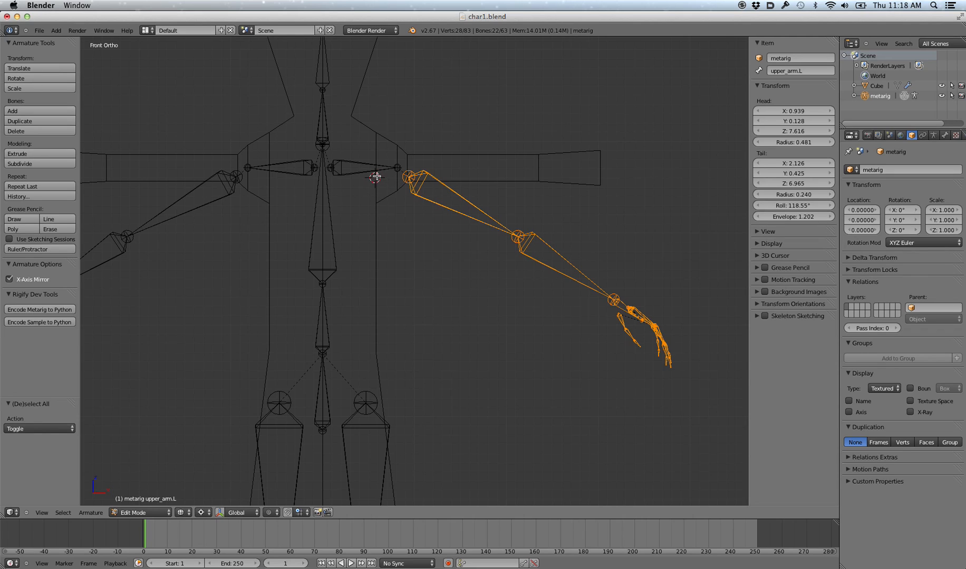
key("r")
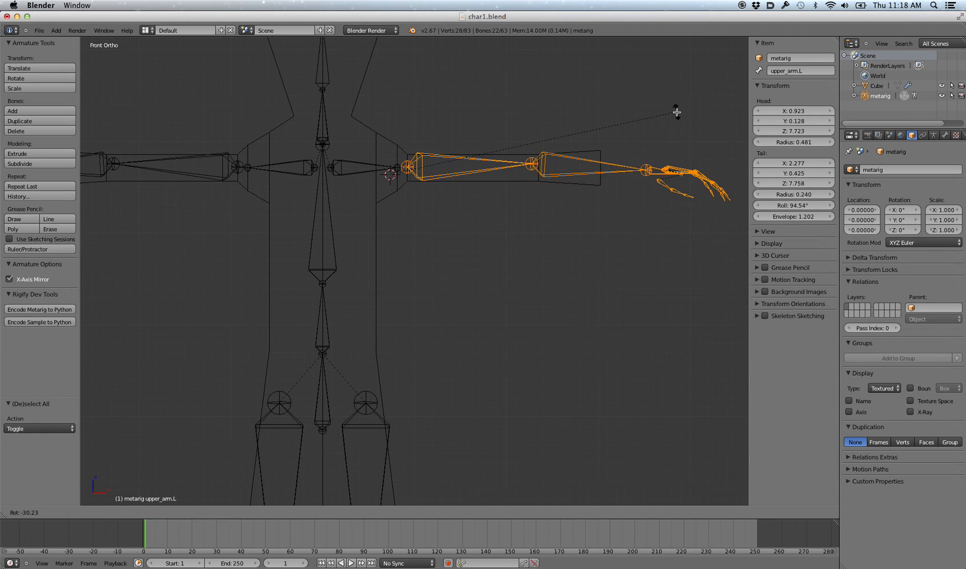
left_click(676, 112)
key("s")
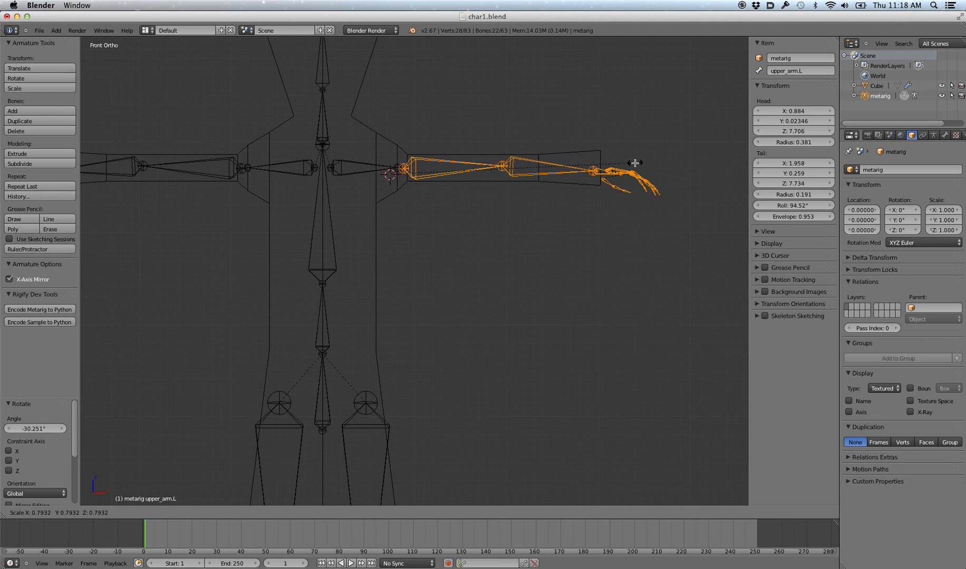
left_click(584, 155)
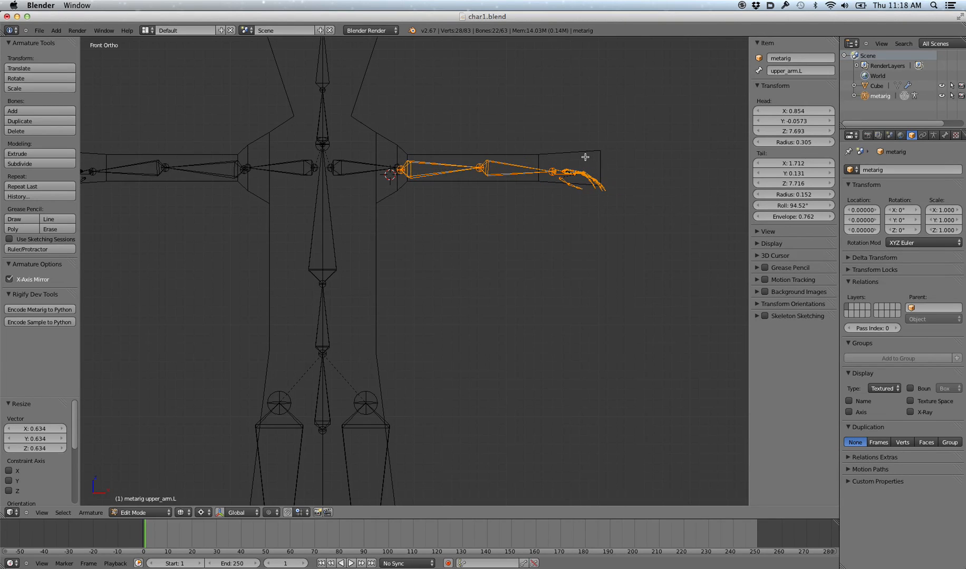
- Switch to solid shading, leave the armature's Edit Mode and open the character mesh in Edit Mode
middle_click_drag(584, 156, 582, 230)
key("z")
middle_click_drag(599, 193, 577, 138)
key("Tab")
right_click(474, 212)
key("Tab")
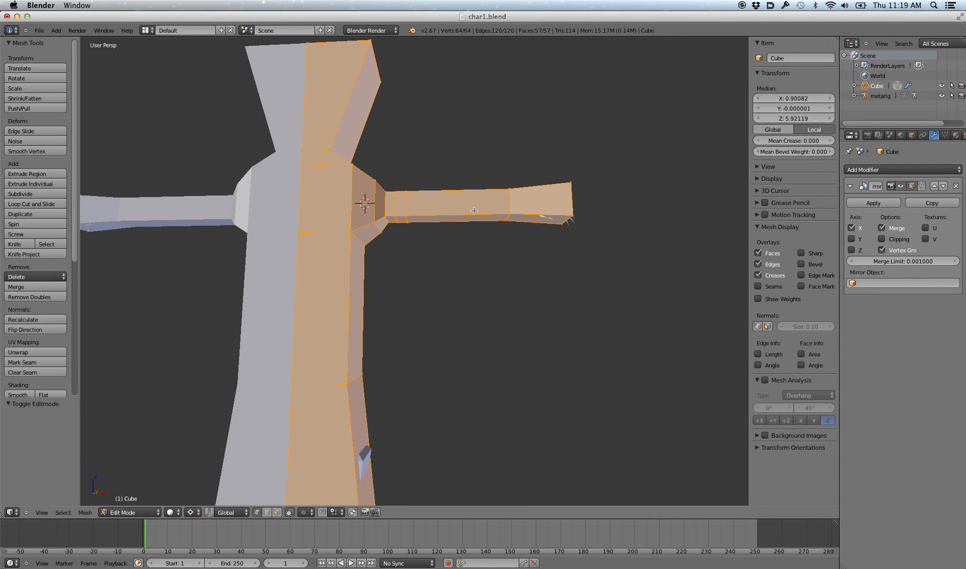
- In wireframe, select only the three close edge loops on the arm beside the shoulder and move them outward along X to the elbow joint
right_click(384, 192)
key("a")
key("b")
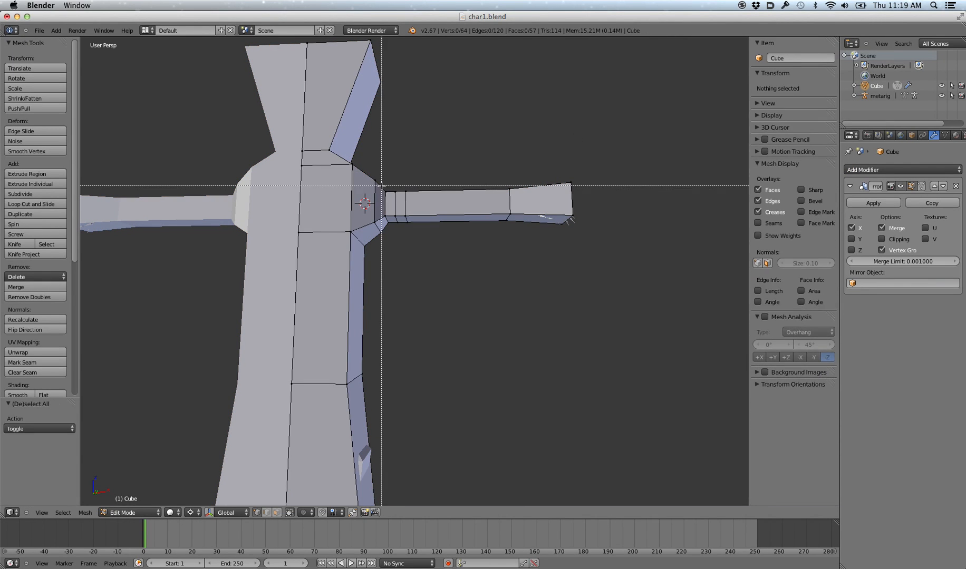
left_click_drag(386, 186, 422, 232)
key("z")
key("b")
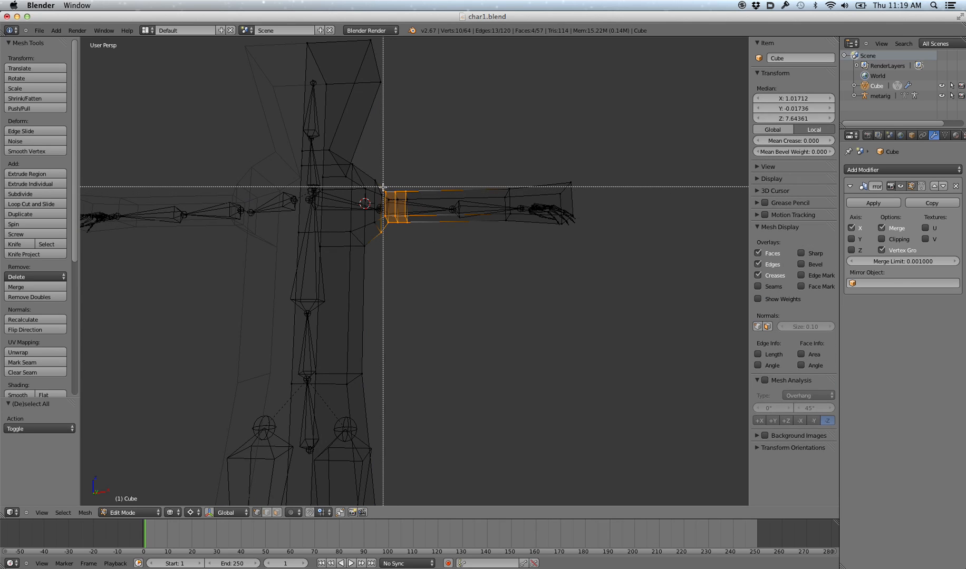
key("Escape")
key("a")
key("b")
left_click_drag(382, 186, 418, 228)
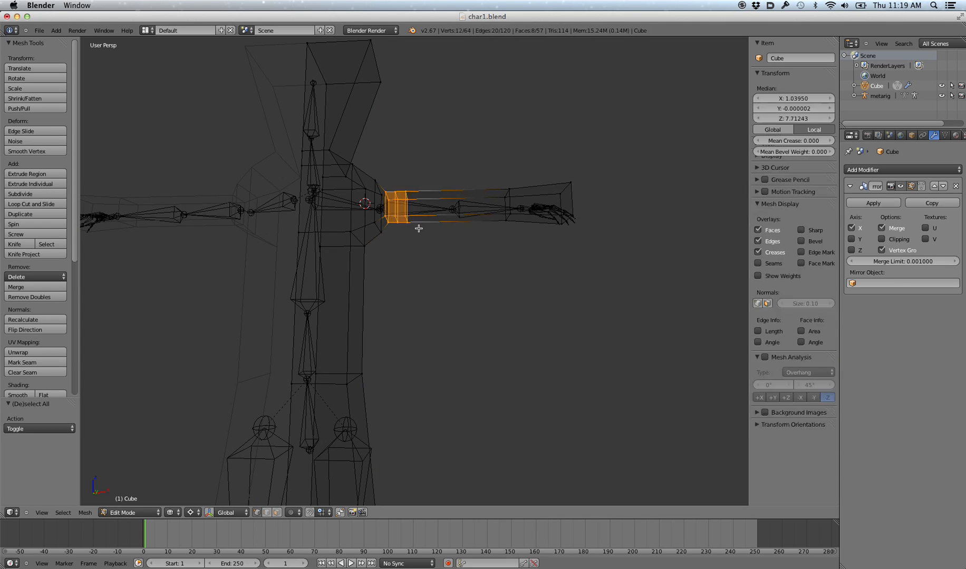
key("g")
key("x")
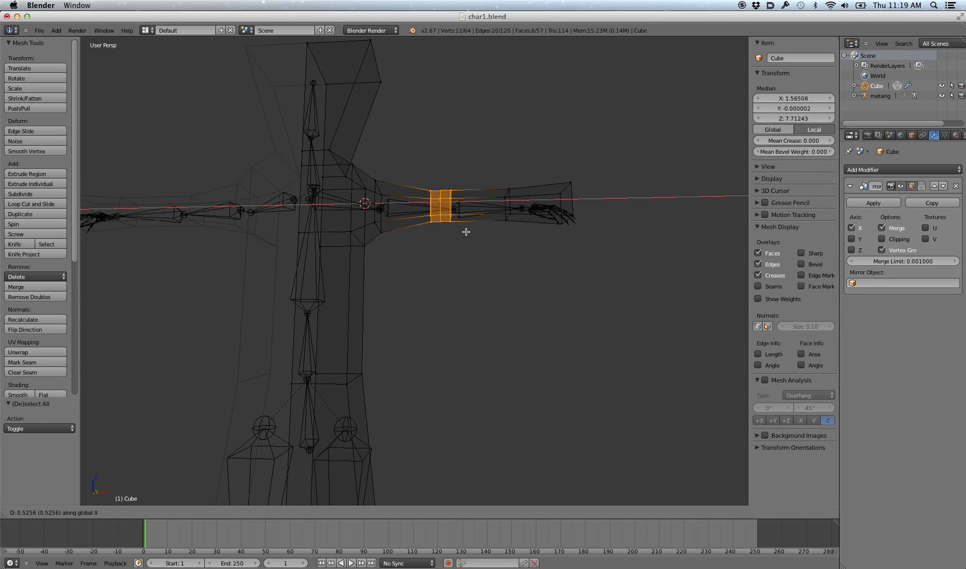
left_click(473, 232)
- Return the mesh to solid shading in Object Mode, select the metarig armature and enable its X-Ray display
key("z")
middle_click_drag(445, 221, 442, 242)
key("Tab")
right_click(504, 133)
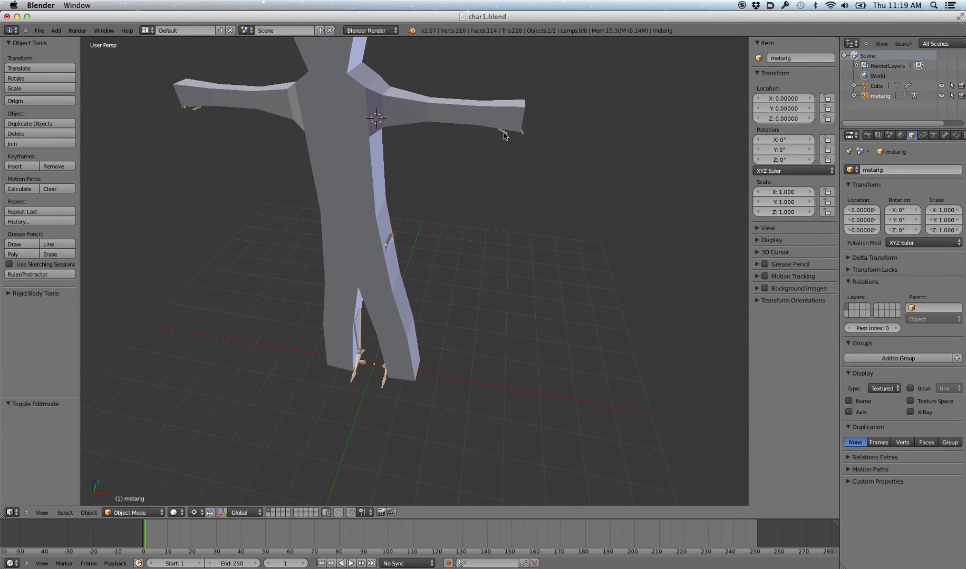
left_click(933, 135)
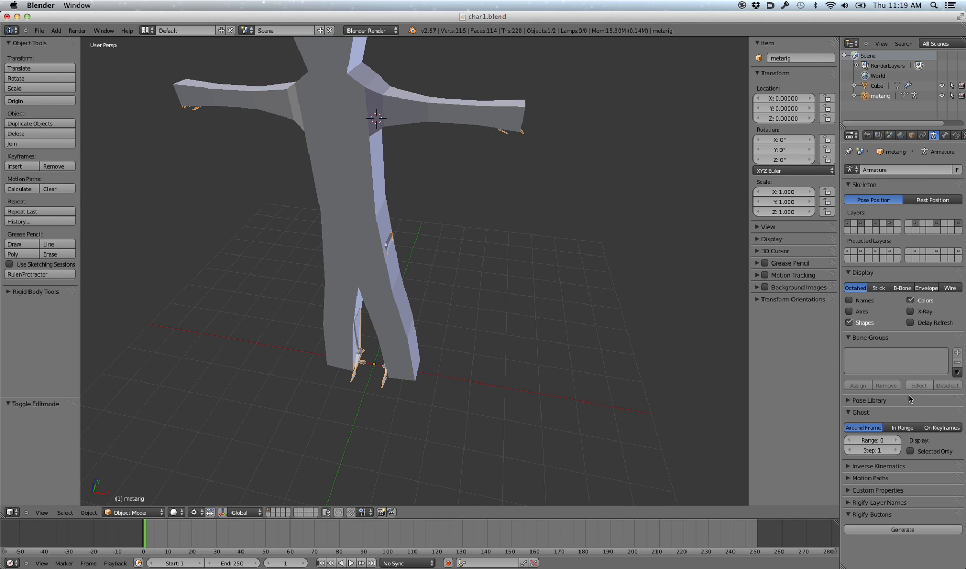
left_click(910, 311)
- In the armature's Edit Mode, scale the left arm bones by about 0.922 in front view, switch to wireframe and return to Object Mode
middle_click_drag(537, 203, 549, 305)
middle_click_drag(418, 198, 425, 178)
key("Tab")
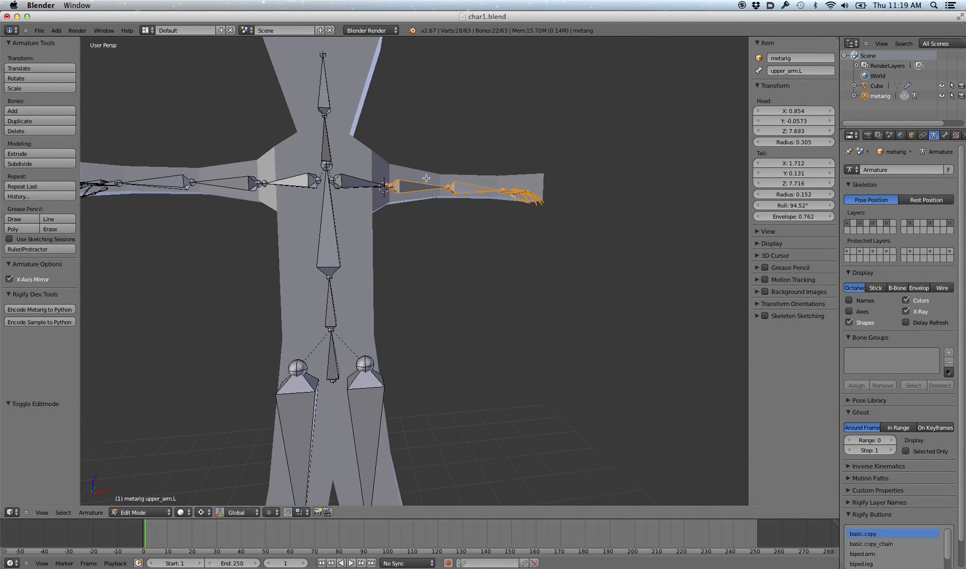
key("KP_1")
scroll(414, 248, "up", 4)
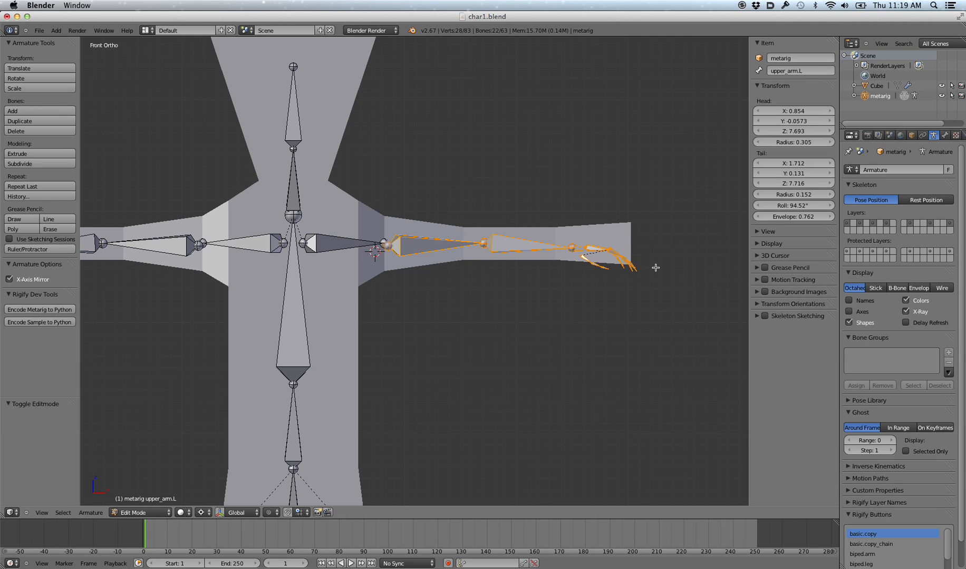
key("s")
left_click(657, 222)
key("z")
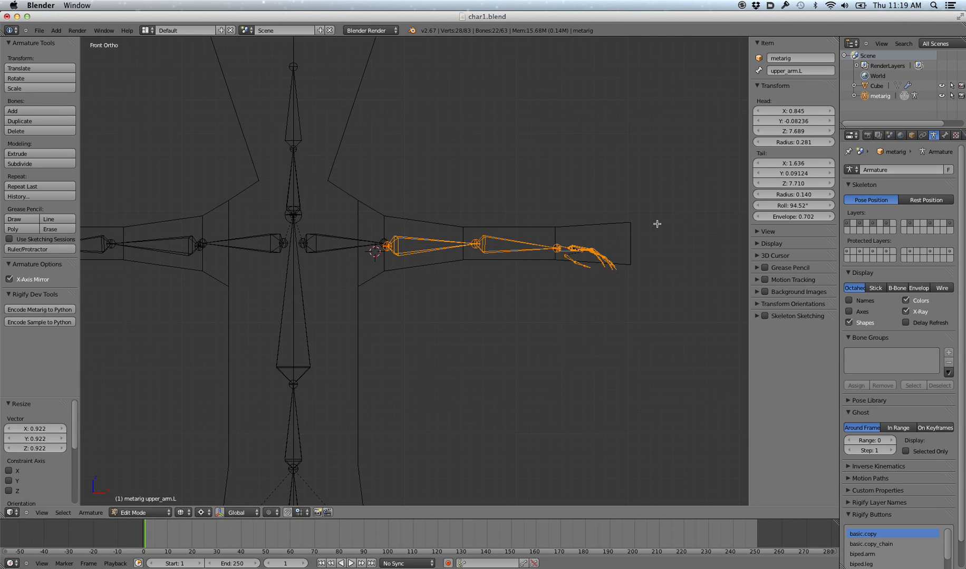
scroll(558, 219, "up", 2)
scroll(558, 219, "up", 2)
key("Tab")
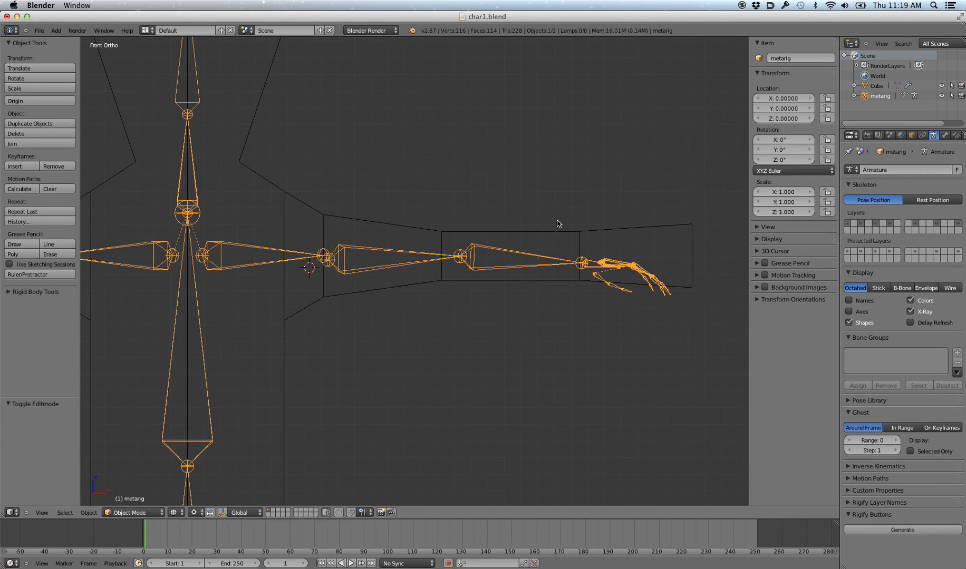
- Select the character mesh, return to solid shading and open the mesh in Edit Mode with the elbow in view
key("Tab")
key("Tab")
right_click(569, 233)
key("z")
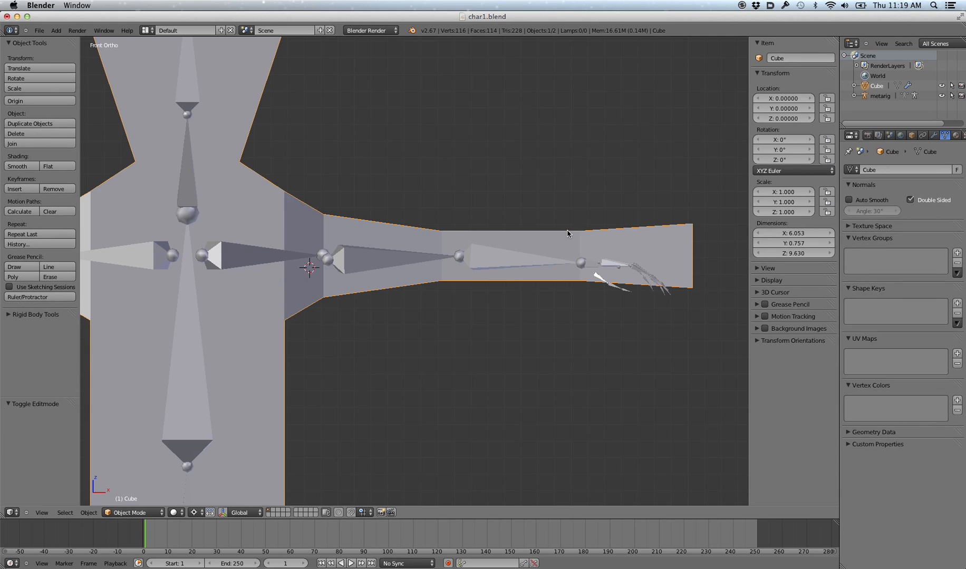
mouse_move(569, 232)
middle_mouse_down()
mouse_move(557, 276)
mouse_move(560, 250)
mouse_move(533, 228)
mouse_move(491, 220)
middle_mouse_up()
scroll(562, 262, "down", 6)
key("Tab")
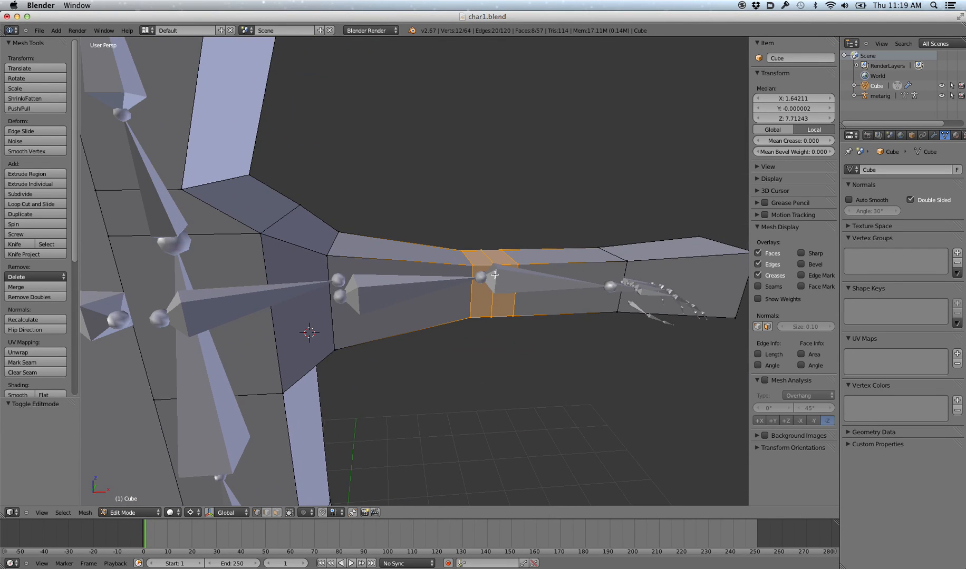
- In wireframe, clear the selection and select the vertices of the middle edge loop at the elbow joint
right_click(484, 249)
key("z")
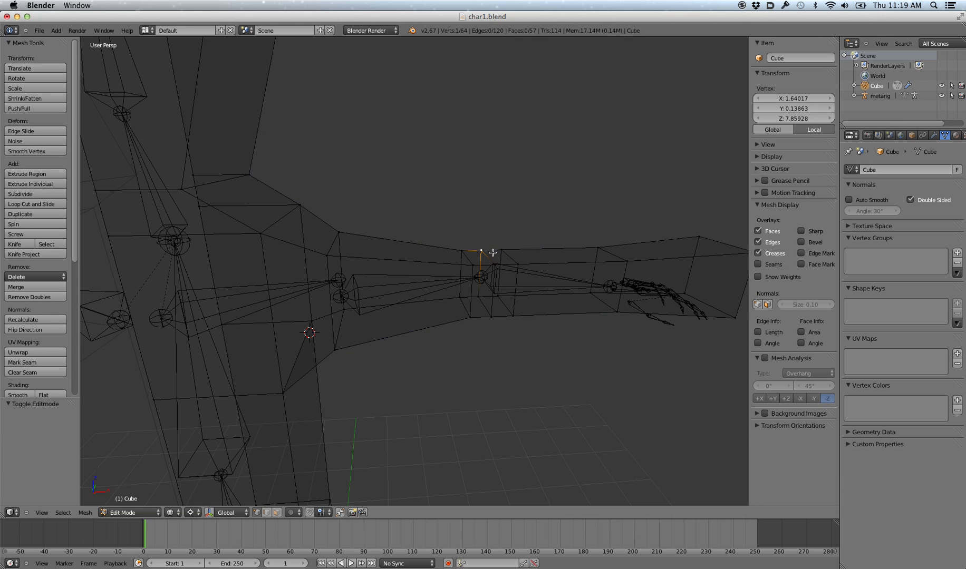
key("a")
key("b")
left_click_drag(467, 233, 486, 323)
- Scale the selected elbow loop uniformly by 0.930, set the pivot point to 3D Cursor and leave Edit Mode
key("s")
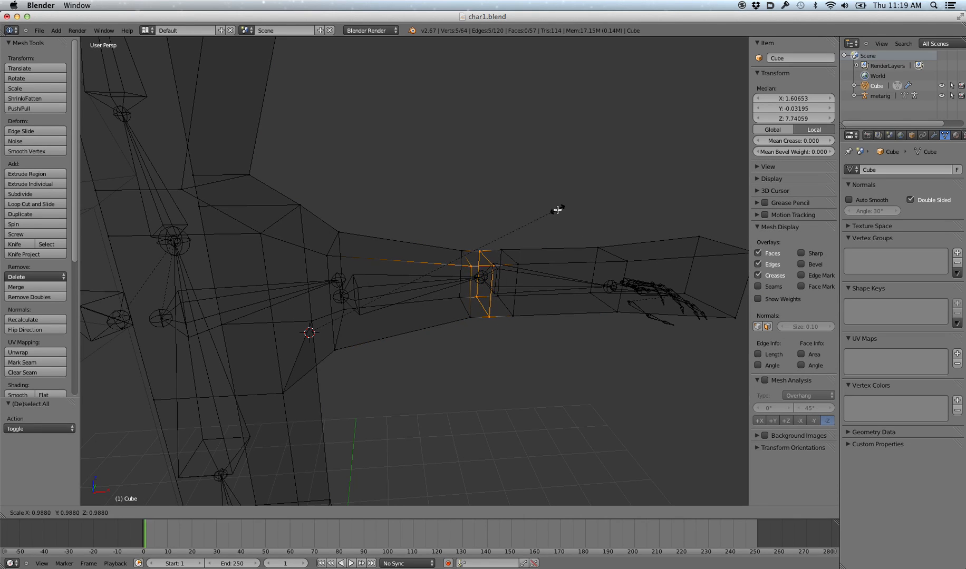
right_click(557, 211)
key("s")
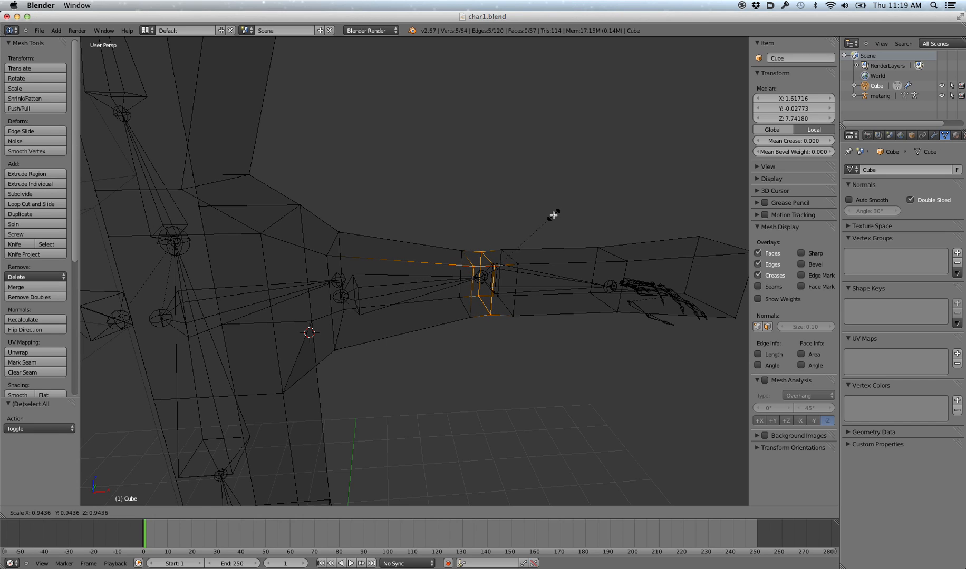
left_click(553, 217)
left_click(190, 512)
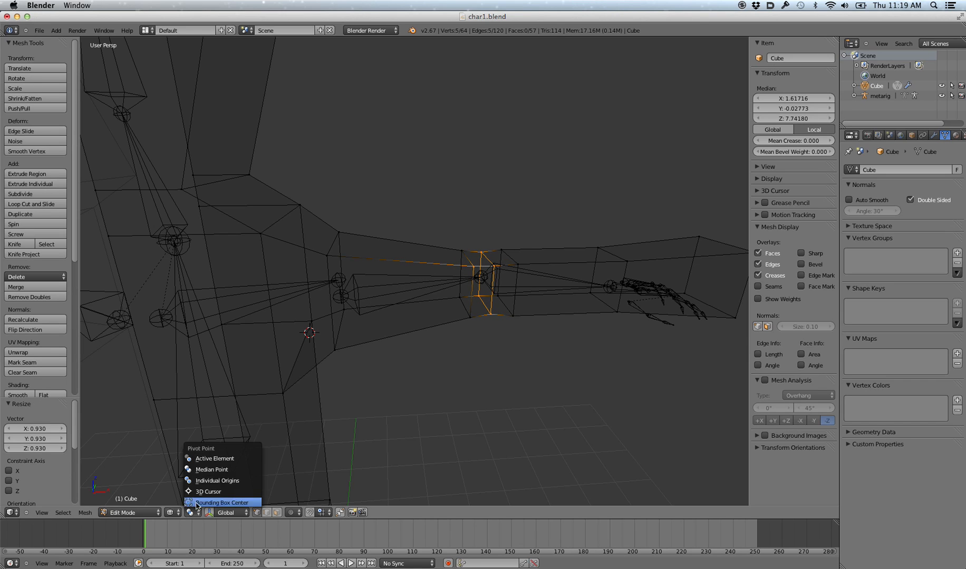
left_click(208, 492)
key("Tab")
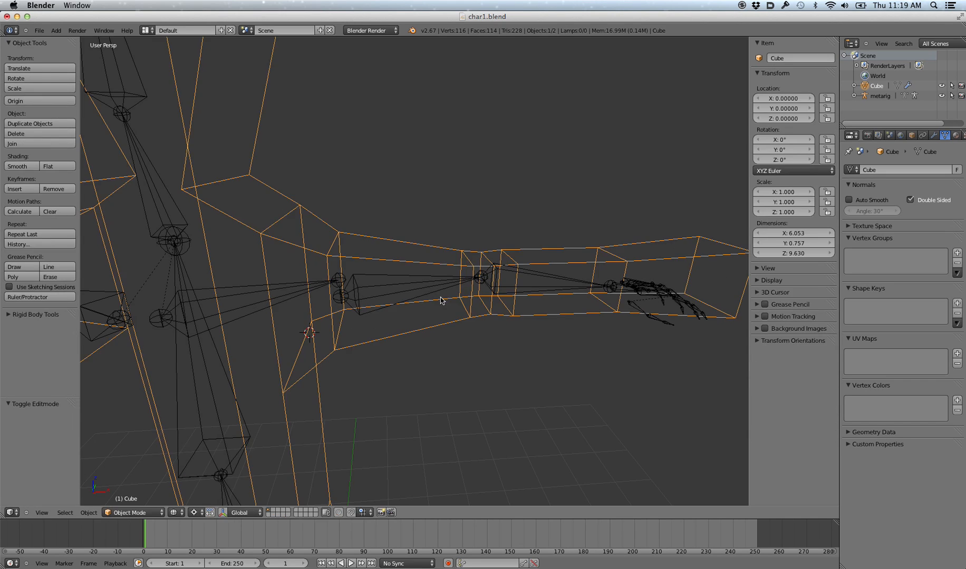
- Select the metarig and examine how its arm bones sit inside the mesh in front and right views
right_click(445, 294)
key("KP_1")
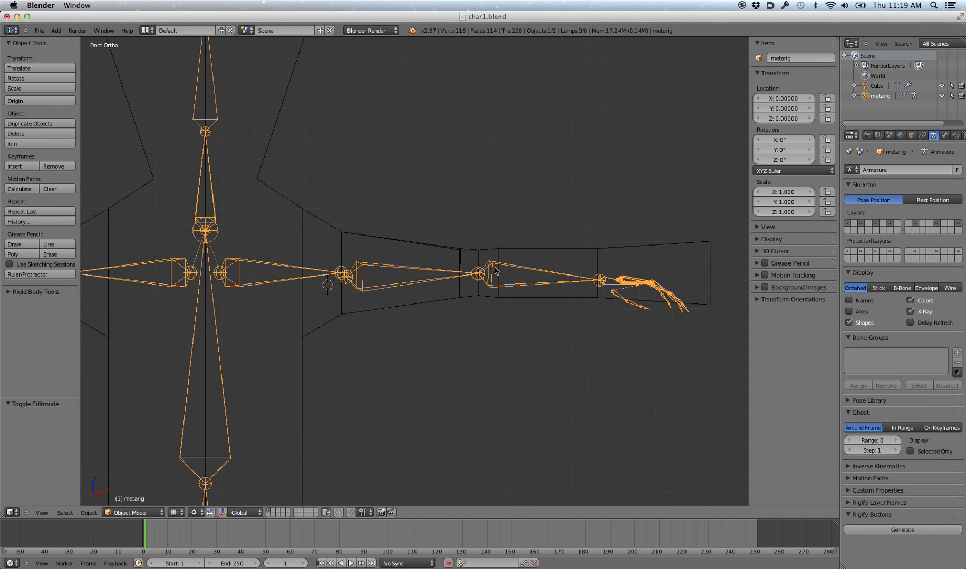
scroll(494, 271, "up", 3)
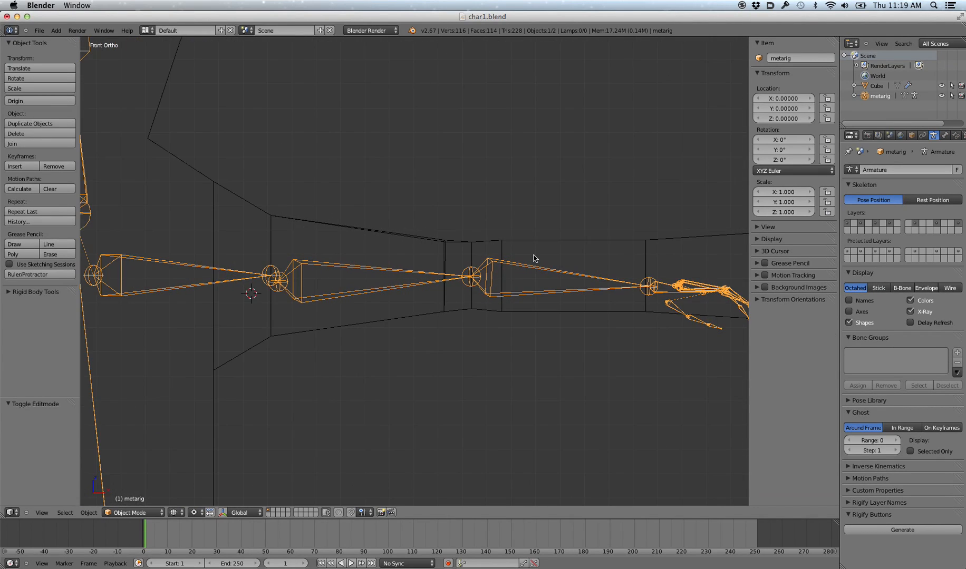
middle_click_drag(533, 258, 404, 250, "shift")
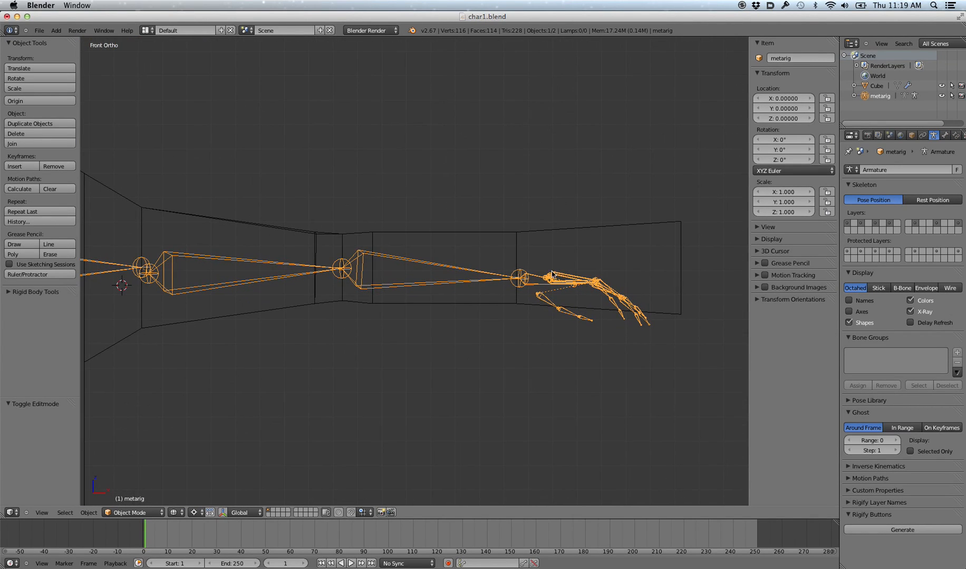
middle_click_drag(452, 262, 362, 269)
key("KP_3")
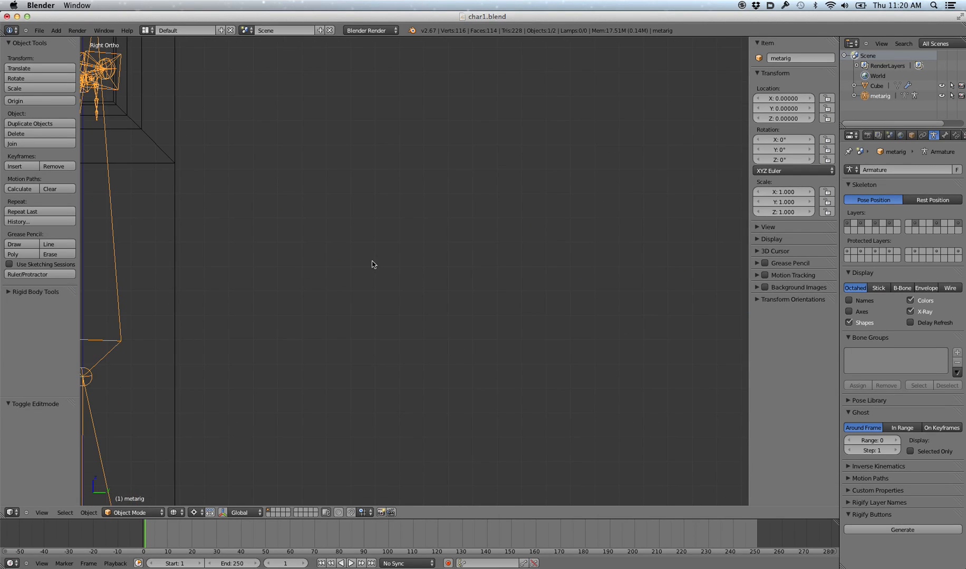
middle_click_drag(288, 230, 554, 393, "shift")
mouse_move(410, 285)
middle_mouse_down()
mouse_move(397, 276)
mouse_move(412, 299)
middle_mouse_up()
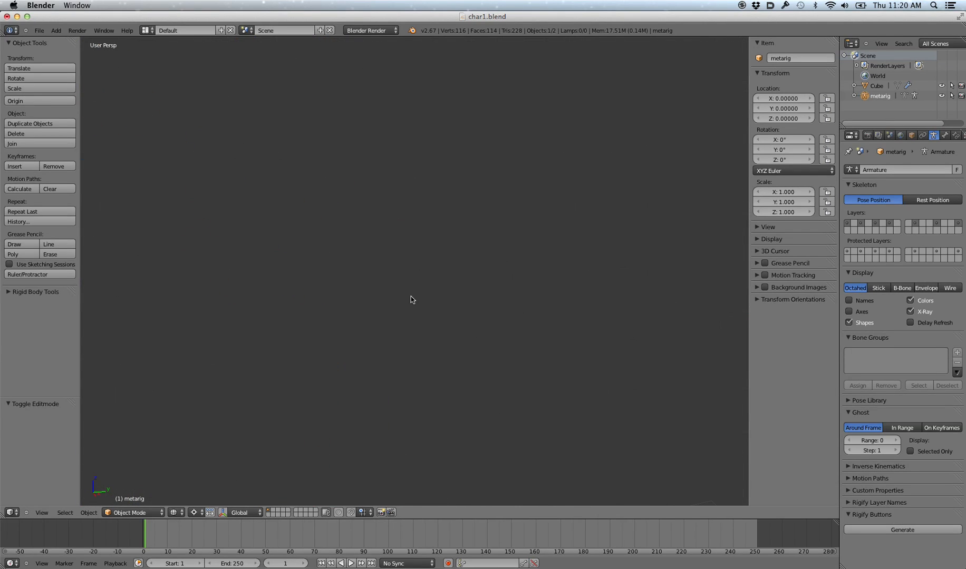
- Frame the left hand in top view, open the metarig in Edit Mode and clear the bone selection
key("KP_7")
middle_click_drag(554, 379, 367, 362, "shift")
scroll(519, 389, "down", 3)
middle_click_drag(449, 368, 278, 252, "shift")
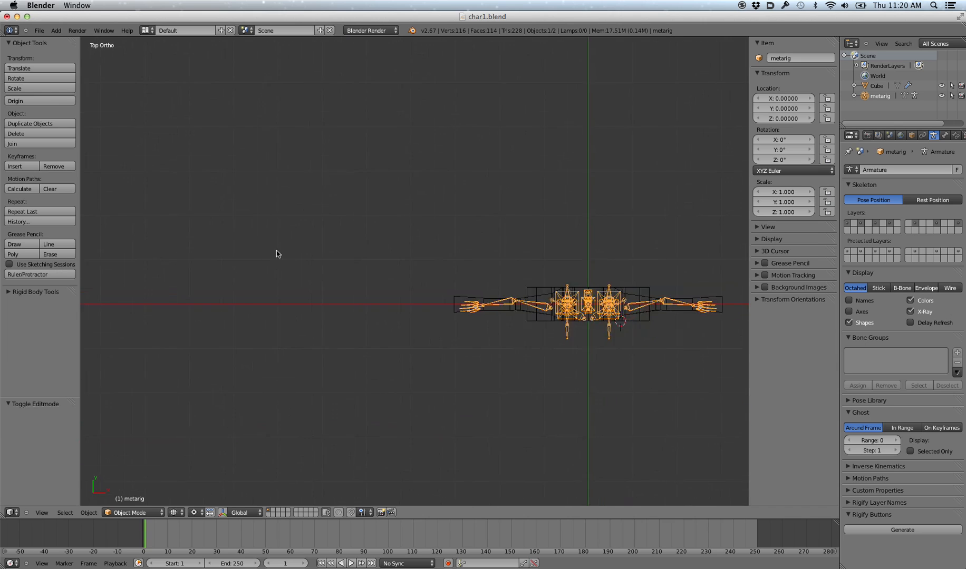
middle_click_drag(681, 340, 548, 304, "shift")
middle_click_drag(537, 300, 533, 195, "ctrl")
middle_click_drag(569, 267, 428, 270, "shift")
middle_click_drag(428, 270, 428, 217, "ctrl")
middle_click_drag(515, 283, 453, 276, "shift")
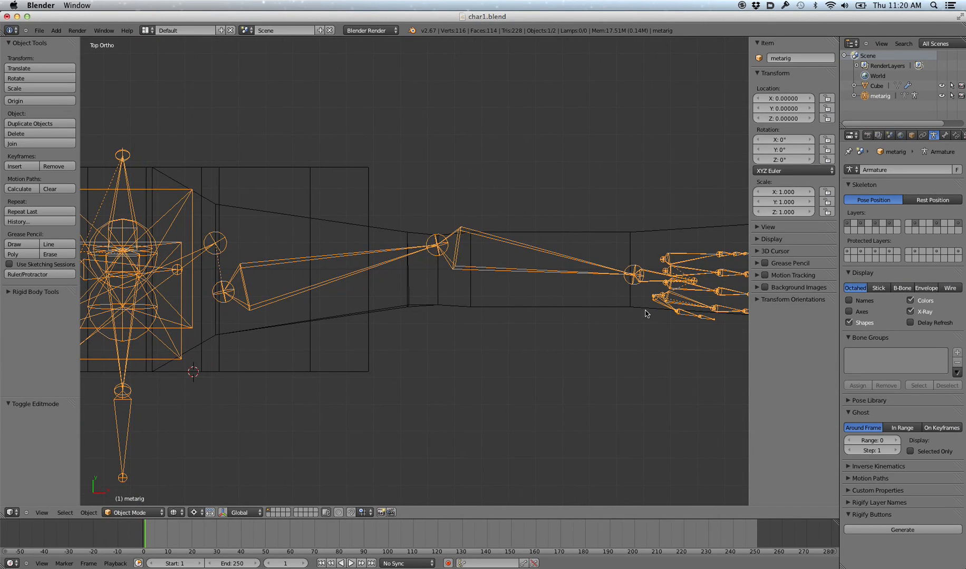
middle_click_drag(646, 313, 495, 312, "shift")
middle_click_drag(553, 260, 462, 227, "shift")
key("Tab")
right_click(464, 223)
key("a")
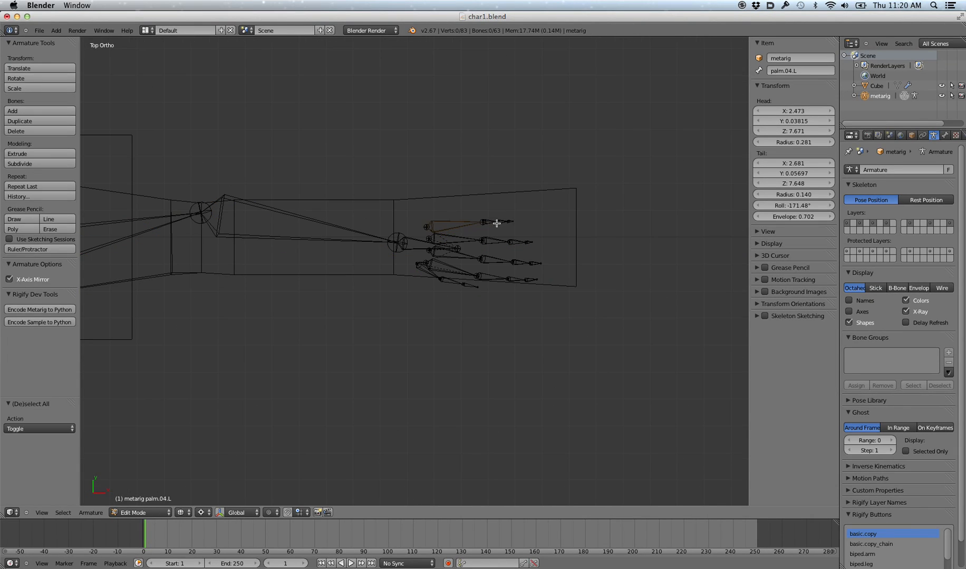
- Delete the little finger's bones together with the palm.04.L bone from the left hand
right_click(456, 223)
key("a")
key("b")
left_click_drag(412, 196, 520, 231)
key("x")
left_click(440, 228)
- Delete the ring finger's bone chain, including its palm bone, from the left hand
right_click(501, 239)
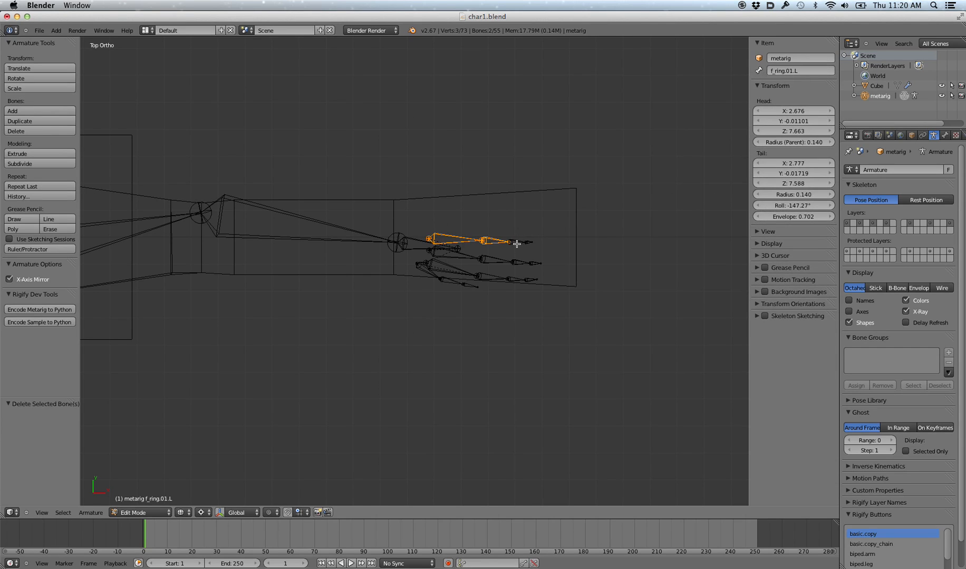
right_click(517, 244, "shift")
right_click(531, 242, "shift")
key("x")
left_click(532, 244)
- Delete the middle finger's bone chain, including its palm bone, from the left hand
right_click(458, 256)
right_click(490, 258, "shift")
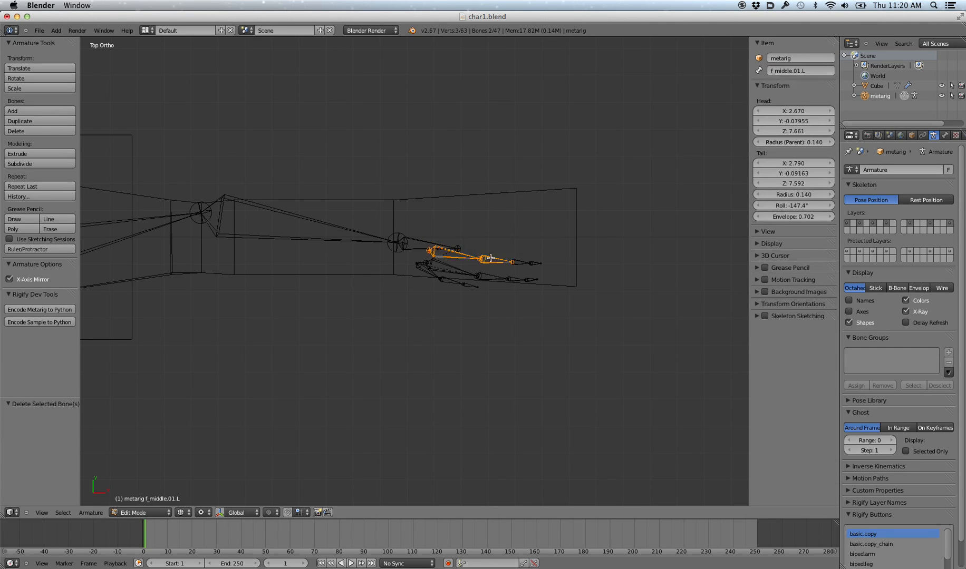
right_click(516, 262, "shift")
right_click(536, 264, "shift")
key("x")
left_click(537, 265)
- Delete the index finger, palm.01.L and thumb bones so only the hand bone extends past the wrist
right_click(432, 266)
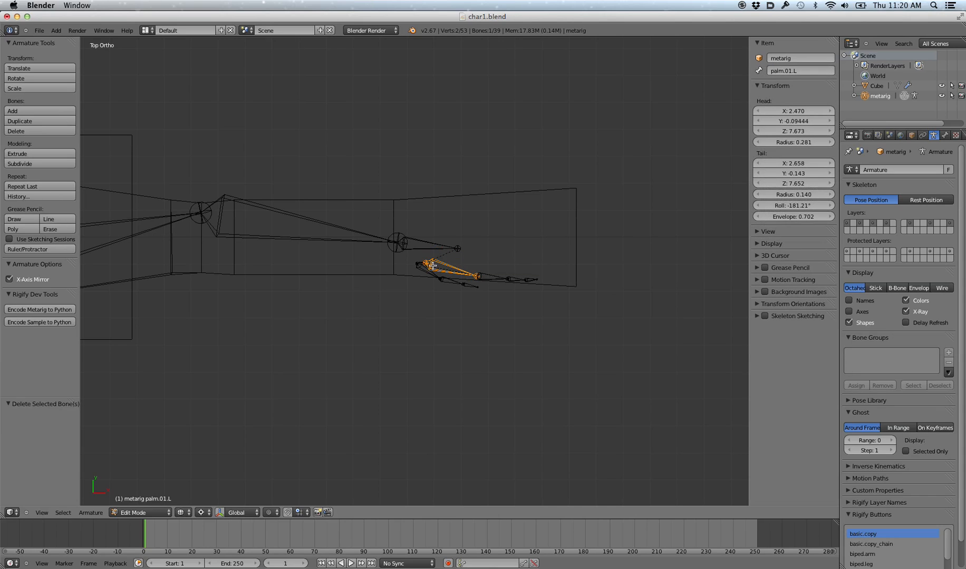
right_click(427, 272, "shift")
key("b")
left_click_drag(396, 256, 605, 349)
key("x")
left_click(604, 349)
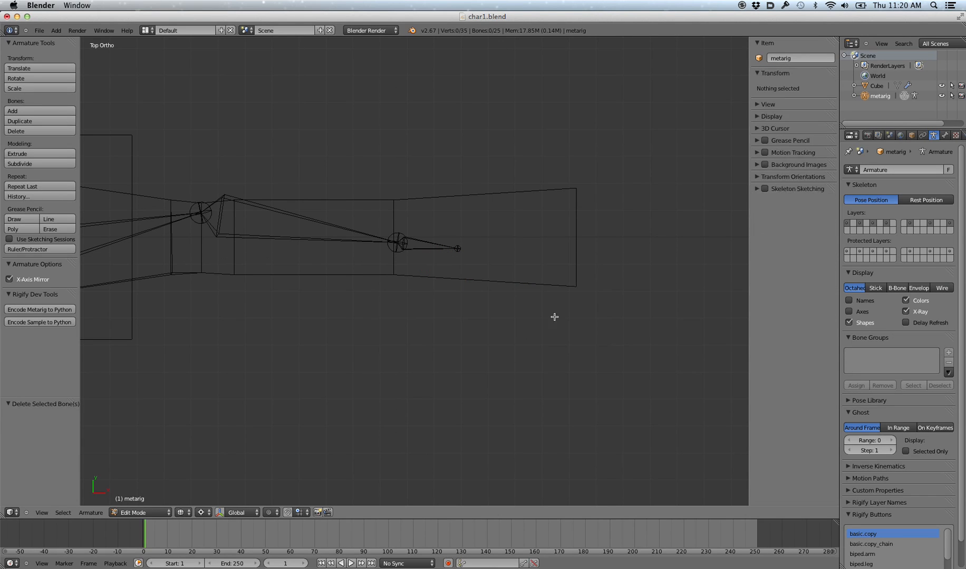
- In front view, move the tip of the hand.L bone 0.432 in X and -0.041 in Z to the arm mesh's end
middle_click_drag(554, 317, 468, 299)
key("KP_1")
right_click(420, 202)
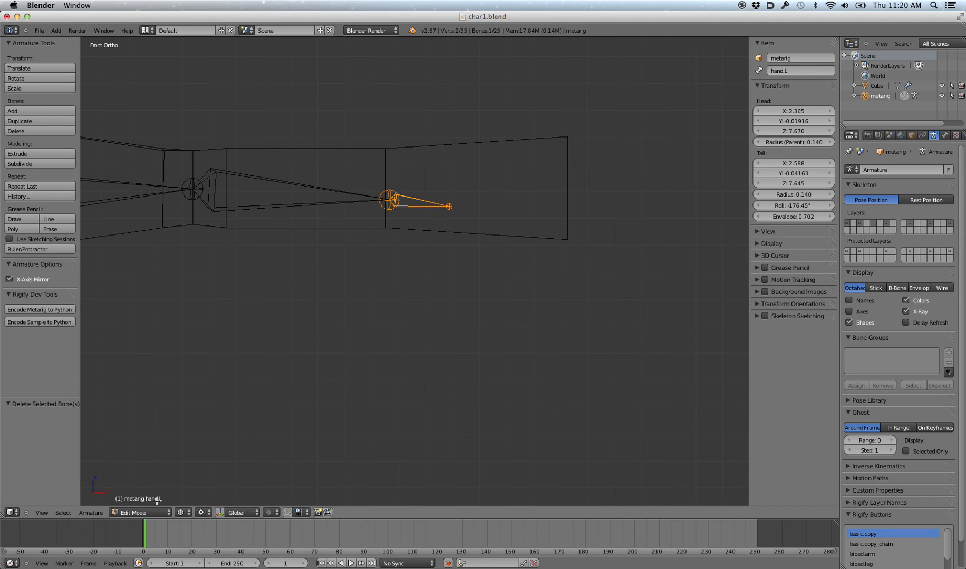
right_click(449, 206)
key("g")
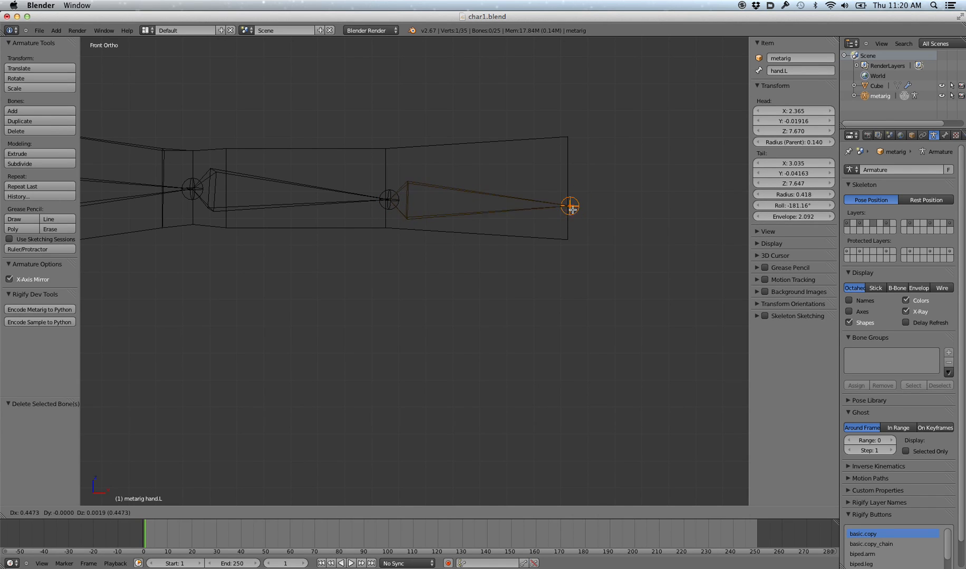
left_click(567, 221)
- Move the tip of the head bone up about 0.347 along Z to the top of the head mesh
middle_click_drag(356, 182, 518, 197, "shift")
scroll(562, 216, "down", 1)
scroll(519, 173, "down", 3)
middle_click_drag(511, 363, 528, 71, "shift")
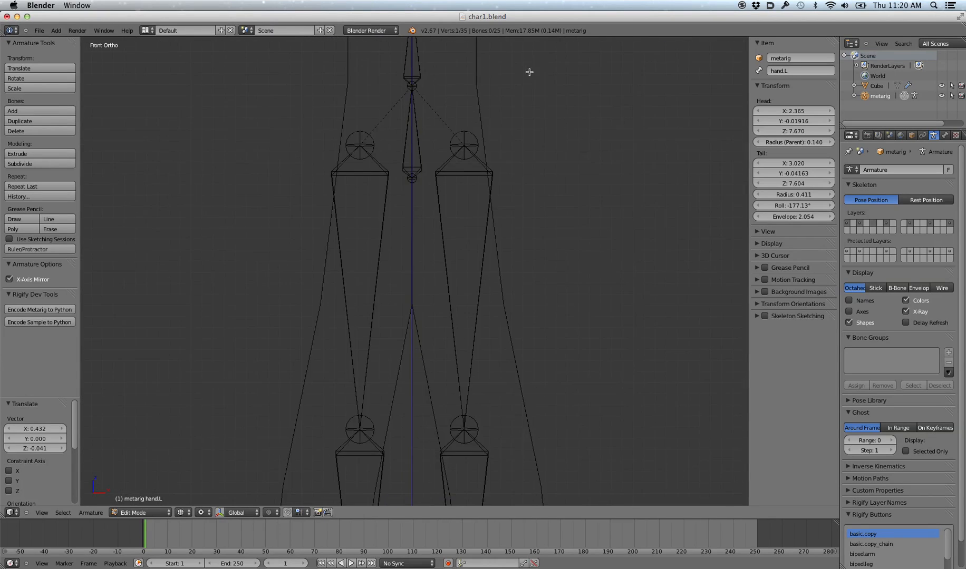
scroll(532, 129, "down", 3)
middle_click_drag(467, 119, 455, 298, "shift")
middle_click_drag(478, 203, 475, 272, "shift")
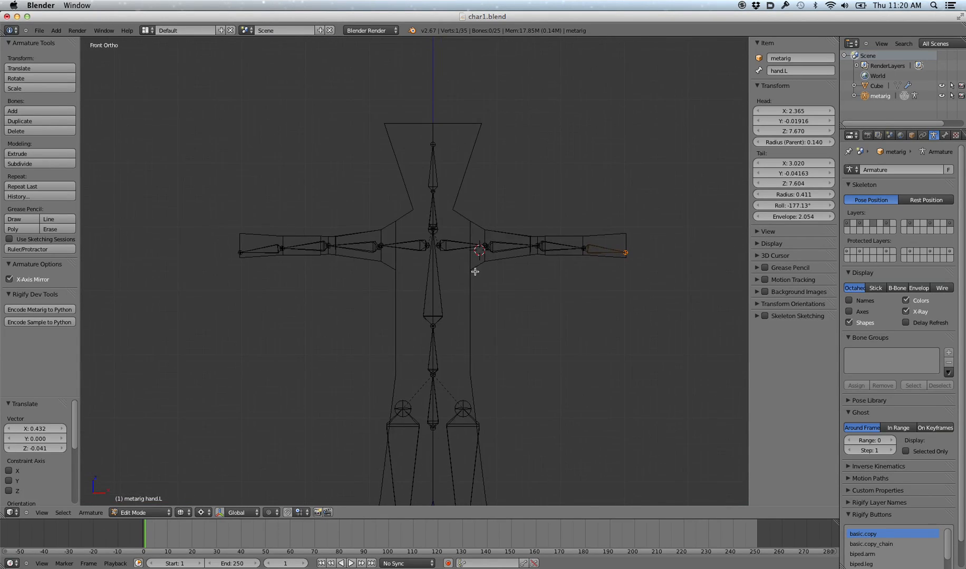
right_click(435, 208)
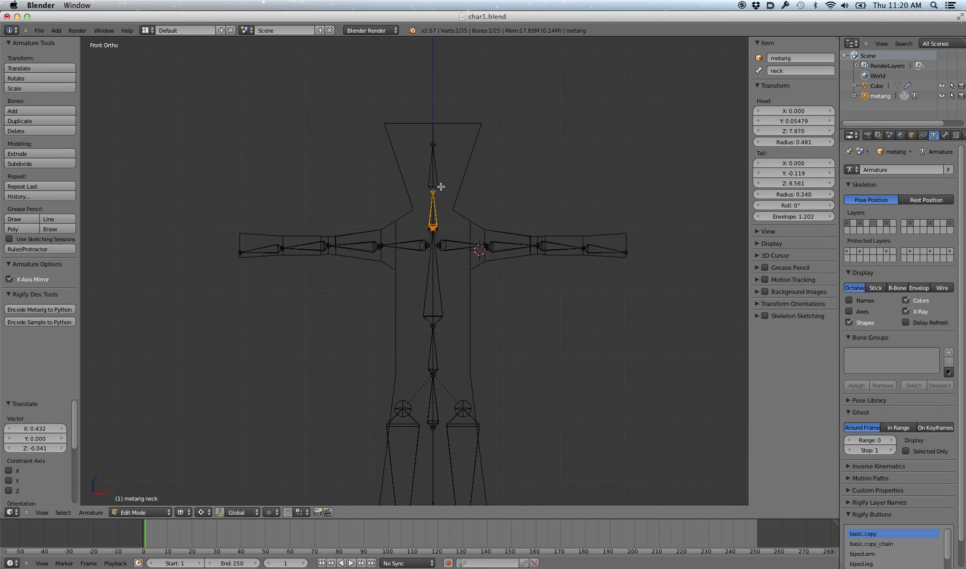
right_click(433, 143)
key("g")
key("z")
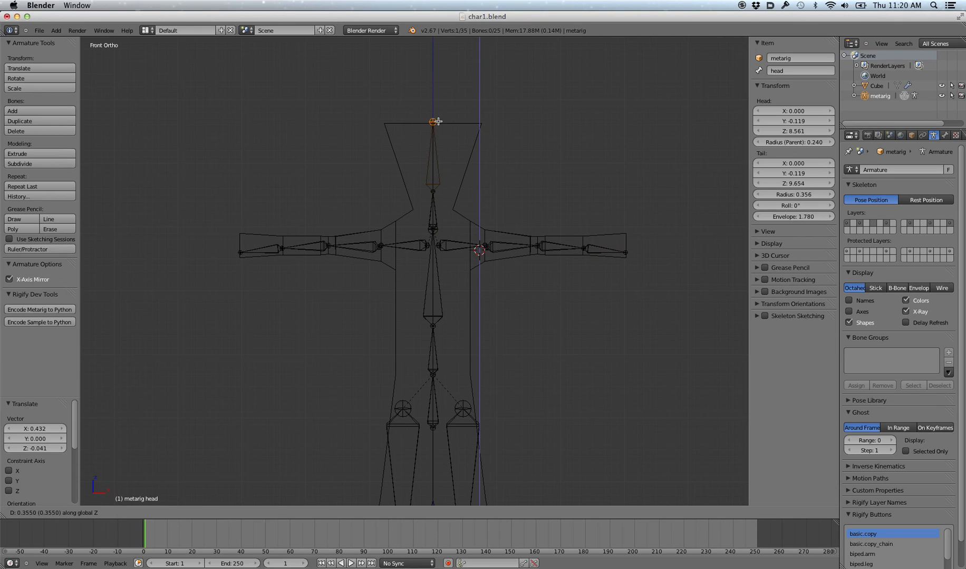
left_click(438, 121)
- Try to delete the foot, toe and heel bones below the ankles of both legs
key("KP_3")
middle_click_drag(400, 284, 467, 177, "shift")
scroll(412, 258, "up", 1)
middle_click_drag(438, 251, 445, 214, "shift")
middle_click_drag(433, 309, 468, 164, "shift")
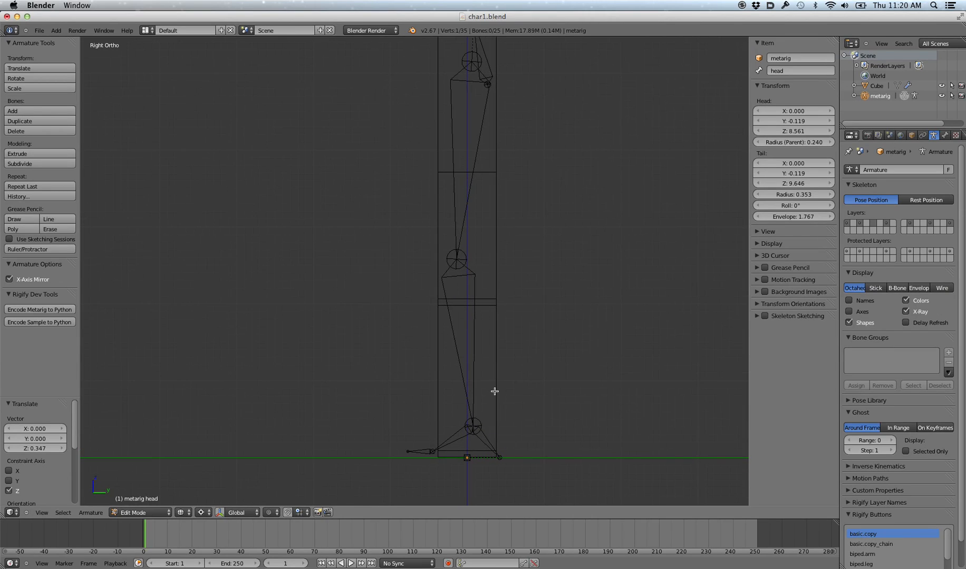
middle_click_drag(404, 409, 438, 401, "shift")
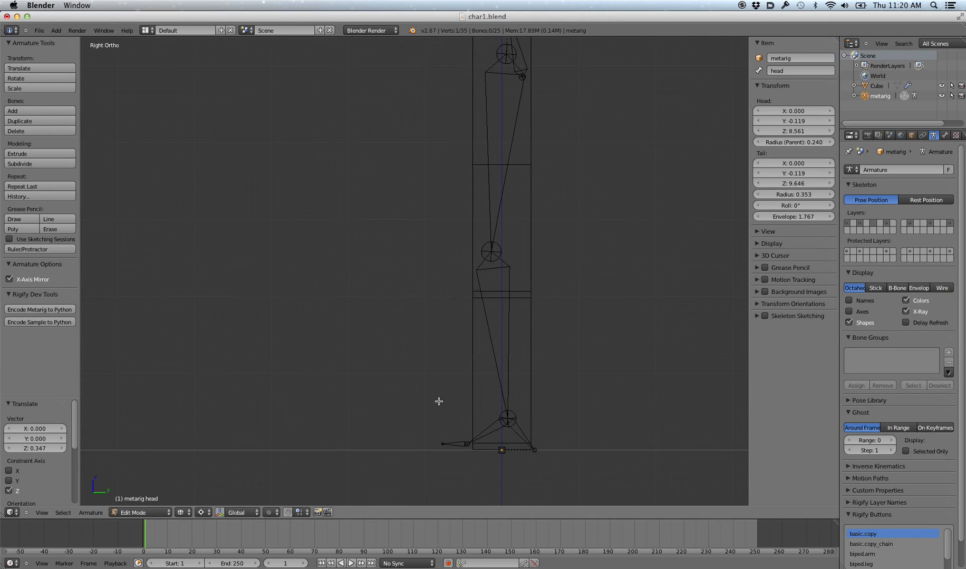
right_click(483, 432)
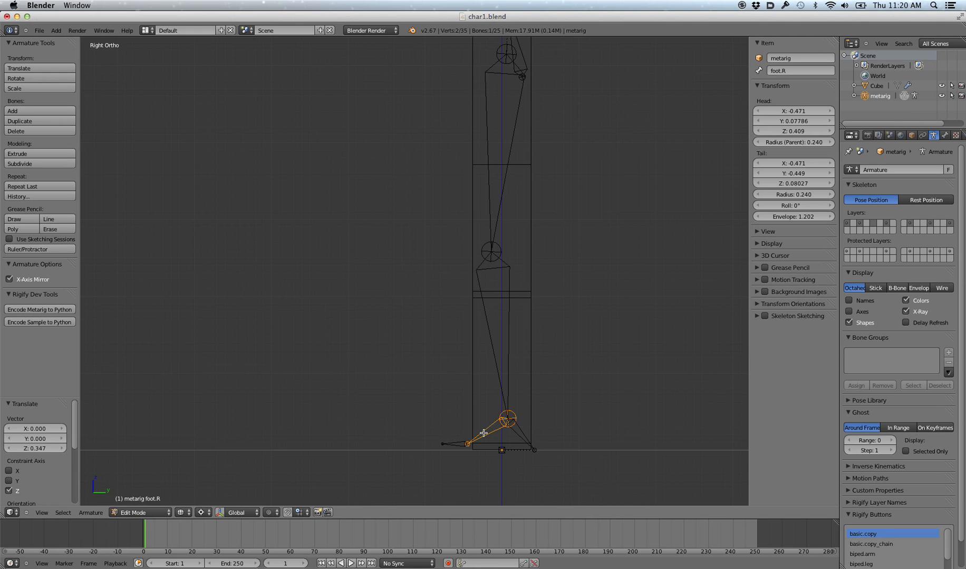
right_click(459, 444, "shift")
right_click(528, 443, "shift")
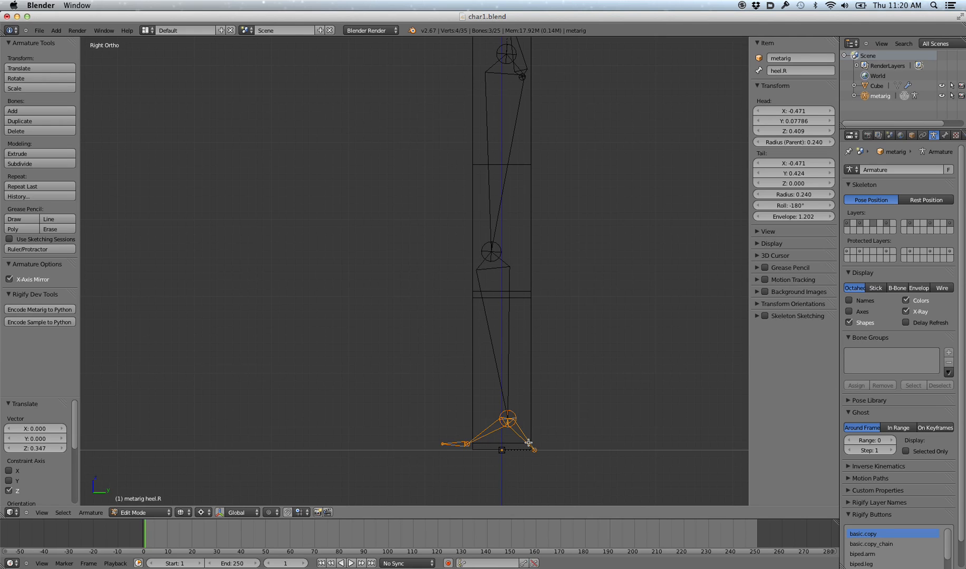
middle_click_drag(477, 445, 544, 433)
right_click(547, 438, "shift")
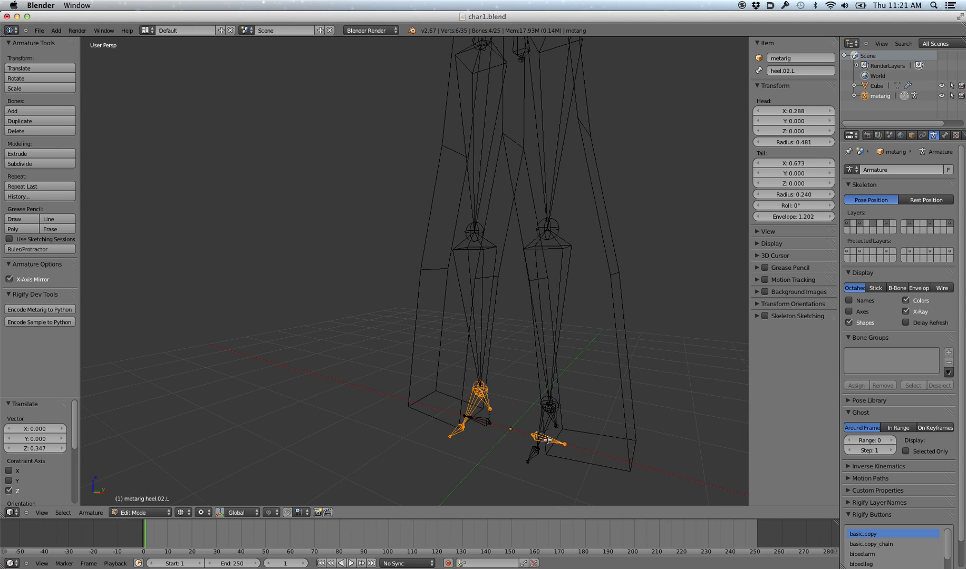
right_click(530, 452, "shift")
key("x")
left_click(527, 453)
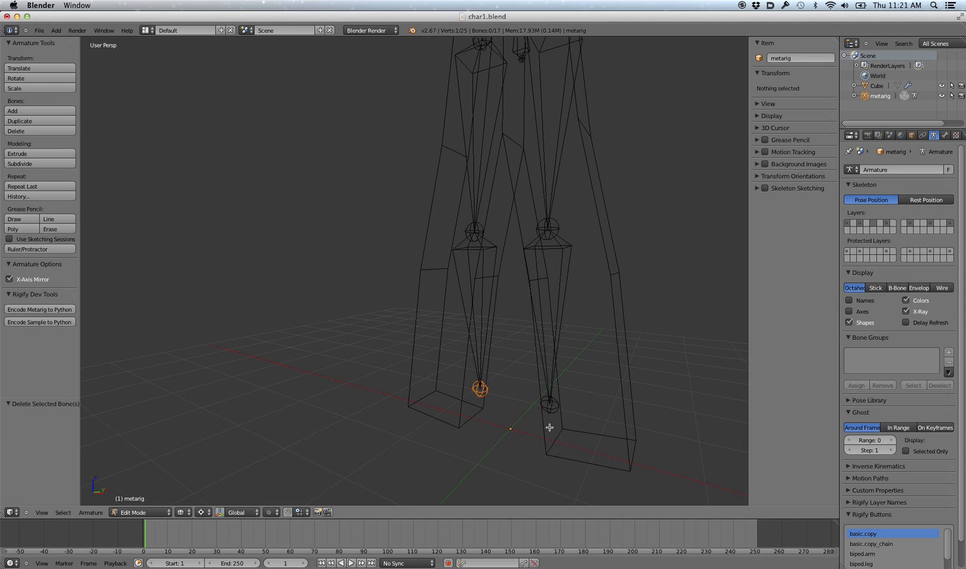
- Undo the deletion of the foot, toe and heel bones
right_click(551, 380)
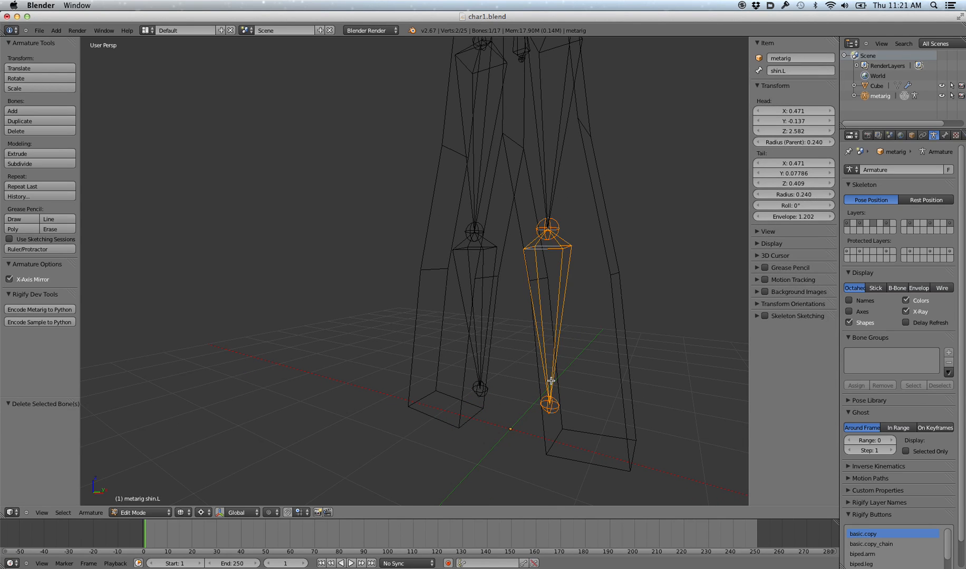
key("ctrl+z")
key("ctrl+z")
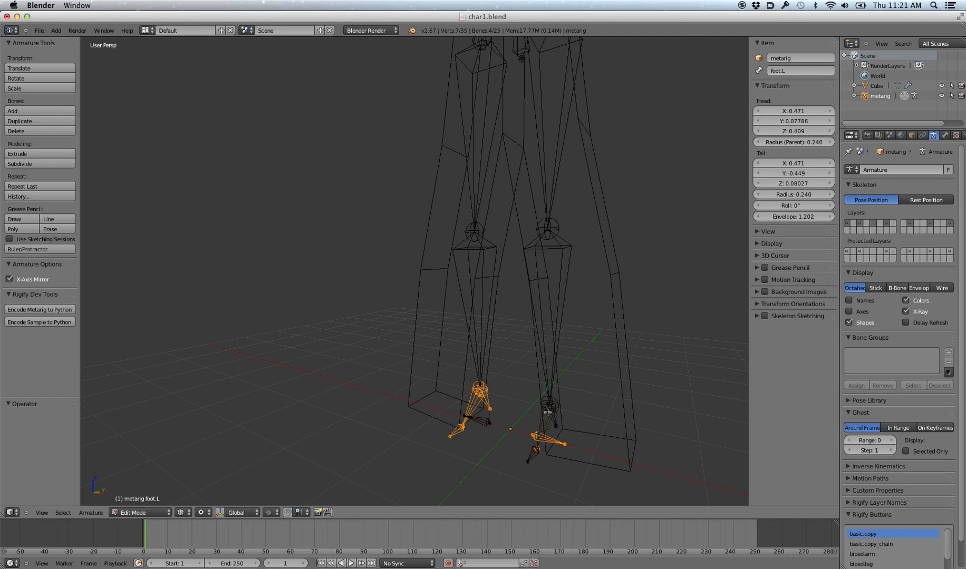
middle_click_drag(551, 380, 569, 253)
right_click(482, 219)
right_click(441, 218, "shift")
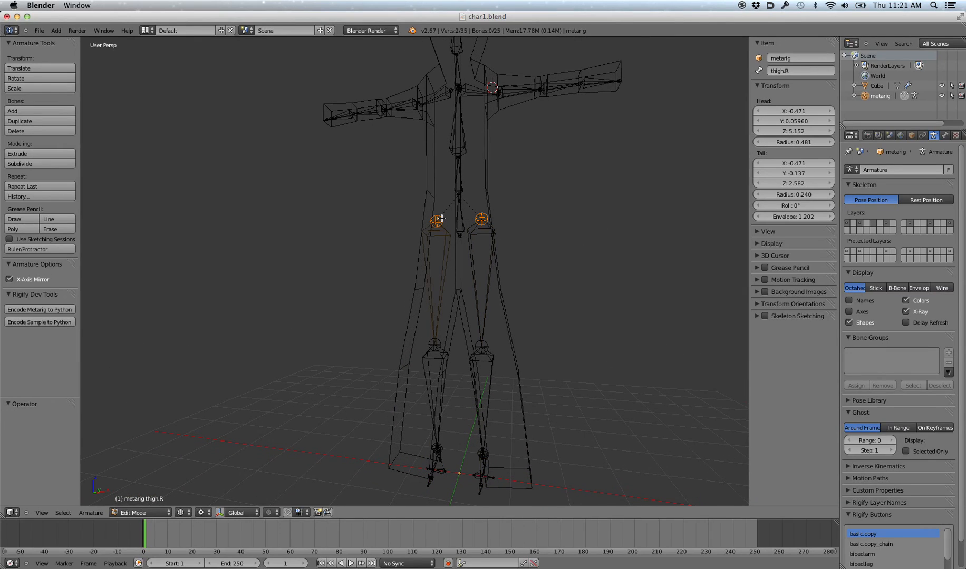
right_click(442, 340, "shift")
right_click(482, 343, "shift")
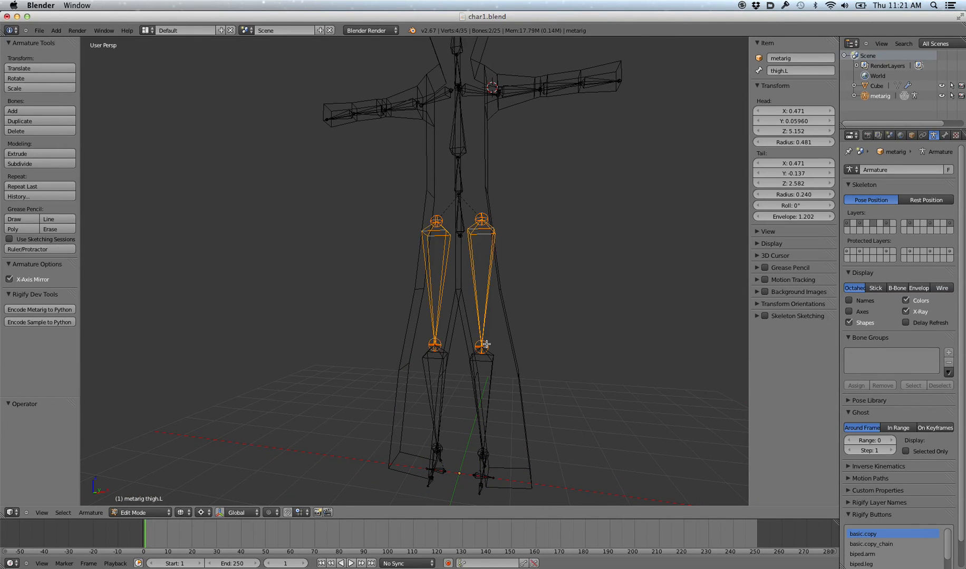
- In front view, select all left leg bones from thigh to toes and rotate them about -8.4° around the hip joint
key("KP_1")
middle_click_drag(491, 330, 418, 321, "shift")
key("a")
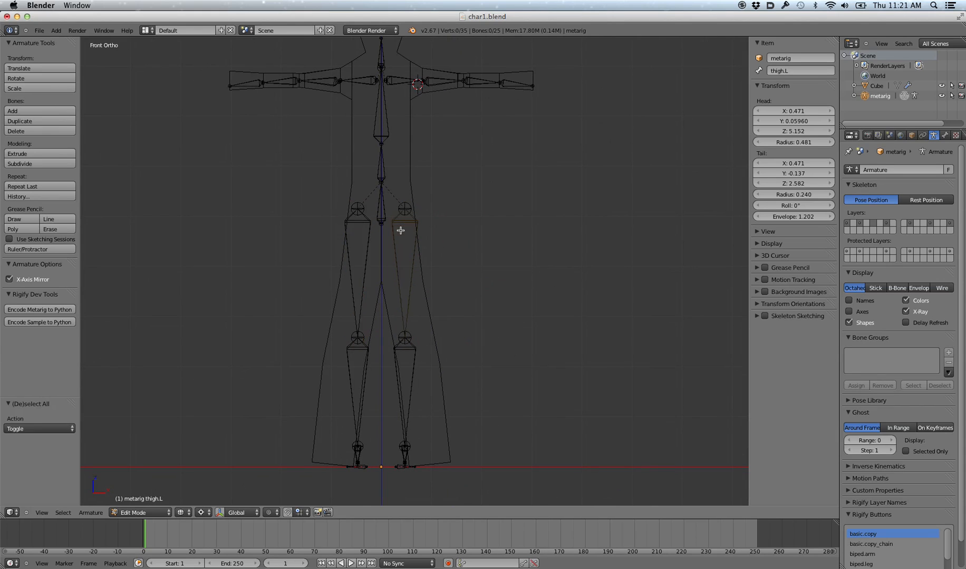
key("b")
left_click_drag(306, 189, 516, 504)
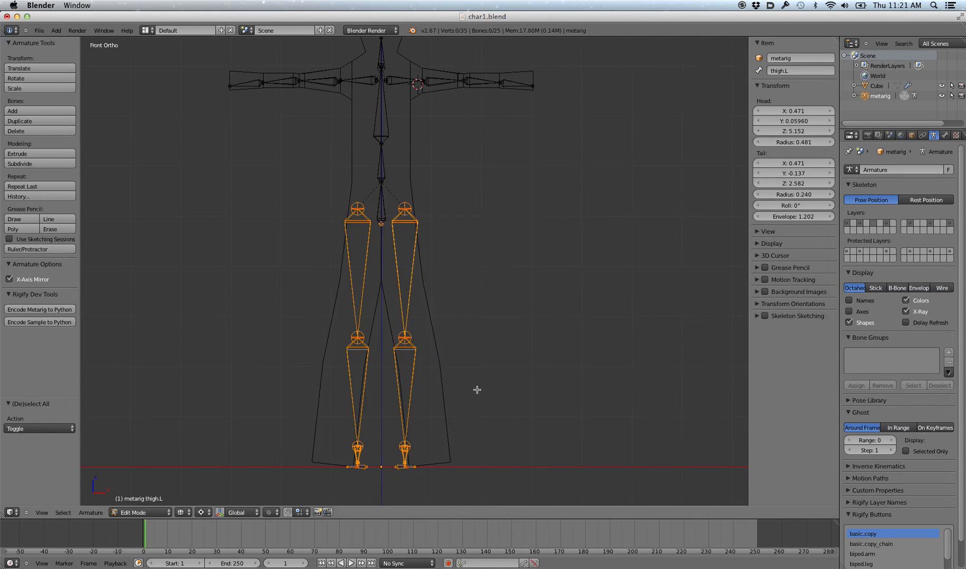
right_click(405, 212)
key("b")
left_click_drag(464, 182, 394, 487)
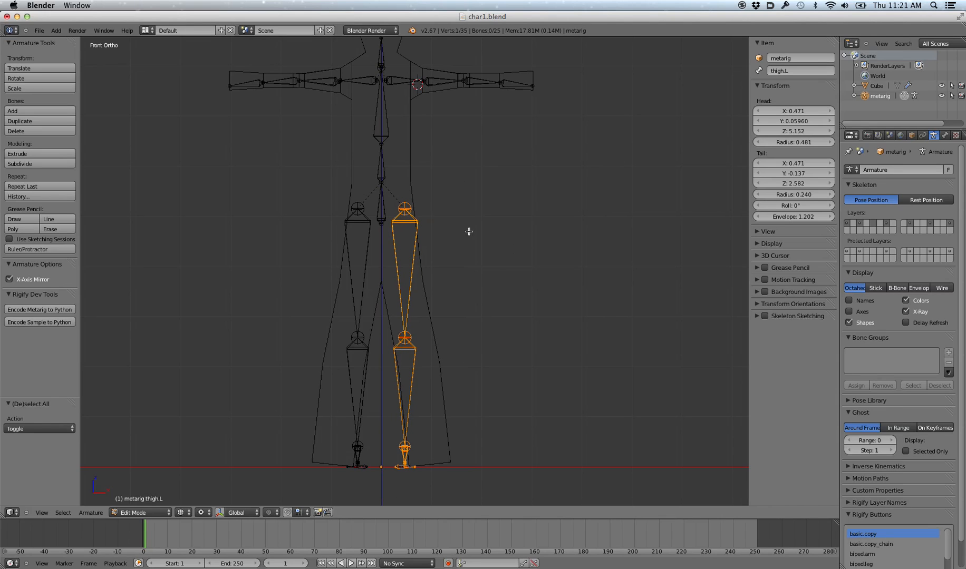
key("r")
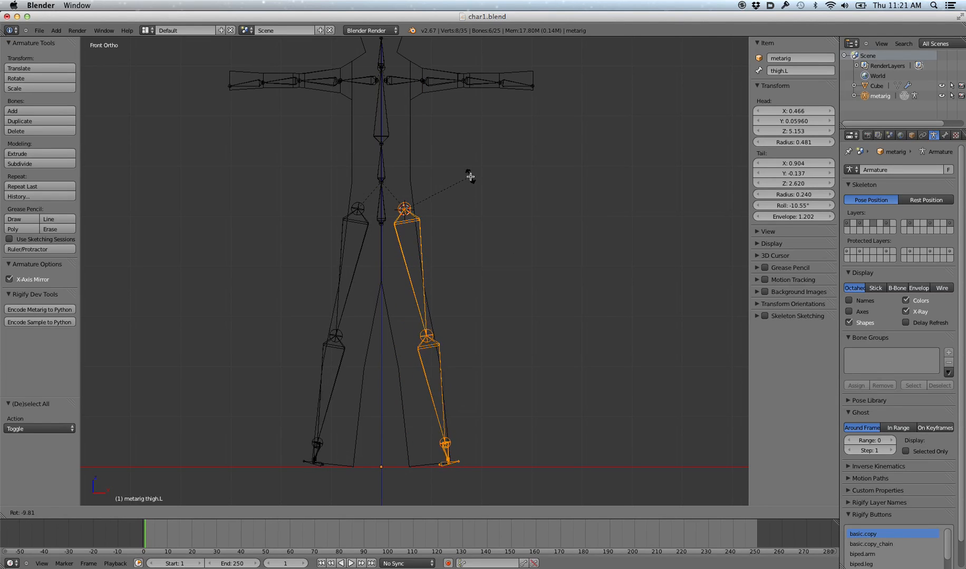
left_click(468, 180)
- Move the left leg bones about 0.01 in X and -1.405 in Z, and scale them to 0.719 to fit the leg mesh
key("g")
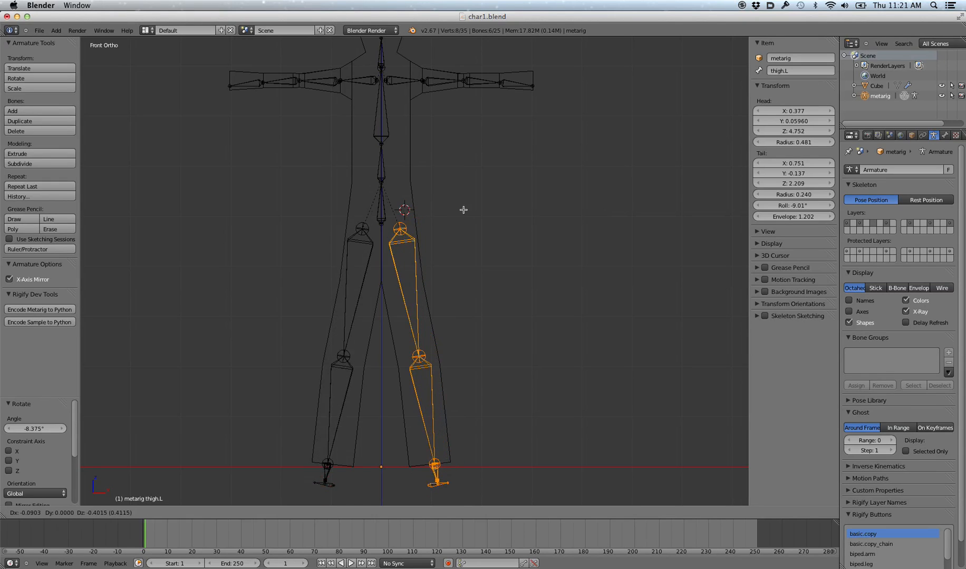
left_click(468, 250)
scroll(468, 249, "down", 5, "shift")
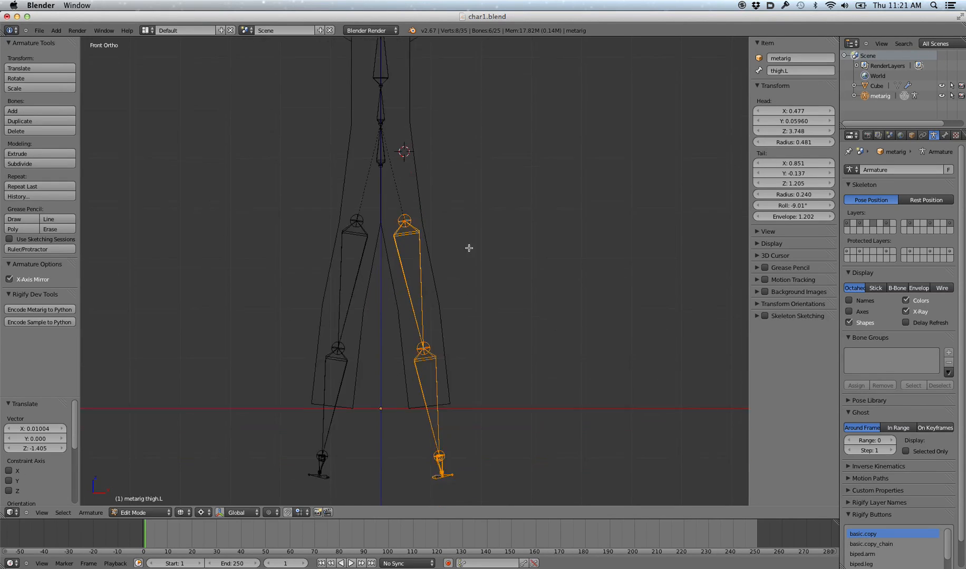
key("s")
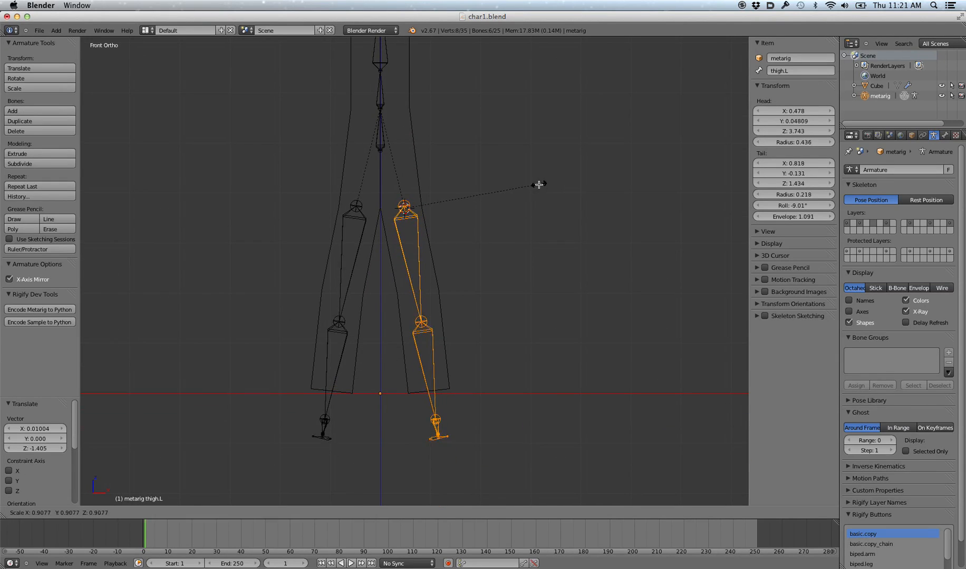
left_click(510, 188)
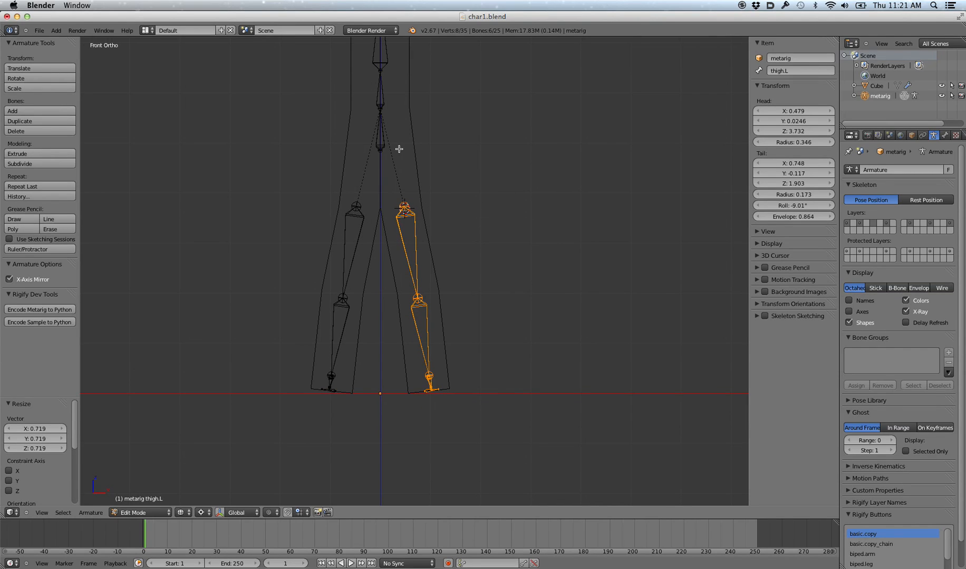
- Scale the spine and hips bones by 1.684 along Z from the spine's upper joint, extending them down to the crotch
scroll(399, 149, "up", 7, "shift")
right_click(382, 189)
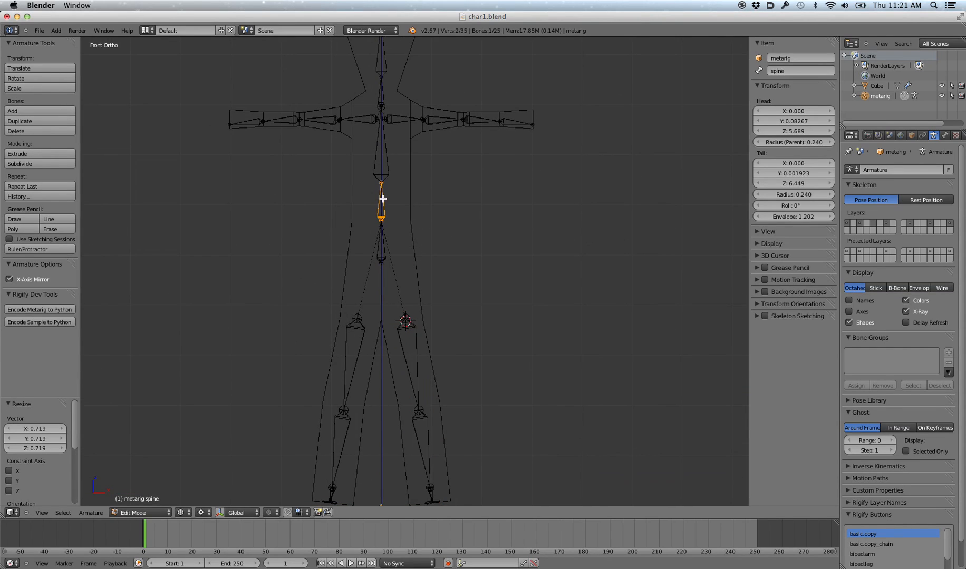
right_click(379, 252, "shift")
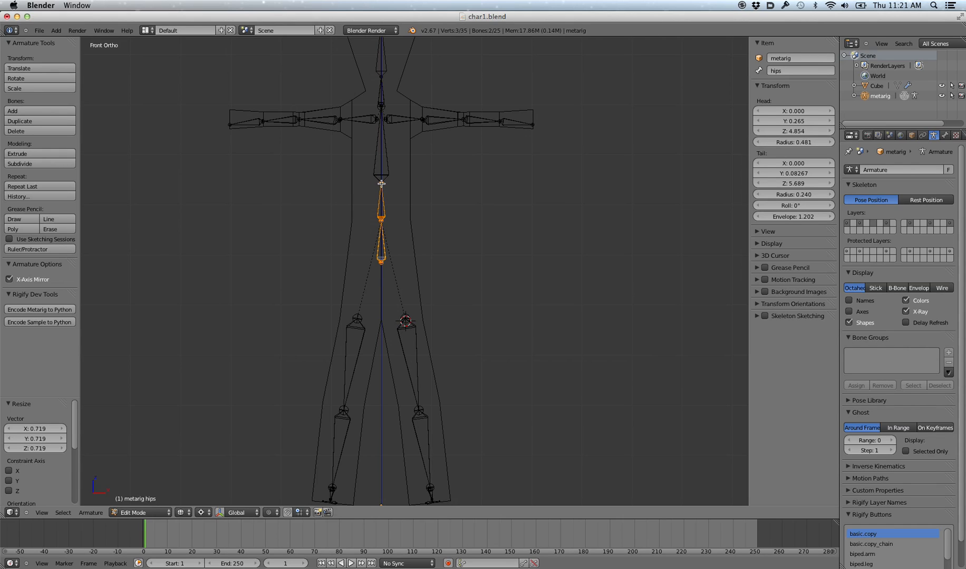
key("s")
key("z")
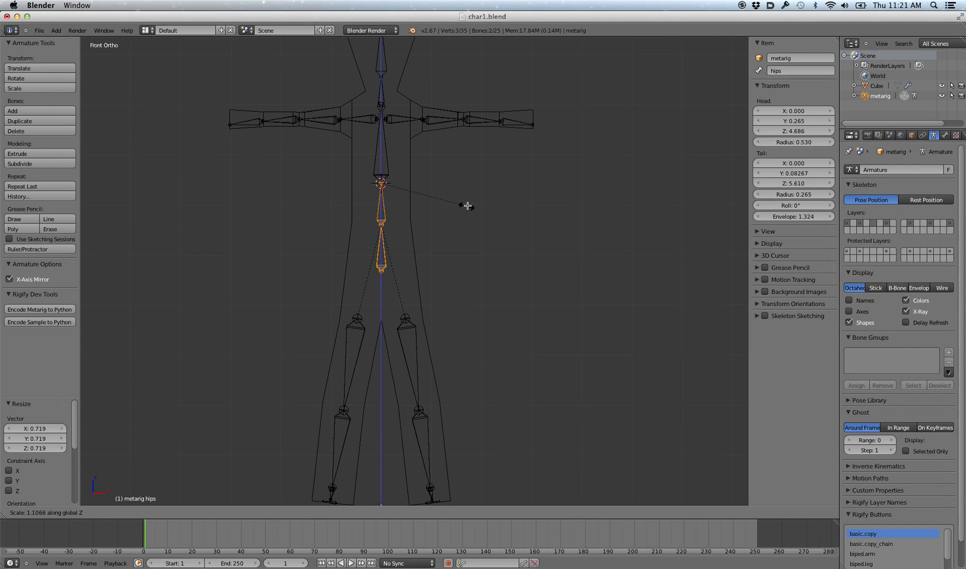
left_click(510, 182)
scroll(485, 64, "down", 12, "shift")
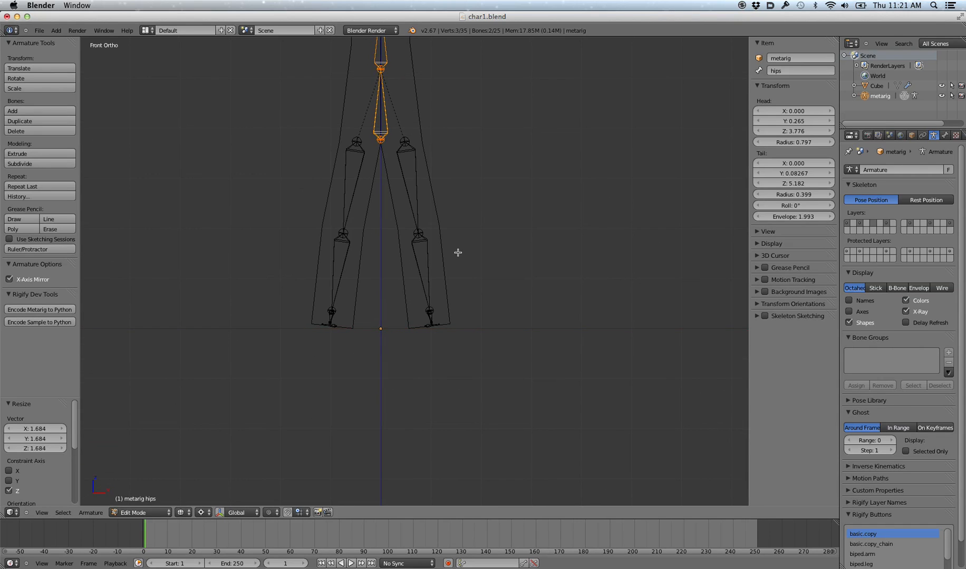
- In right side view, move the knee joint of thigh.R about -0.011 in Y and 0.070 in Z toward the knee edge loops
key("KP_3")
mouse_move(441, 269)
middle_mouse_down("shift")
mouse_move(448, 293)
mouse_move(434, 268)
middle_mouse_up("shift")
middle_click_drag(414, 256, 542, 264, "shift")
right_click(481, 269)
right_click(475, 275)
right_click(469, 273)
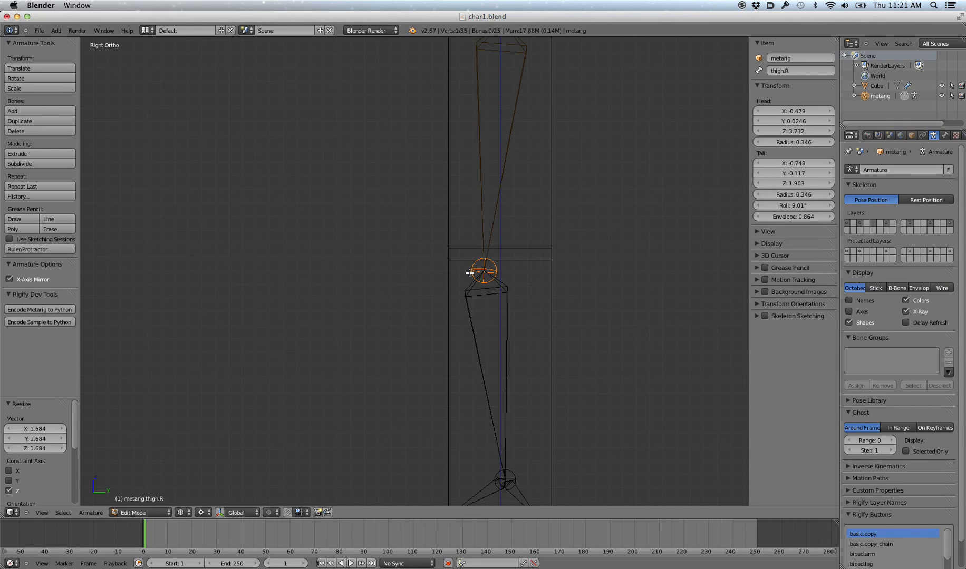
key("g")
left_click(470, 263)
- Switch the viewport to solid shading and save the file over char1.blend
middle_click_drag(470, 263, 536, 261)
middle_click_drag(535, 259, 470, 275, "shift")
key("z")
mouse_move(536, 257)
middle_mouse_down("shift")
mouse_move(469, 282)
mouse_move(454, 276)
middle_mouse_up("shift")
key("ctrl+s")
left_click(455, 277)
- Leave the armature's Edit Mode, select the Cube character mesh in Object Mode, and save the file again
middle_click_drag(470, 194, 439, 364)
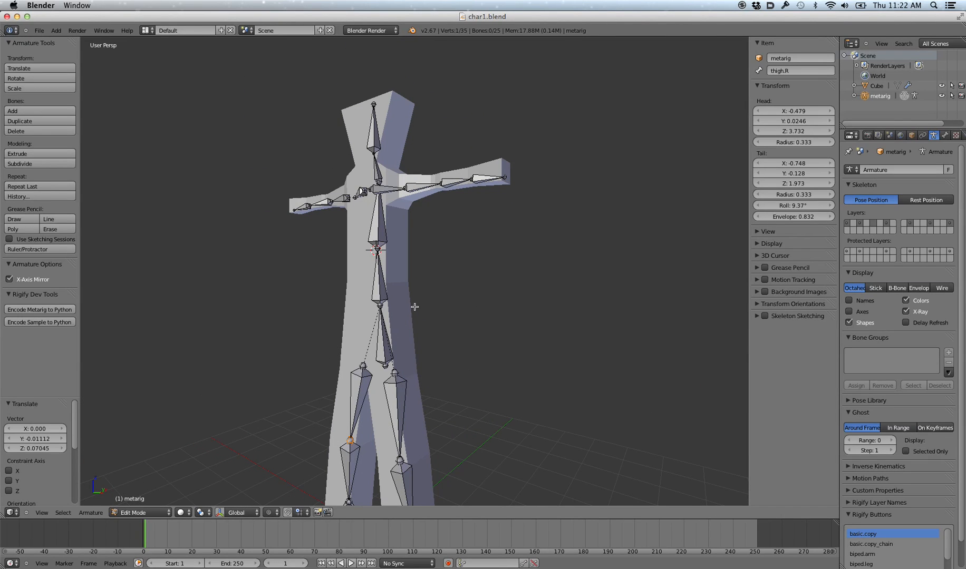
key("Tab")
right_click(406, 266)
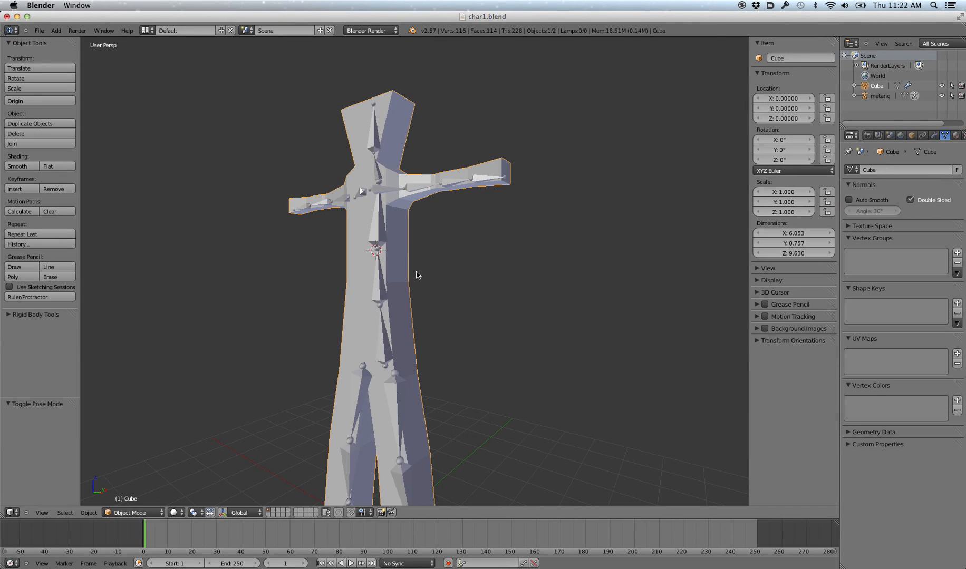
key("ctrl+s")
left_click(190, 88)
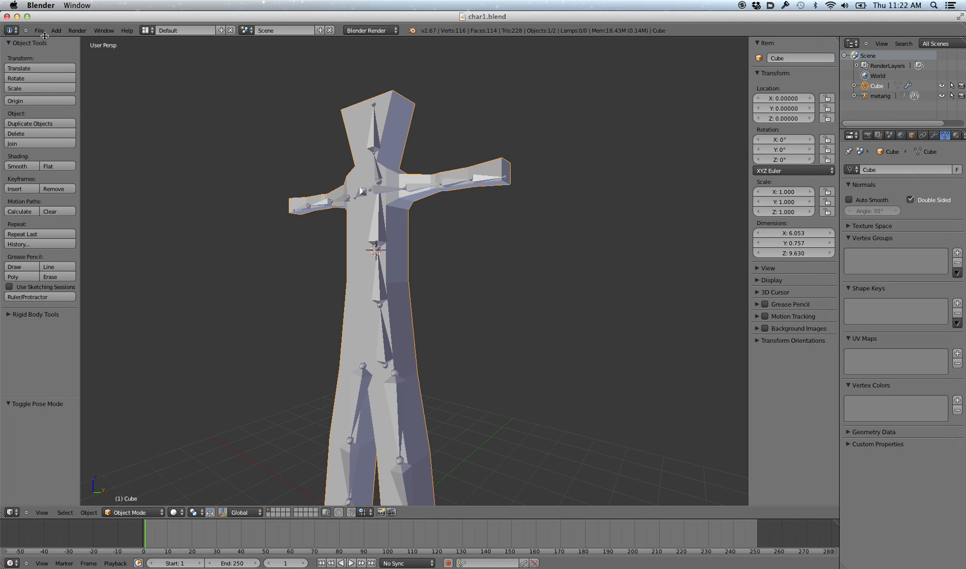
- Select the metarig, return it to Object Mode, and generate the Rigify rig from it
middle_click_drag(332, 255, 433, 159)
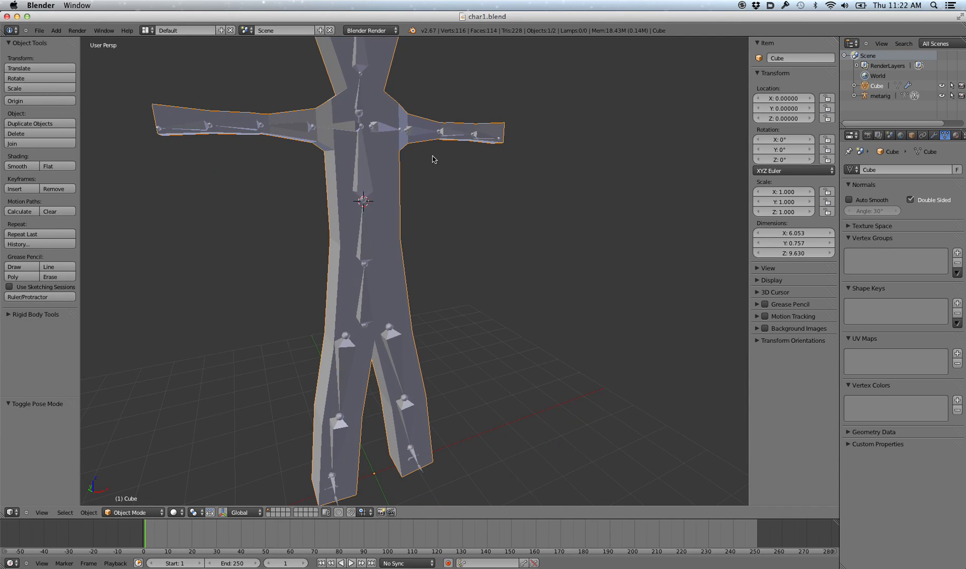
right_click(362, 184)
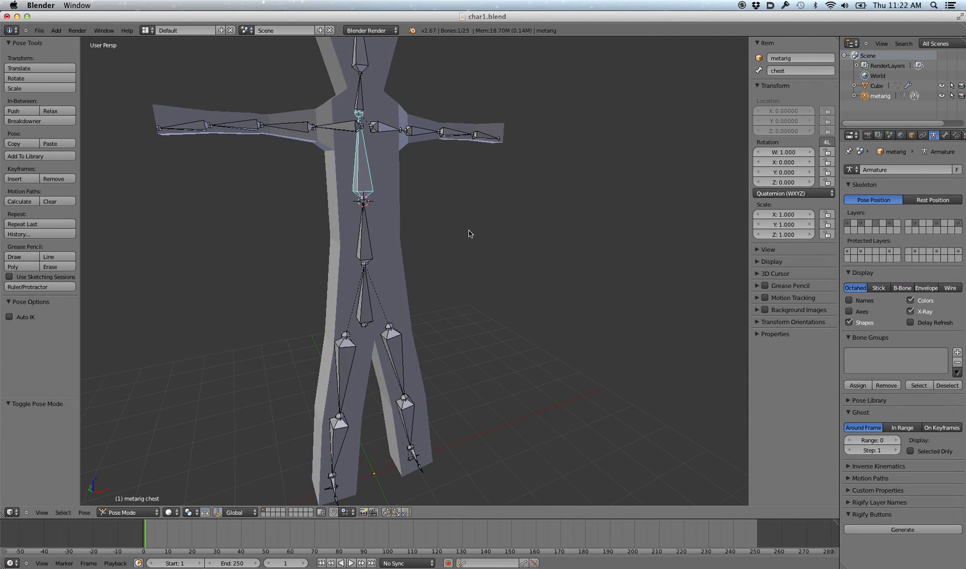
key("ctrl+Tab")
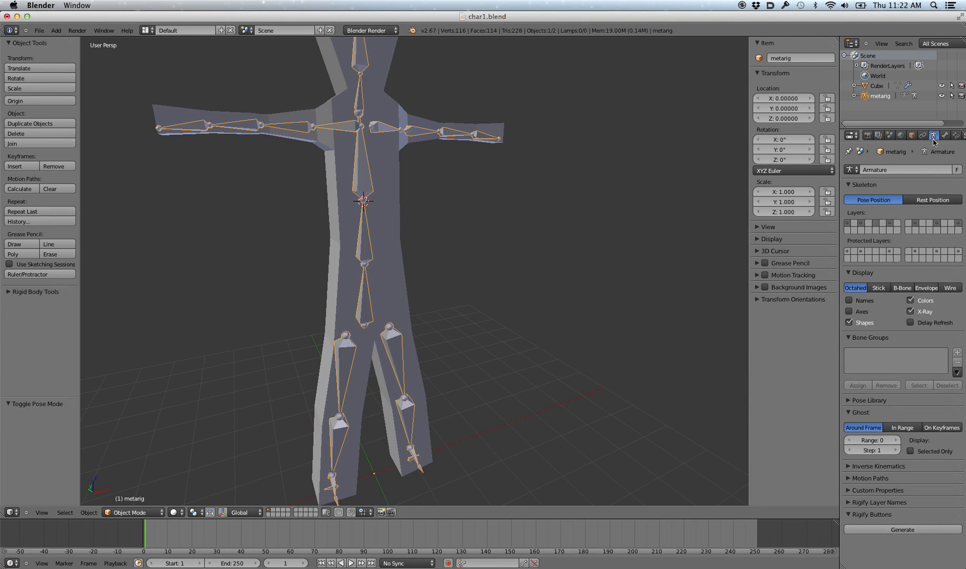
left_click(926, 534)
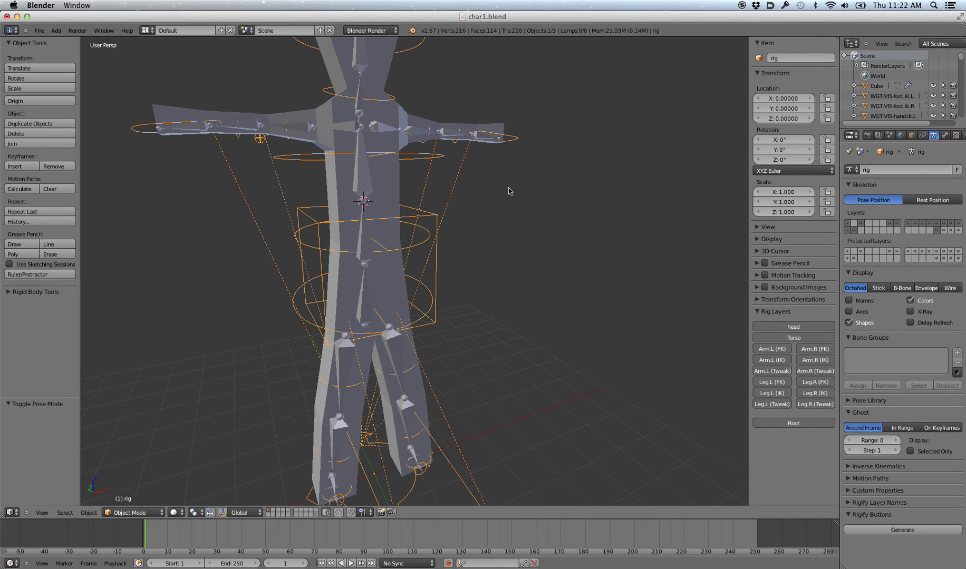
- Hide the metarig object in the scene and save the file
middle_click_drag(449, 157, 425, 207)
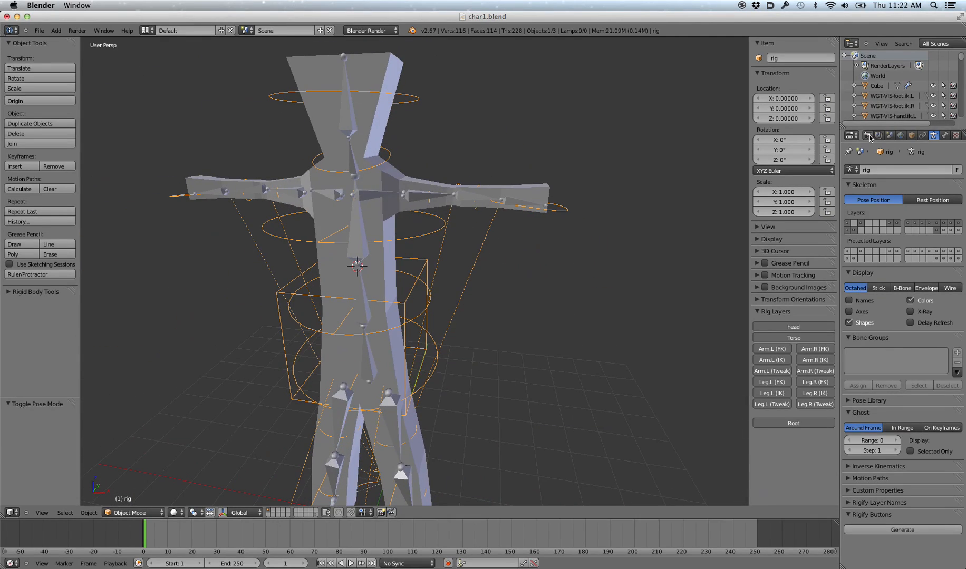
left_click_drag(959, 63, 956, 126)
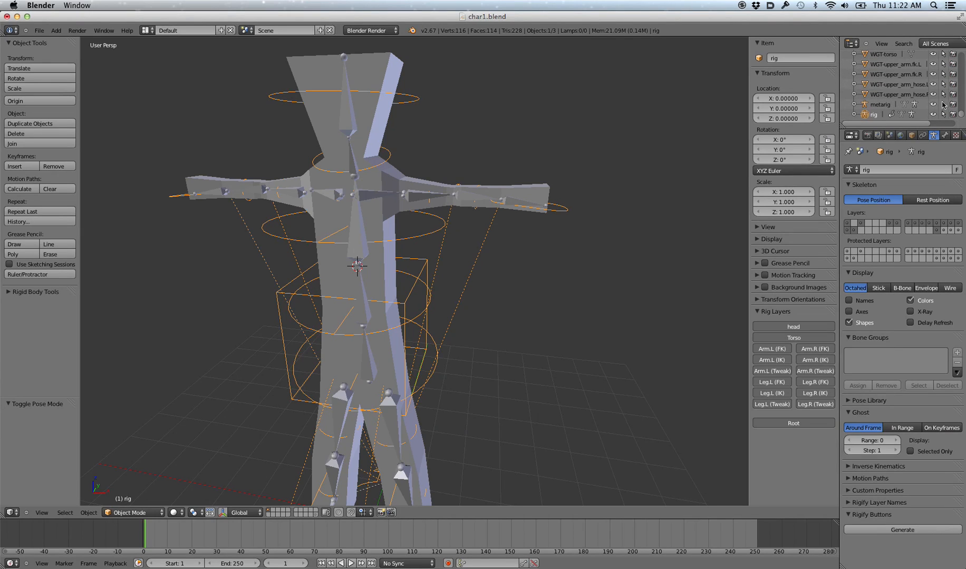
left_click(933, 104)
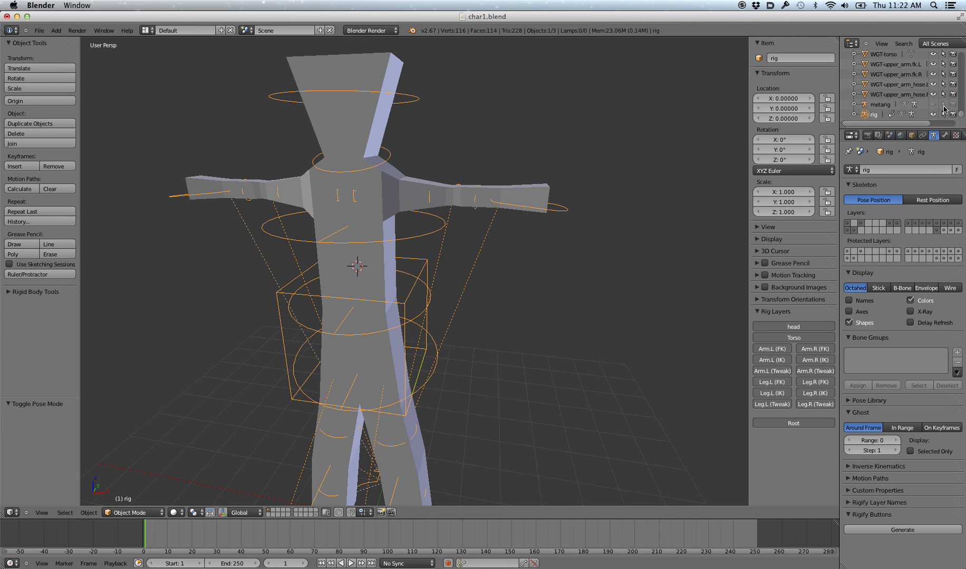
key("ctrl+s")
left_click(400, 155)
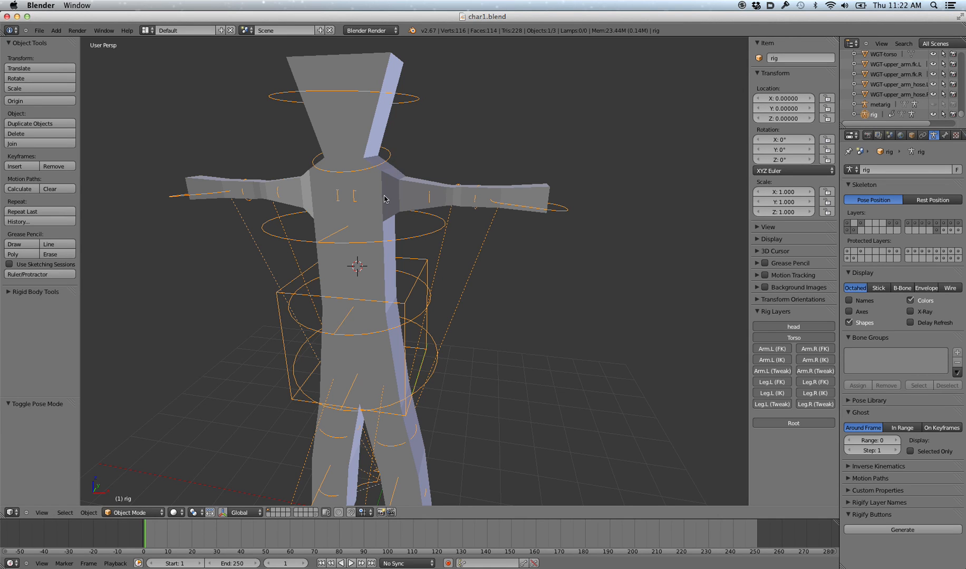
- Turn on X-Ray display for the generated rig and additionally show its last armature layer
middle_click_drag(381, 270, 385, 231, "shift")
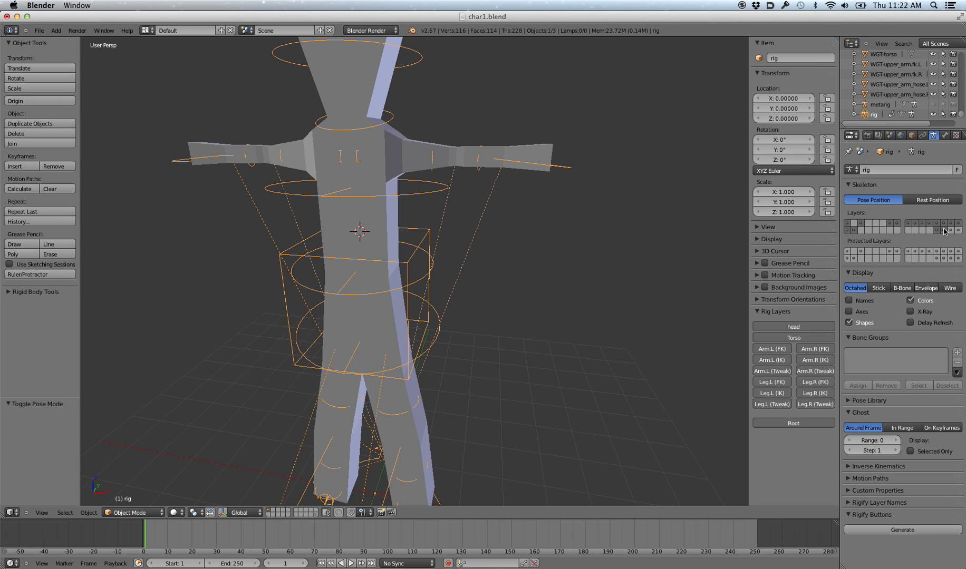
left_click(912, 310)
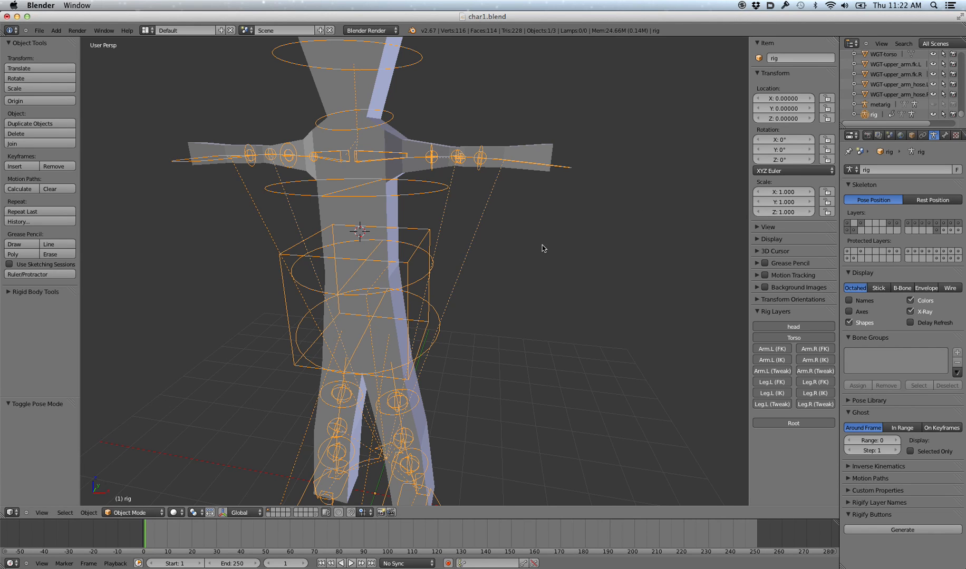
left_click(958, 230, "shift")
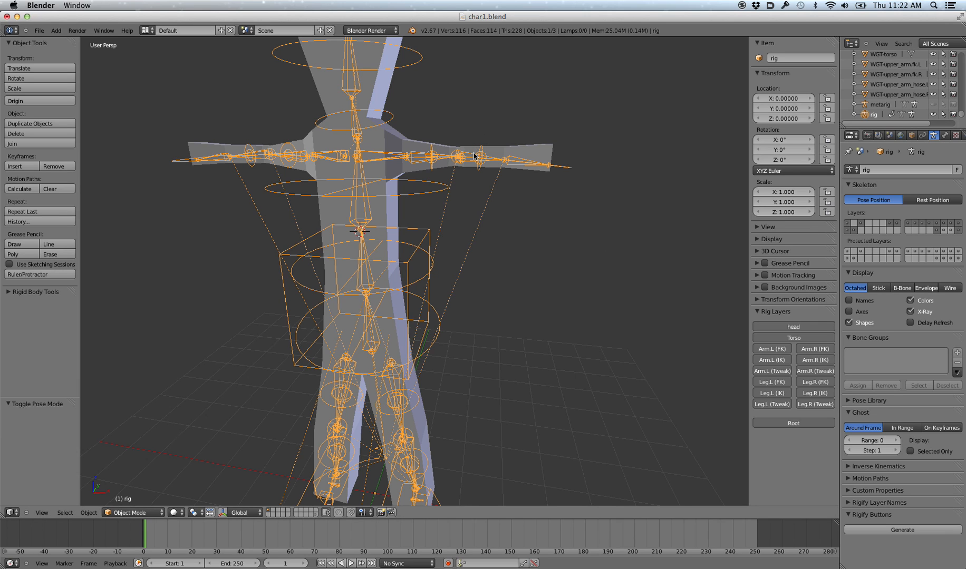
- Switch the rig to Pose Mode, check the ORG-hand.L and ORG-forearm.L bones, and hide the ORG bones again
key("ctrl+Tab")
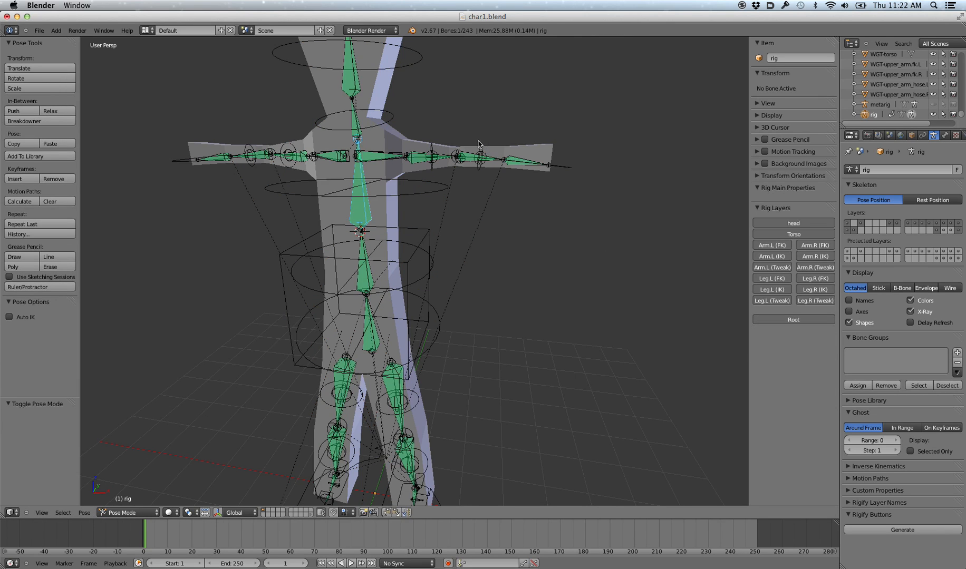
key("a")
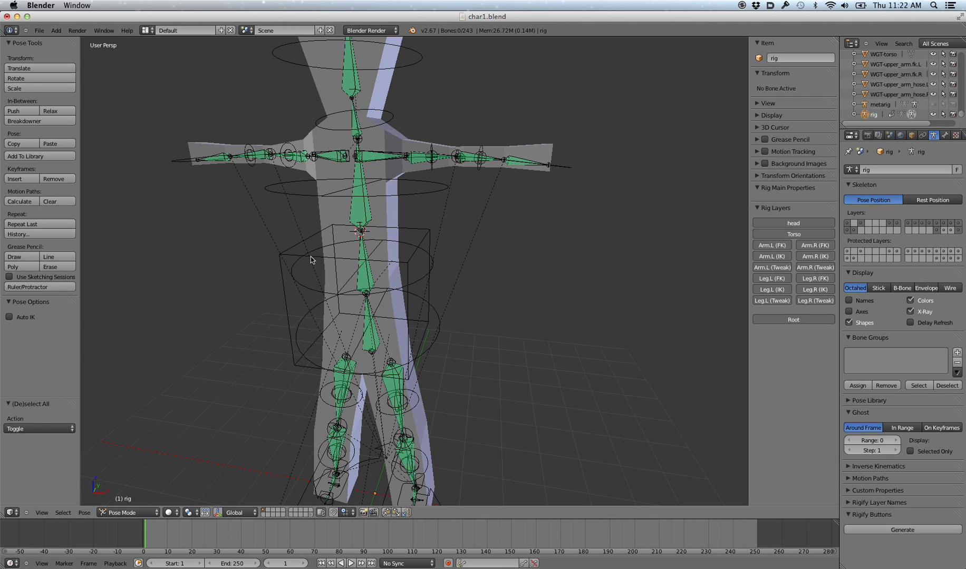
right_click(523, 166)
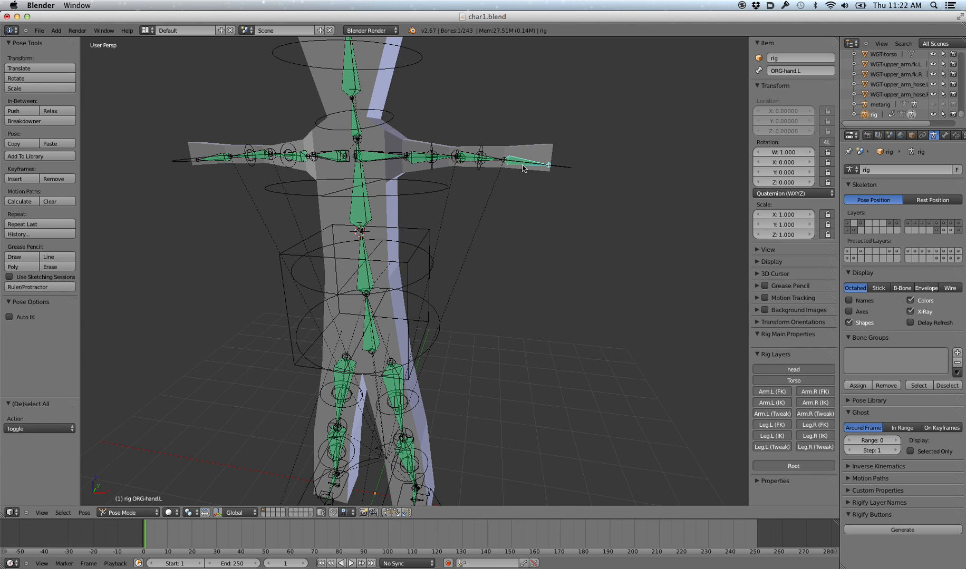
scroll(498, 166, "up", 6)
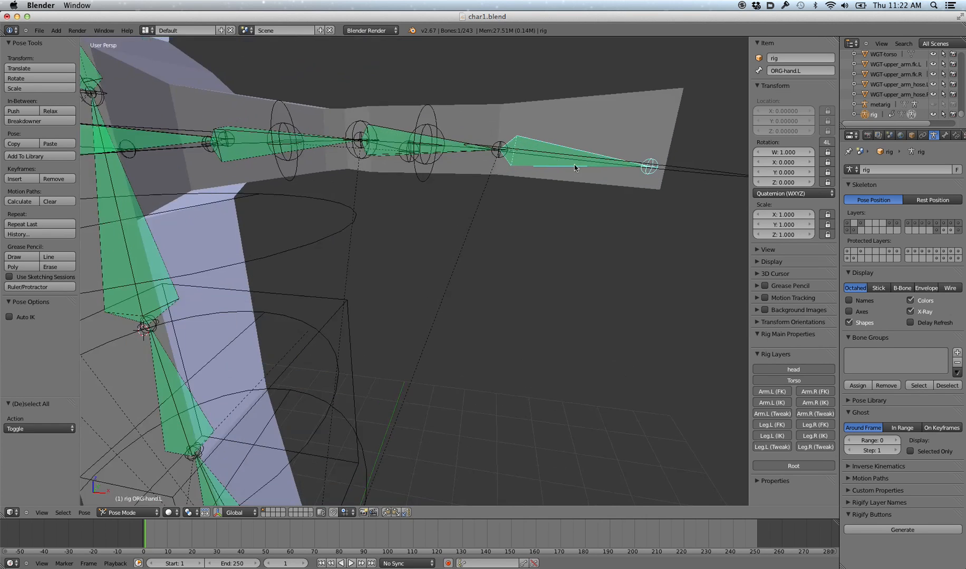
right_click(447, 146)
right_click(454, 154)
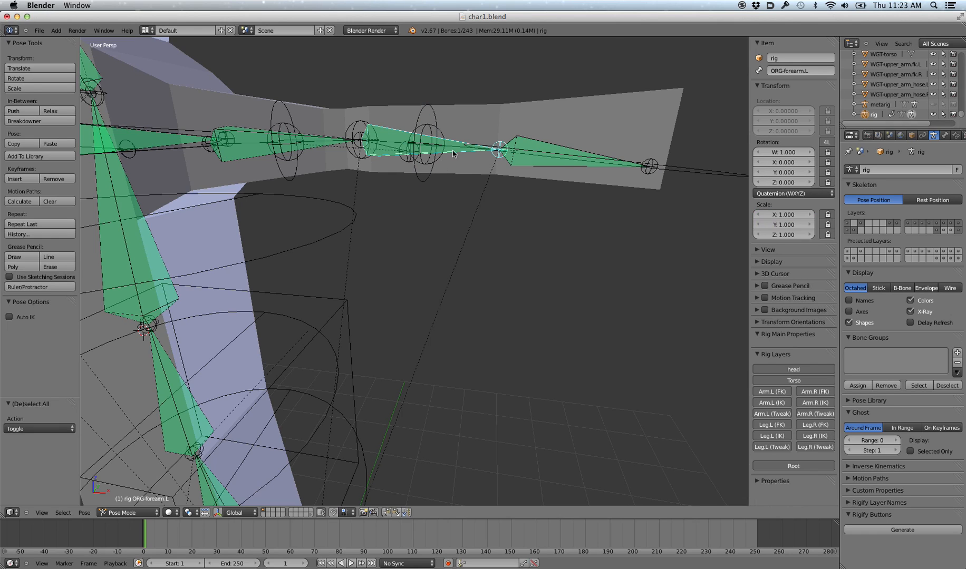
left_click(952, 232)
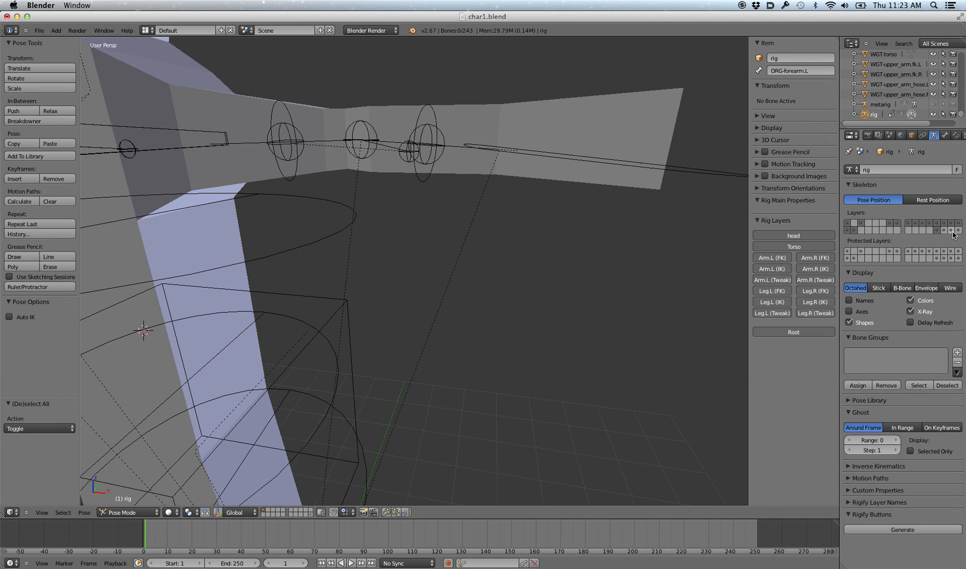
- Show the MCH bone layer, check the MCH-hand.L bone, and hide the layer again
left_click(952, 232, "shift")
right_click(516, 162)
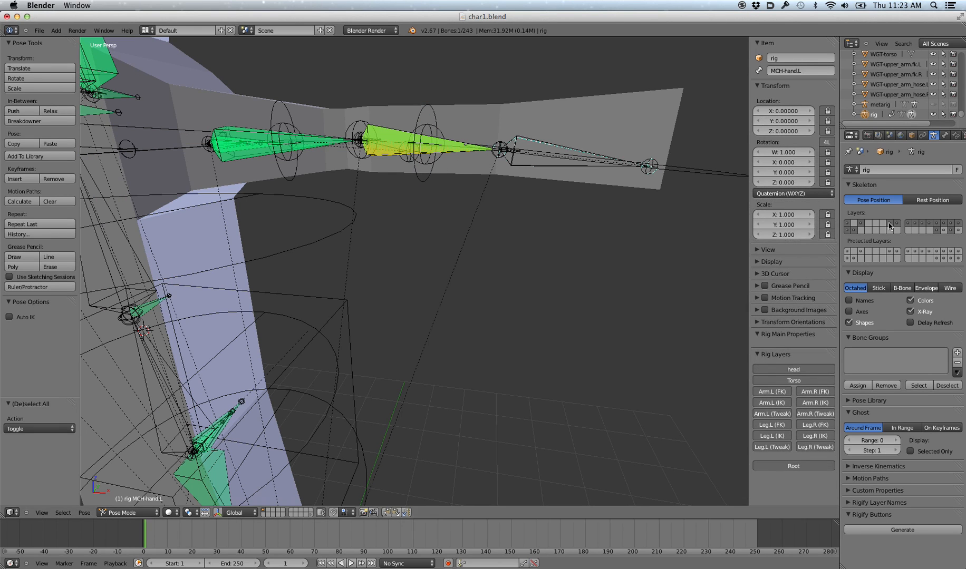
left_click(951, 231, "shift")
- Show the deform bone layer, check the DEF-upper_arm.01.L bone, and examine the deform bones across the whole body
left_click(944, 231, "shift")
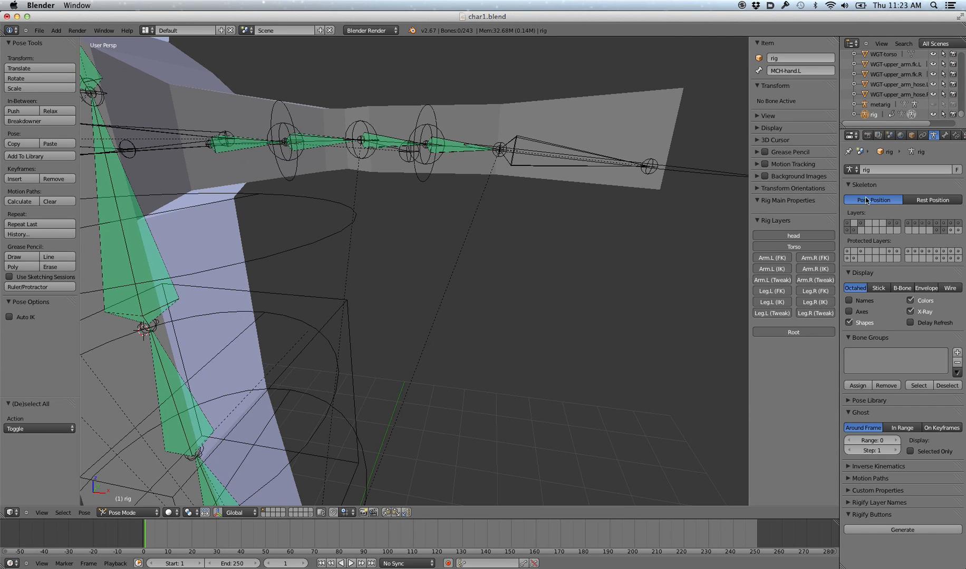
right_click(448, 148)
middle_click_drag(170, 483, 250, 405)
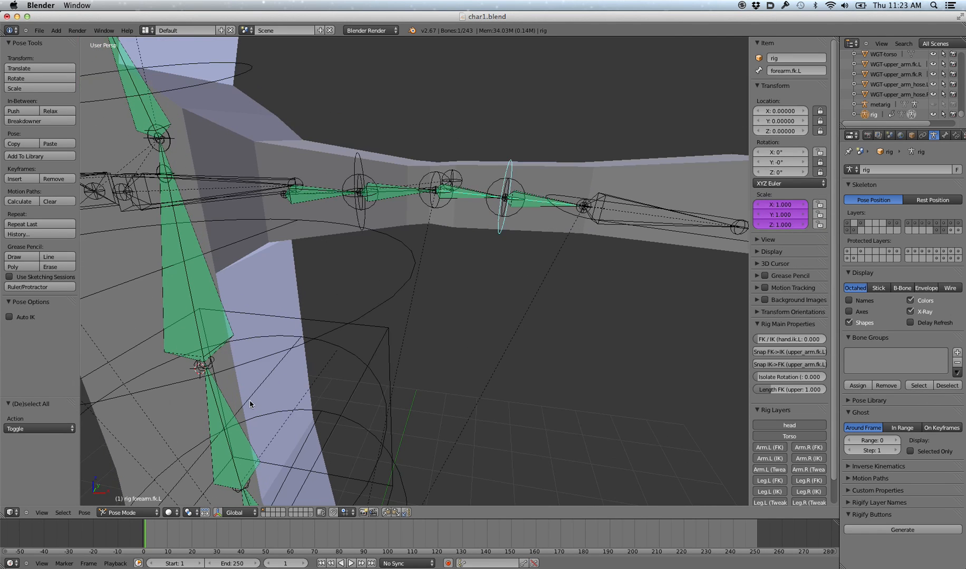
right_click(303, 205)
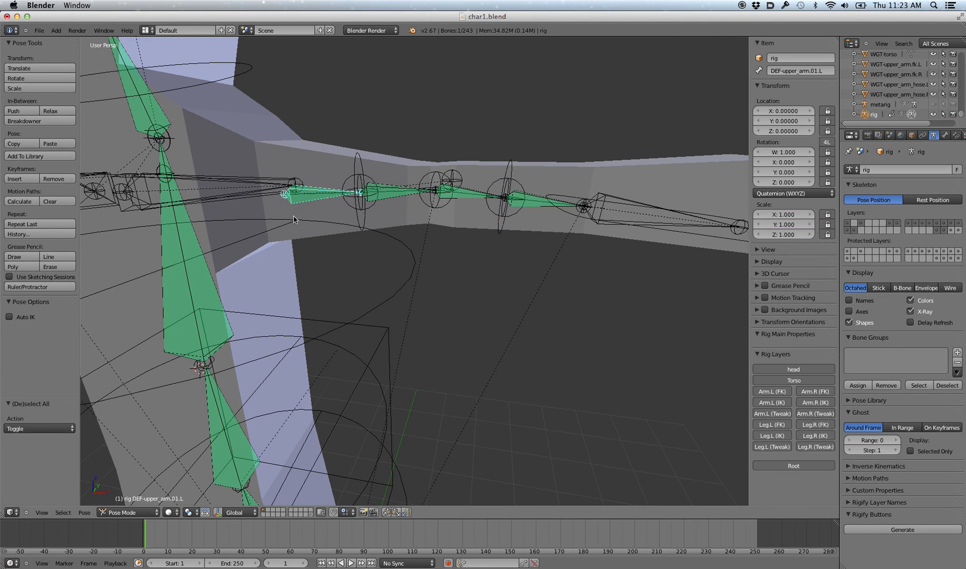
middle_click_drag(244, 424, 177, 460)
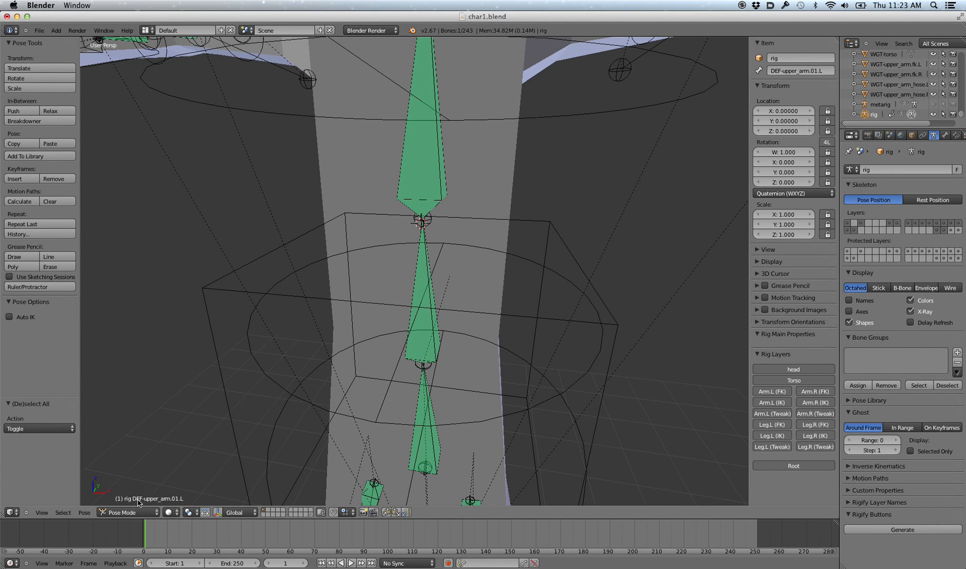
middle_click_drag(348, 344, 320, 399, "shift")
scroll(473, 296, "down", 2)
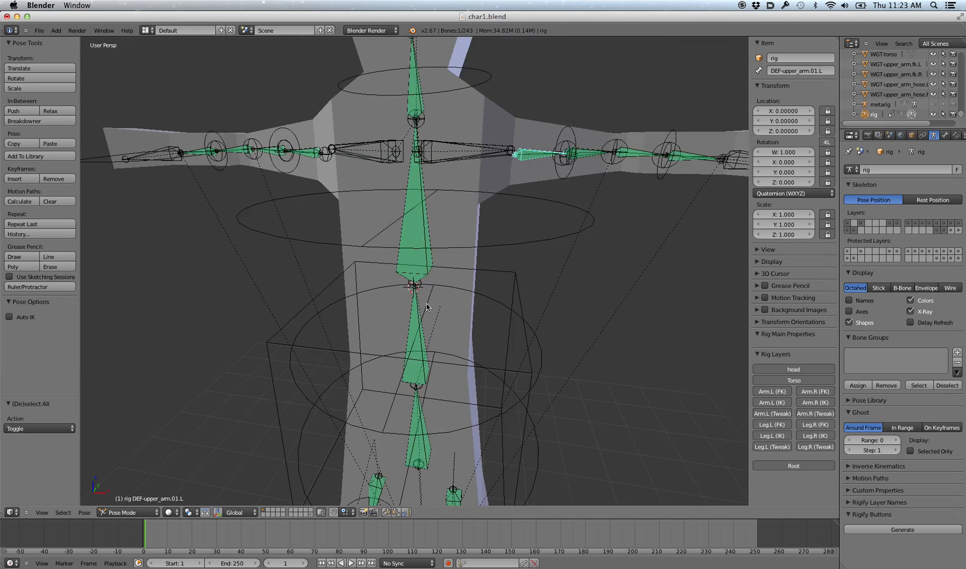
middle_click_drag(473, 293, 430, 320, "shift")
scroll(430, 321, "down", 3)
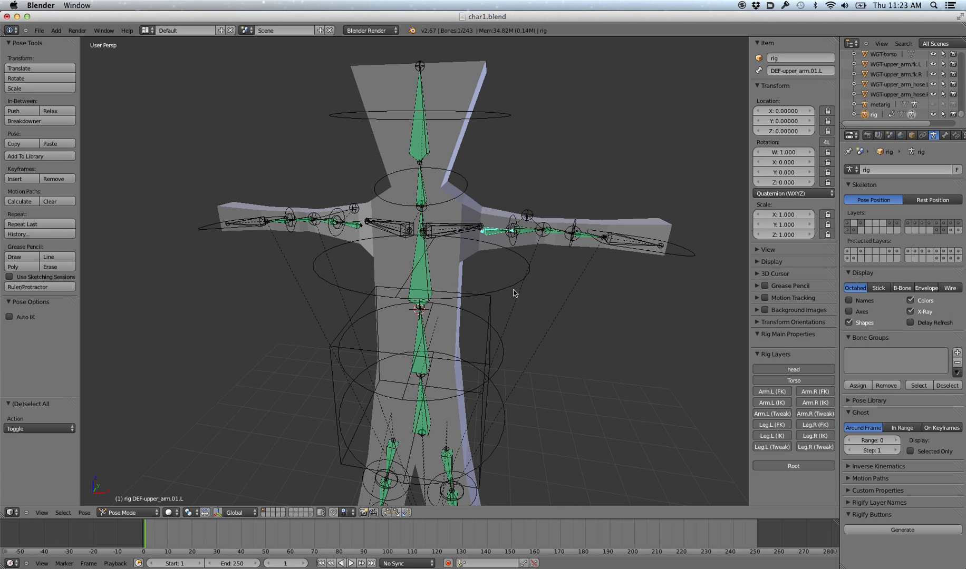
middle_click_drag(431, 172, 432, 224, "shift")
- Display only the rig's deform bone layer and select the DEF-shoulder.L bone
key("a")
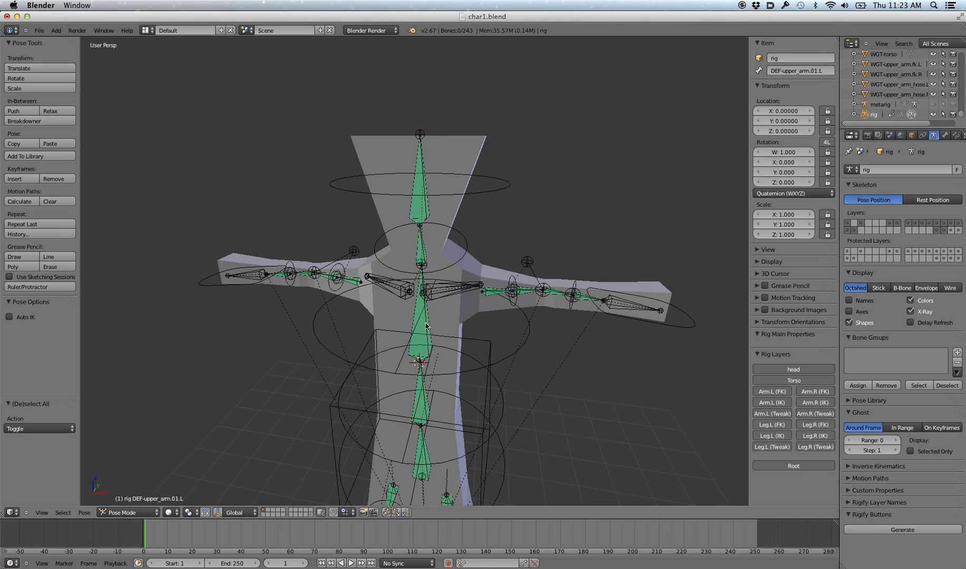
left_click(62, 513)
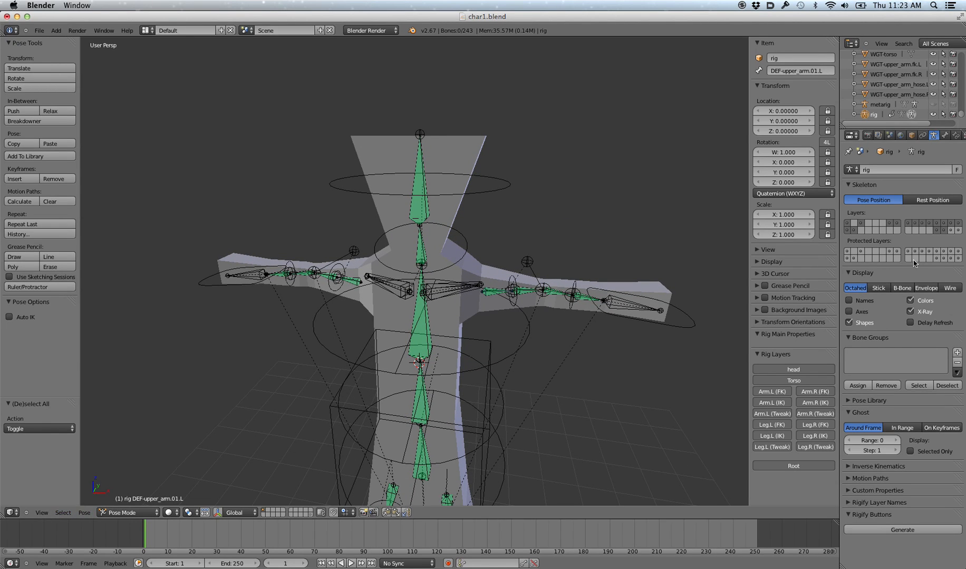
left_click(944, 231)
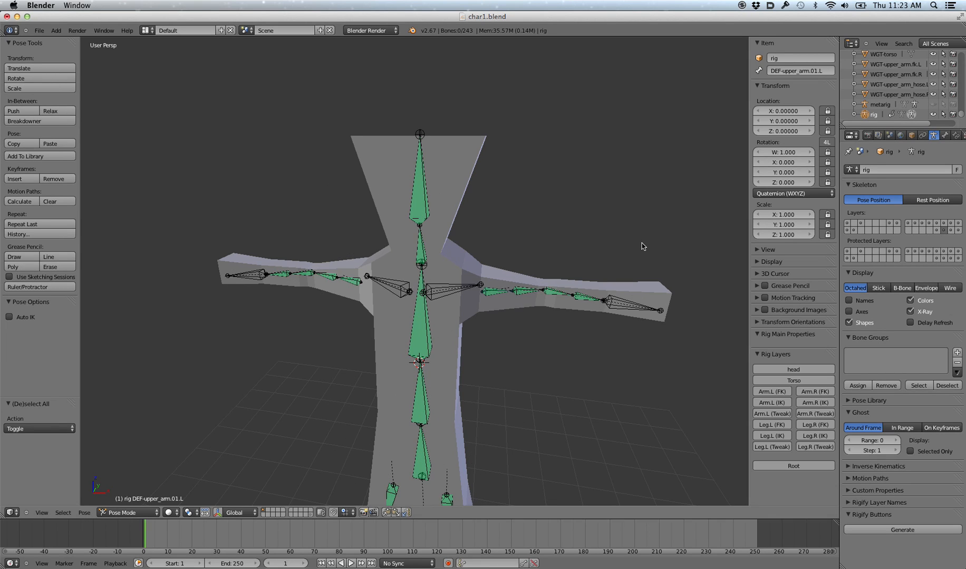
middle_click_drag(643, 244, 532, 249)
right_click(454, 223)
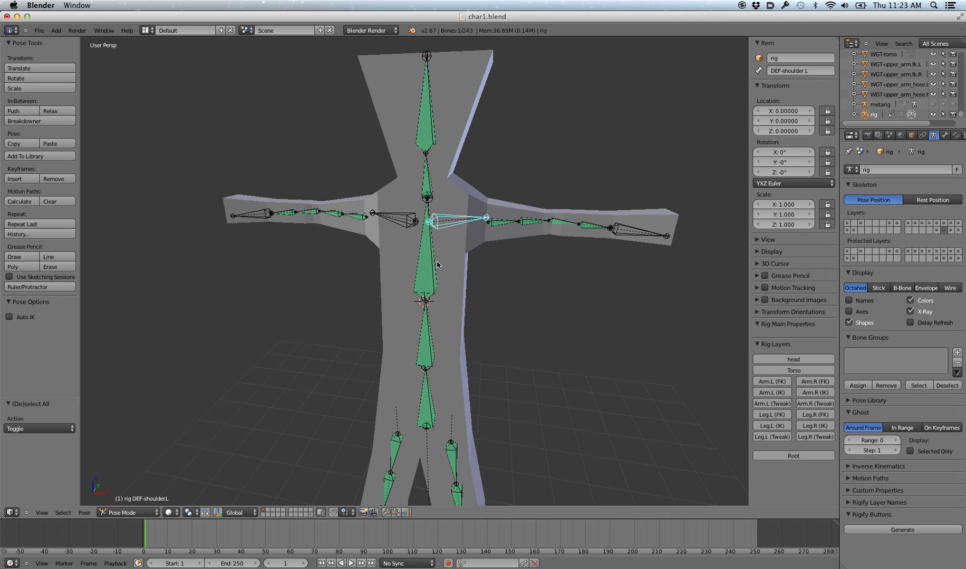
- Return the rig to Object Mode and parent the Cube mesh to it with automatic weights
right_click(466, 287)
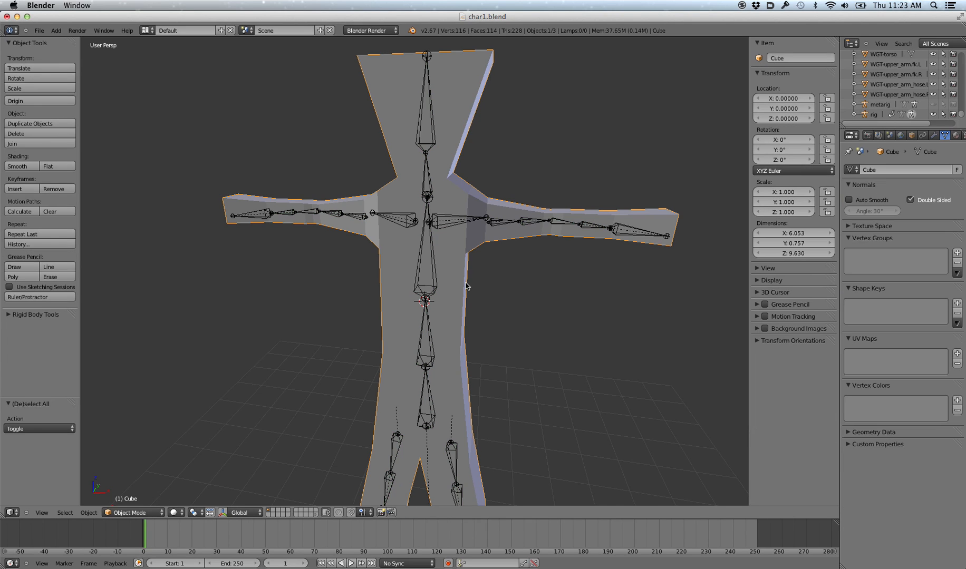
right_click(447, 222)
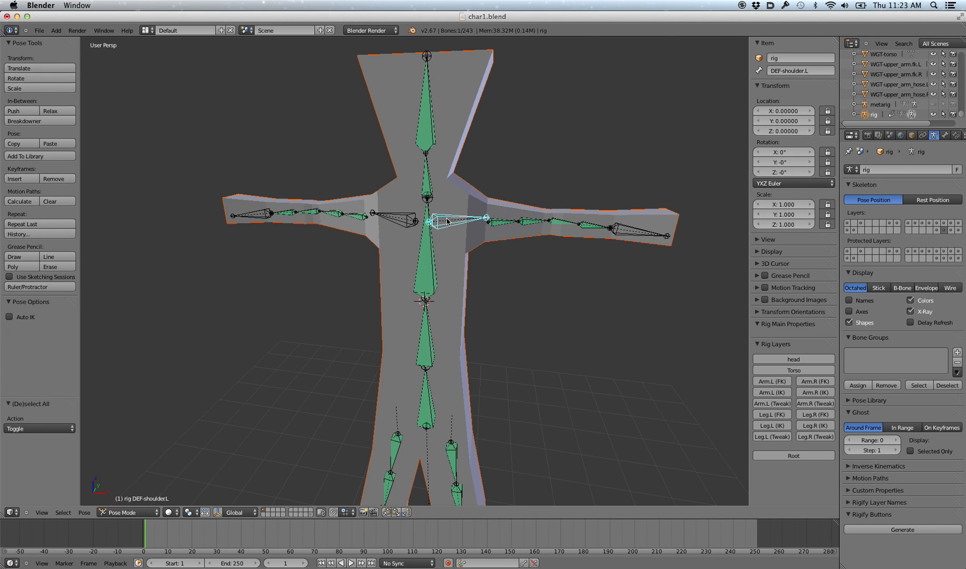
key("ctrl+Tab")
right_click(456, 274)
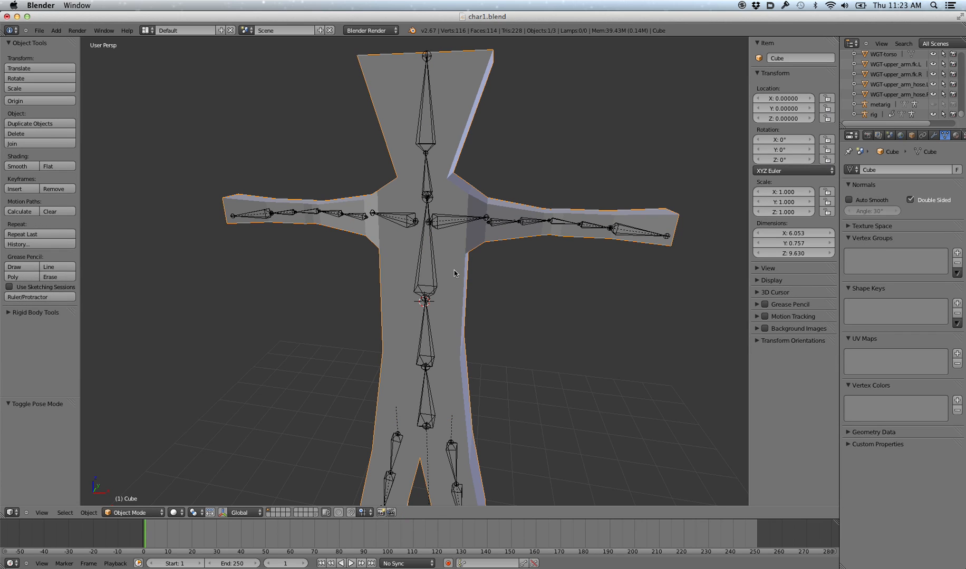
right_click(446, 216, "shift")
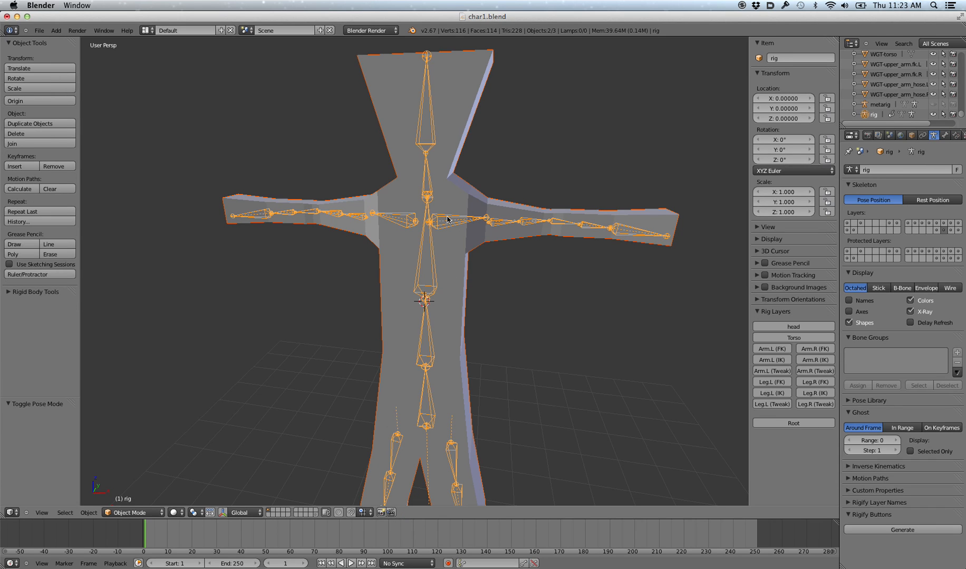
key("ctrl+p")
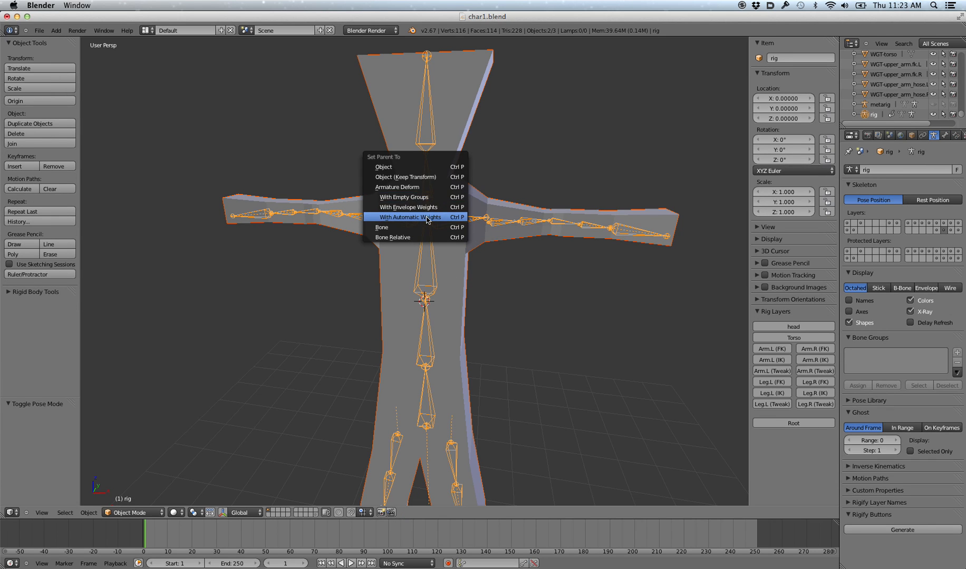
left_click(427, 218)
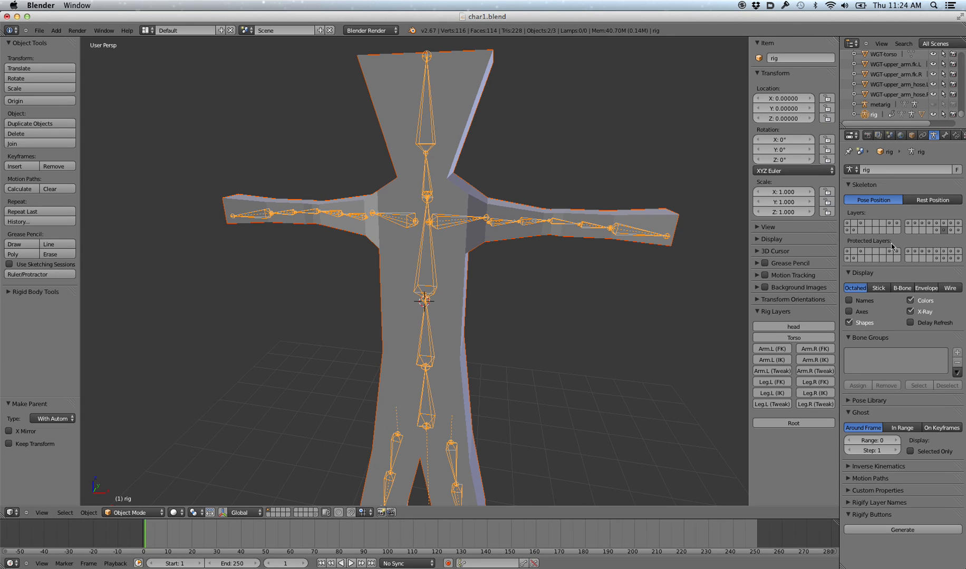
- Hide the deform bones and show the head, Torso, and all Arm.L and Leg.L rig layers (FK, IK, Tweak)
left_click(934, 230)
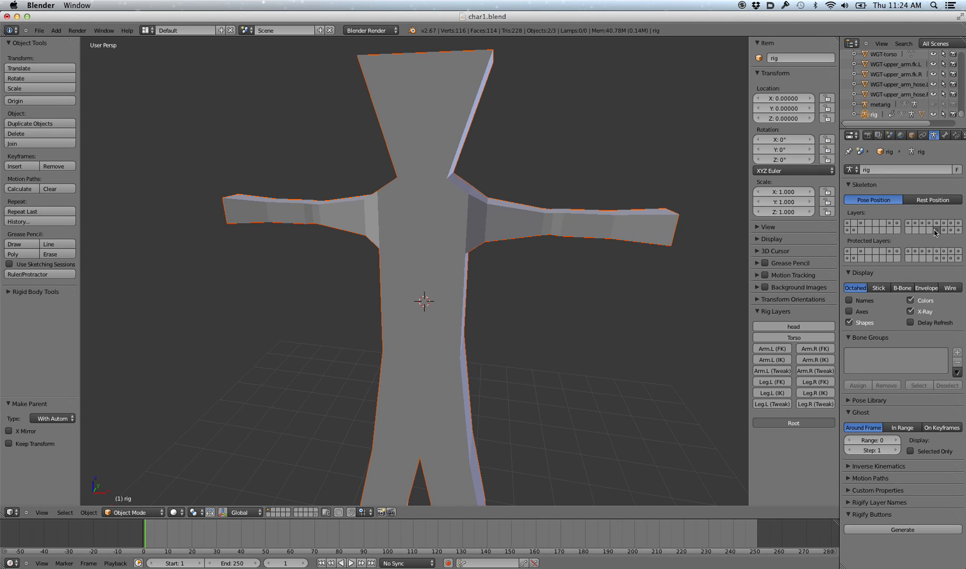
left_click(794, 326)
left_click(791, 337)
left_click(784, 349)
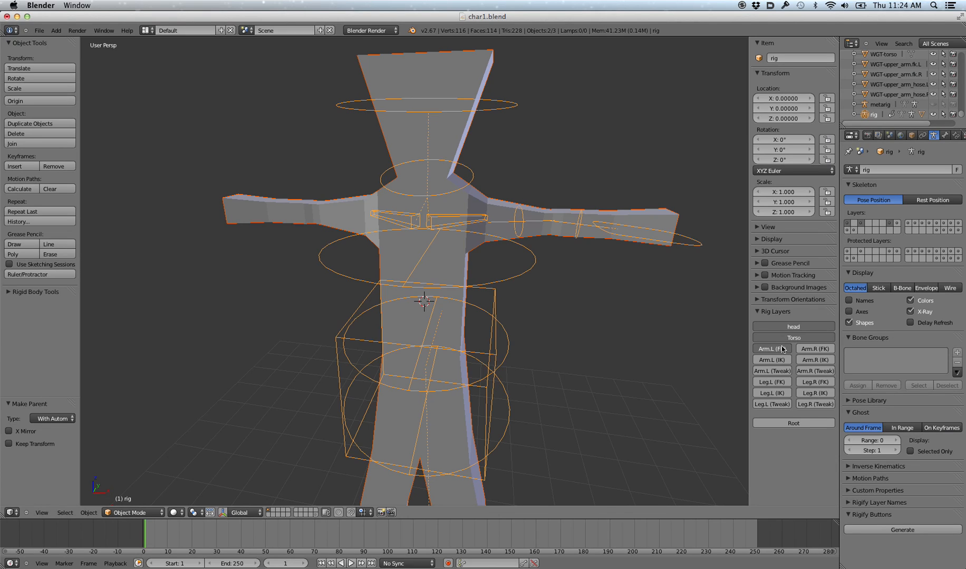
left_click(781, 359)
left_click(772, 371)
left_click(771, 382)
left_click(771, 392)
left_click(771, 404)
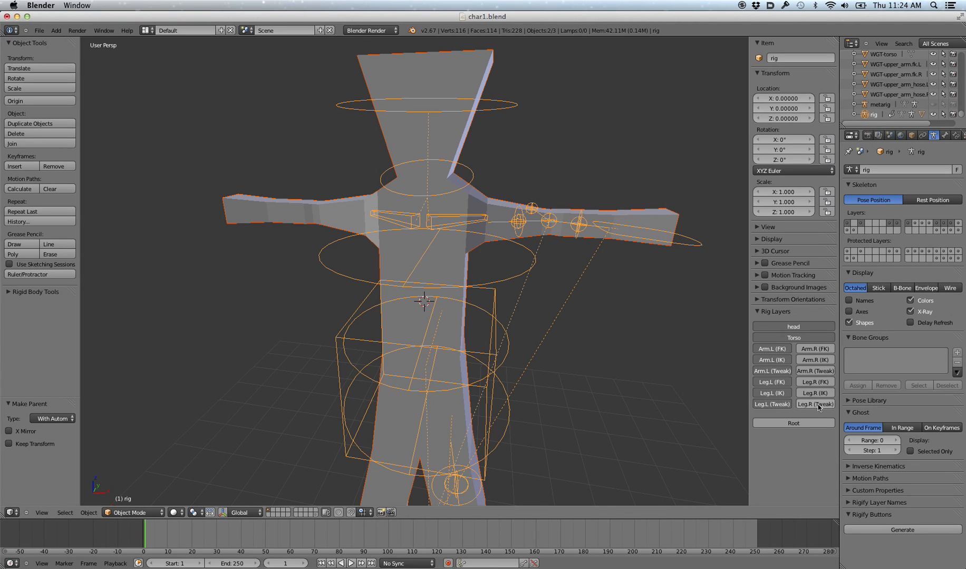
- Show all Leg.R layers plus Arm.R (Tweak) and Arm.R (IK), leaving Arm.R (FK) and Arm.L (FK) hidden
left_click(827, 404)
left_click(826, 393)
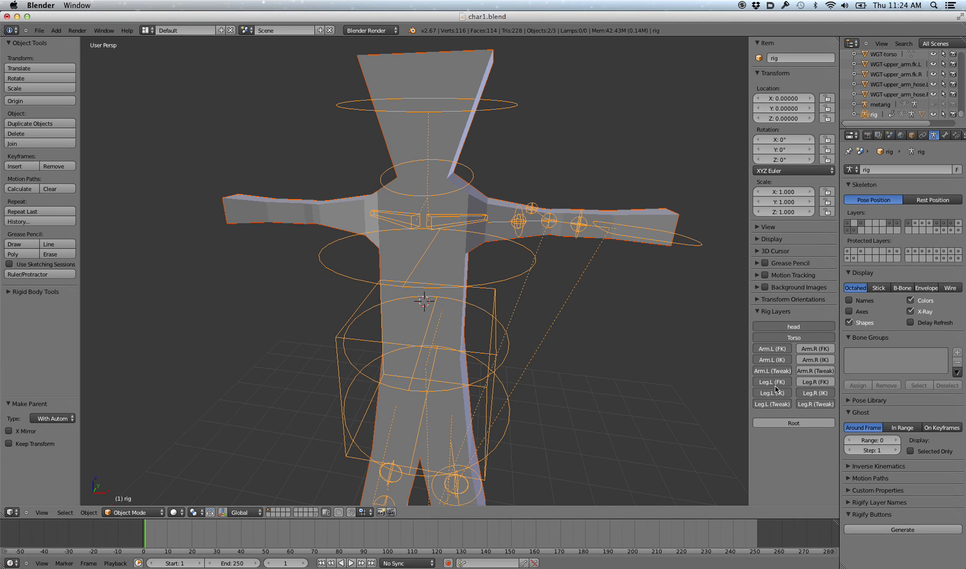
left_click(826, 382)
left_click(826, 371)
left_click(826, 361)
left_click(824, 350)
left_click(823, 350)
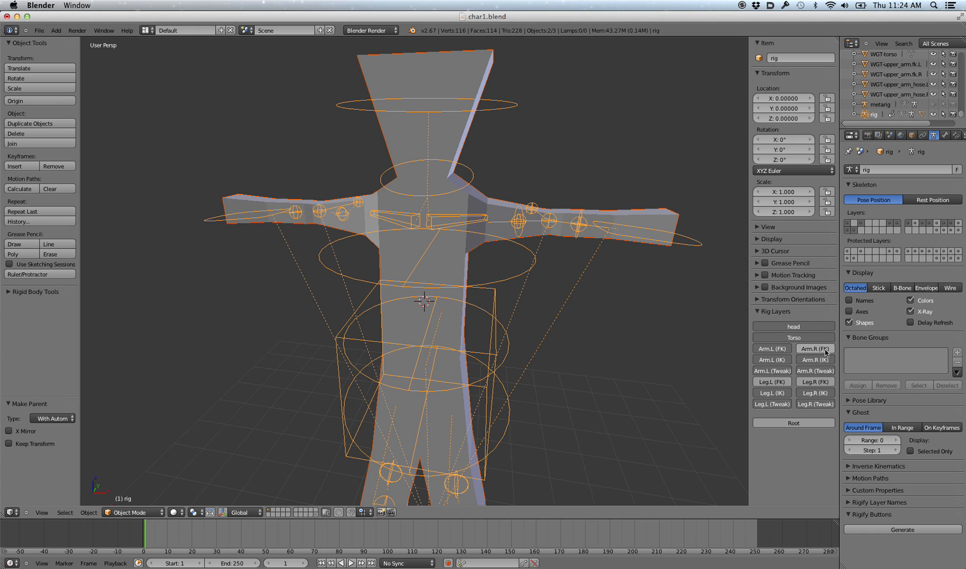
left_click(773, 352)
- Switch the rig to Pose Mode and try moving the hand.ik.L control, cancelling the move
middle_click_drag(439, 300, 378, 293)
right_click(591, 231)
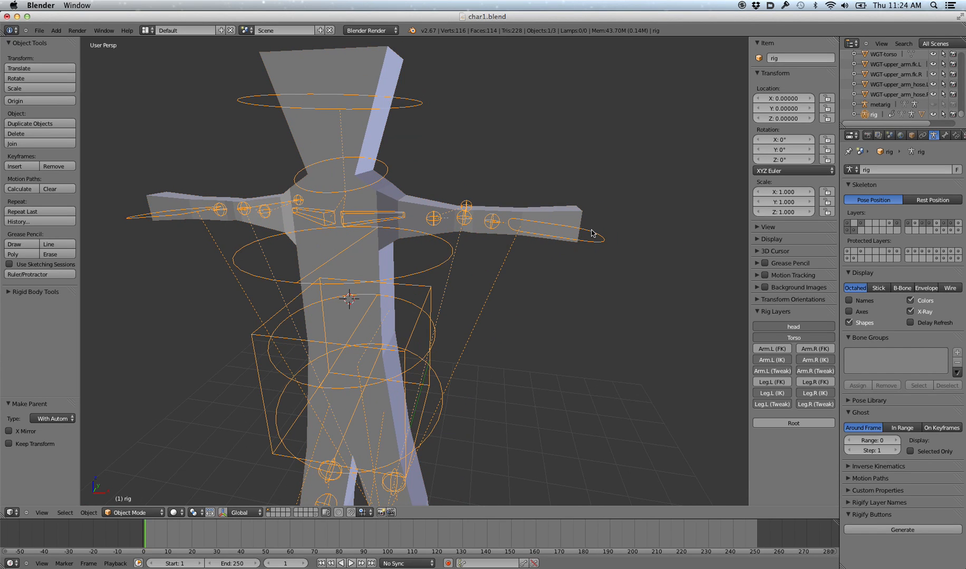
key("ctrl+Tab")
right_click(588, 244)
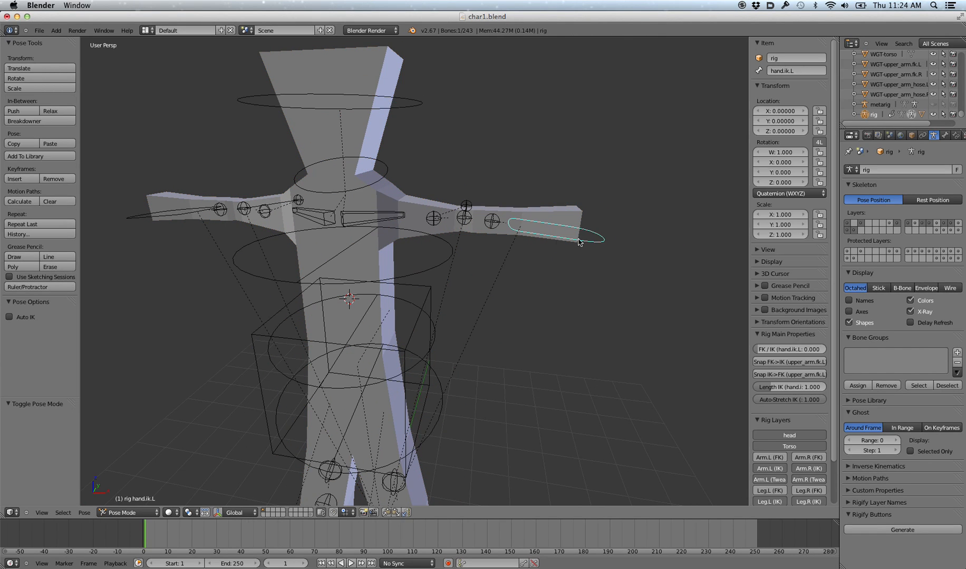
middle_click_drag(578, 241, 489, 229)
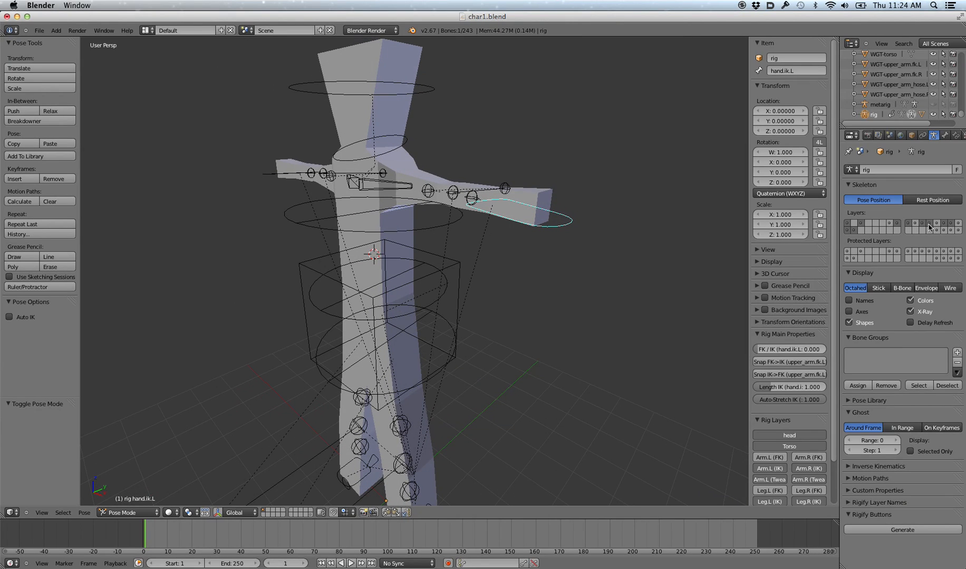
key("g")
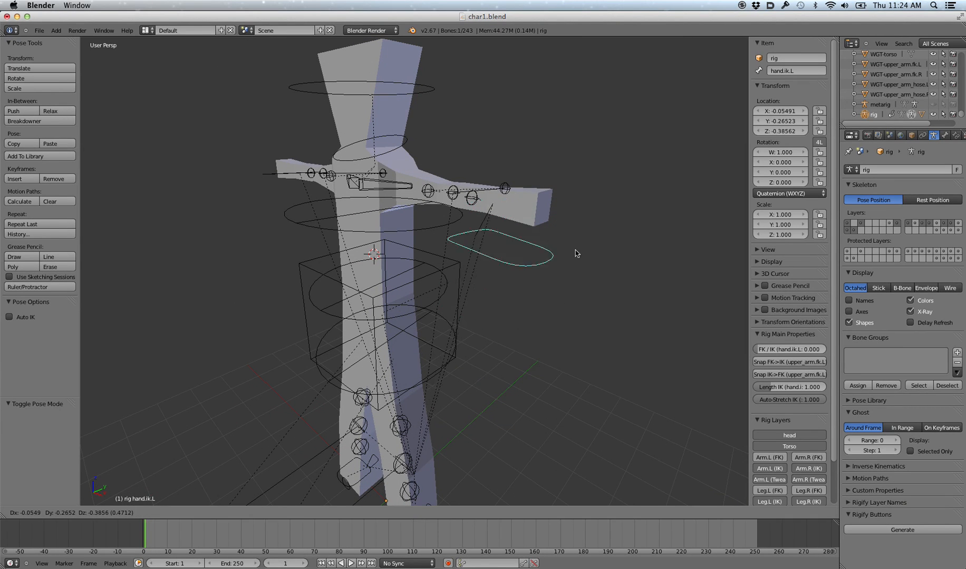
right_click(570, 257)
- Check the Mirror and Armature modifiers on the Cube mesh, and reselect the hand.ik.L control
right_click(538, 190)
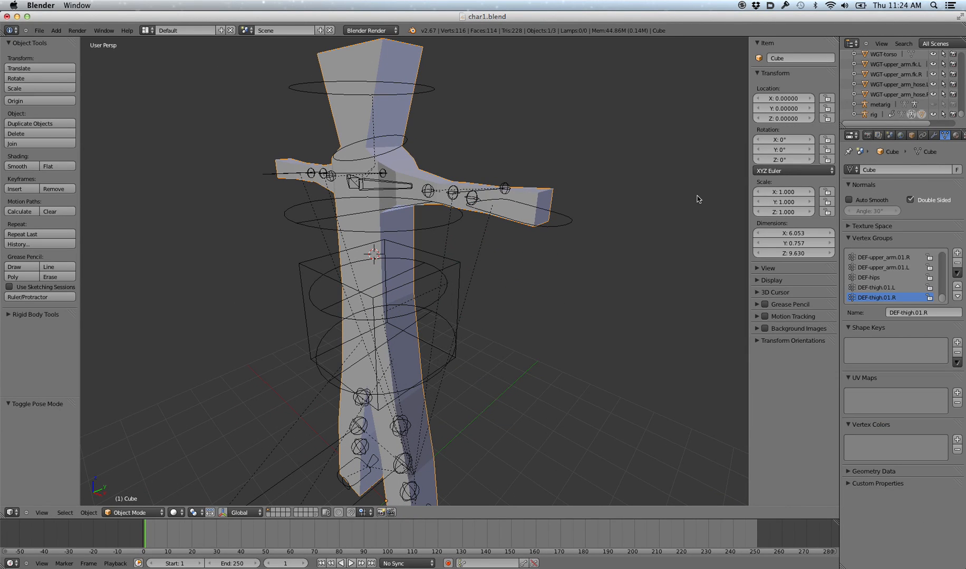
left_click(934, 136)
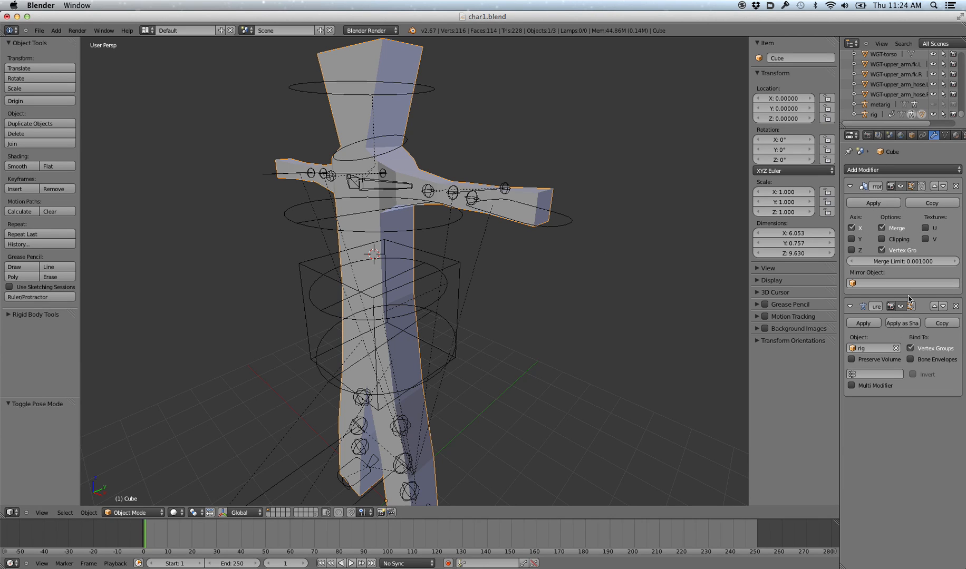
right_click(554, 228)
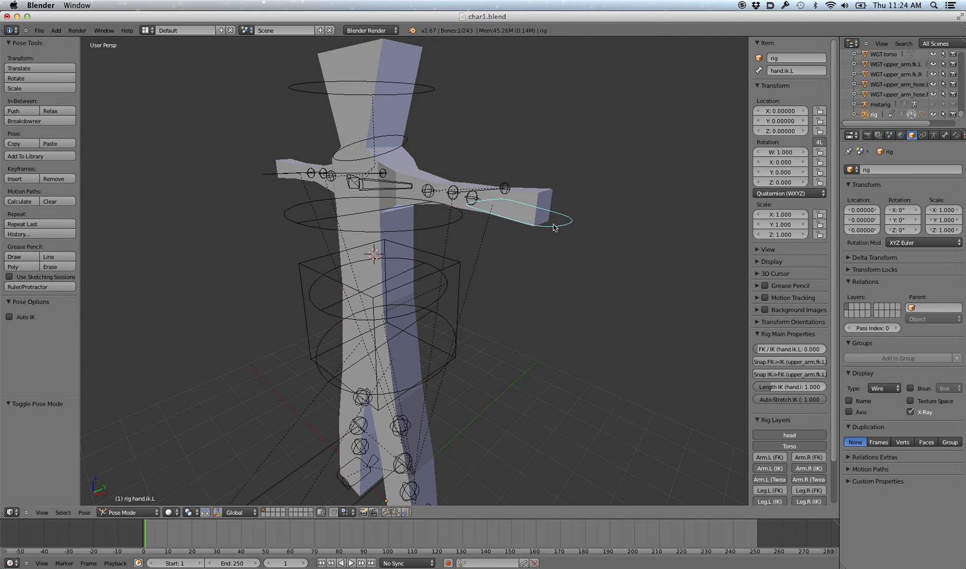
- Check the head control and try moving the hand.ik.L control once more
right_click(427, 92)
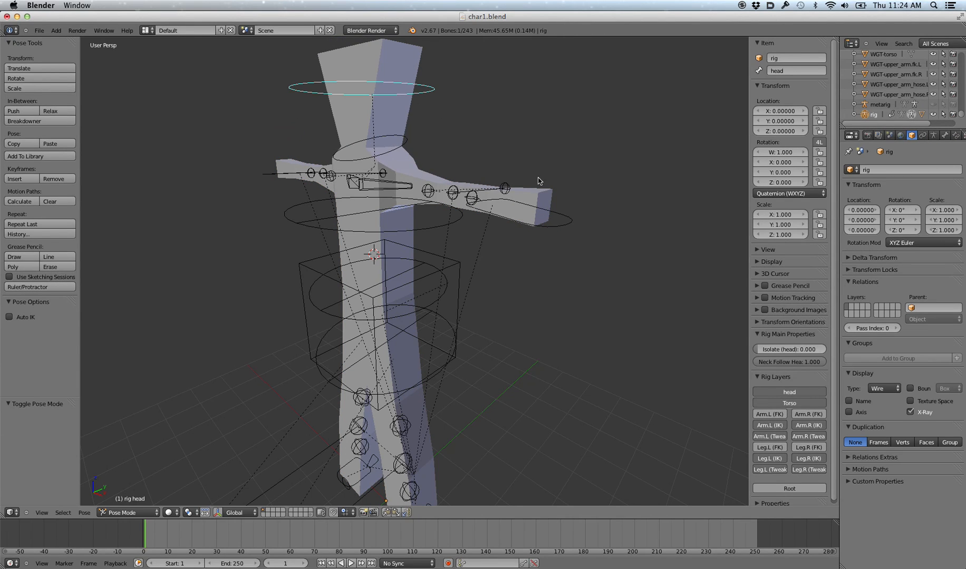
right_click(551, 212)
key("g")
right_click(515, 250)
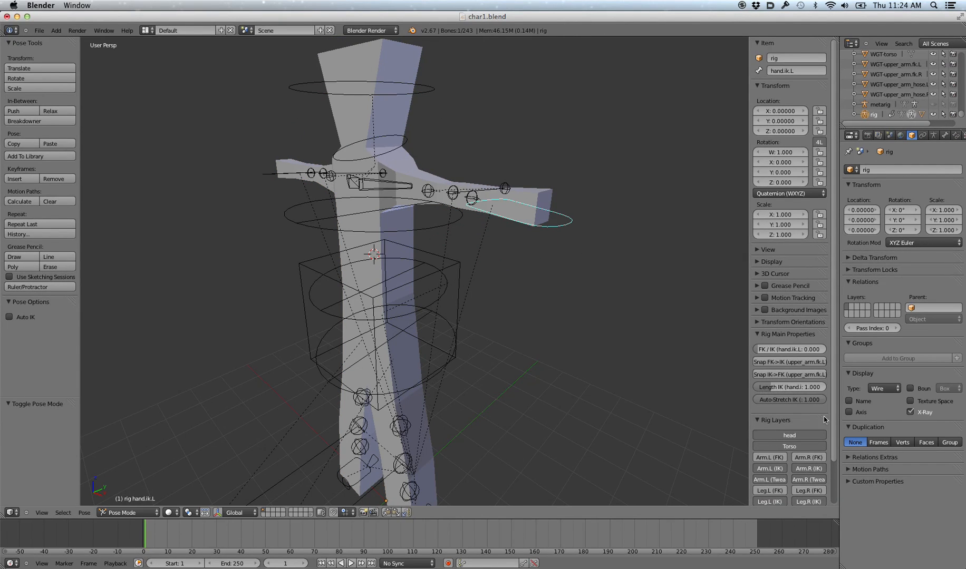
- Set the FK / IK value of hand.ik.L to 1.000 and test moving and rotating the hand control, cancelling both transforms
middle_click_drag(570, 246, 582, 262, "shift")
left_click_drag(790, 349, 857, 349)
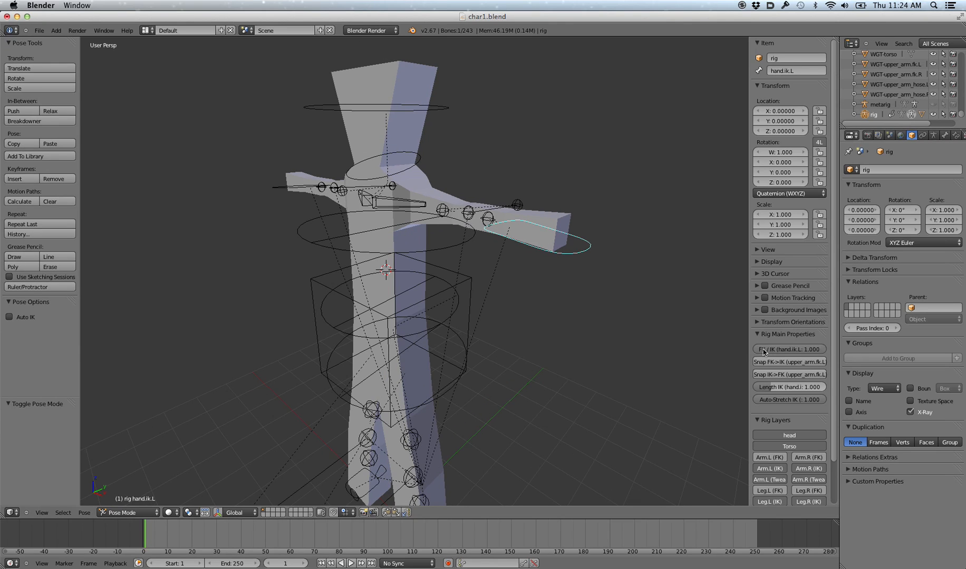
key("g")
right_click(521, 209)
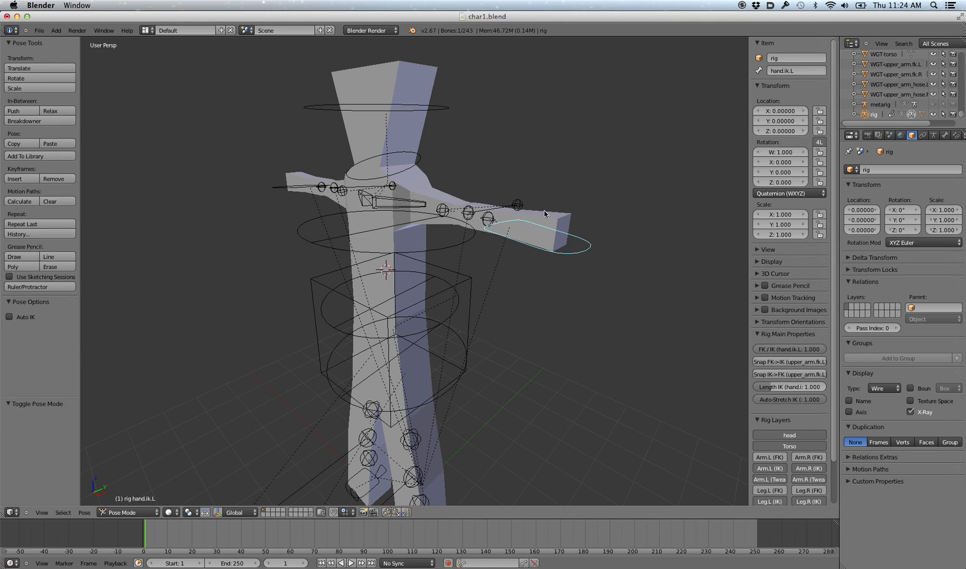
middle_click_drag(544, 211, 455, 298)
key("r")
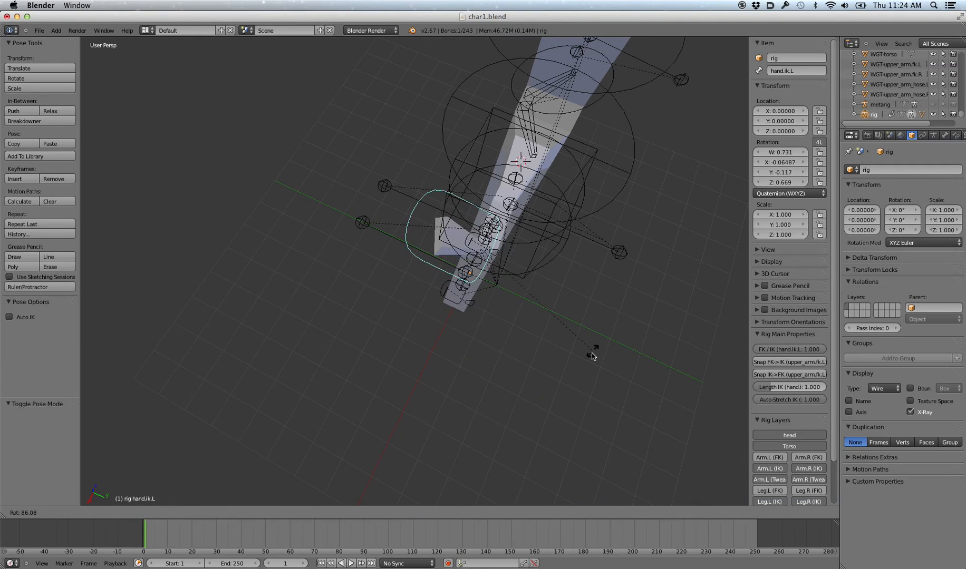
right_click(595, 336)
- Try rotating the rig's hips control and cancel the rotation
middle_click_drag(605, 253, 441, 204)
scroll(399, 132, "up", 5)
middle_click_drag(399, 131, 494, 263)
right_click(514, 301)
key("r")
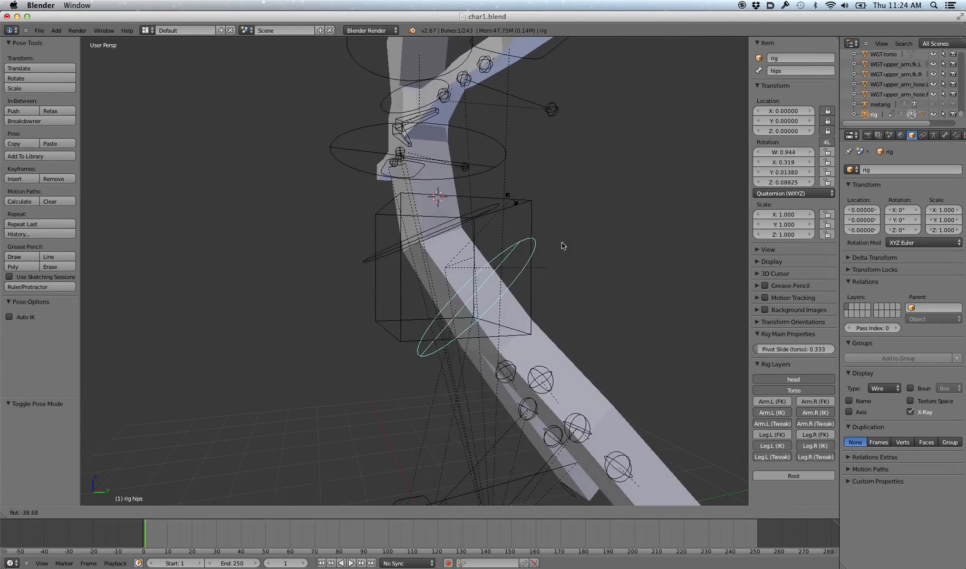
right_click(620, 420)
middle_click_drag(621, 420, 529, 217)
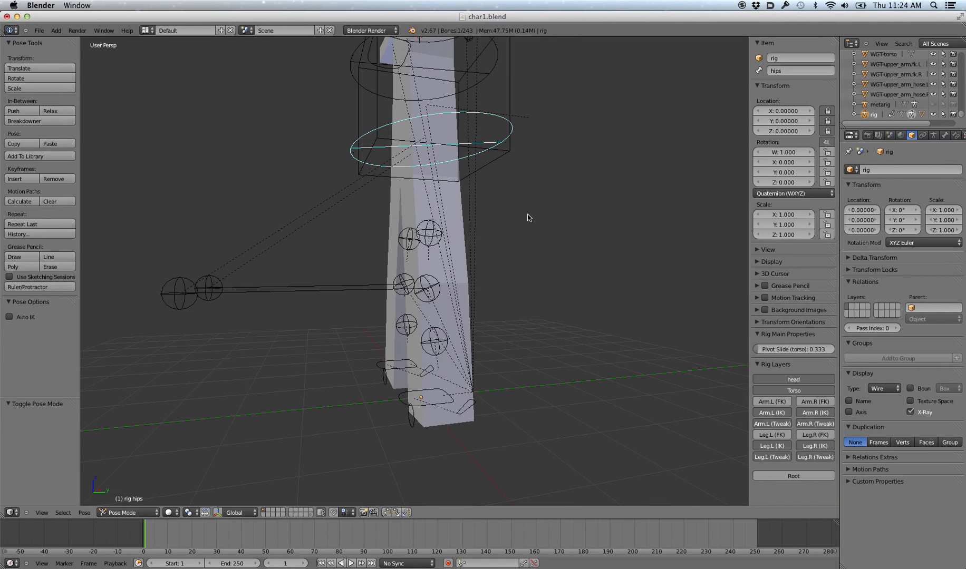
- Set the FK / IK value of foot.ik.L to 1.000 and test moving the foot control, cancelling the moves
right_click(423, 395)
key("g")
right_click(425, 370)
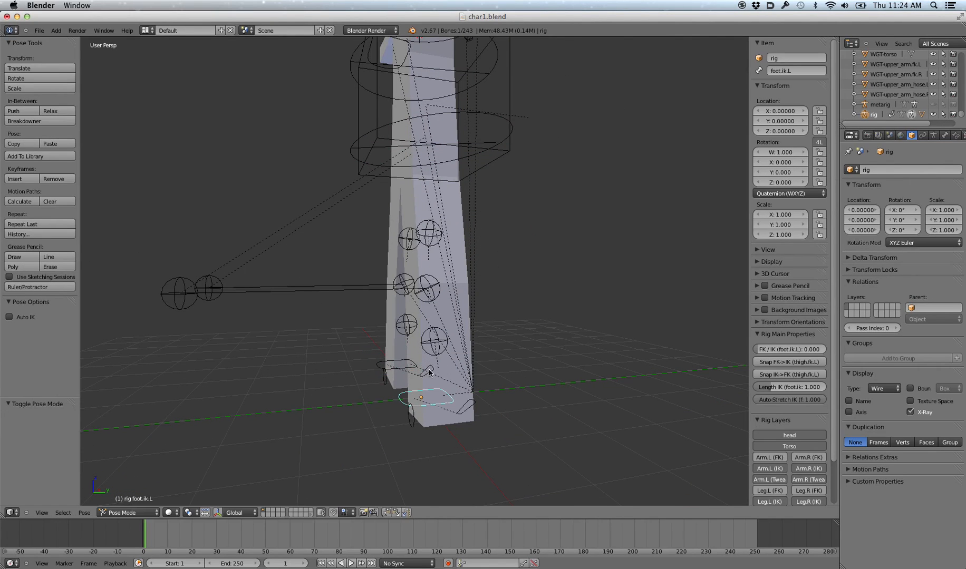
left_click_drag(765, 349, 837, 350)
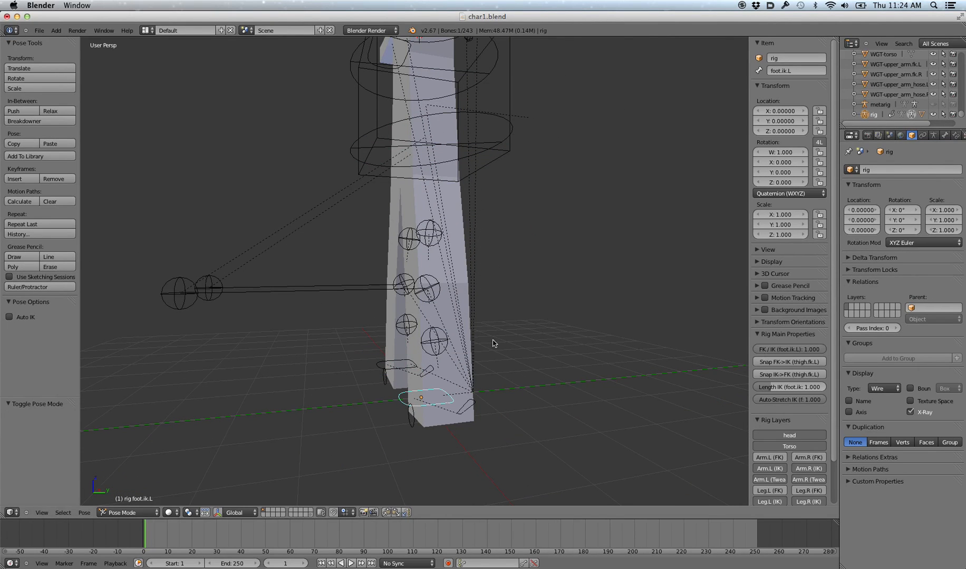
middle_click_drag(517, 371, 490, 327, "shift")
key("g")
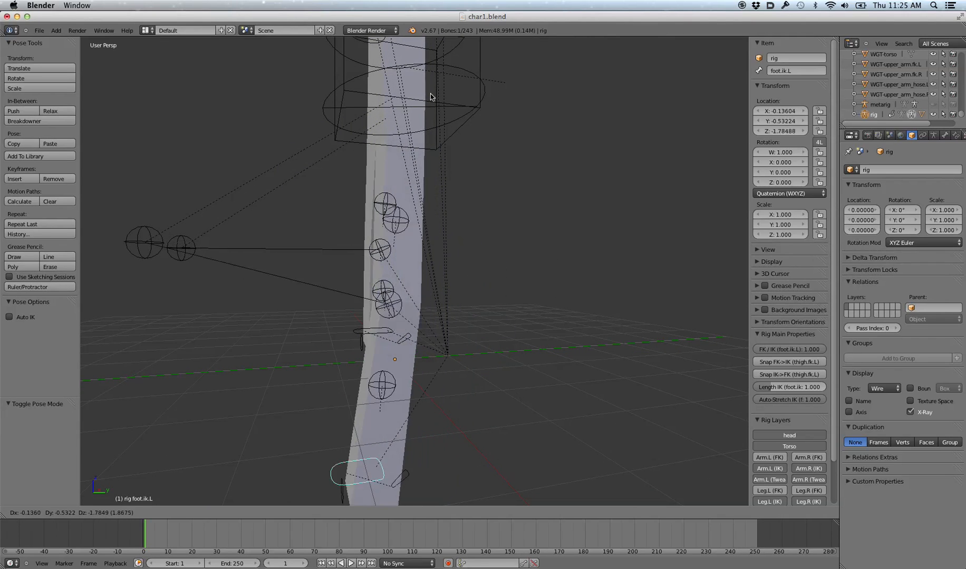
right_click(483, 236)
- Save the rigged character over the existing char1.blend
middle_click_drag(482, 236, 525, 271, "shift")
key("ctrl+s")
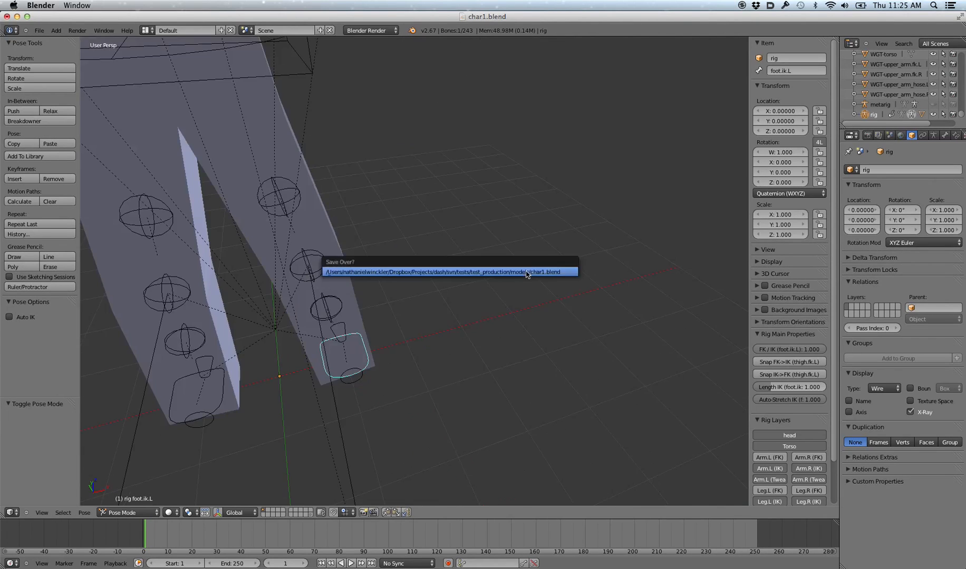
left_click(524, 271)
- Select the character's Cube mesh and start a Wavefront (.obj) export
scroll(388, 157, "down", 3)
middle_click_drag(326, 160, 370, 230, "shift")
scroll(370, 230, "up", 1)
middle_click_drag(426, 87, 500, 241, "shift")
scroll(500, 241, "up", 4)
scroll(464, 228, "down", 5)
right_click(624, 126)
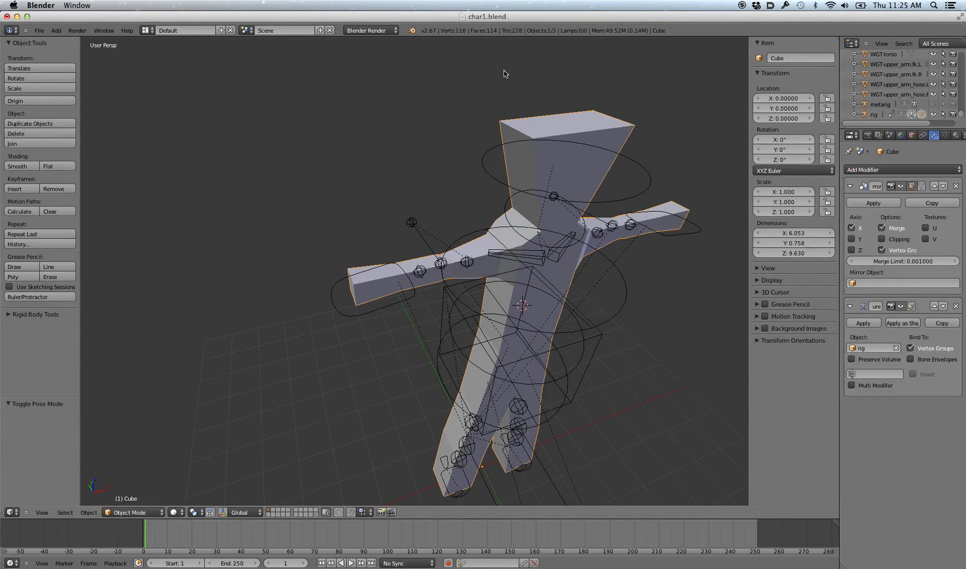
left_click(39, 30)
mouse_move(109, 193)
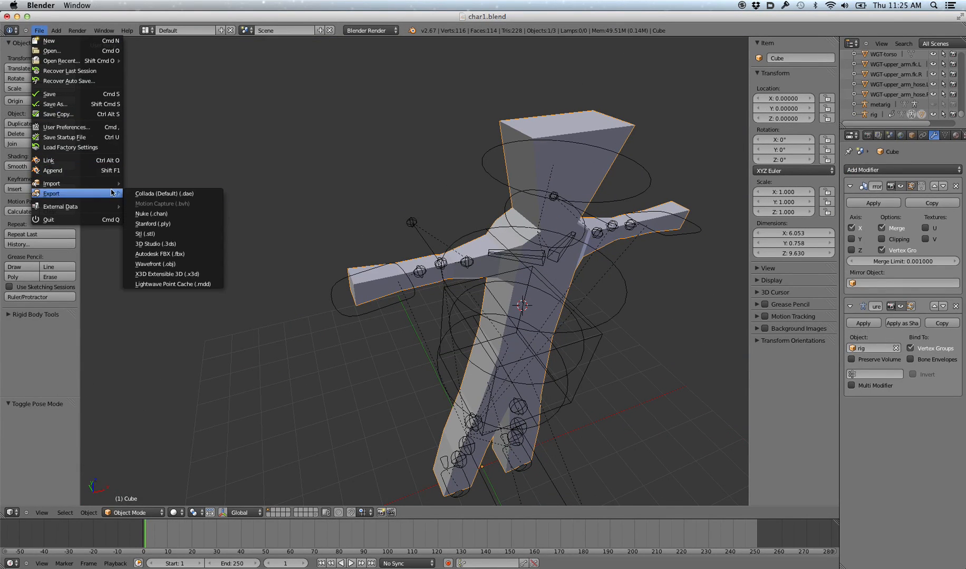
left_click(200, 264)
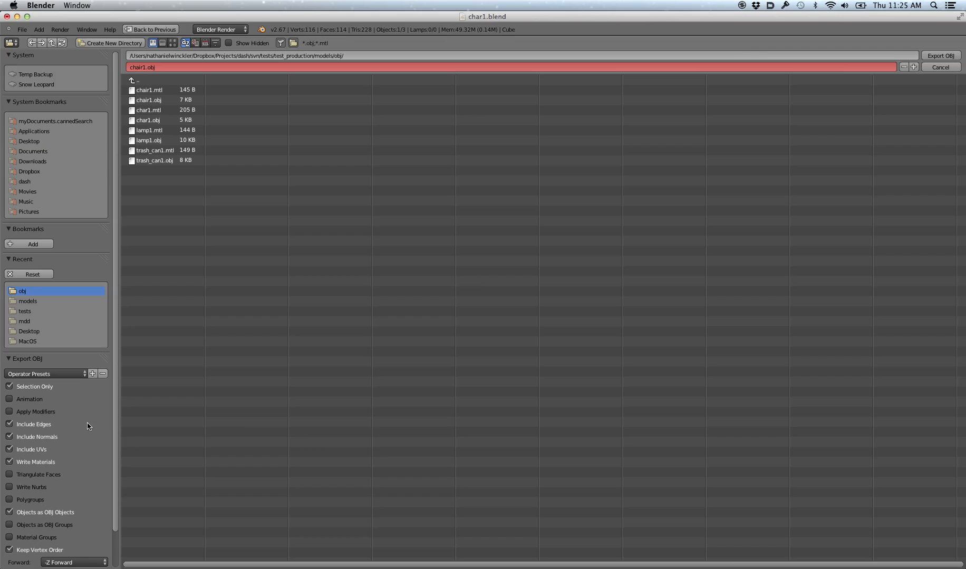
- Enable Apply Modifiers and export the mesh under the name char1 into the models/obj folder
left_click(42, 415)
left_click(173, 67)
type("char")
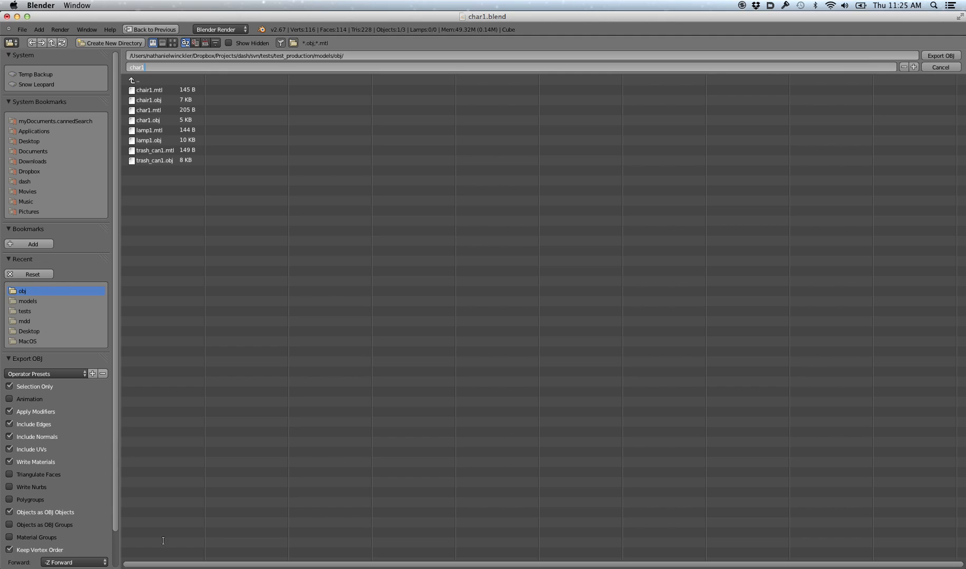
type("1")
key("Return")
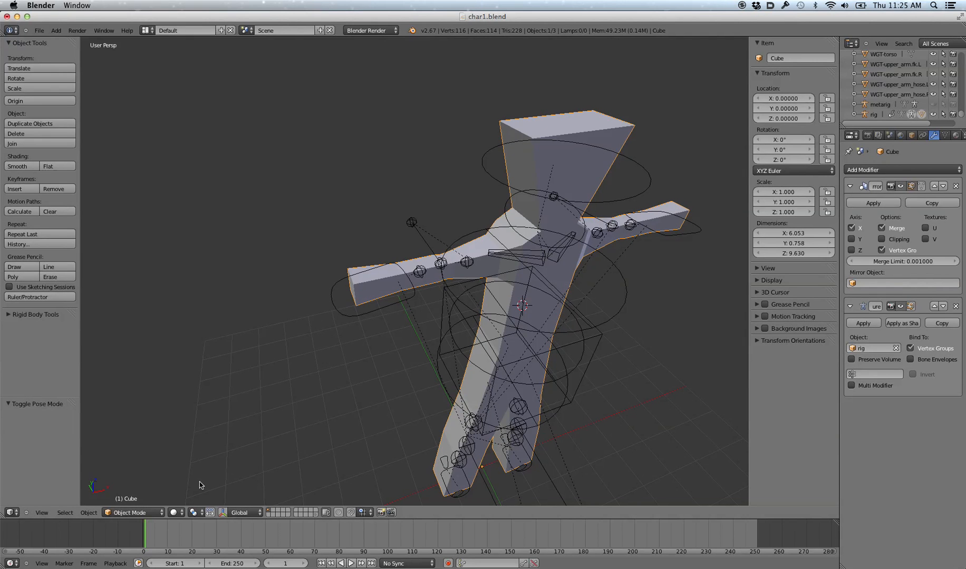
- Switch to modo's Layout workspace and start adding a path to the Meshes preset browser
middle_click_drag(501, 319, 453, 251)
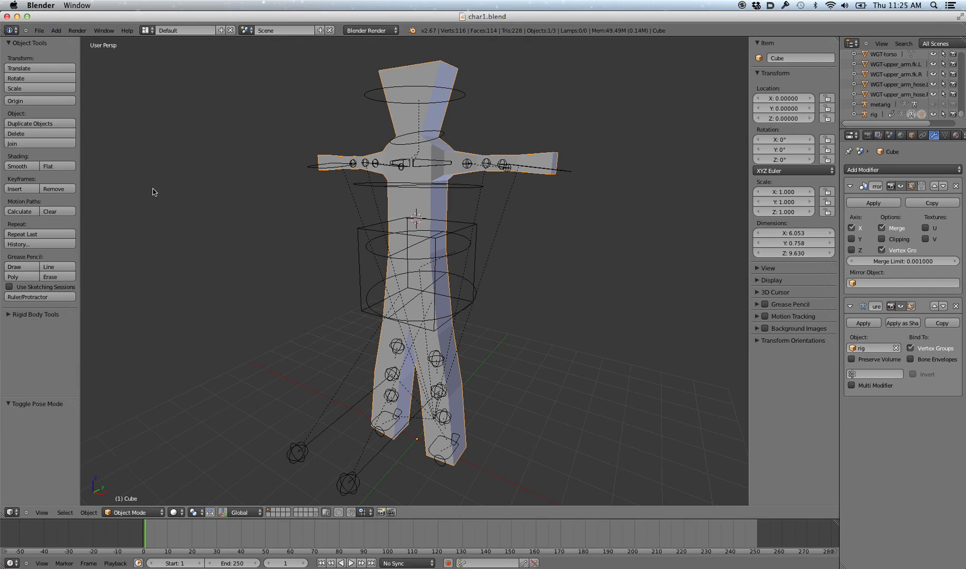
left_click(613, 568)
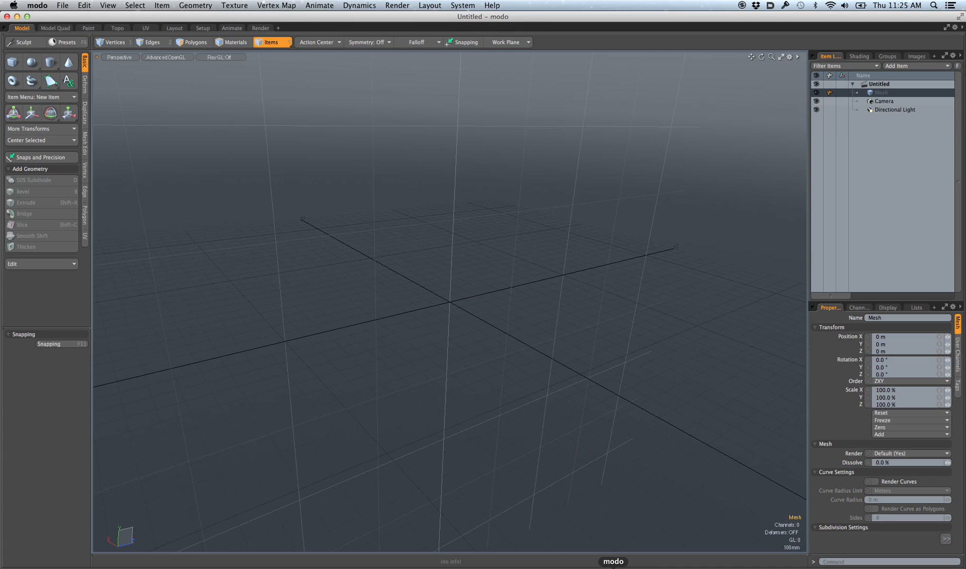
left_click(175, 27)
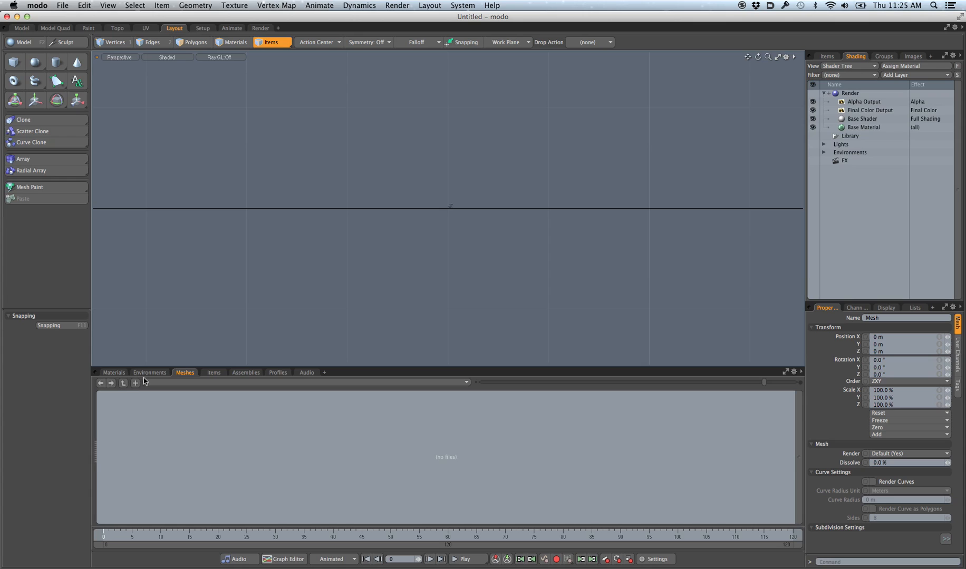
left_click(113, 372)
left_click(185, 372)
left_click(158, 382)
left_click(158, 393)
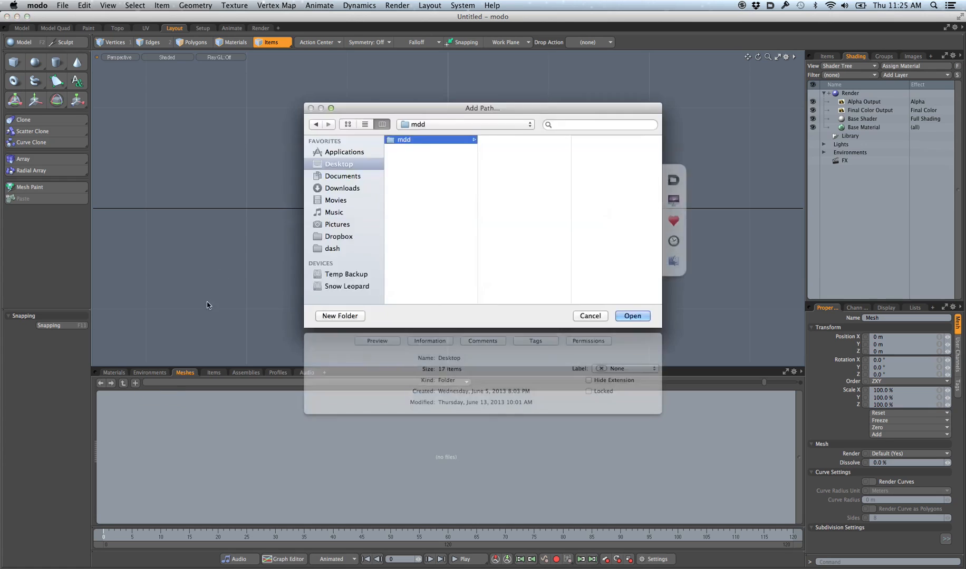
- Add the dash/svn/tests/test_production/models/obj folder as the mesh browser's path
left_click(483, 124)
left_click(626, 292)
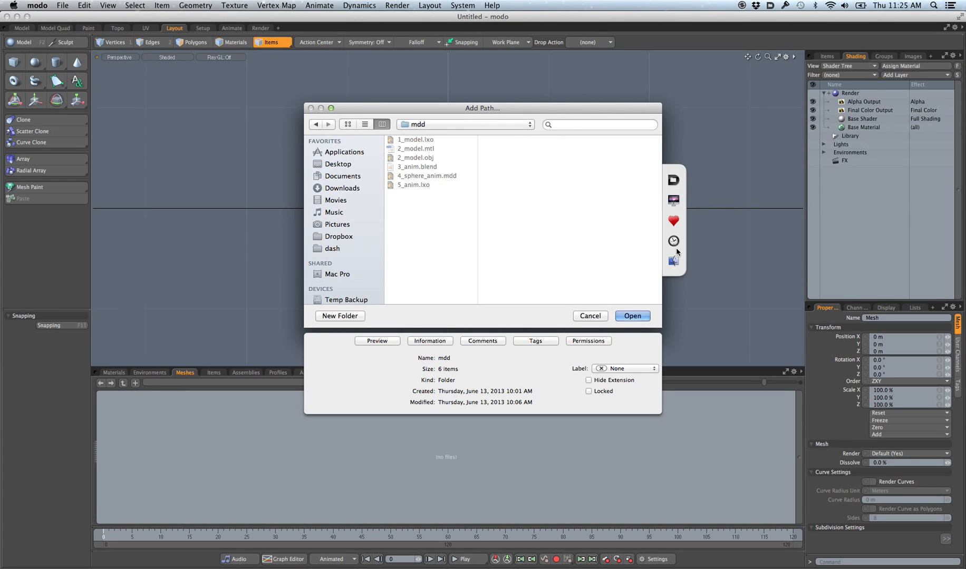
left_click(676, 242)
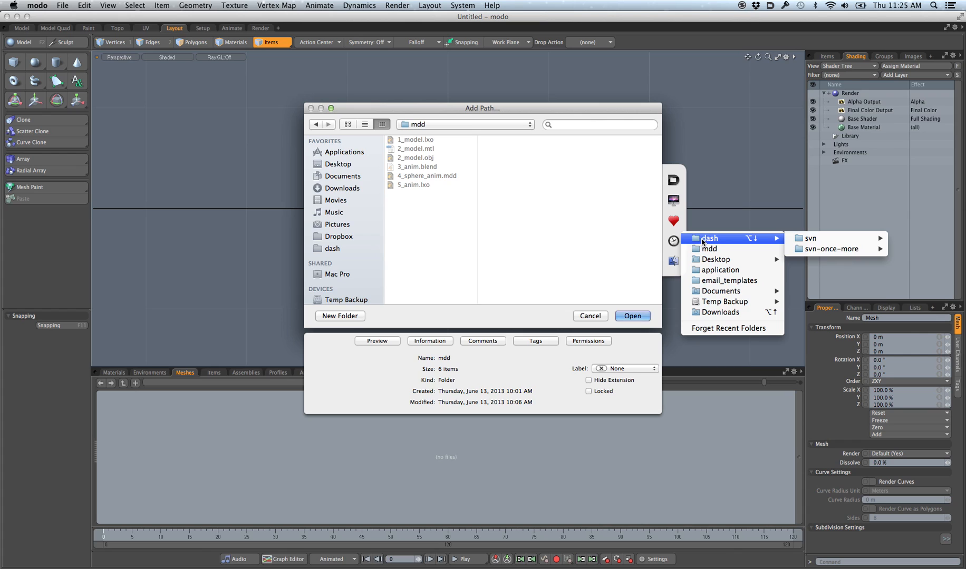
left_click(704, 240)
left_click(440, 139)
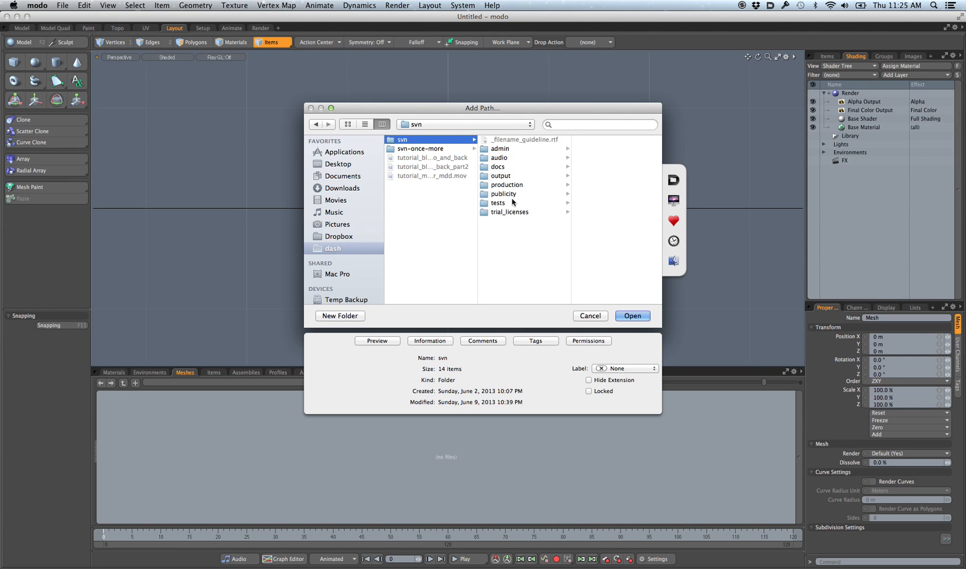
left_click(513, 204)
scroll(592, 256, "down", 10)
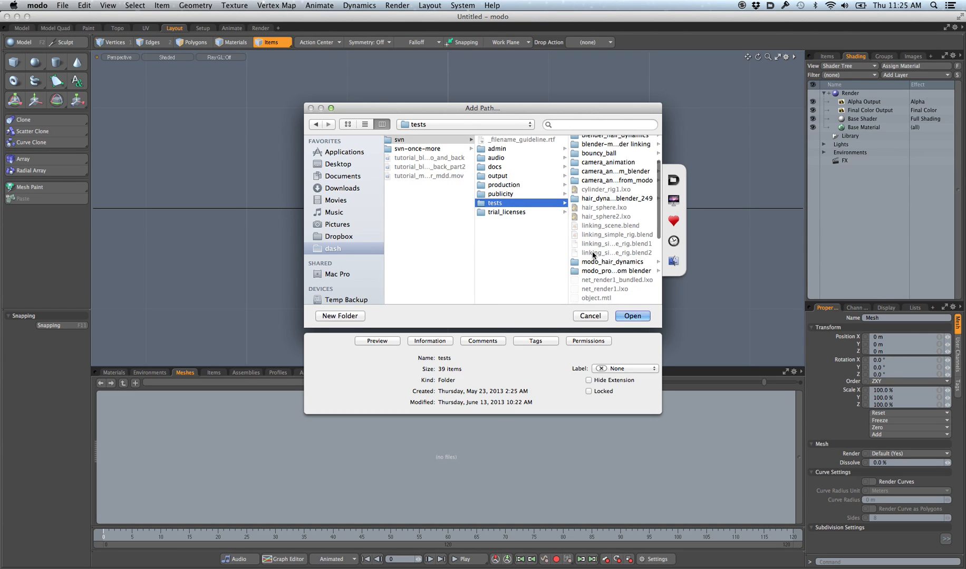
left_click(599, 300)
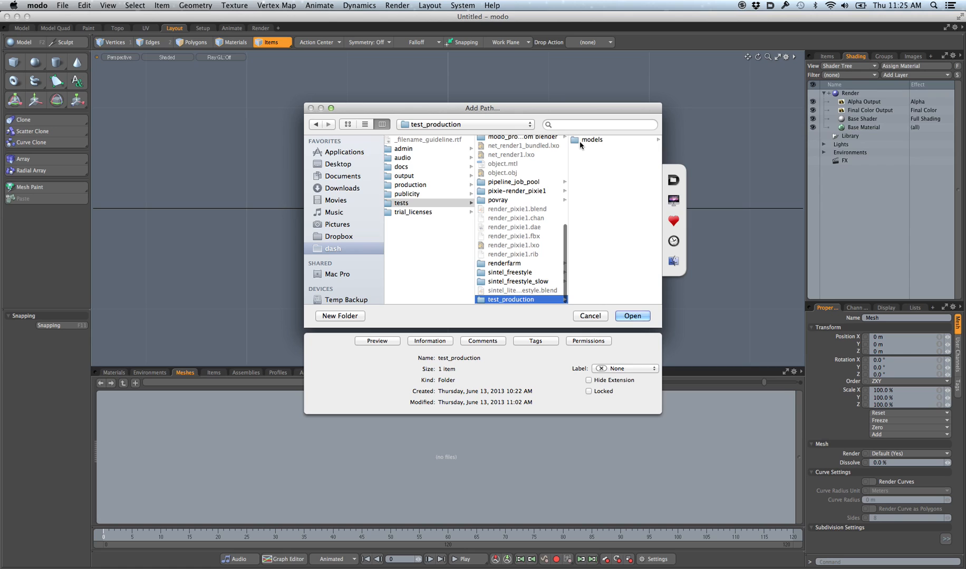
left_click(580, 142)
key("Right")
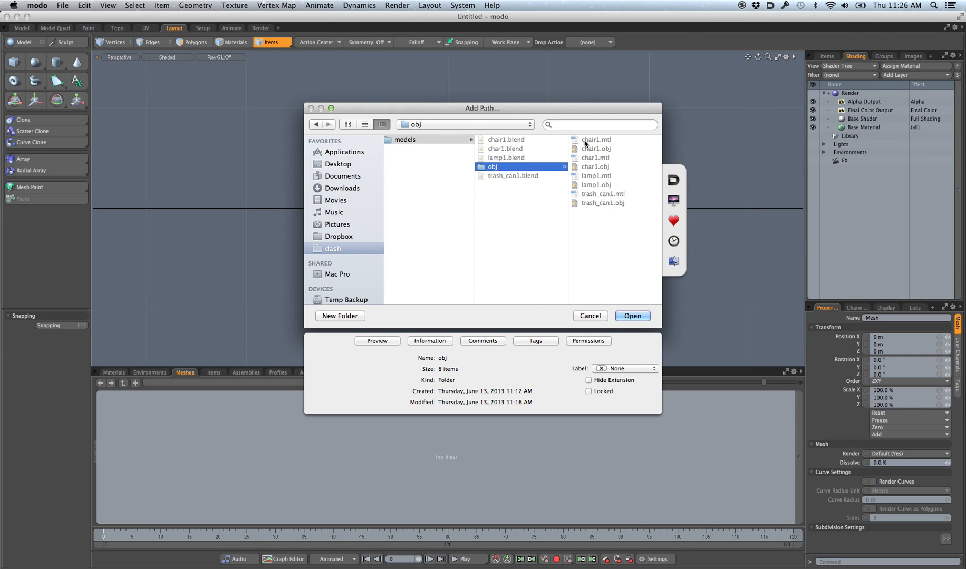
key("Return")
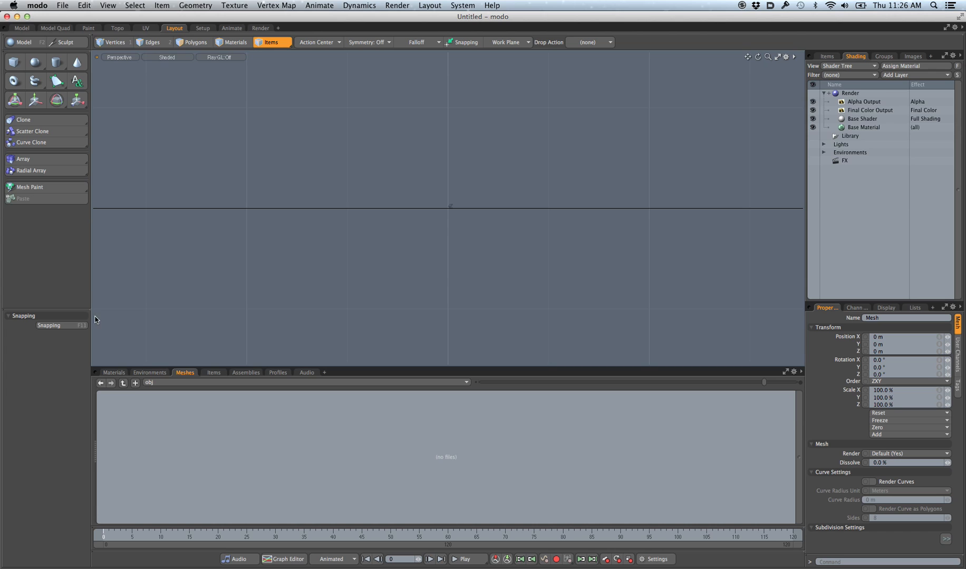
left_click(161, 384)
- In the Model workspace, choose chair1.obj, char1.obj, lamp1.obj and trash_can1.obj from the obj folder for import as references
left_click(26, 31)
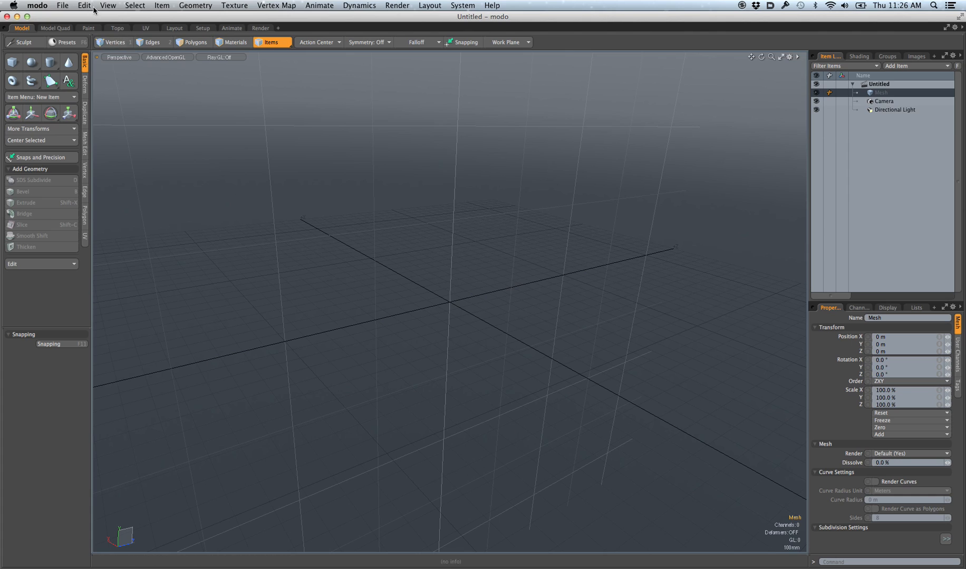
left_click(63, 5)
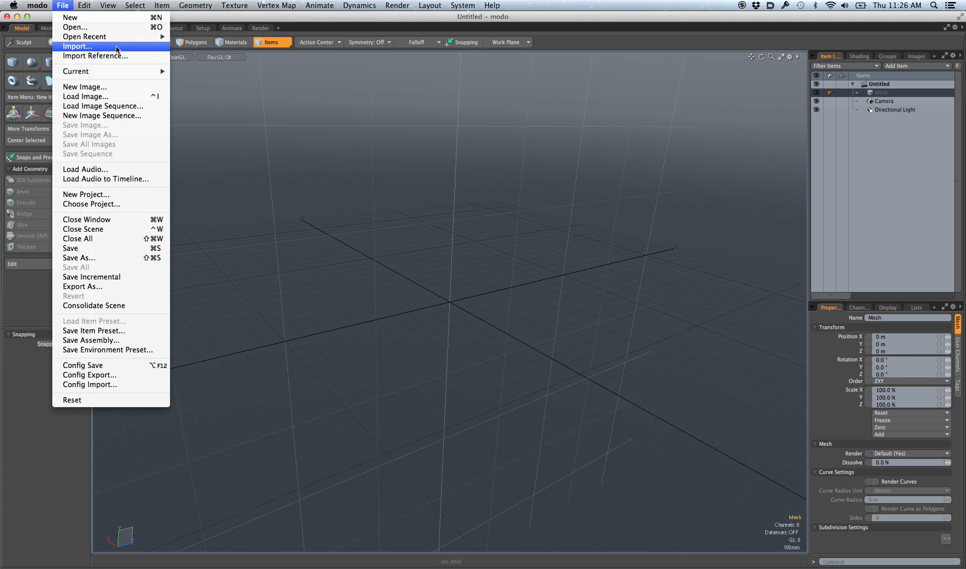
left_click(120, 56)
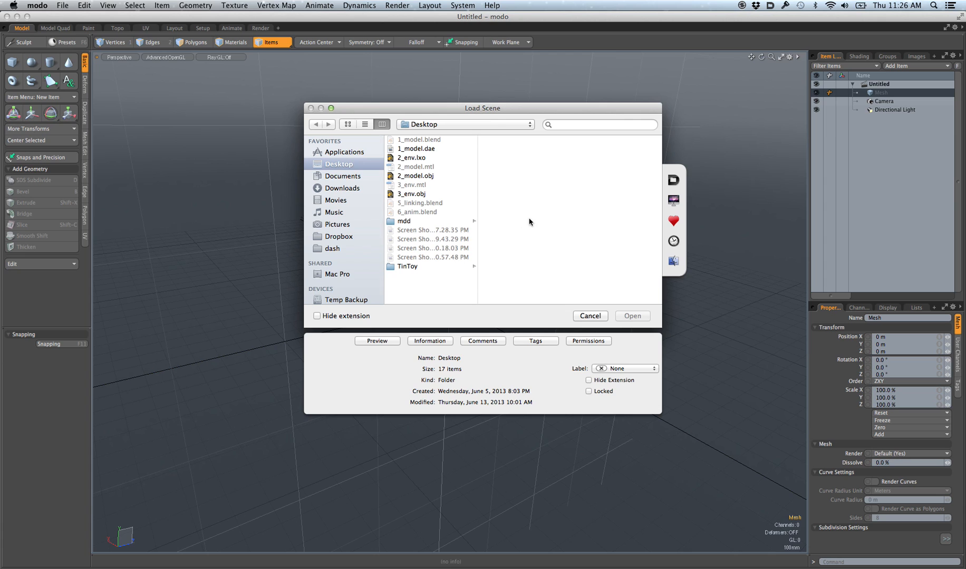
left_click(669, 244)
left_click(707, 238)
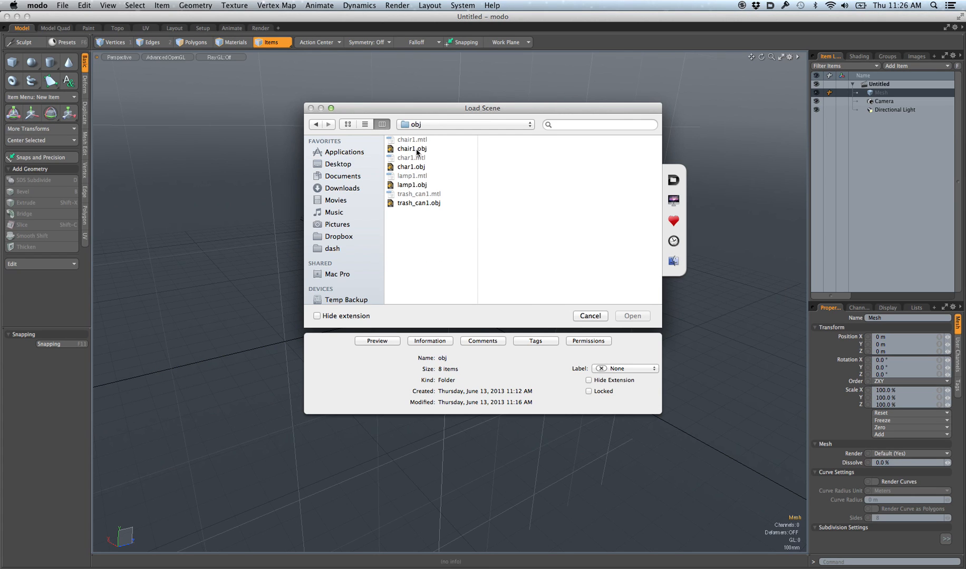
left_click(414, 150)
left_click(413, 167, "super")
left_click(414, 185, "super")
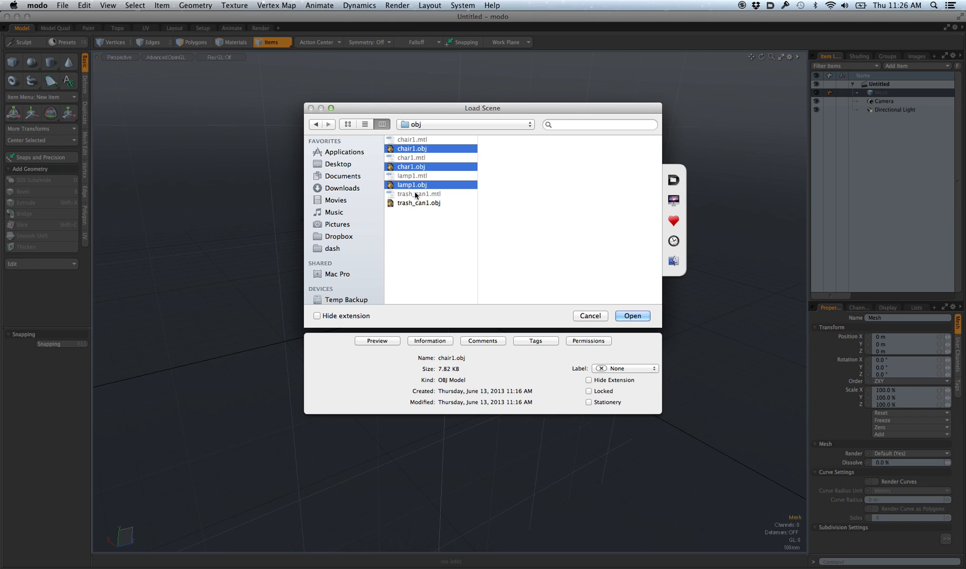
key("Return")
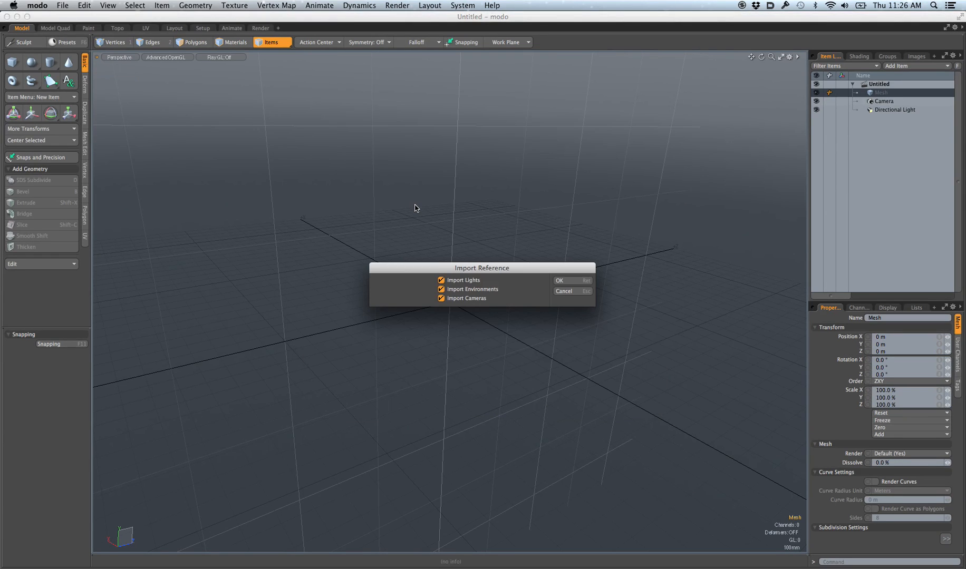
- Turn off importing lights, environments and cameras, and load all four OBJ references with the Wavefront load options left off
left_click(465, 281)
left_click(467, 299)
left_click(442, 290)
left_click(572, 284)
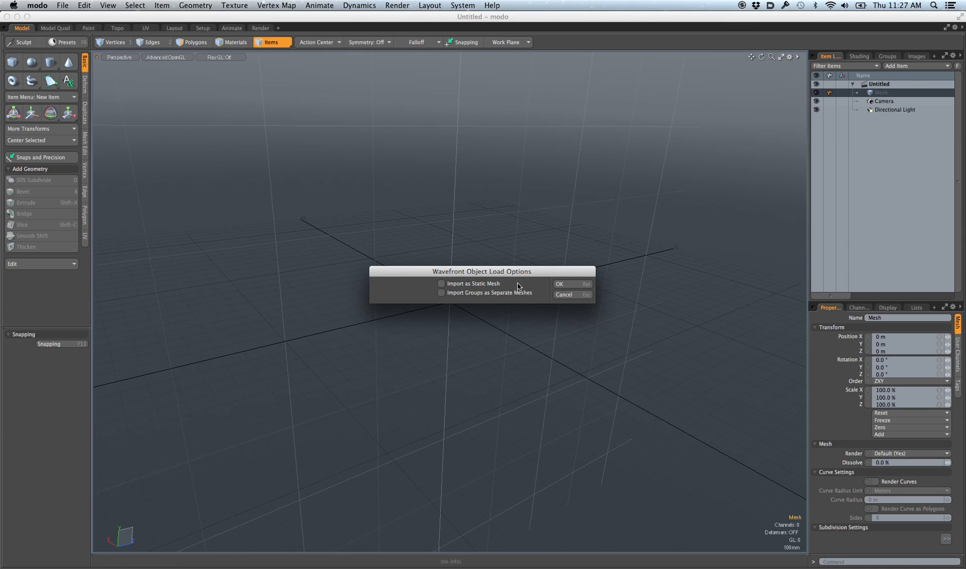
left_click(564, 286)
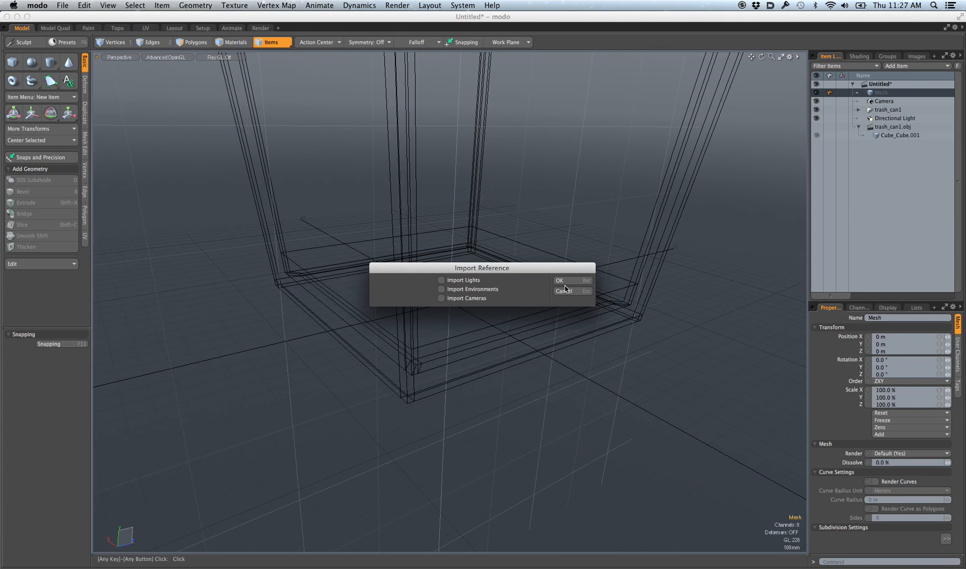
left_click(566, 283)
left_click(567, 283)
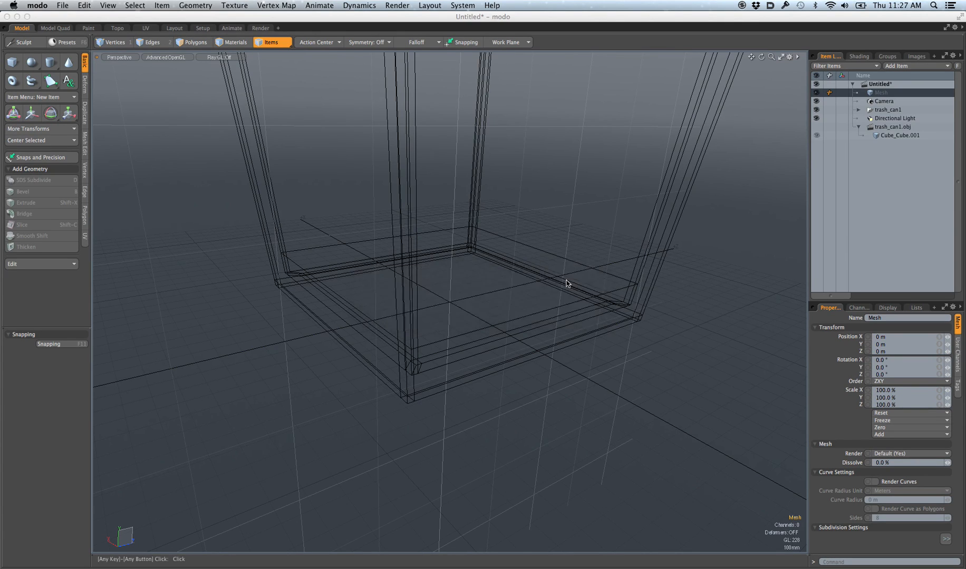
left_click(566, 281)
left_click(566, 283)
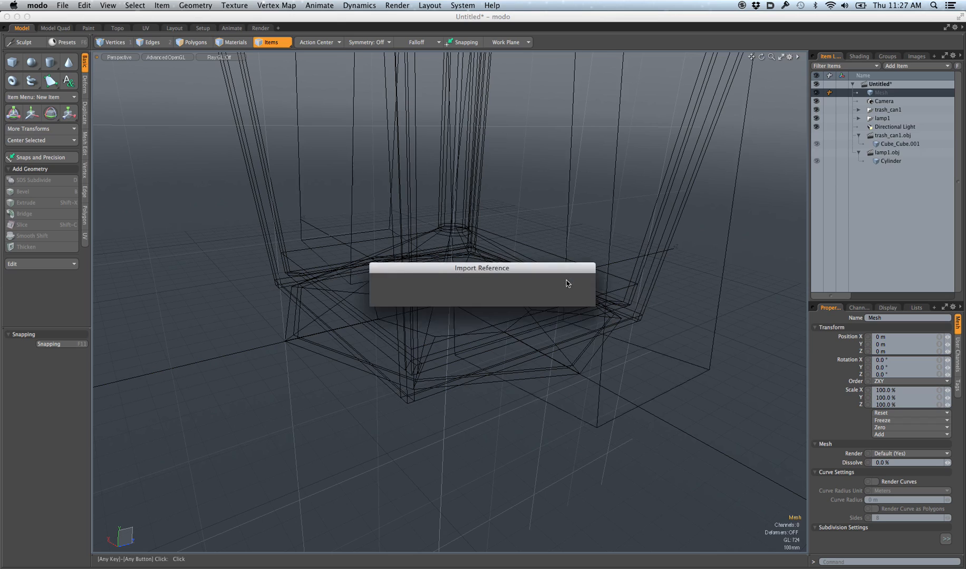
left_click(566, 282)
left_click(567, 284)
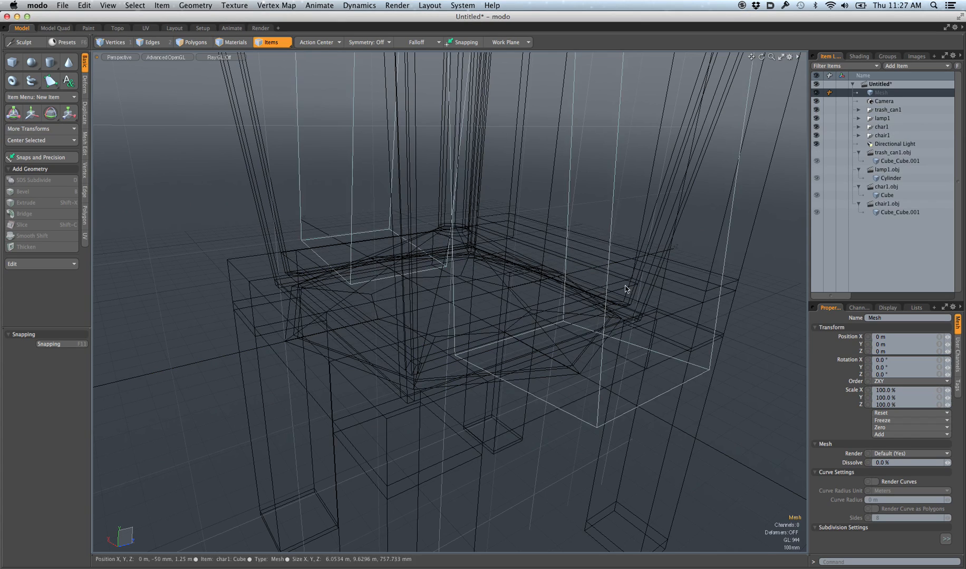
- Add a group locator to the scene and name it references
left_click_drag(646, 301, 545, 252, "ctrl+alt")
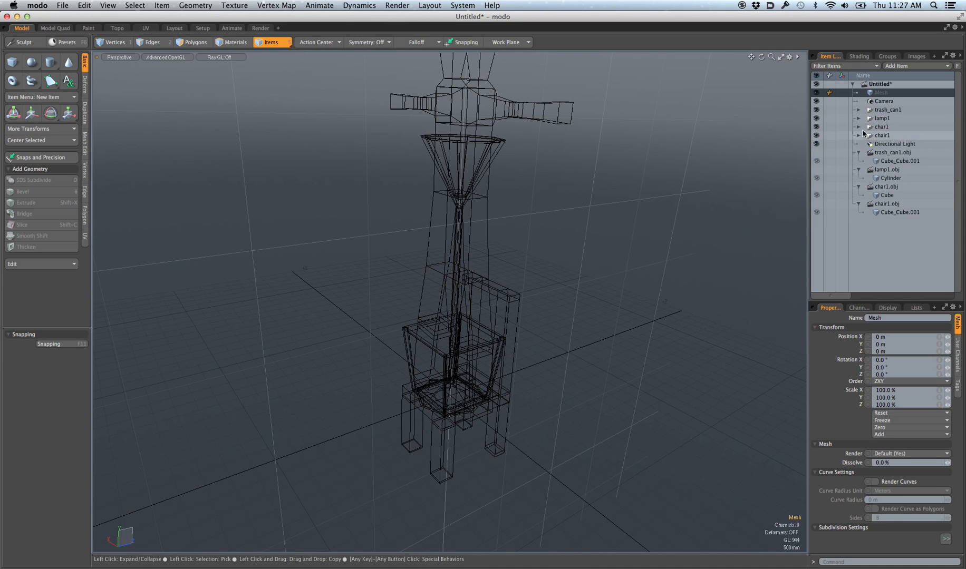
left_click(895, 67)
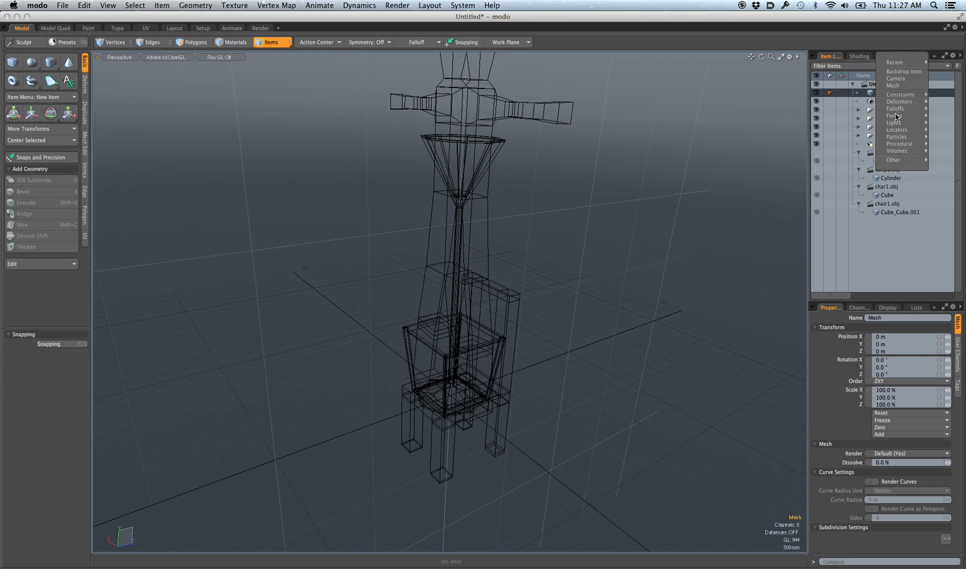
mouse_move(904, 64)
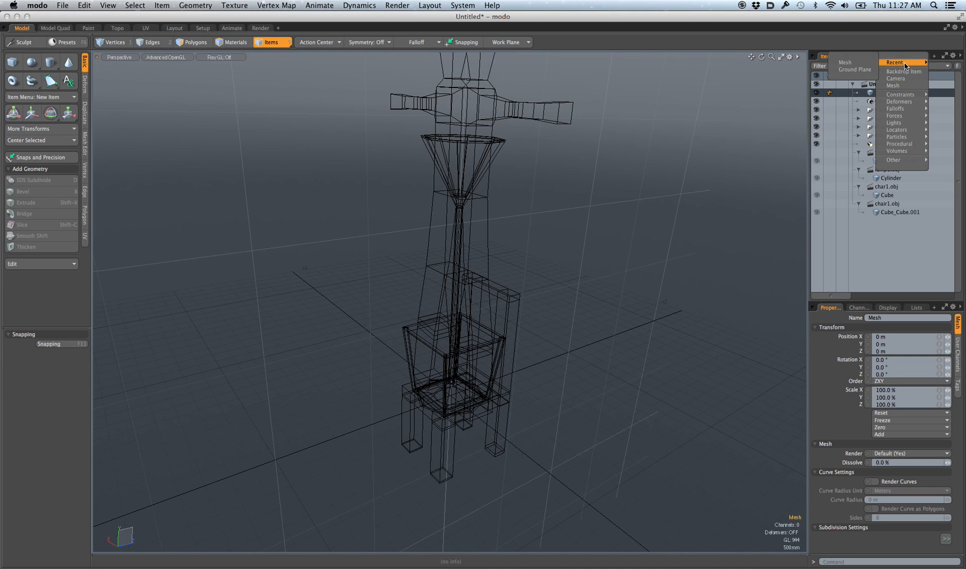
mouse_move(895, 164)
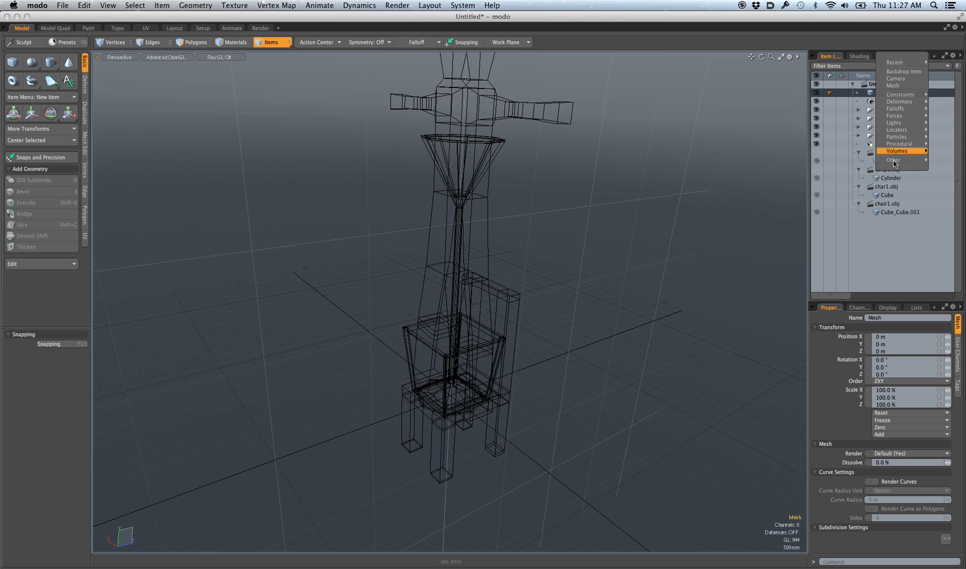
mouse_move(905, 109)
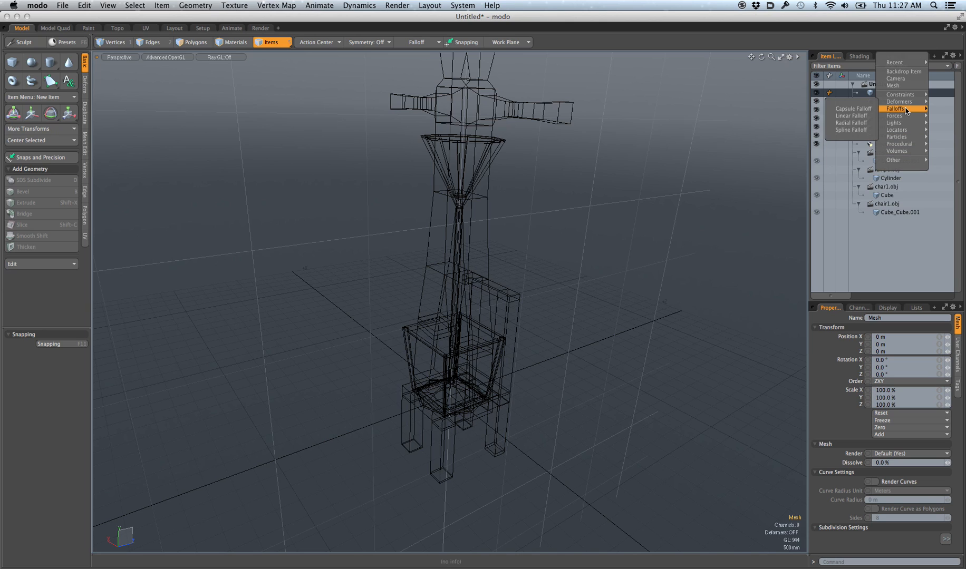
mouse_move(906, 136)
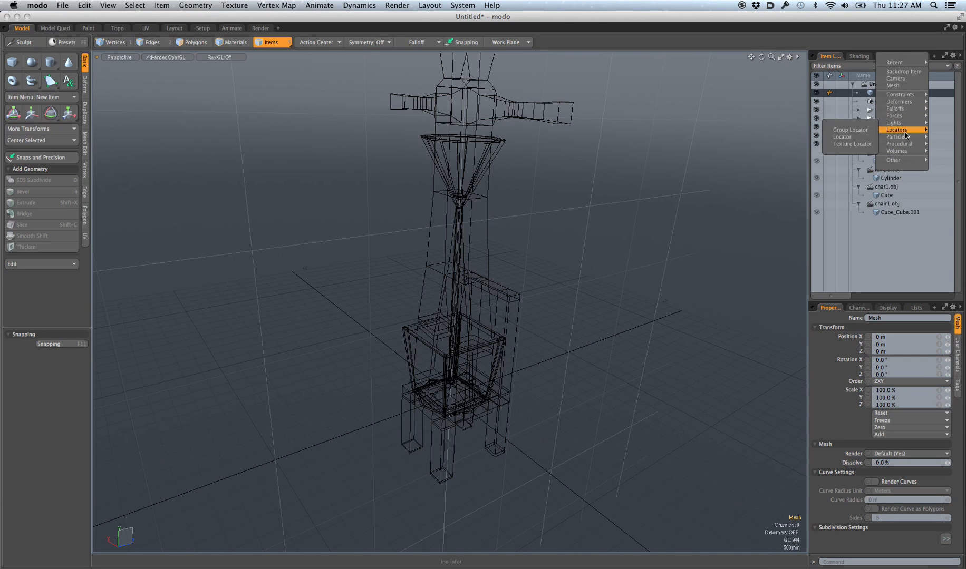
left_click(850, 130)
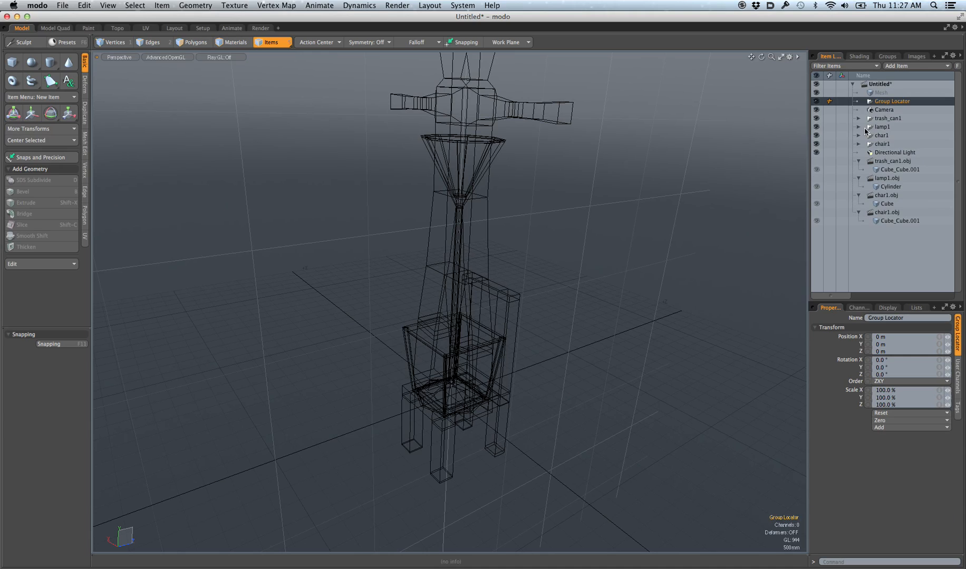
double_click(892, 101)
type("references")
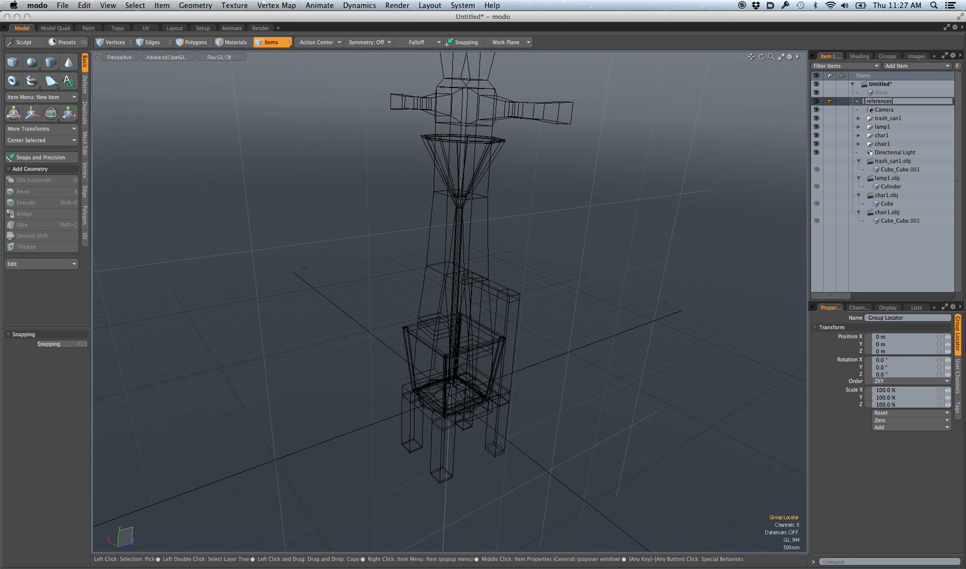
key("Return")
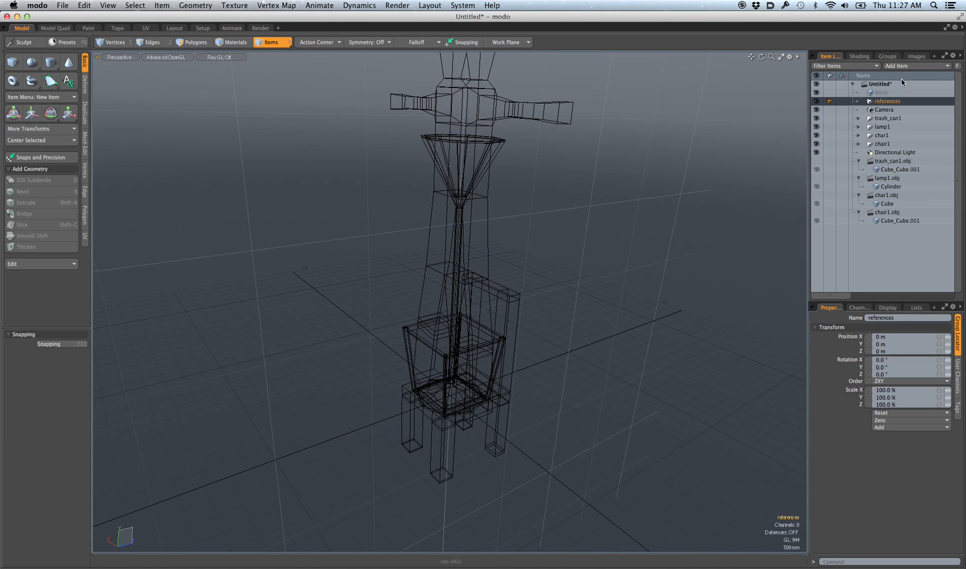
- Move the referenced trash can, lamp, character and chair meshes out of their individual locators into the references group
mouse_move(886, 101)
left_mouse_down()
mouse_move(885, 125)
mouse_move(885, 111)
left_mouse_up()
left_click(858, 119)
left_click(858, 144)
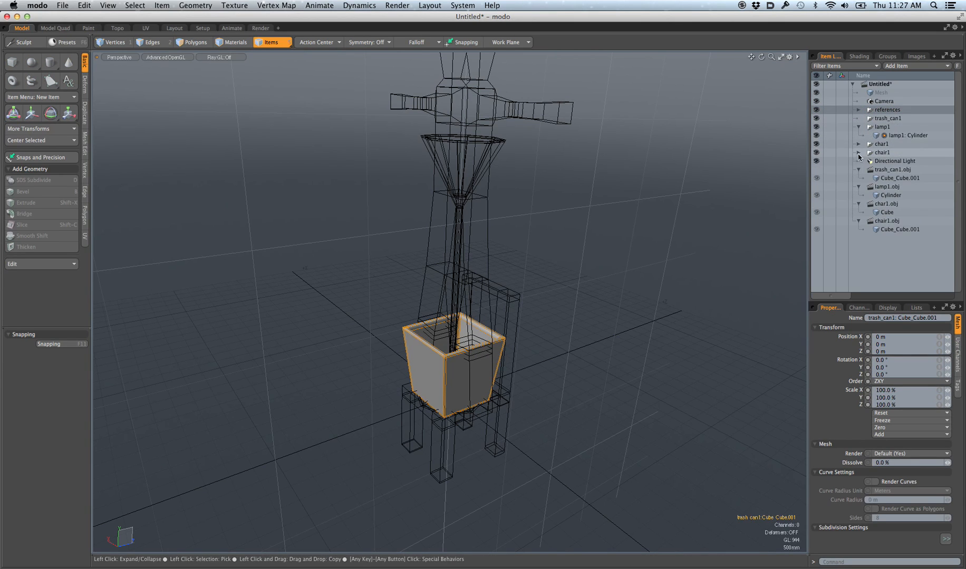
left_click(858, 161)
left_click(901, 152)
left_click(898, 169)
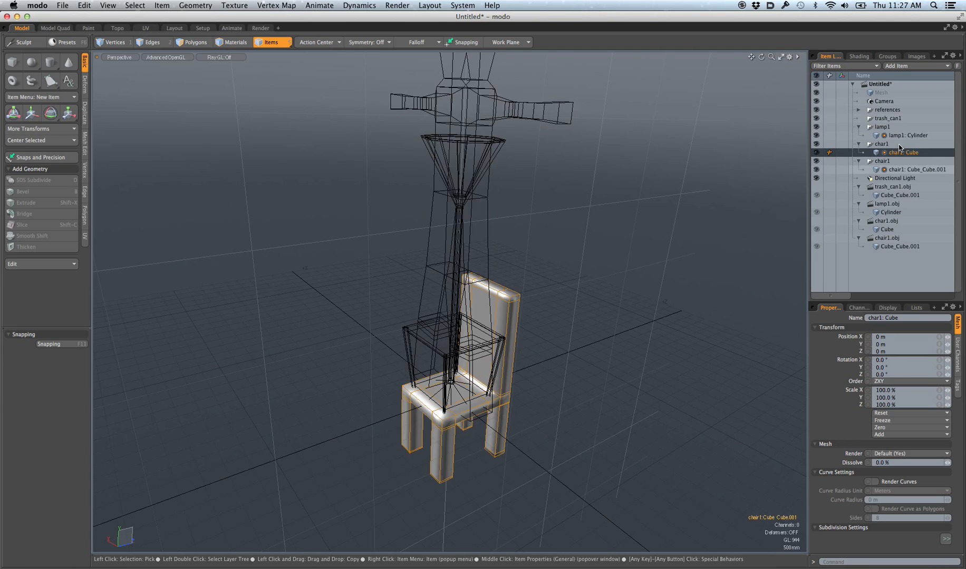
left_click(900, 137)
right_click(900, 138)
left_click(846, 135)
left_click(903, 152, "ctrl")
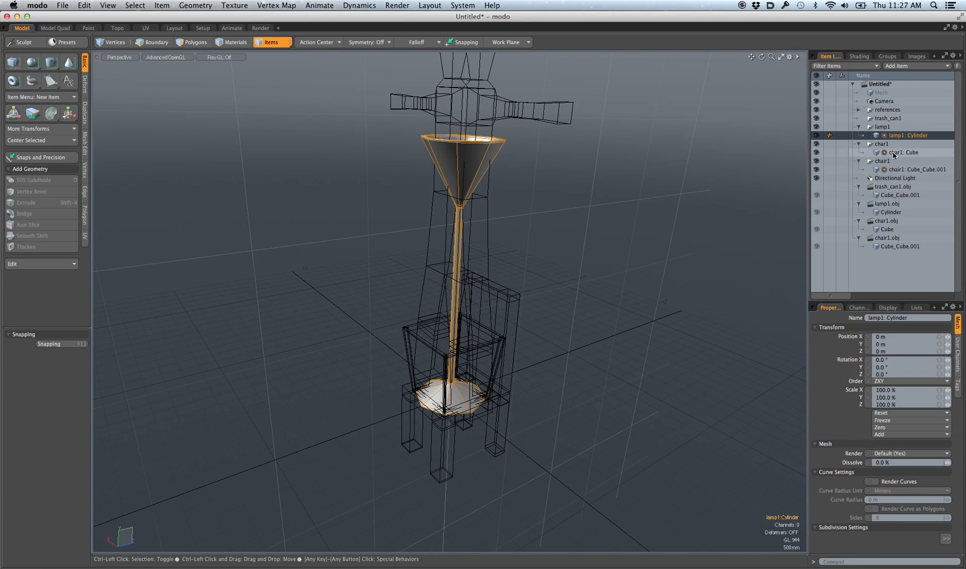
left_click(916, 169, "ctrl")
left_click_drag(900, 137, 874, 110)
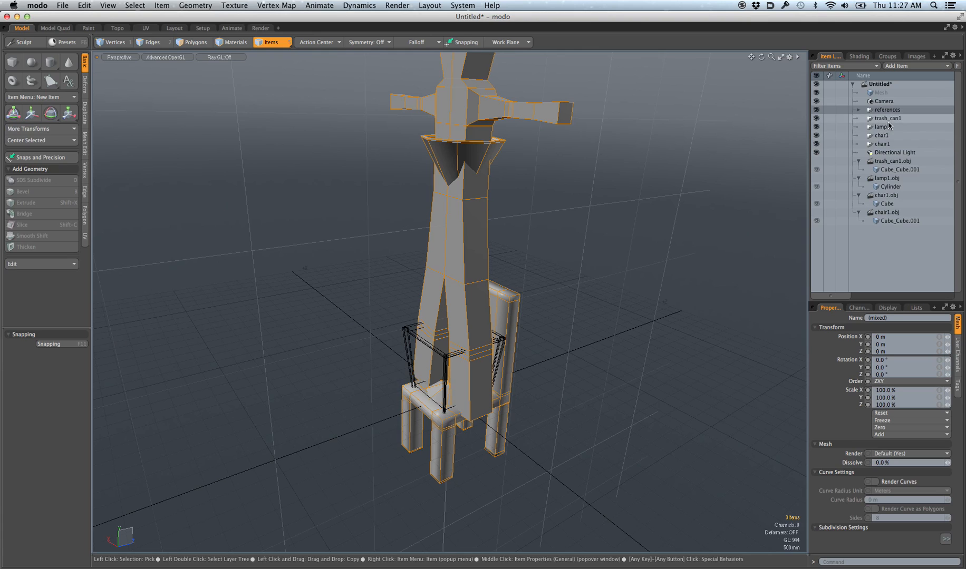
- Delete the four emptied locators trash_can1, lamp1, char1 and chair1
left_click(887, 118)
left_click(886, 145, "shift")
key("Delete")
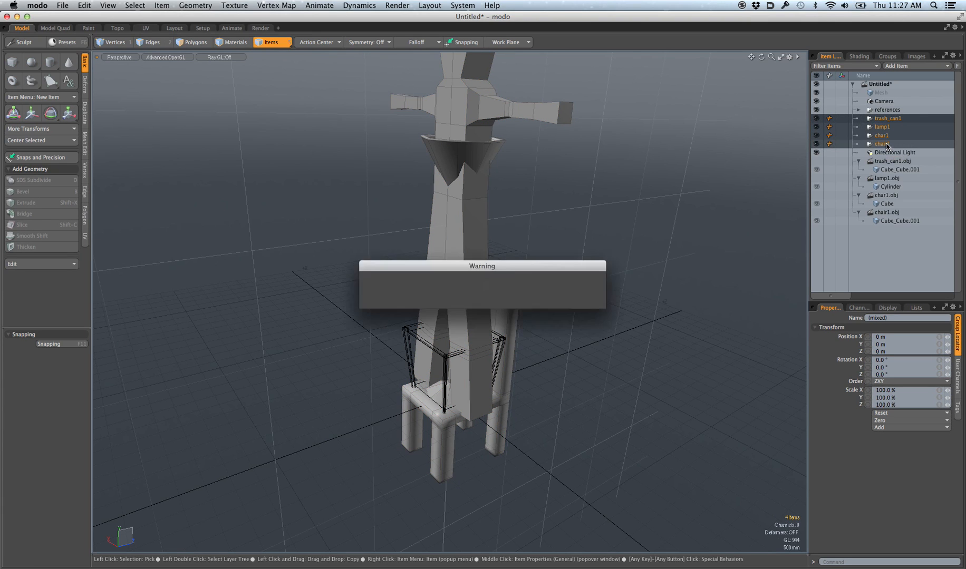
left_click(591, 280)
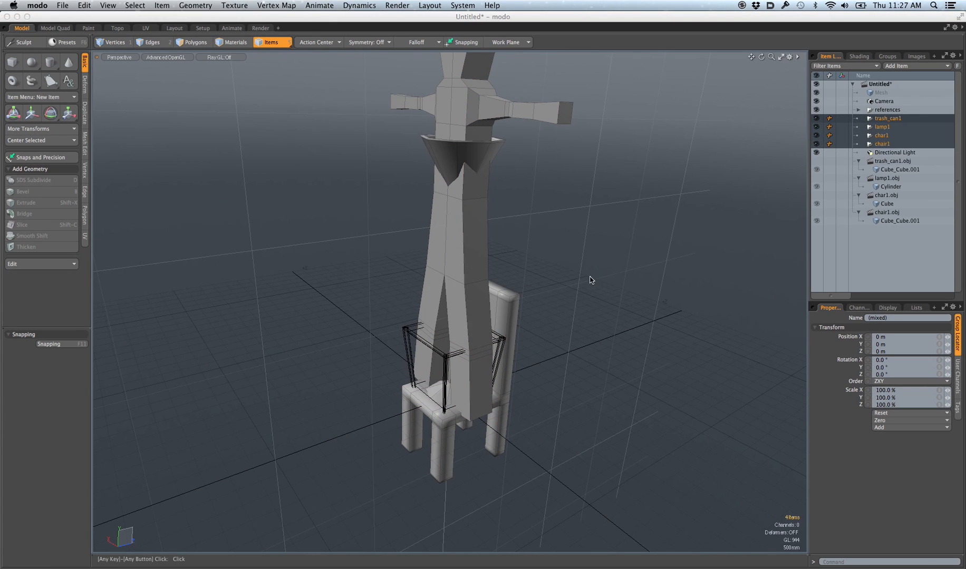
left_click_drag(560, 270, 564, 251, "alt")
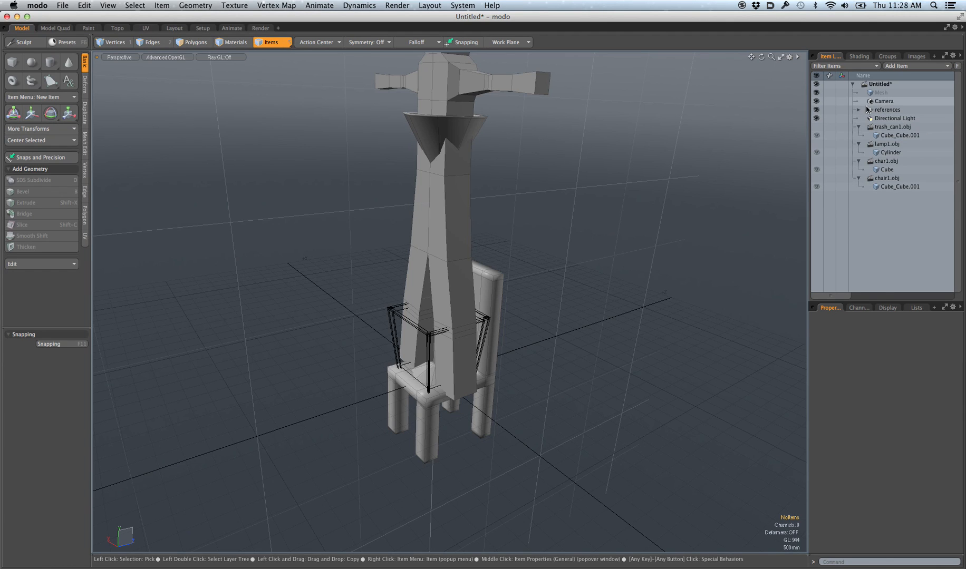
- Duplicate the four meshes in the references group as separate mesh items outside the group
left_click_drag(604, 209, 587, 241, "alt+shift")
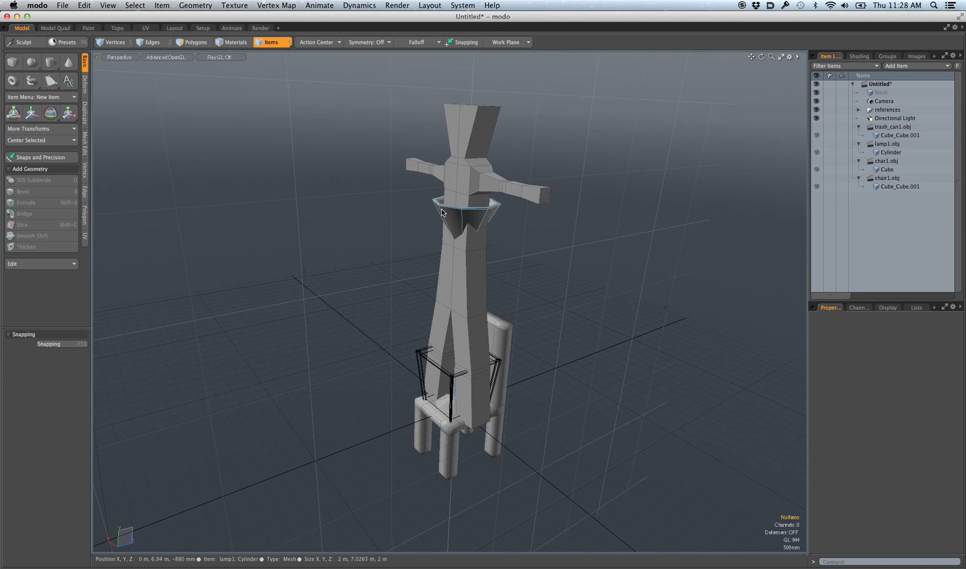
left_click(464, 170)
left_click_drag(552, 250, 639, 196, "alt")
left_click_drag(546, 225, 598, 220, "alt+shift")
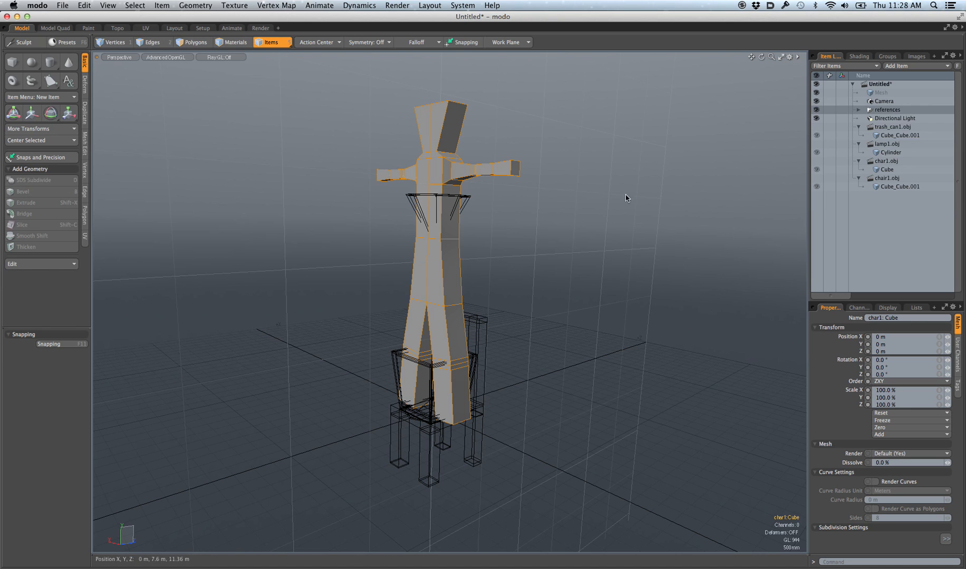
left_click(858, 110)
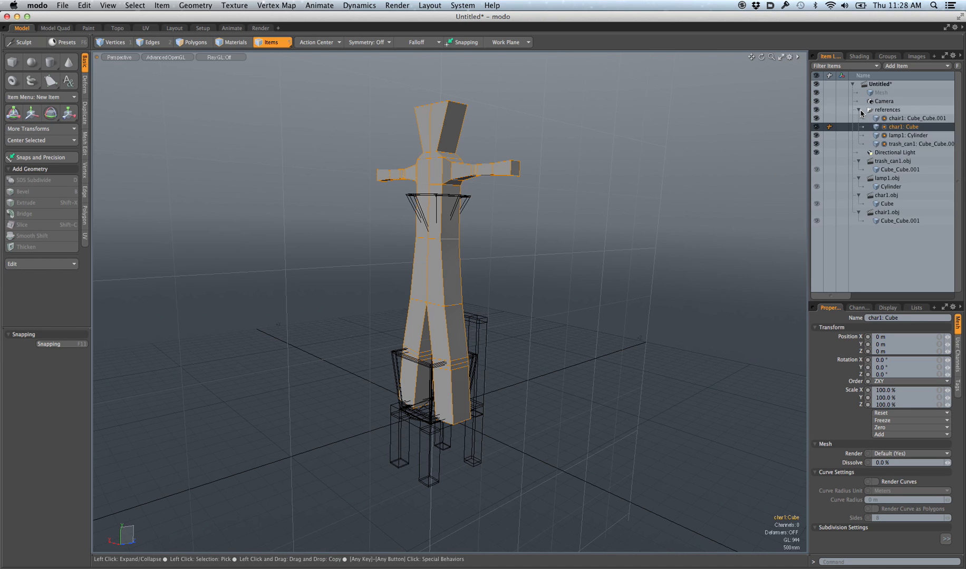
left_click(896, 118)
left_click(906, 143, "shift")
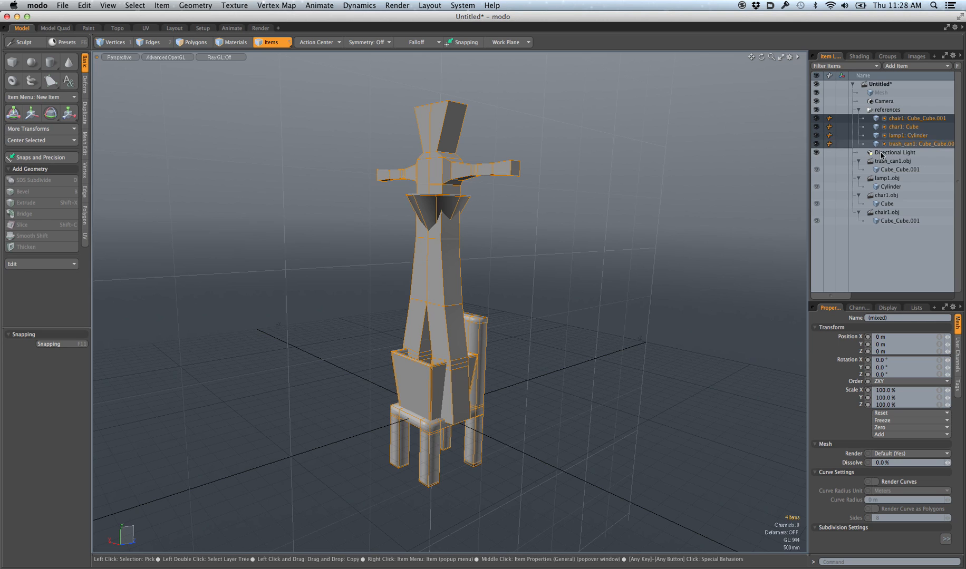
left_click(908, 146)
left_click(914, 119)
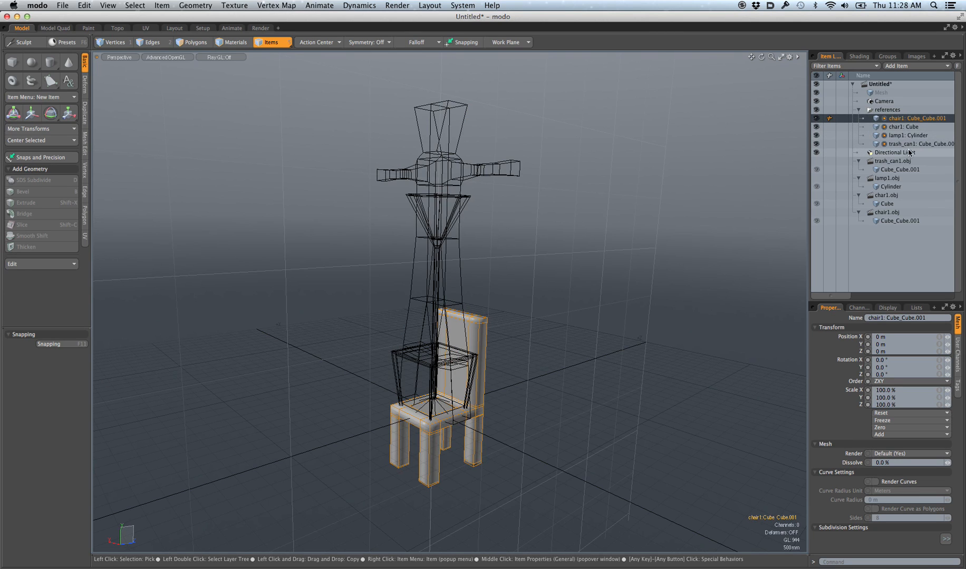
left_click(914, 143, "shift")
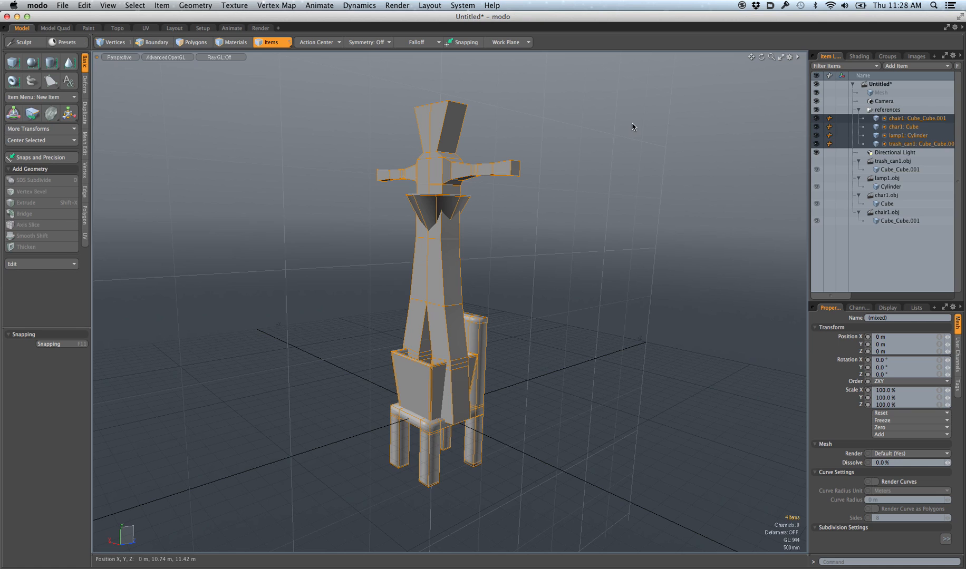
key("super+d")
left_click_drag(891, 128, 889, 108)
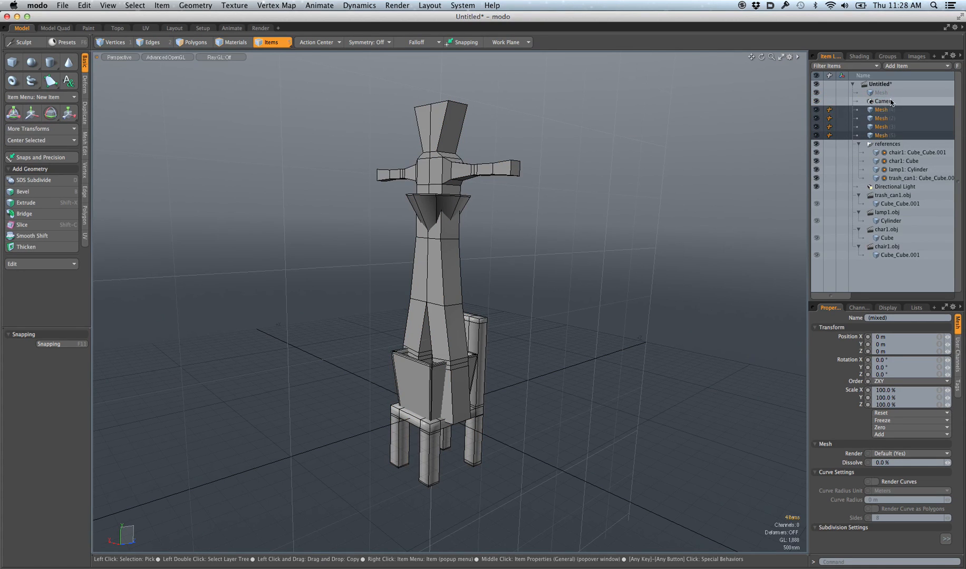
- Rename the four duplicated meshes trash_can, lamp, char and chair to match their shapes
left_click(890, 102)
left_click(889, 112)
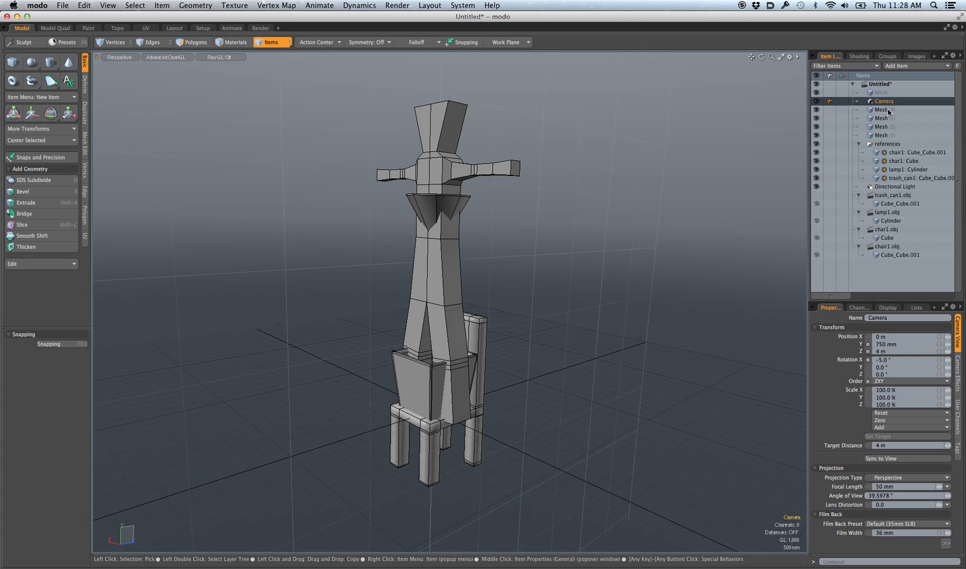
left_click(888, 111)
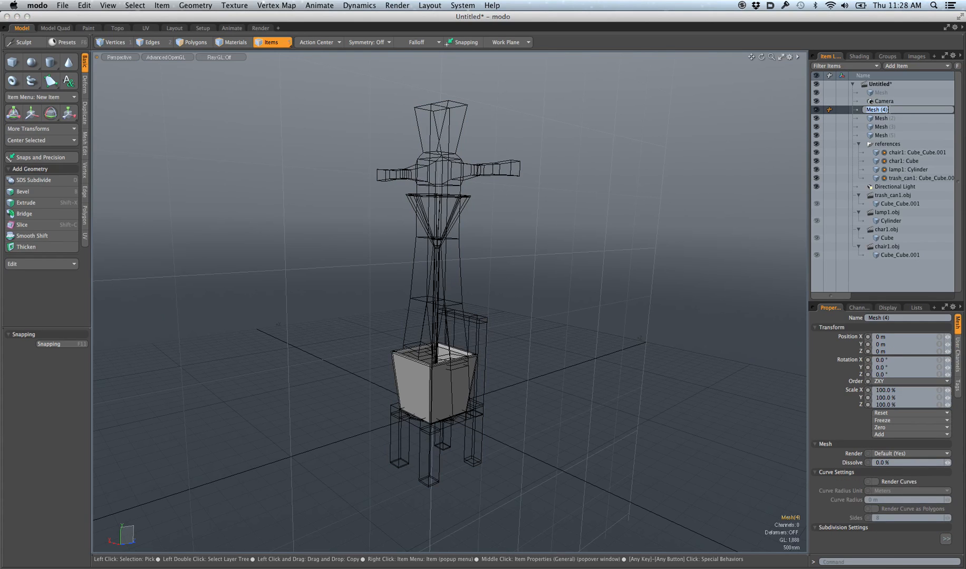
left_click(886, 118)
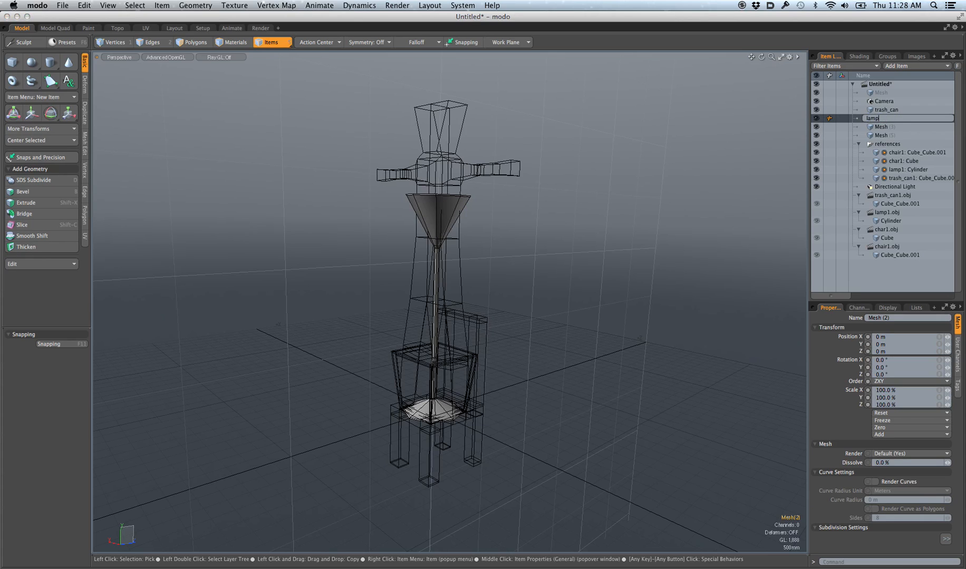
left_click(881, 127)
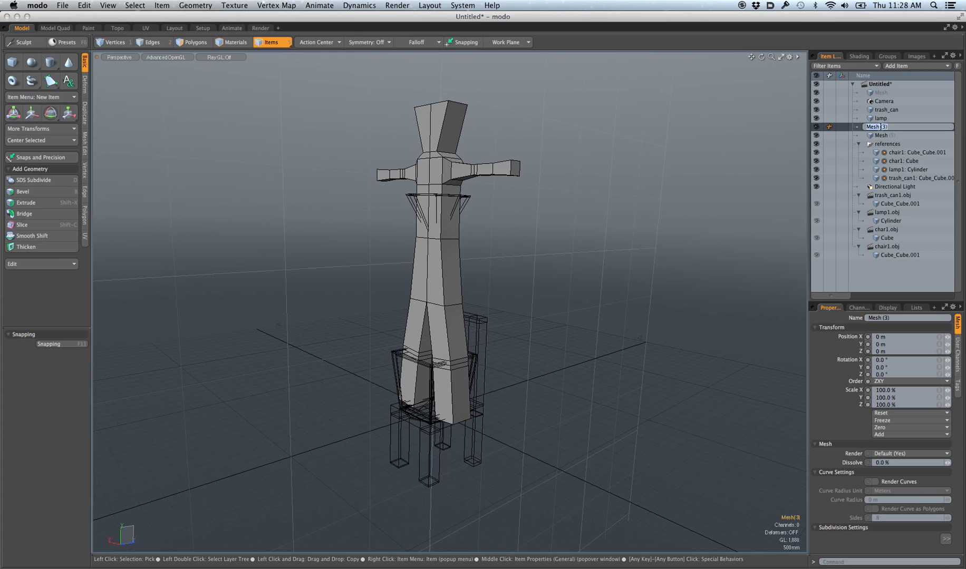
left_click(885, 137)
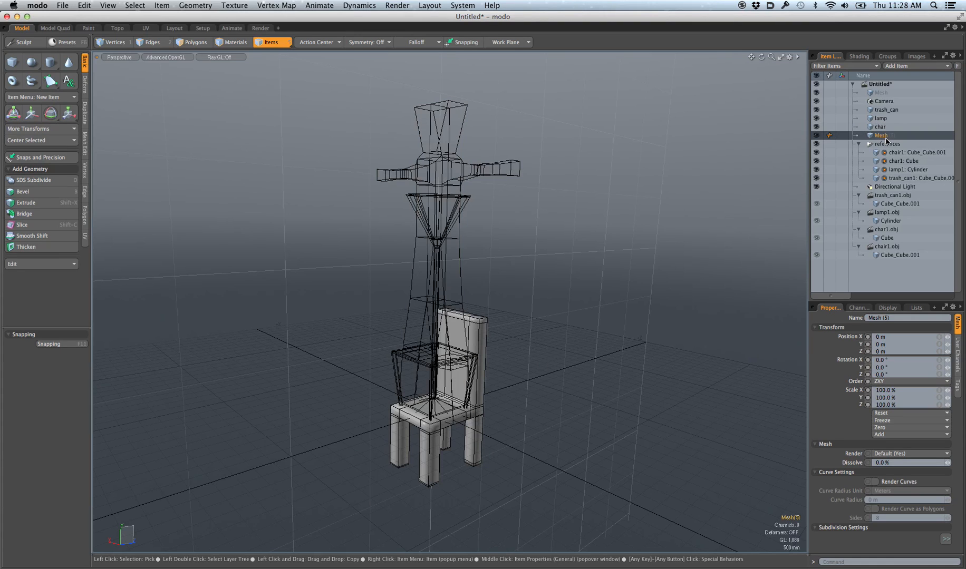
type("chair")
key("Return")
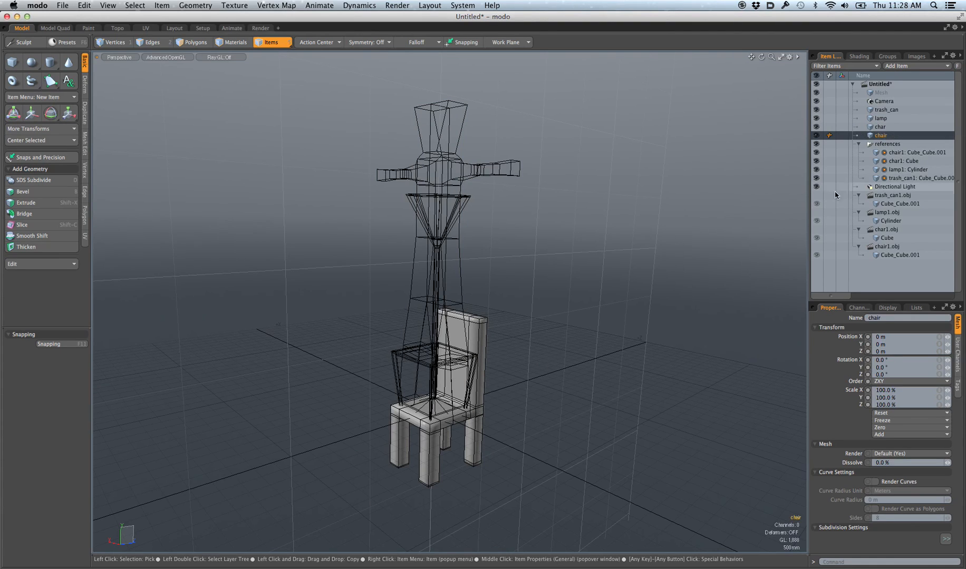
- Delete the duplicated char mesh item from the scene
left_click_drag(603, 317, 531, 284, "alt")
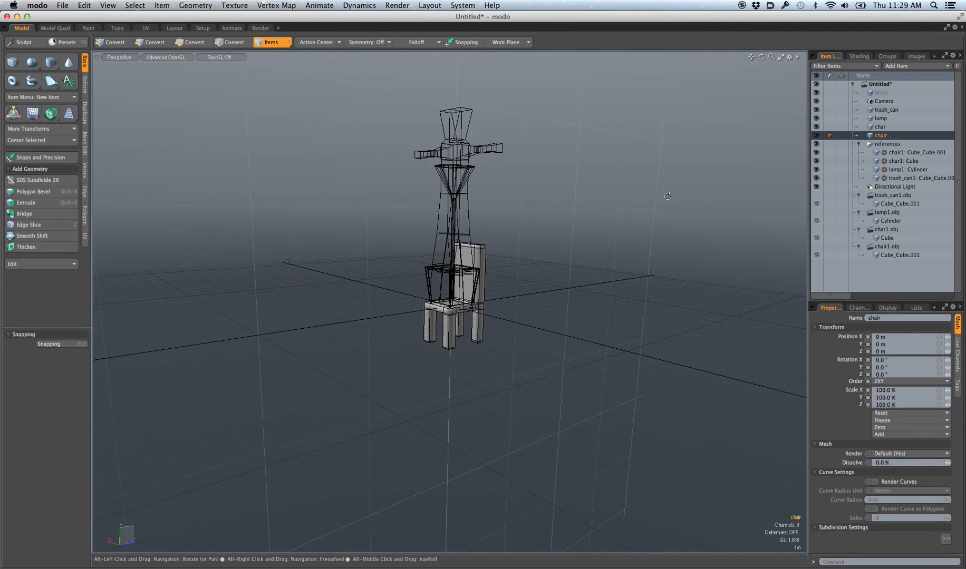
left_click(887, 128)
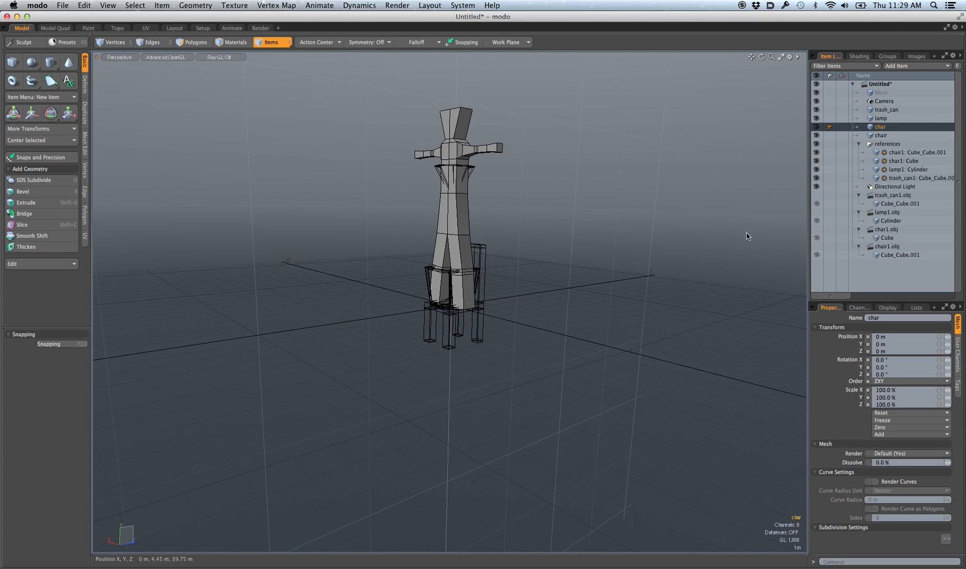
key("ctrl+c")
key("Return")
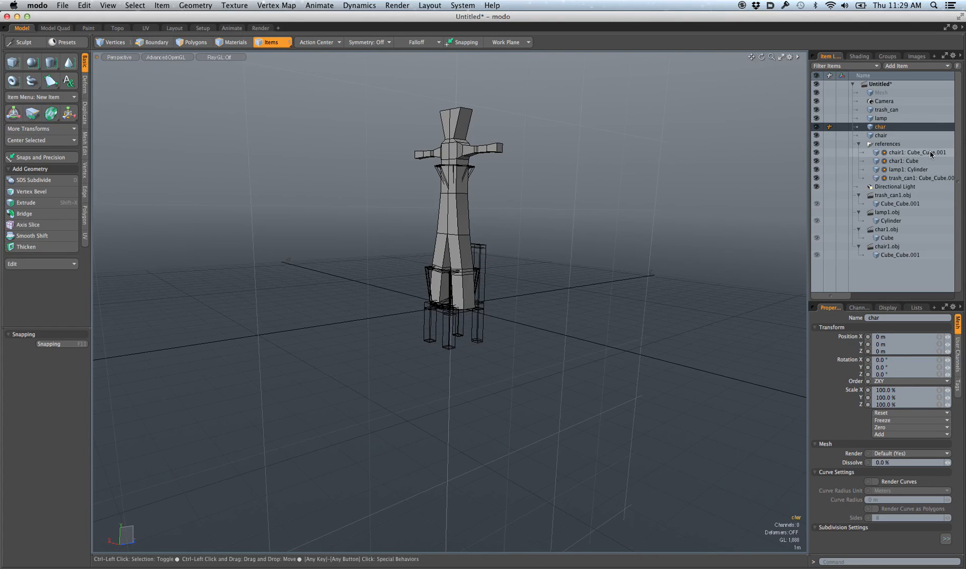
key("ctrl+c")
key("Return")
left_click(902, 136)
left_click(902, 125)
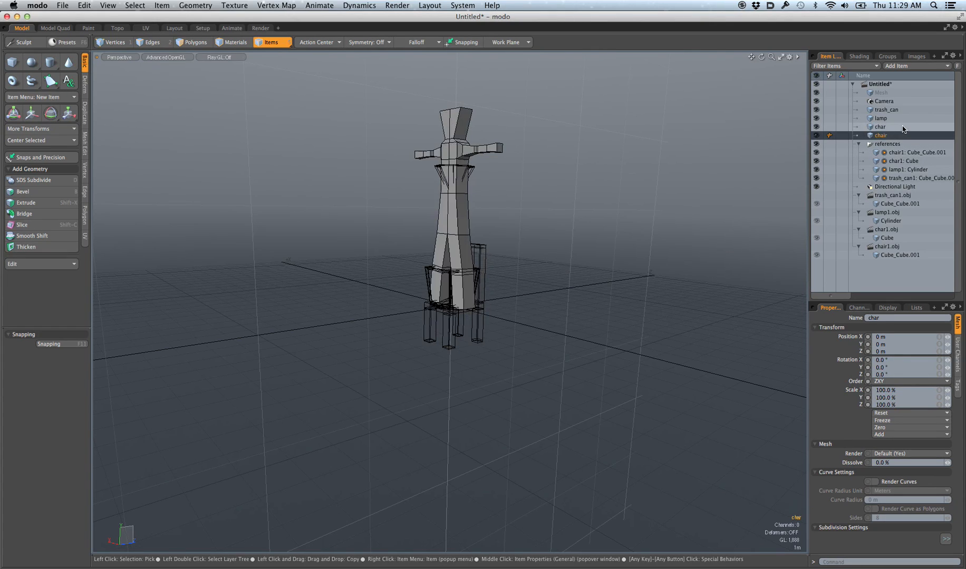
key("ctrl+c")
key("Return")
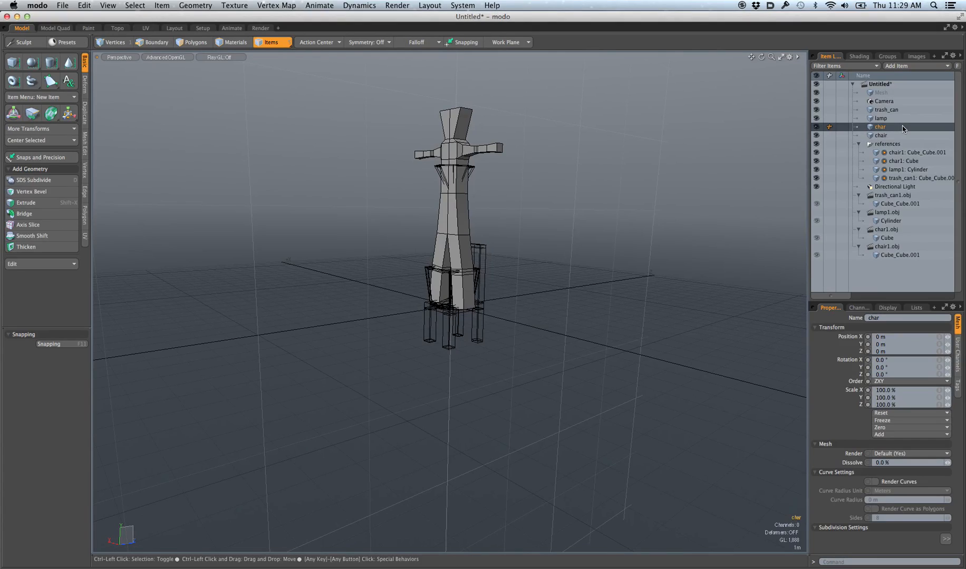
key("Delete")
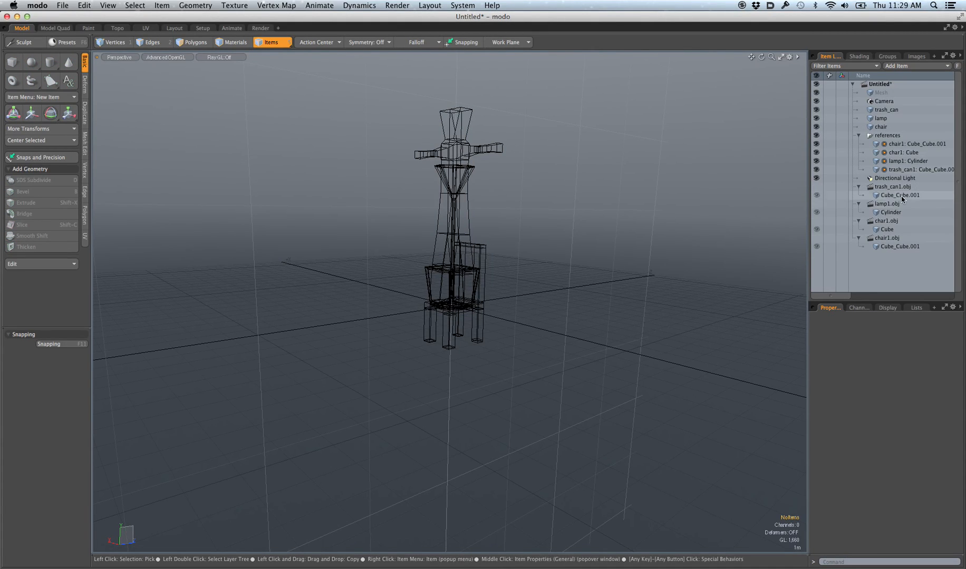
- Close the char1.obj scene so its character reference is removed from the references group
right_click(898, 225)
left_click(898, 246)
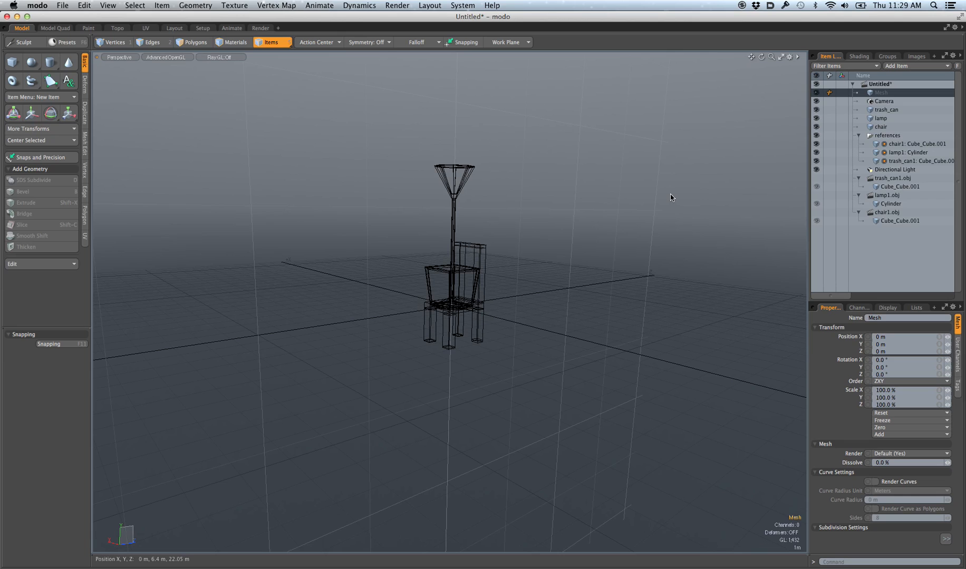
- Start saving the scene and browse to the test_production folder as its location
key("super+s")
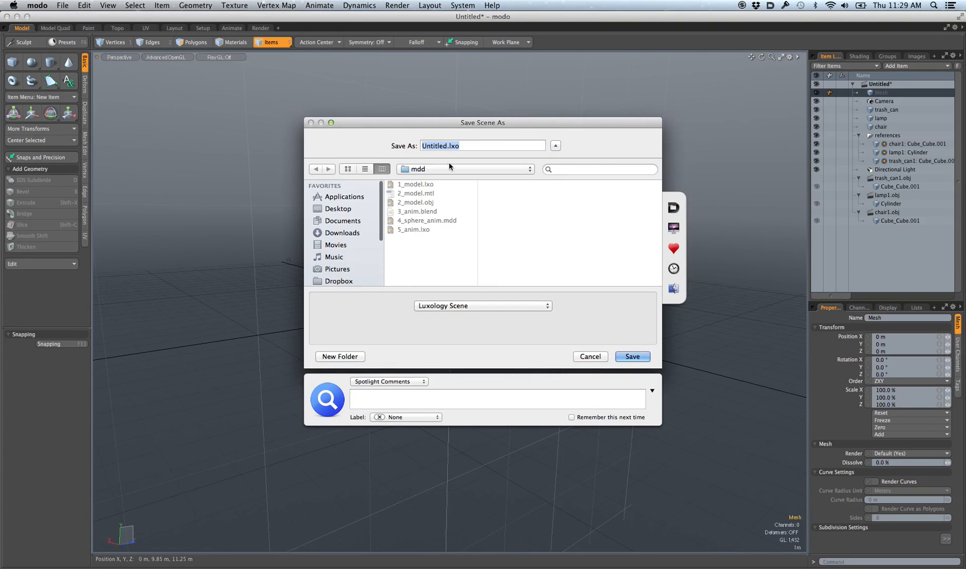
left_click(450, 167)
left_click(619, 191)
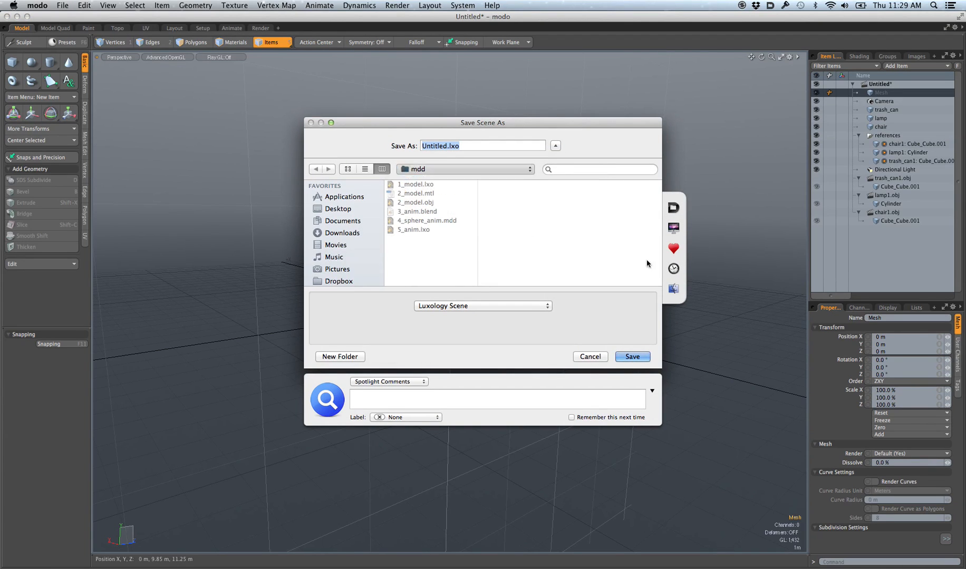
left_click(673, 269)
left_click(526, 199)
left_click(497, 171)
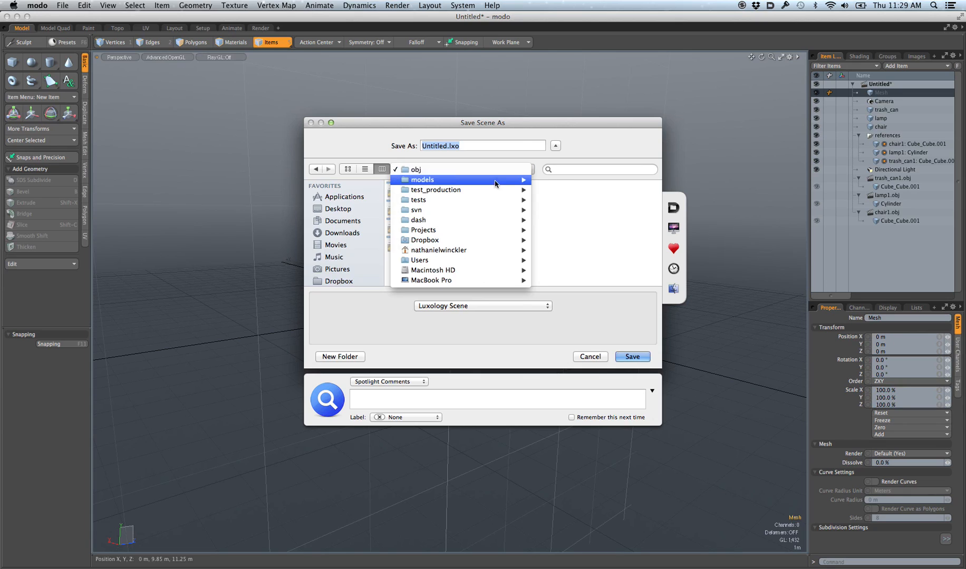
left_click(490, 193)
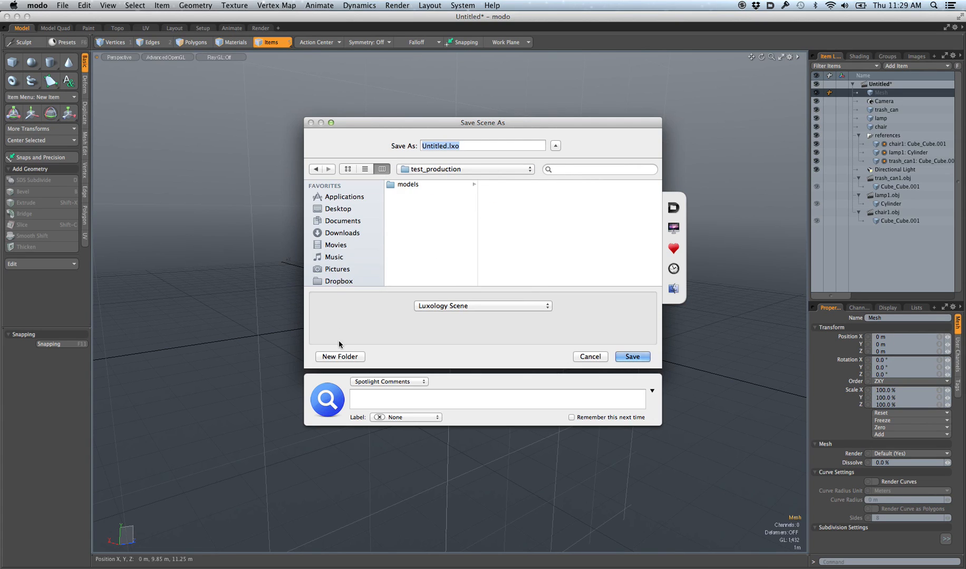
- Create a new folder named envs and save the scene in it as env1.lxo
left_click(340, 356)
type("envs")
key("Return")
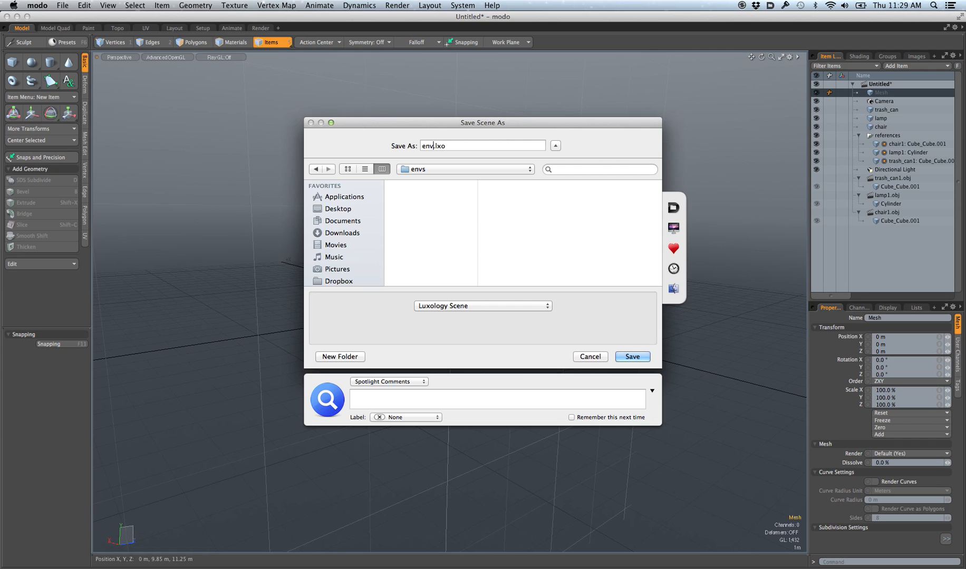
type("1")
key("Return")
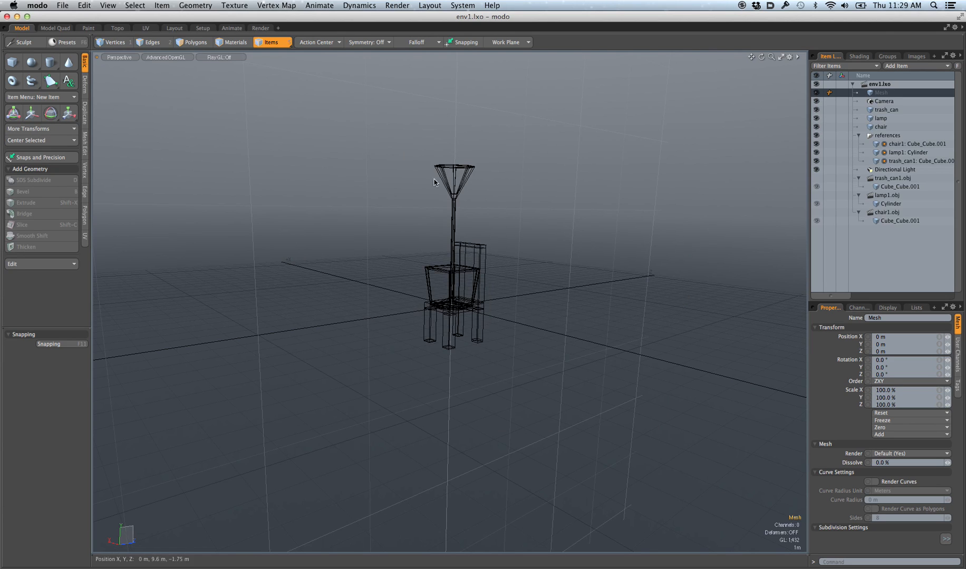
- Try to raise the referenced chair1 mesh by about 2.16 m
left_click(453, 208)
left_click_drag(475, 200, 506, 228, "alt+shift")
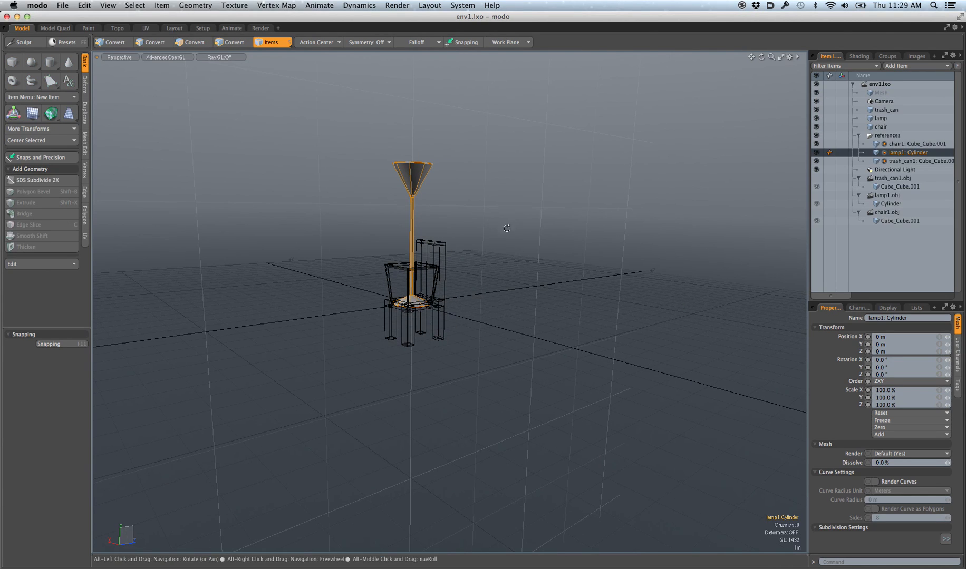
left_click_drag(455, 210, 516, 216, "alt")
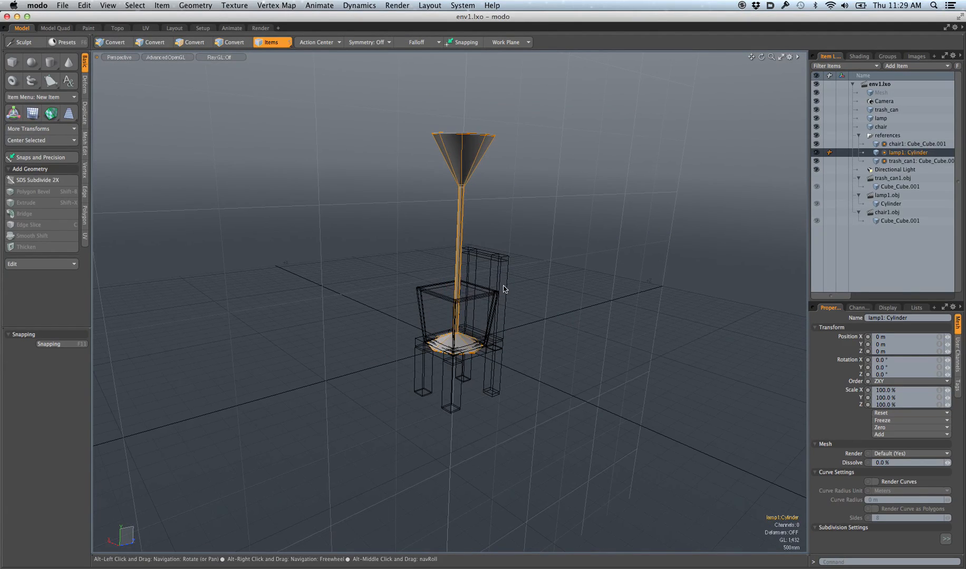
left_click(503, 289)
left_click_drag(547, 307, 575, 230, "alt+shift")
left_click(492, 261)
key("w")
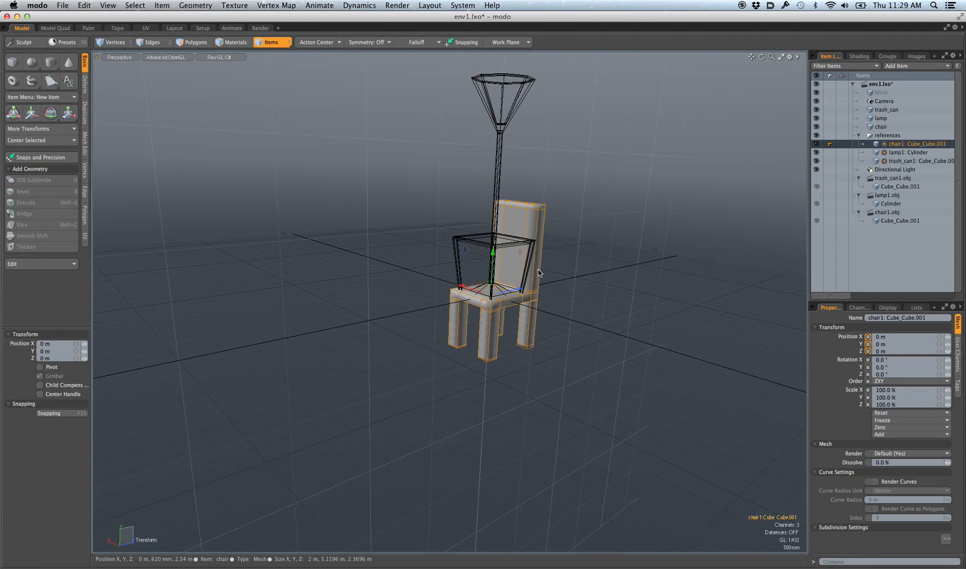
left_click_drag(492, 261, 495, 187)
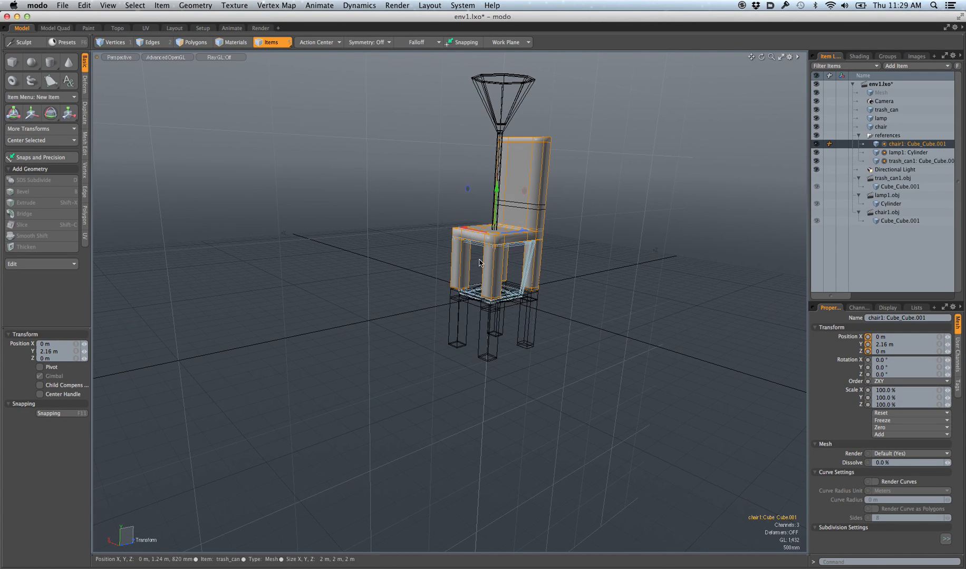
key("super+z")
key("q")
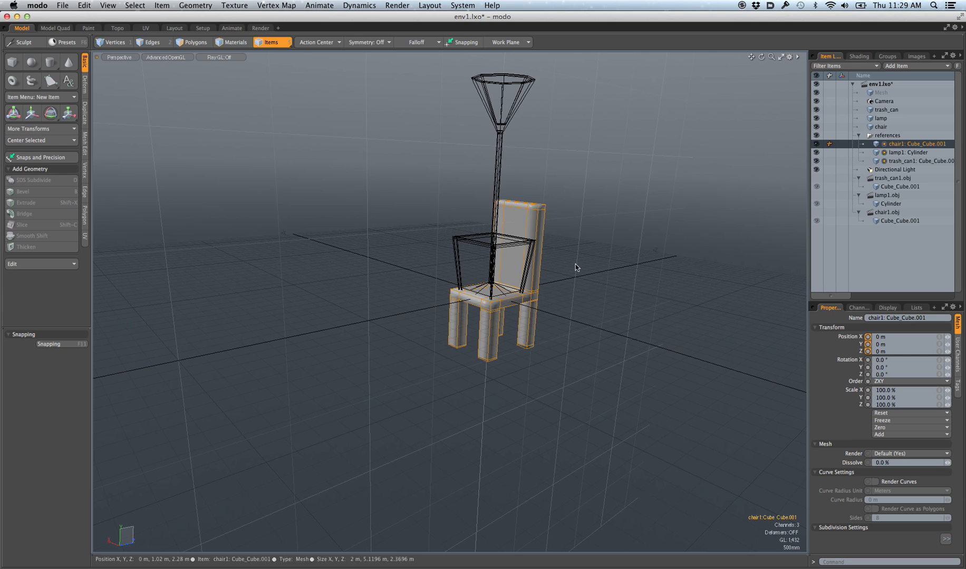
- Hide the references group and turn on subdivision surfaces for the working chair mesh
left_click(815, 135)
left_click(533, 228)
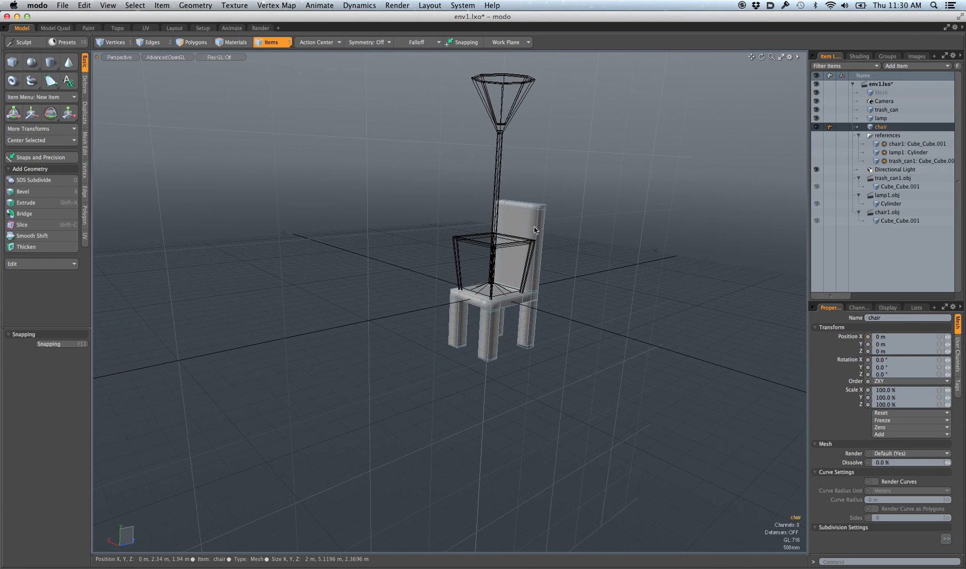
left_click_drag(545, 207, 471, 239, "alt")
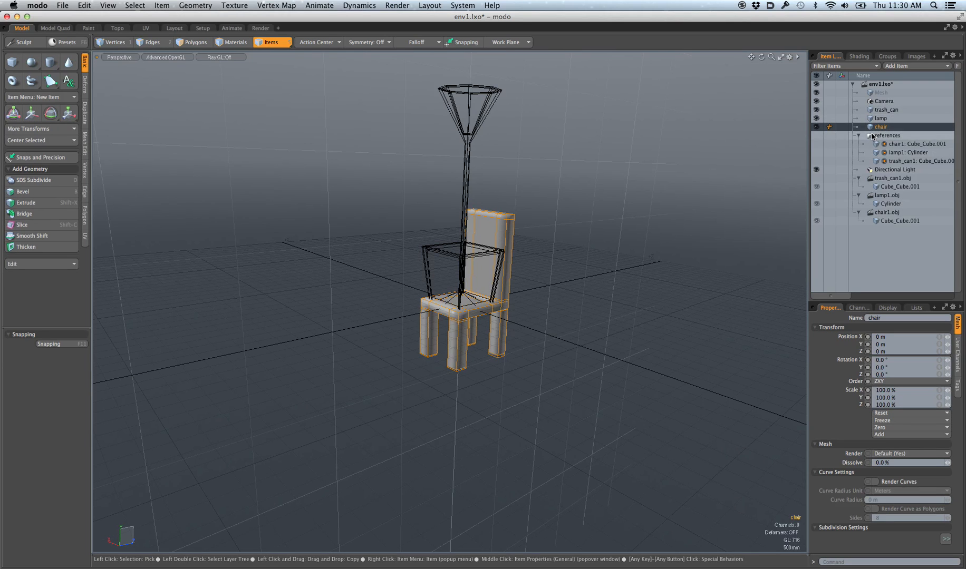
left_click_drag(508, 259, 477, 268, "alt")
mouse_move(477, 269)
left_mouse_down("ctrl+alt")
mouse_move(532, 275)
mouse_move(482, 270)
left_mouse_up("ctrl+alt")
key("Tab")
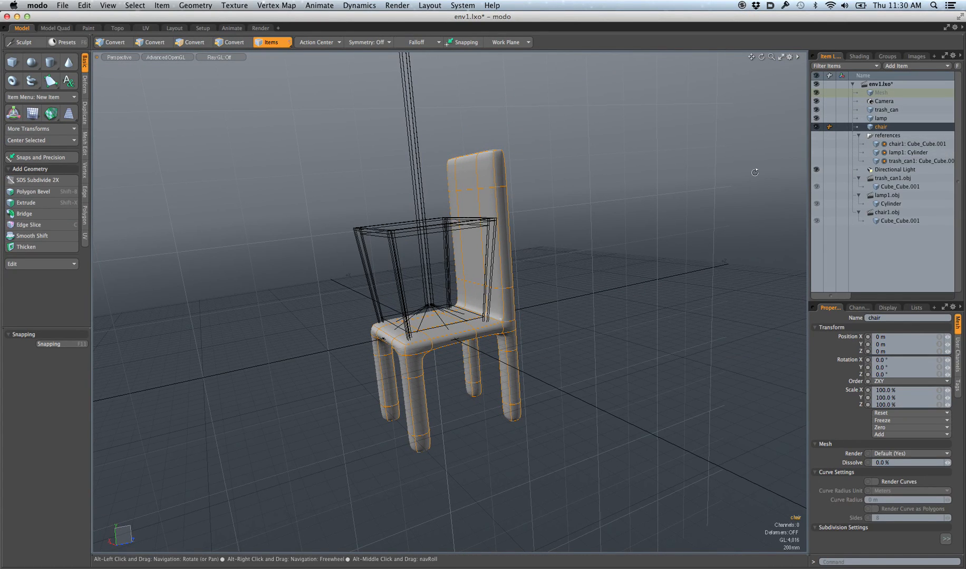
- In the left view, raise the chair onto the ground line at Y about 1.94 m and shift it to Z about 3.06 m
left_click_drag(569, 203, 539, 223, "alt")
left_click_drag(641, 231, 537, 234, "ctrl+alt")
key("w")
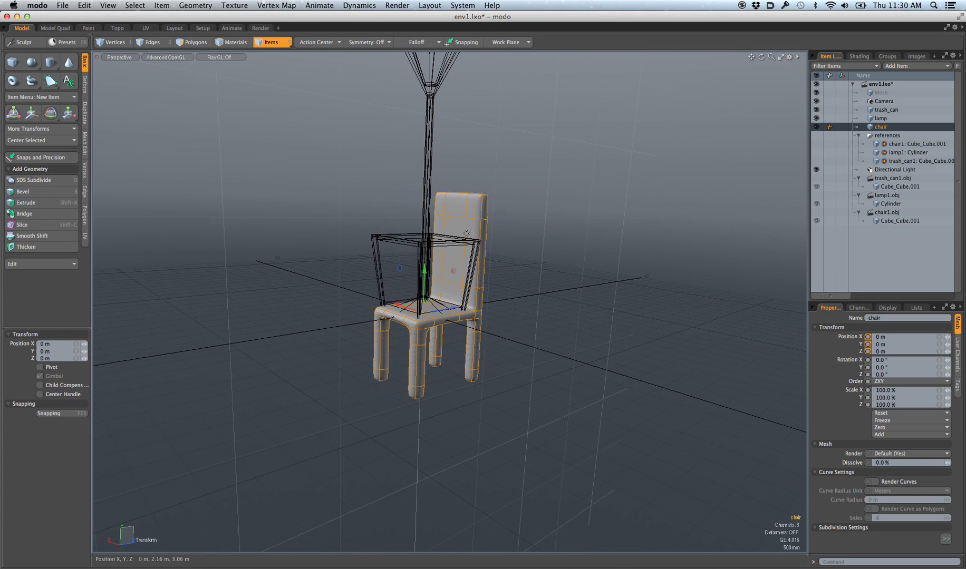
left_click_drag(426, 271, 426, 224)
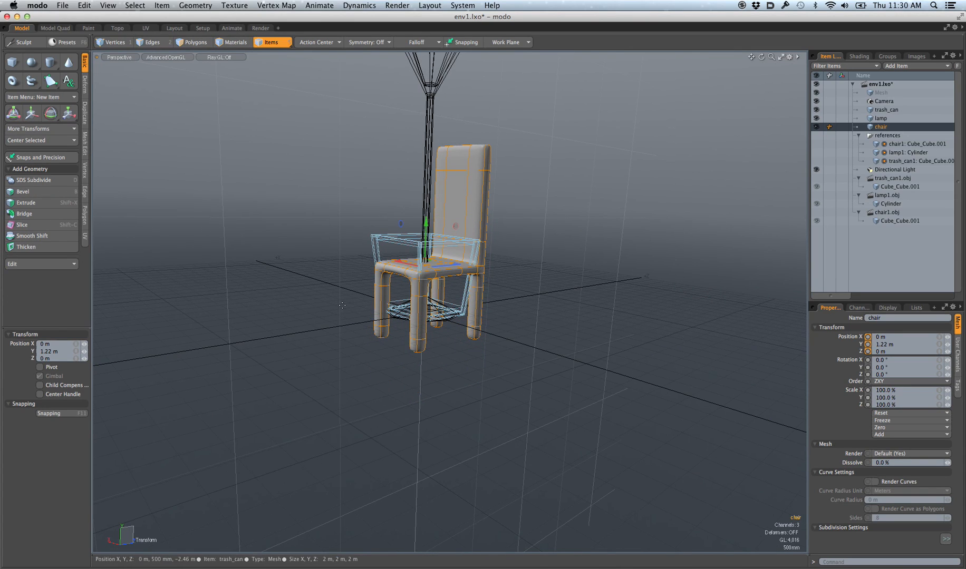
left_click(119, 57)
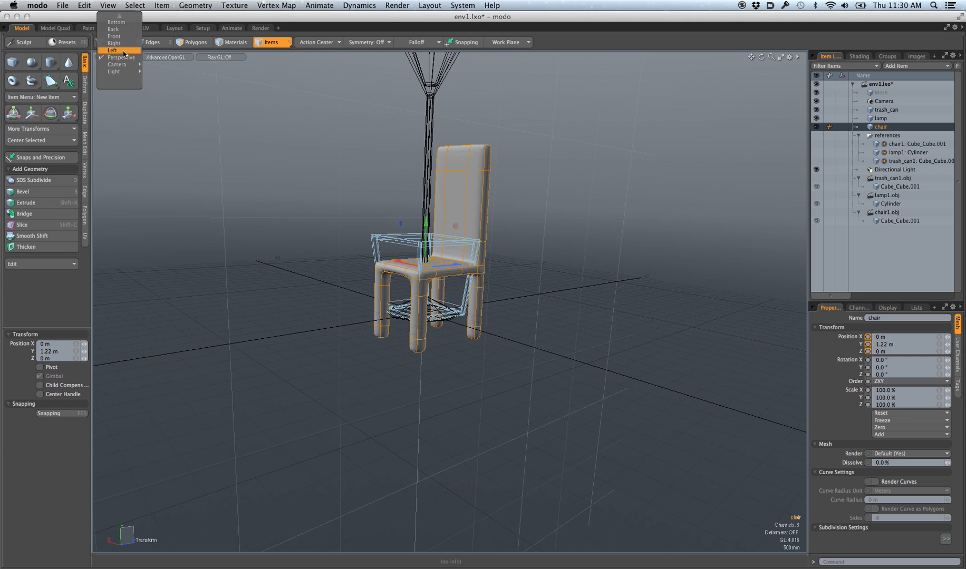
left_click(112, 50)
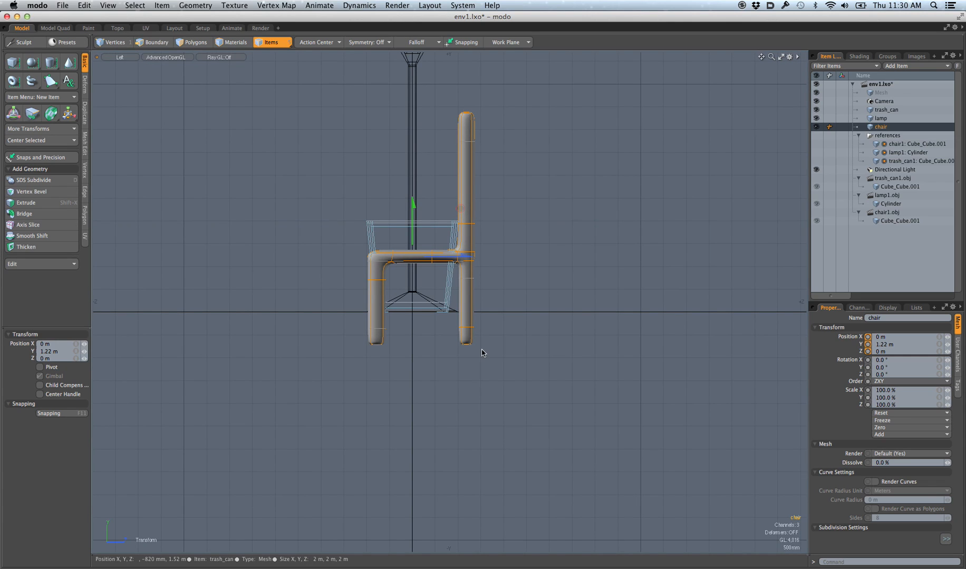
key("ctrl+space")
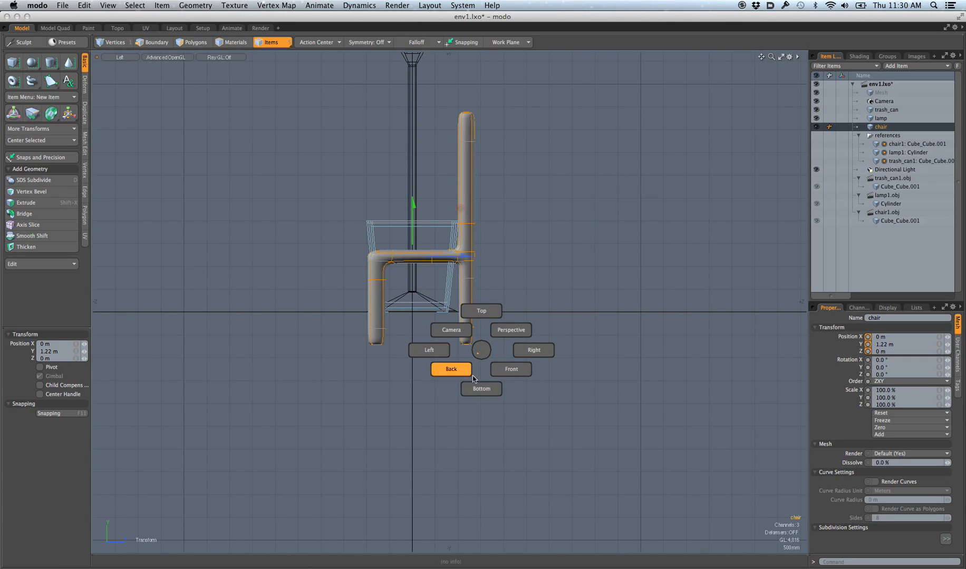
left_click(431, 349)
left_click_drag(415, 205, 413, 170)
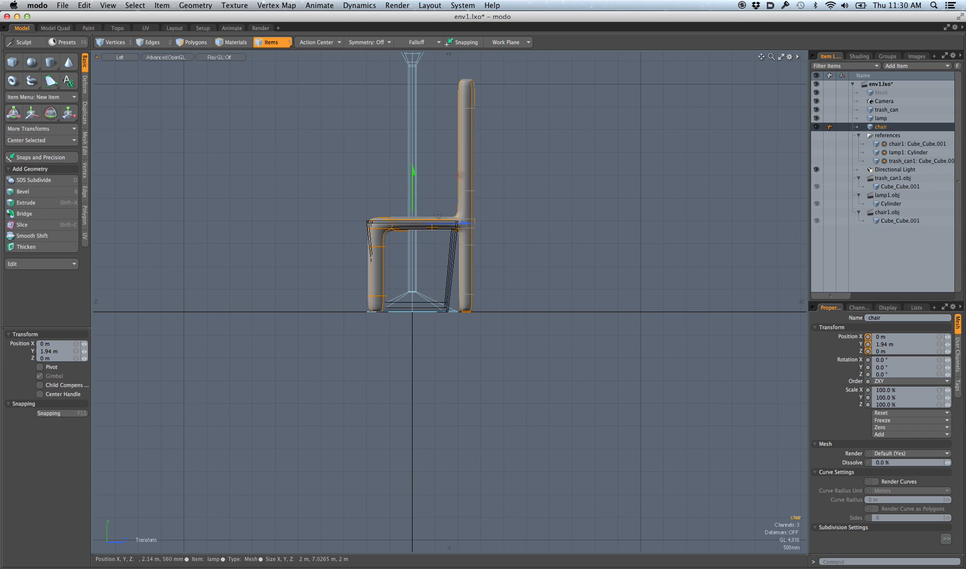
left_click_drag(461, 229, 604, 223)
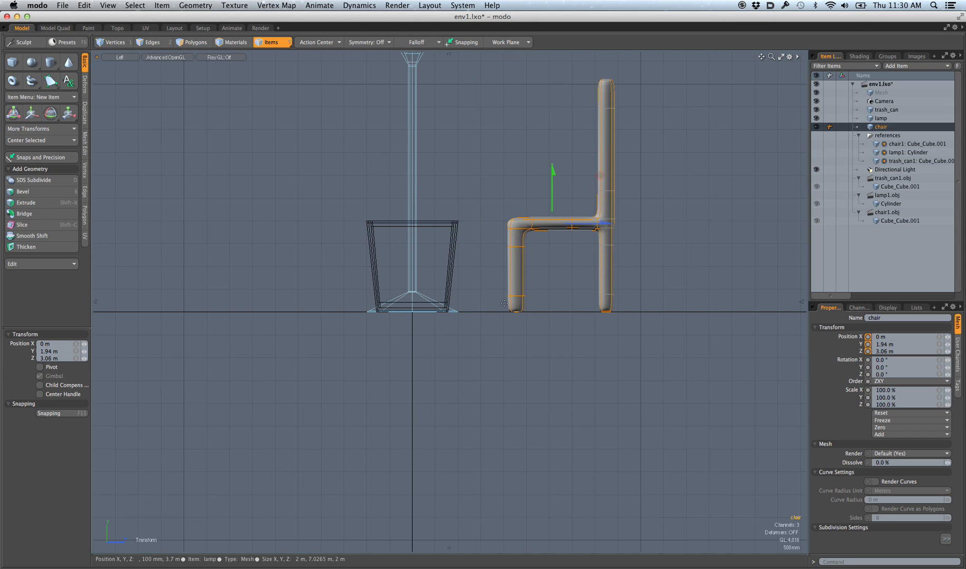
- Place the trash can beside the chair at X about -2.85 m and Z about 3.65 m, scaled uniformly to about 66%
left_click(462, 259)
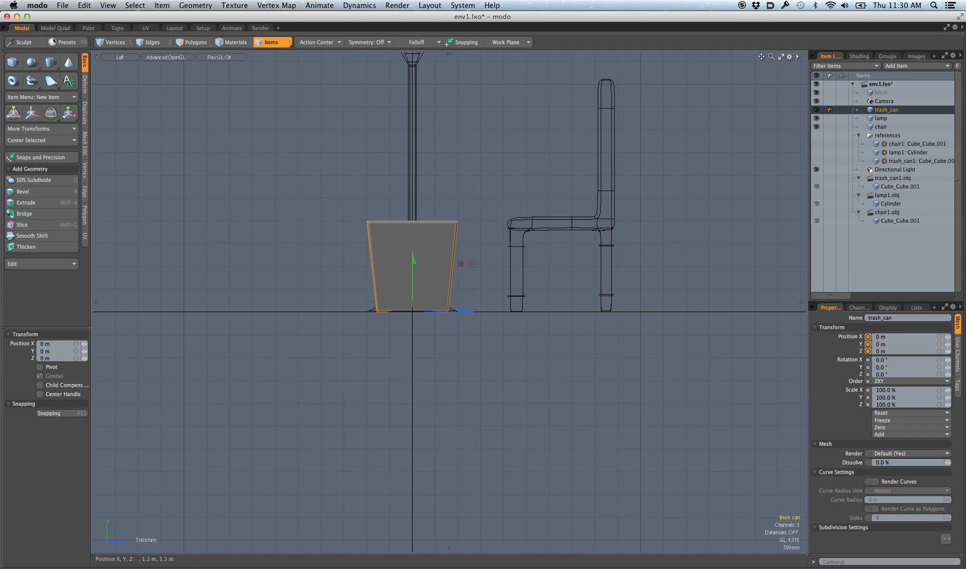
left_click_drag(457, 309, 289, 310)
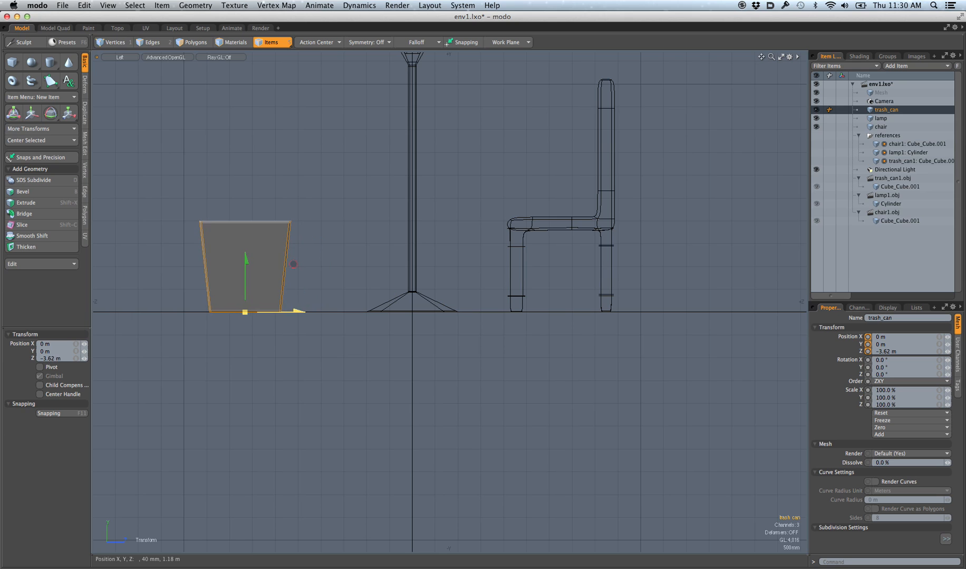
left_click_drag(418, 367, 463, 380, "alt")
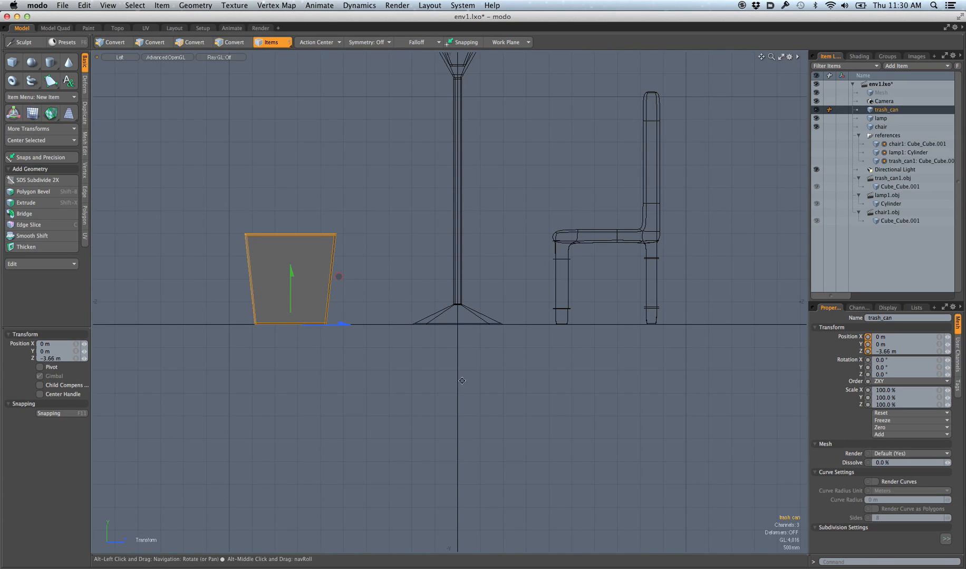
key("space")
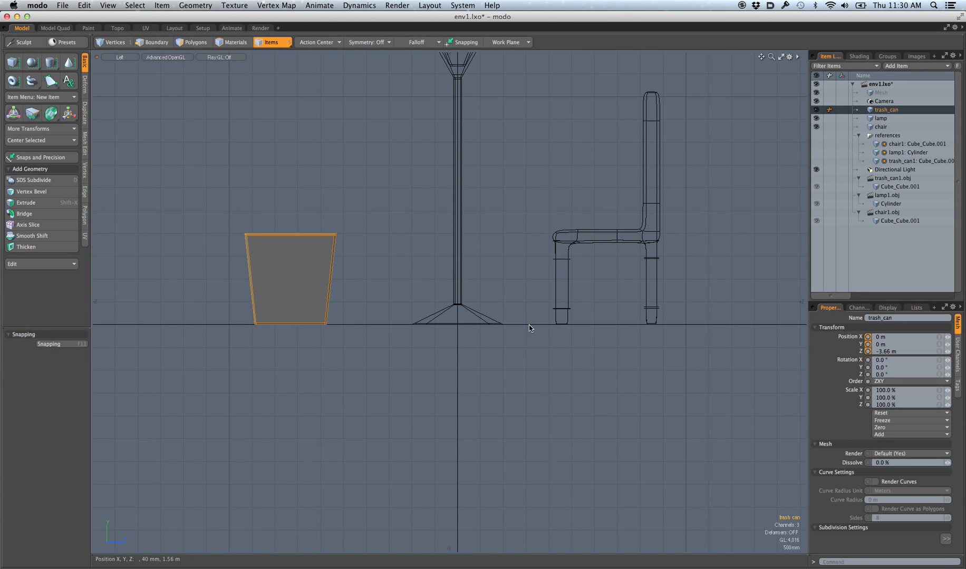
key("period")
left_click_drag(425, 279, 415, 322, "alt")
key("y")
left_click_drag(415, 323, 429, 384, "alt")
left_click_drag(424, 320, 464, 327)
key("r")
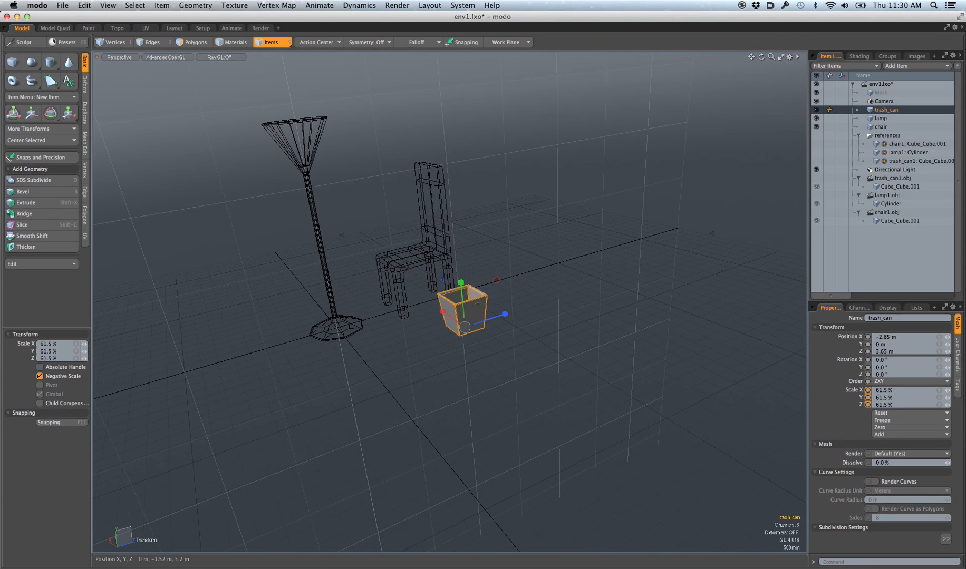
key("space")
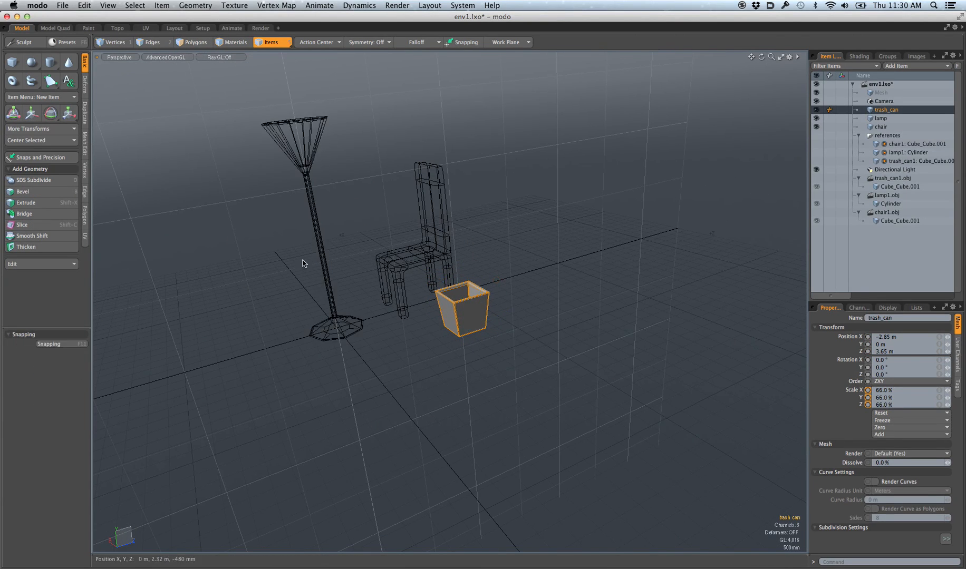
- Switch to the Layout workspace and move the lamp along the ground to X about 2.65 m and Z about 4.5 m
left_click(317, 212)
left_click_drag(313, 210, 326, 205, "alt")
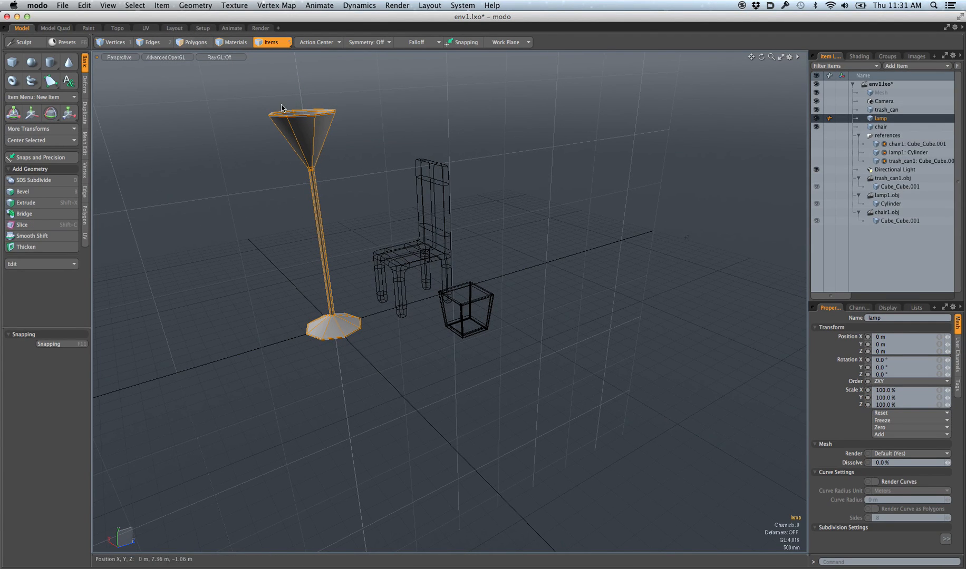
left_click_drag(440, 293, 458, 299, "alt")
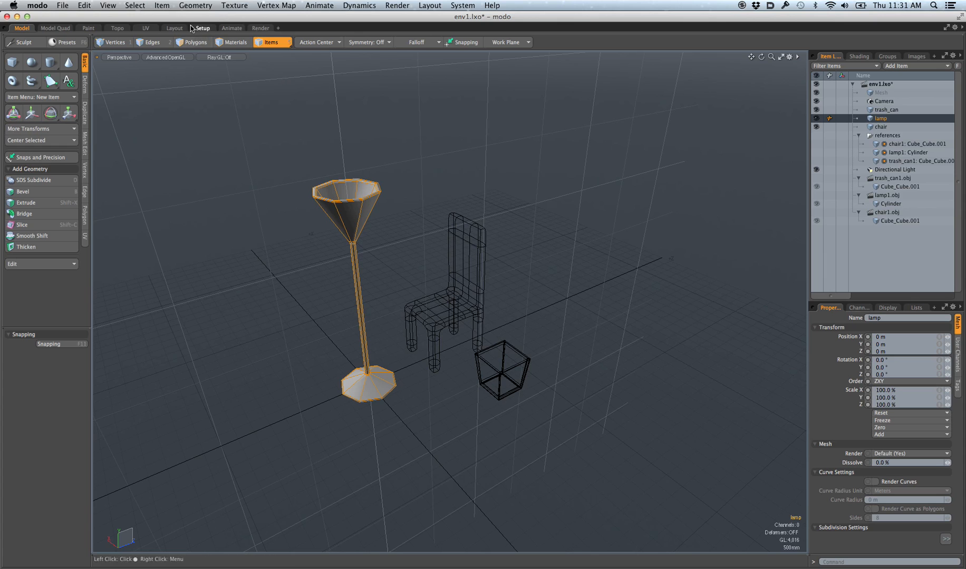
left_click(176, 28)
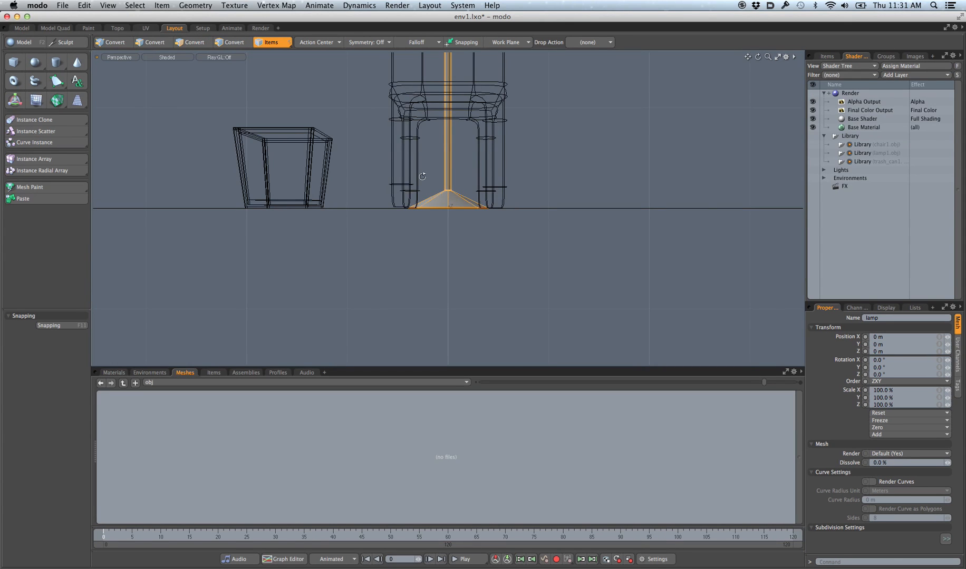
left_click_drag(422, 176, 453, 258, "alt")
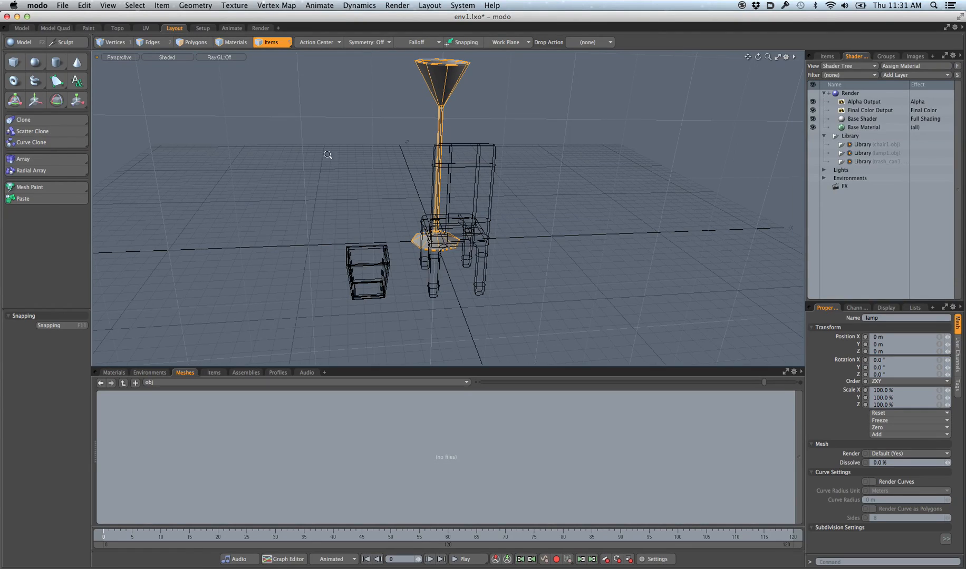
mouse_move(315, 200)
left_mouse_down("alt")
mouse_move(328, 261)
mouse_move(386, 197)
mouse_move(420, 278)
left_mouse_up("alt")
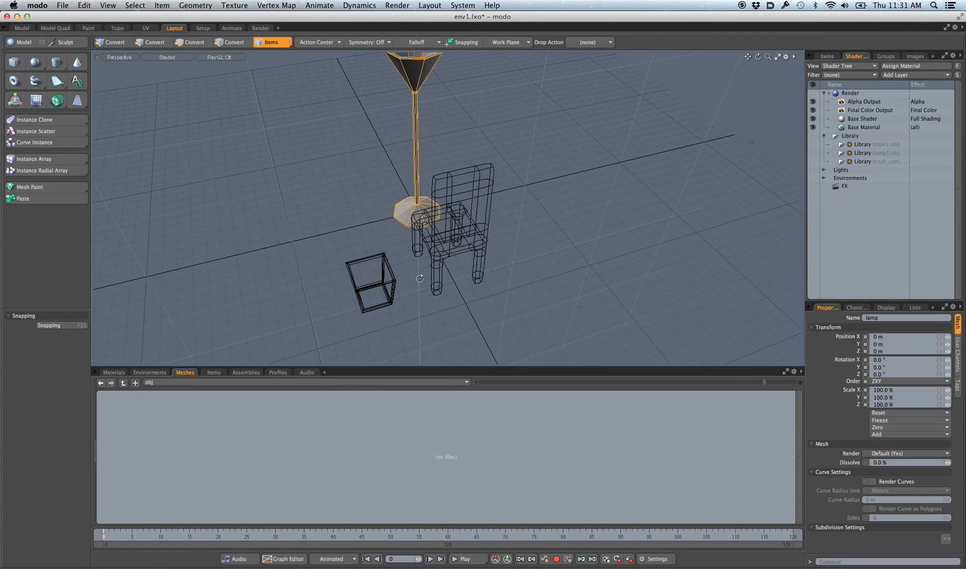
left_click_drag(483, 188, 420, 267, "alt")
key("w")
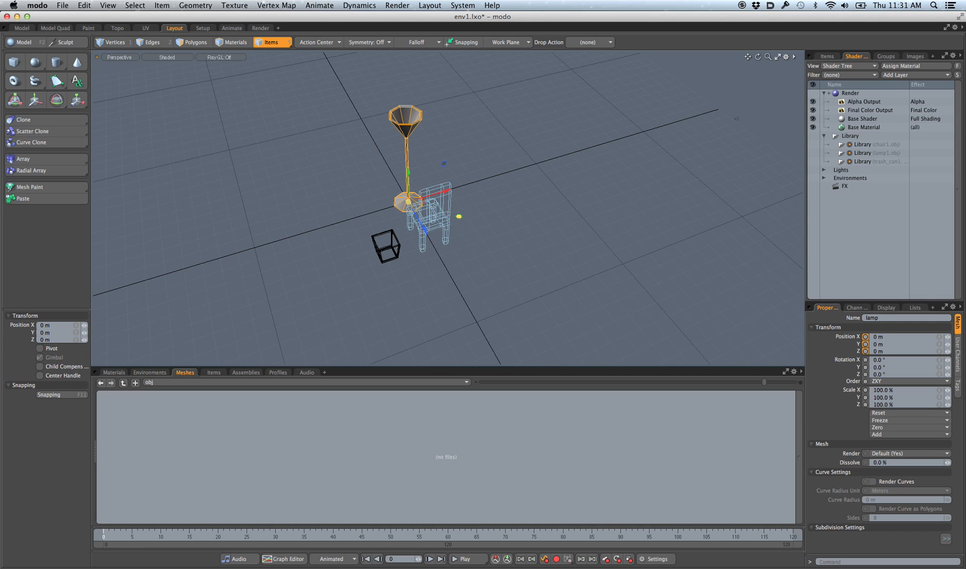
left_click_drag(408, 202, 474, 237)
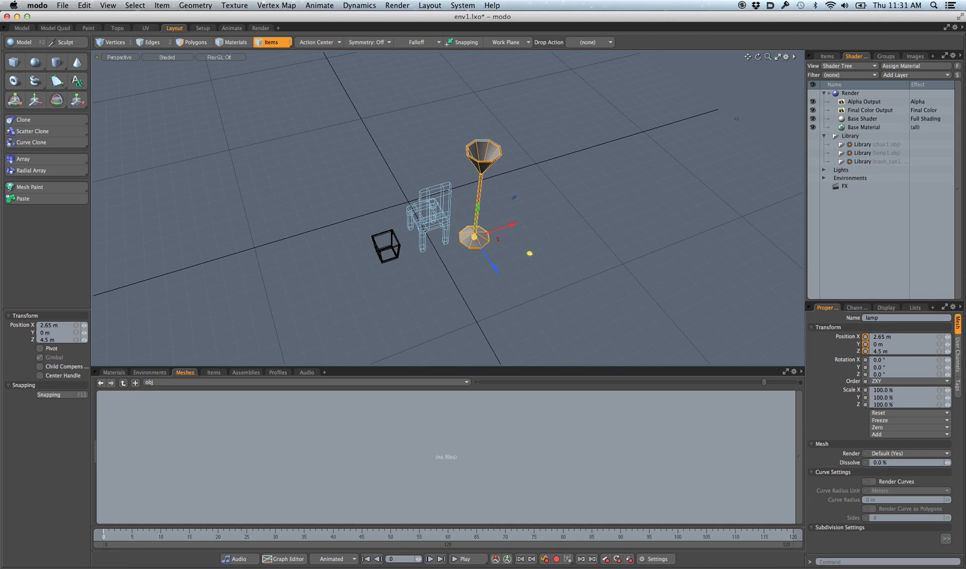
- Move the lamp to X about 2.4 m and Z about 4.75 m, and rotate the chair about -21° around Y
left_click_drag(529, 254, 528, 257)
key("e")
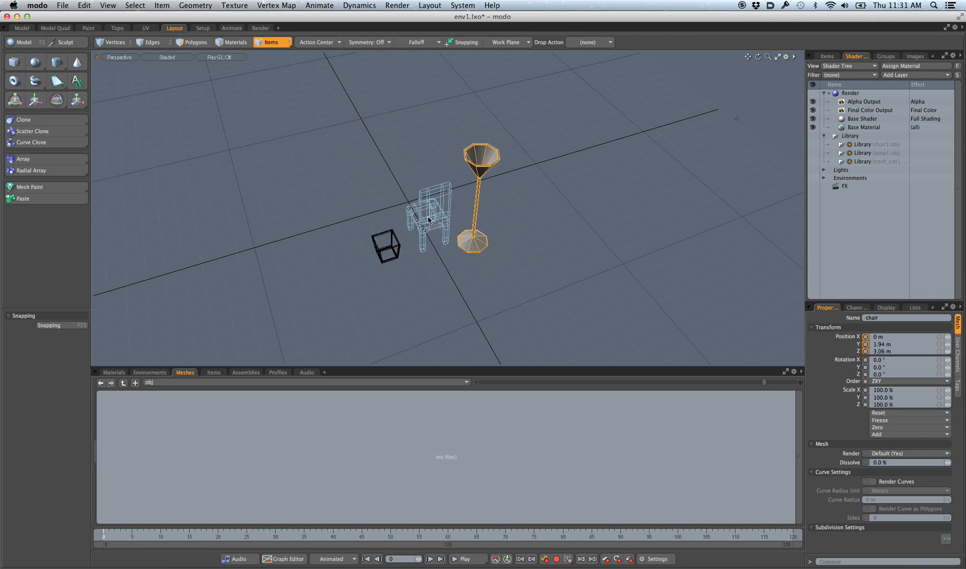
left_click(439, 232)
left_click(442, 252)
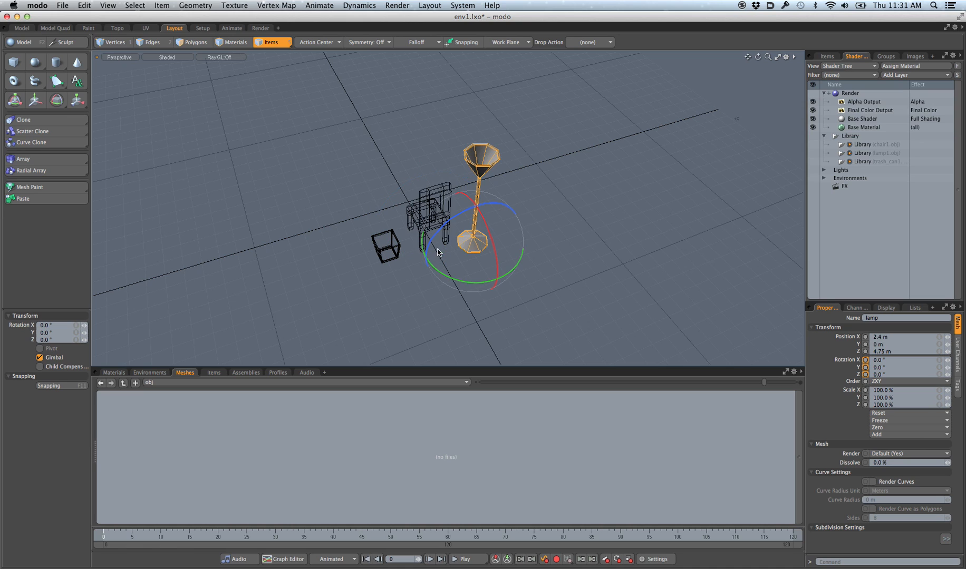
left_click(435, 236)
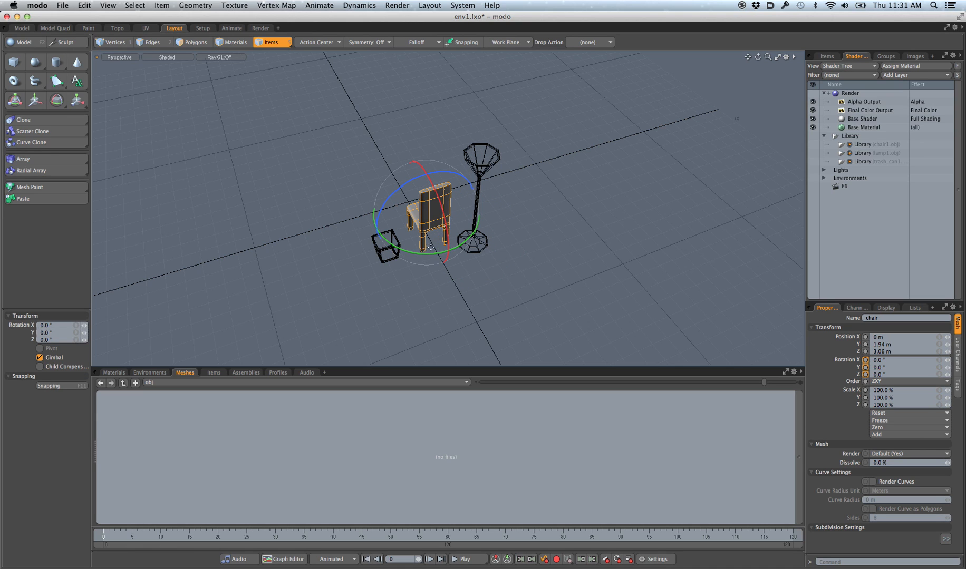
left_click_drag(429, 253, 410, 251)
- Move the chair to X about -550 mm and Z about 4.35 m, and return to the Model workspace with nothing selected
key("w")
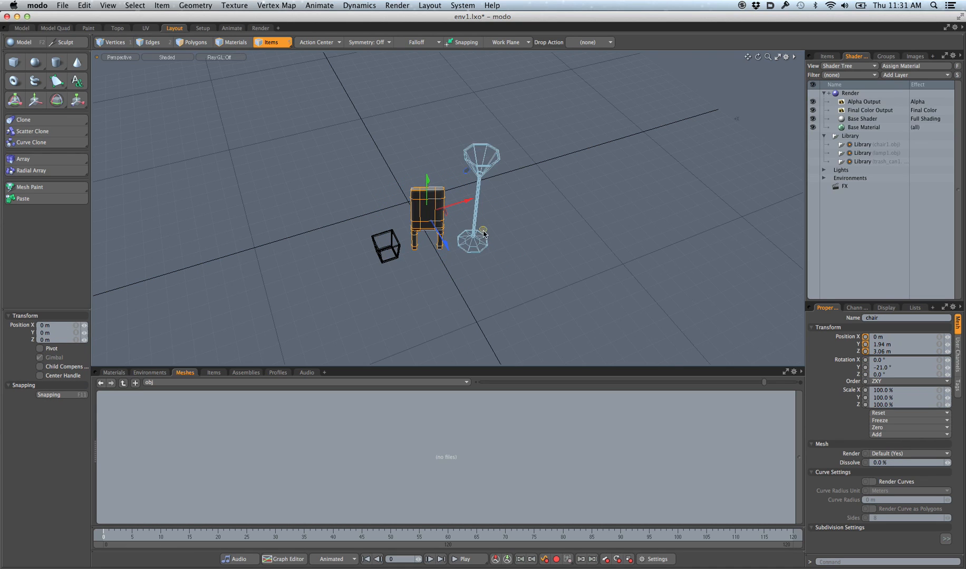
left_click_drag(482, 230, 609, 124)
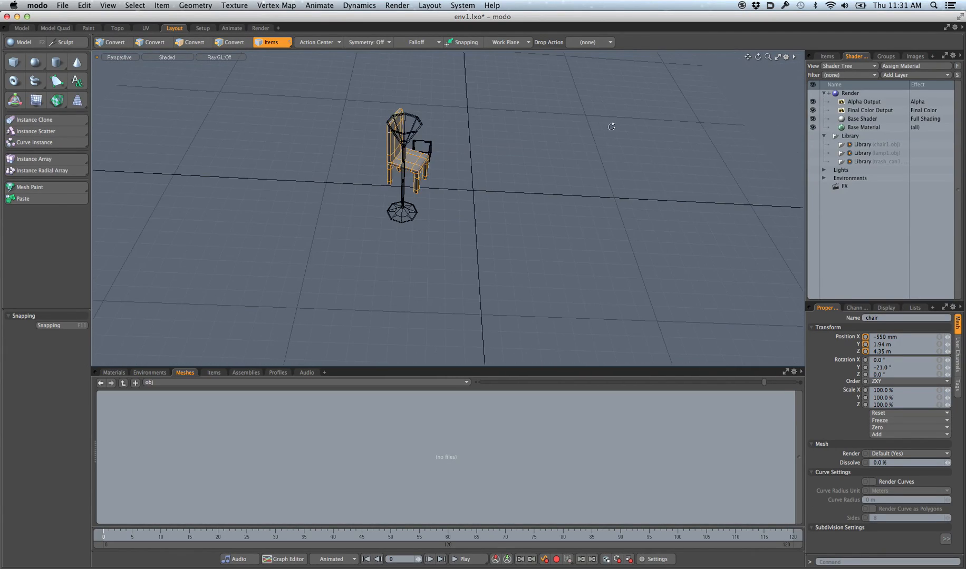
left_click_drag(498, 106, 472, 233, "alt+shift")
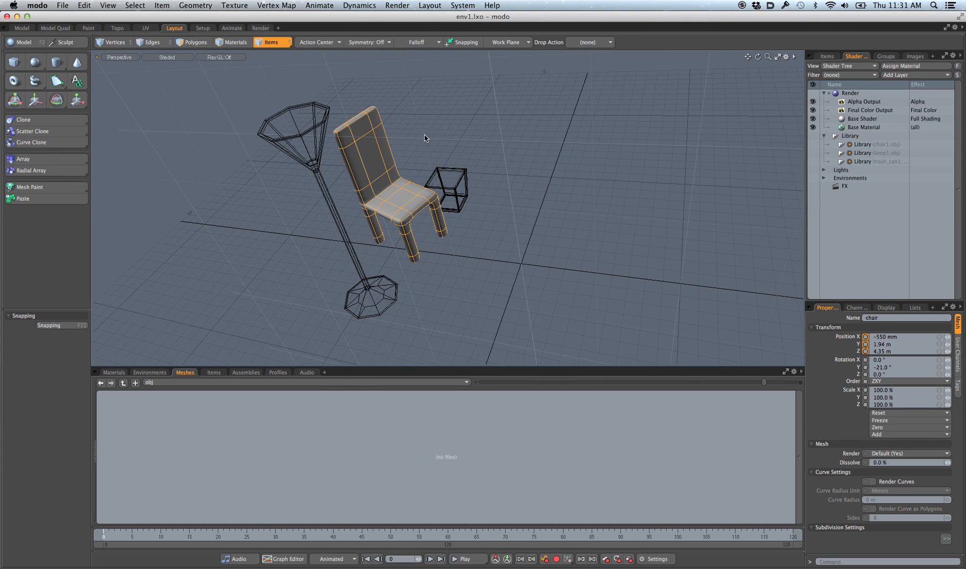
left_click_drag(646, 169, 679, 236, "alt")
left_click(23, 28)
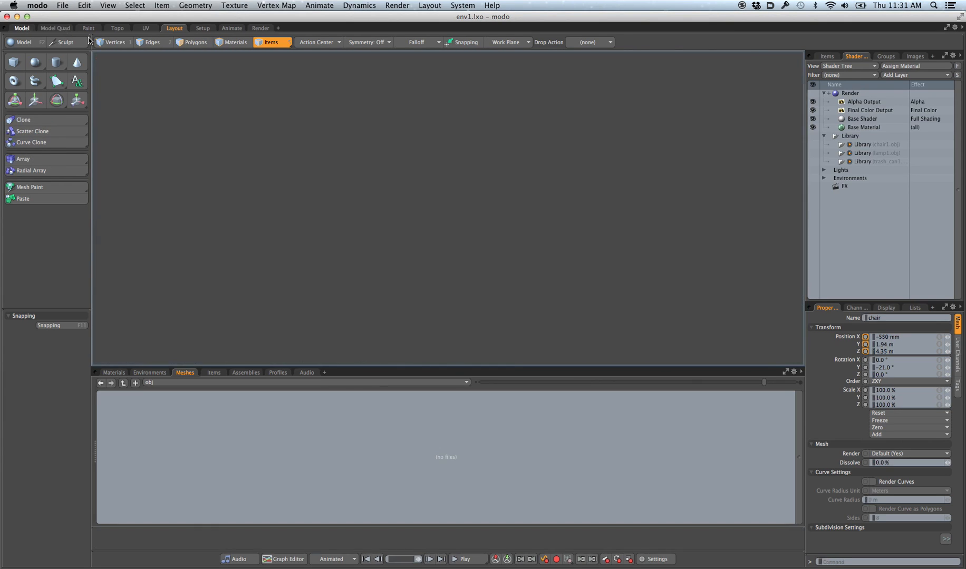
left_click(355, 275)
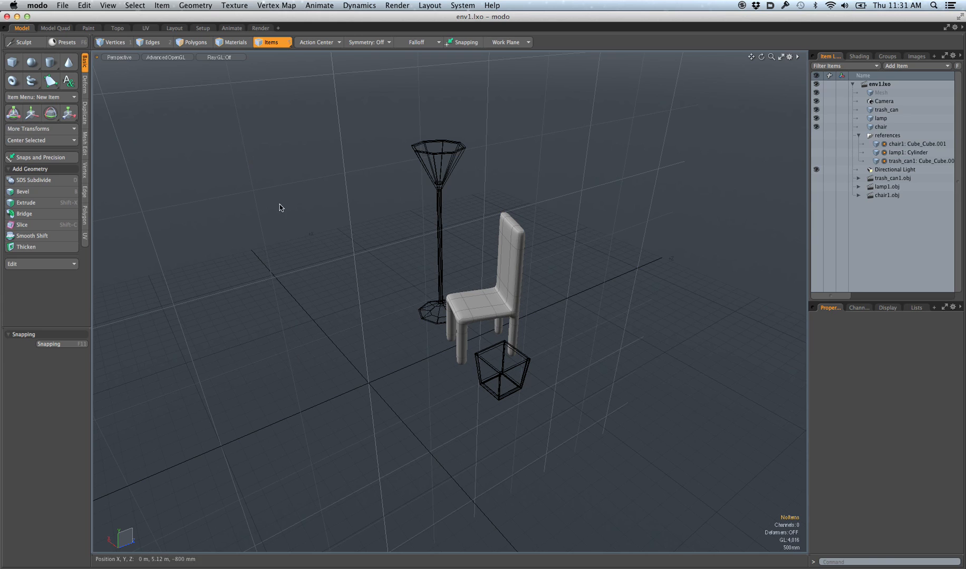
- Start exporting the scene under the name env1 in Wavefront OBJ format
left_click(63, 5)
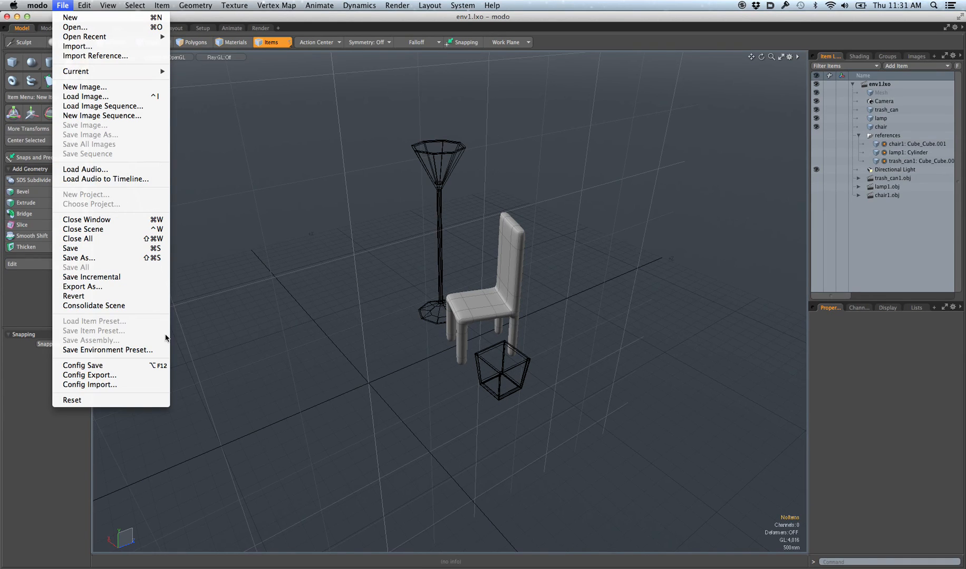
left_click(132, 291)
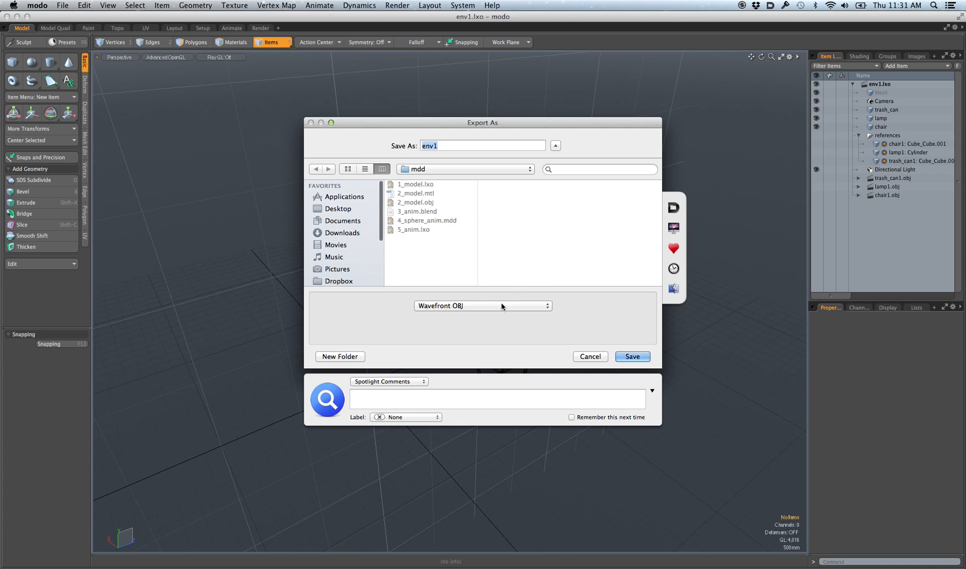
left_click(501, 306)
left_click(613, 312)
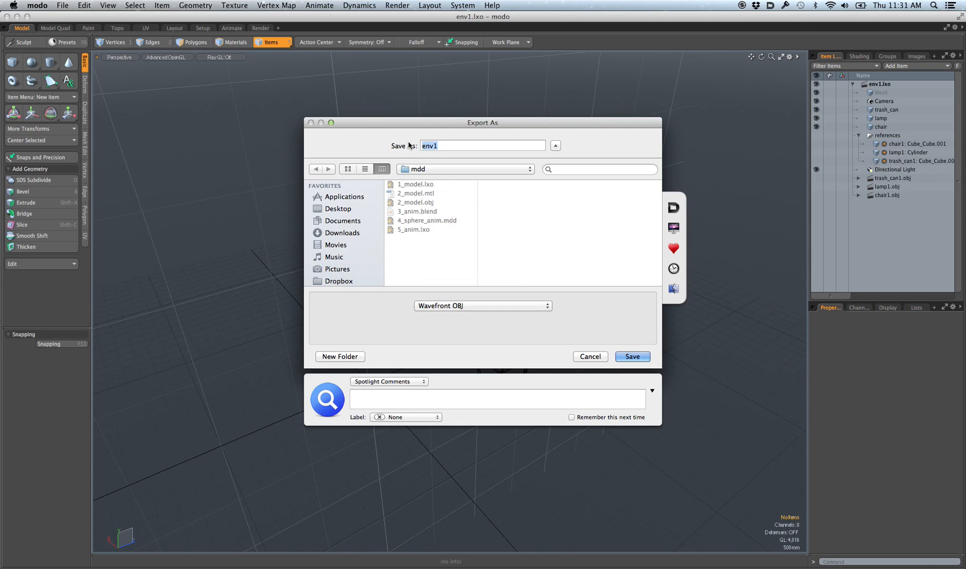
- Save the env1 export in the envs folder of test_production and dismiss the Spotlight comments prompt
left_click(453, 169)
left_click(614, 217)
left_click(673, 268)
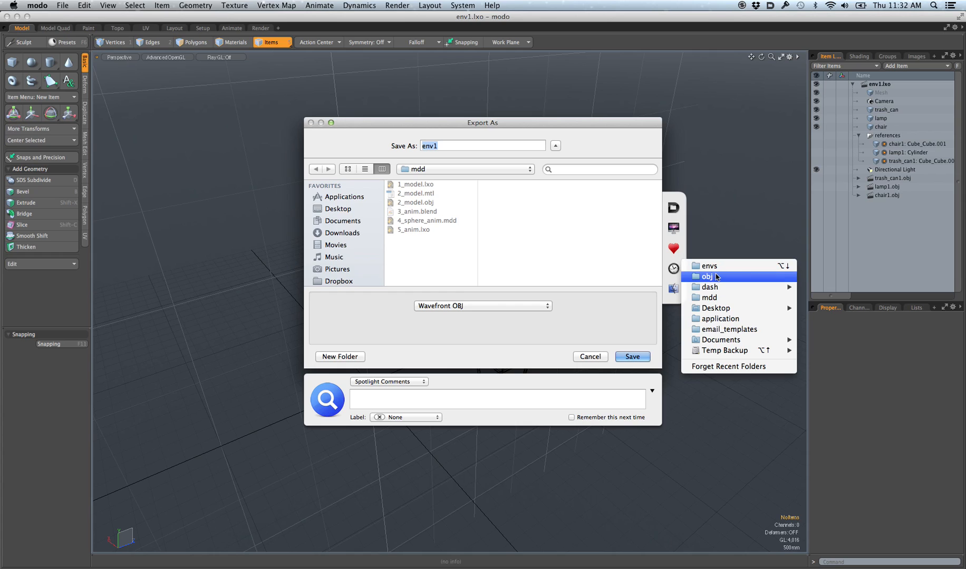
left_click(706, 276)
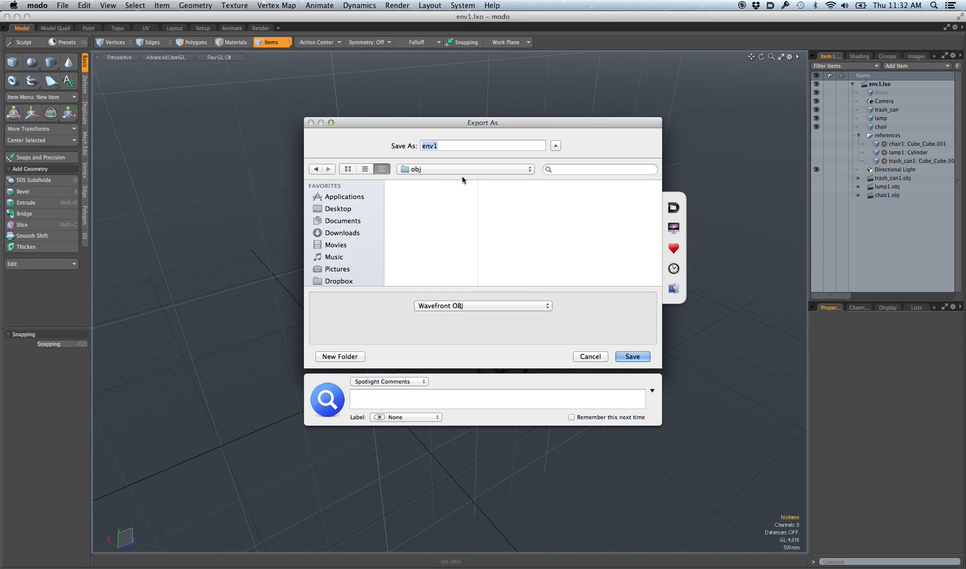
left_click(464, 168)
left_click(475, 182)
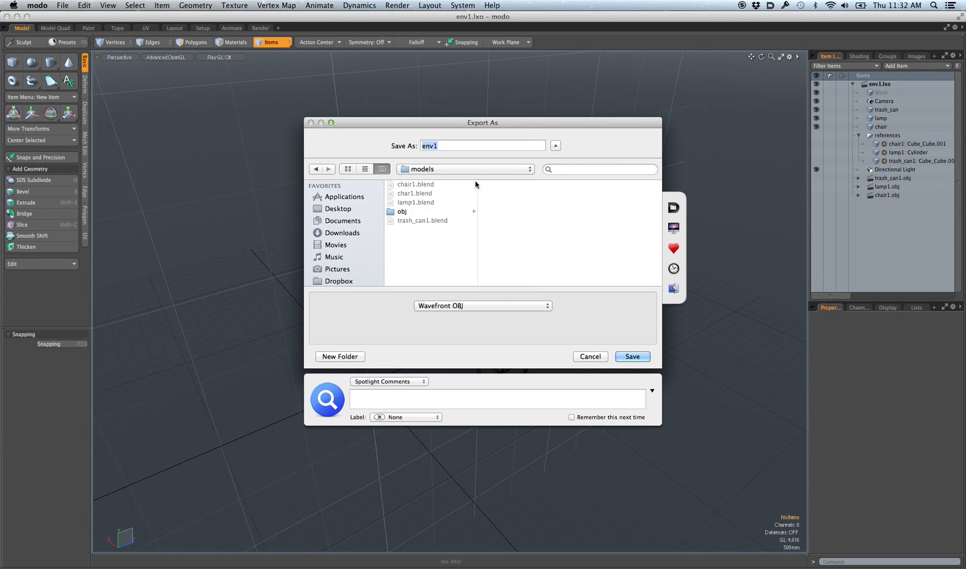
left_click(478, 168)
left_click(477, 179)
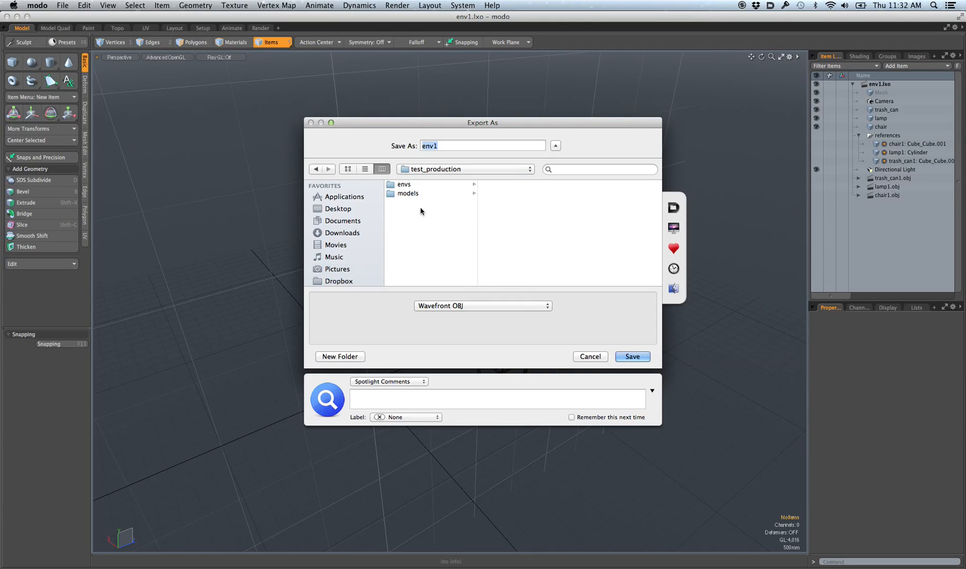
left_click(429, 194)
left_click(427, 184)
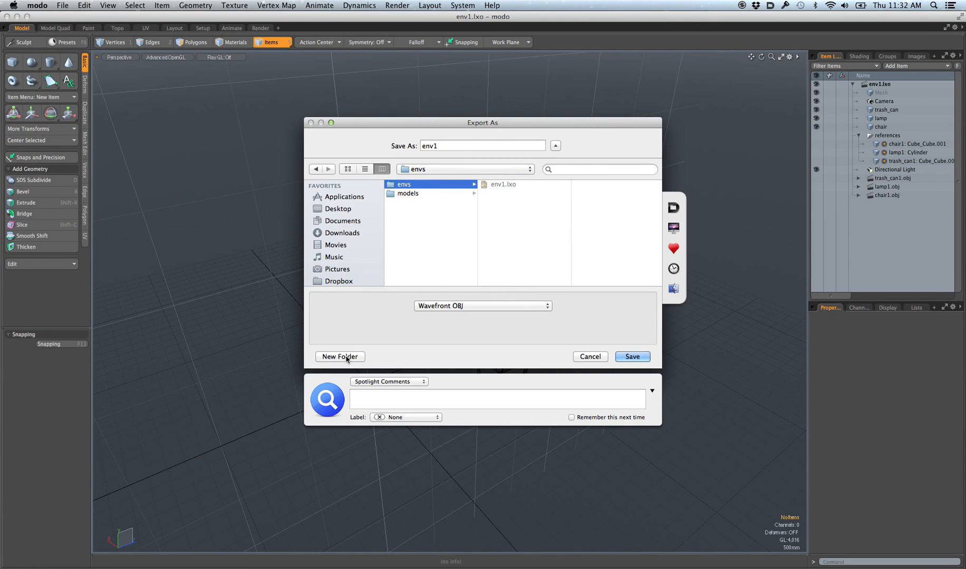
left_click(638, 358)
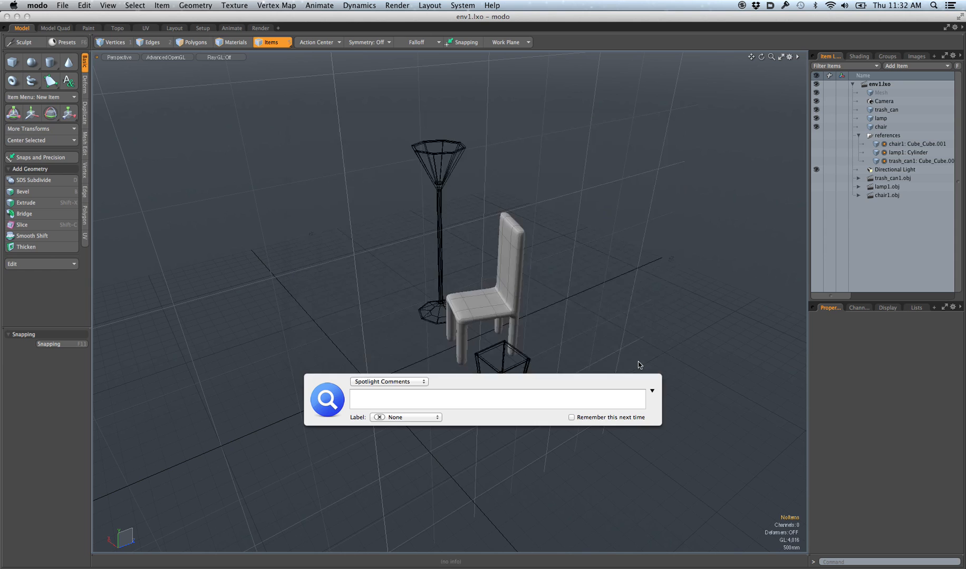
key("Return")
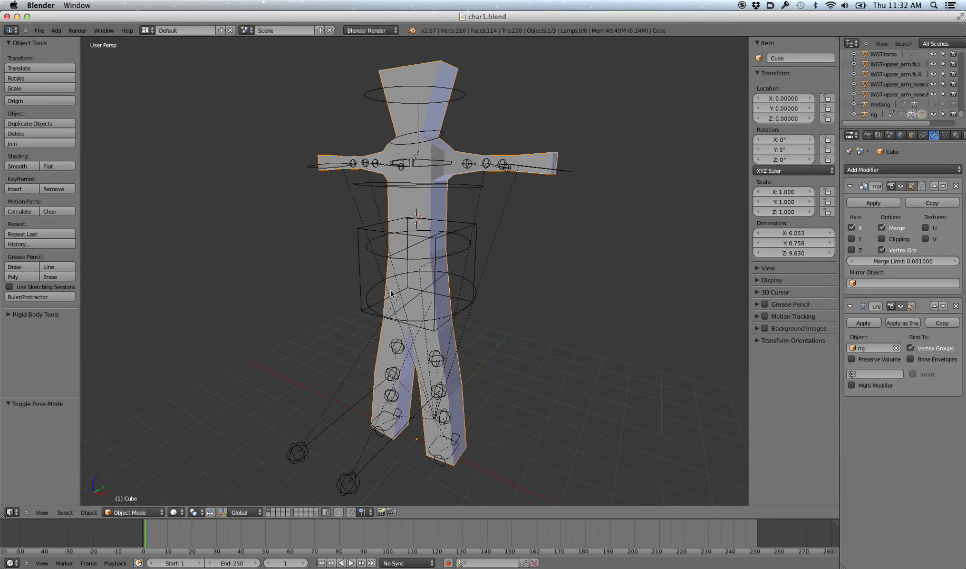
- Switch to Blender, start a new file and delete all the default objects
key("ctrl+n")
key("Return")
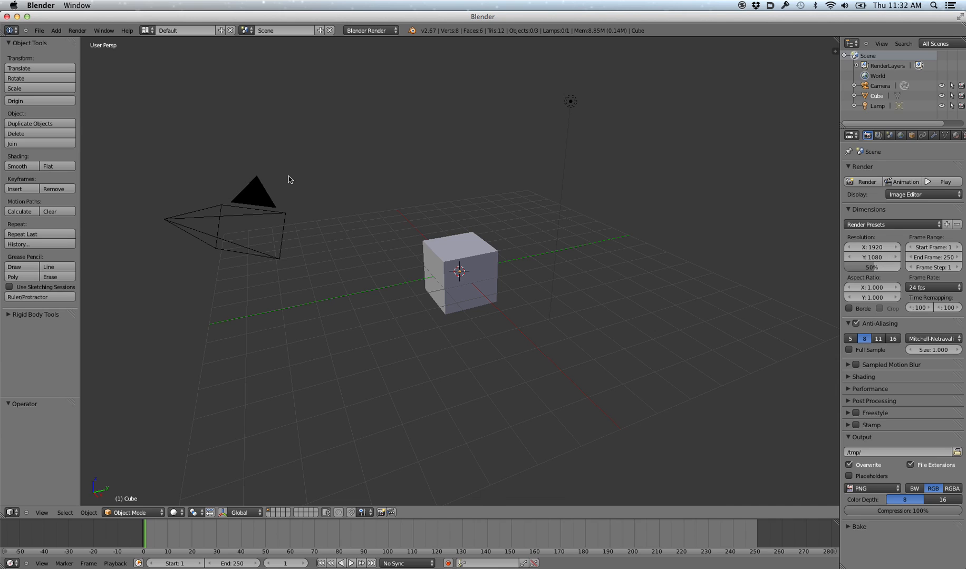
key("a")
key("Delete")
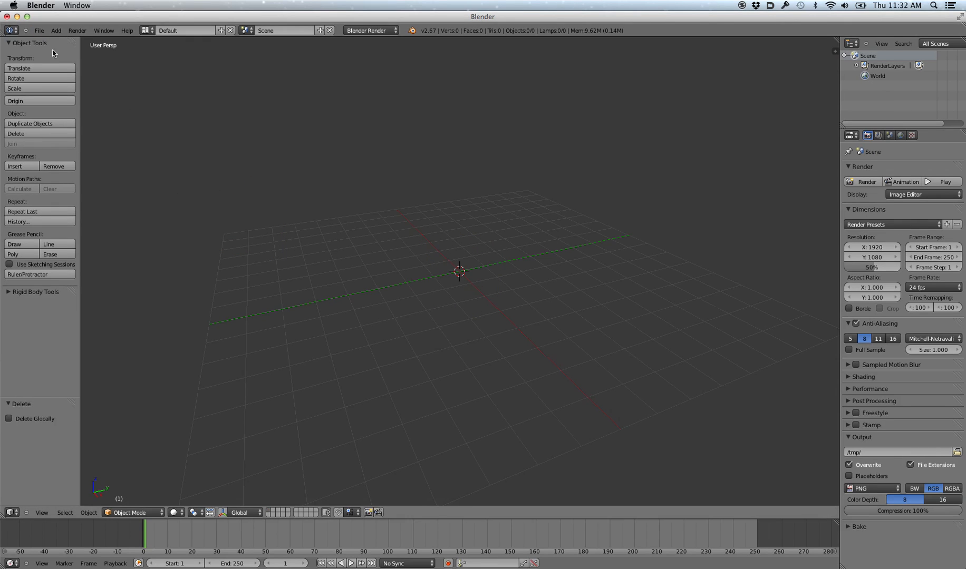
- Open the Wavefront OBJ import, go up to the Desktop folder and set the geometry option to Split
left_click(39, 30)
mouse_move(104, 184)
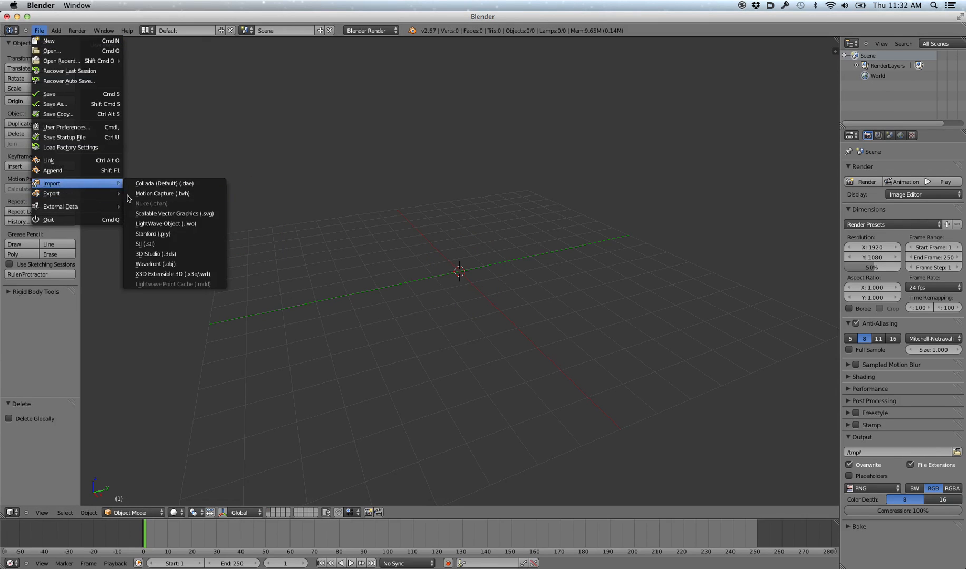
left_click(179, 265)
left_click(104, 416)
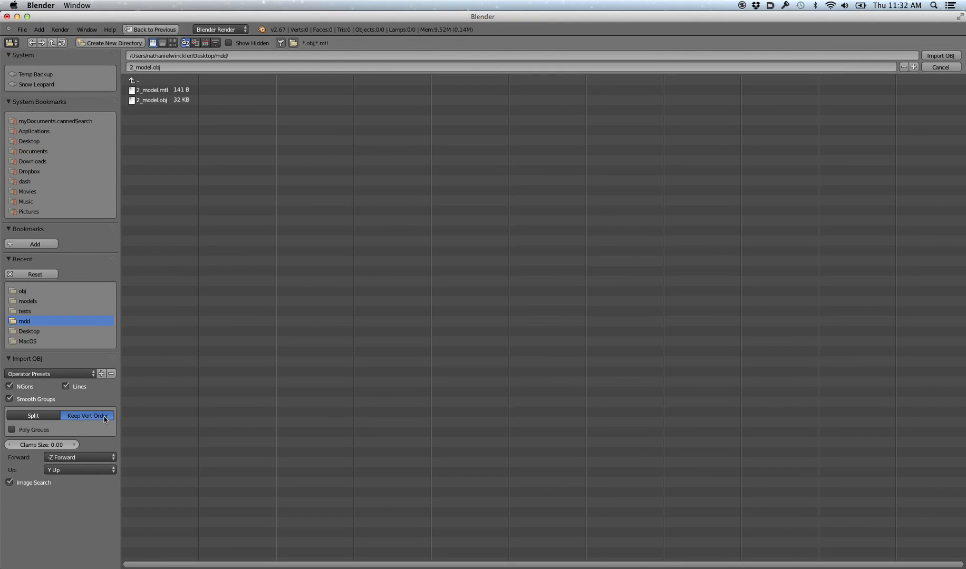
left_click(140, 82)
left_click(33, 416)
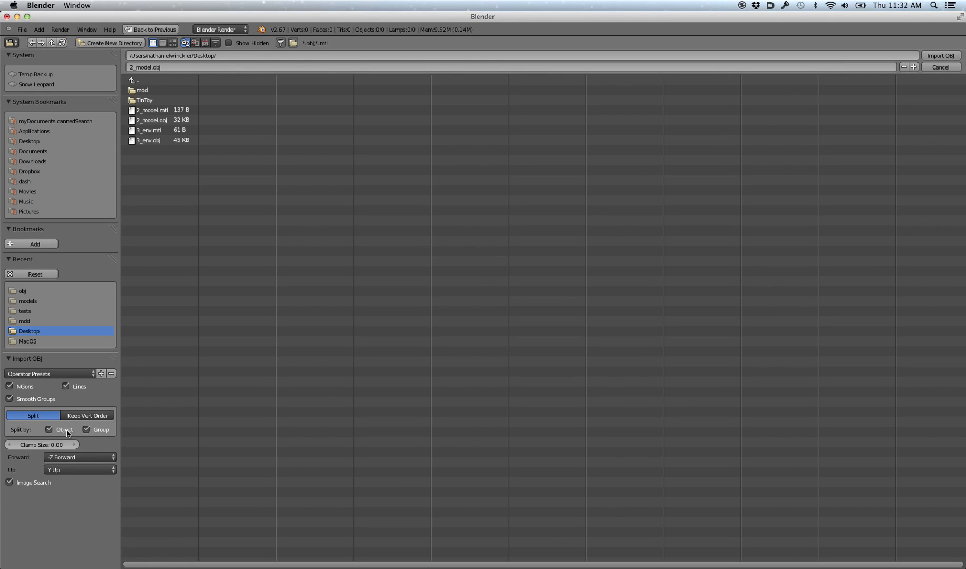
- Import env1.obj from the test_production envs folder with Keep Vert Order
left_click(50, 294)
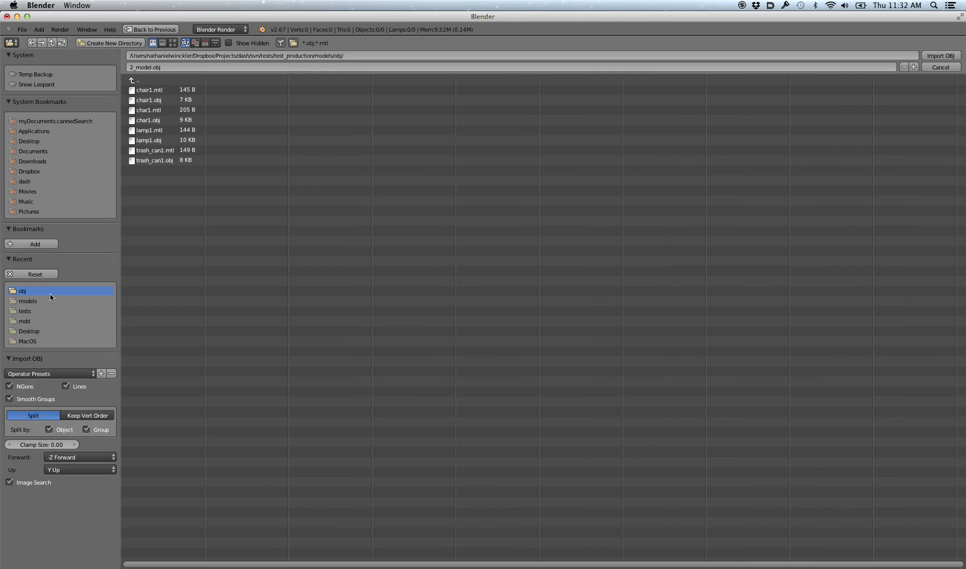
left_click(71, 302)
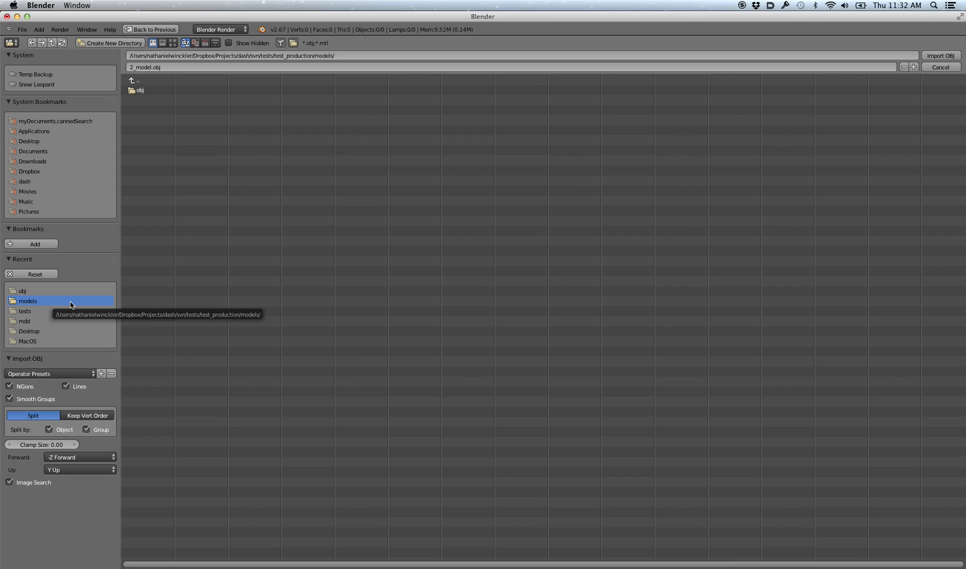
left_click(101, 416)
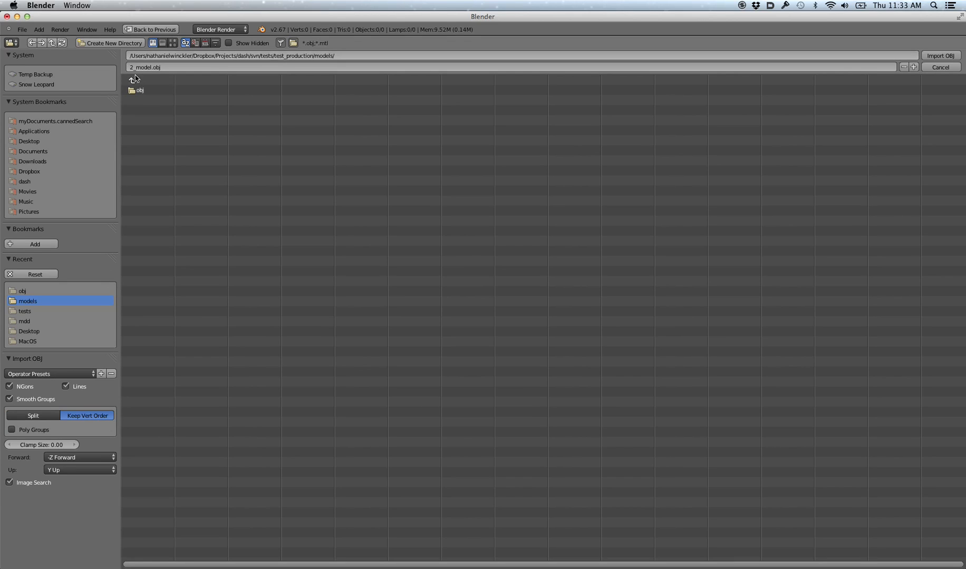
left_click(150, 82)
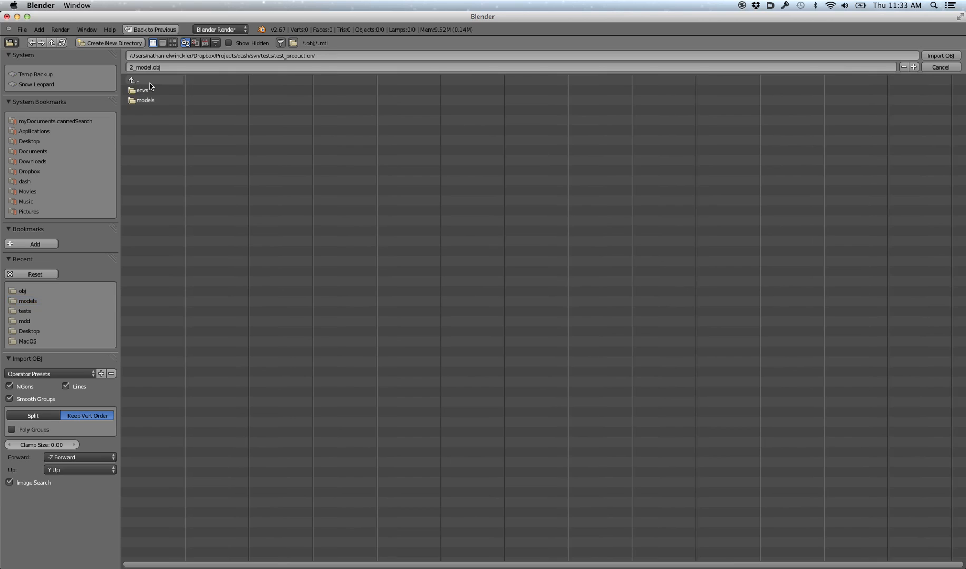
left_click(150, 90)
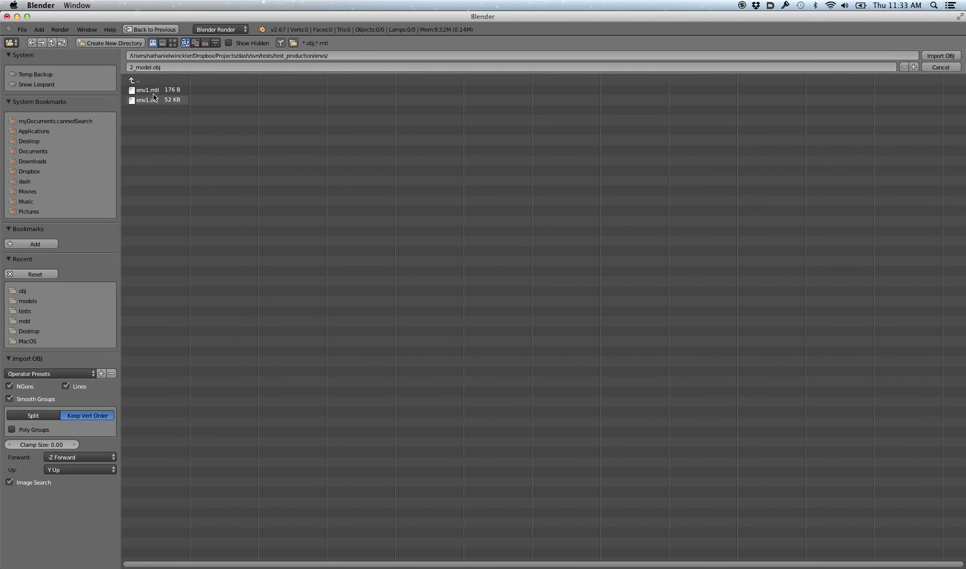
left_click(151, 100)
key("Return")
- Inspect the imported environment from several sides and delete the combined env1 object
middle_click_drag(413, 378, 517, 337)
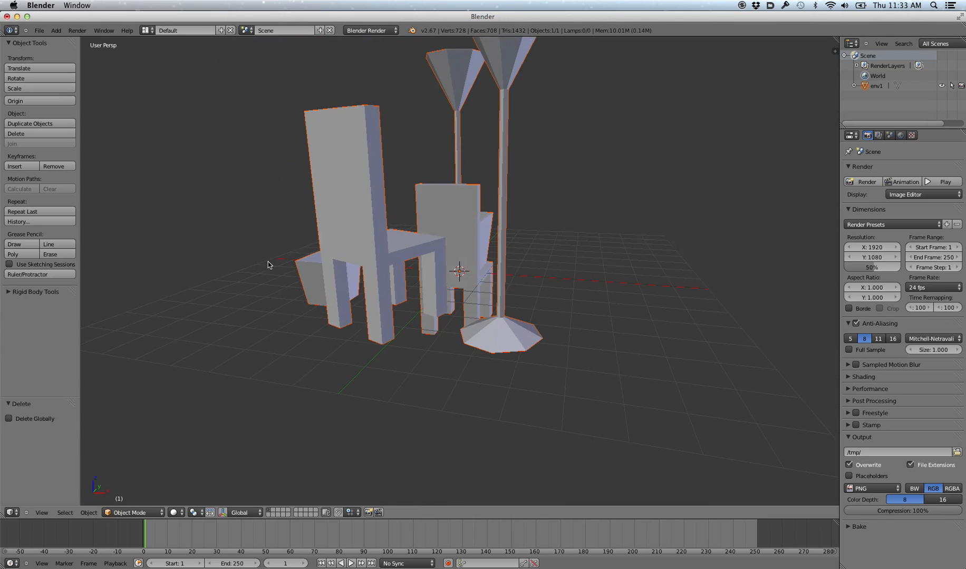
middle_click_drag(268, 264, 529, 287)
mouse_move(393, 225)
middle_mouse_down()
mouse_move(496, 225)
mouse_move(377, 226)
middle_mouse_up()
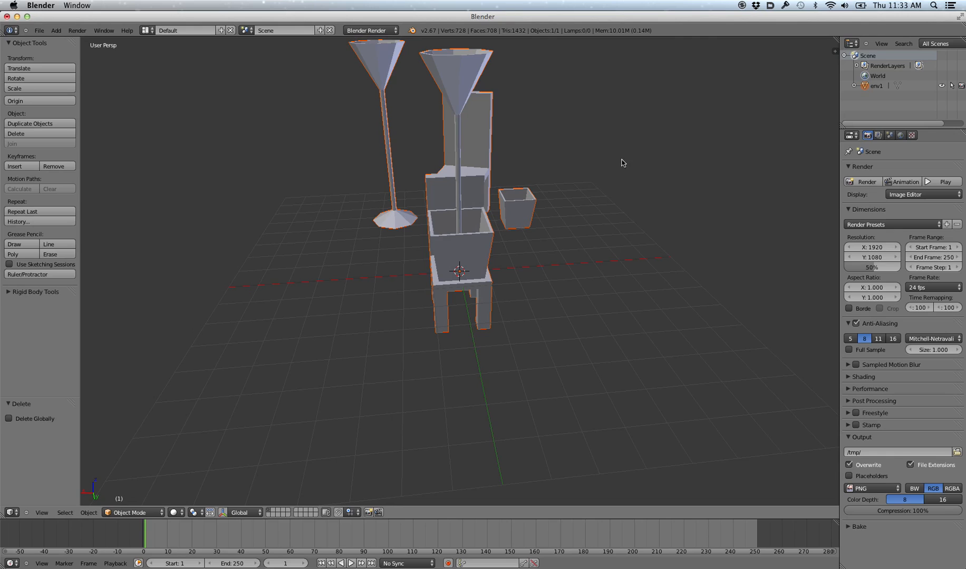
middle_click_drag(497, 209, 452, 205)
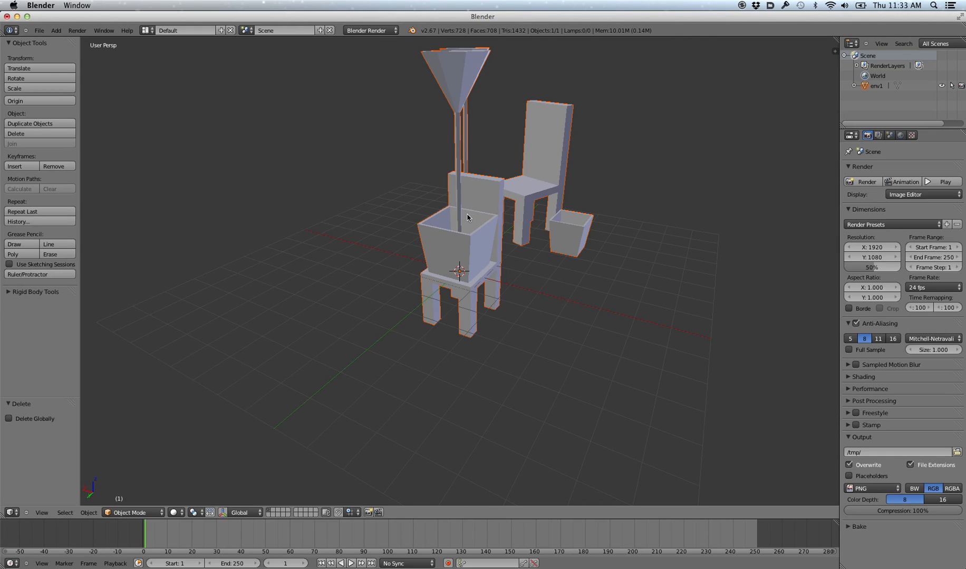
key("Delete")
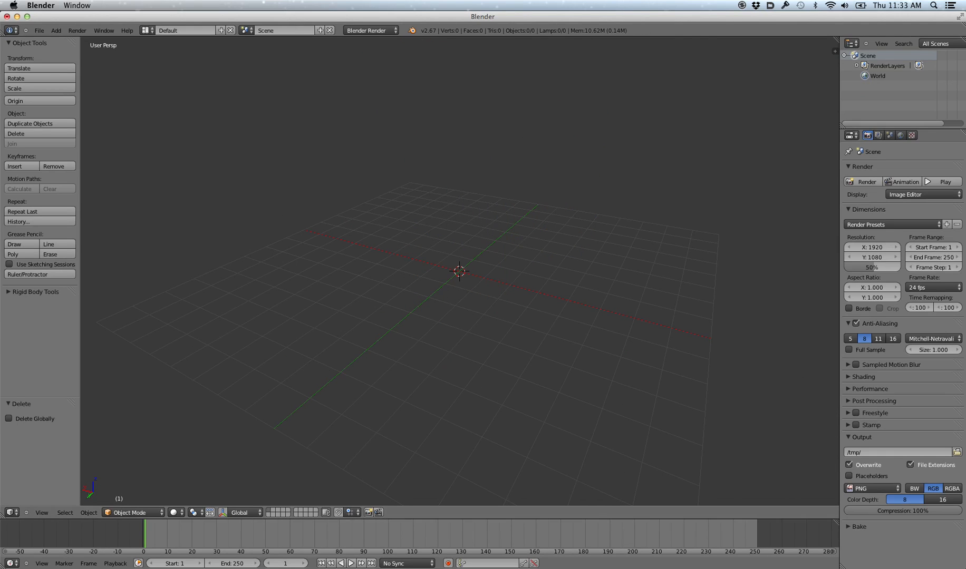
- Import env1.obj from the envs folder as Wavefront OBJ with the geometry option set to Split, leaving Object and Group off
left_click(39, 30)
mouse_move(113, 198)
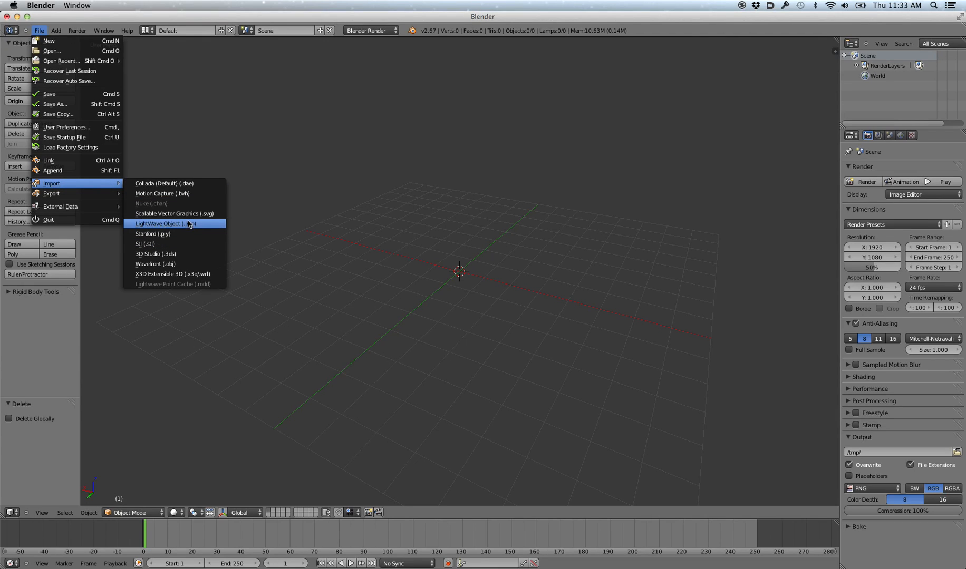
left_click(174, 264)
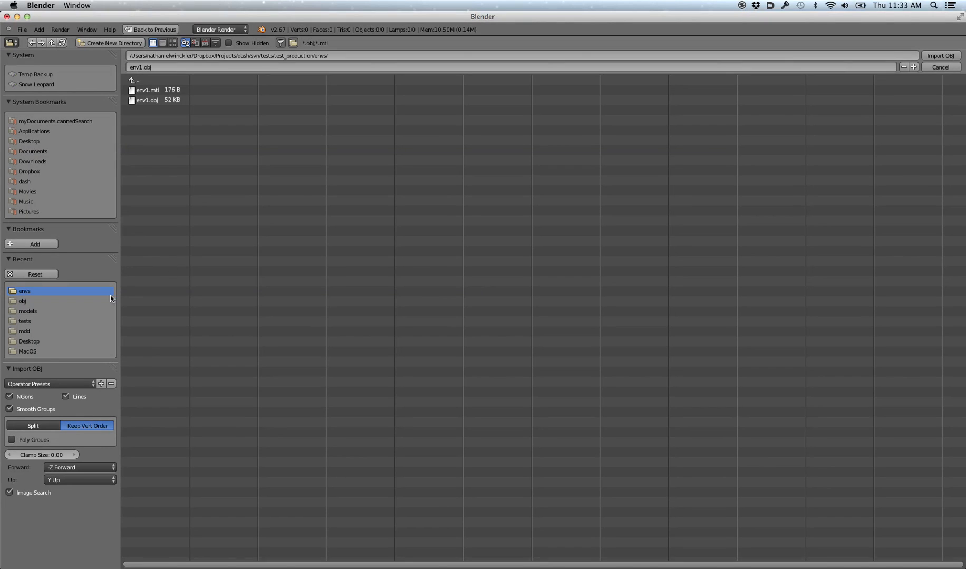
left_click(33, 425)
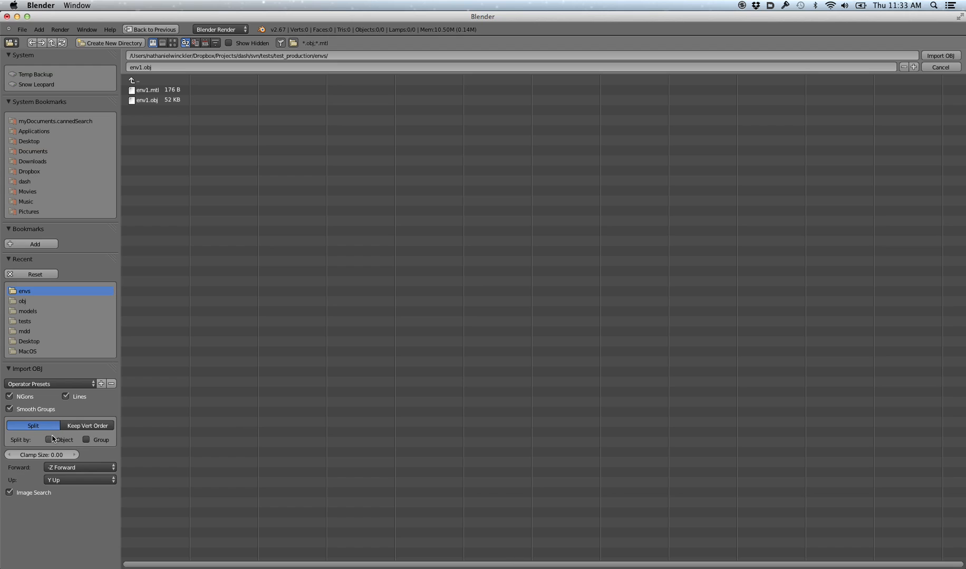
double_click(157, 99)
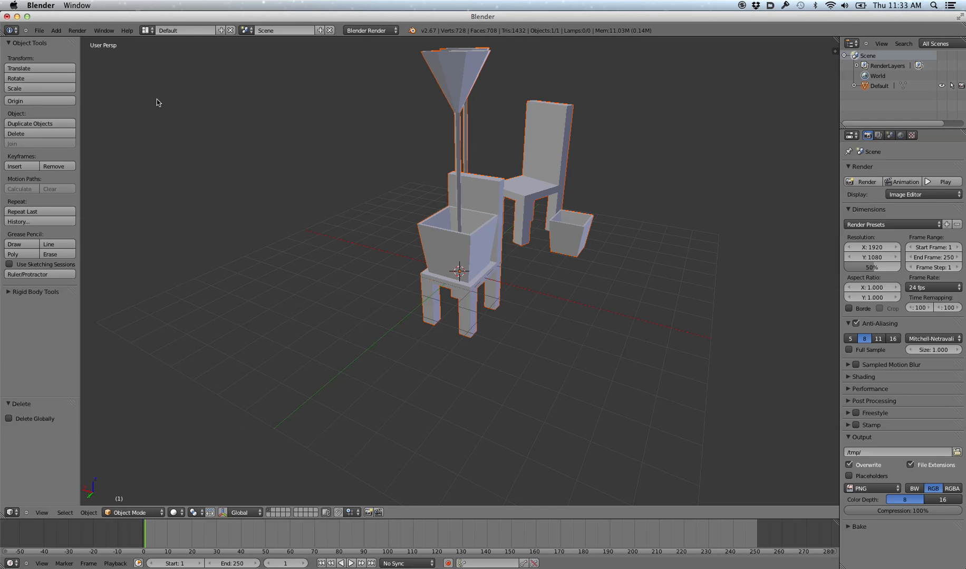
- Expand the imported Default object's hierarchy to check its contents and delete the object from the scene
left_click(854, 86)
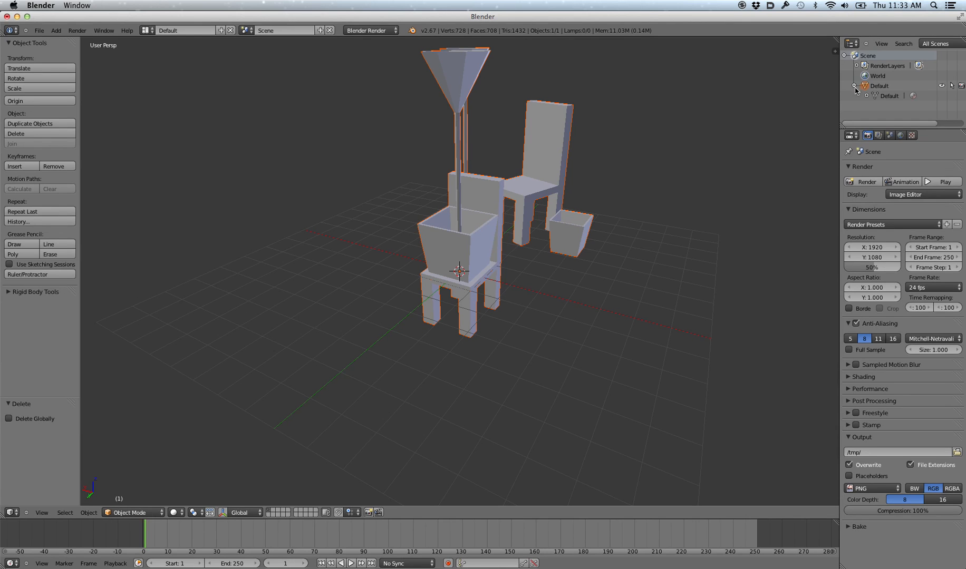
key("x")
left_click(448, 215)
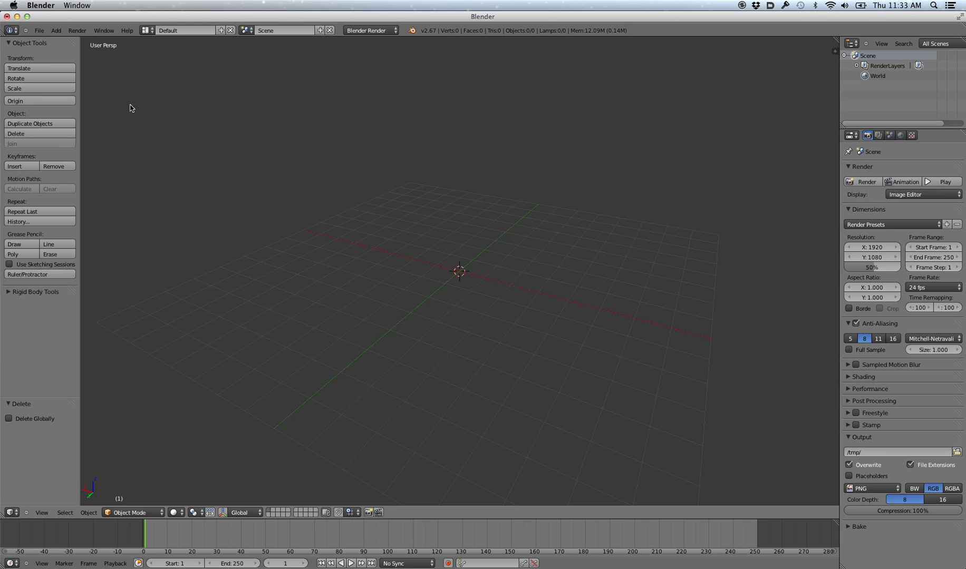
- Import env1.obj again as Wavefront OBJ with Split by Object enabled and Group disabled
left_click(39, 30)
mouse_move(84, 183)
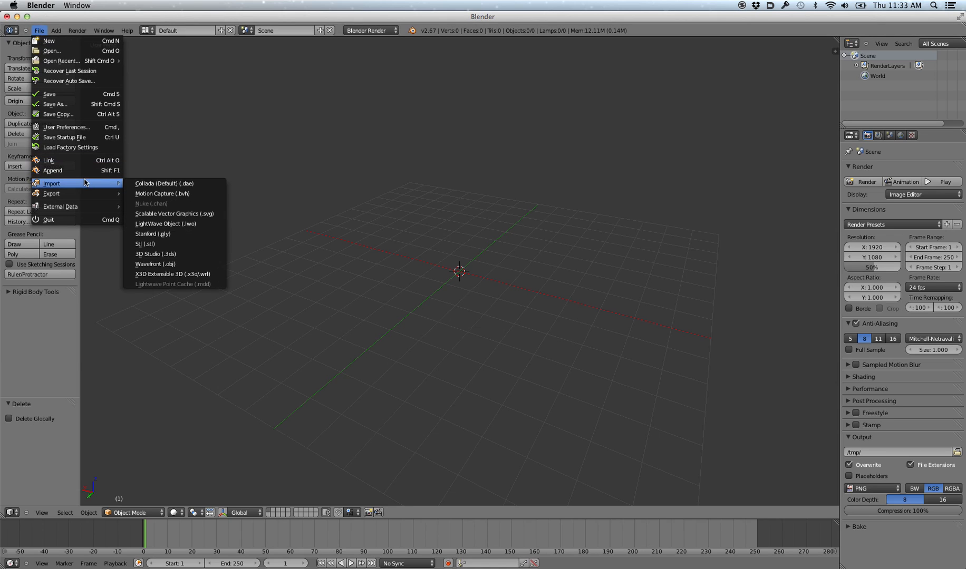
left_click(188, 263)
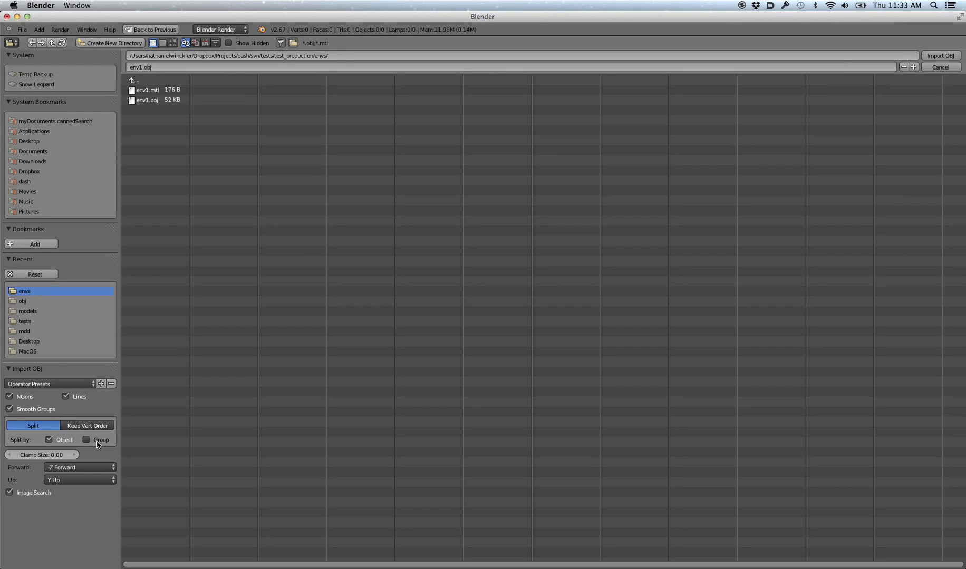
key("Return")
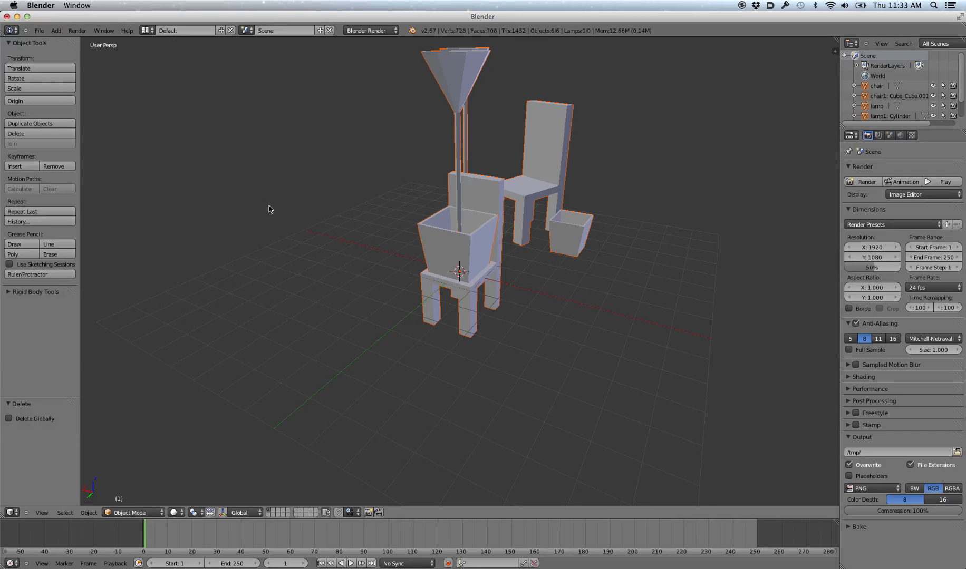
- Delete the chair1 object standing at the origin, keeping the separate chair behind it
right_click(480, 269)
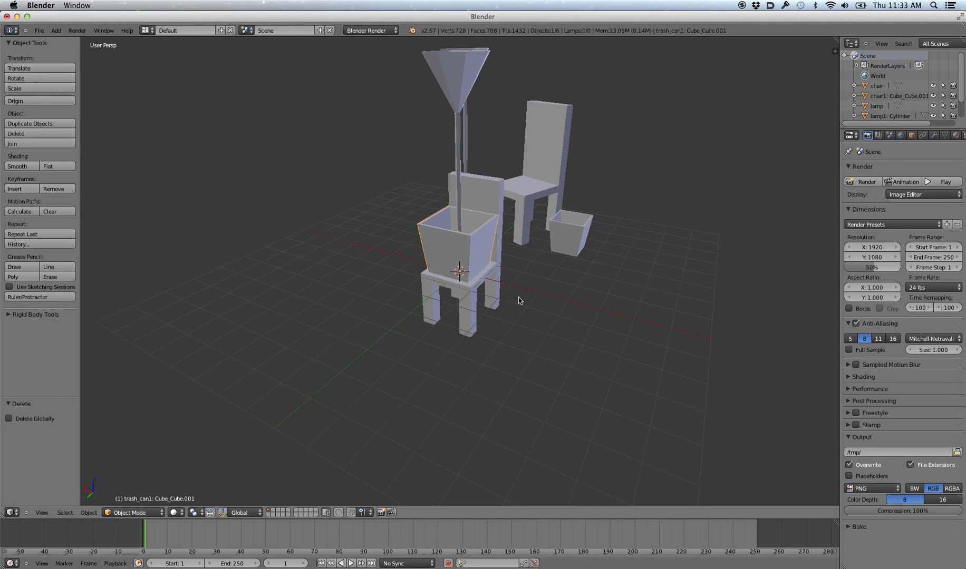
mouse_move(518, 298)
middle_mouse_down()
mouse_move(432, 227)
mouse_move(522, 214)
mouse_move(550, 250)
mouse_move(607, 275)
middle_mouse_up()
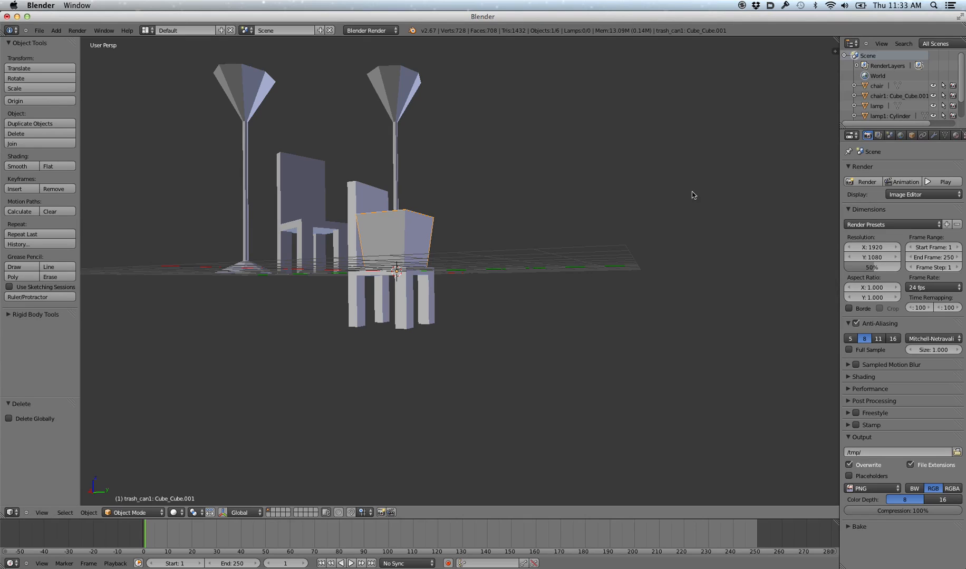
scroll(912, 106, "down", 2)
scroll(912, 106, "up", 2)
middle_click_drag(338, 247, 365, 191)
right_click(365, 221)
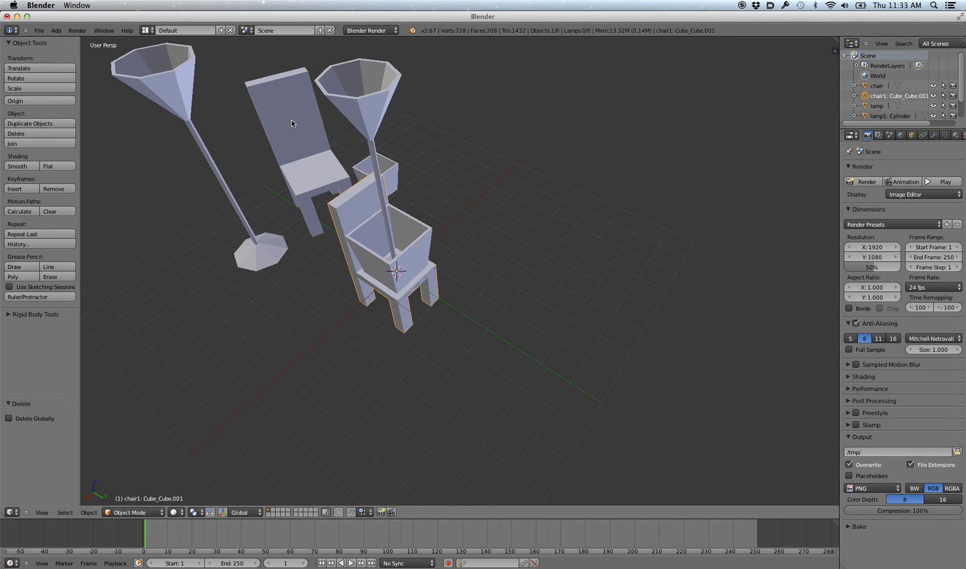
right_click(888, 115)
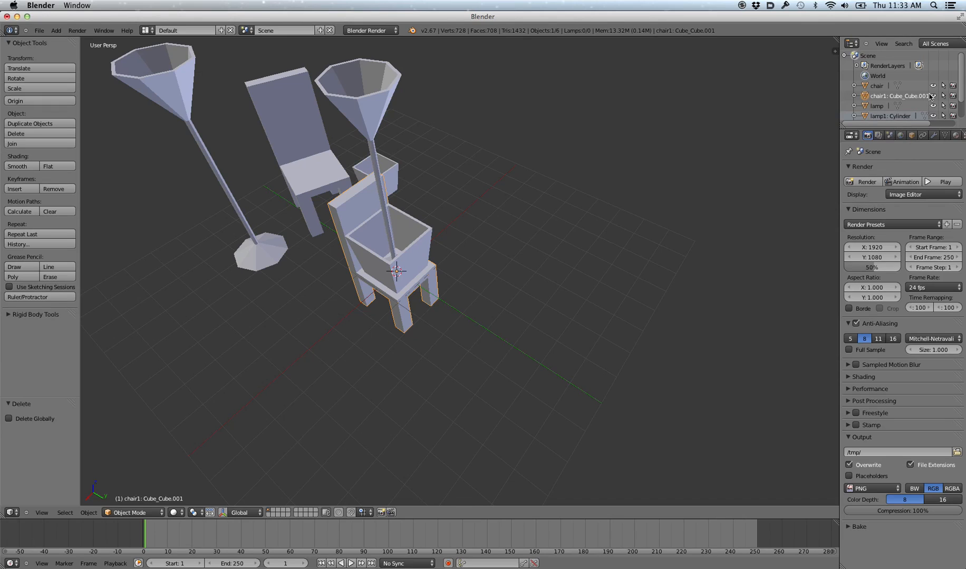
key("x")
left_click(527, 200)
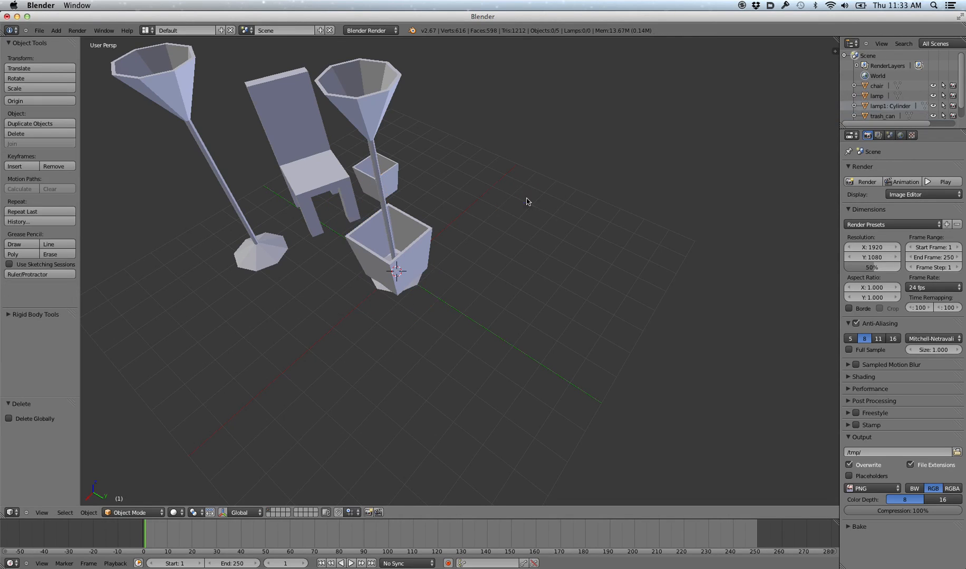
- Delete the trash_can1 and lamp1 objects at the origin, keeping the placed trash can and lamp
right_click(427, 236)
key("x")
left_click(420, 246)
right_click(407, 253)
key("x")
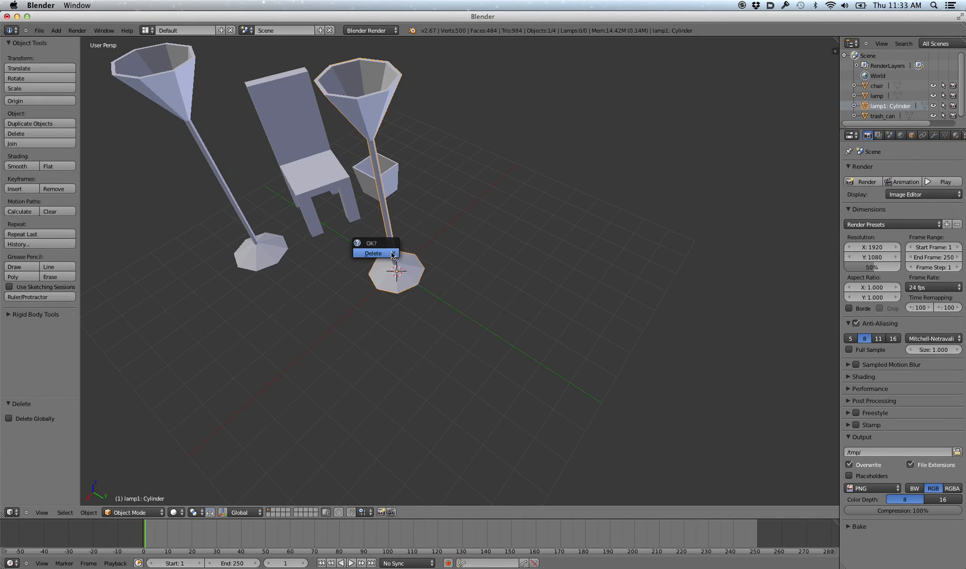
left_click(401, 256)
- Save the file as env1 in the test_production/envs folder
middle_click_drag(402, 256, 351, 207)
middle_click_drag(438, 203, 406, 301)
key("ctrl+shift+s")
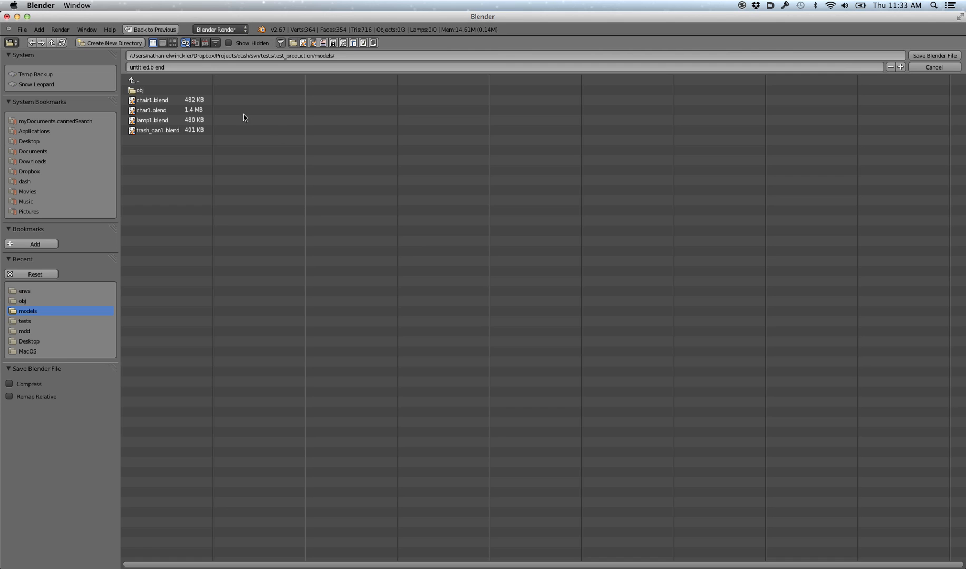
left_click(163, 80)
left_click(156, 92)
left_click(155, 66)
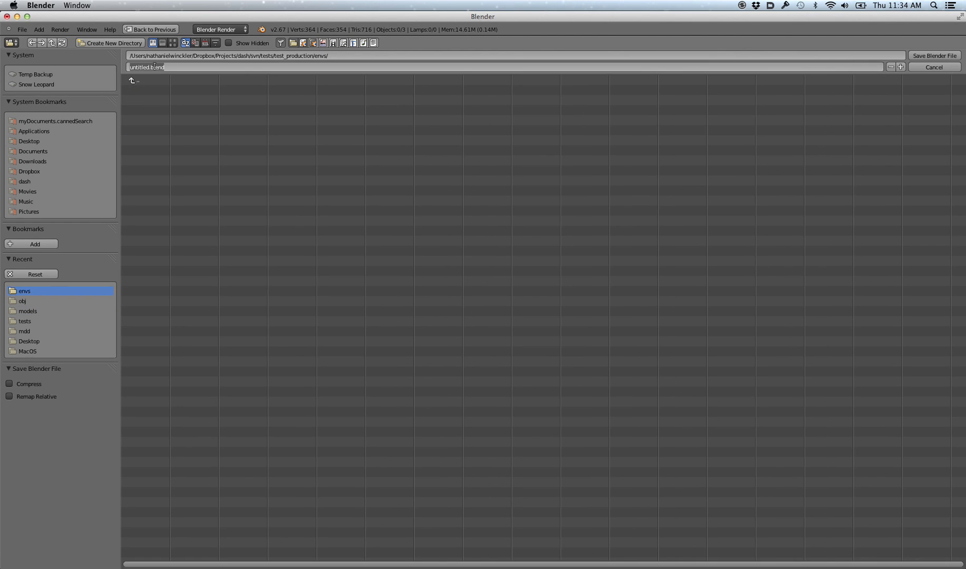
type("env1")
key("Return")
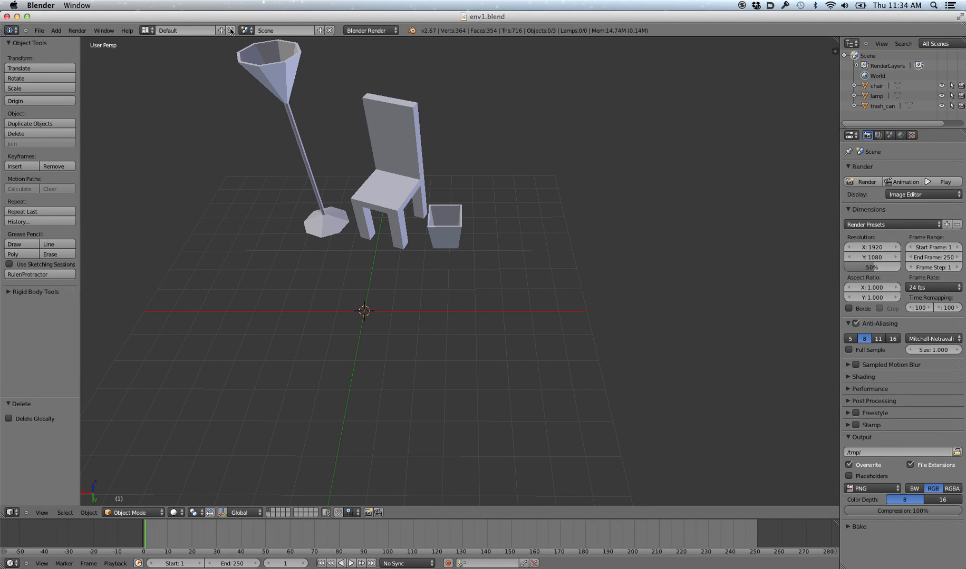
- Rename the scene to env1
left_click(279, 25)
type("env1")
key("Return")
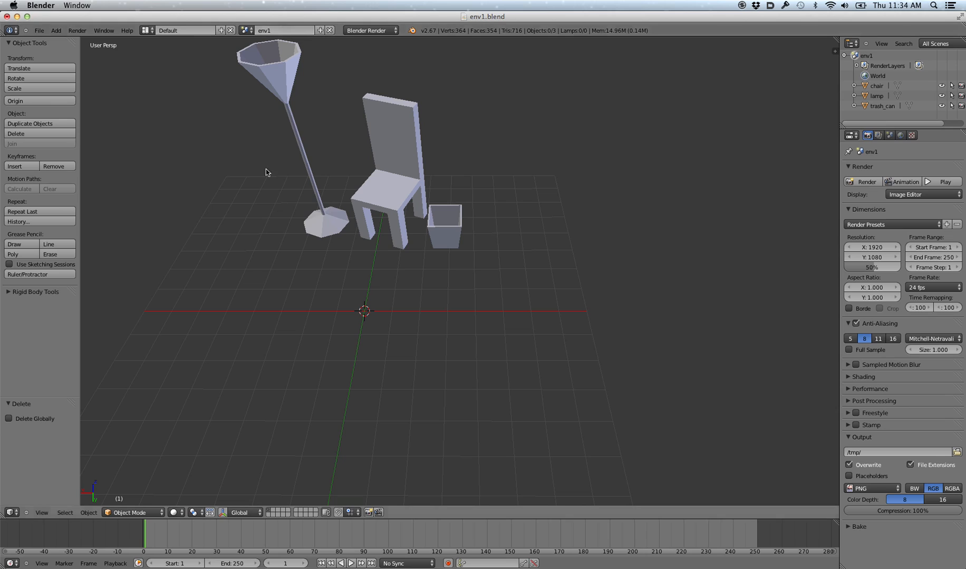
- Start a new file and delete its default cube
key("ctrl+n")
left_click(129, 101)
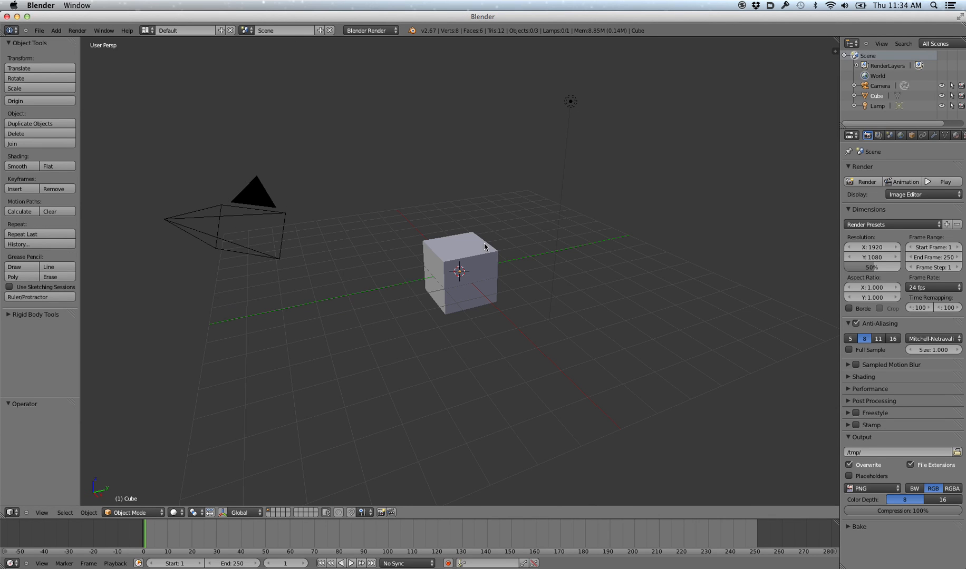
right_click(460, 311)
key("x")
left_click(459, 308)
- Start saving the new file and create a folder named anim inside test_production
key("ctrl+s")
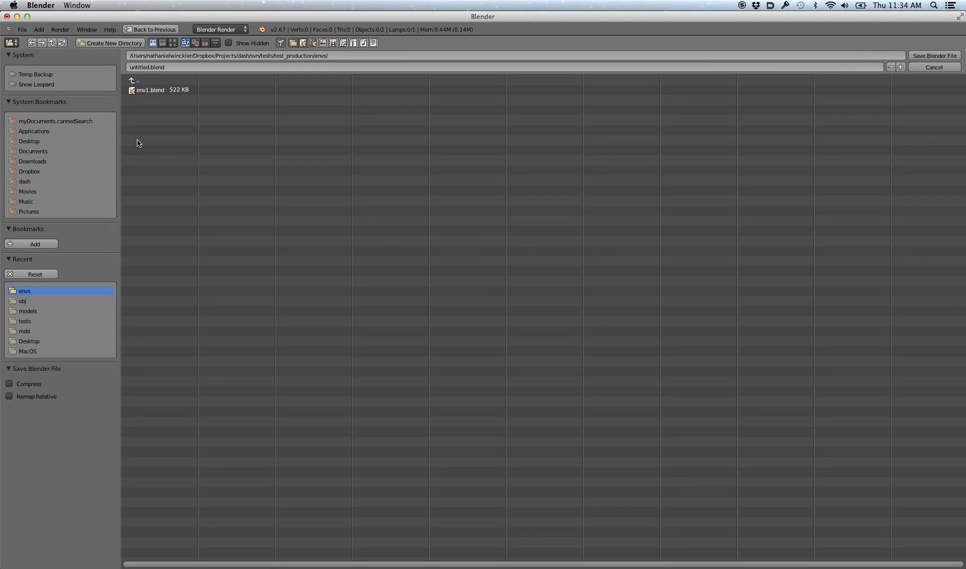
left_click(132, 80)
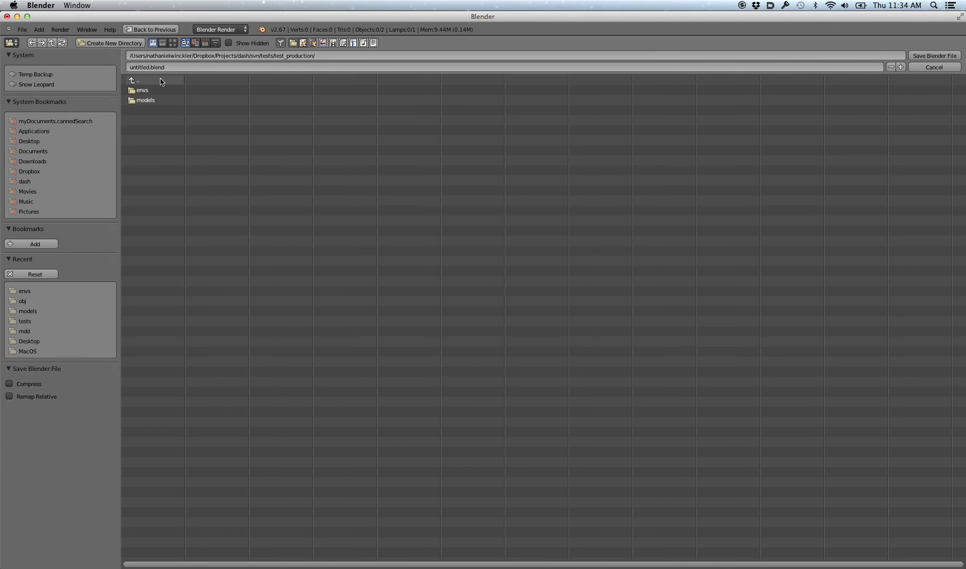
left_click(122, 42)
left_click(121, 43)
type("anim")
key("Return")
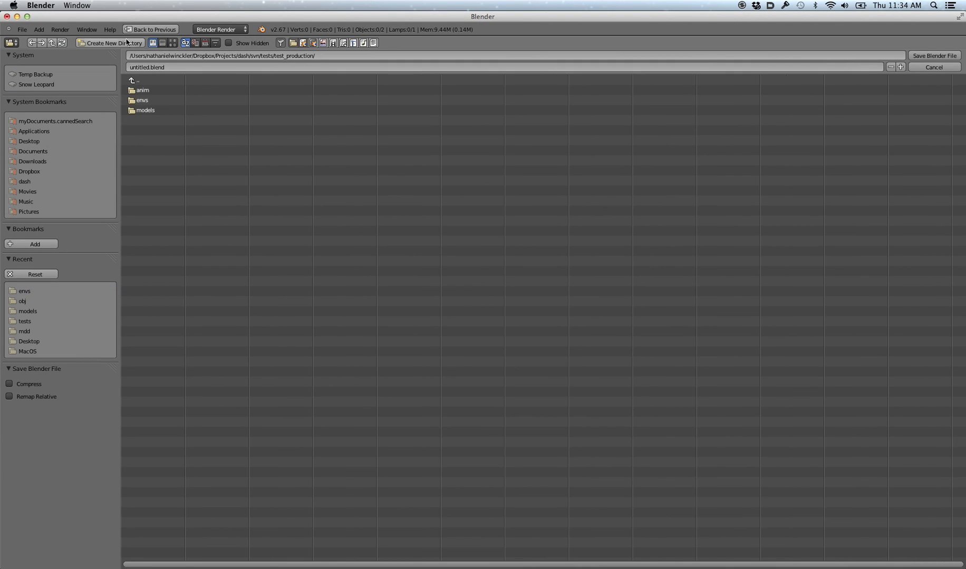
- Save the file as 01.01 in the anim folder
left_click(159, 91)
left_click(164, 65)
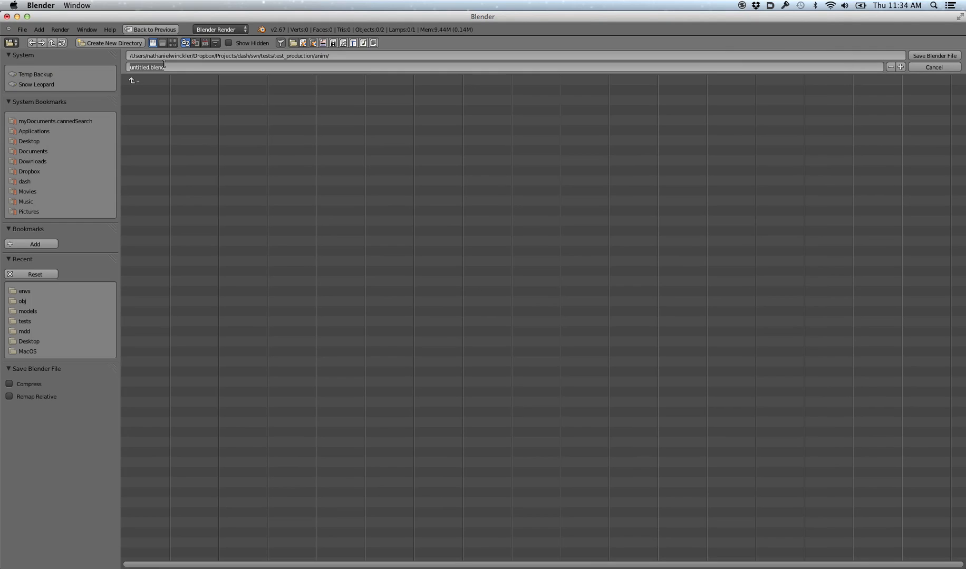
type("01.01")
key("Return")
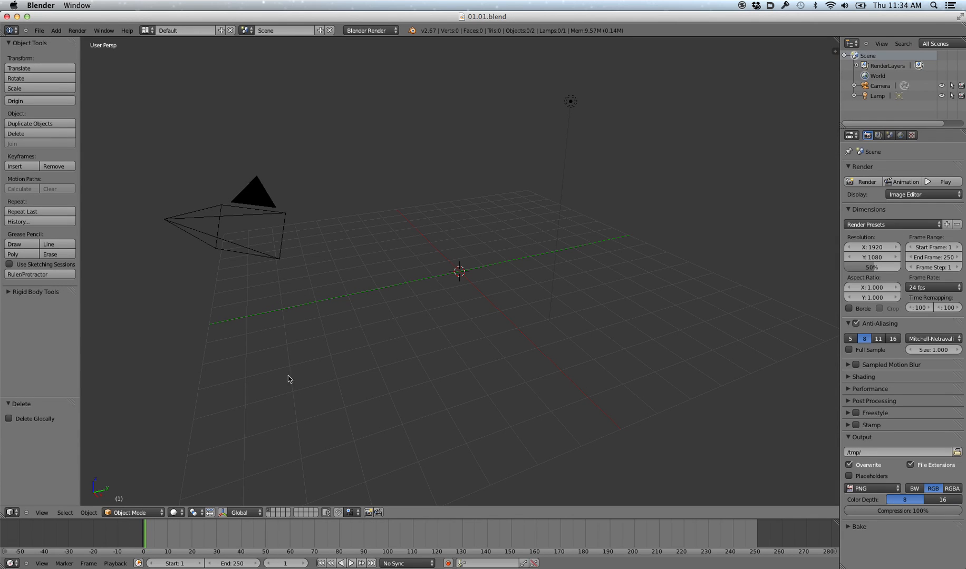
- Link the env1 scene from env1.blend in the envs folder into this file
middle_click_drag(547, 285, 480, 301, "shift")
middle_click_drag(420, 270, 495, 258, "shift")
middle_click_drag(249, 120, 239, 108, "ctrl")
left_click(39, 30)
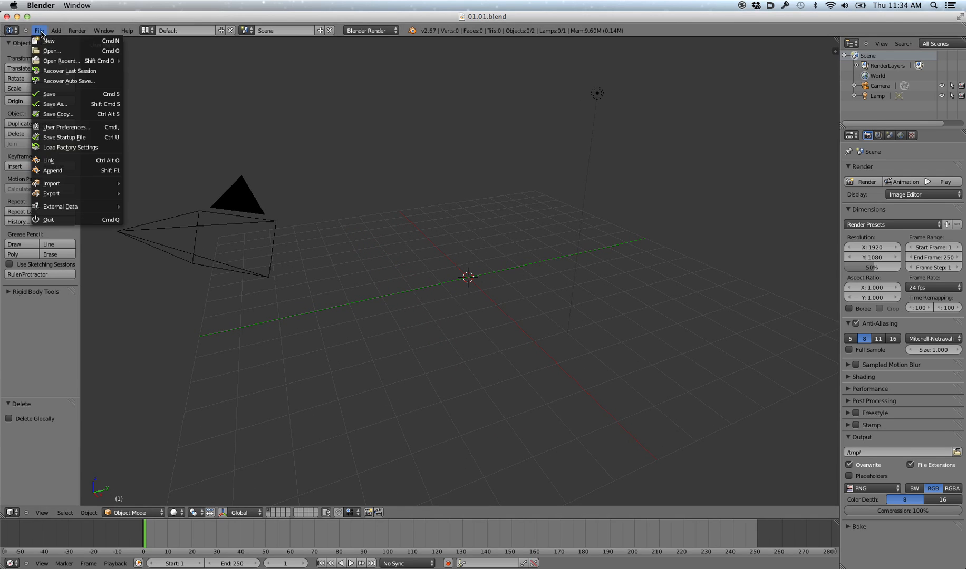
mouse_move(89, 184)
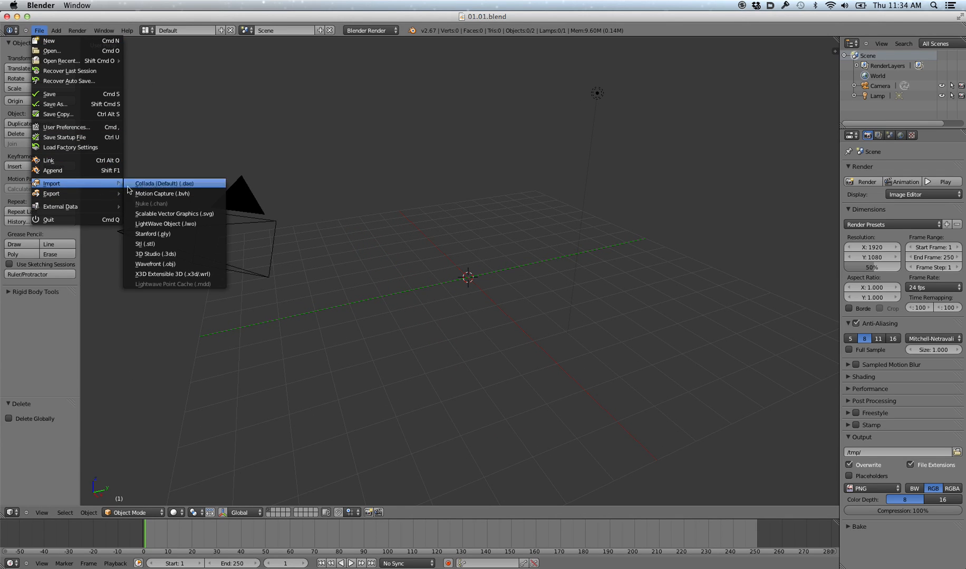
left_click(82, 160)
left_click(148, 90)
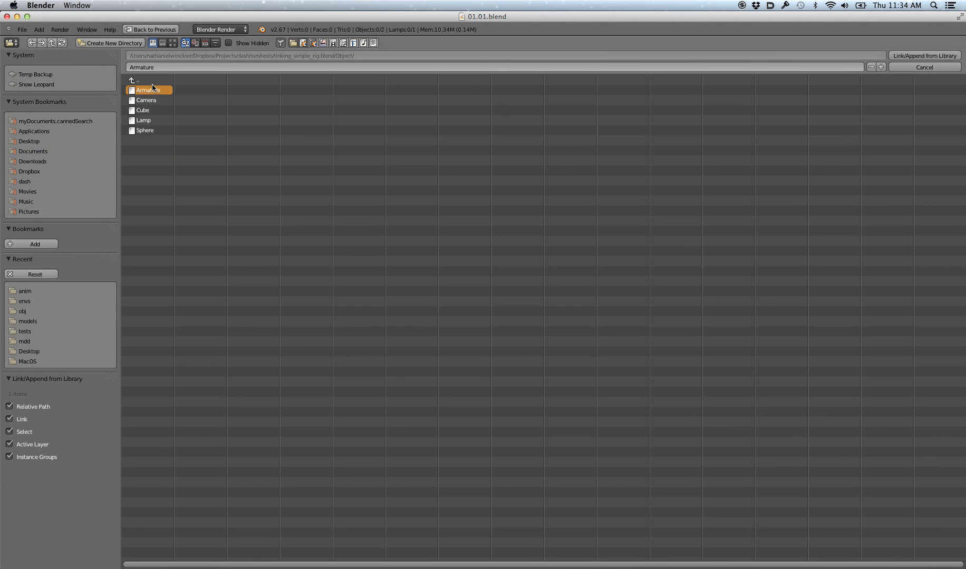
left_click(67, 293)
left_click(67, 300)
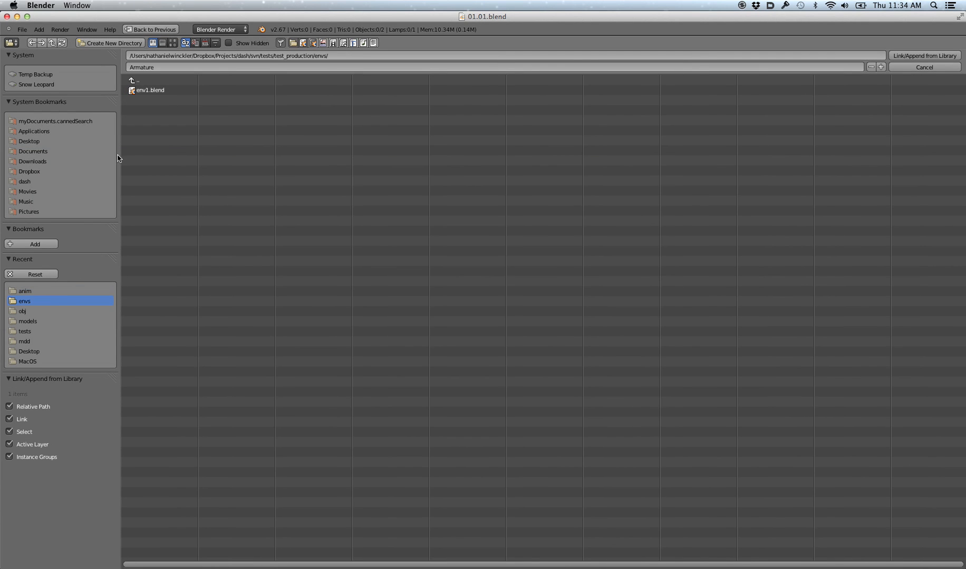
left_click(149, 89)
left_click(149, 140)
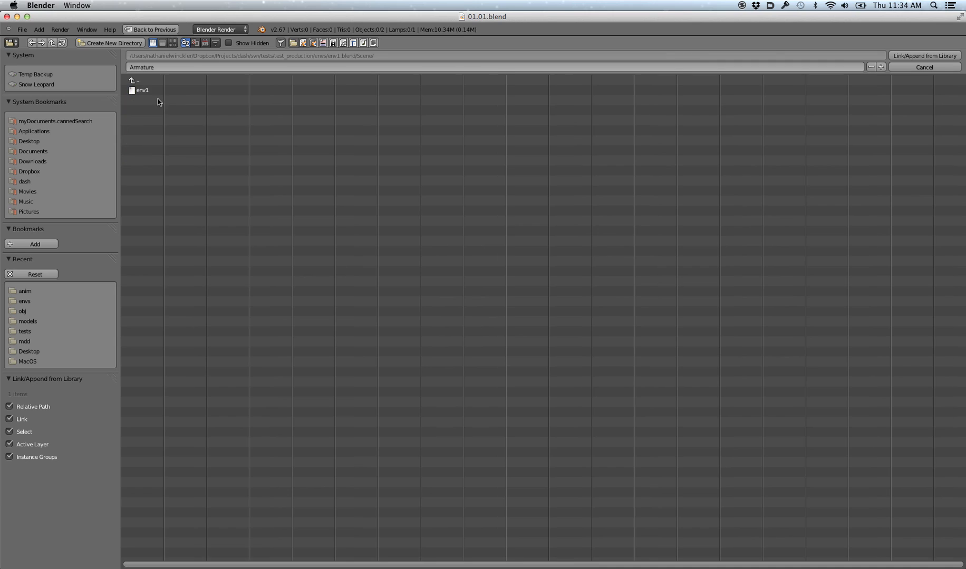
left_click(144, 91)
double_click(145, 91)
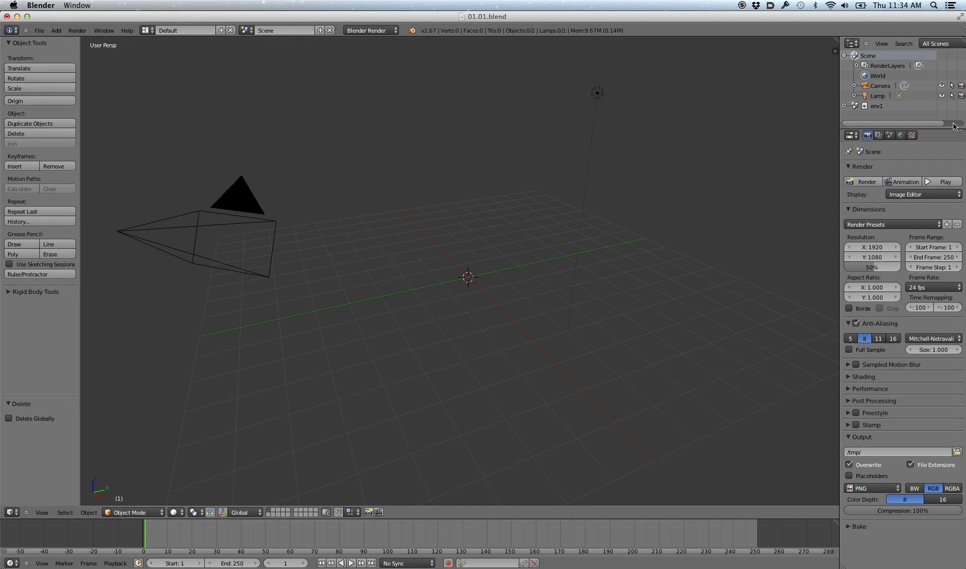
- Set env1 as the scene's background and view the furniture from the front
left_click(245, 32)
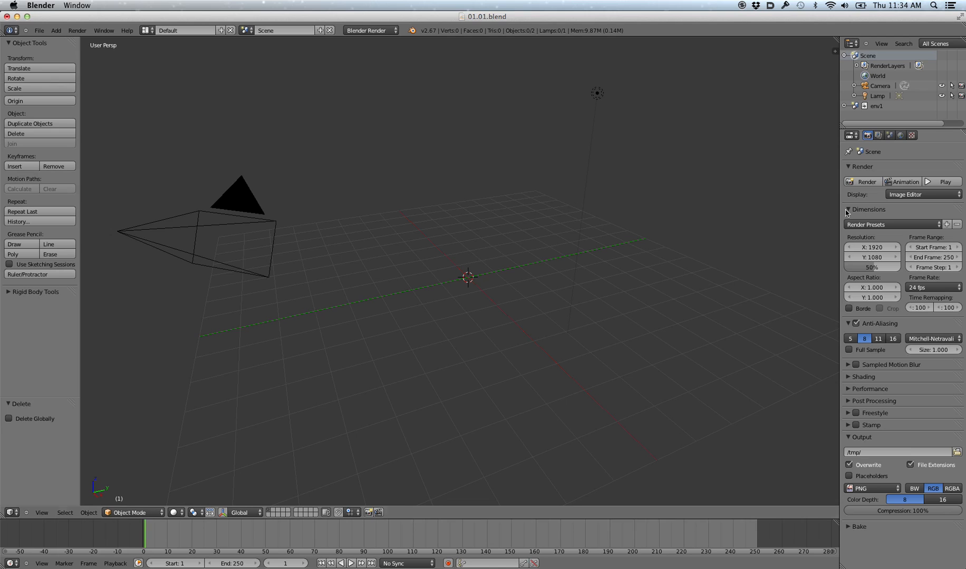
left_click(889, 136)
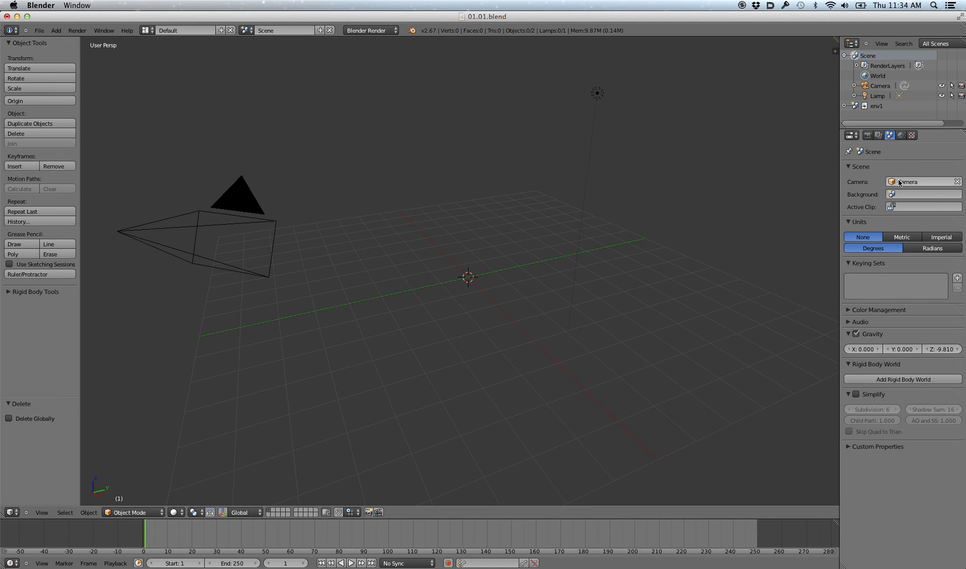
left_click(905, 198)
left_click(904, 213)
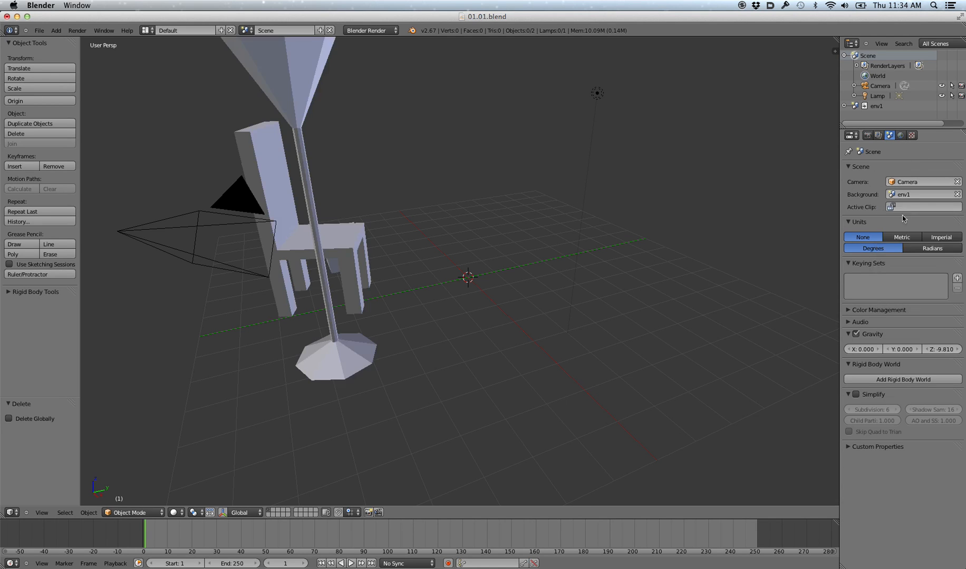
middle_click_drag(648, 287, 500, 247)
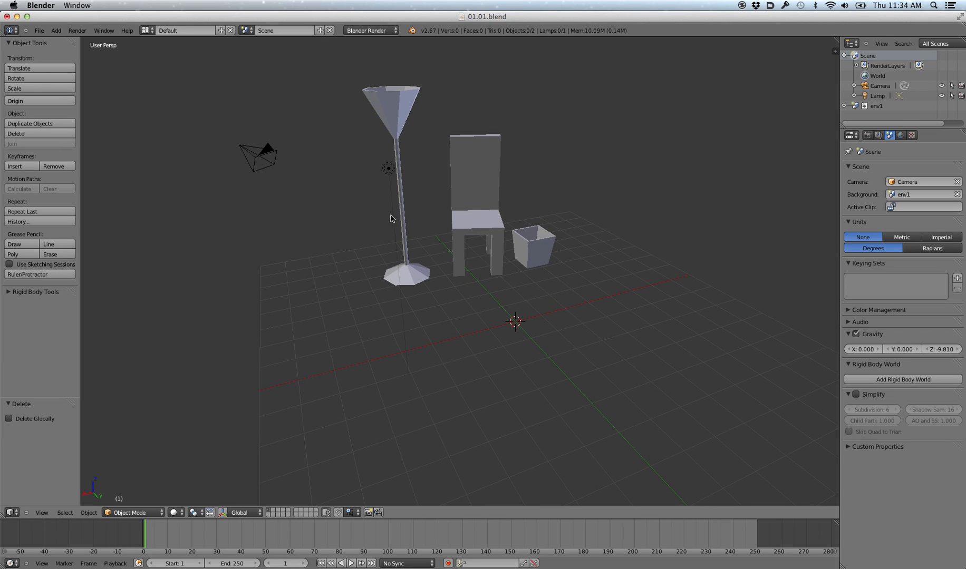
left_click(39, 30)
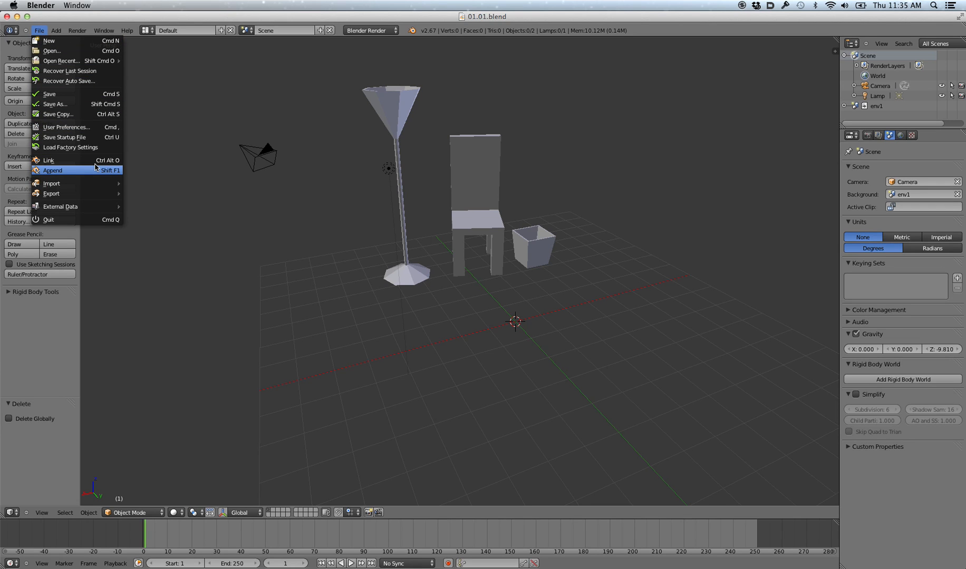
left_click(96, 167)
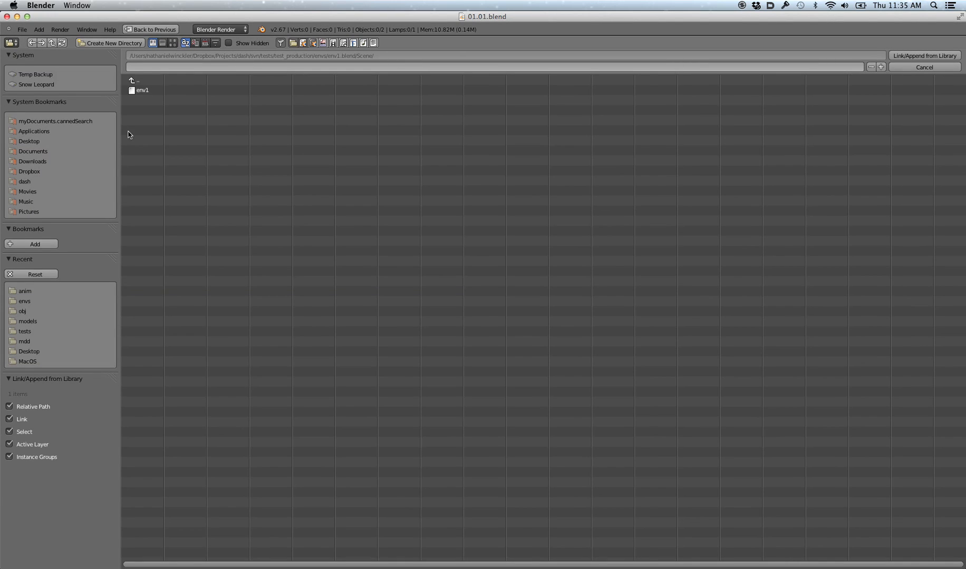
left_click(142, 82)
left_click(152, 82)
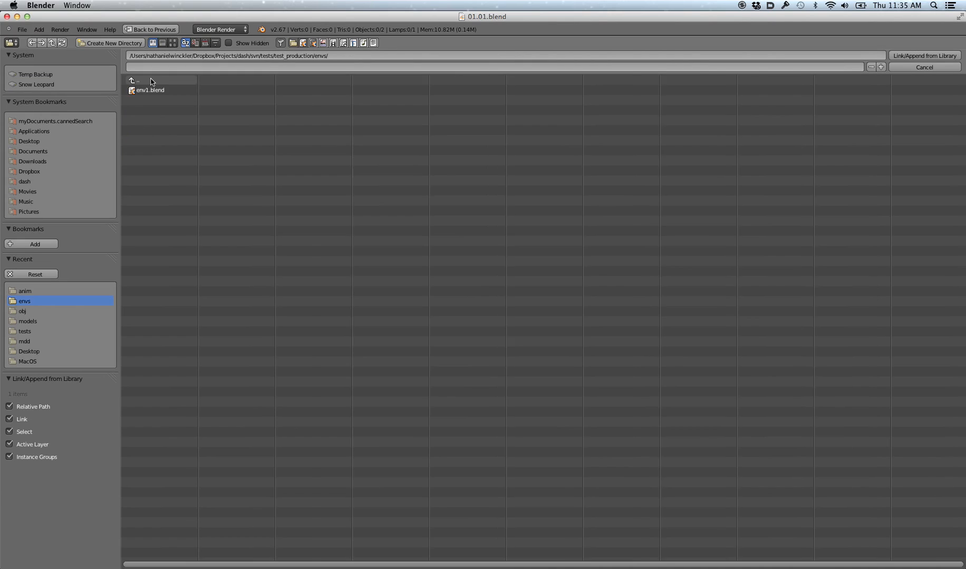
left_click(151, 81)
left_click(142, 111)
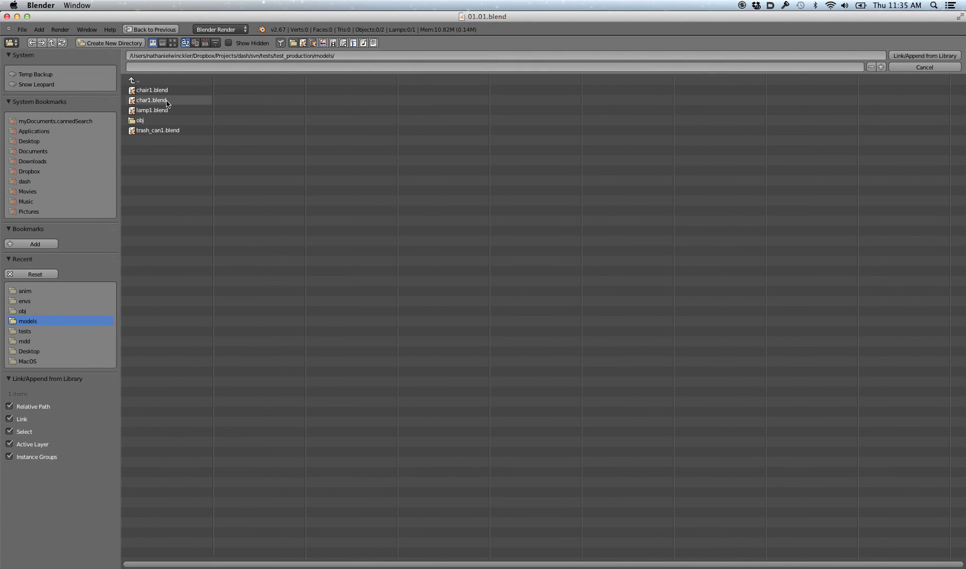
left_click(151, 101)
left_click(153, 142)
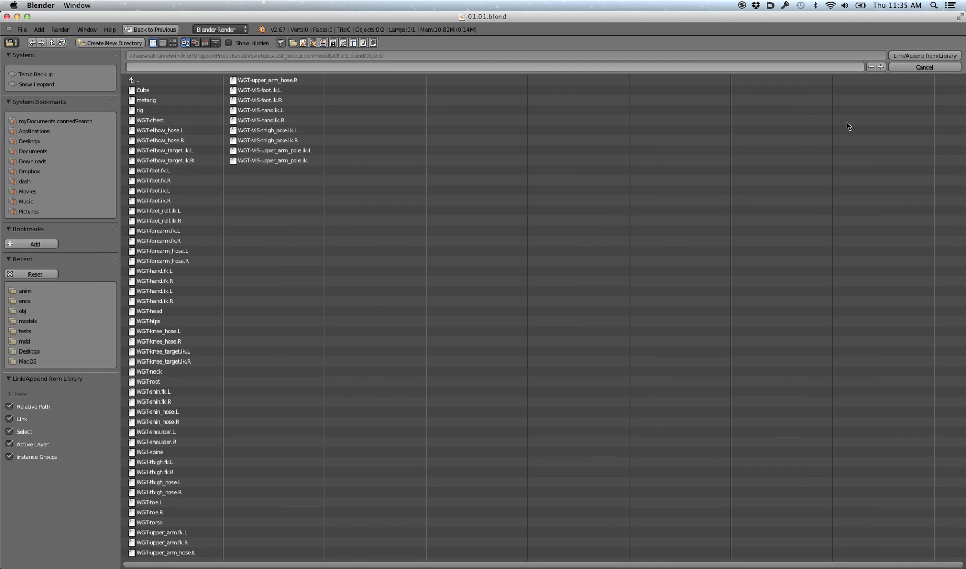
left_click(942, 72)
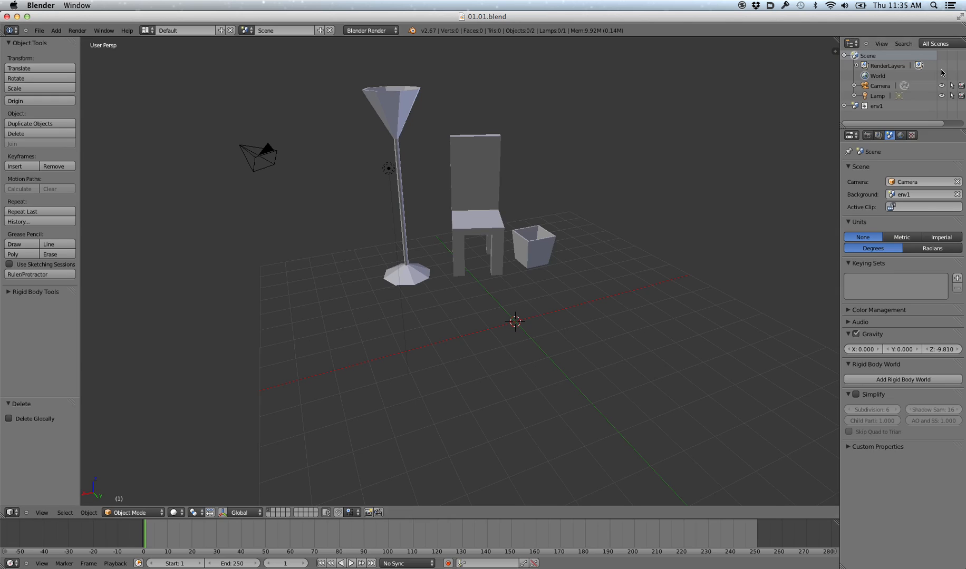
- Open the recent file char1.blend
left_click(39, 30)
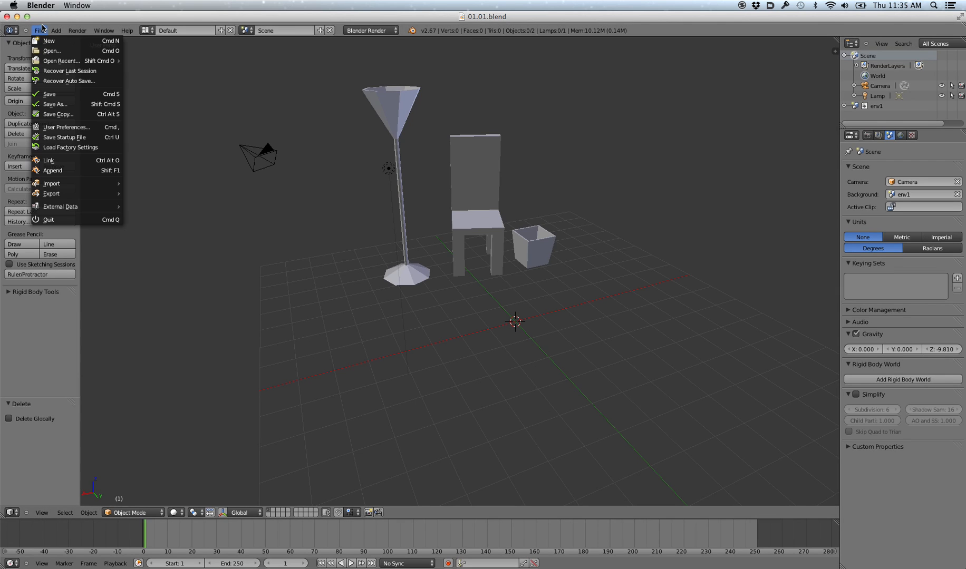
mouse_move(79, 61)
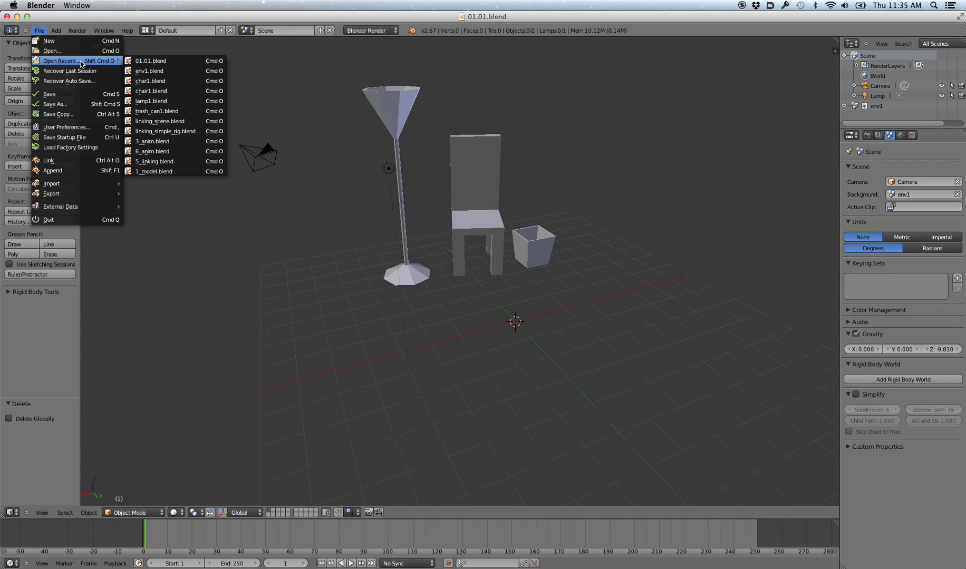
left_click(174, 83)
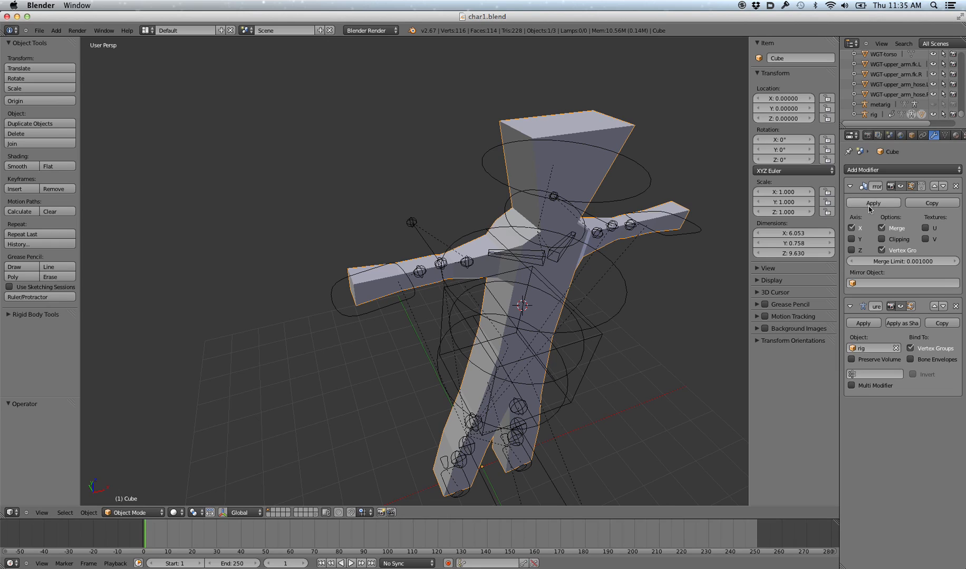
- Rename both the character's mesh object and its mesh data to char1
left_click(911, 136)
left_click(899, 169)
type("char1")
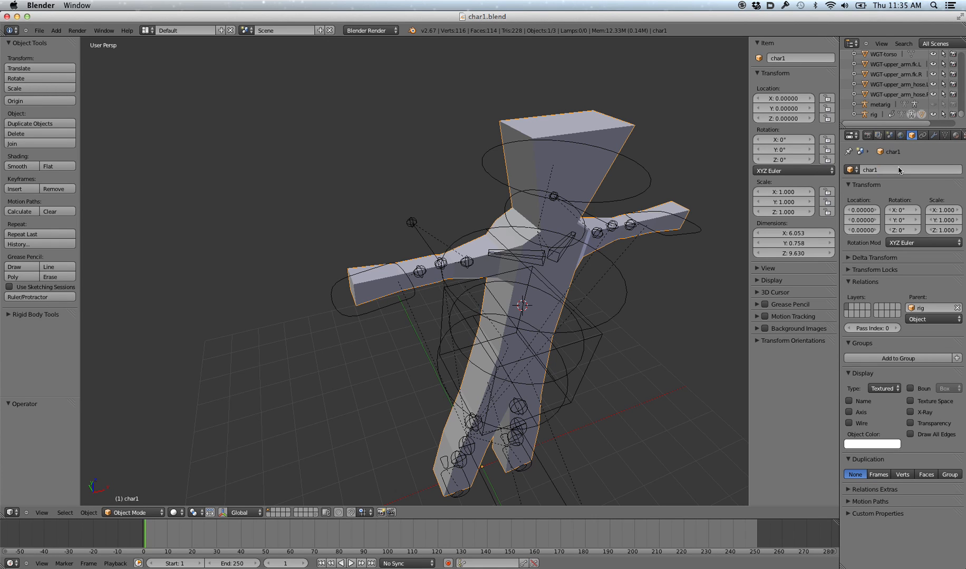
key("Return")
left_click(944, 135)
left_click(901, 169)
type("char1")
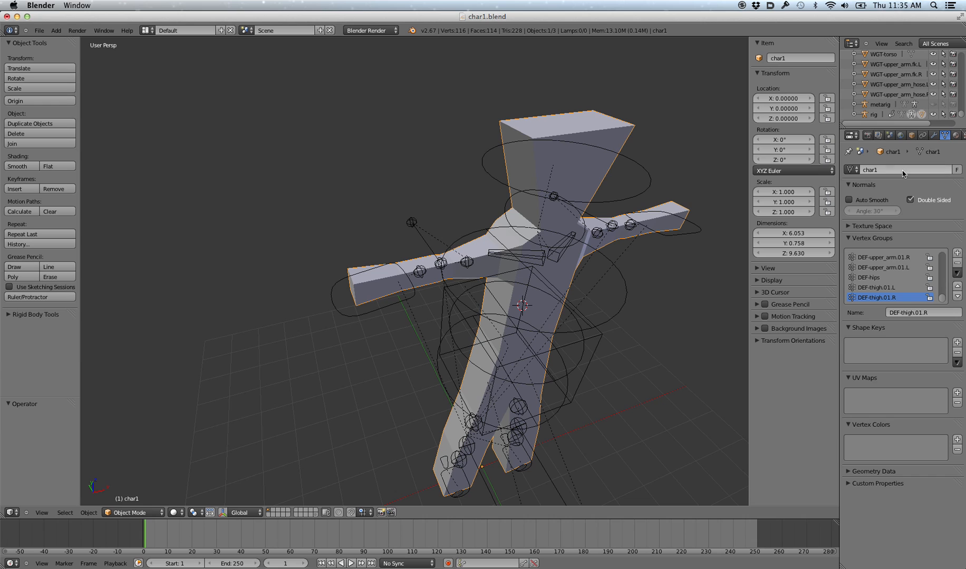
key("Return")
- Select the character's rig, switch it from Pose Mode to Object Mode and show its object properties
right_click(652, 178)
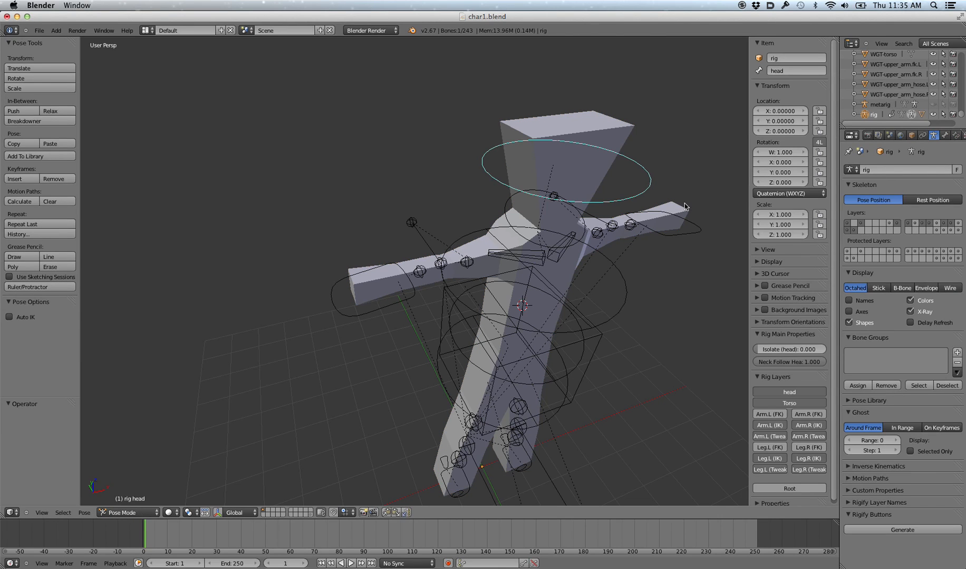
key("ctrl+Tab")
left_click(912, 136)
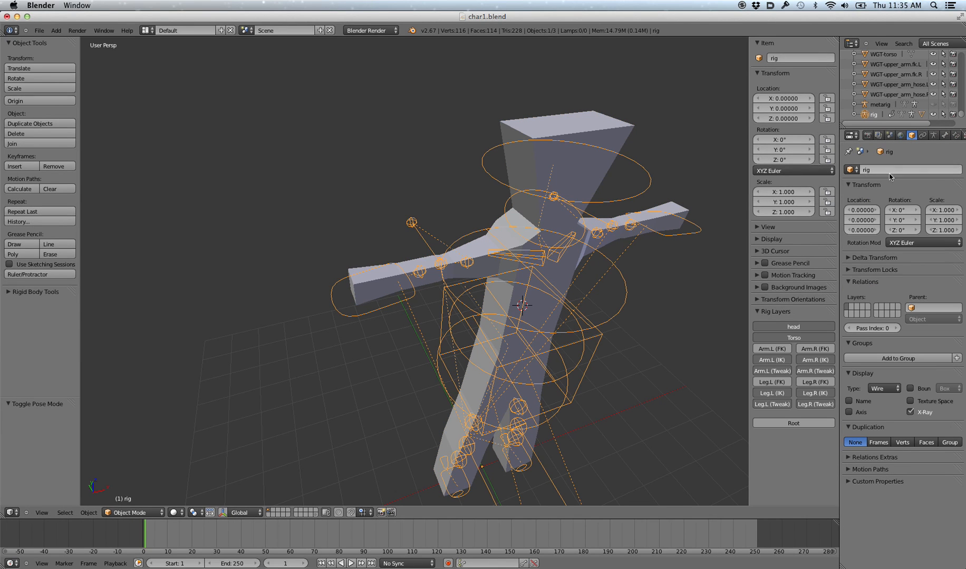
- Reopen the recent animation file 01.01.blend
left_click(37, 30)
mouse_move(59, 63)
left_click(178, 74)
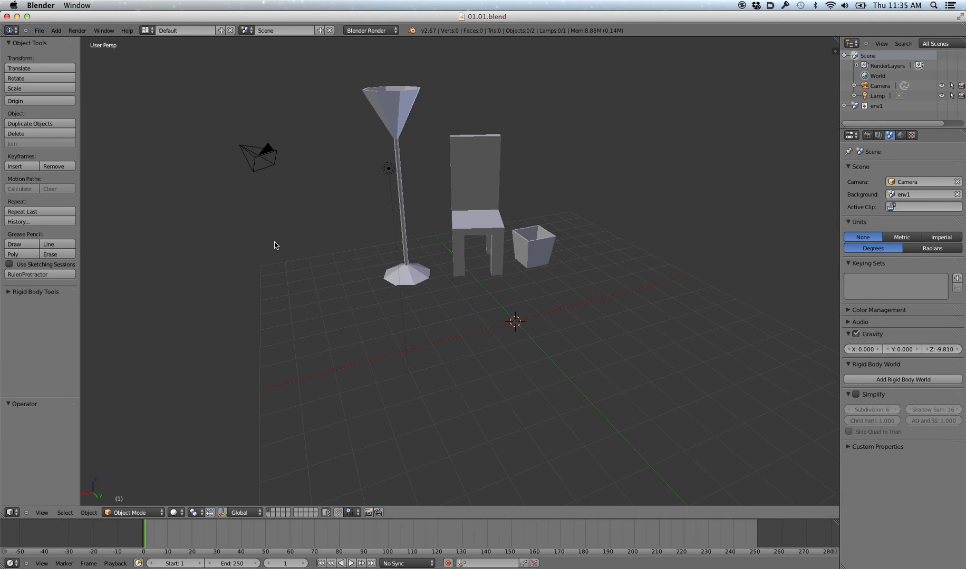
- Link the rig object from char1.blend in the models folder into this scene
left_click(39, 30)
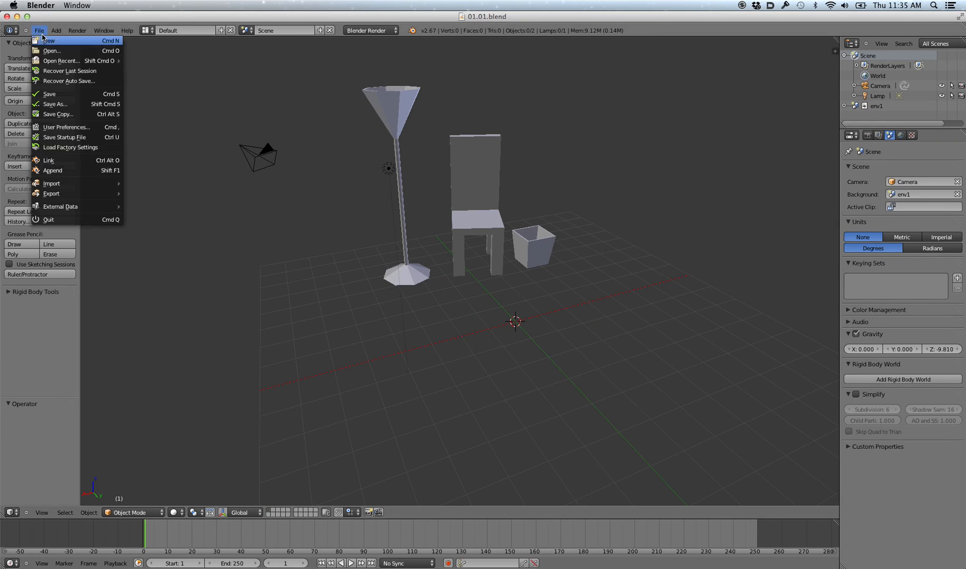
left_click(58, 156)
left_click(146, 82)
left_click(147, 82)
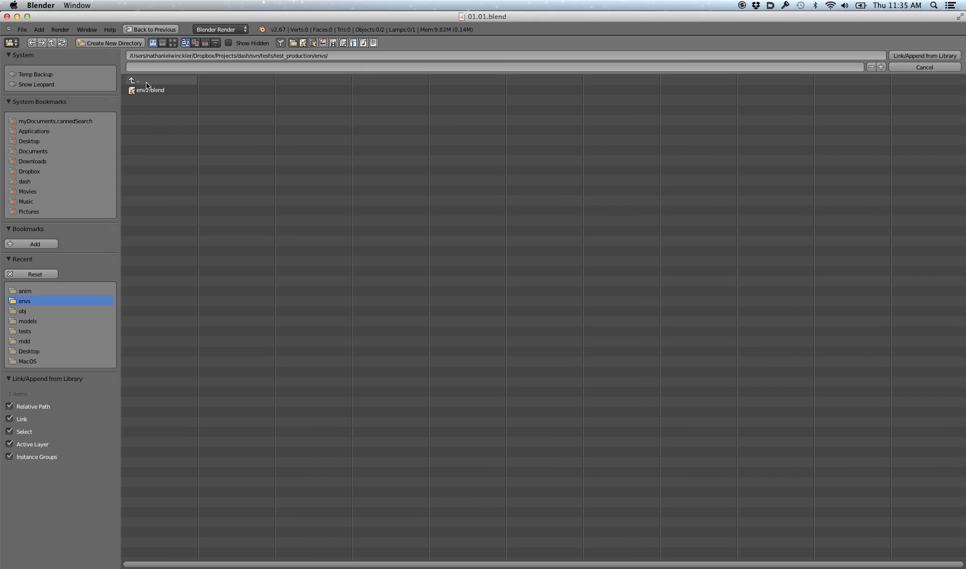
left_click(147, 81)
left_click(150, 111)
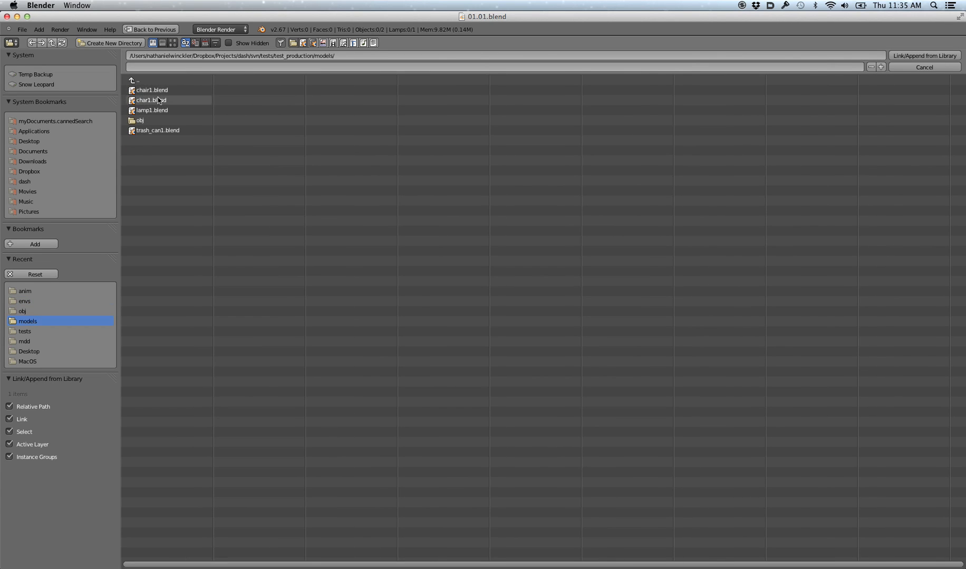
double_click(151, 100)
left_click(153, 140)
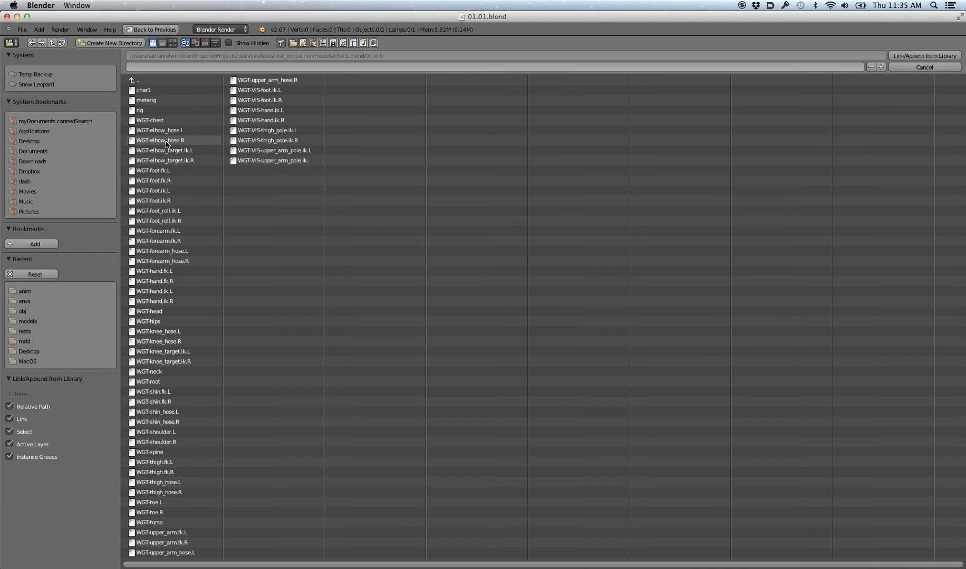
left_click(164, 92)
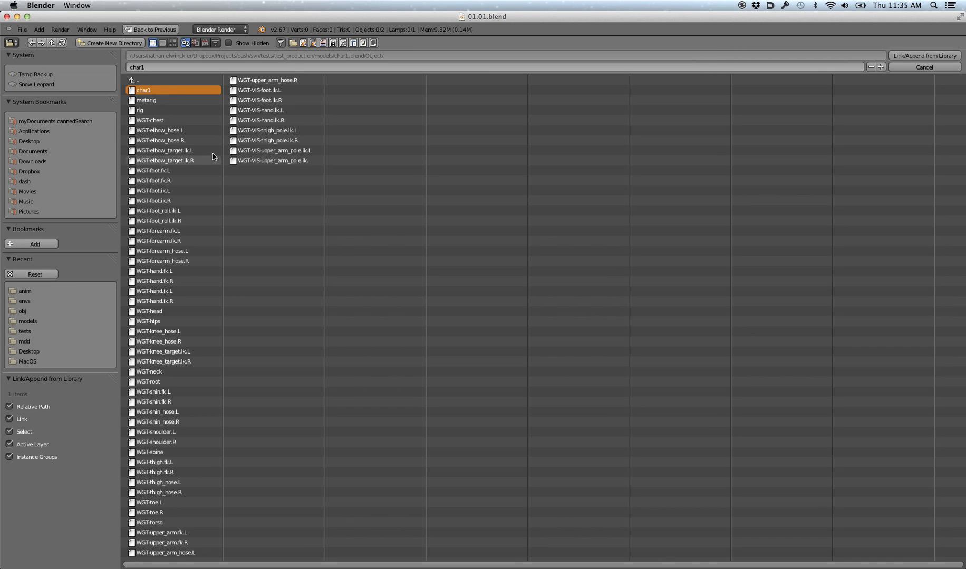
double_click(209, 110)
middle_click_drag(541, 200, 413, 220)
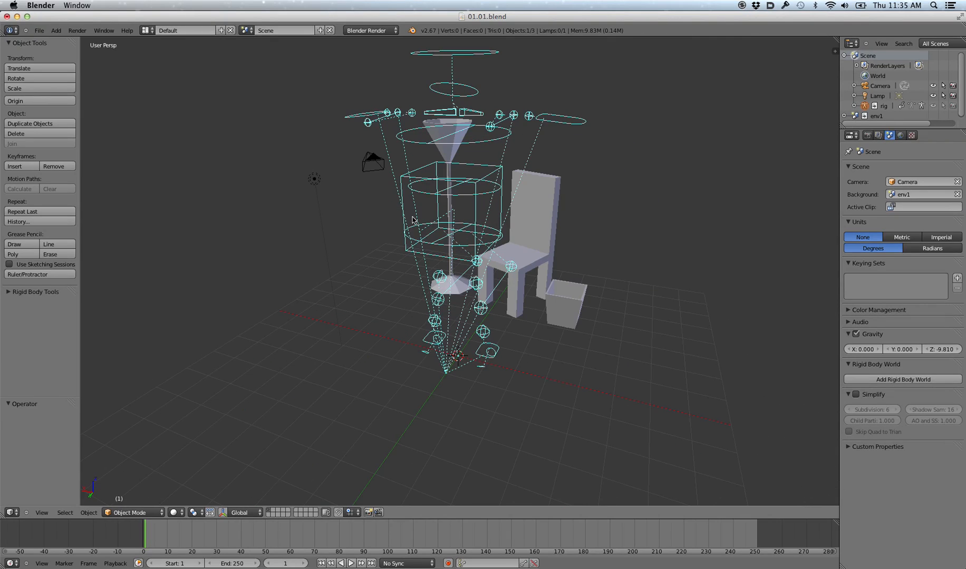
- Link the char1 mesh object from char1.blend into the scene alongside its rig
left_click(39, 30)
mouse_move(102, 183)
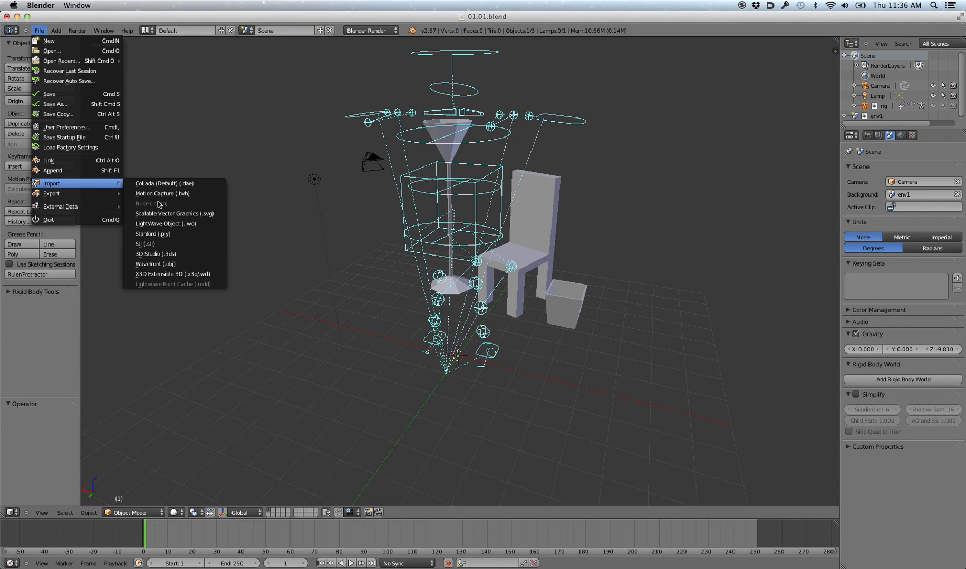
left_click(94, 158)
left_click(169, 90)
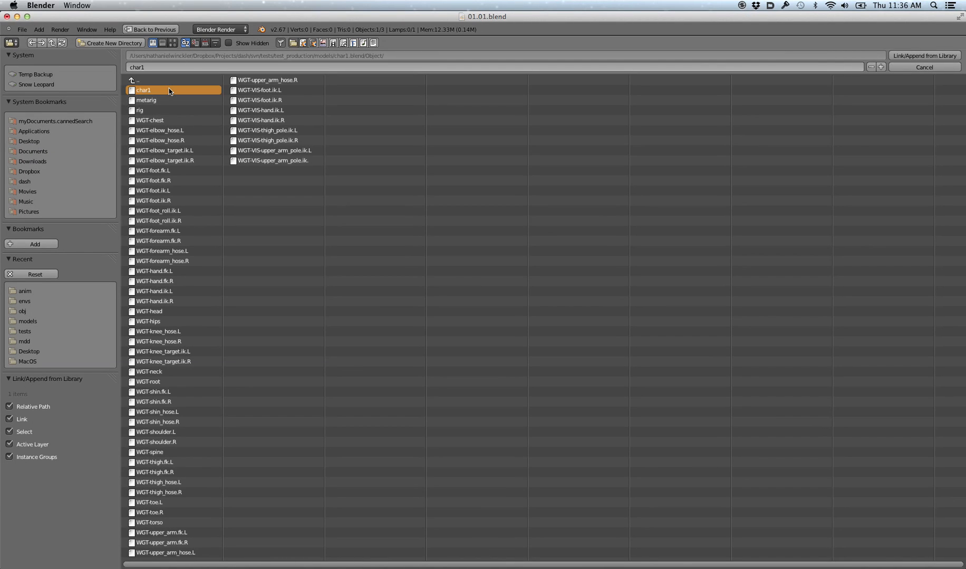
double_click(169, 90)
middle_click_drag(470, 278, 444, 322, "shift")
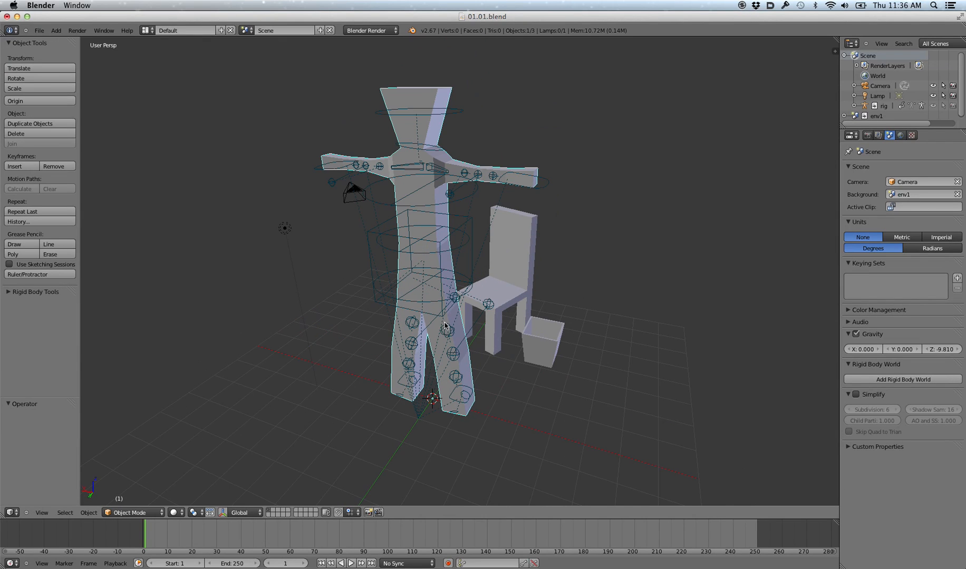
- Inspect the linked rig and char1 mesh, and look up the Lightwave Point Cache (.mdd) export option for the mesh
right_click(466, 204)
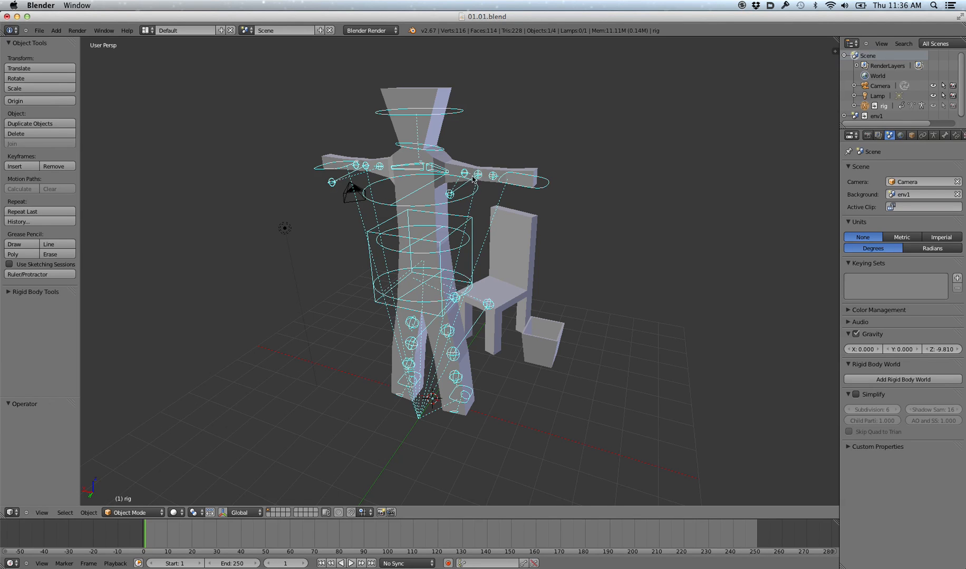
middle_click_drag(472, 180, 484, 138)
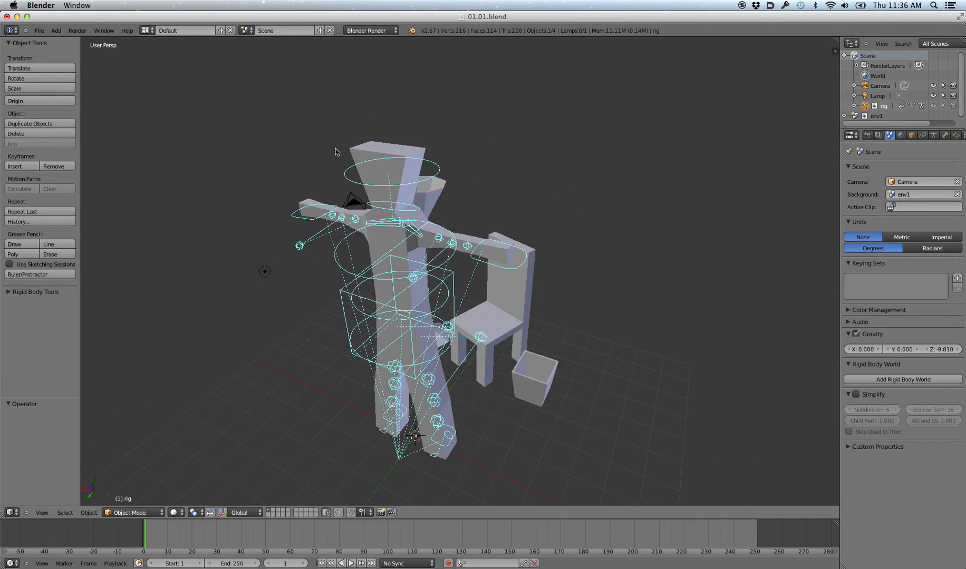
middle_click_drag(334, 152, 385, 140)
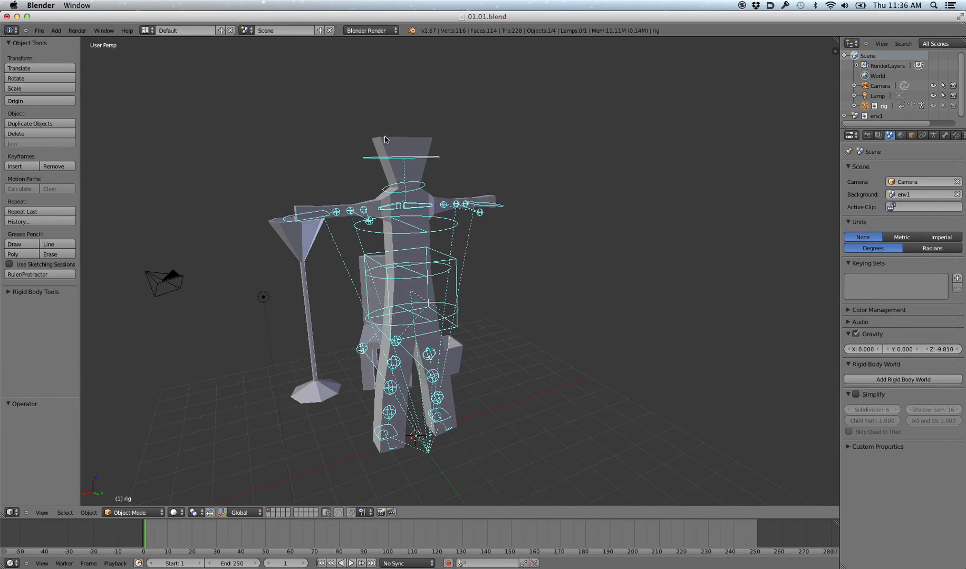
scroll(434, 128, "up", 5)
right_click(394, 150)
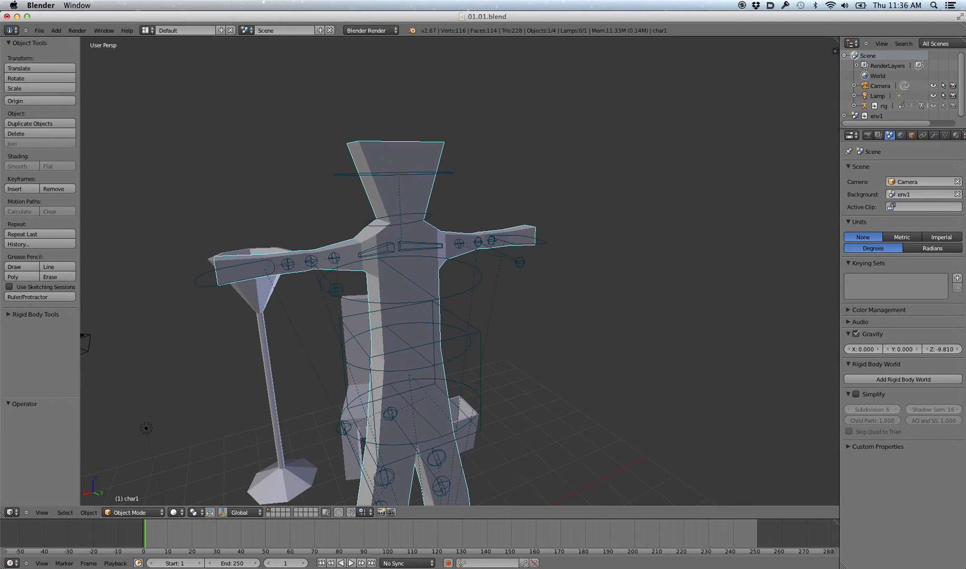
left_click(39, 30)
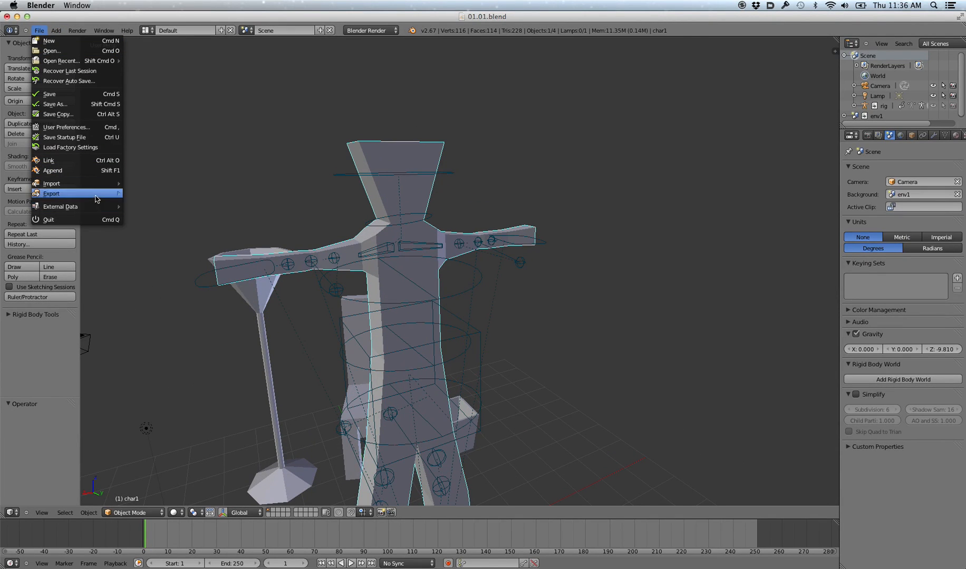
mouse_move(97, 198)
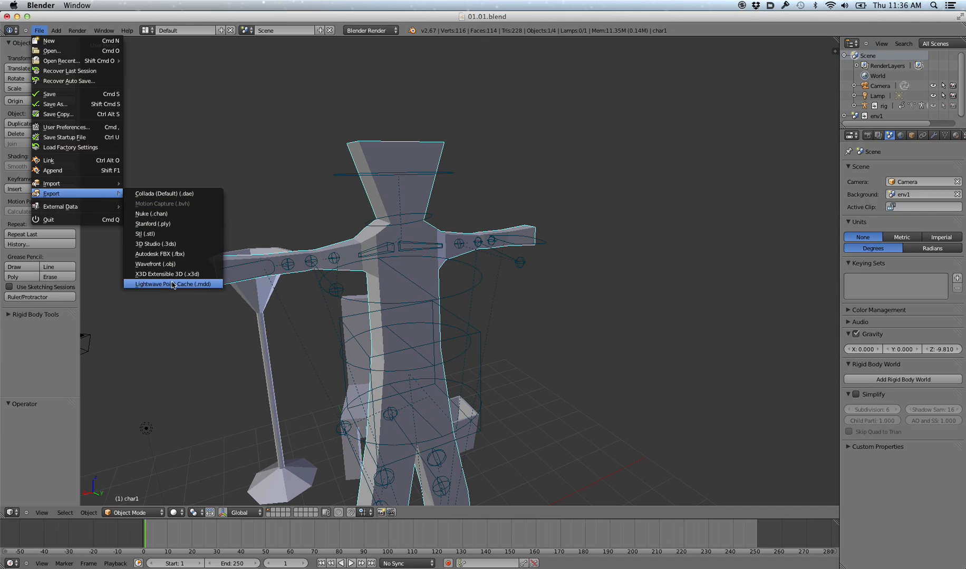
middle_click_drag(451, 315, 512, 253)
scroll(436, 334, "down", 1)
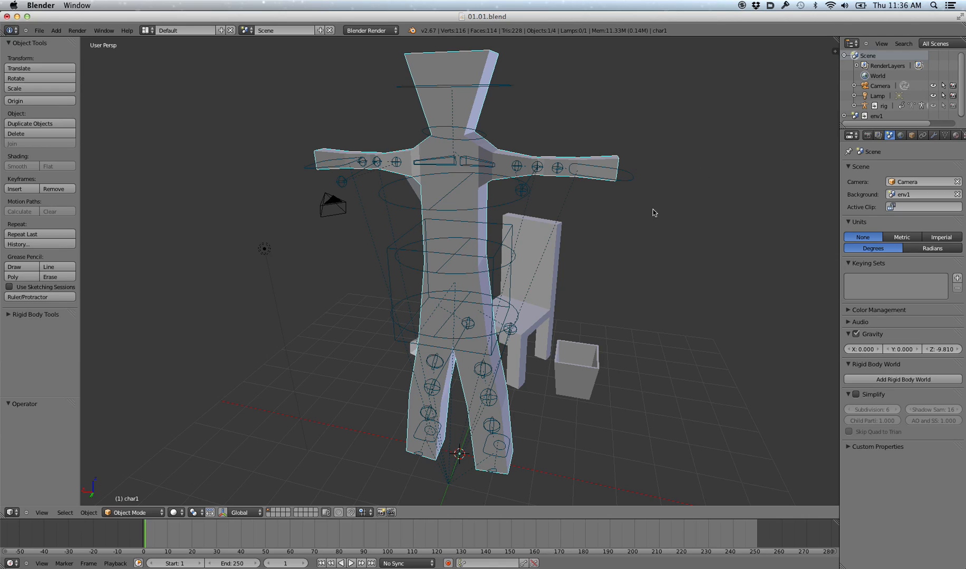
- Add a Plain Axes empty and move it beside the chair to about X -5.62, Y -3.48, Z 4.05
scroll(641, 207, "up", 2)
key("shift+a")
mouse_move(585, 224)
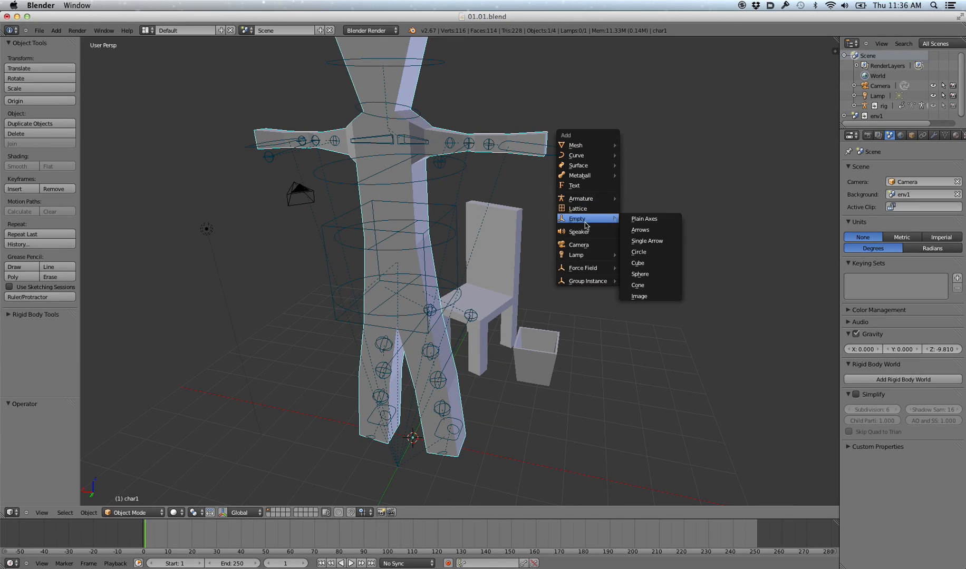
left_click(644, 218)
key("g")
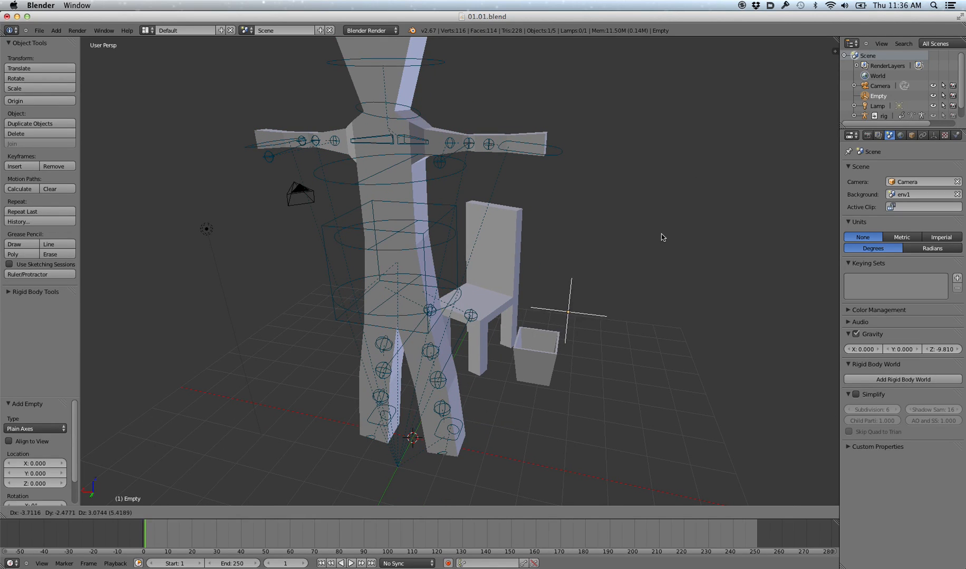
left_click(738, 200)
- Set the empty's duplication type to Group and check which groups it can instance
left_click(911, 137)
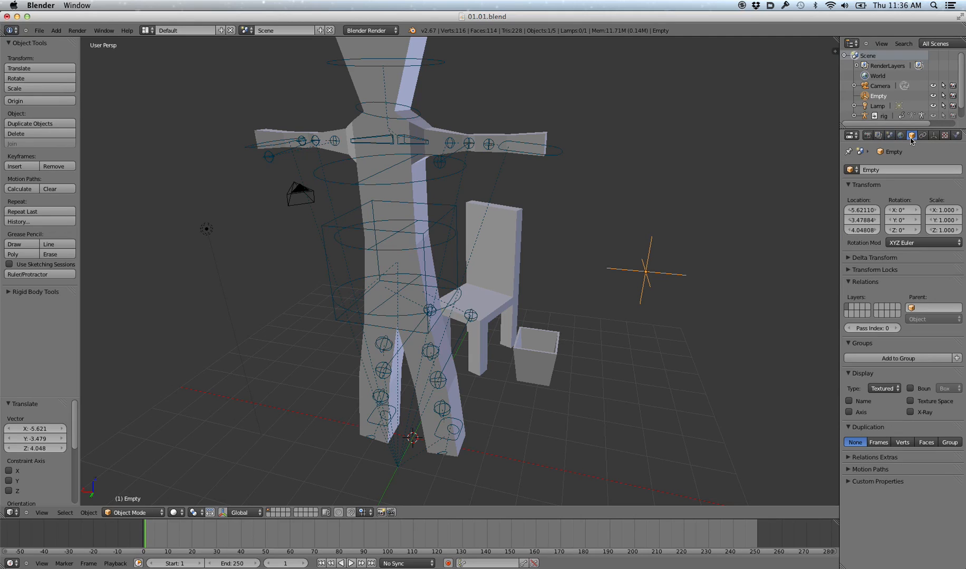
left_click(949, 442)
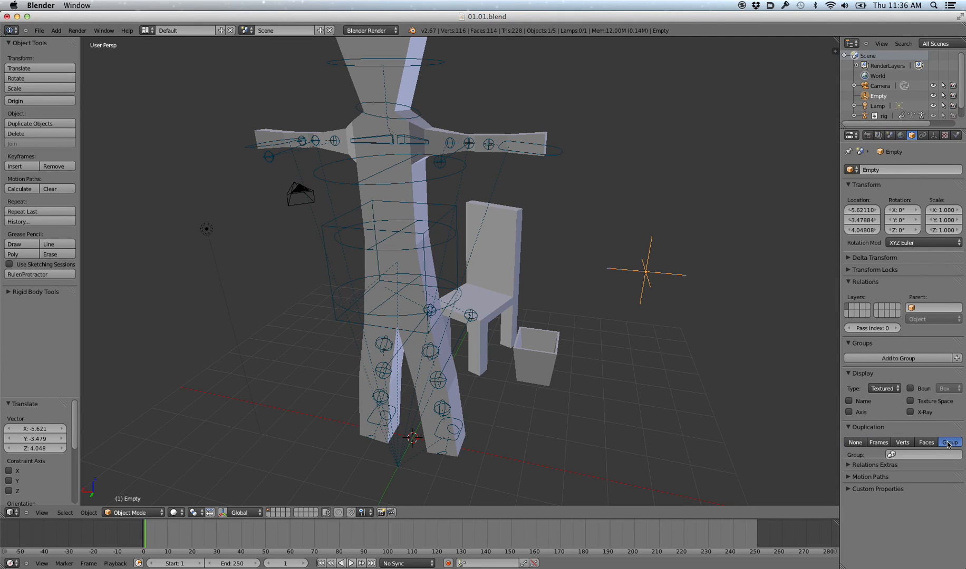
left_click(905, 455)
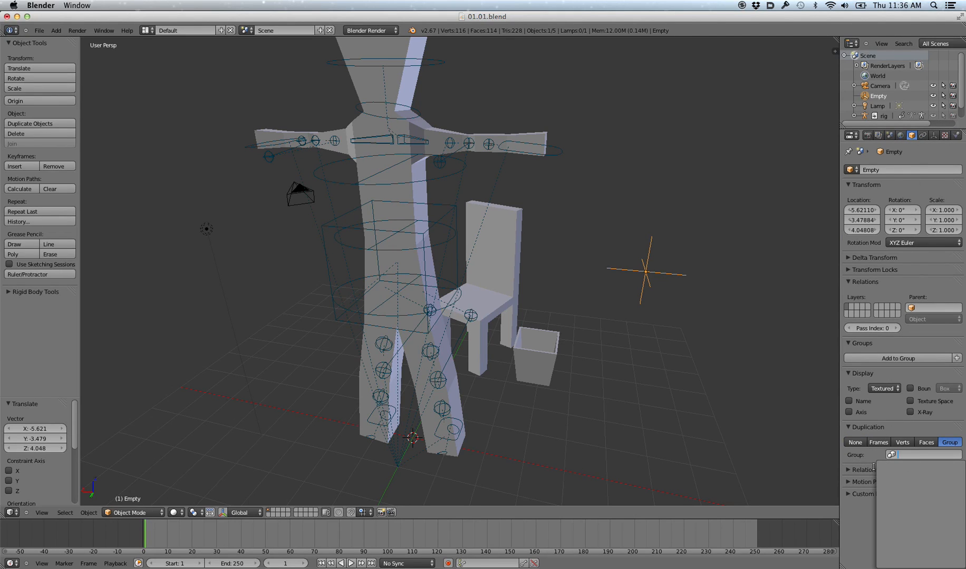
left_click(926, 443)
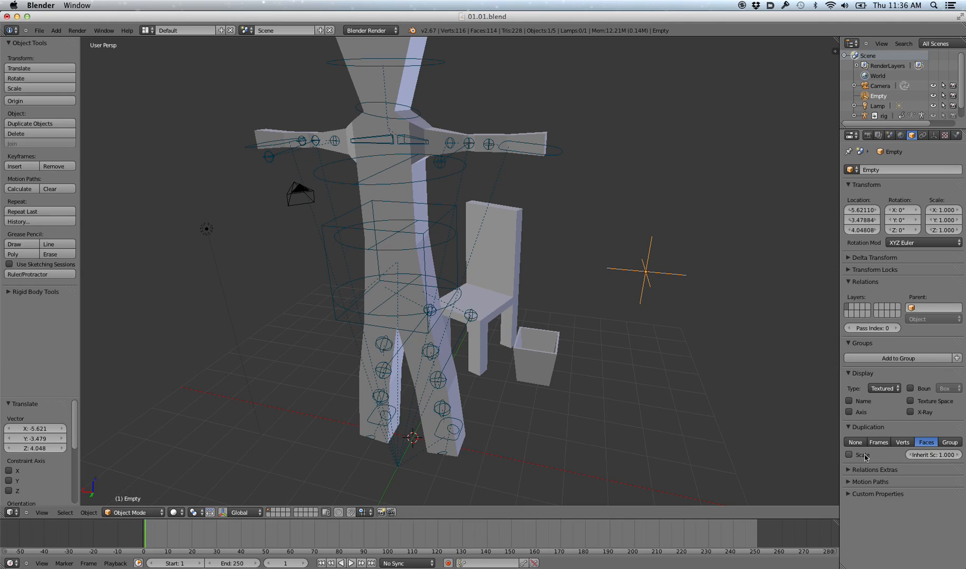
left_click(902, 443)
left_click(878, 443)
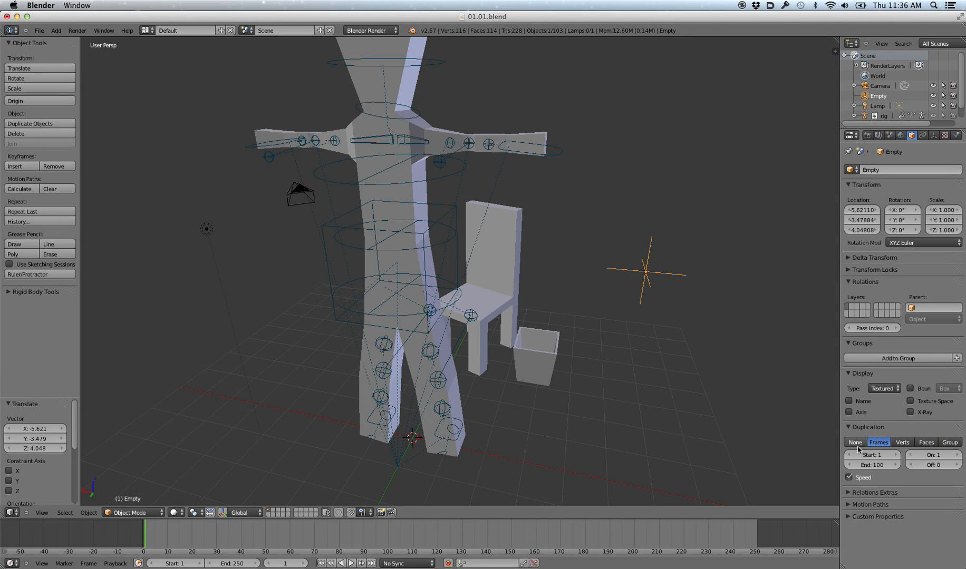
left_click(856, 443)
left_click(943, 443)
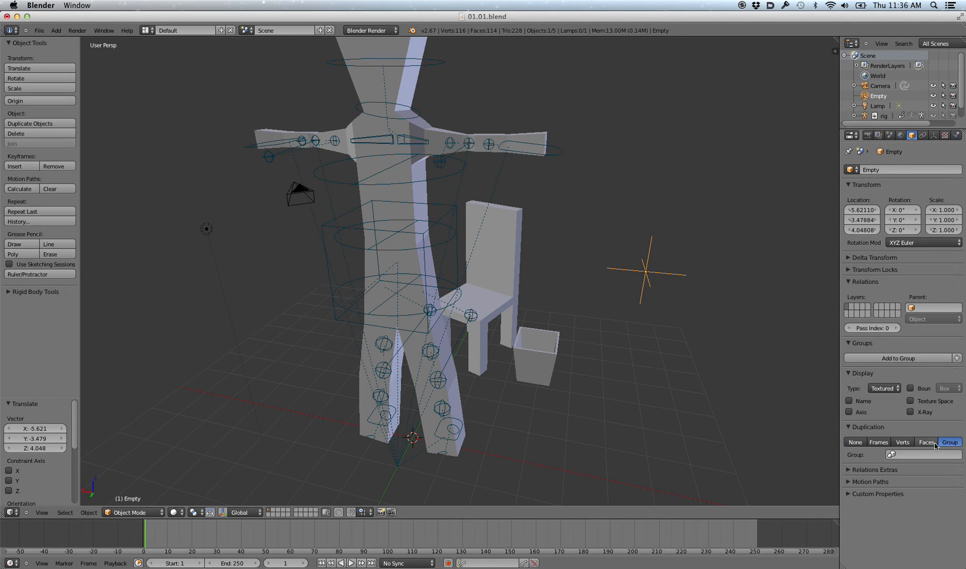
left_click(925, 454)
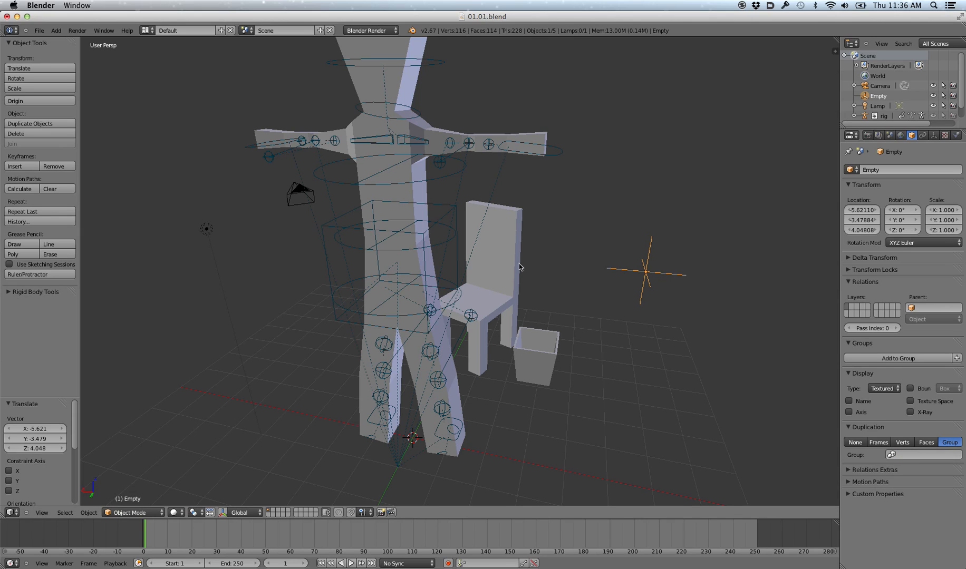
- Add a cube, try it above the empty and clear its location back to the origin
key("shift+a")
mouse_move(552, 235)
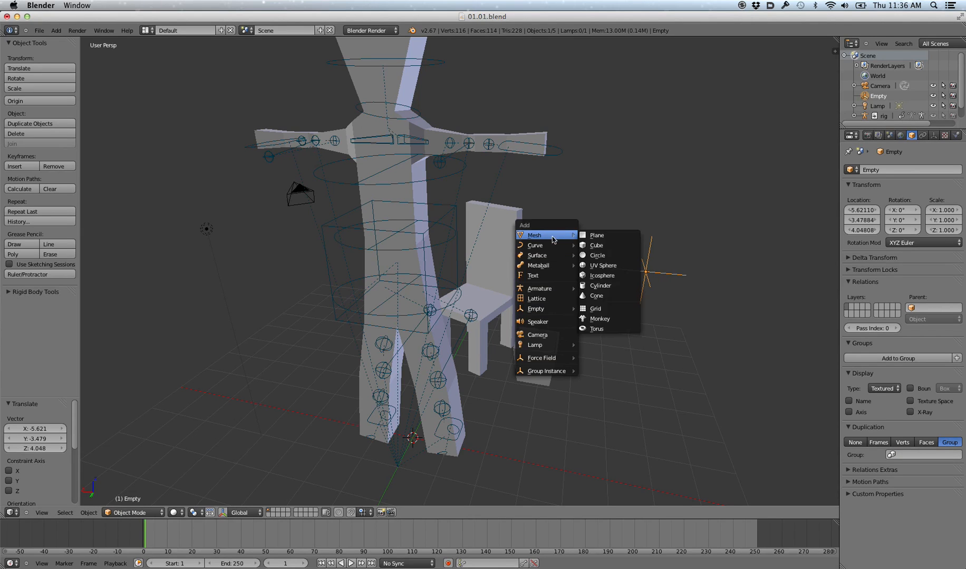
left_click(596, 245)
key("g")
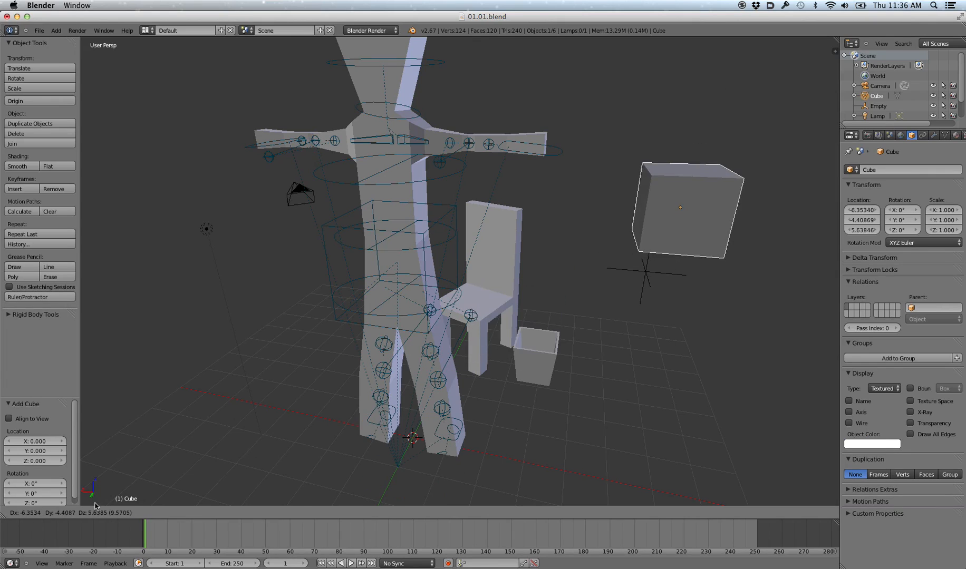
left_click(139, 430)
key("alt+g")
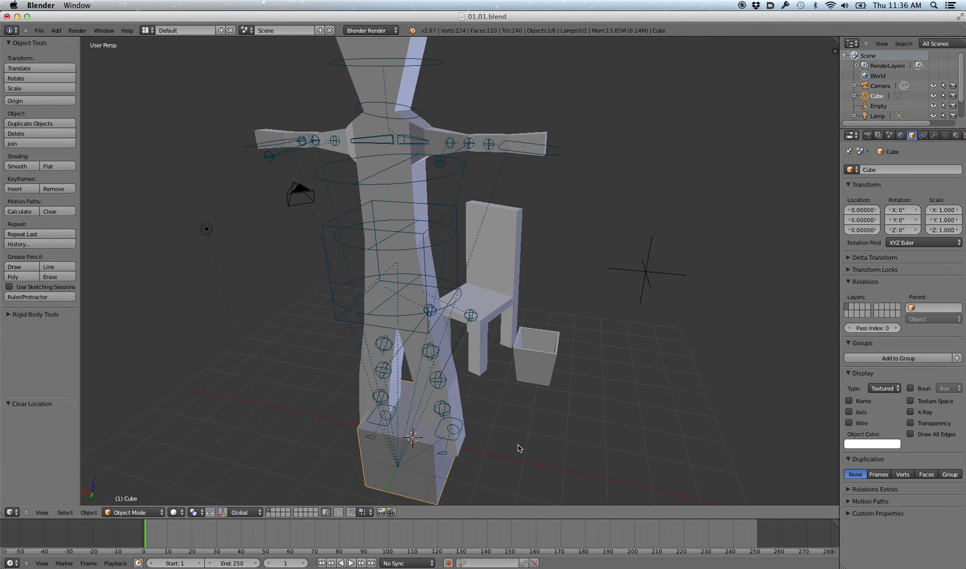
- Move the cube to about X -7.63, Y -5.56, Z 7.36 and put it in a new group
key("g")
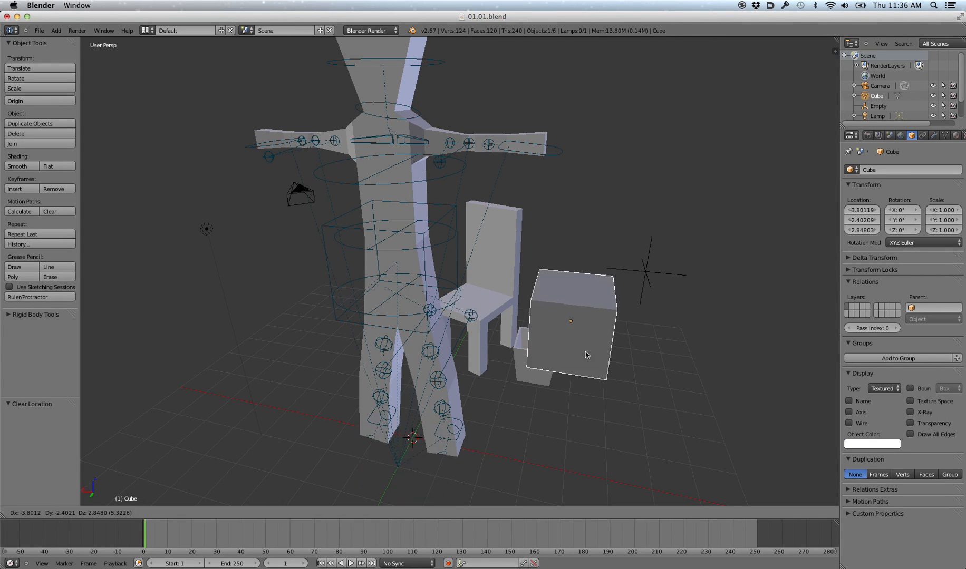
left_click(752, 168)
key("ctrl+g")
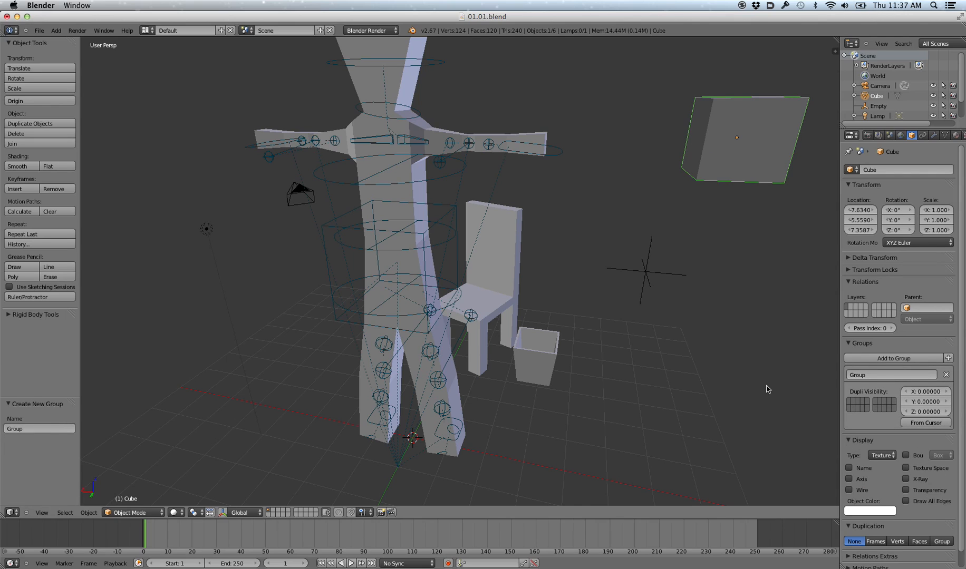
- Set the empty beside the chair to instance the group named Group
right_click(633, 290)
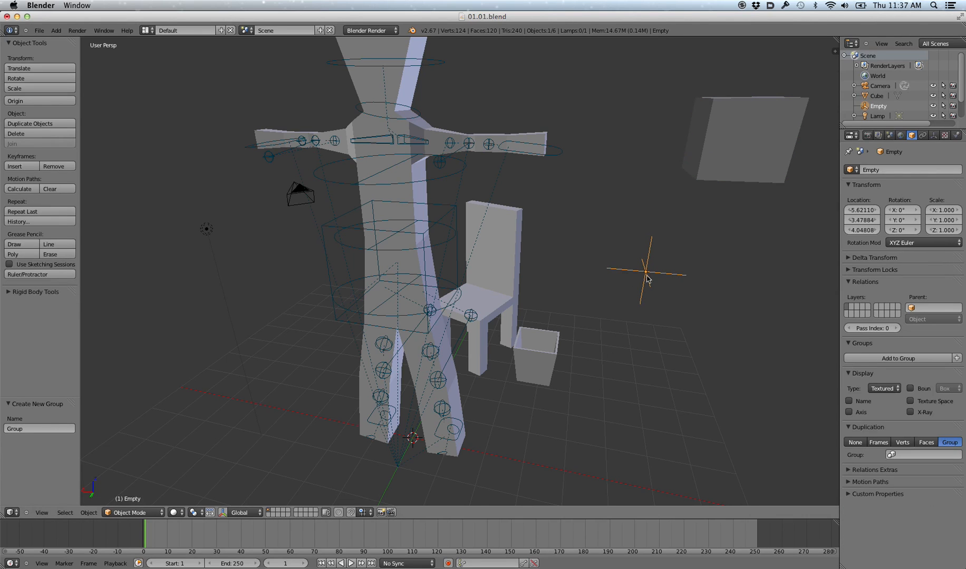
left_click(949, 443)
left_click(919, 455)
left_click(919, 470)
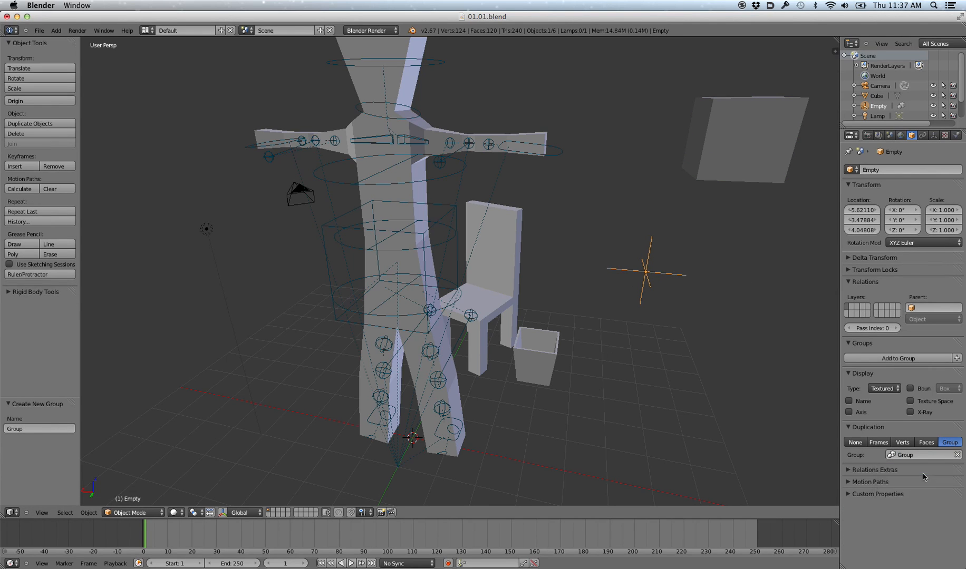
- Try moving and rotating the group-instancing empty
middle_click_drag(705, 345, 560, 416)
key("g")
left_click(538, 287)
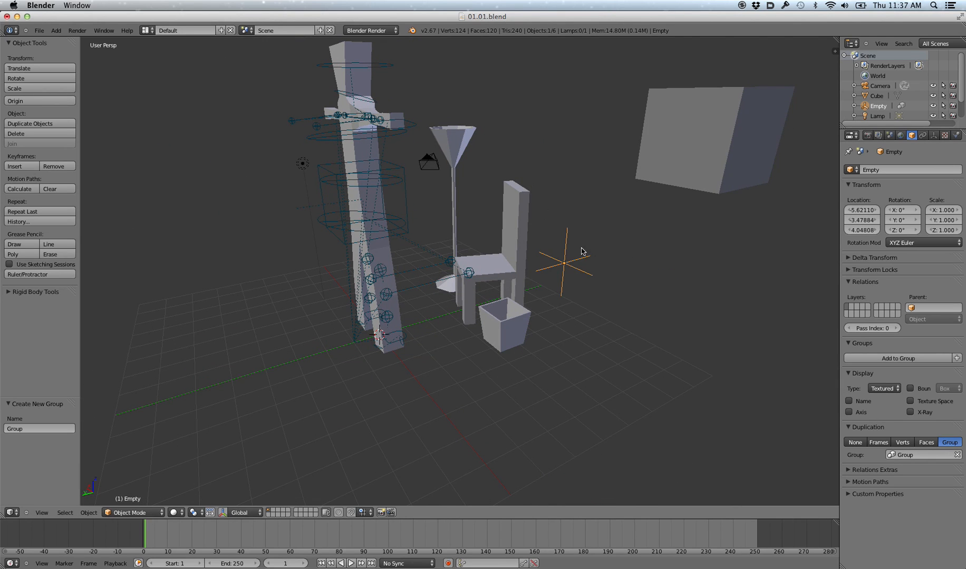
middle_click_drag(582, 252, 631, 261)
key("r")
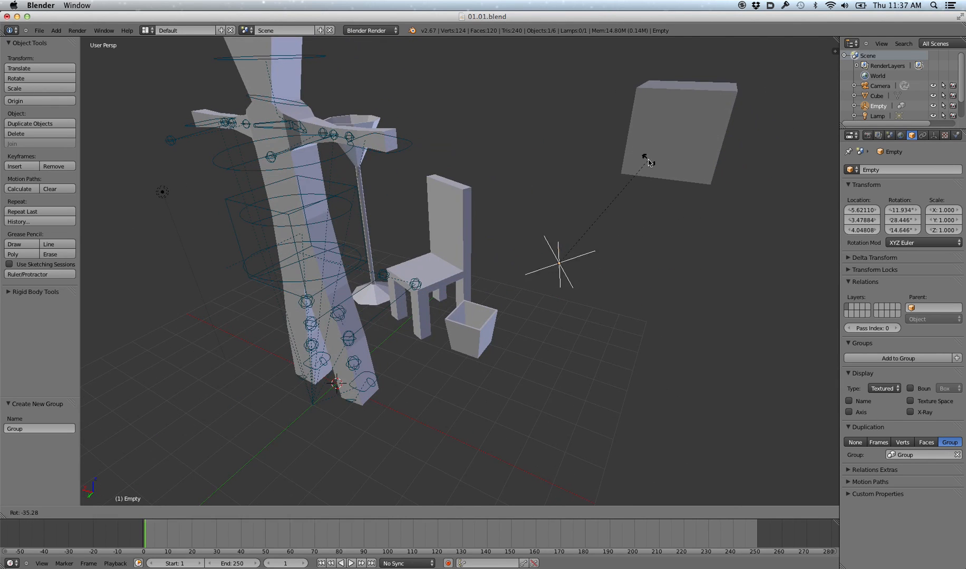
left_click(587, 133)
- Move the cube above the empty, and delete both the cube and the empty
right_click(718, 118)
key("g")
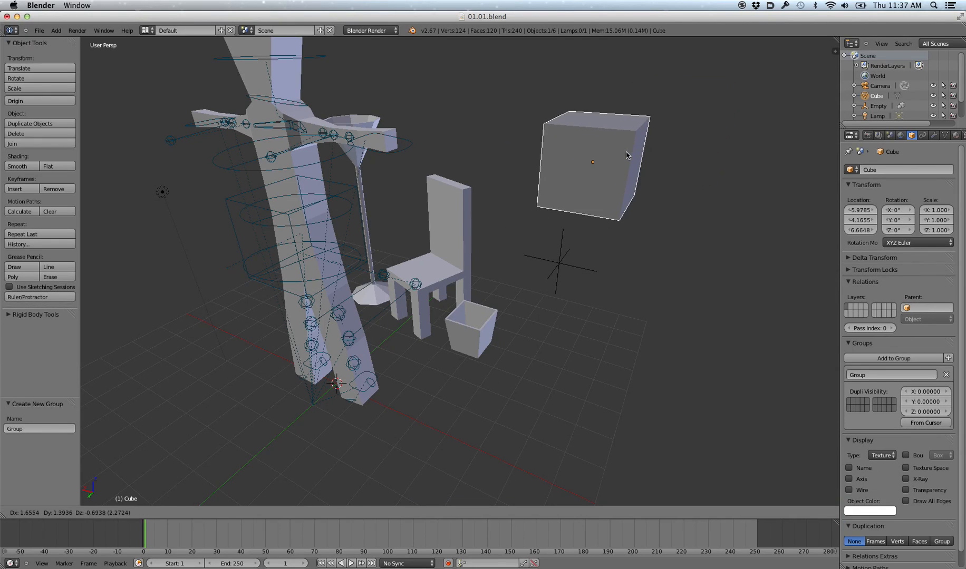
left_click(626, 155)
key("x")
left_click(619, 185)
right_click(570, 263)
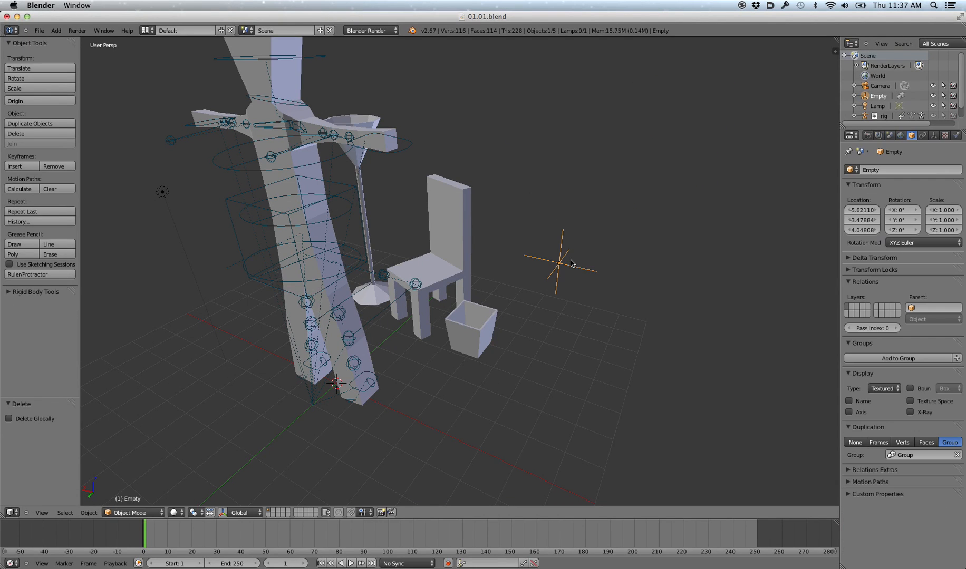
key("x")
left_click(648, 330)
- Select the linked char1 rig and make a proxy of it
middle_click_drag(418, 193, 487, 262)
right_click(560, 249)
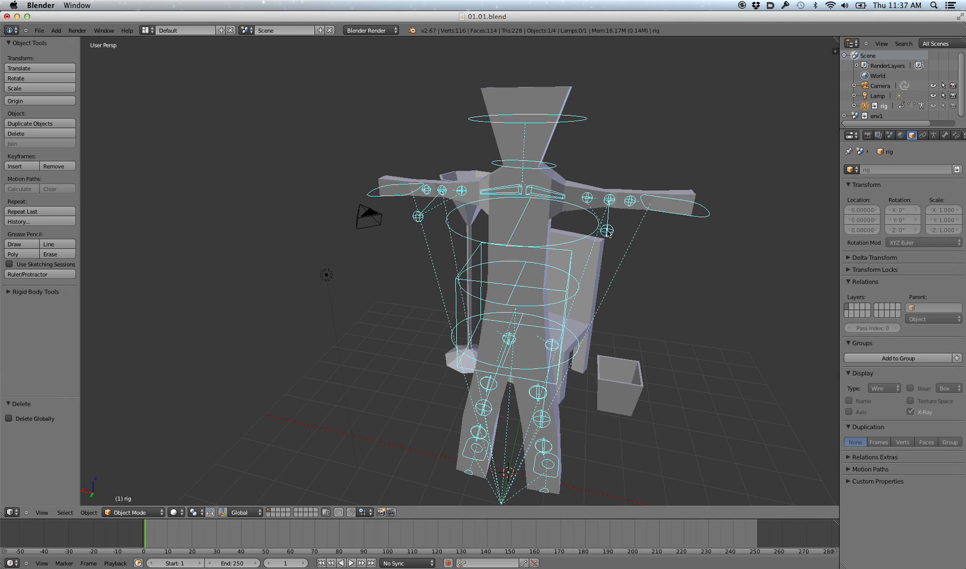
right_click(683, 218)
right_click(702, 210)
middle_click_drag(612, 306, 545, 294)
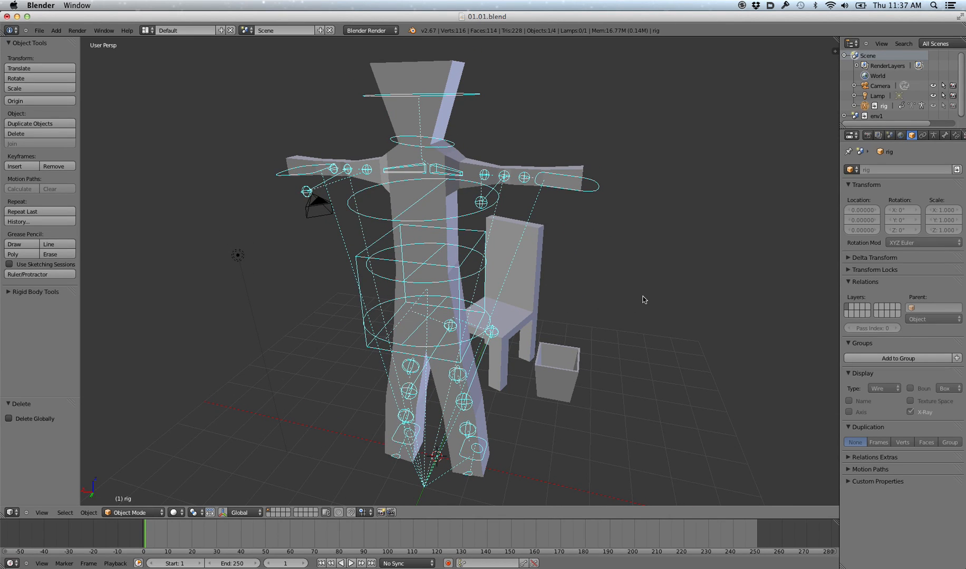
left_click(90, 513)
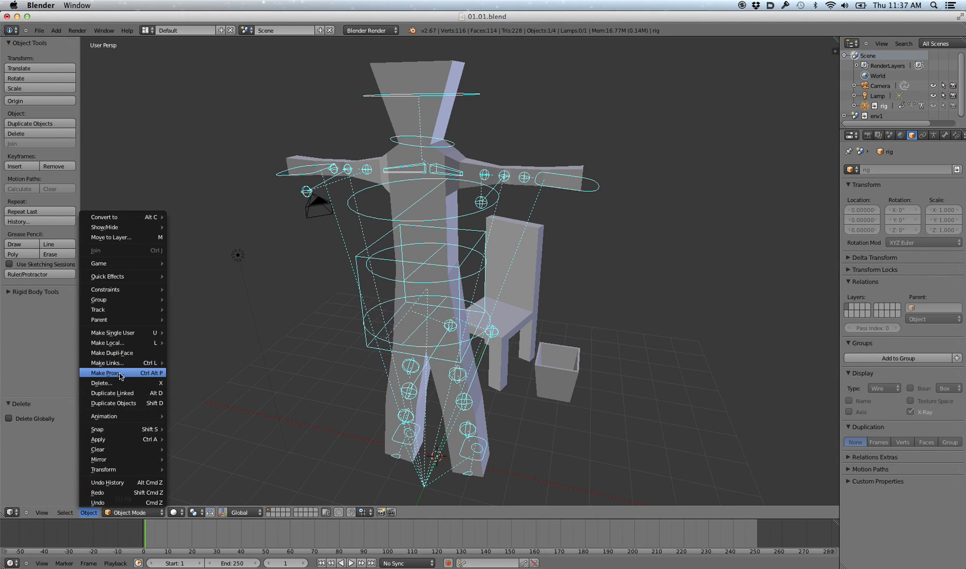
left_click(101, 383)
key("ctrl+alt+p")
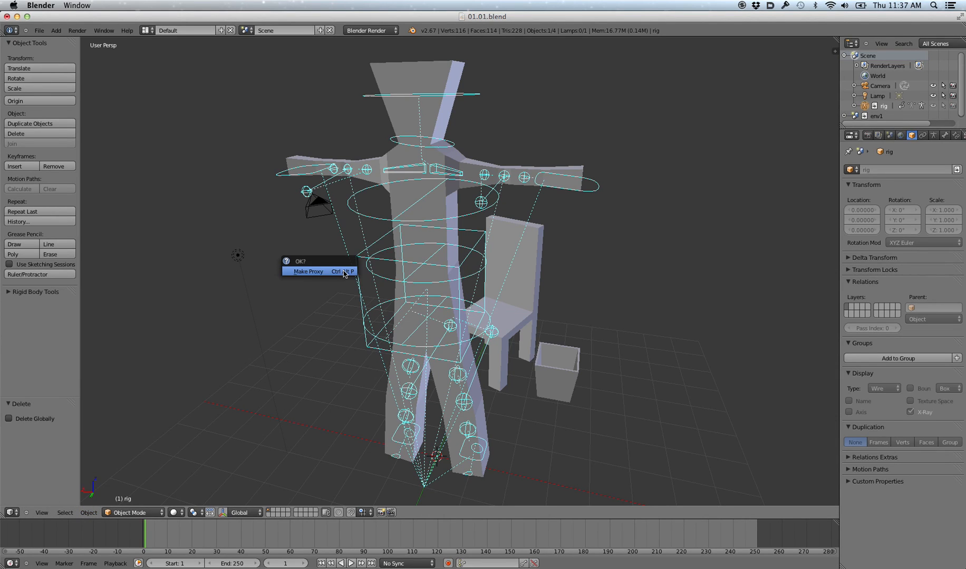
left_click(343, 272)
- Put the rig proxy in Pose Mode and set FK/IK to 1.000 for the right hand IK control
middle_click_drag(576, 175, 574, 200)
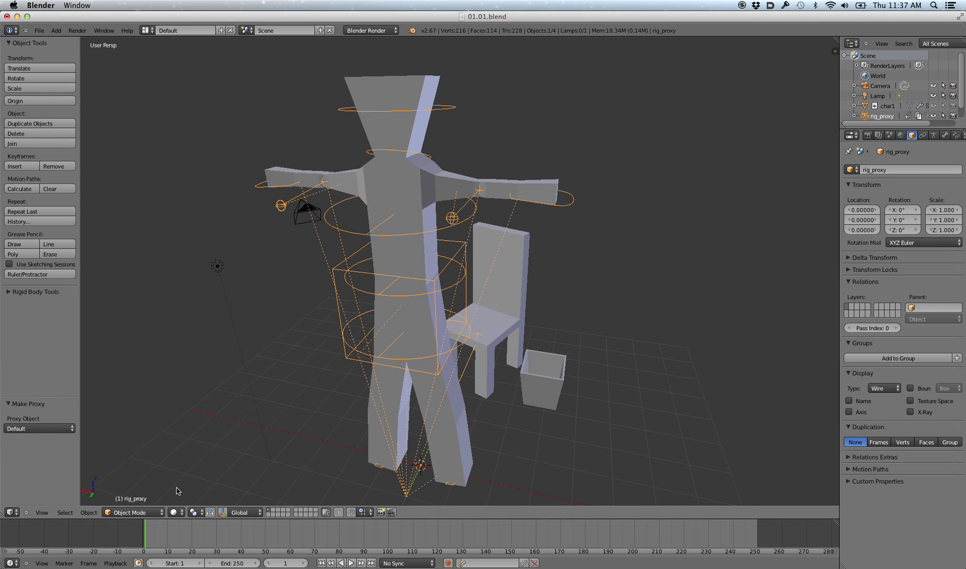
left_click(132, 512)
left_click(151, 491)
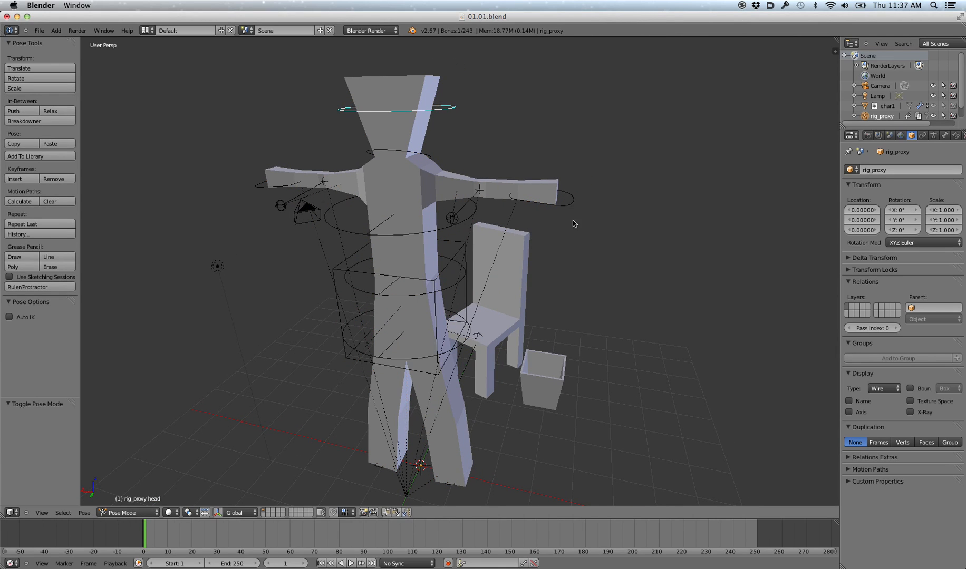
right_click(573, 199)
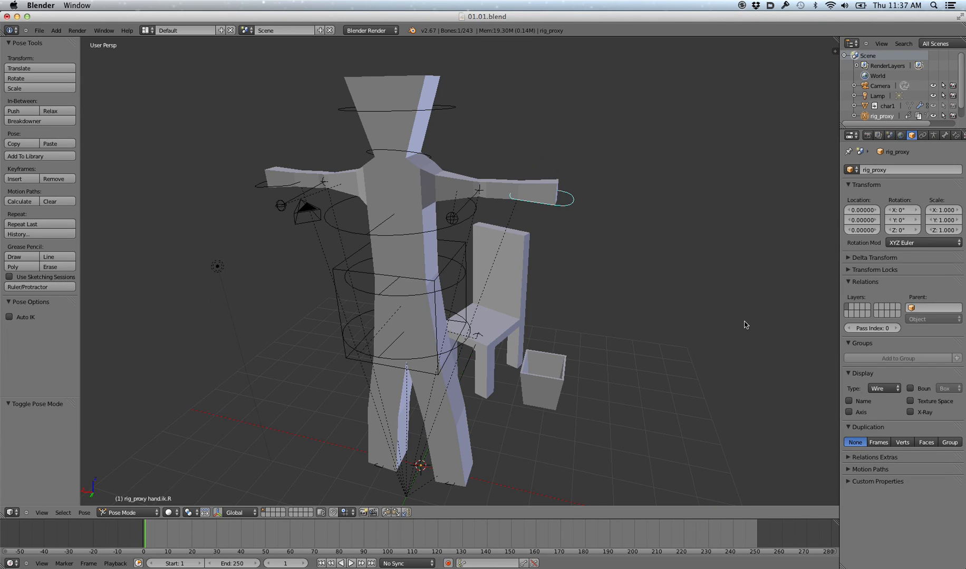
key("n")
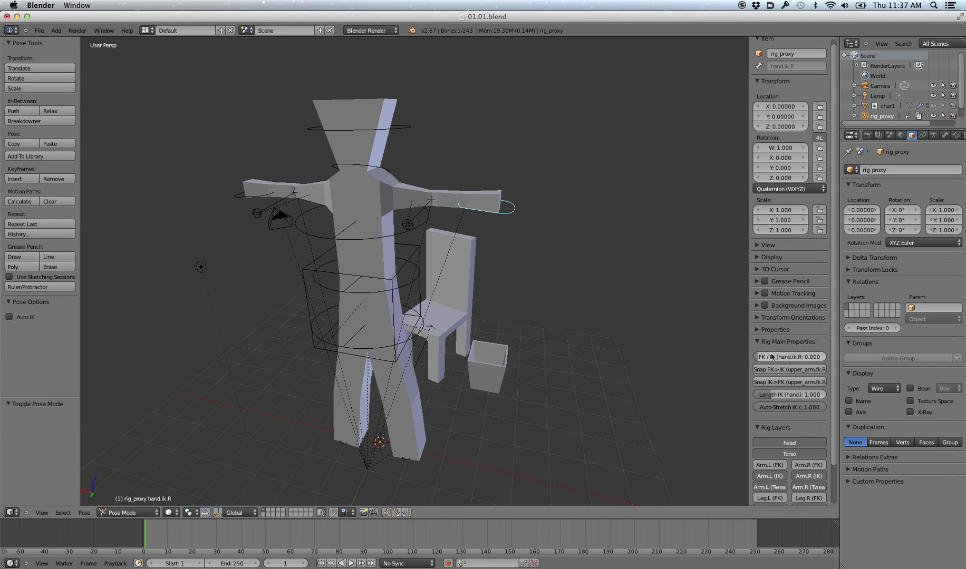
key("g")
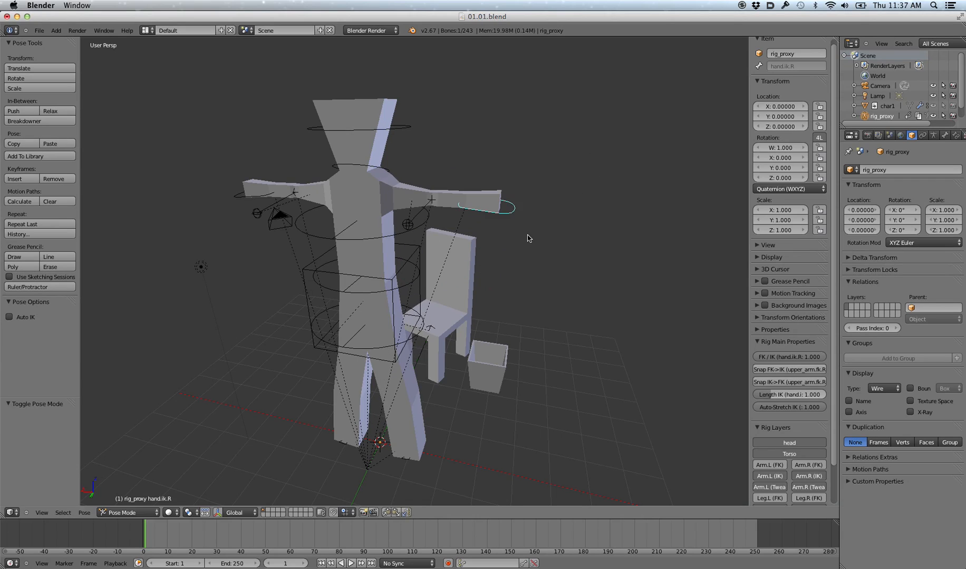
key("Escape")
- Scale the whole rig proxy to about 0.645 in Object Mode, clear its scale and return to Pose Mode
middle_click_drag(564, 230, 461, 189)
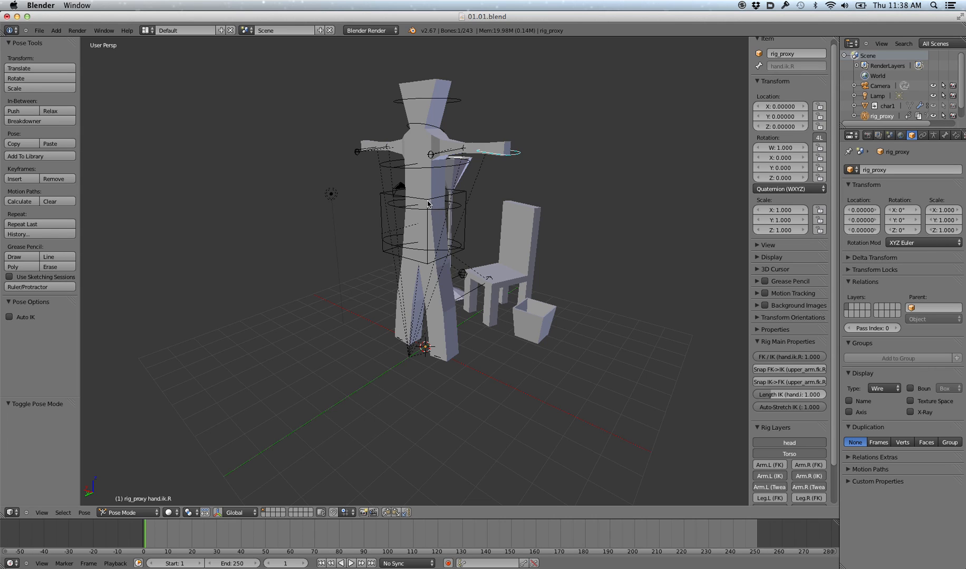
key("ctrl+Tab")
key("s")
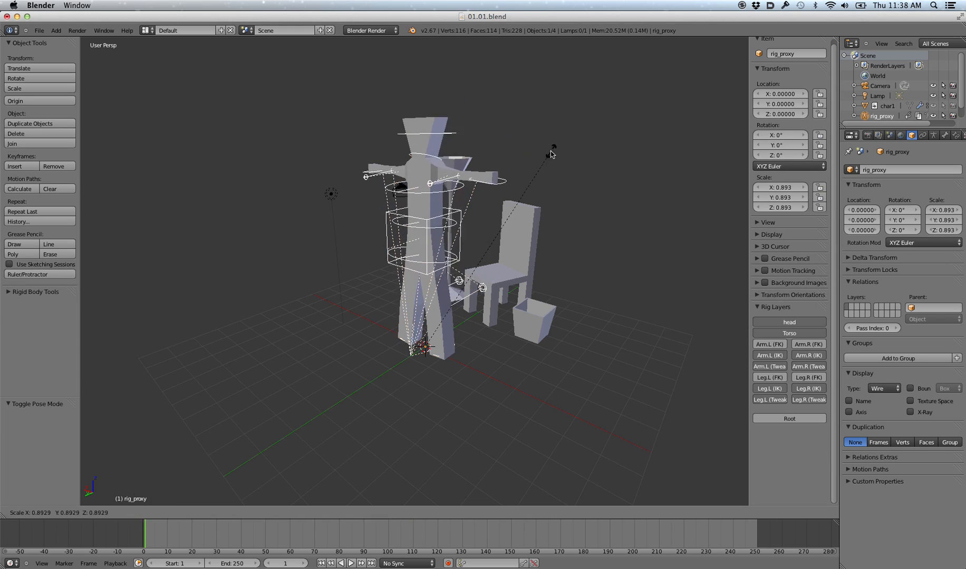
left_click(496, 198)
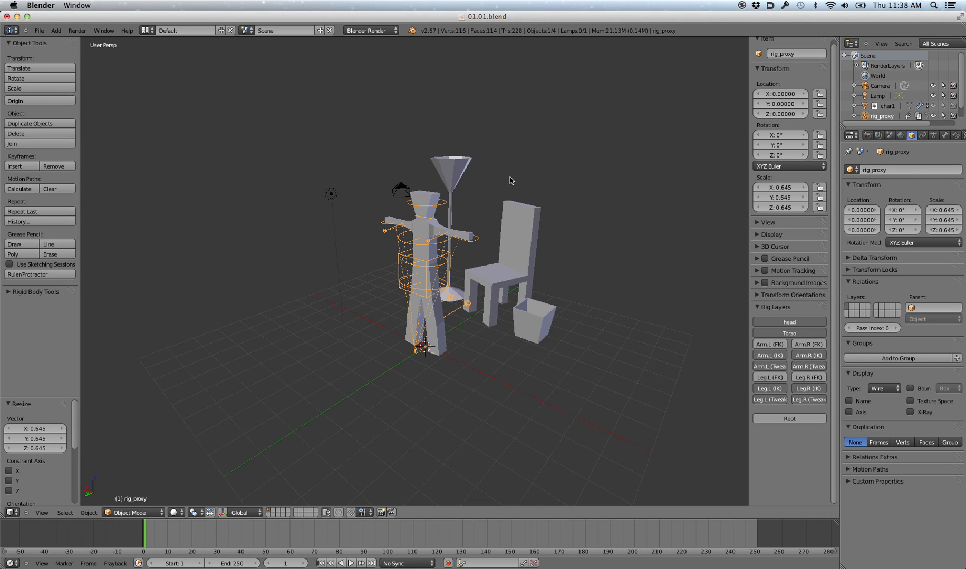
key("alt+s")
middle_click_drag(512, 177, 495, 193)
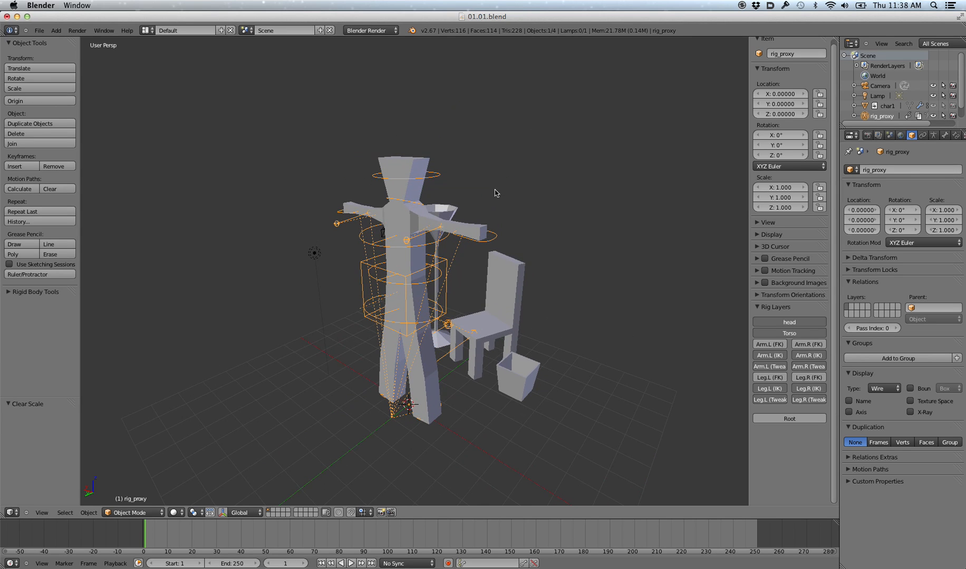
scroll(491, 218, "up", 3)
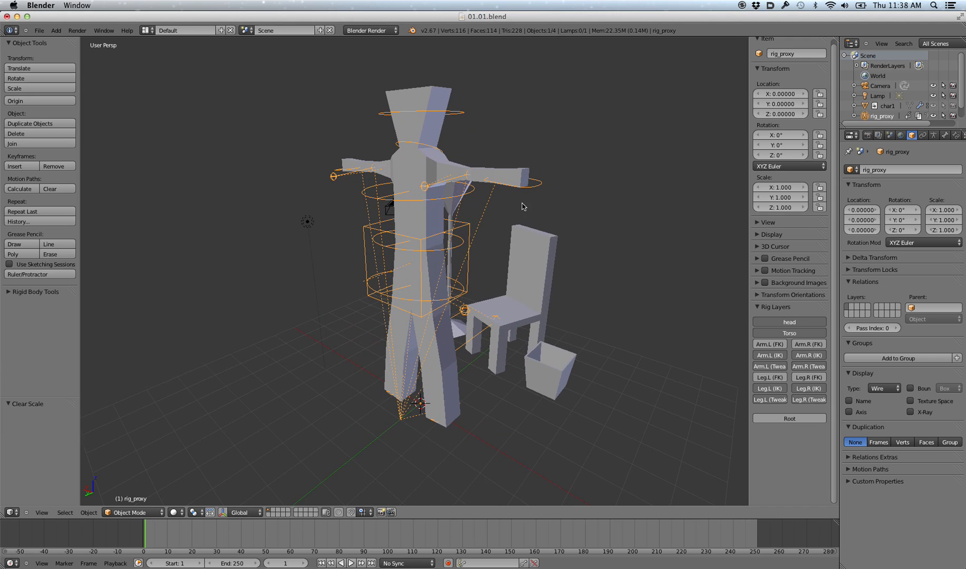
key("ctrl+Tab")
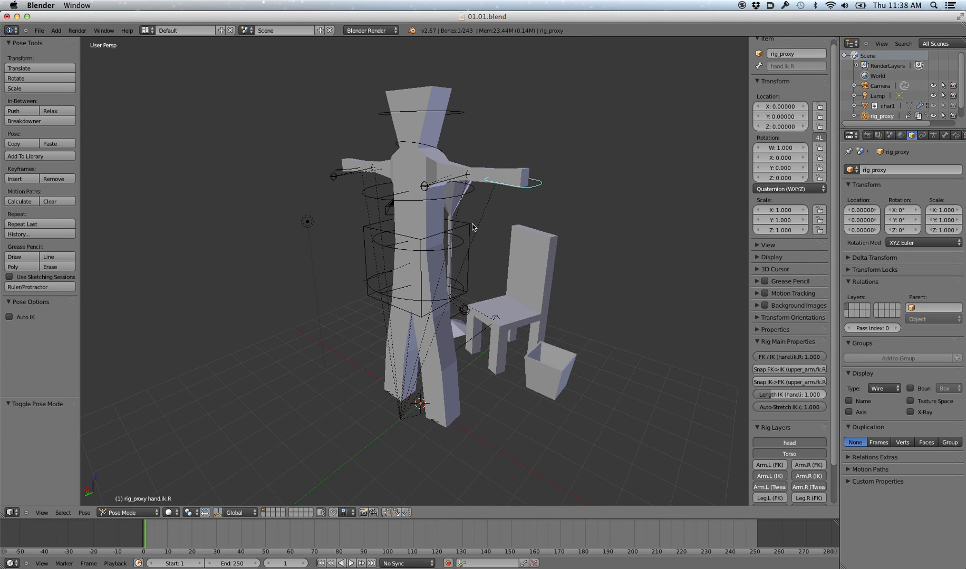
- Turn off Relationship Lines in the viewport display settings to hide the rig's dashed lines
middle_click_drag(527, 360, 470, 394)
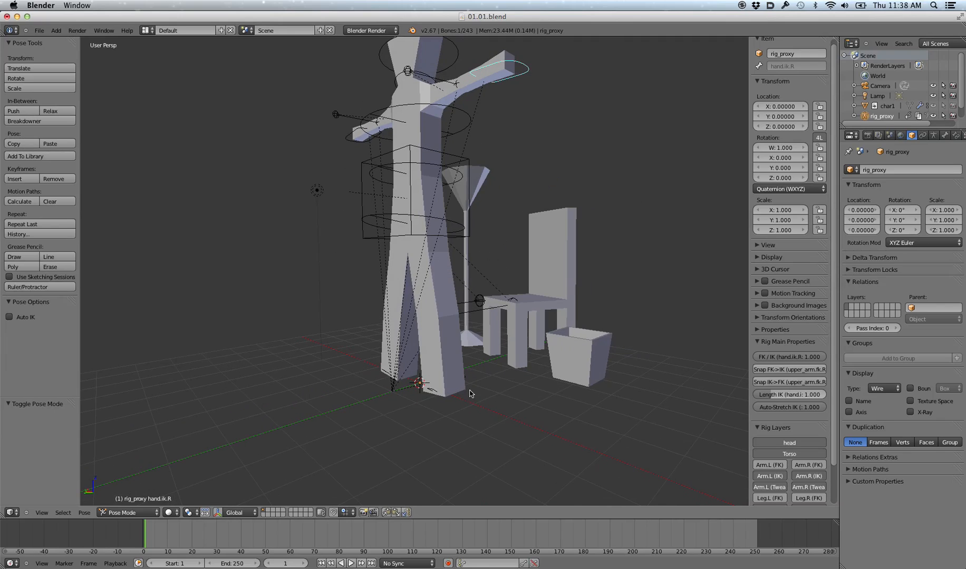
left_click(774, 329)
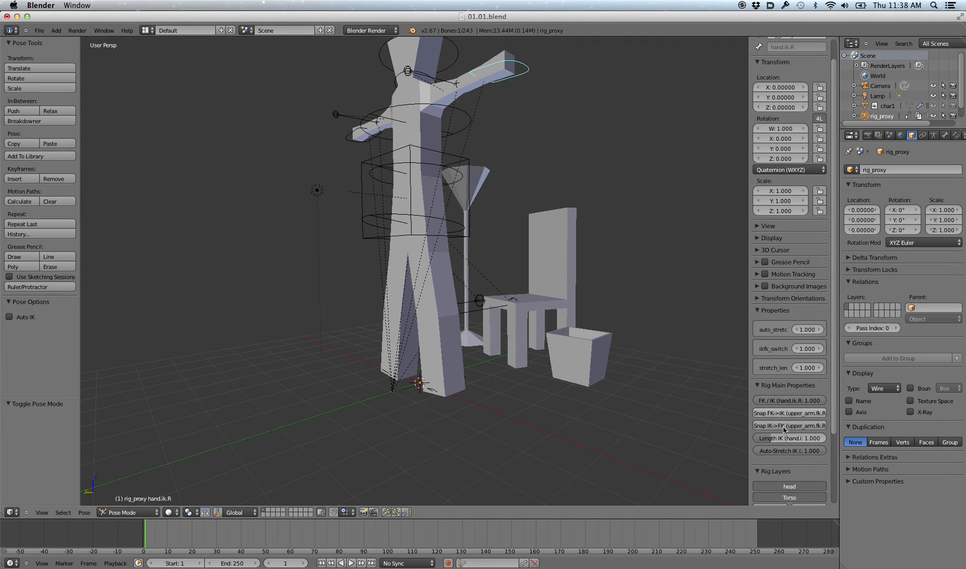
left_click(774, 243)
left_click(774, 243)
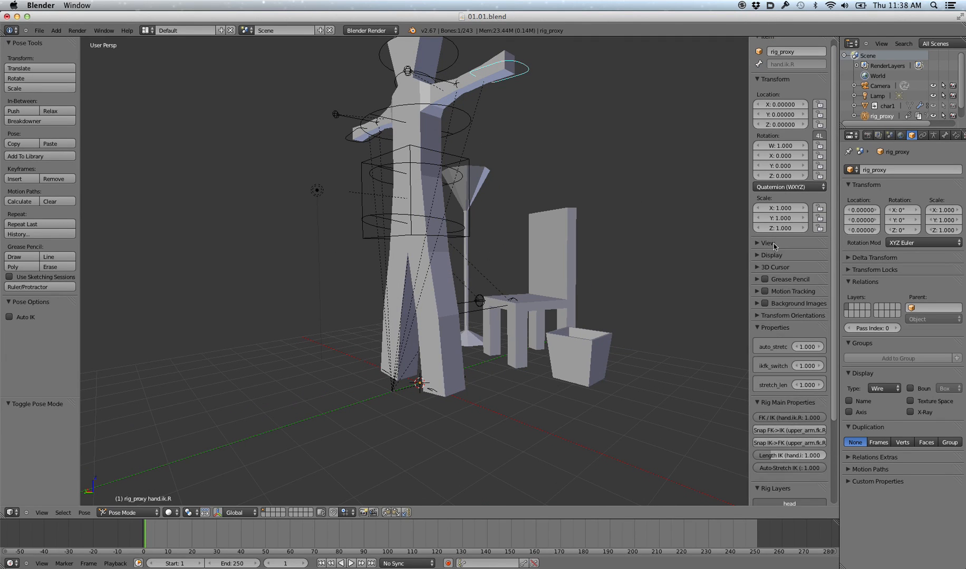
left_click(772, 255)
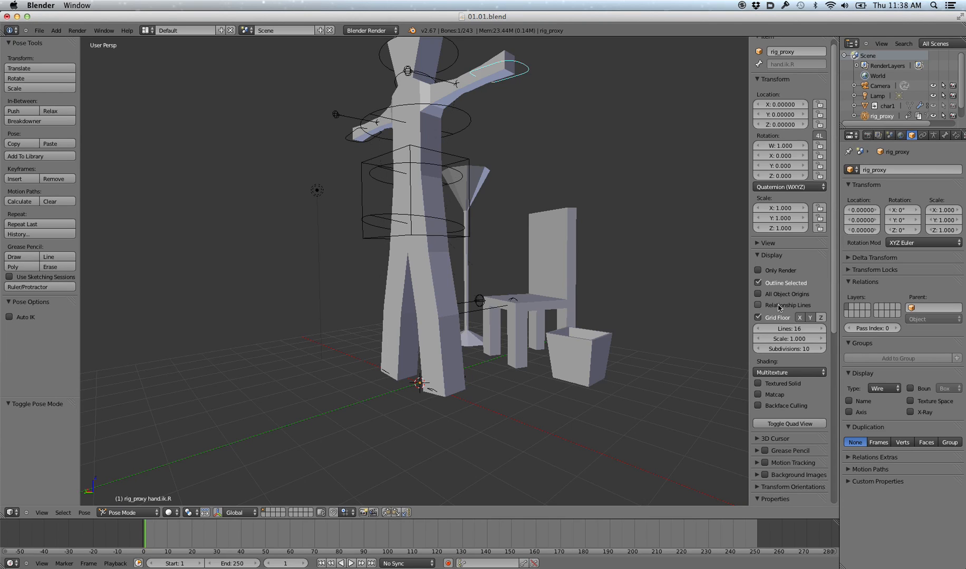
- Try moving the rig proxy's torso control and inspect the character from other sides
middle_click_drag(358, 194, 443, 201)
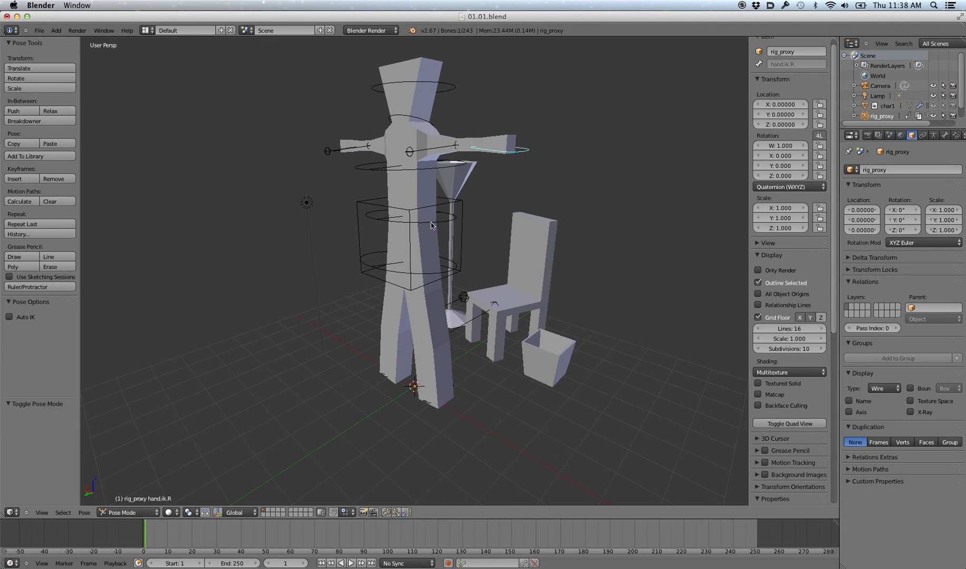
key("g")
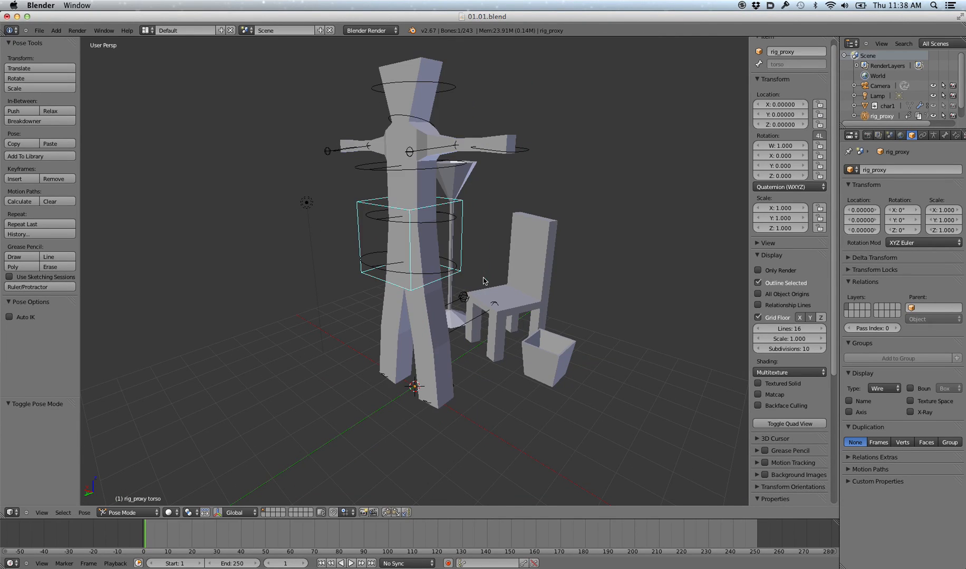
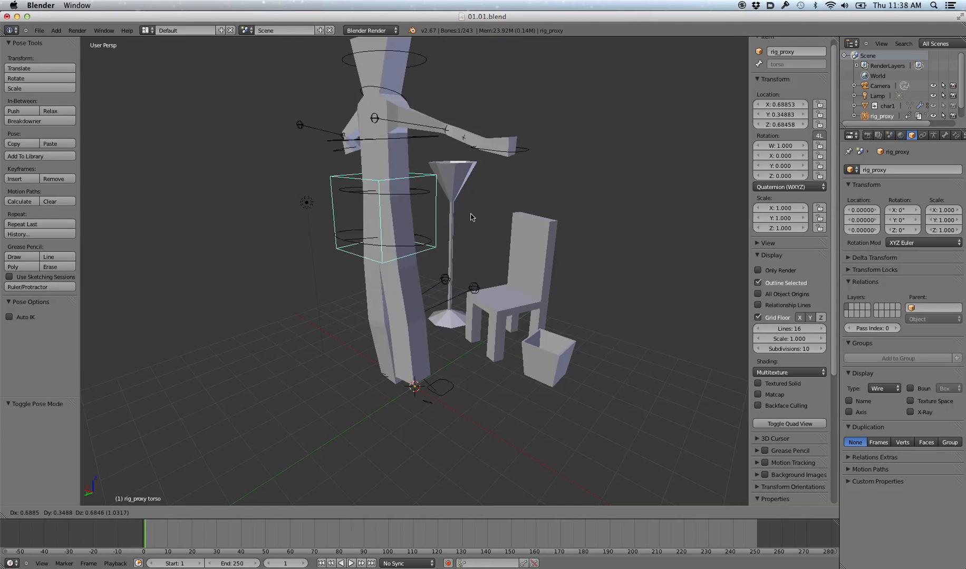
right_click(526, 279)
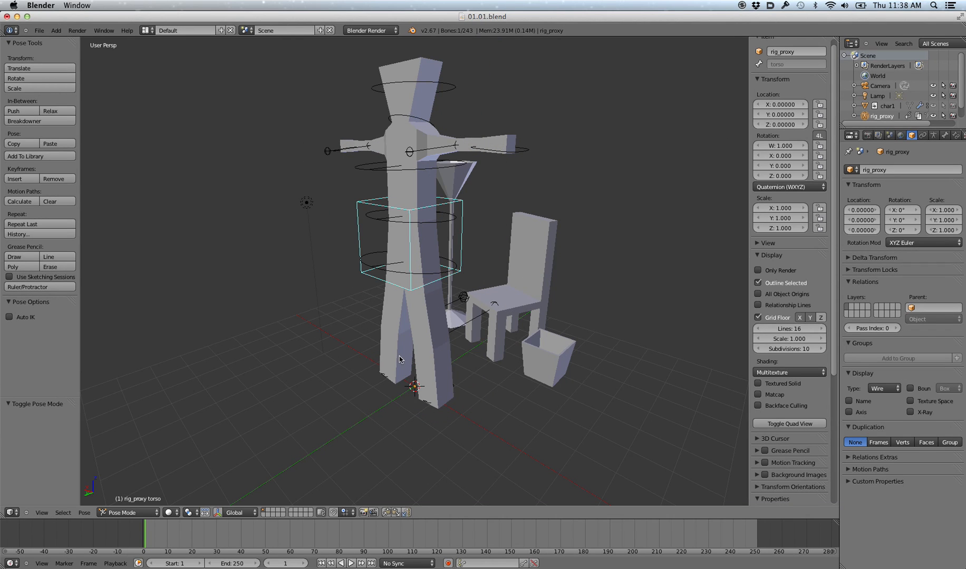
middle_click_drag(509, 343, 501, 313, "shift")
middle_click_drag(501, 314, 460, 286)
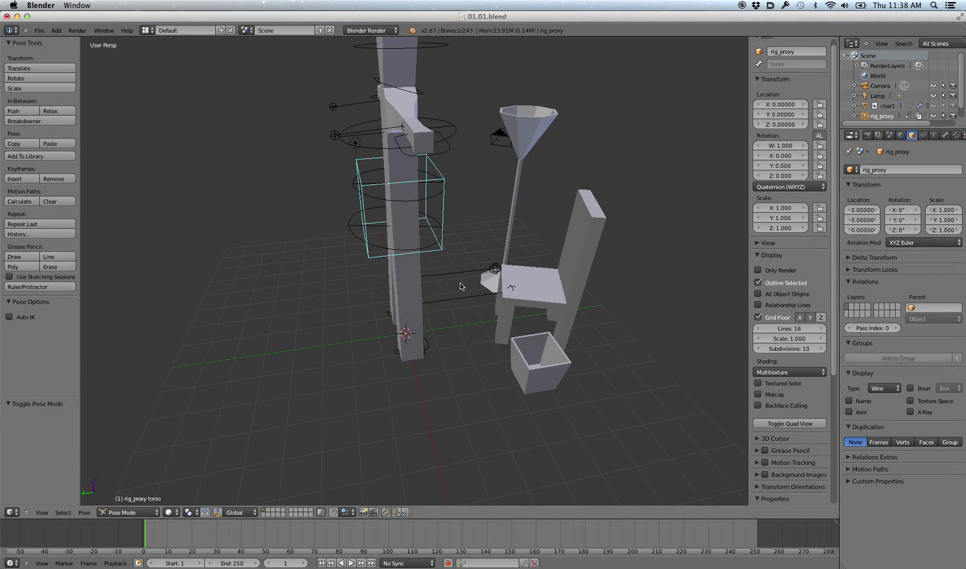
middle_click_drag(422, 257, 608, 255)
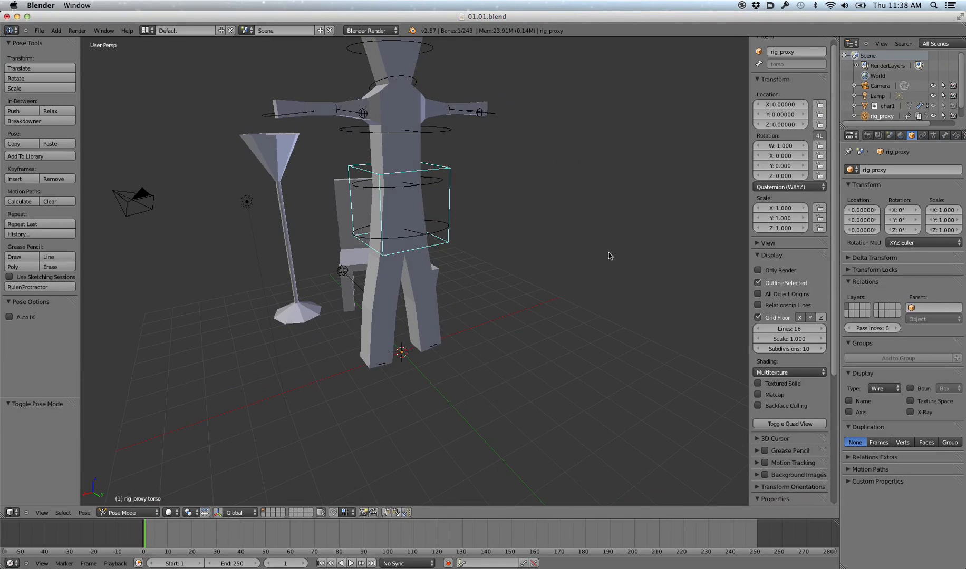
- Try rotating the whole rig proxy about the global Z axis in Object Mode and go back to Pose Mode
right_click(400, 342)
middle_click_drag(399, 343, 481, 337)
right_click(445, 231)
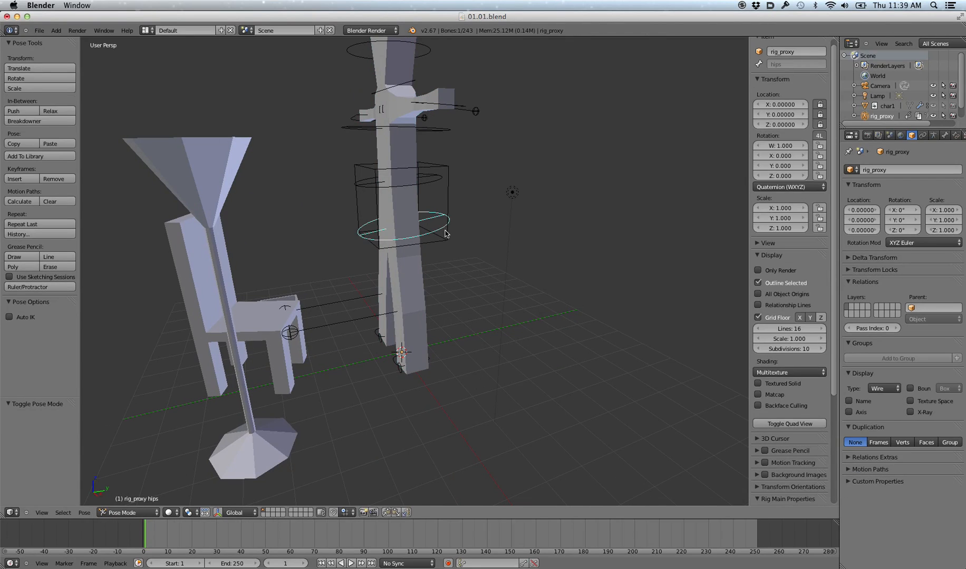
key("ctrl+Tab")
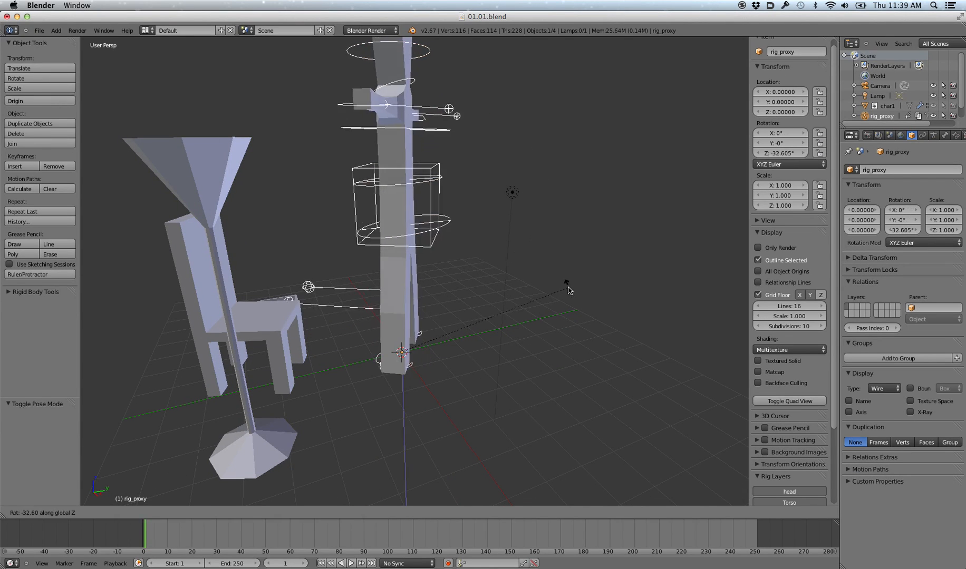
key("ctrl+Tab")
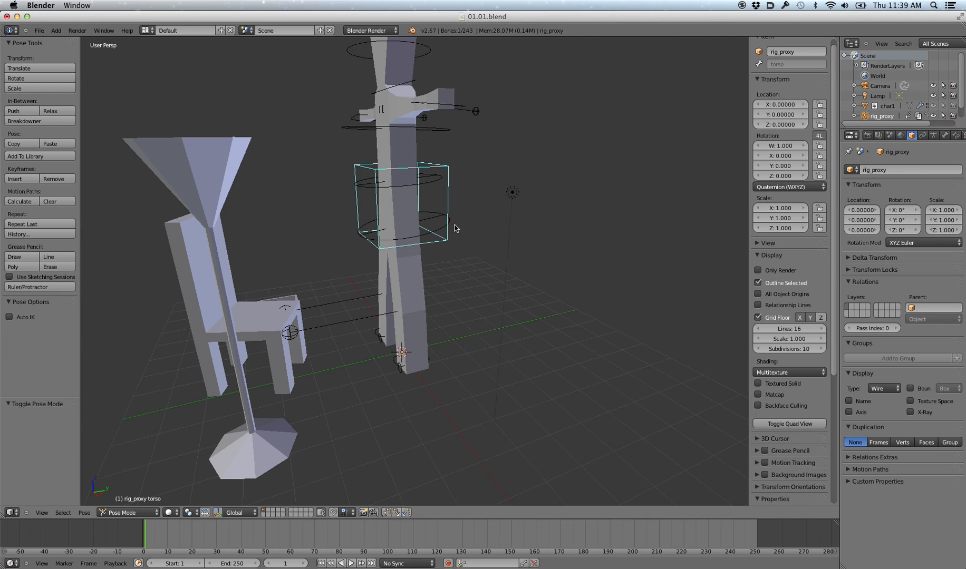
- Rotate the rig proxy's root control about -209° around the global Z axis in Pose Mode
mouse_move(454, 228)
middle_mouse_down()
mouse_move(454, 244)
mouse_move(387, 232)
mouse_move(409, 230)
middle_mouse_up()
key("z")
scroll(813, 375, "down", 8)
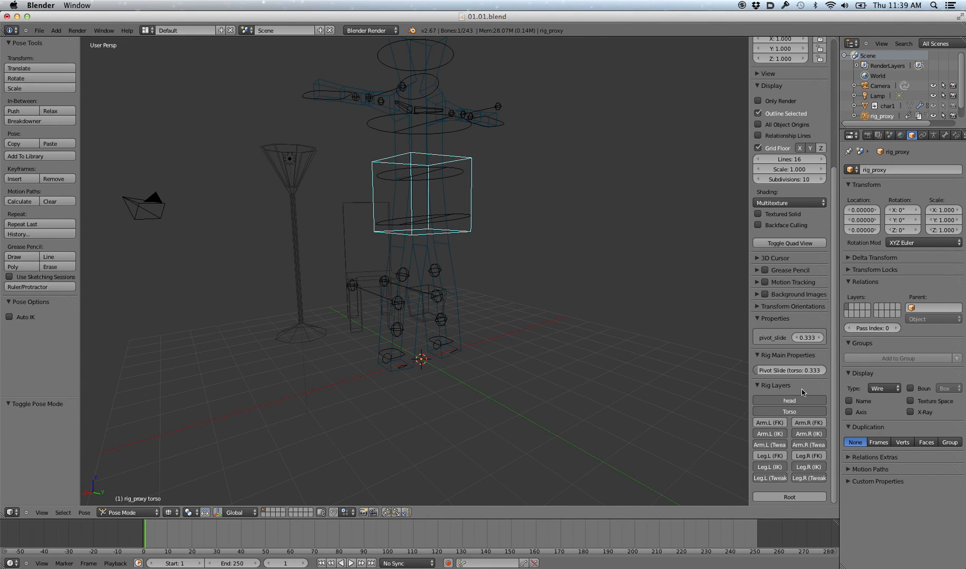
key("z")
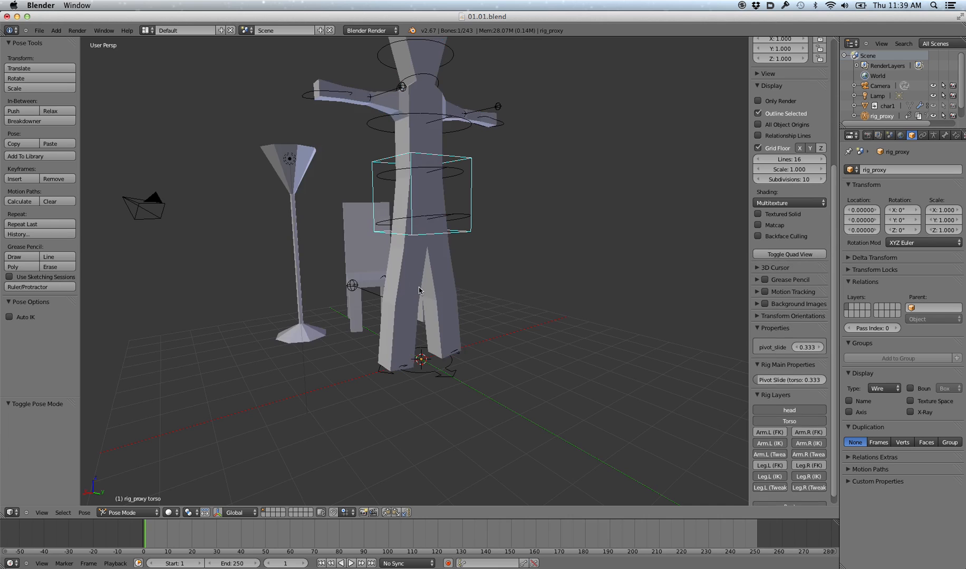
right_click(441, 371)
key("r")
key("z")
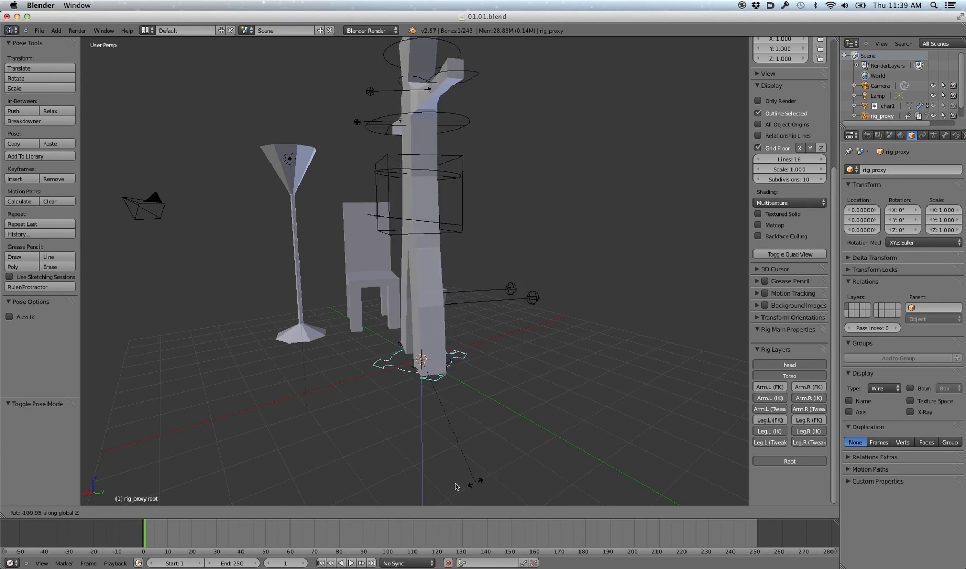
left_click(440, 371)
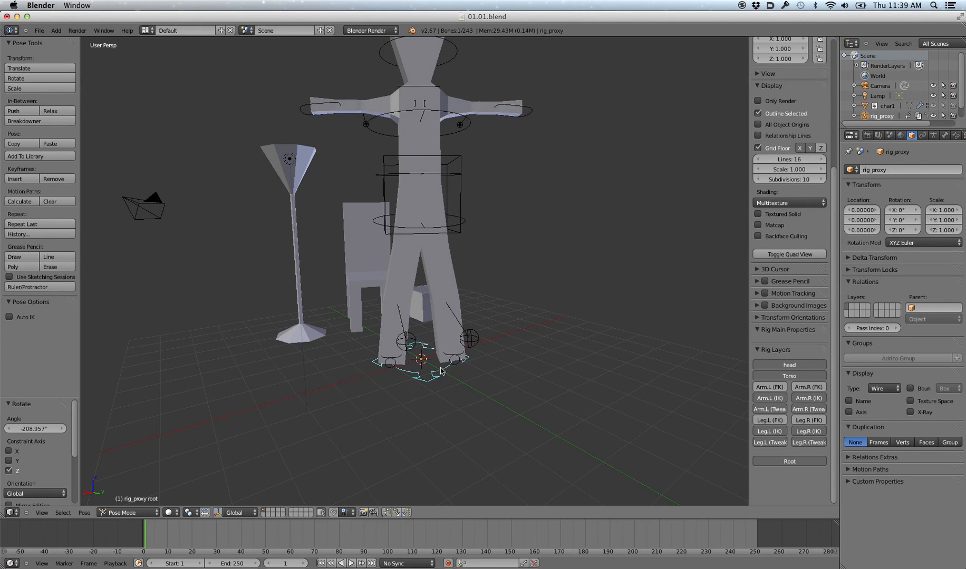
- Scale the root control to about 0.598 and move it along the ground plane to the front of the chair
key("s")
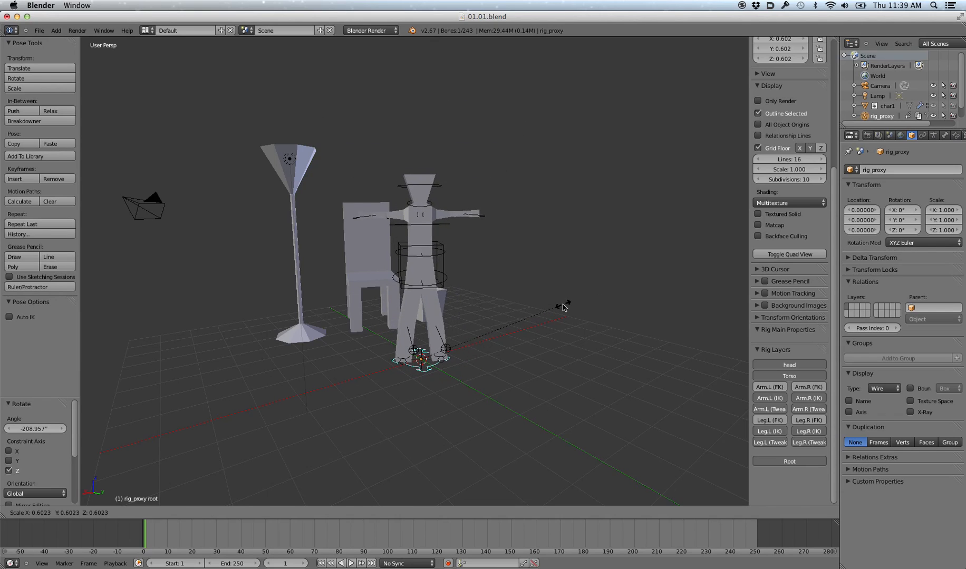
left_click(561, 307)
middle_click_drag(469, 280, 498, 259)
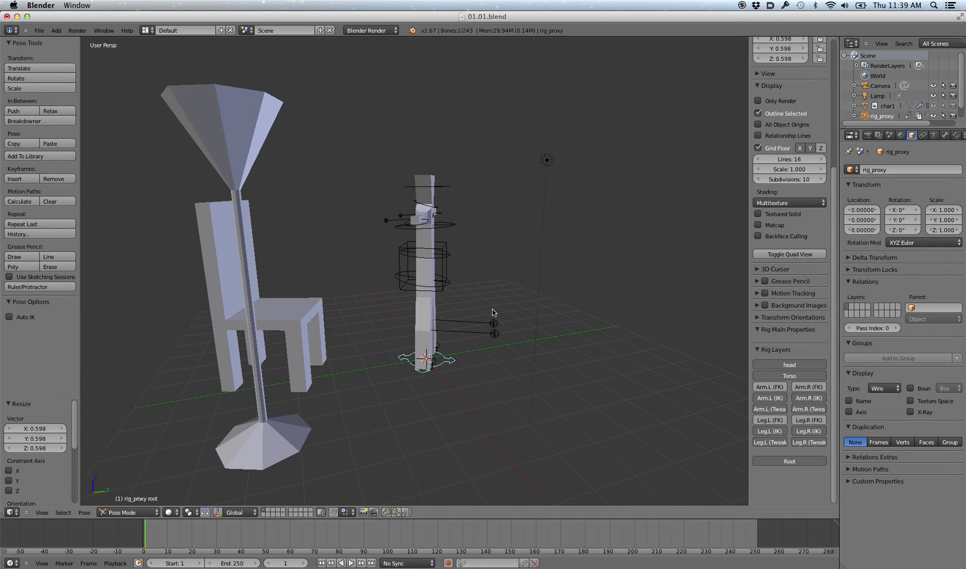
key("g")
key("shift+z")
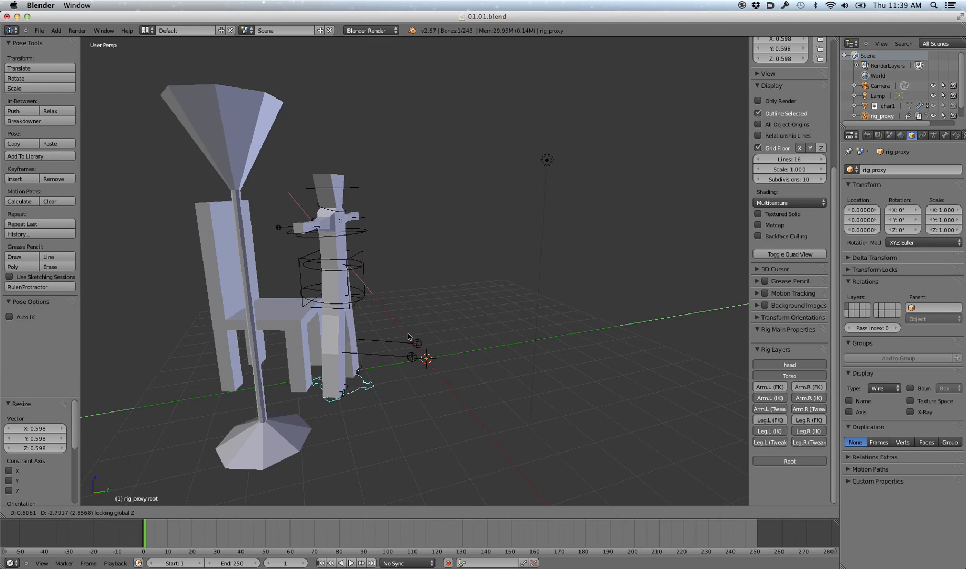
left_click(381, 328)
- Move the torso control back over the chair seat by about X -0.847, Y -1.415, Z 0.042
middle_click_drag(381, 328, 474, 274)
right_click(364, 282)
scroll(434, 272, "up", 2)
key("g")
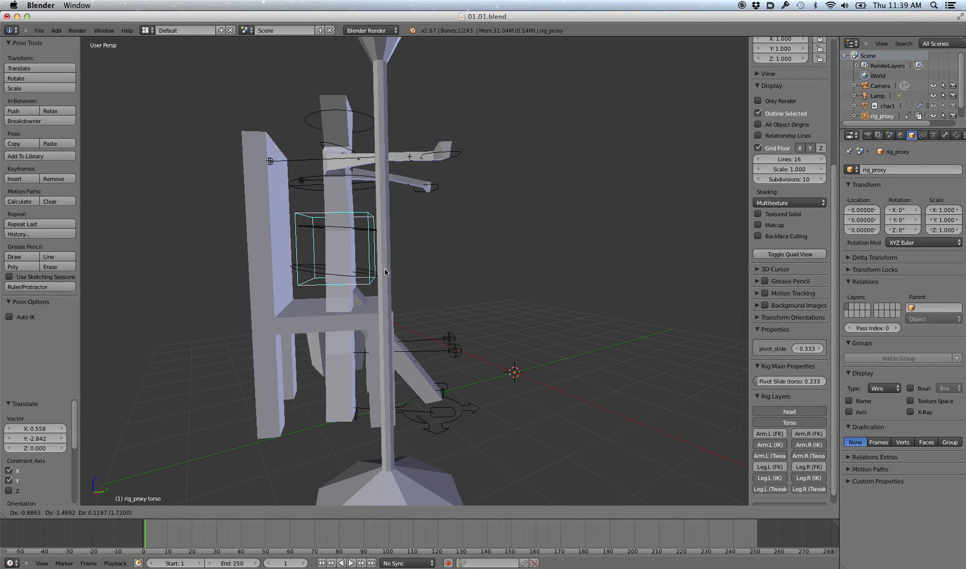
left_click(388, 273)
- Rotate the hips control and tilt the torso control to lean the character into a seated posture
right_click(357, 268)
key("r")
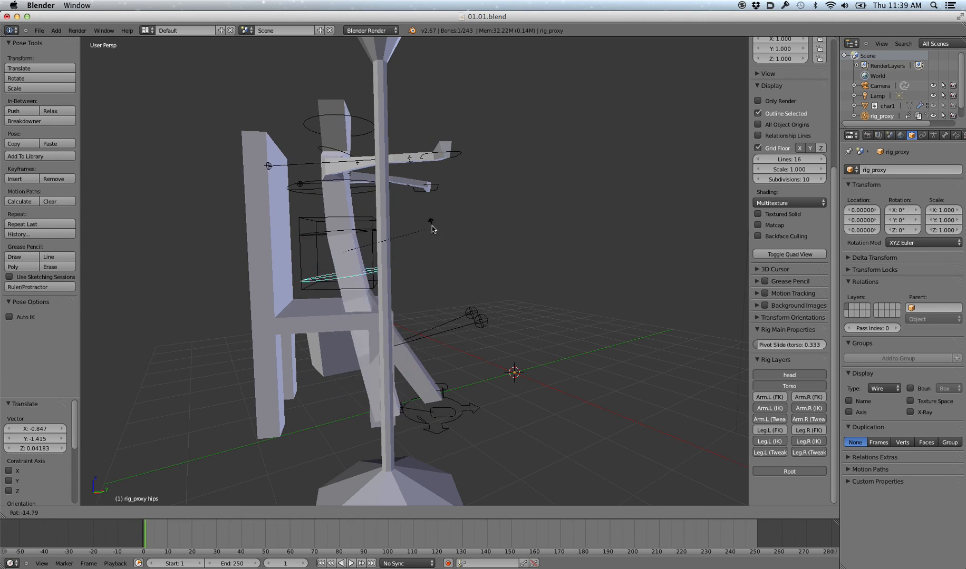
left_click(405, 214)
right_click(358, 219)
key("r")
left_click(426, 217)
- Rotate the right hand's IK control about -99.9° and move it slightly out beside the body
middle_click_drag(453, 160, 420, 188)
right_click(317, 263)
middle_click_drag(317, 263, 425, 280)
key("r")
right_click(318, 117)
key("g")
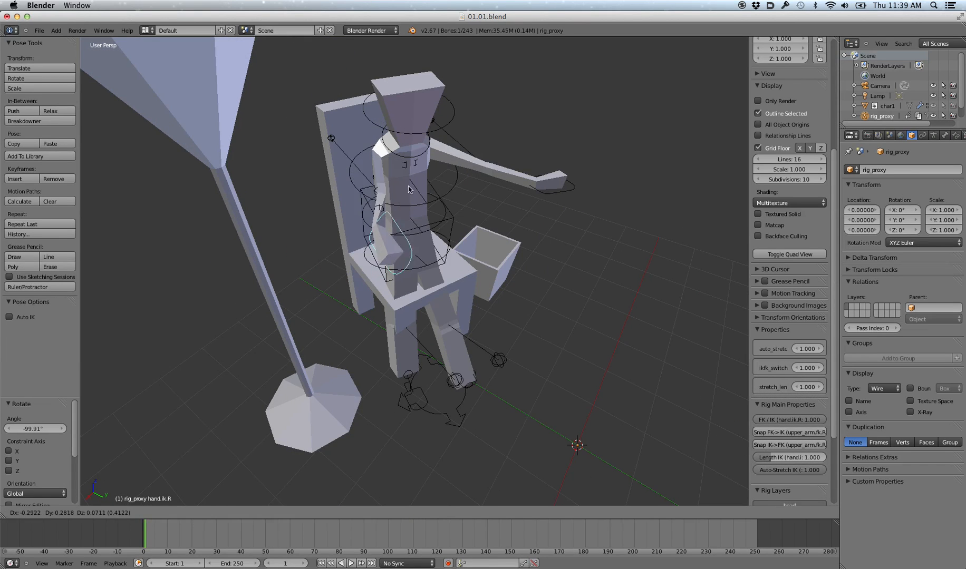
left_click(372, 193)
- Rotate the left hand's IK control about 81.9° and move it in toward the body
right_click(363, 192)
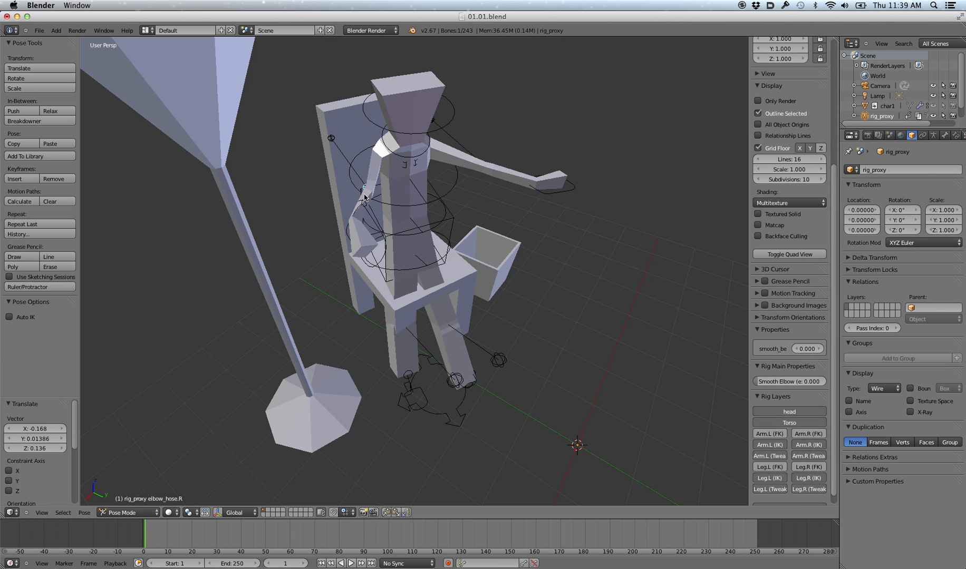
middle_click_drag(361, 195, 338, 146)
right_click(592, 183)
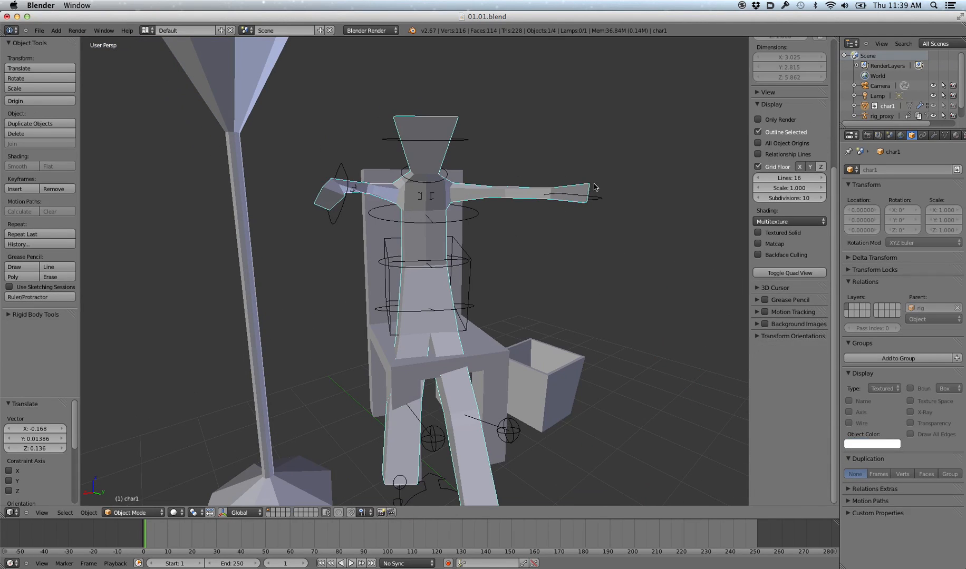
right_click(599, 205)
middle_click_drag(599, 204, 539, 263)
key("r")
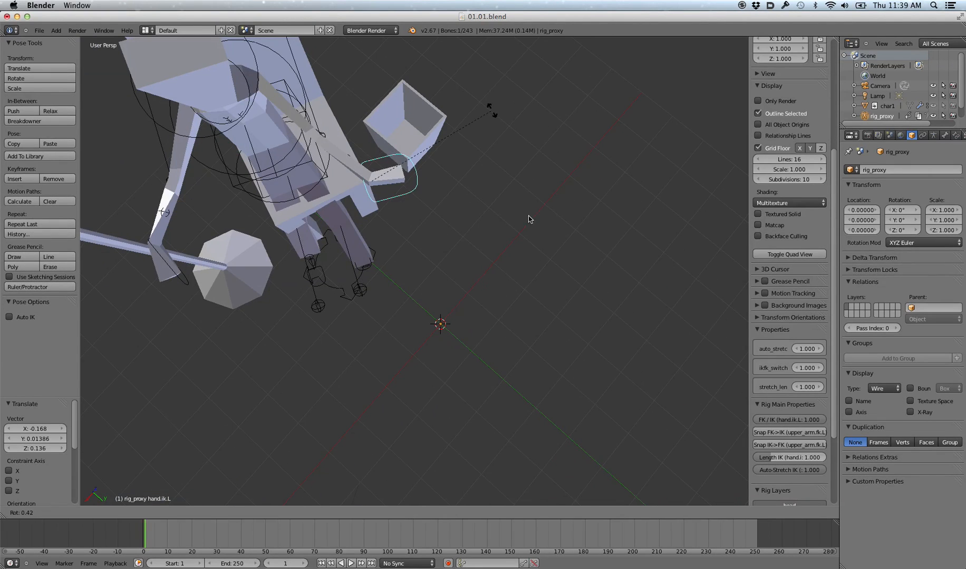
left_click(469, 319)
key("g")
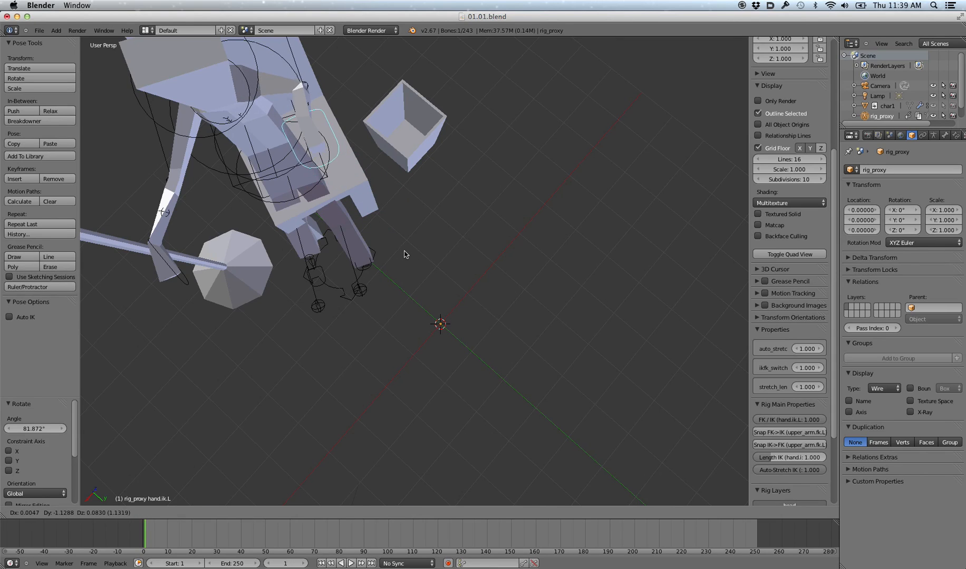
left_click(404, 257)
- Move the left elbow's IK target down by about 1.25 on Z
middle_click_drag(403, 257, 393, 179)
right_click(340, 170)
middle_click_drag(373, 220, 397, 185)
key("g")
left_click(457, 267)
- Raise the left foot's IK control about 1.08 on Z to bend the left knee in front of the seat
middle_click_drag(447, 267, 382, 299)
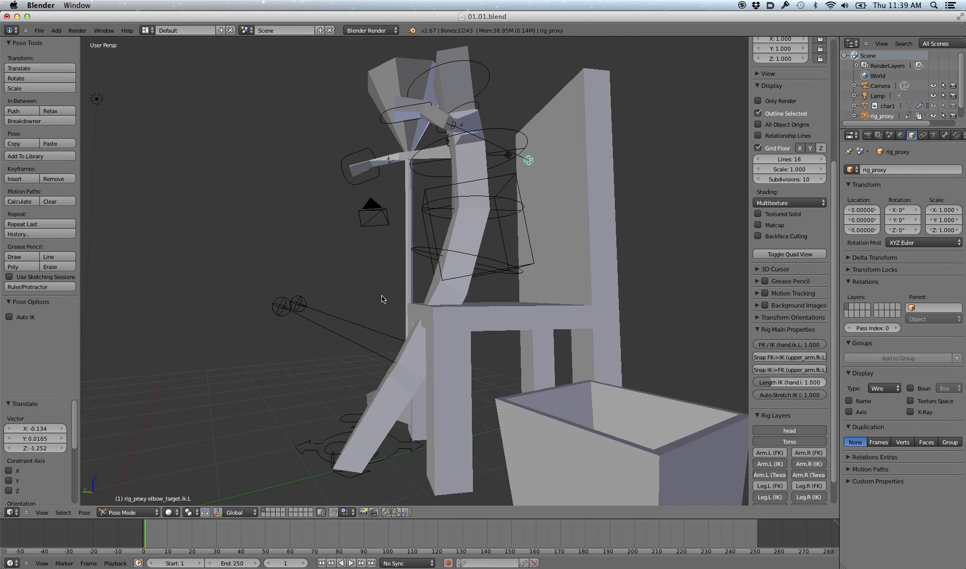
right_click(349, 478)
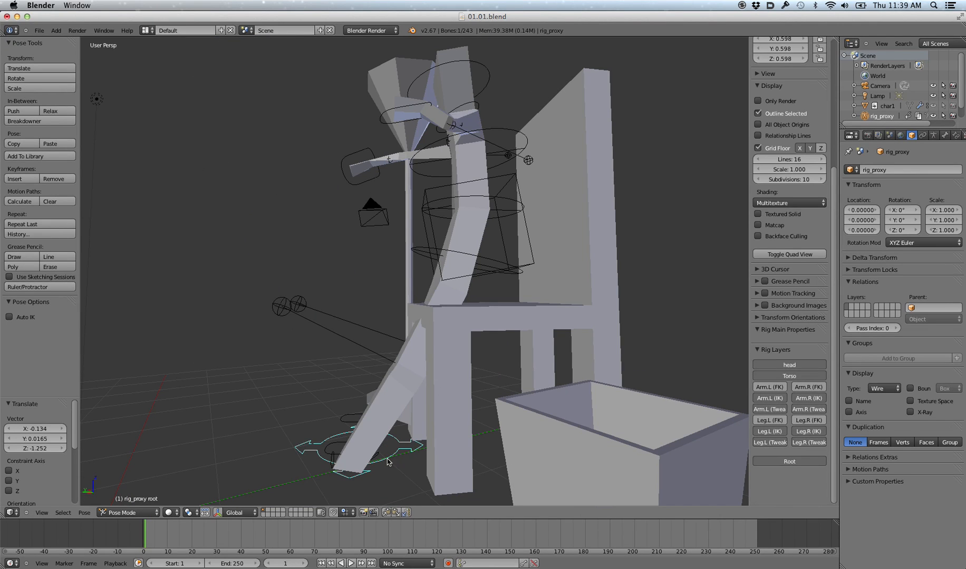
key("z")
left_click(351, 457)
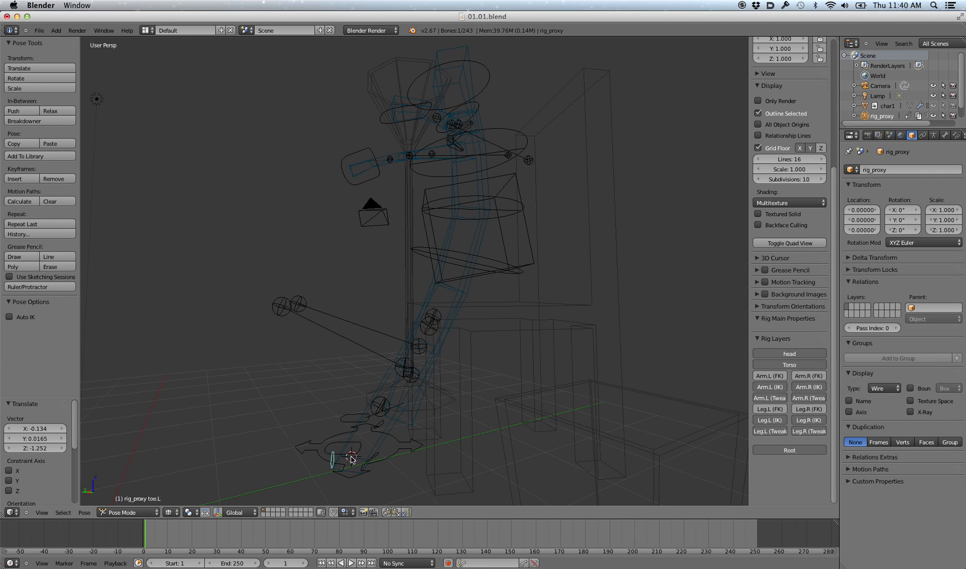
key("z")
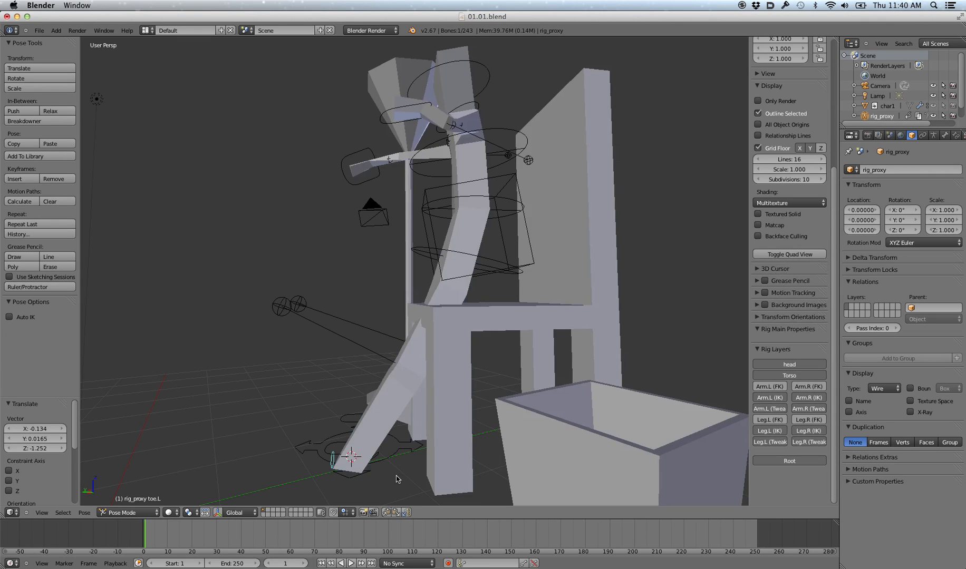
scroll(432, 452, "down", 3)
right_click(372, 450)
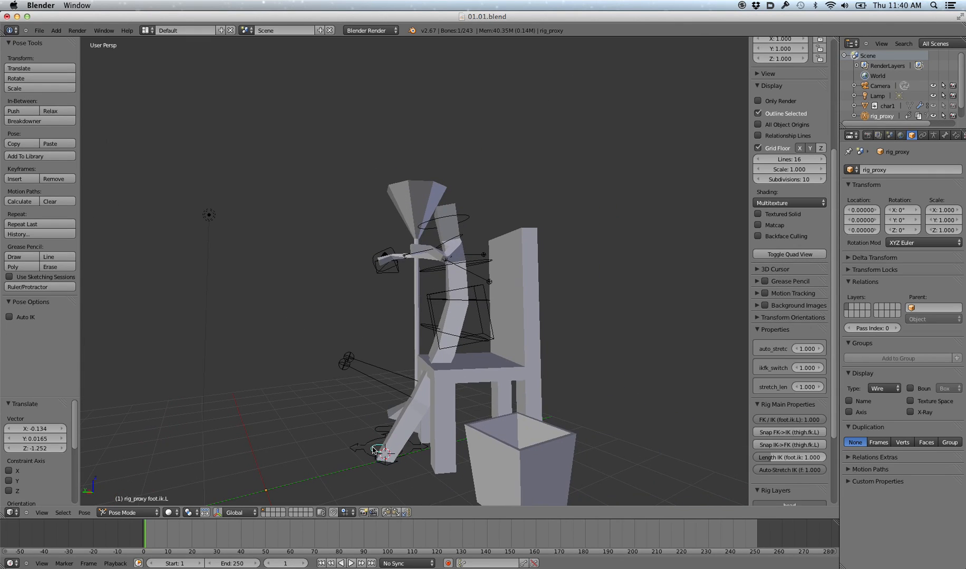
scroll(386, 454, "up", 4)
key("g")
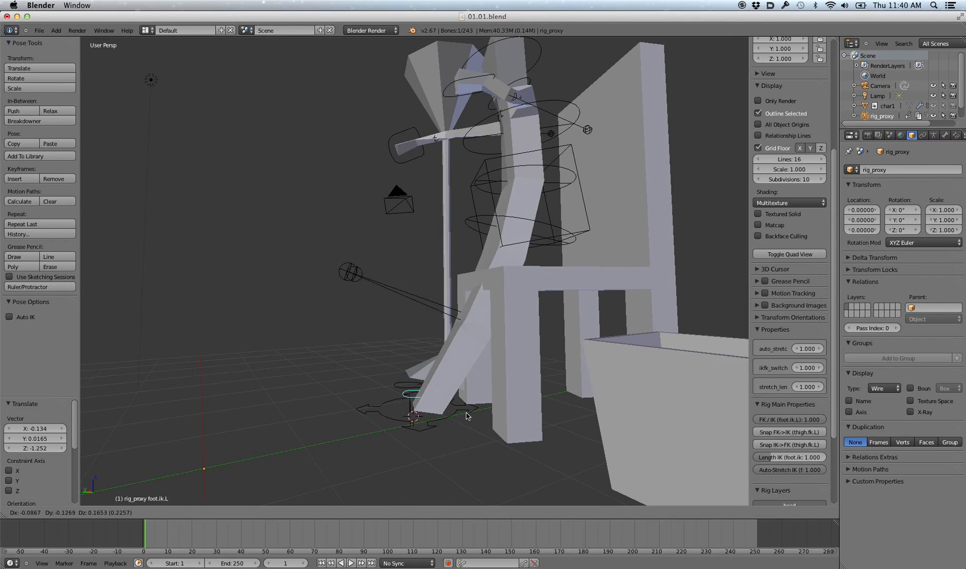
left_click(502, 349)
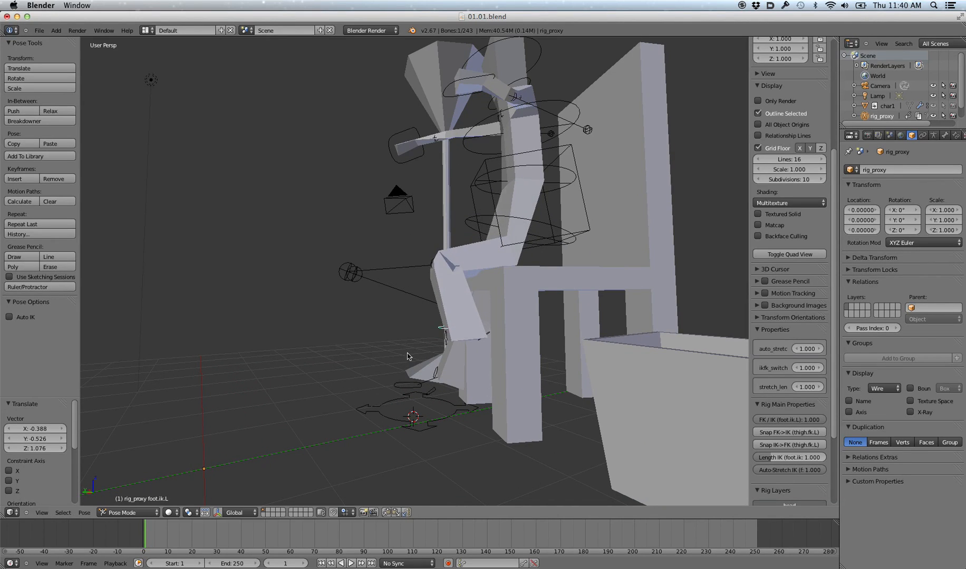
- Set the right foot's FK/IK slider to 1.000 and lift its IK control about 2.04 on Z
middle_click_drag(410, 356, 494, 359)
key("g")
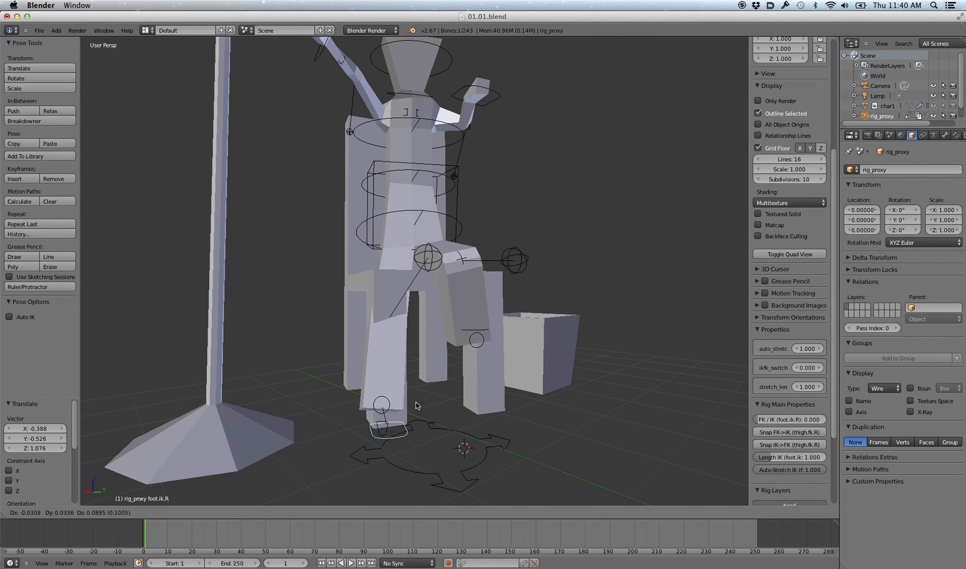
right_click(422, 437)
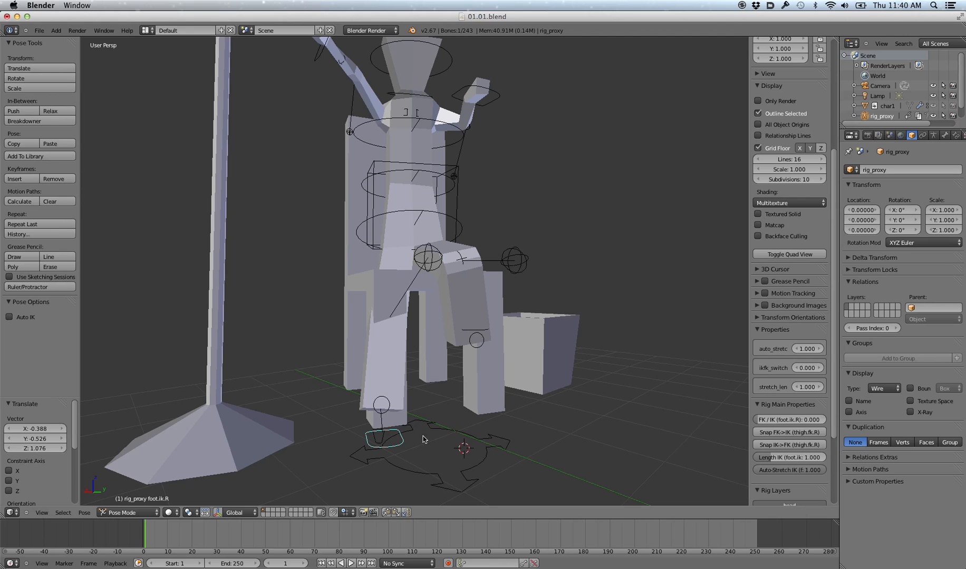
left_click(776, 422)
key("g")
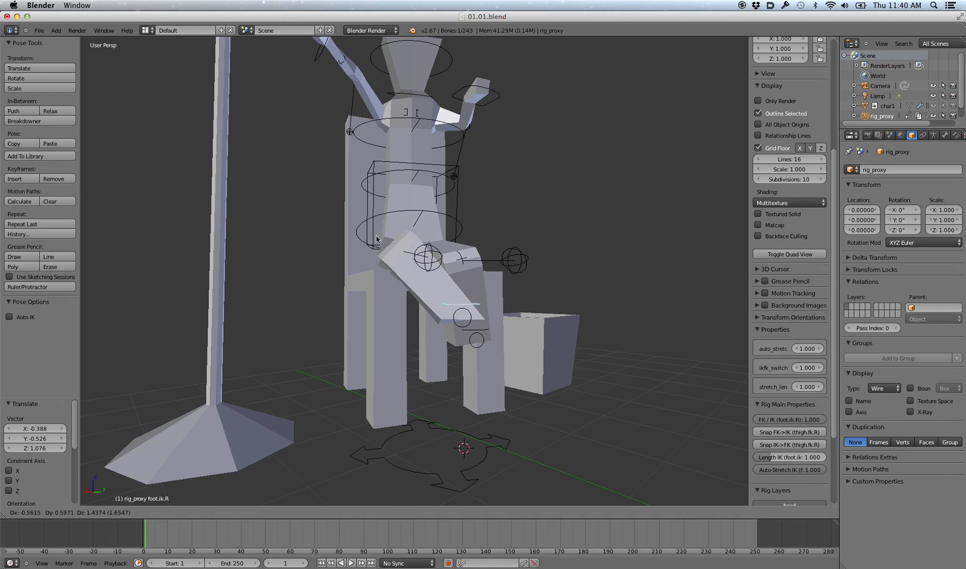
left_click(426, 239)
- Move the right knee's IK target up above the legs so that the right knee bends upward
middle_click_drag(426, 240, 453, 354)
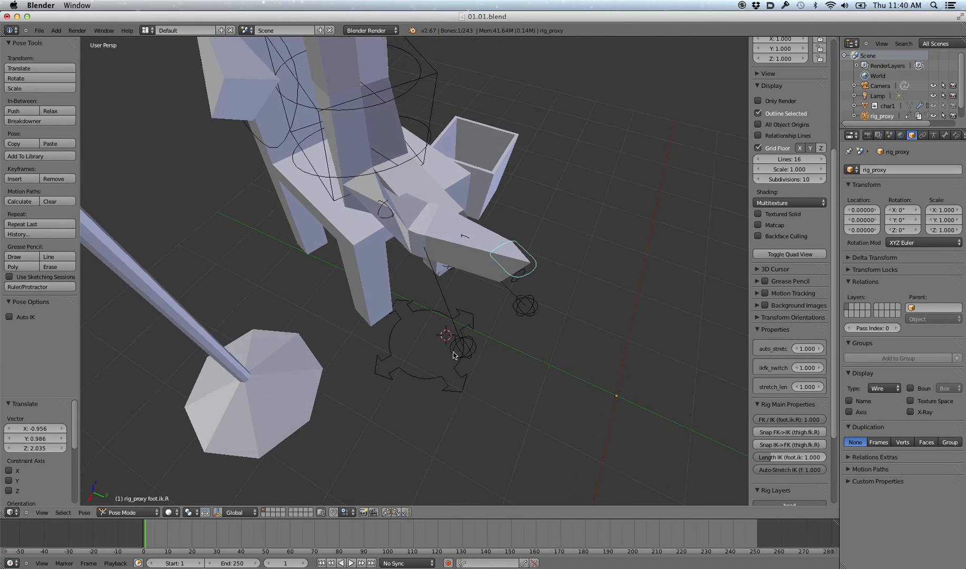
right_click(463, 347)
key("g")
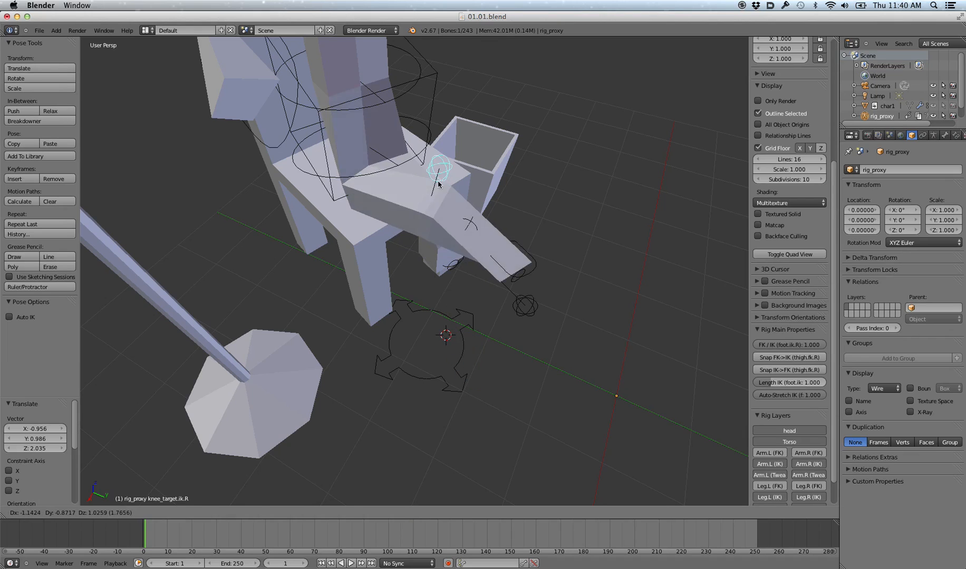
left_click(499, 250)
- Reposition the left foot's IK control in two moves, raising it about 0.39 on Z in the second
middle_click_drag(500, 249, 459, 339)
right_click(470, 345)
key("g")
left_click(440, 380)
key("g")
left_click(456, 304)
- Fine-tune the position of the right foot's IK control in front of the chair with two small moves
scroll(505, 302, "down", 5)
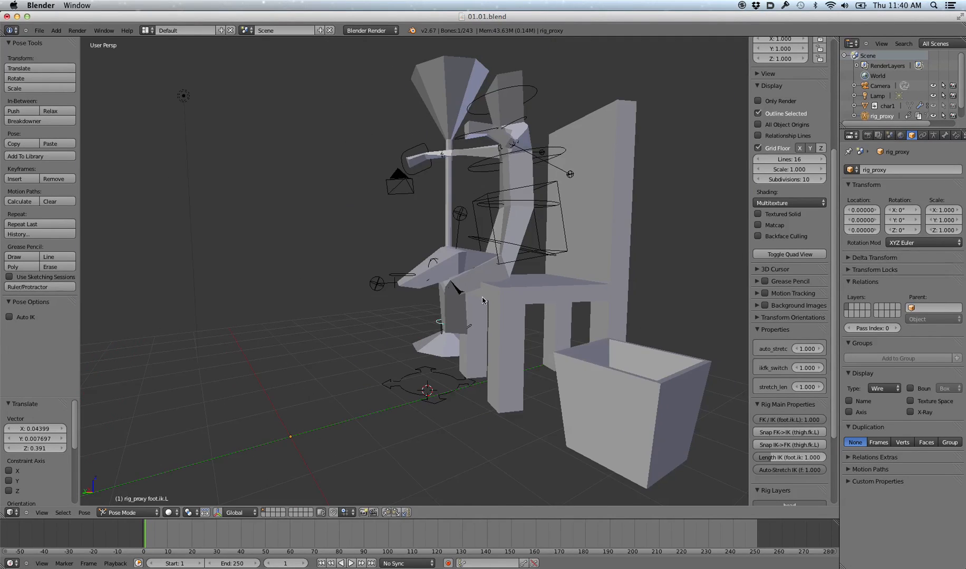
right_click(369, 324)
scroll(401, 295, "up", 4)
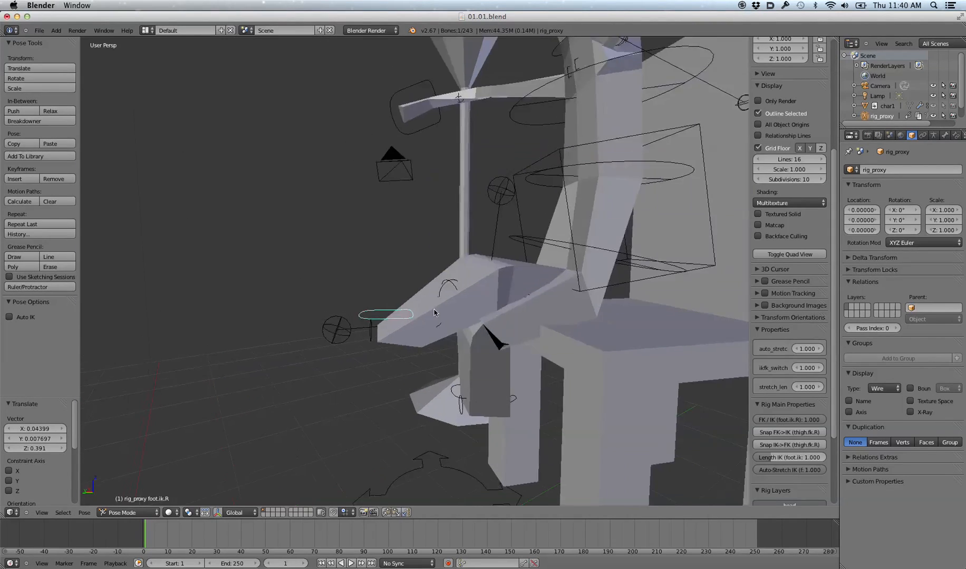
middle_click_drag(435, 255, 521, 338)
key("g")
left_click(551, 255)
key("g")
left_click(534, 280)
- Lower the left hand's IK control about 1.18 on Z so the arm hangs toward the lap
middle_click_drag(473, 289, 335, 281)
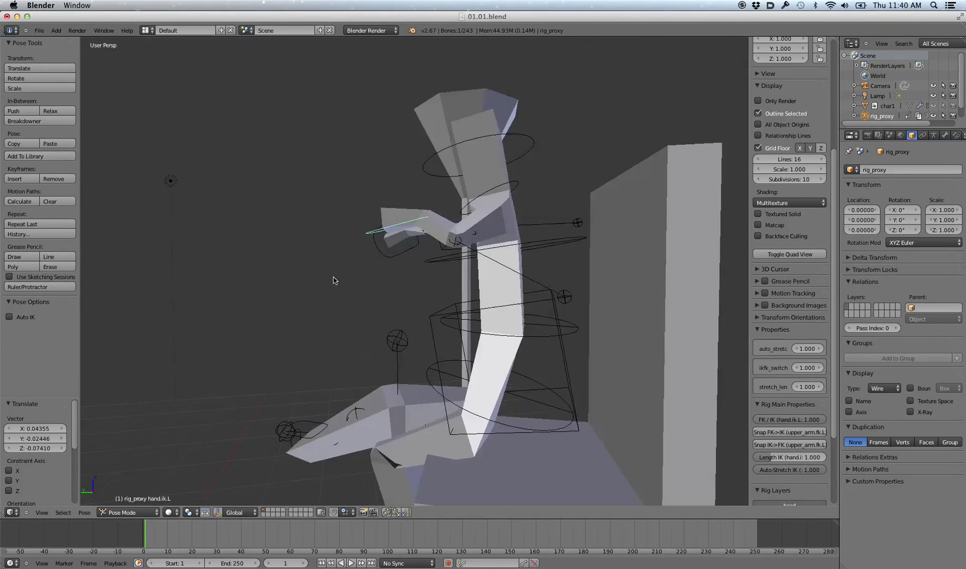
key("g")
left_click(367, 400)
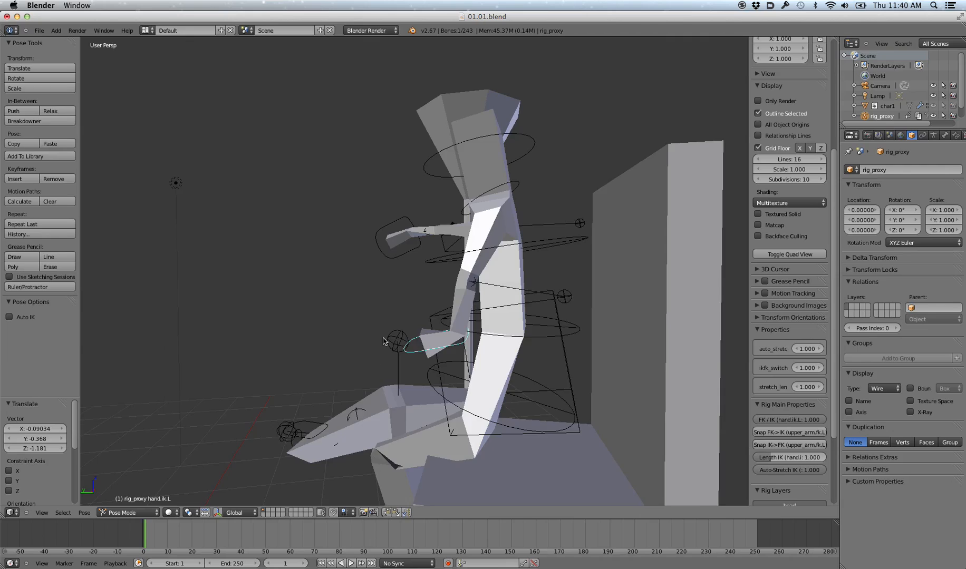
- Tilt the head control sideways by about 18.4°
middle_click_drag(388, 341, 478, 173)
right_click(481, 154)
scroll(527, 148, "up", 3)
key("r")
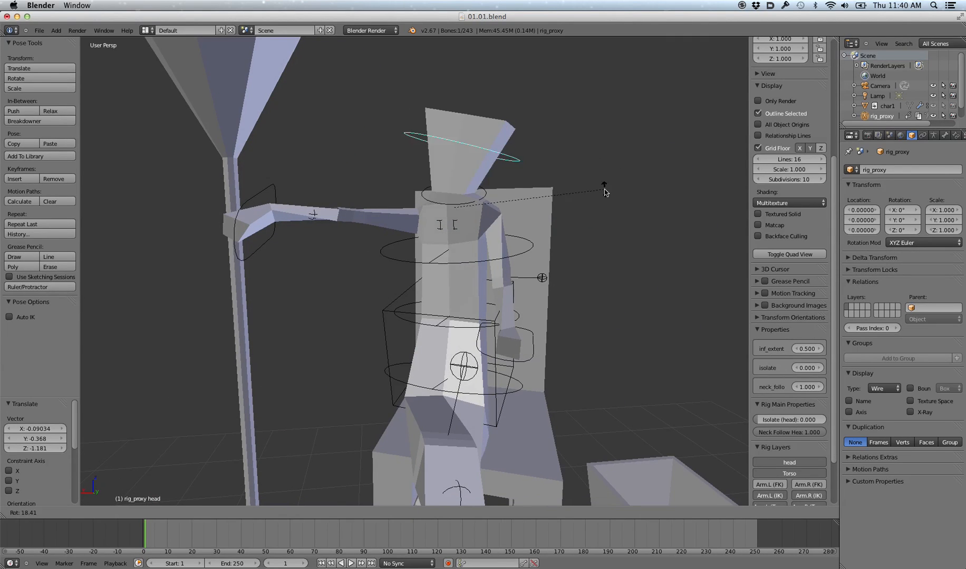
left_click(603, 190)
- Move the right hand's IK control down toward the lap by about X -1.182, Y 0.304, Z -1.299
key("ctrl+Tab")
right_click(236, 229)
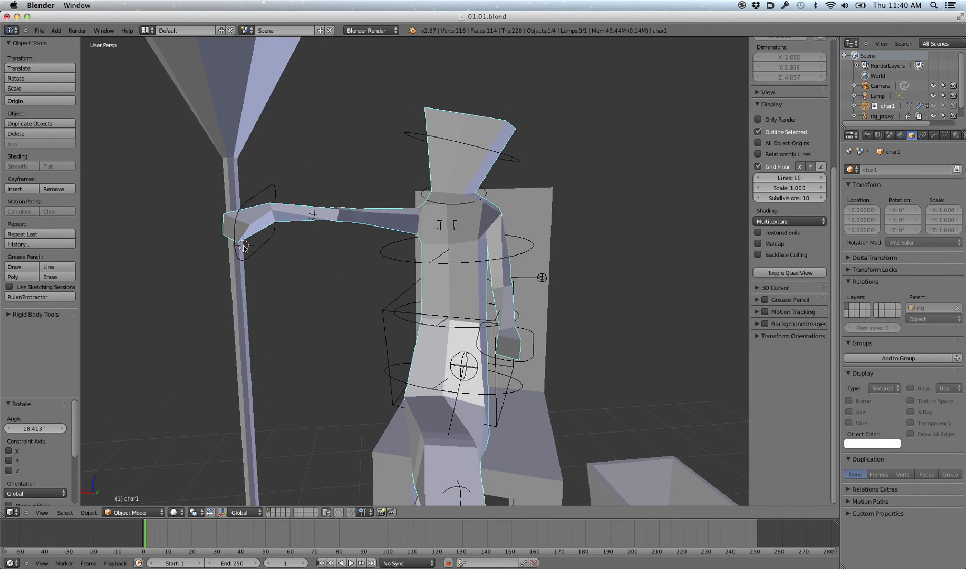
right_click(257, 255)
key("g")
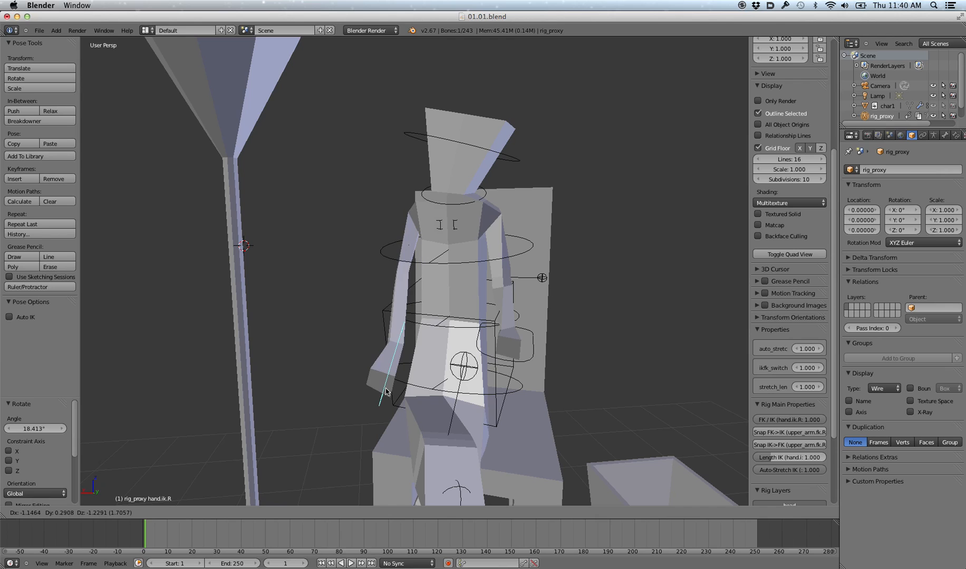
left_click(389, 399)
- Set the right hand's Auto-Stretch IK to 0 and move its IK control by about X -0.223, Y -1.043, Z 0.358
middle_click_drag(389, 399, 701, 378)
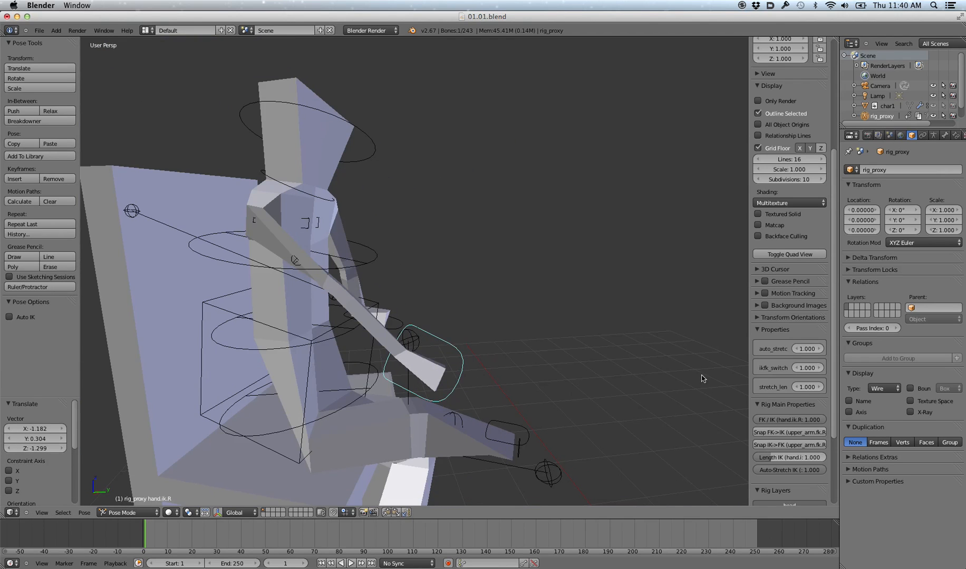
left_click(789, 469)
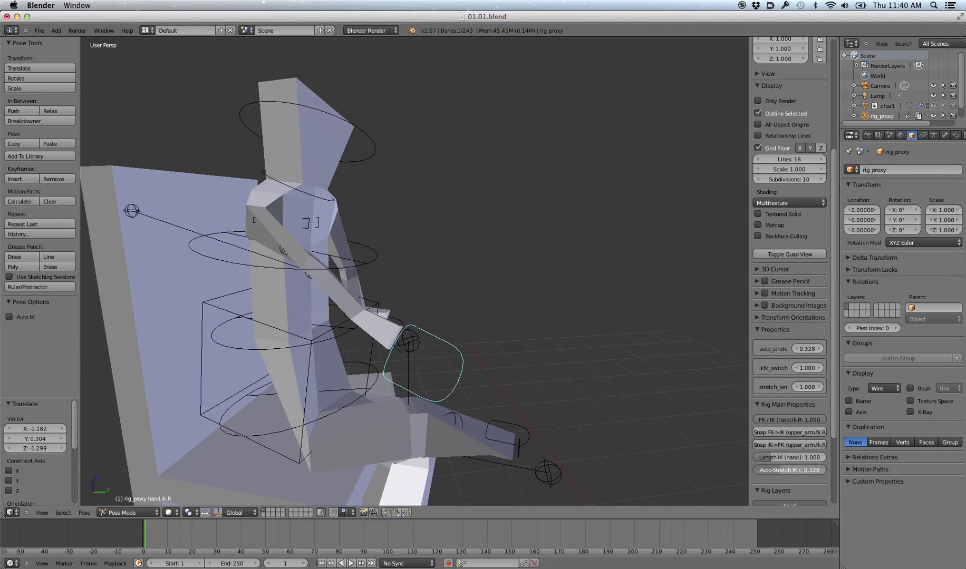
key("g")
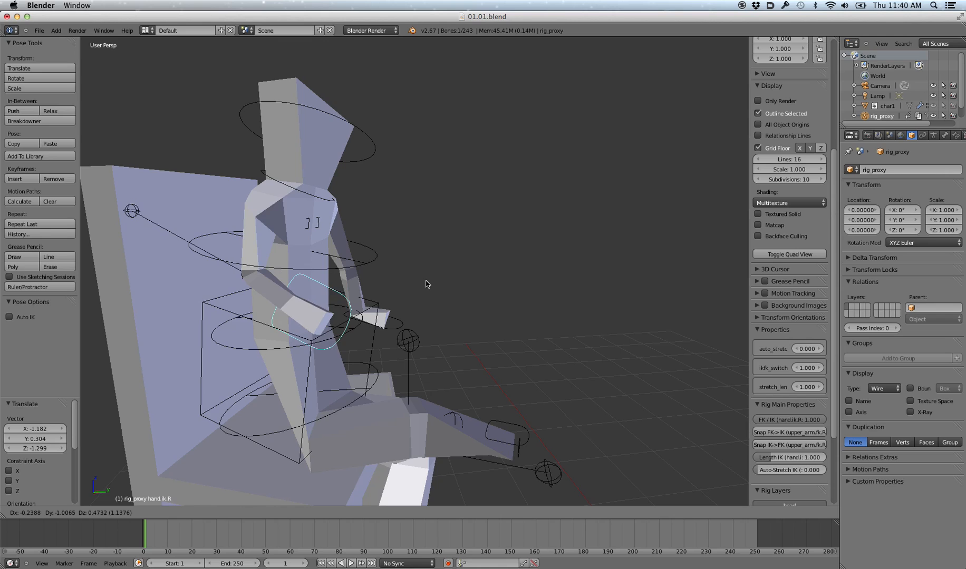
left_click(423, 298)
- Rotate the right hand's IK control by about -57.9° so the hand points down toward the lap
middle_click_drag(423, 297, 293, 298)
key("r")
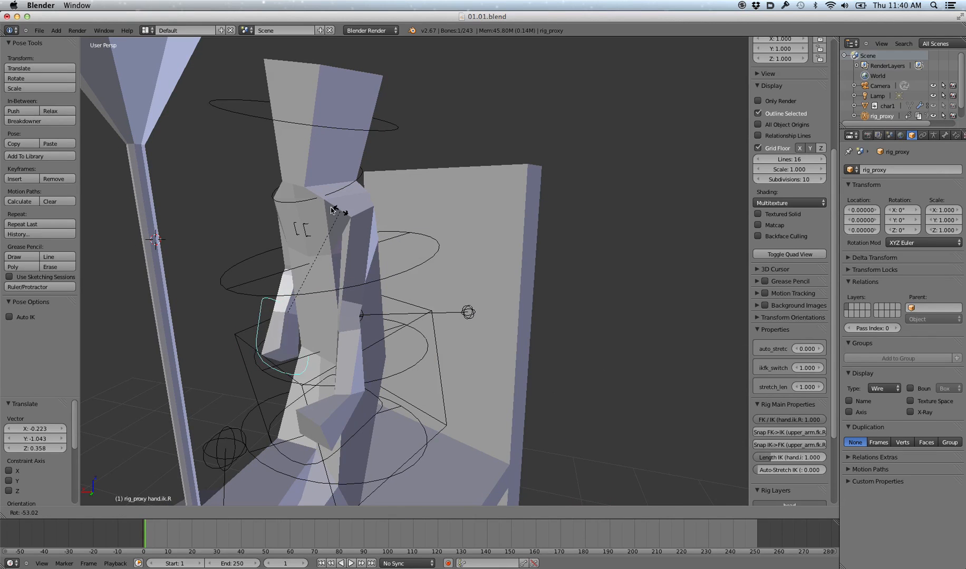
left_click(465, 310)
- Rotate the left hand's IK control to turn the hand in toward the lap
middle_click_drag(465, 311, 447, 326)
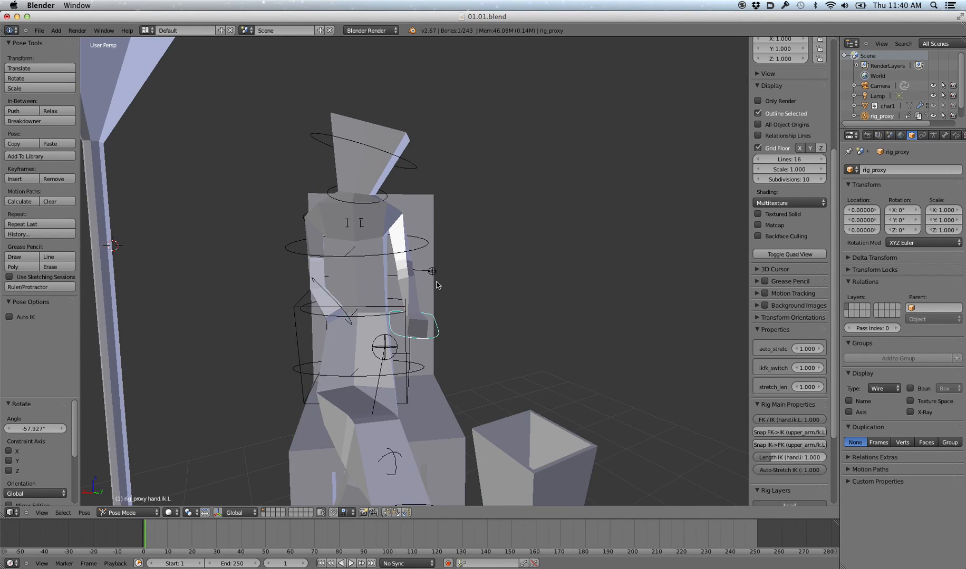
middle_click_drag(437, 282, 380, 232)
key("r")
left_click(482, 334)
- Bring the left hand's IK control inward over the lap in three moves, the last about X -0.096, Y 0.037, Z 0.205
key("g")
left_click(430, 330)
key("g")
left_click(428, 239)
key("g")
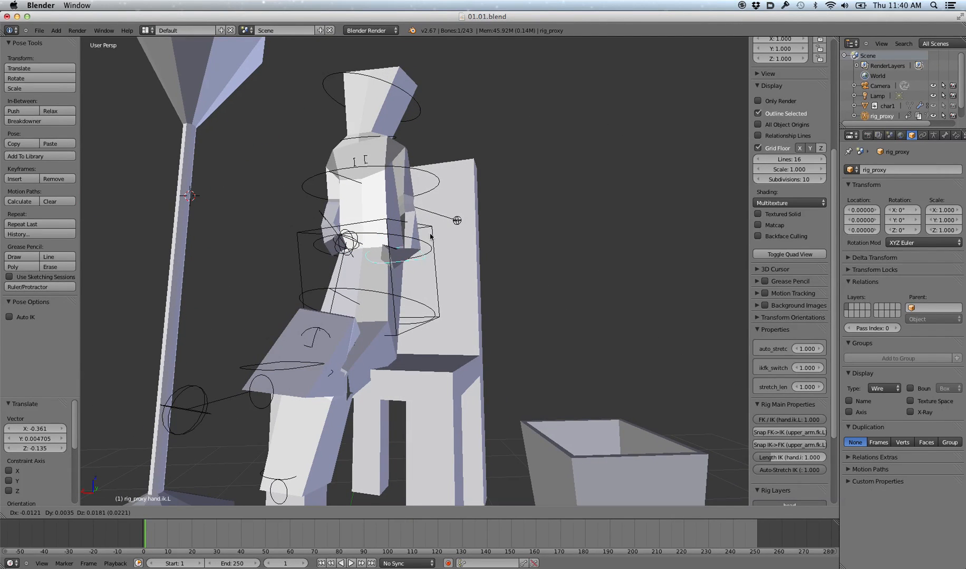
left_click(434, 223)
middle_click_drag(434, 224, 458, 289)
scroll(530, 230, "up", 3)
scroll(530, 230, "down", 3)
left_click(463, 285)
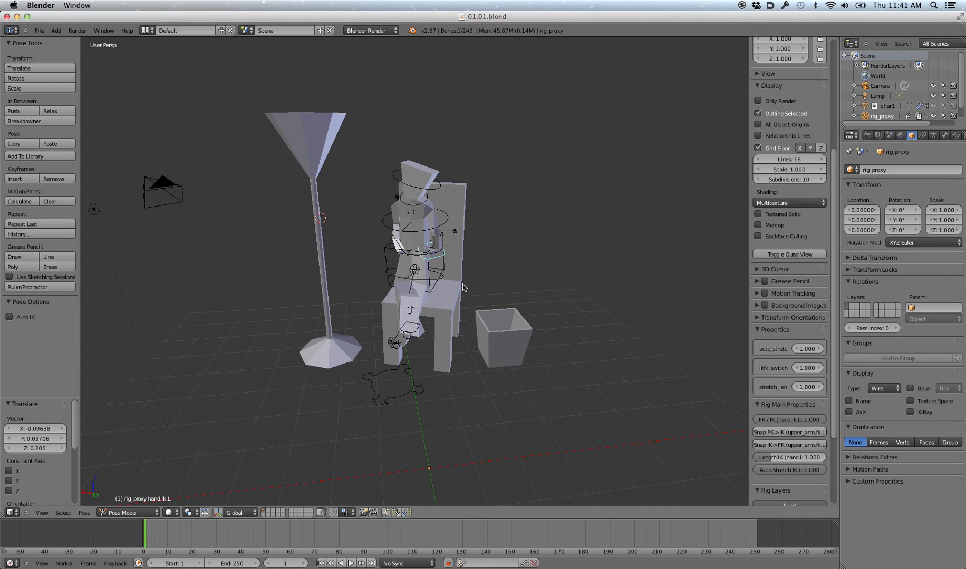
right_click(433, 176)
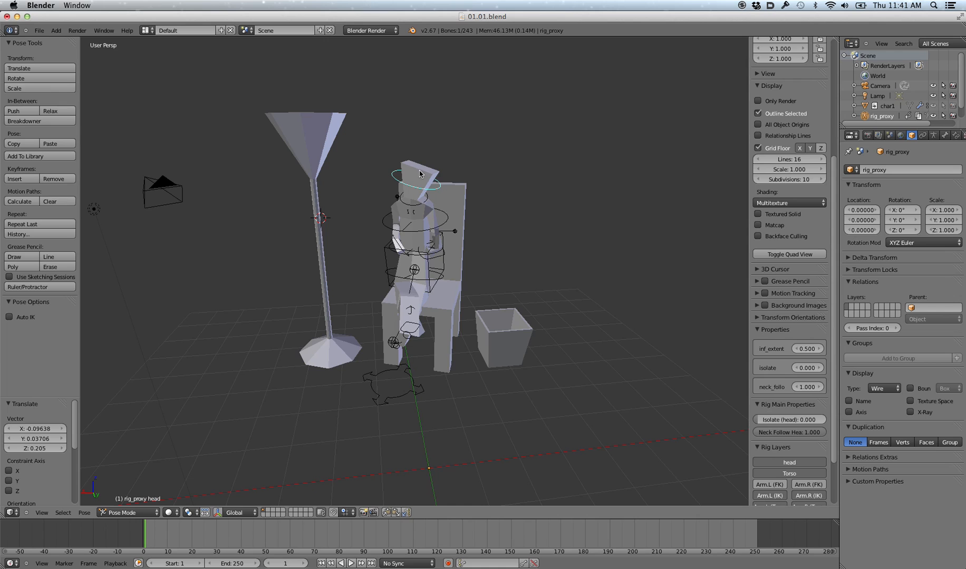
scroll(416, 164, "up", 5)
right_click(437, 178)
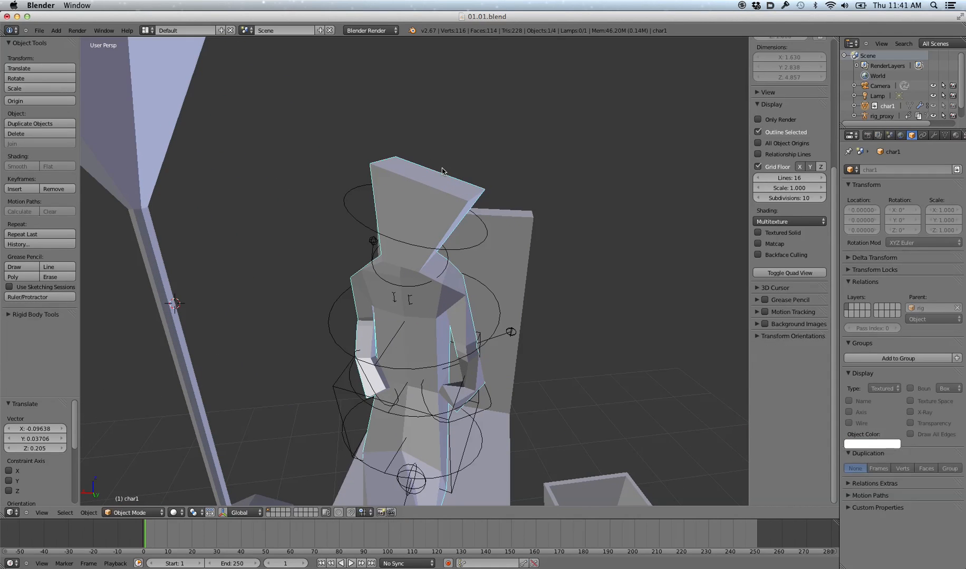
left_click(39, 30)
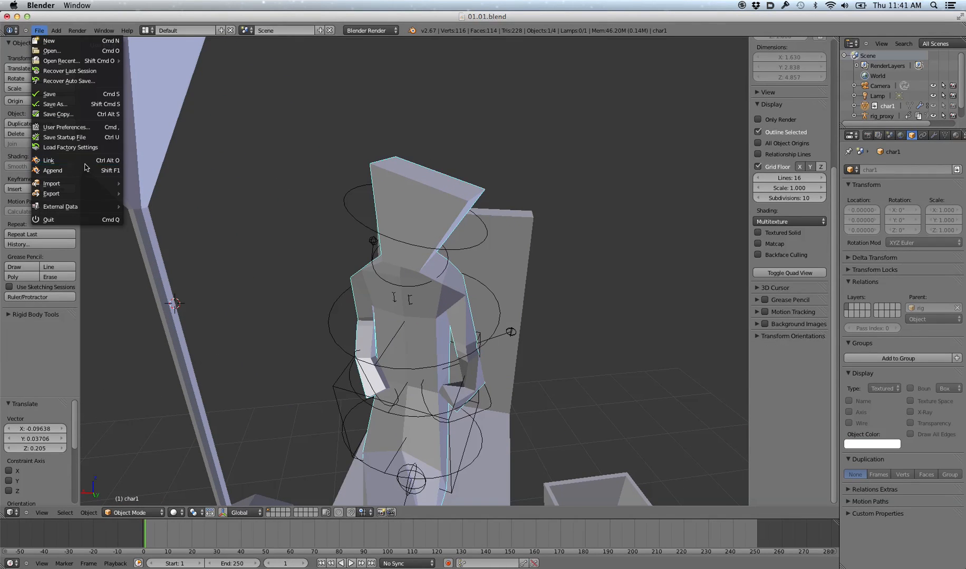
mouse_move(87, 197)
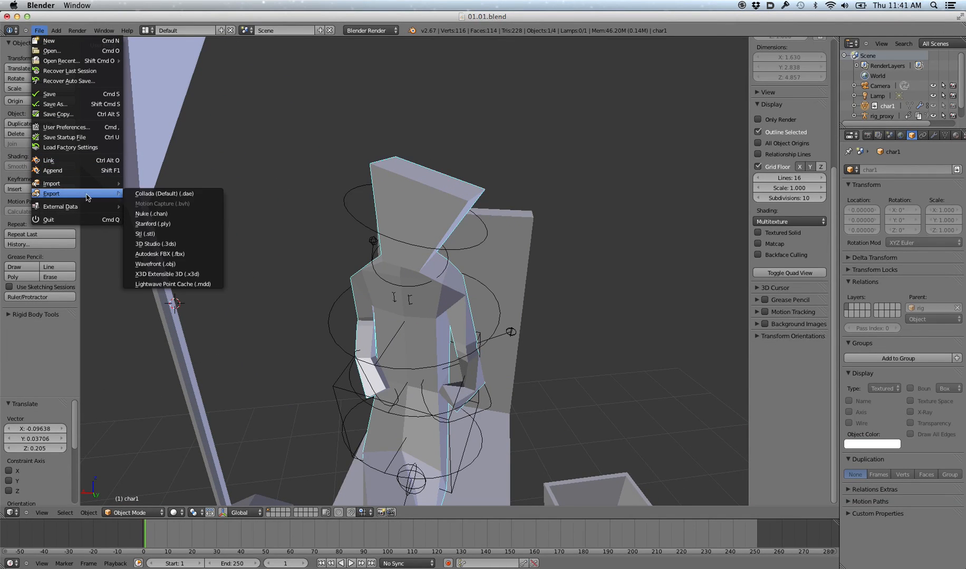
left_click(208, 284)
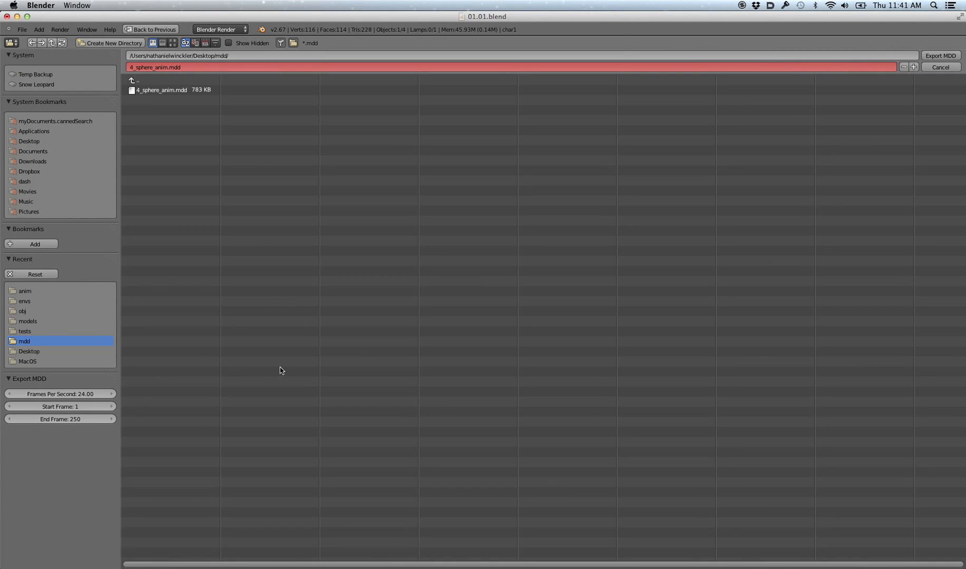
key("Return")
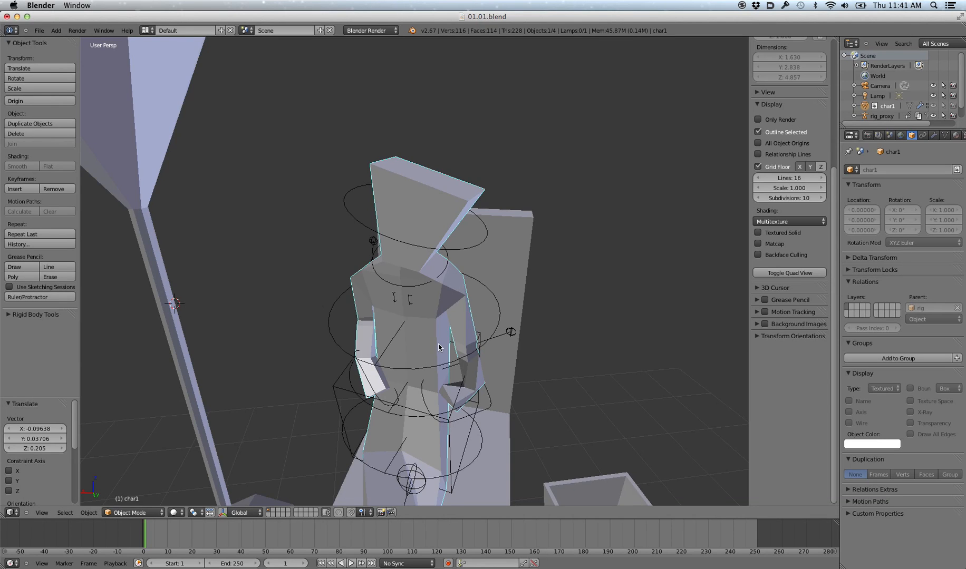
- Insert a keyframe for the tilted head control at frame 1
scroll(438, 348, "down", 12, "shift")
scroll(448, 282, "up", 7, "shift")
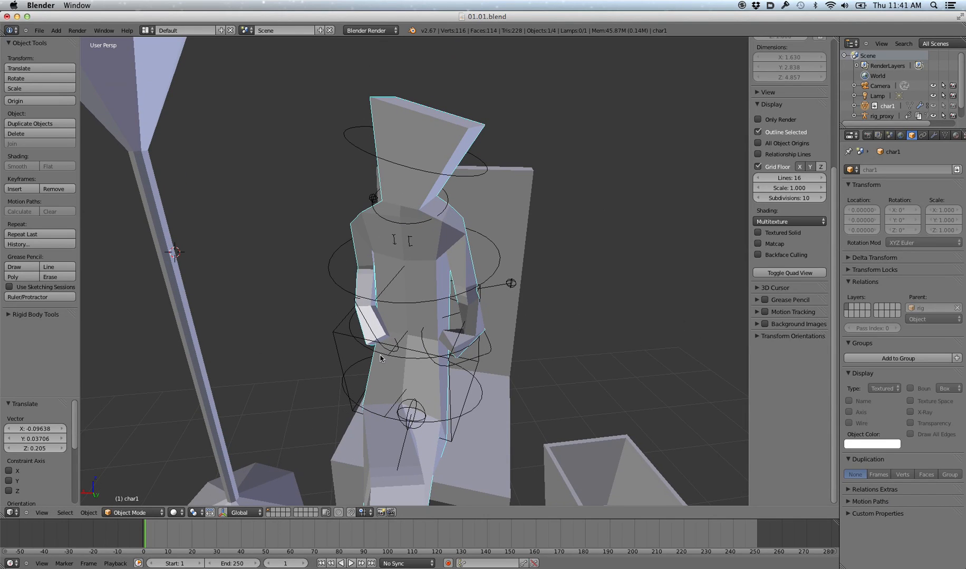
right_click(472, 181)
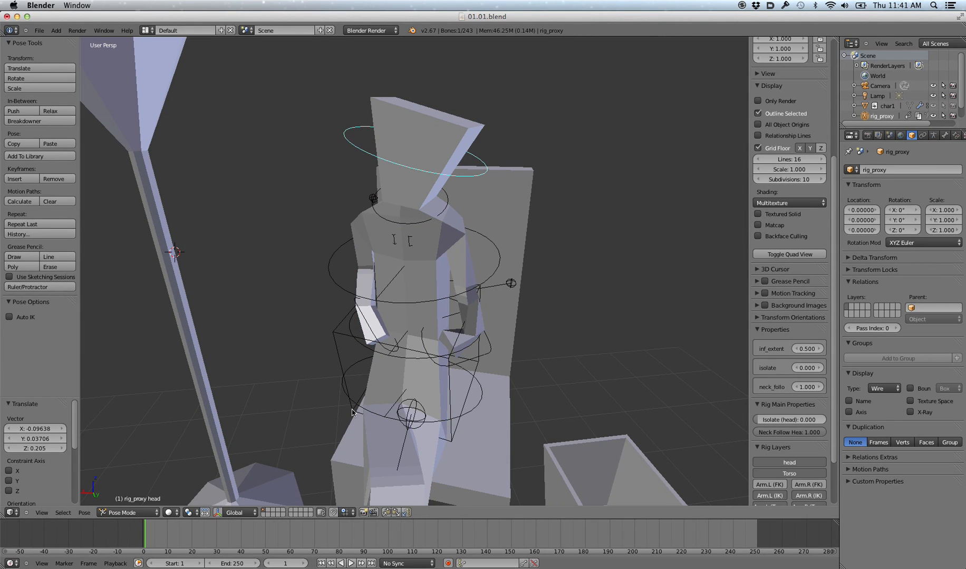
key("i")
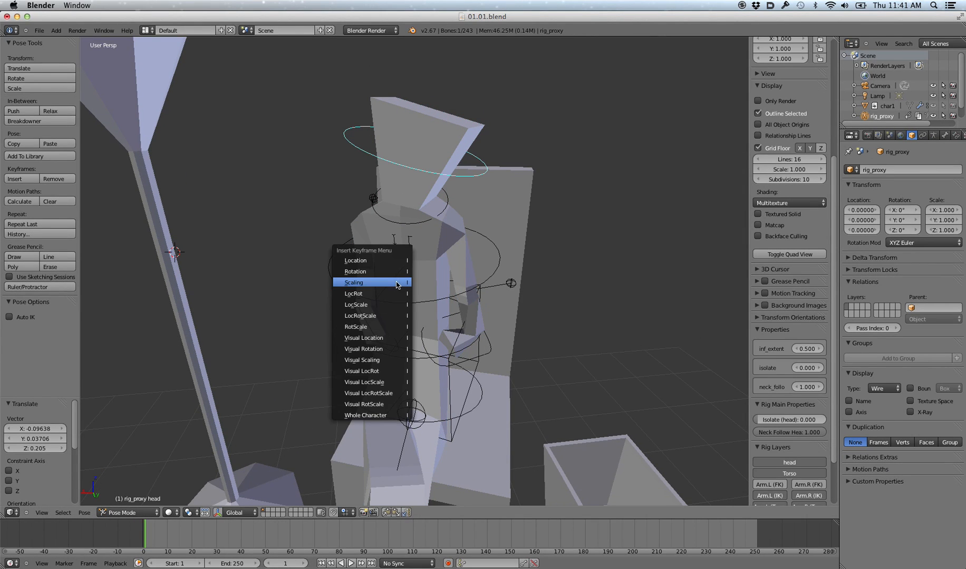
left_click(395, 316)
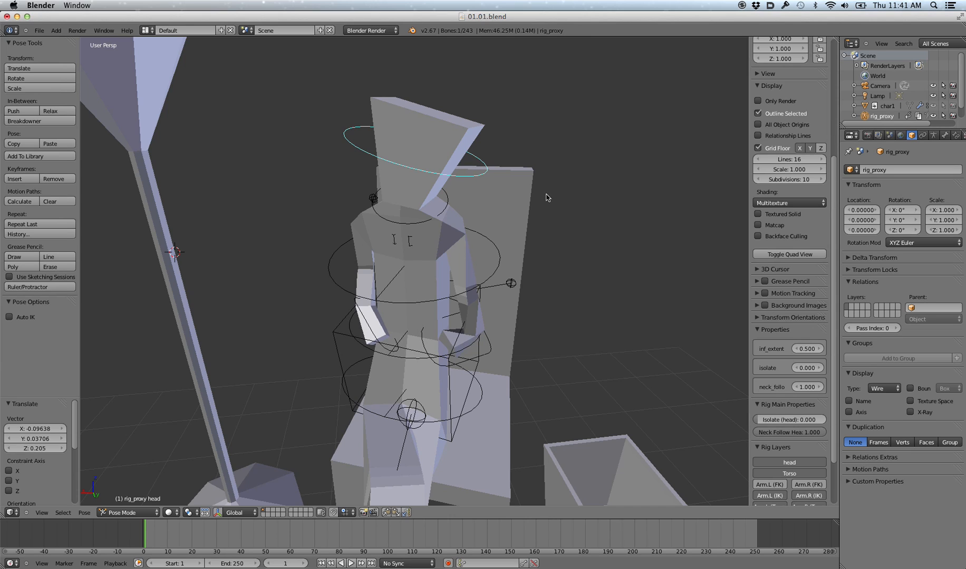
key("i")
left_click(375, 351)
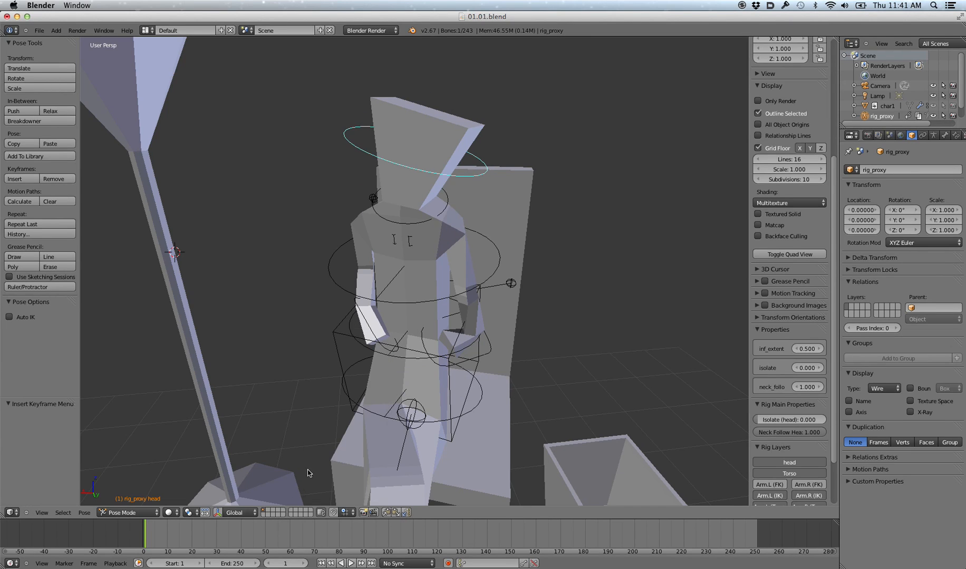
- At frame 19, rotate the head control by about -44.3° to the opposite side and insert a Rotation keyframe
left_click(168, 546)
left_click_drag(184, 546, 189, 546)
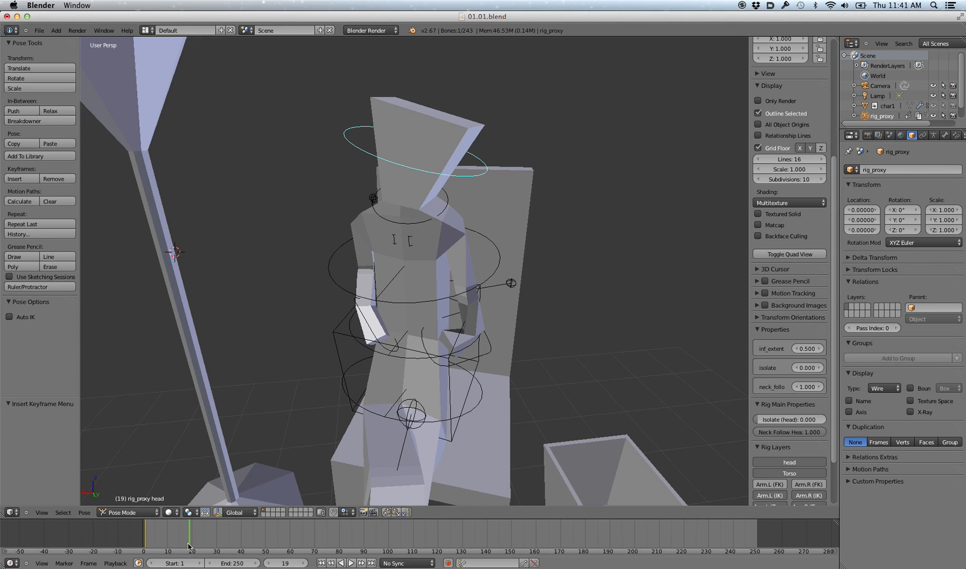
key("r")
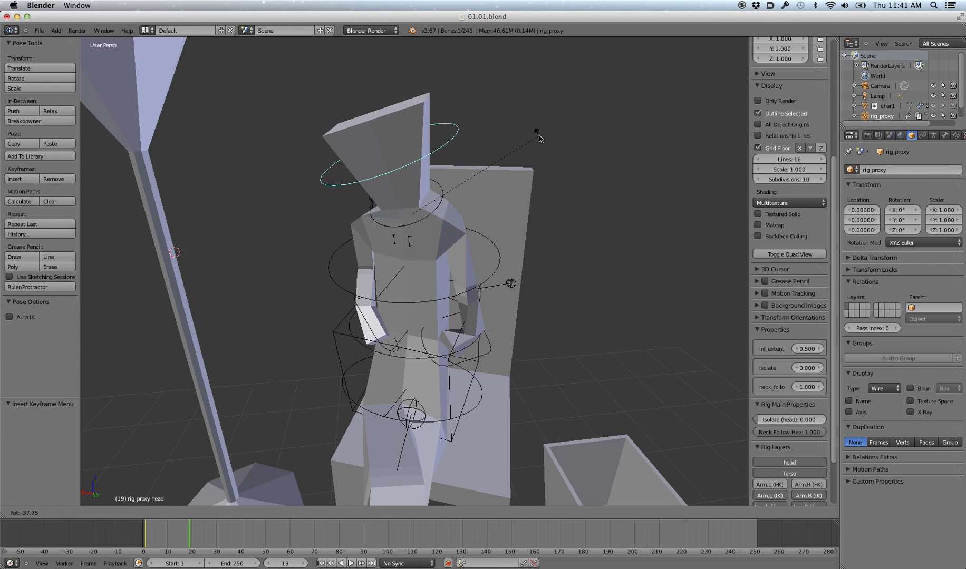
left_click(527, 124)
key("i")
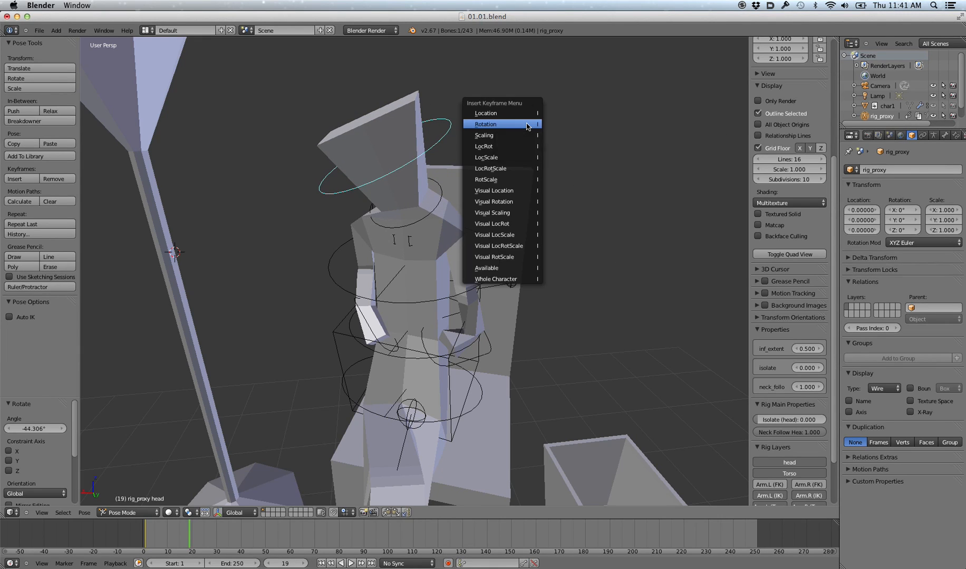
left_click(485, 124)
- Step back frame by frame to frame 1 to check the head tilt animation
key("Left")
key("Left")
key("Left")
key("Left")
key("Left")
key("Left")
key("Left")
key("Left")
key("Left")
key("Left")
key("Left")
key("Left")
key("Left")
key("Left")
key("Left")
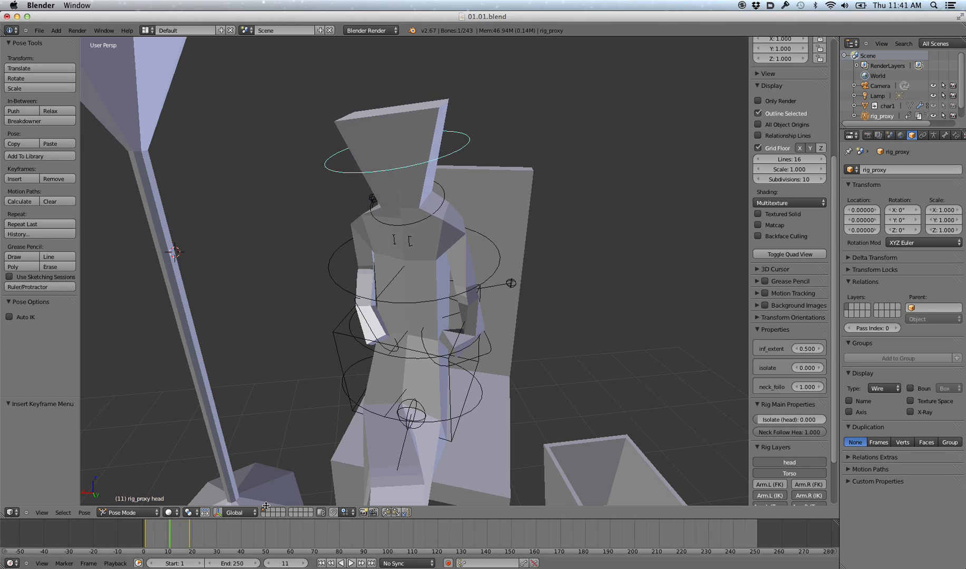
key("Left")
key("Left")
key("Left")
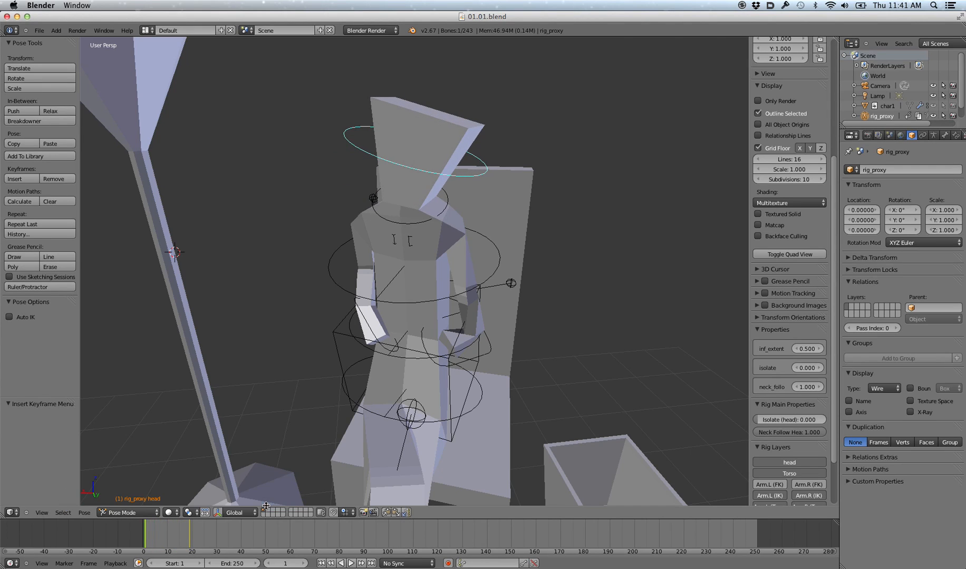
left_click(39, 30)
mouse_move(79, 194)
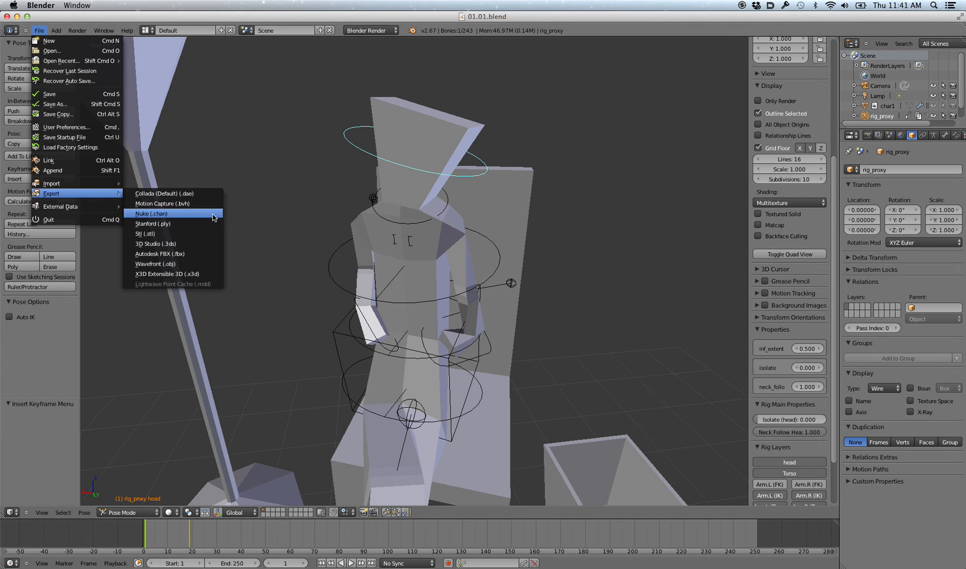
key("g")
left_click(401, 106)
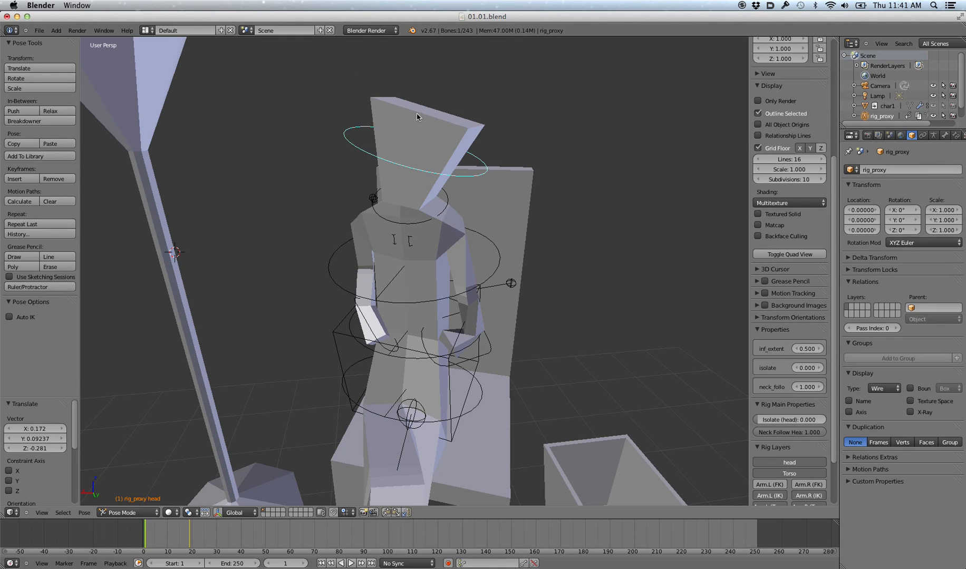
- Start a Lightwave Point Cache (.mdd) export of the char1 mesh and choose the test_production/anim folder as its destination
right_click(416, 117)
left_click(39, 30)
mouse_move(103, 205)
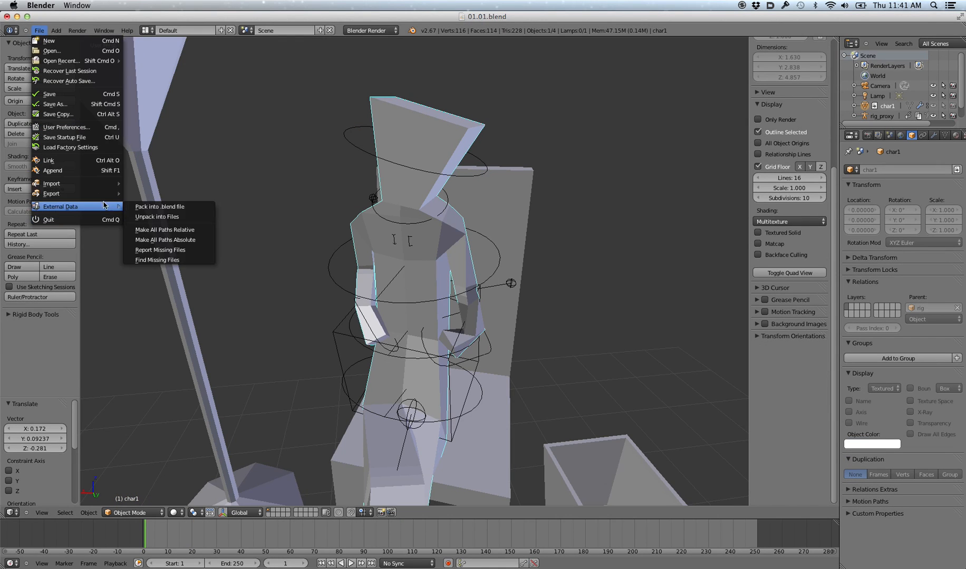
left_click(174, 288)
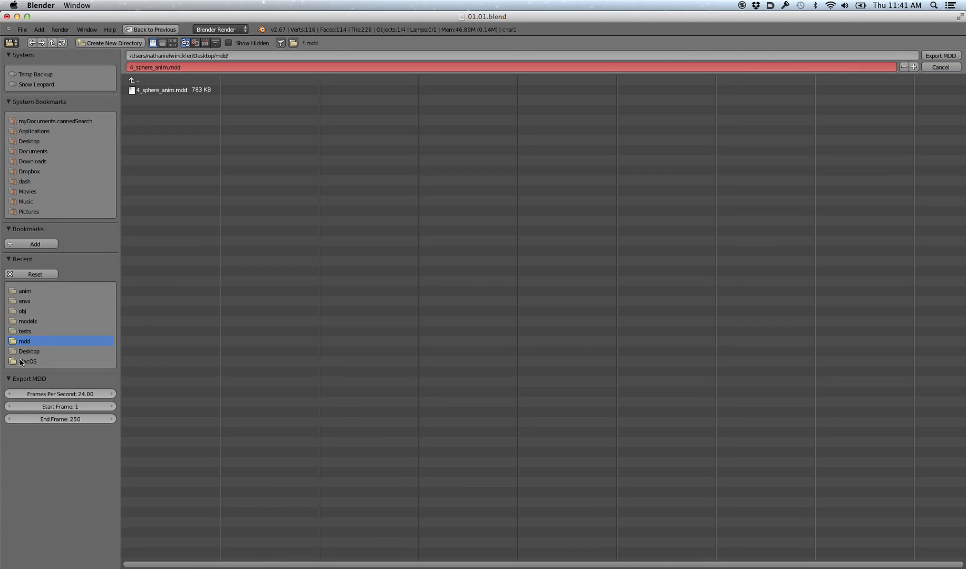
left_click(64, 293)
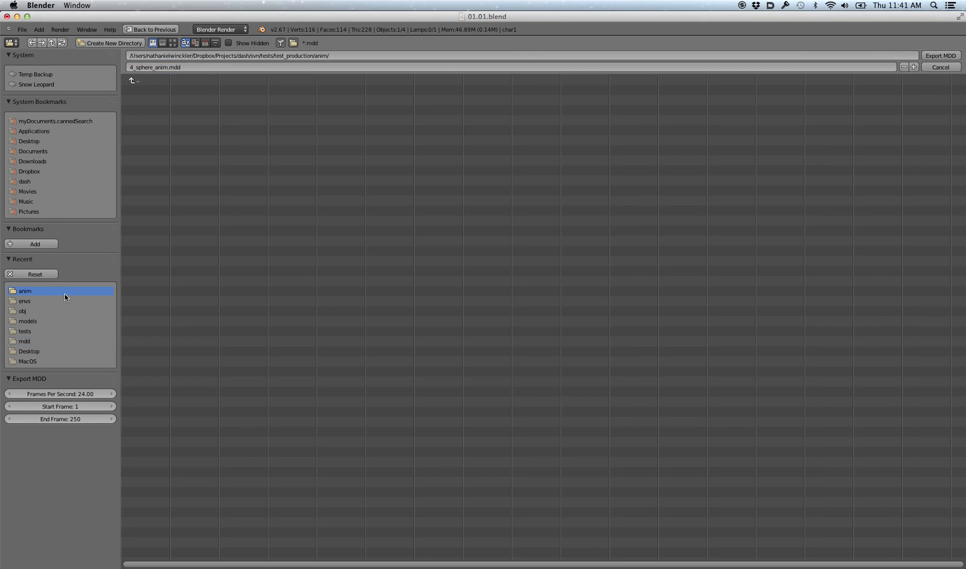
left_click(157, 80)
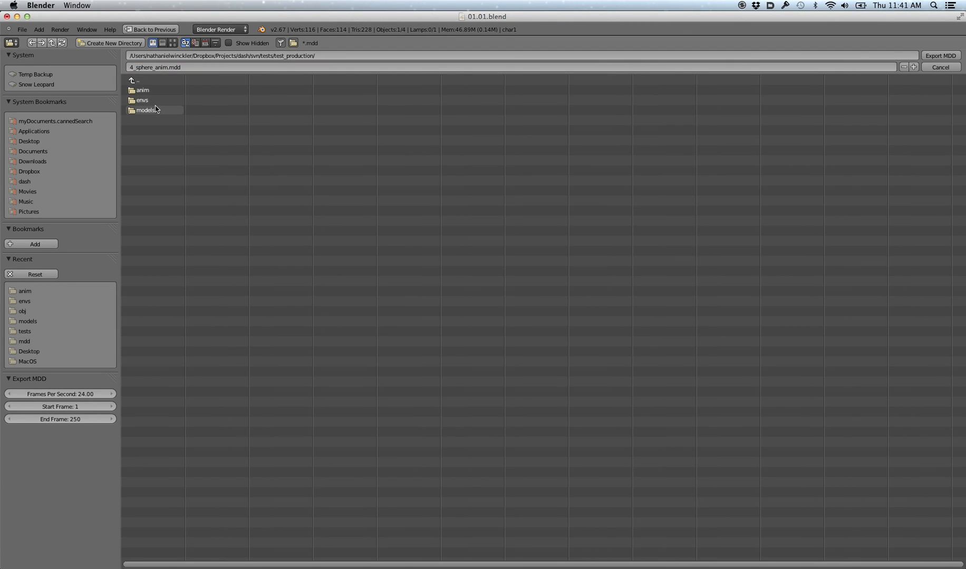
left_click(156, 94)
left_click(119, 44)
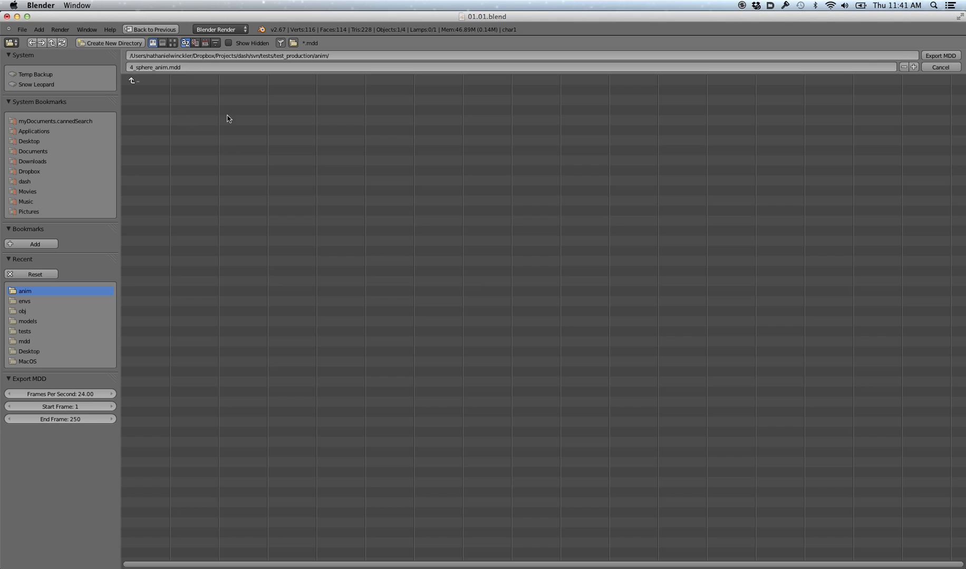
- Name the point cache file 01.01 and export it with frames 1 to 250 at 24 fps
left_click(203, 66)
type("01")
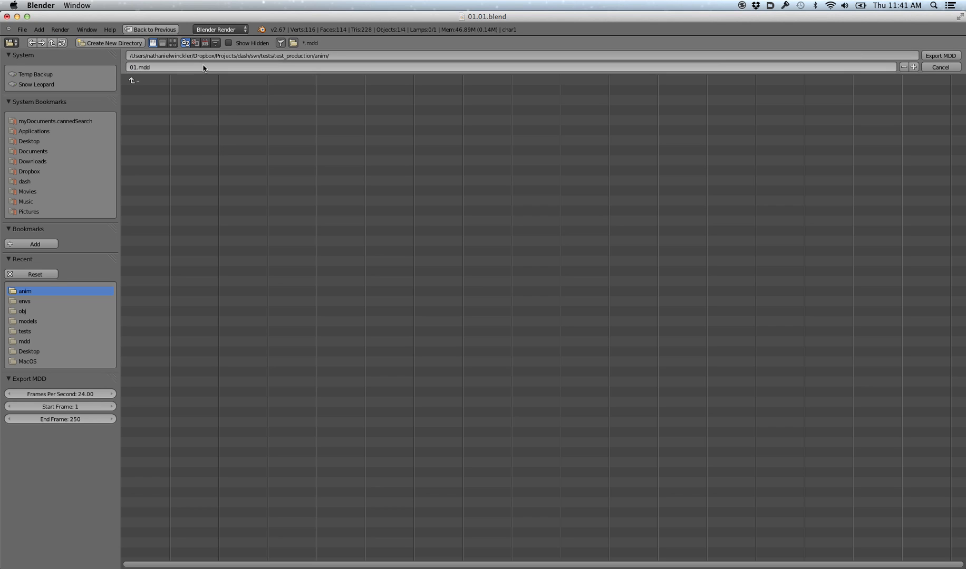
key("Return")
left_click(234, 66)
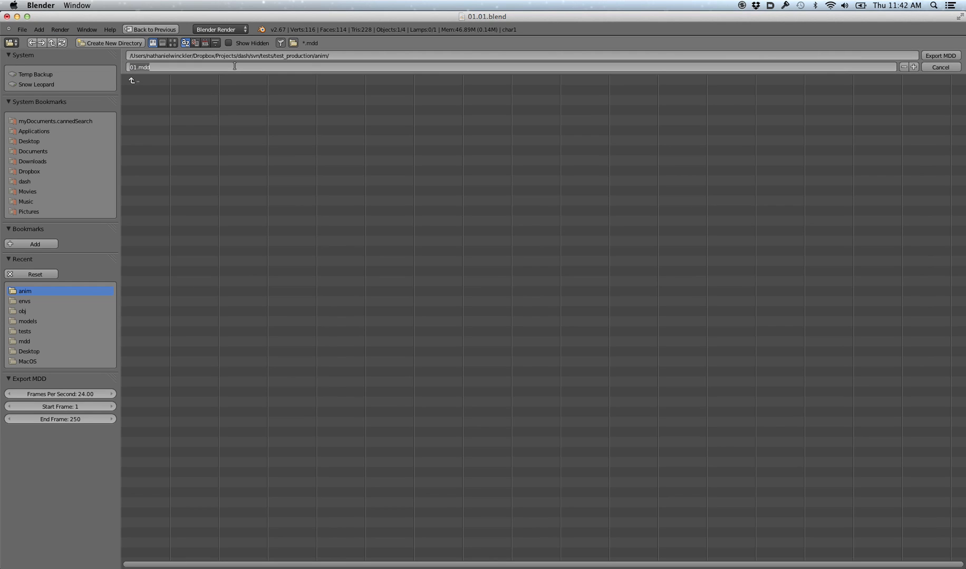
type("01")
key("Return")
left_click(236, 67)
type(".01")
key("Return")
key("Return")
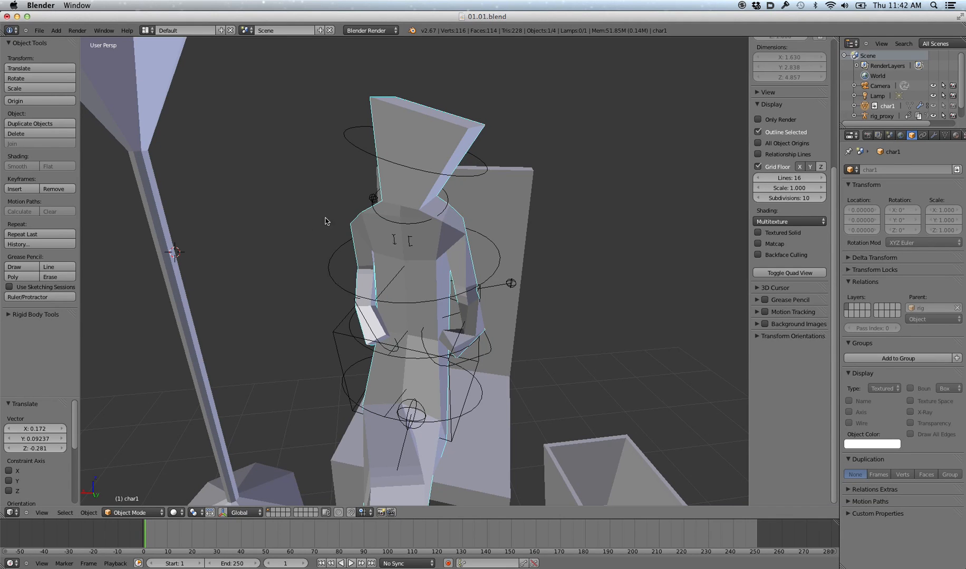
- Switch to modo and create a new empty scene alongside env1.lxo
left_click(613, 568)
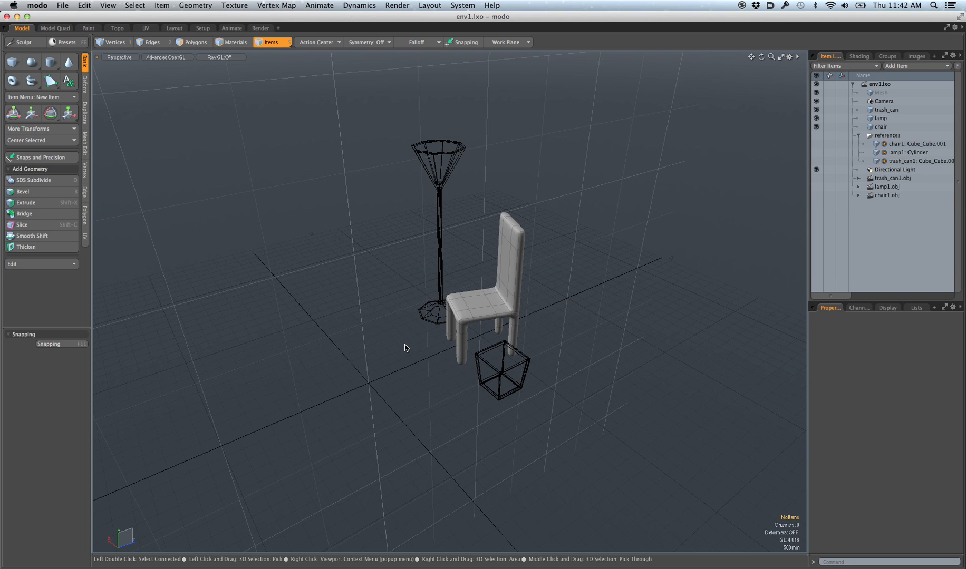
left_click_drag(369, 229, 429, 252, "alt+shift")
left_click(64, 5)
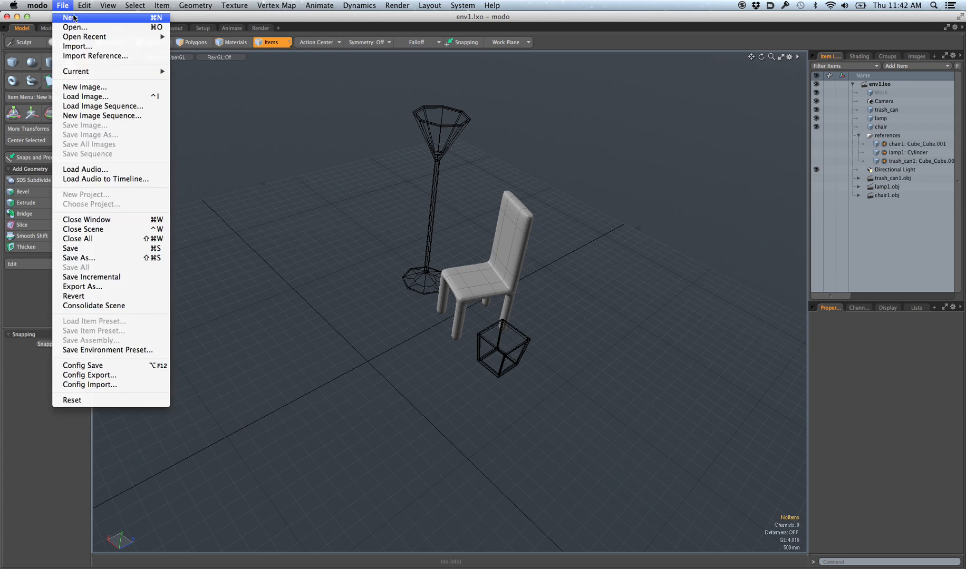
left_click(70, 18)
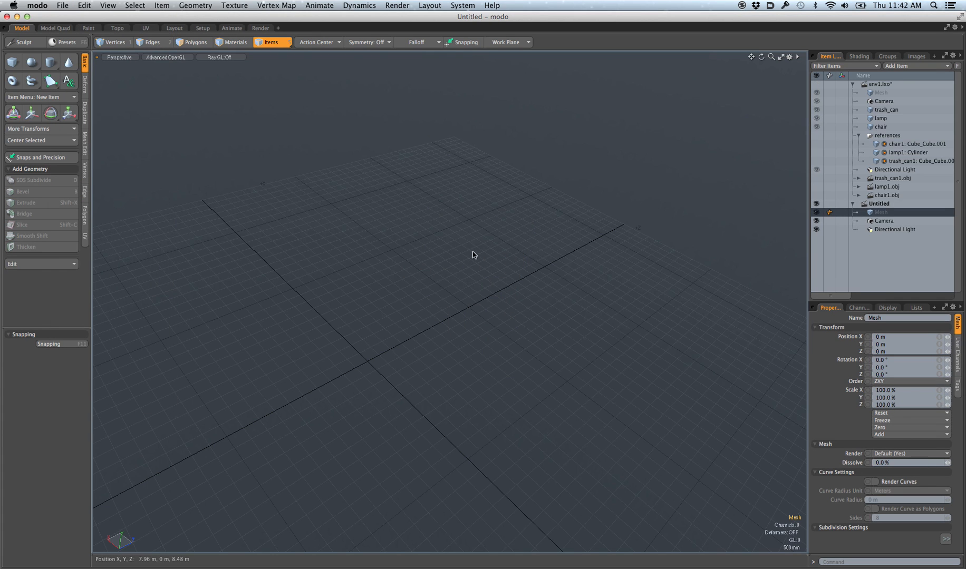
left_click_drag(521, 298, 448, 211, "alt")
- Import env1.lxo from the envs folder as a reference, without lights, environments or cameras
left_click(63, 5)
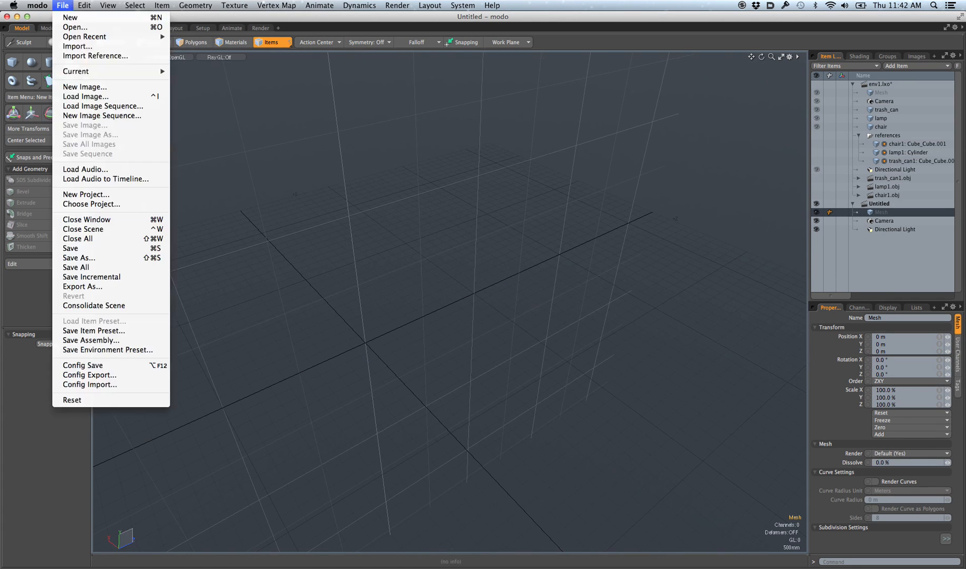
left_click(87, 56)
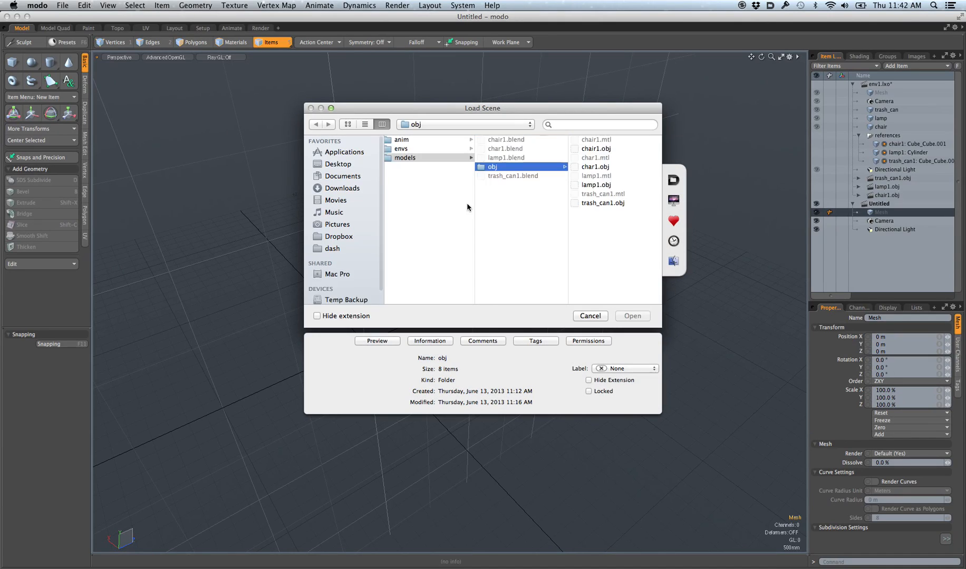
key("Left")
key("Up")
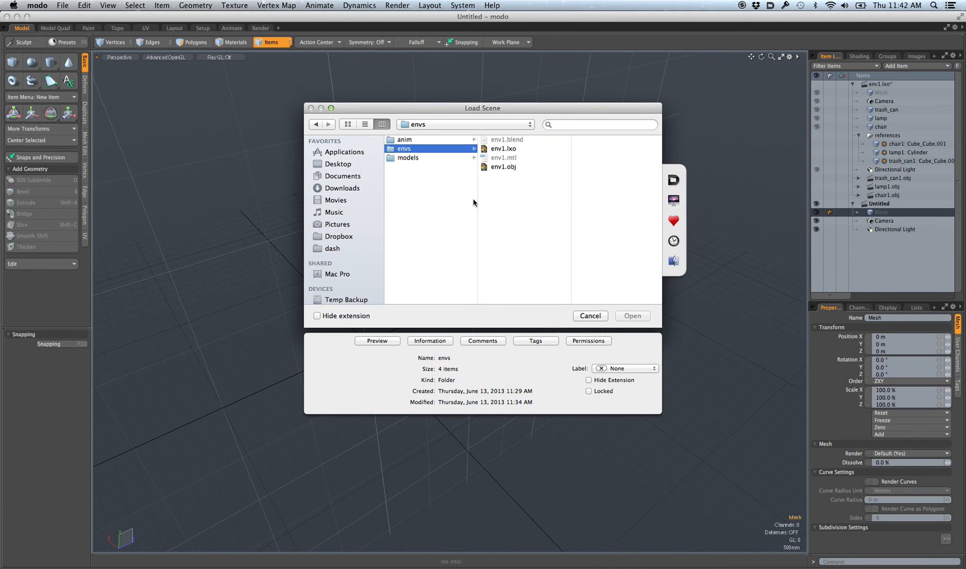
key("Right")
key("Return")
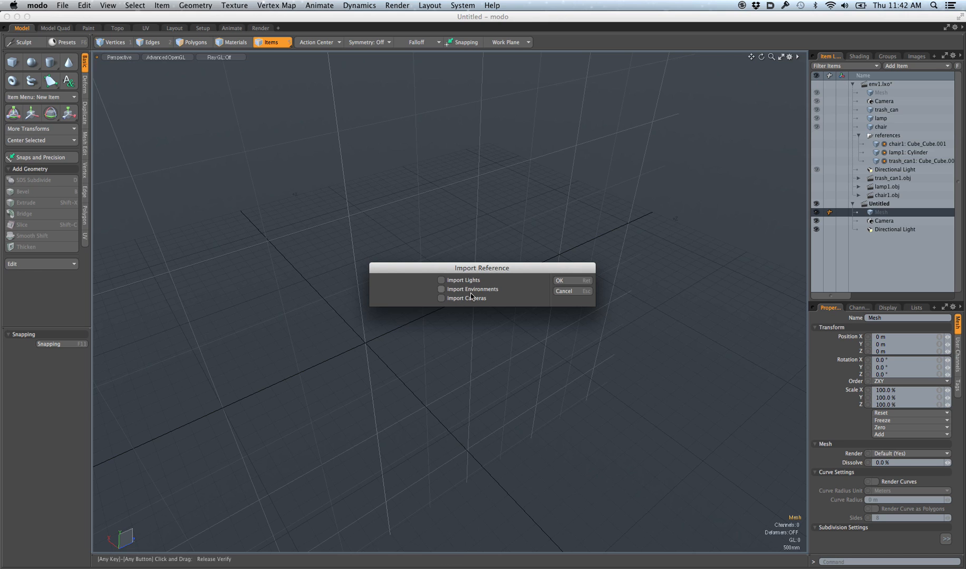
left_click(567, 285)
left_click_drag(488, 268, 453, 273, "alt+shift")
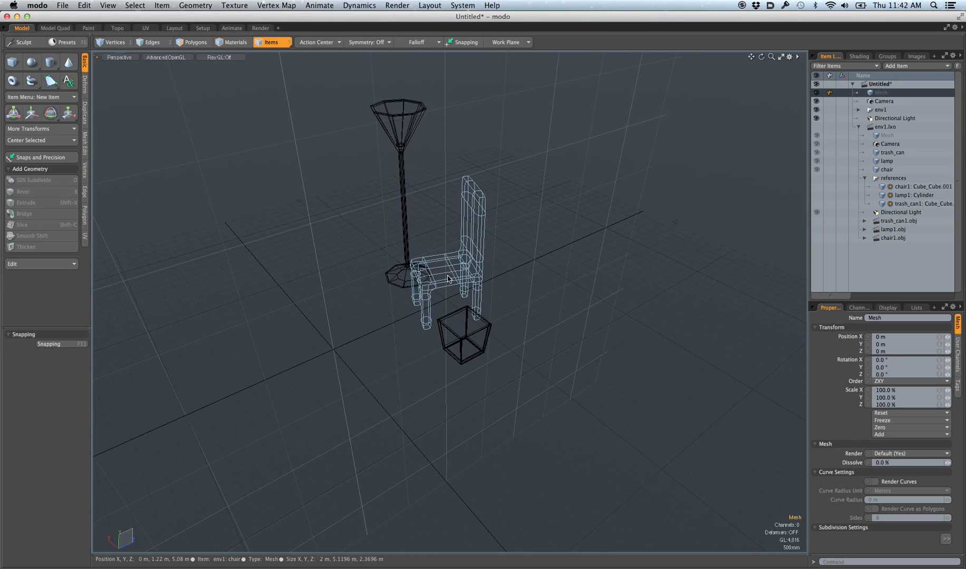
left_click_drag(487, 176, 502, 152, "alt")
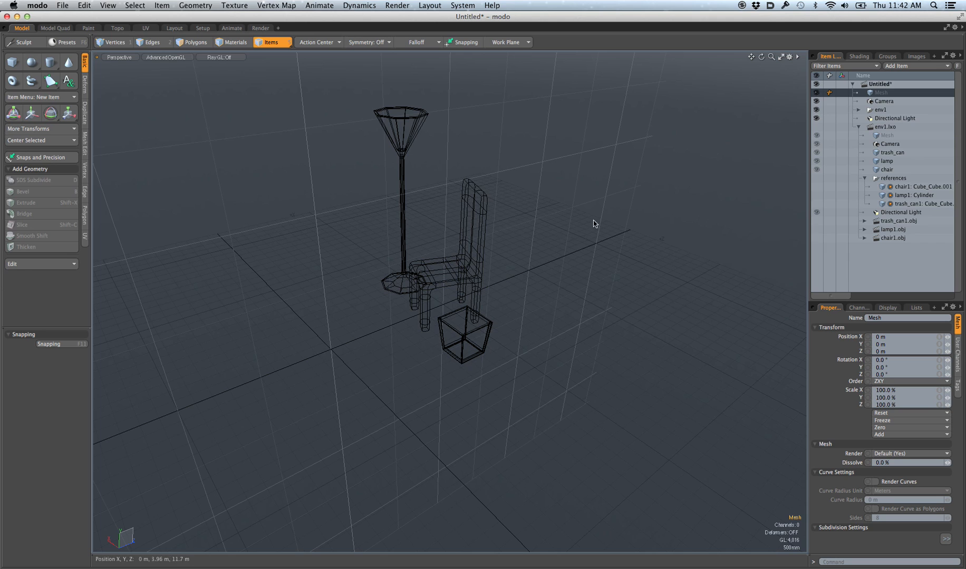
left_click_drag(475, 252, 419, 252, "alt")
- Start a regular scene import and browse to the obj folder inside test_production/models
left_click(62, 5)
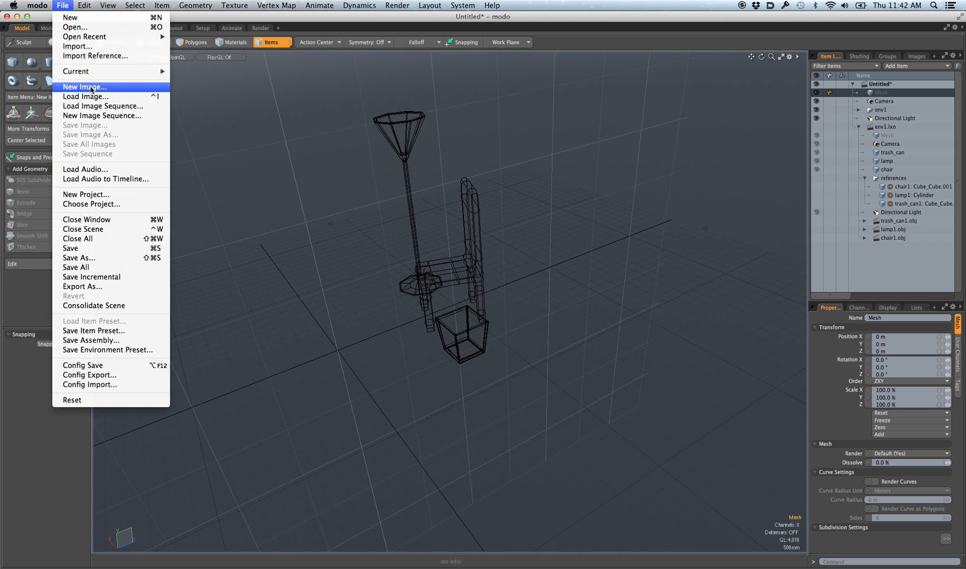
left_click(108, 48)
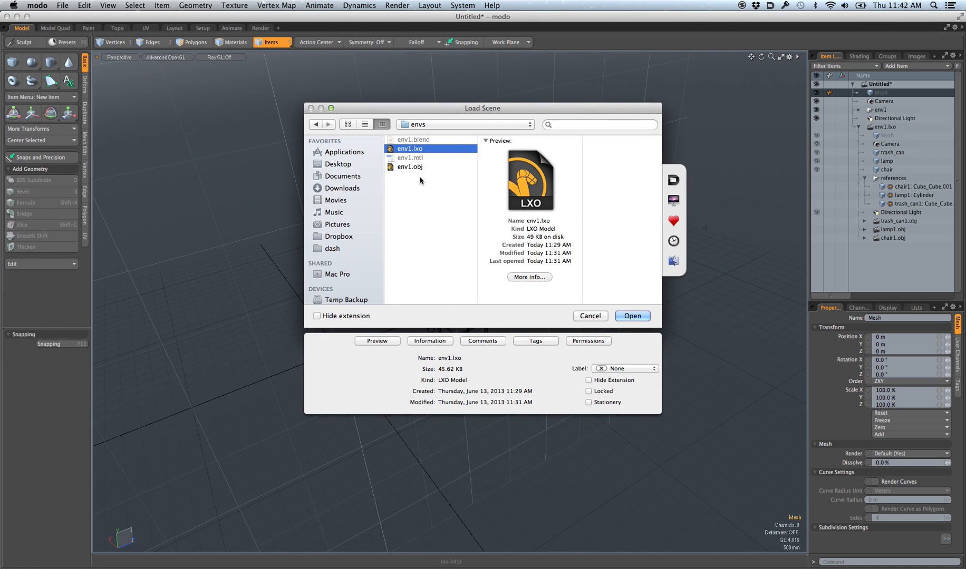
left_click(458, 126)
left_click(460, 135)
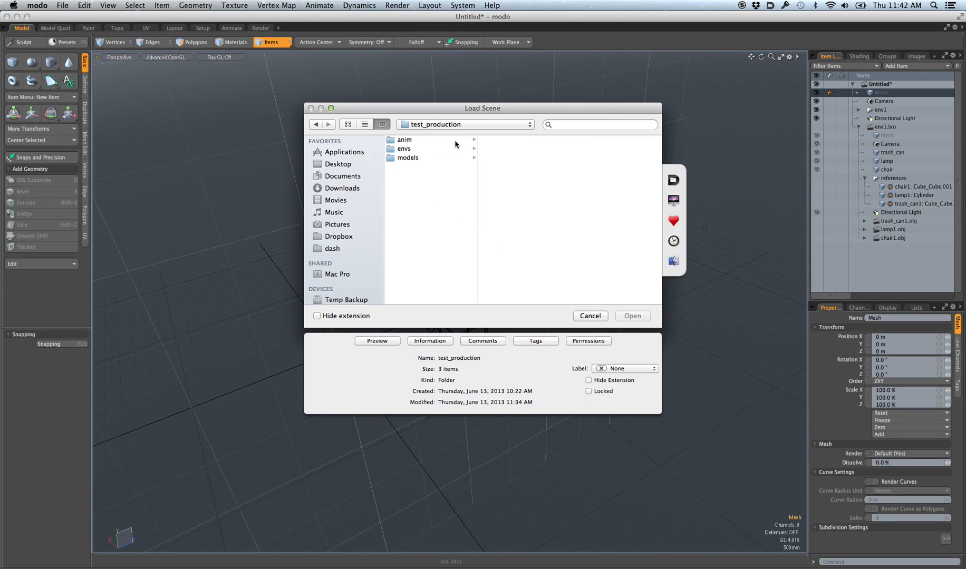
key("Down")
key("Down")
key("Down")
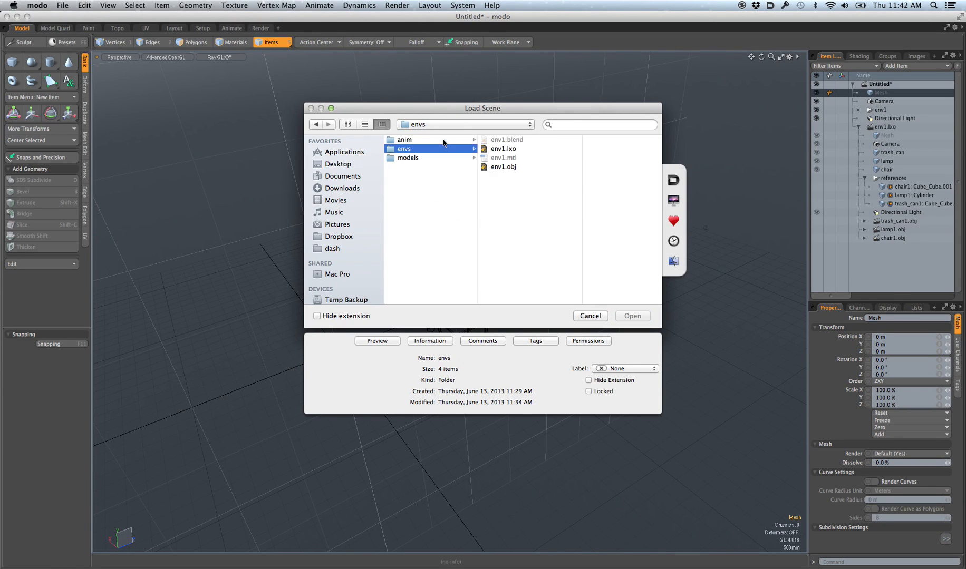
key("Right")
key("Right")
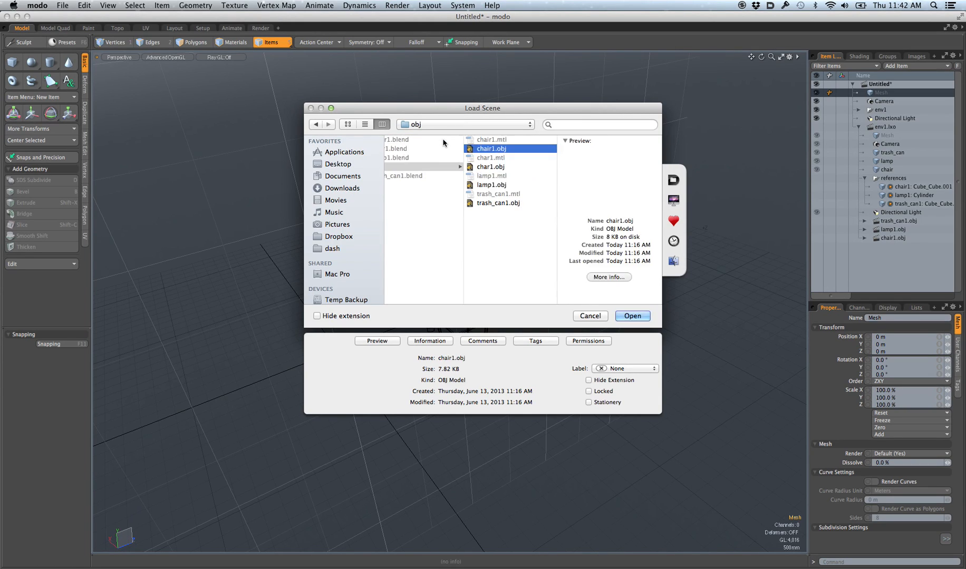
- Import char1.obj with Import as Static Mesh and Import Groups as Separate Meshes off
key("Down")
key("Down")
key("Up")
key("Return")
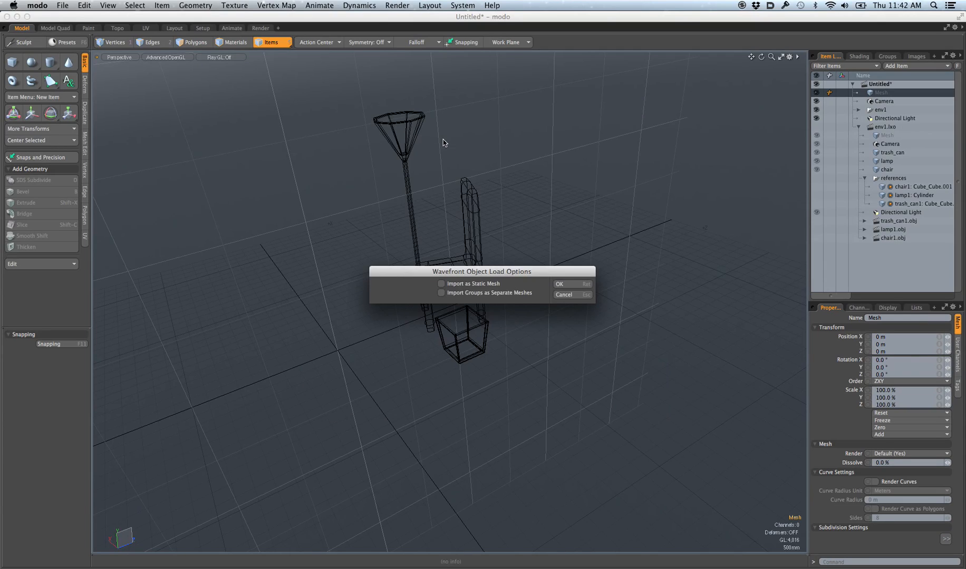
key("Return")
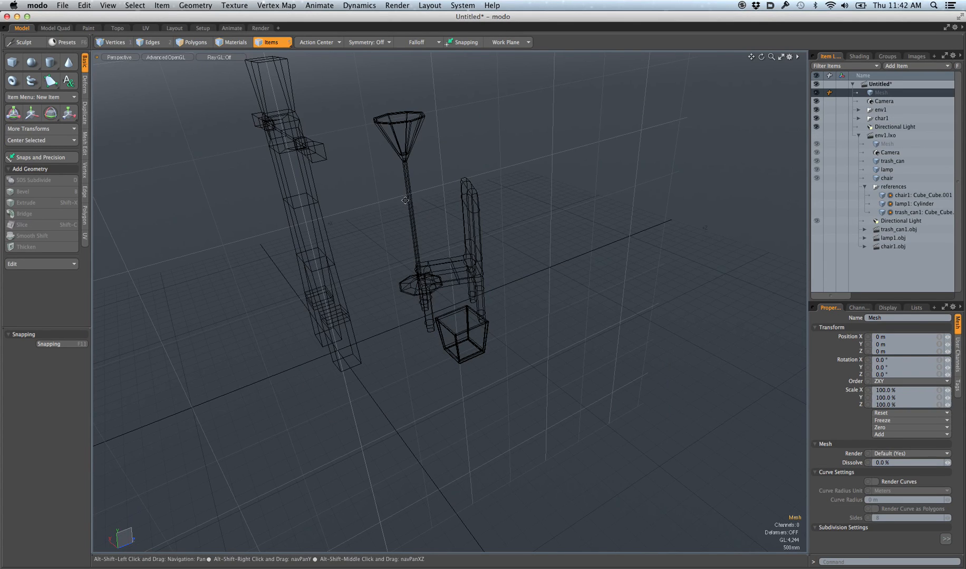
- Select the imported character mesh and turn on its subdivision surface display
left_click_drag(442, 222, 494, 252, "alt+shift")
left_click(335, 189)
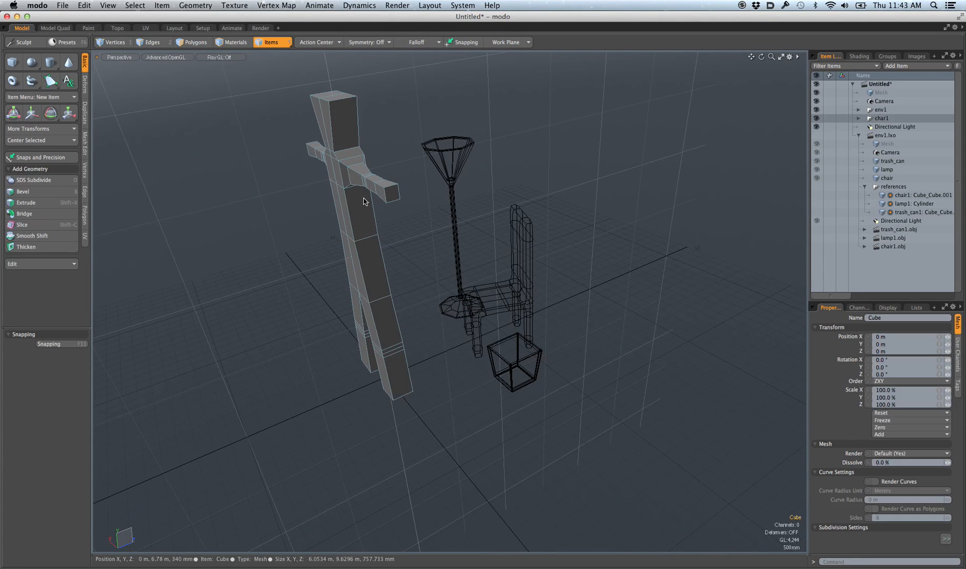
key("Tab")
left_click_drag(363, 199, 559, 261, "alt")
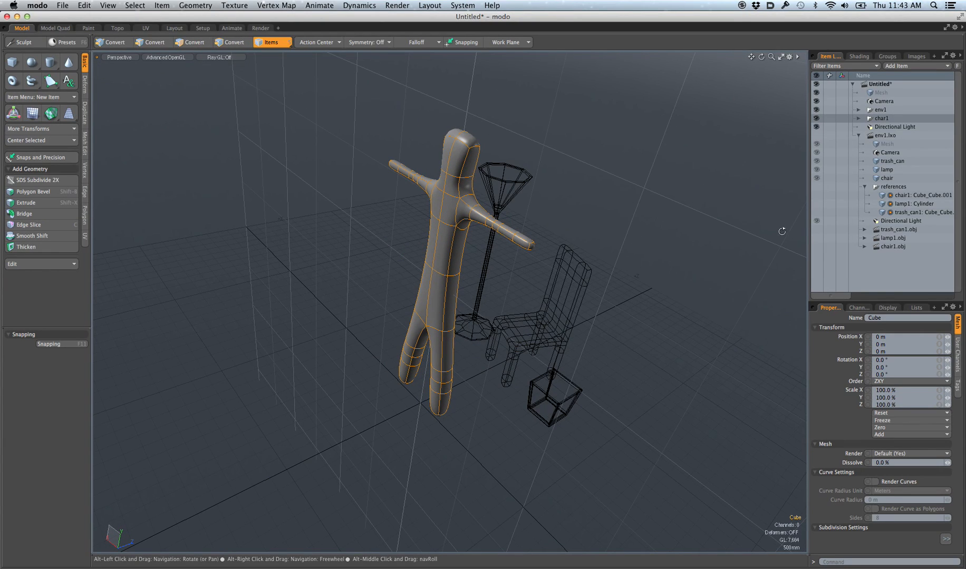
- In the Setup layout, apply an MDD File deformer to char1's Cube mesh using the 01.01 point cache from test_production/anim
left_click(858, 119)
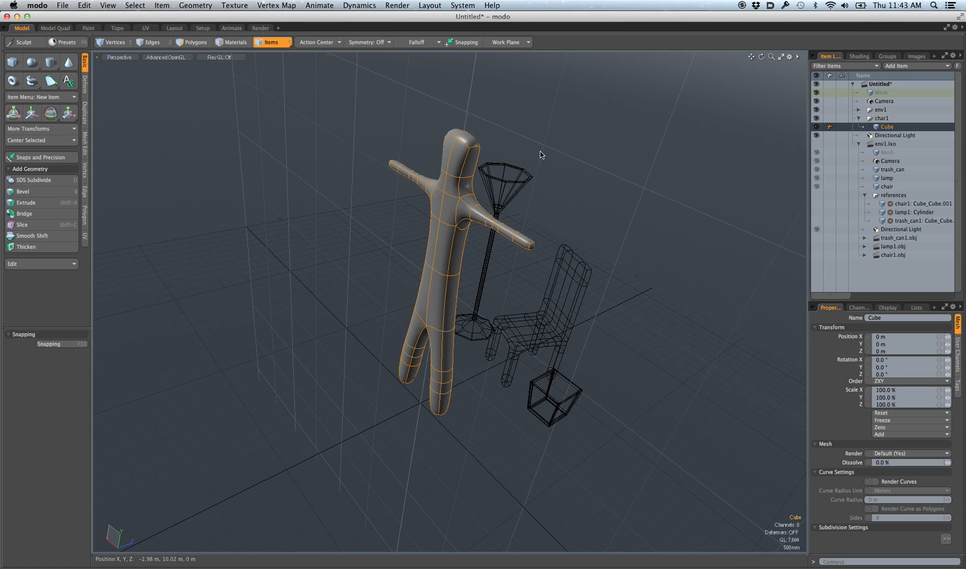
left_click(205, 28)
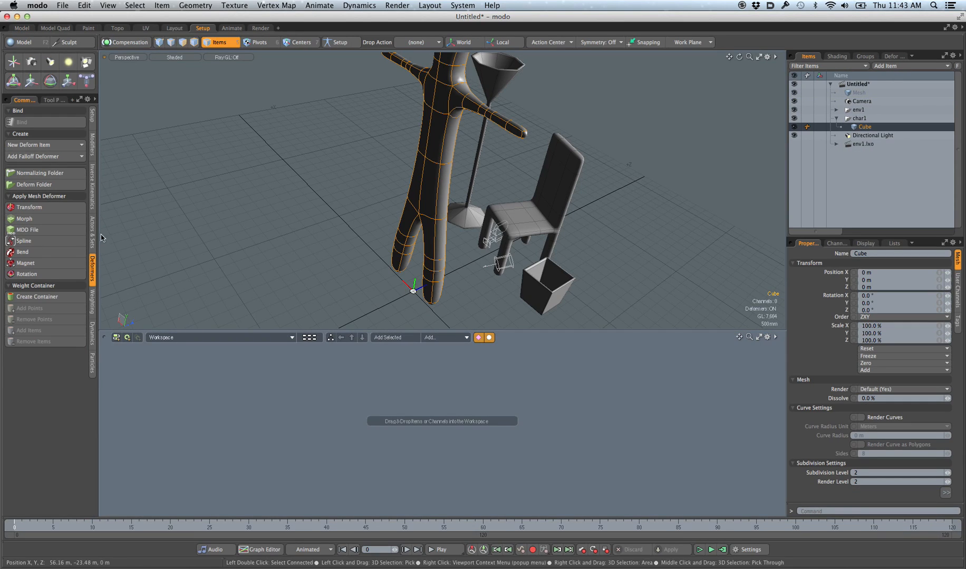
left_click(82, 230)
left_click(416, 176)
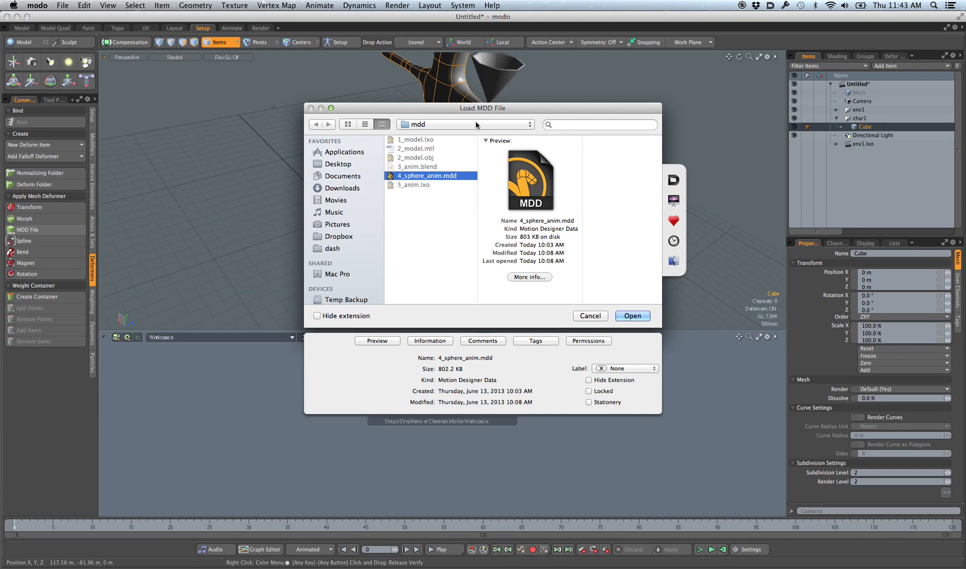
left_click(673, 241)
left_click(704, 241)
left_click(466, 123)
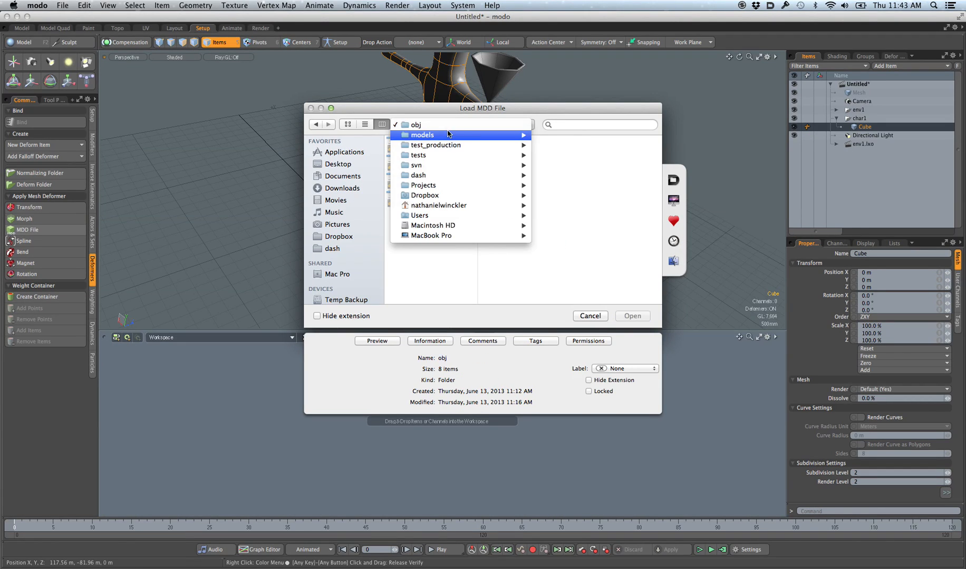
left_click(424, 145)
left_click(426, 143)
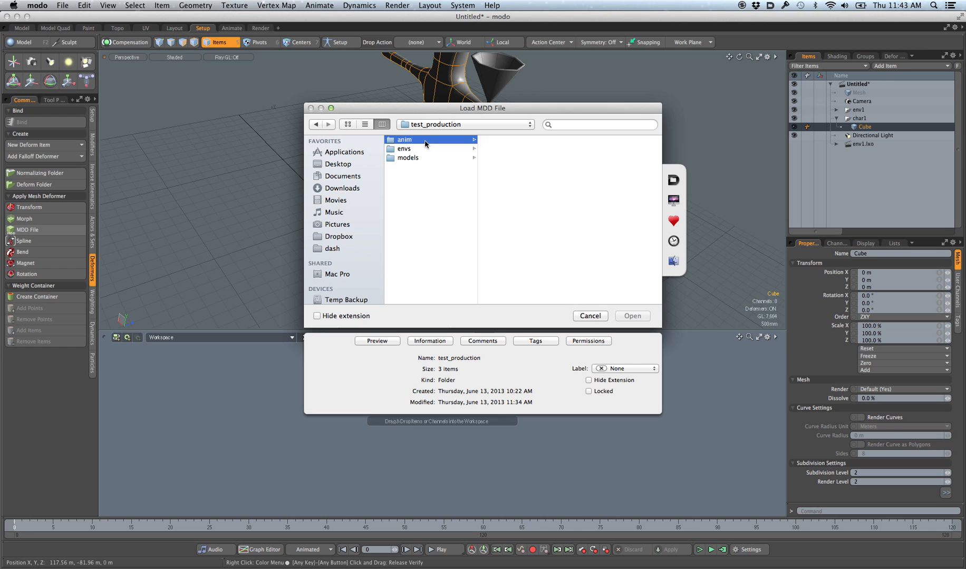
key("Right")
key("Return")
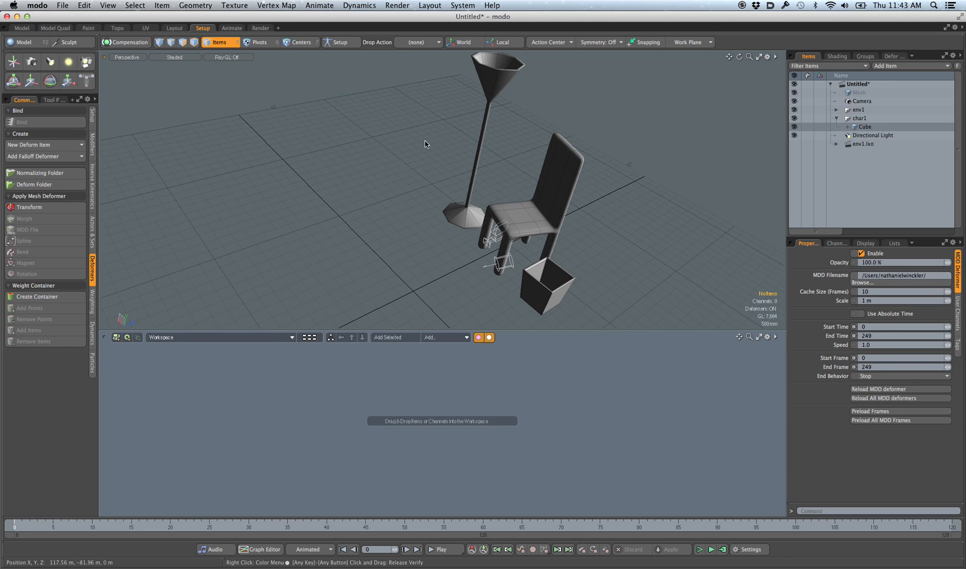
- Expand the Cube item, select its MDD Influence and check the deformer's Scale setting
left_click_drag(424, 145, 405, 434, "alt")
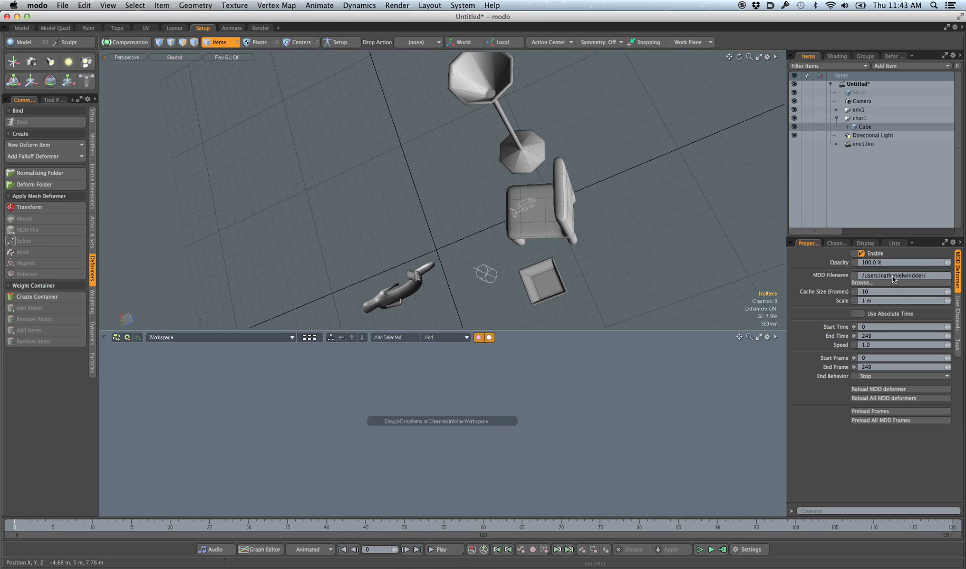
left_click(847, 126)
left_click(861, 128)
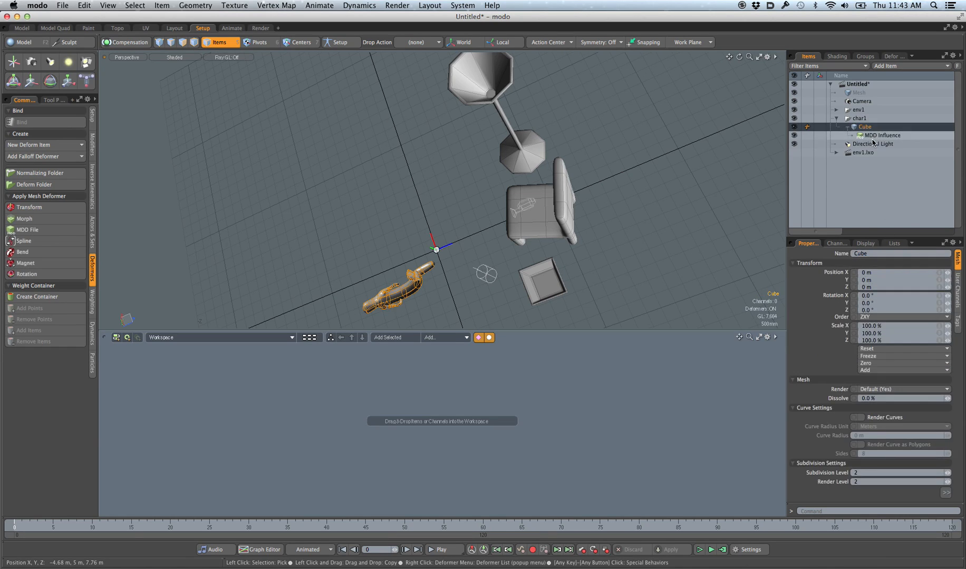
left_click(874, 137)
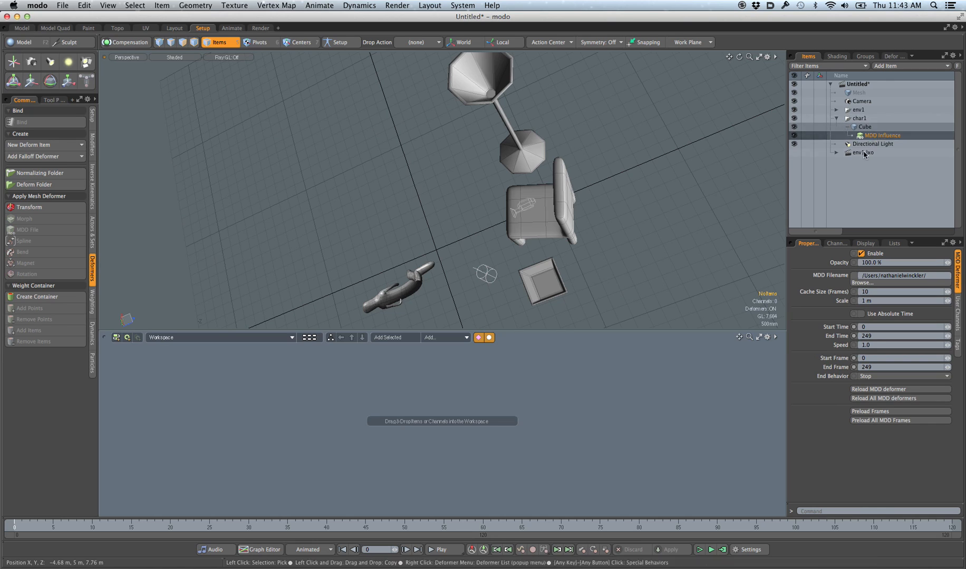
left_click(889, 299)
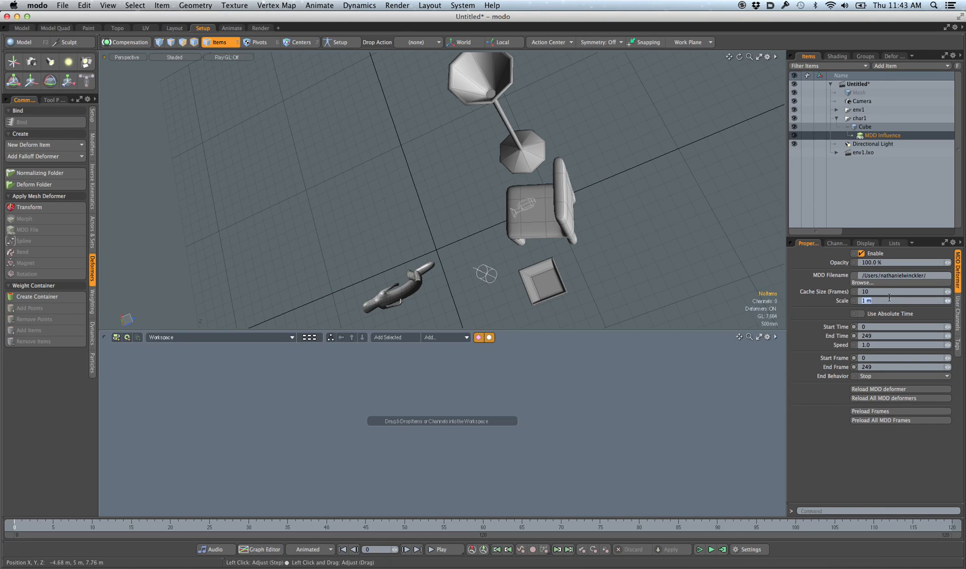
key("Return")
- Rotate the char1 Cube mesh to -90° on X and 180° on Y
left_click_drag(600, 268, 681, 130, "alt")
left_click(825, 128)
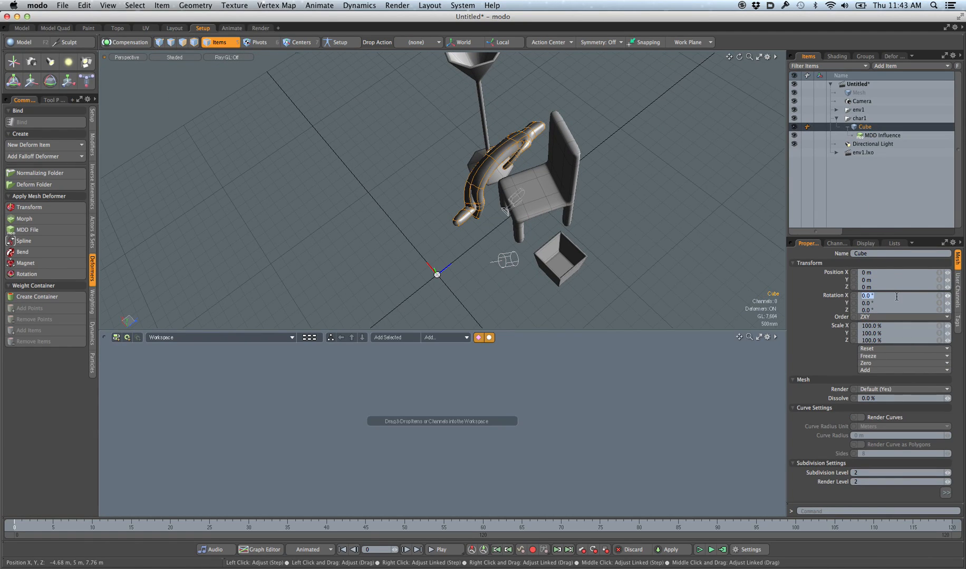
left_click(863, 296)
type("-90")
key("Tab")
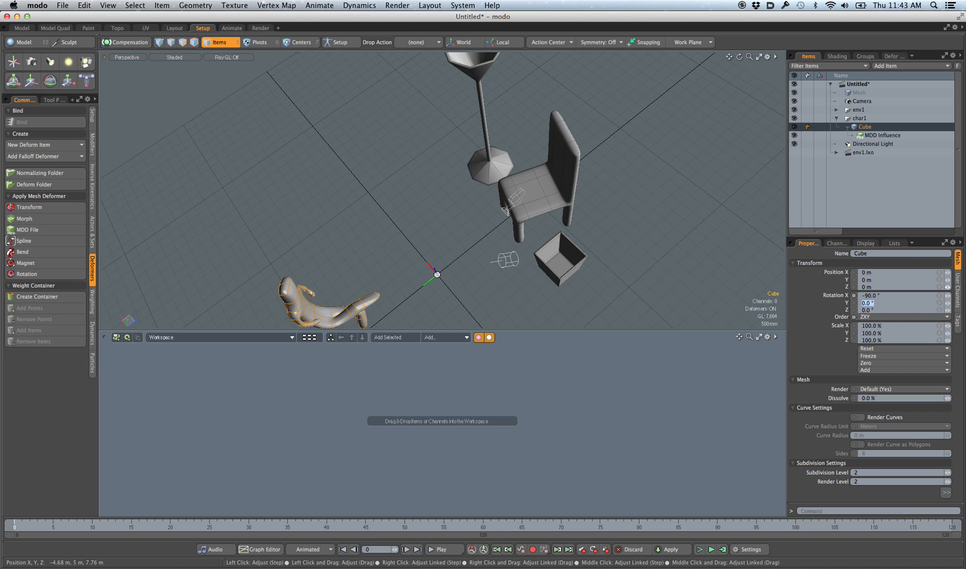
type("180")
key("Return")
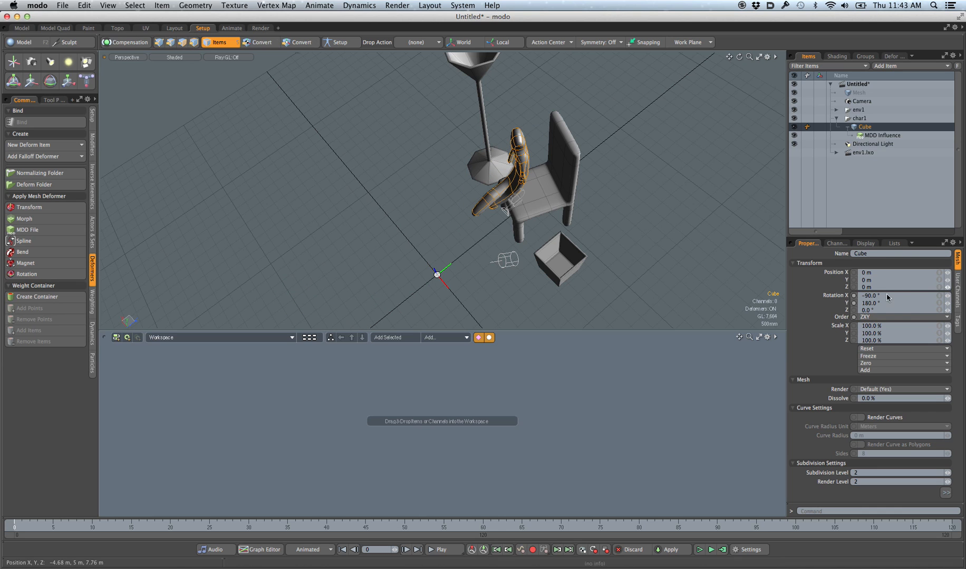
- Turn off subdivision surfaces on the character mesh seated at the chair
left_click_drag(707, 185, 538, 161, "alt")
key("Tab")
left_click_drag(538, 161, 579, 163, "ctrl+alt")
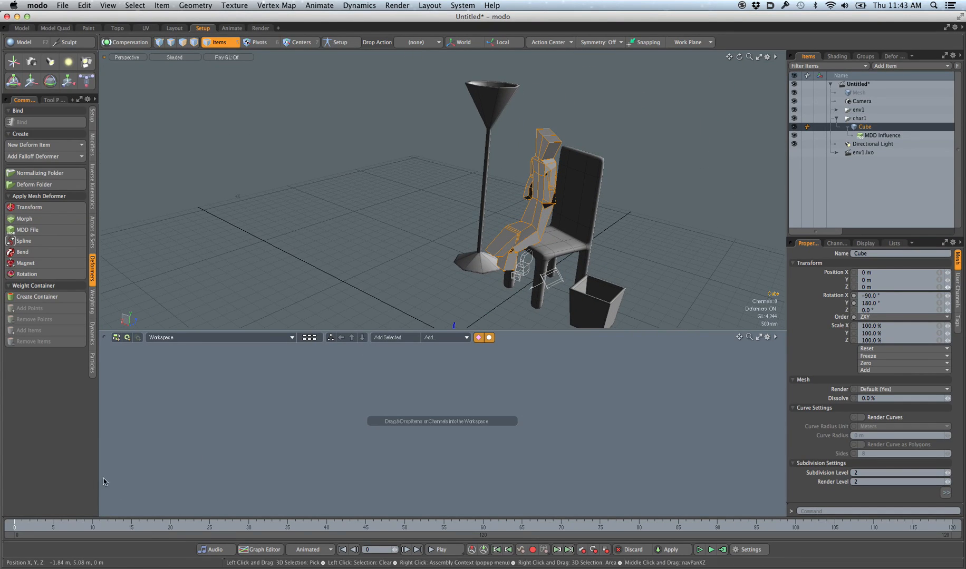
- Scrub the first 21 frames in modo and compare the head tilt with the animation near frame 20 in Blender
left_click_drag(15, 525, 170, 525)
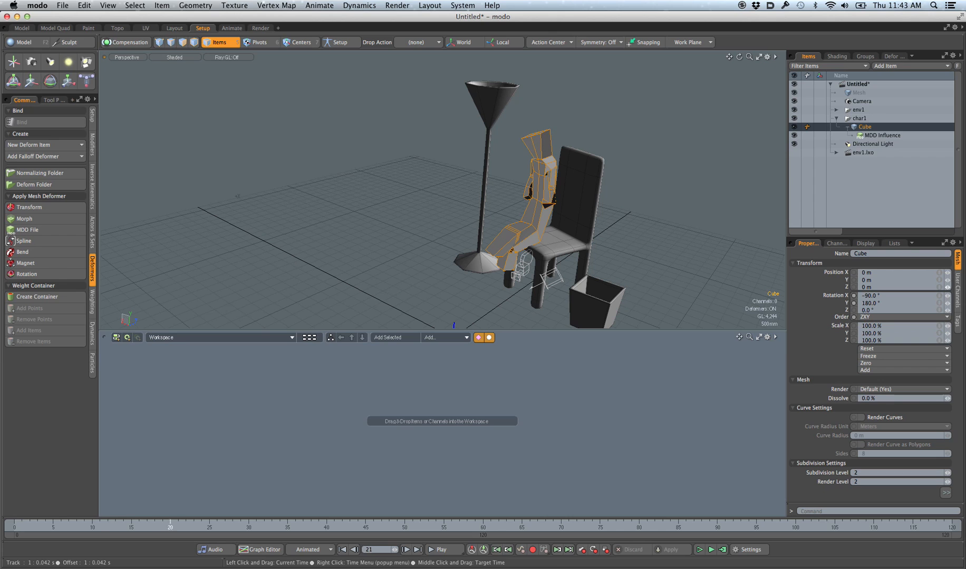
left_click_drag(108, 526, 155, 526)
left_click(589, 562)
left_click_drag(185, 525, 192, 526)
right_click(450, 128)
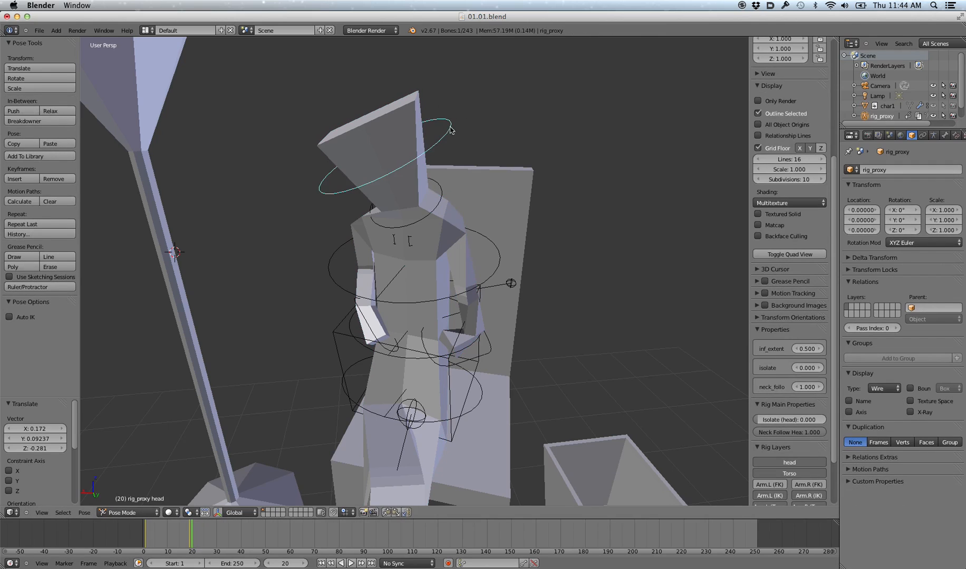
key("Left")
left_click(614, 568)
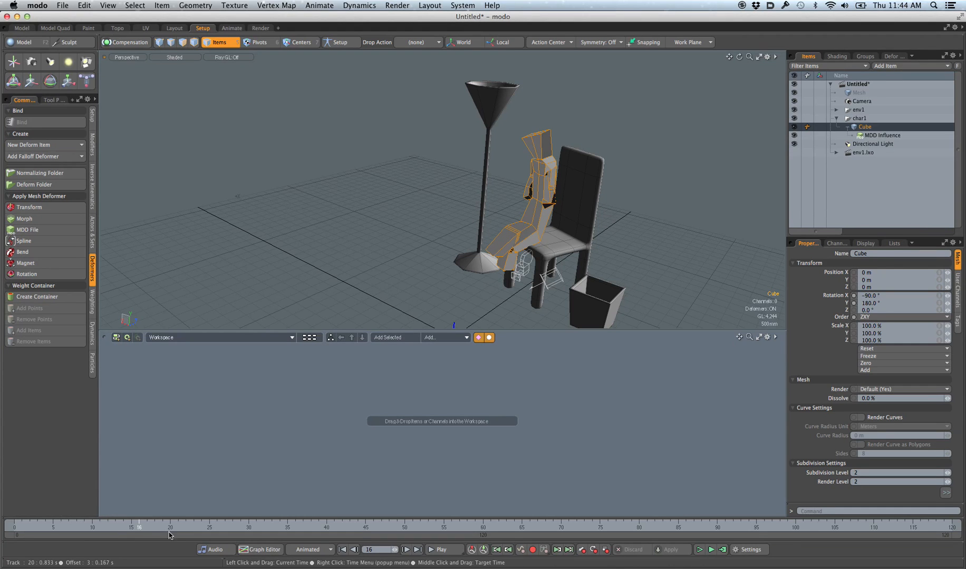
- Rewind modo to frame 0, switch to Blender, view the whole timeline range and return to frame 1 to compare the head pose
left_click_drag(519, 156, 575, 160, "ctrl+alt")
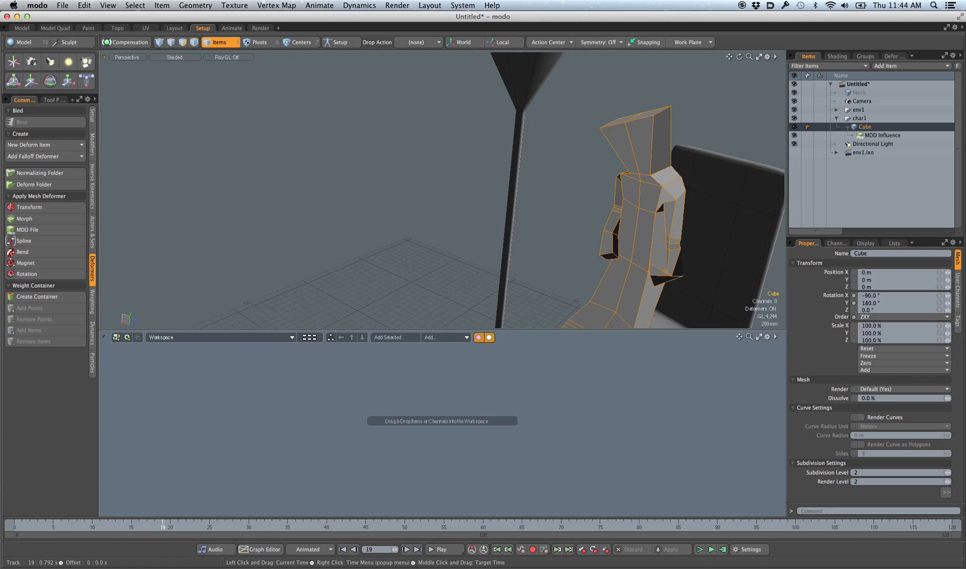
left_click_drag(163, 529, 2, 489)
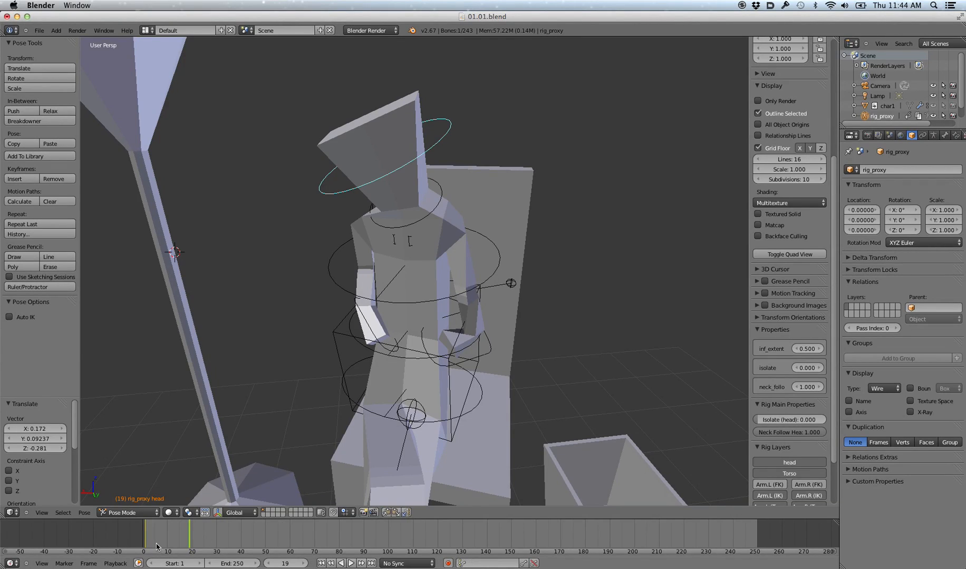
mouse_move(157, 547)
middle_mouse_down("ctrl")
mouse_move(251, 542)
mouse_move(149, 542)
middle_mouse_up("ctrl")
key("space")
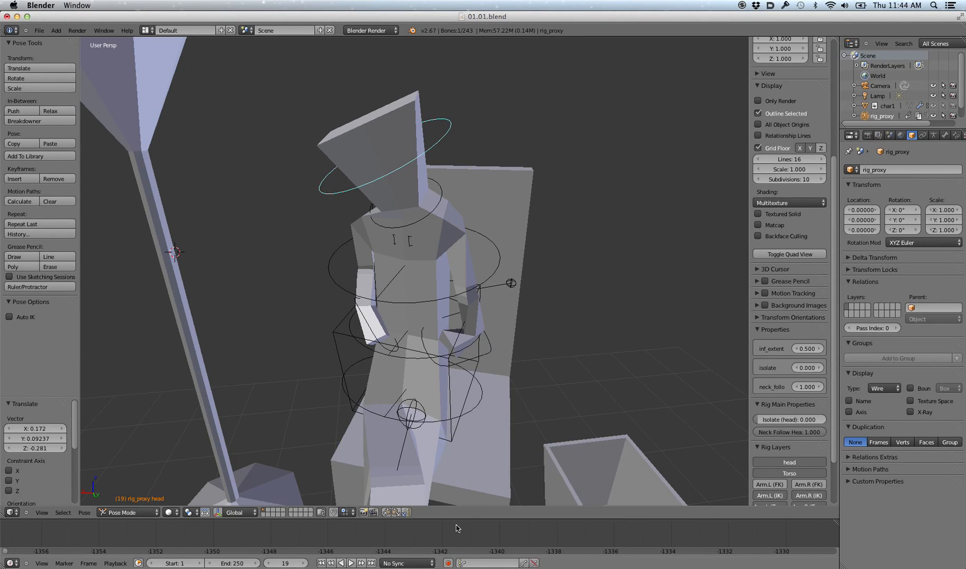
key("space")
type("view all")
key("Return")
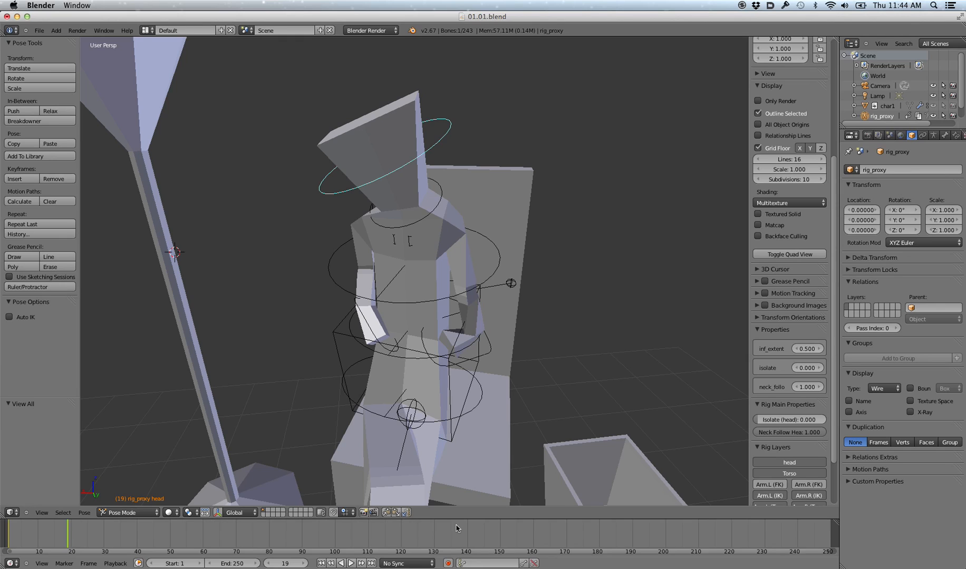
key("shift+Left")
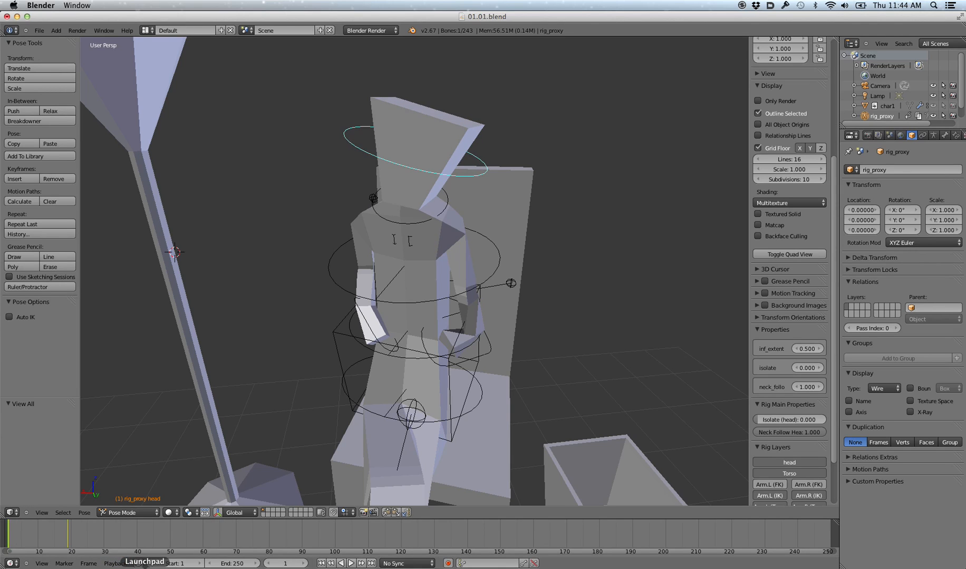
- Switch to modo and set the Start Time of the character's MDD Influence to 1
left_click(613, 568)
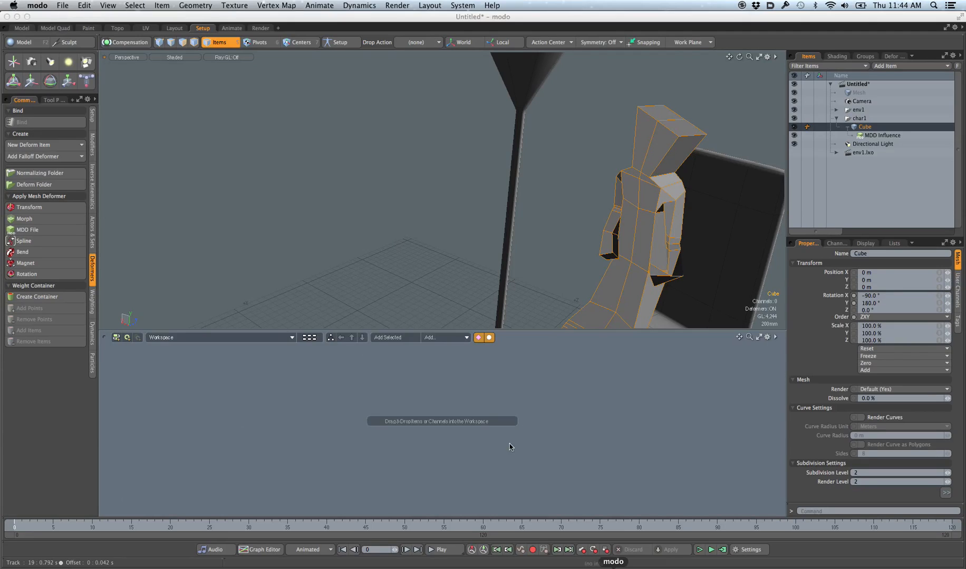
left_click(882, 135)
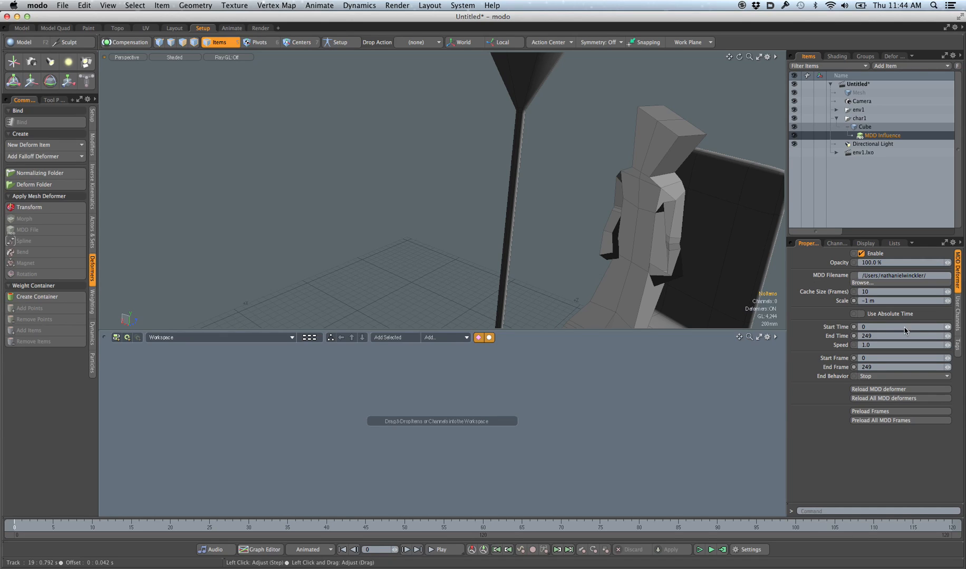
left_click(949, 329)
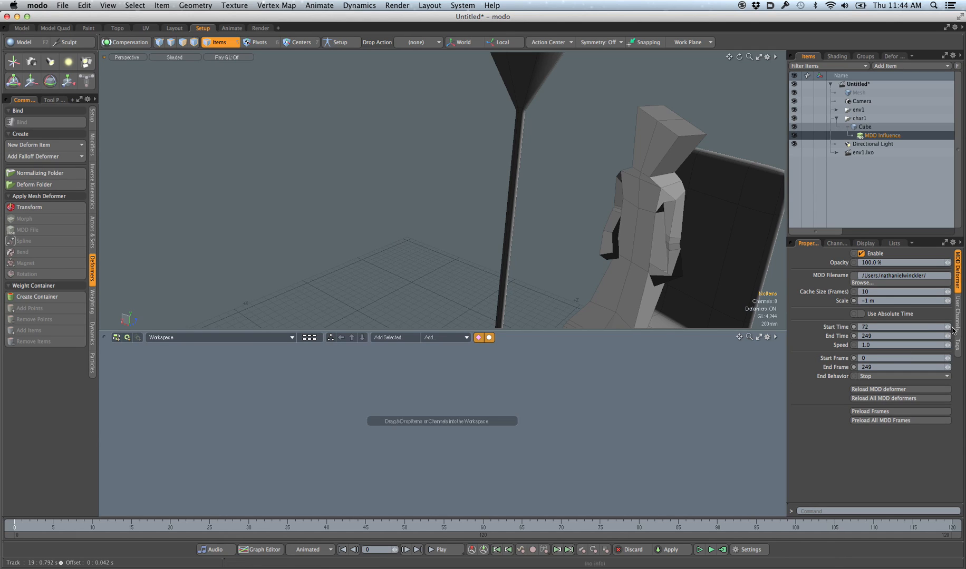
left_click_drag(948, 327, 922, 325)
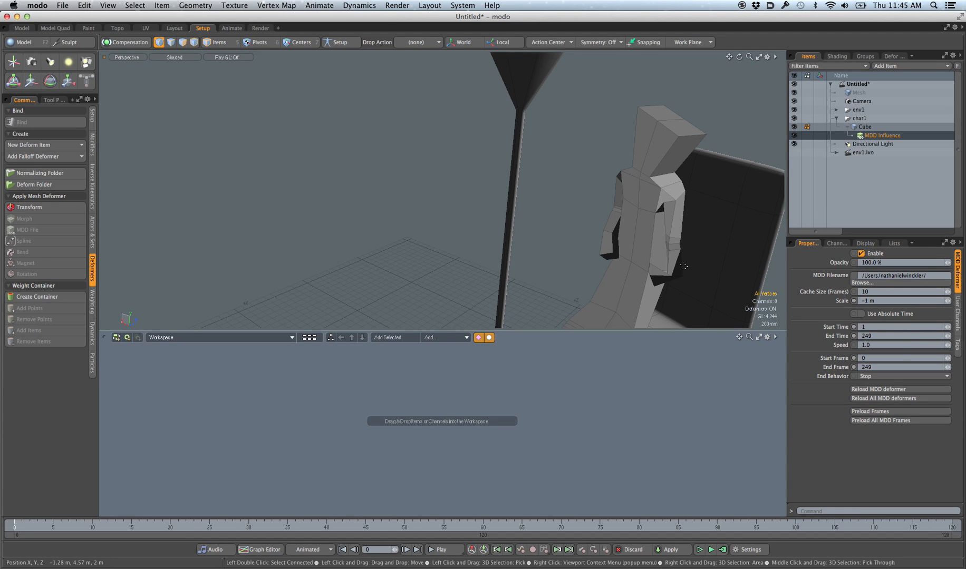
- Try a Start Time of 50 on the MDD deformer and scrub the animation to frame 67
left_click_drag(548, 230, 503, 240, "ctrl+alt")
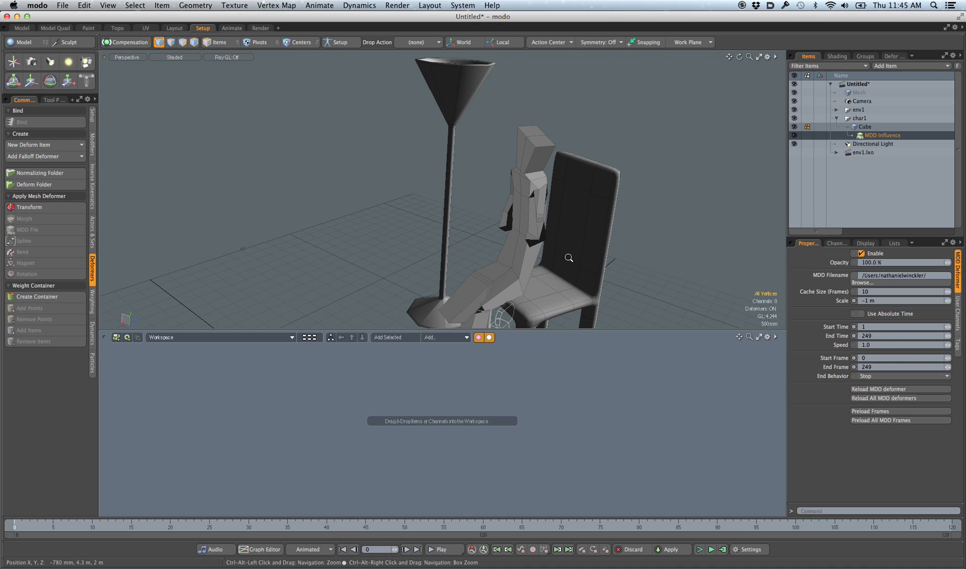
left_click(872, 326)
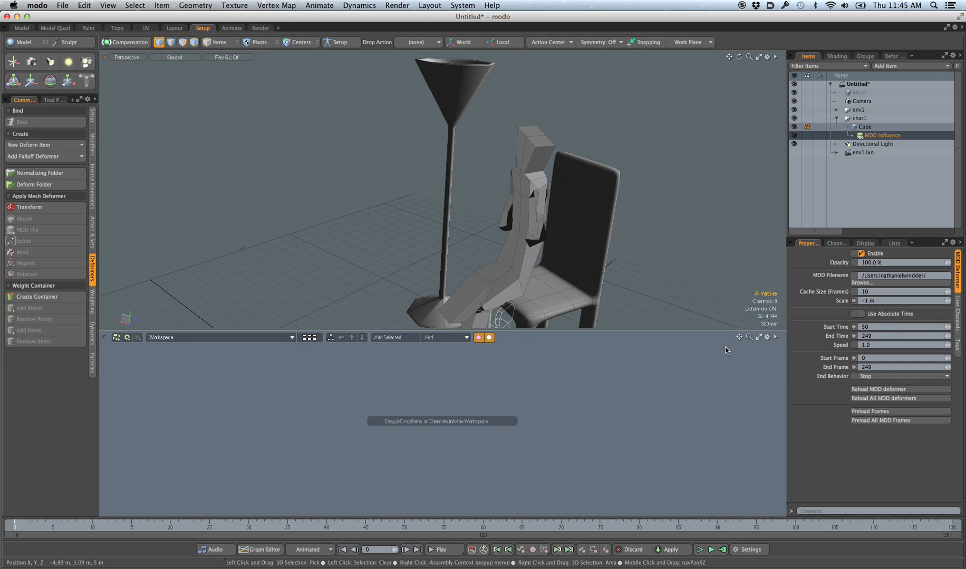
left_click_drag(15, 527, 62, 527)
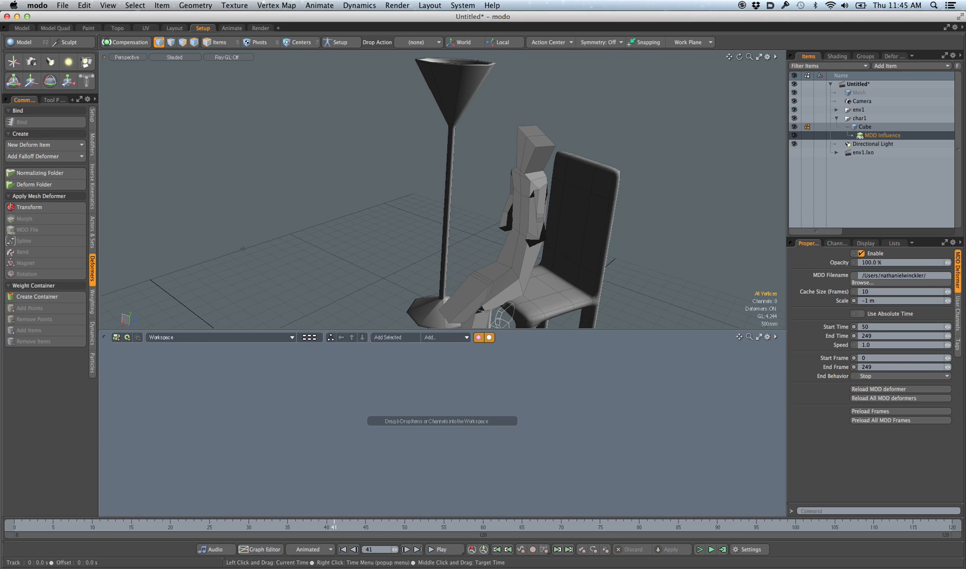
mouse_move(412, 527)
left_mouse_down()
mouse_move(545, 527)
mouse_move(421, 527)
mouse_move(538, 527)
left_mouse_up()
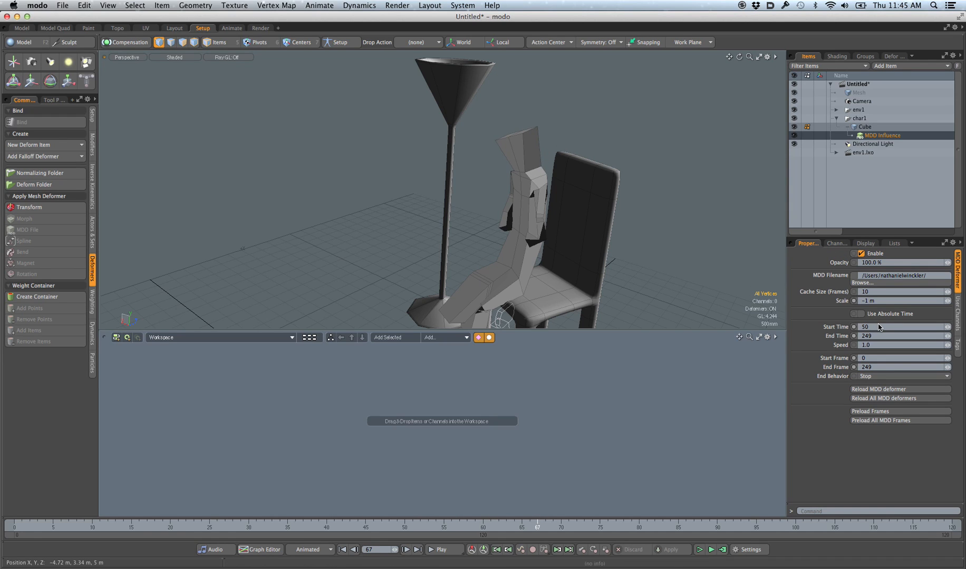
- Set the MDD deformer's Start Time to 1 and End Time to 250, checking playback up to frame 68
type("1")
key("Return")
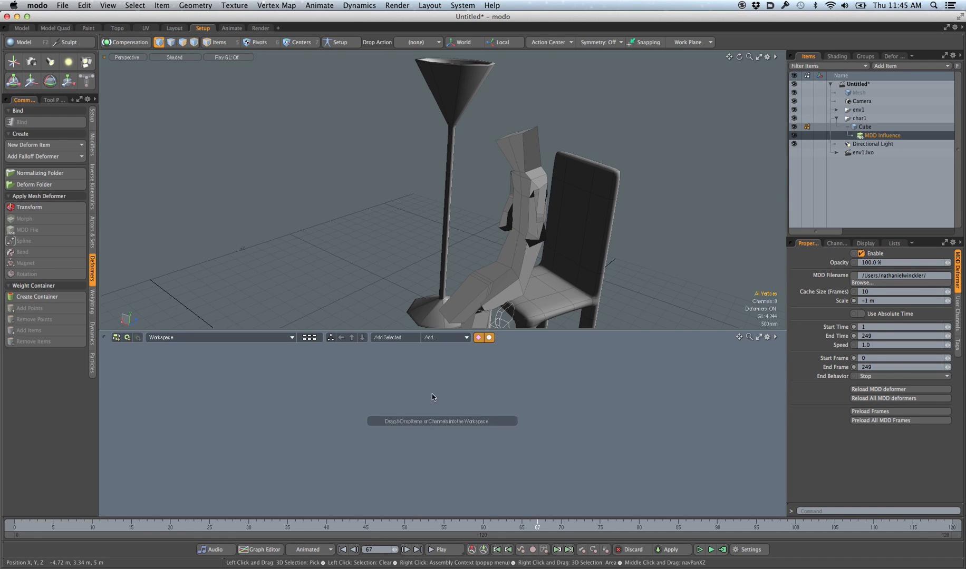
left_click(22, 524)
left_click_drag(14, 524, 100, 524)
left_click_drag(37, 524, 15, 524)
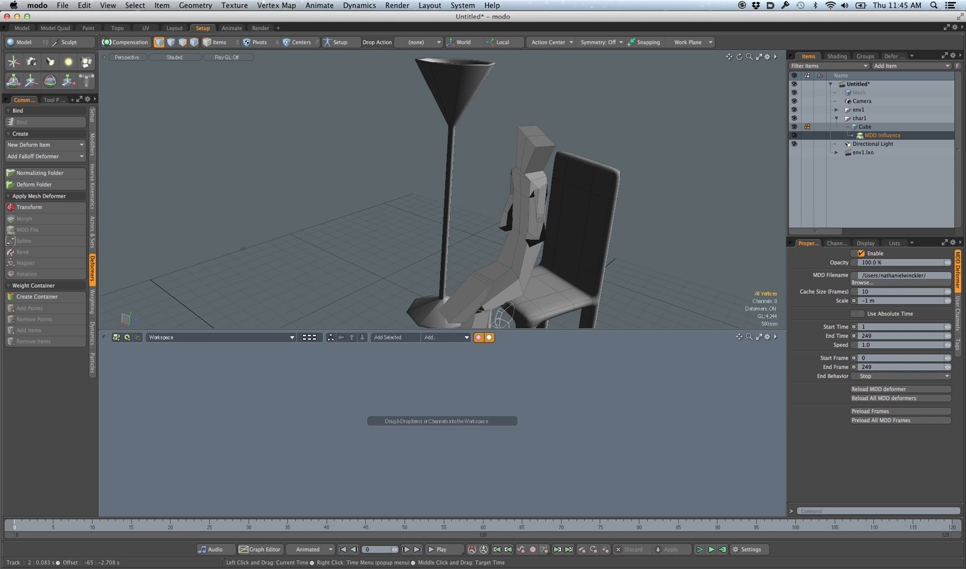
left_click(947, 335)
left_click_drag(14, 525, 545, 525)
- Save the scene as 01.01.lxo in a new folder named render
key("super+shift+s")
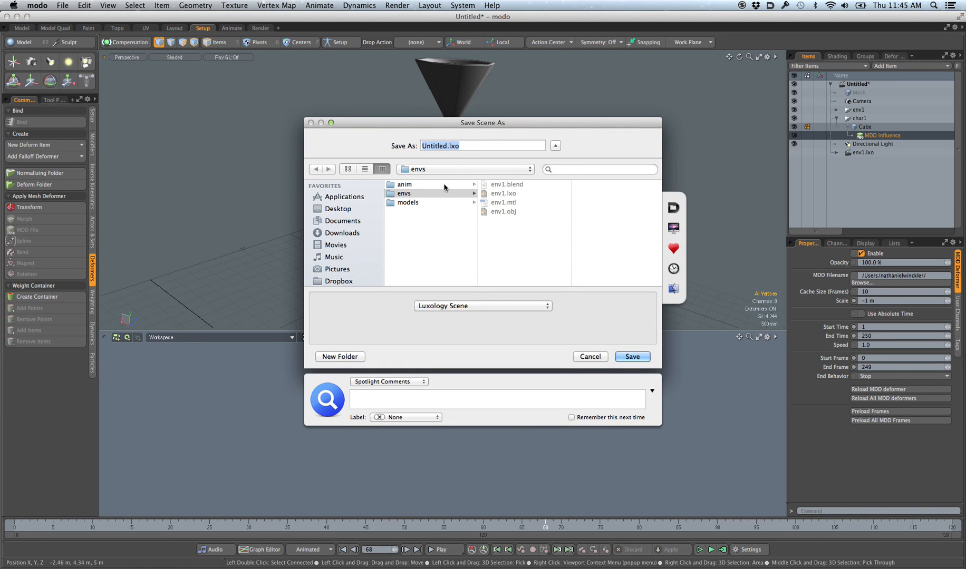
left_click(433, 226)
left_click(339, 356)
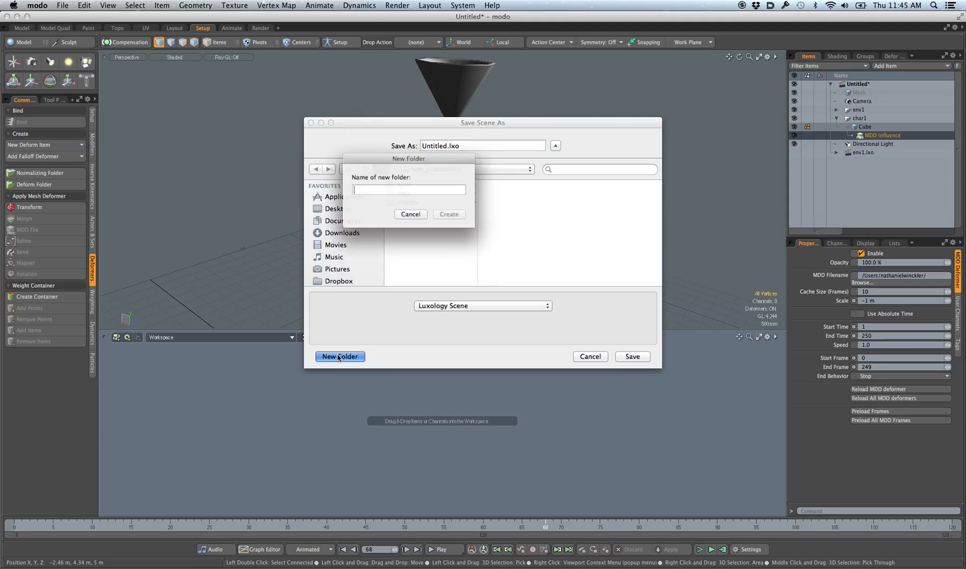
type("render")
key("Return")
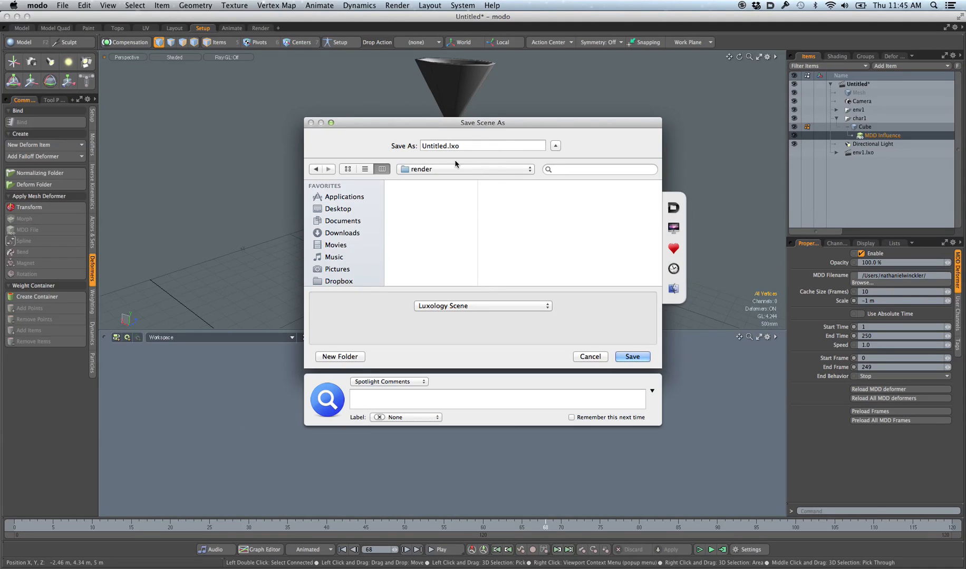
double_click(447, 147)
type("01.01")
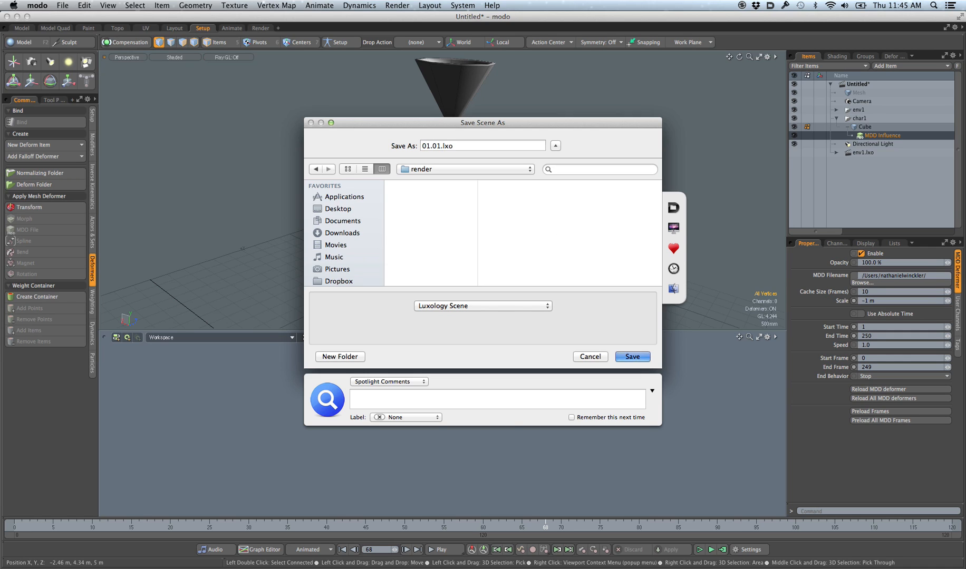
key("Return")
- Select the floor lamp in items mode and expand the env1 group to locate its referenced item
left_click_drag(597, 216, 543, 205, "alt+shift")
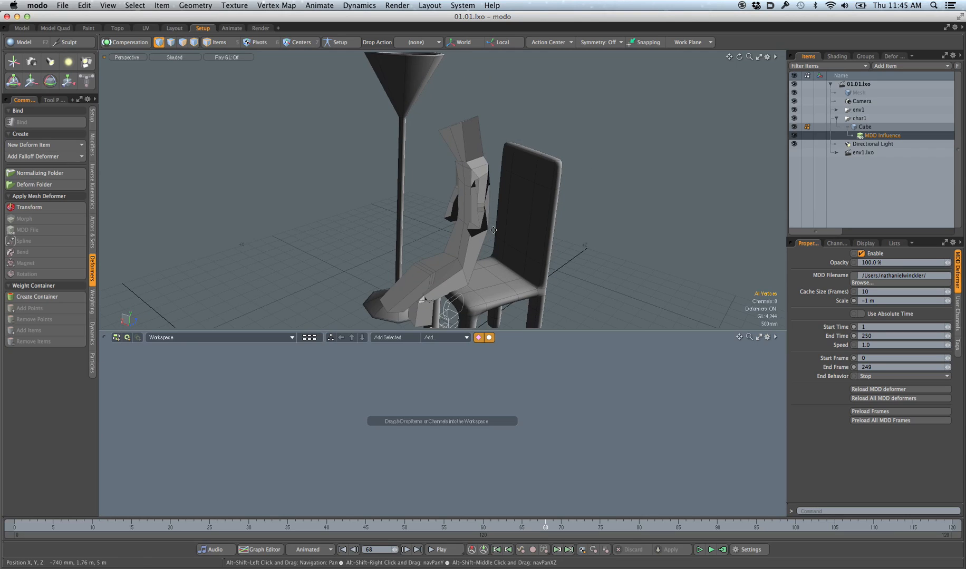
mouse_move(454, 178)
left_mouse_down("ctrl+alt")
mouse_move(428, 181)
mouse_move(454, 193)
left_mouse_up("ctrl+alt")
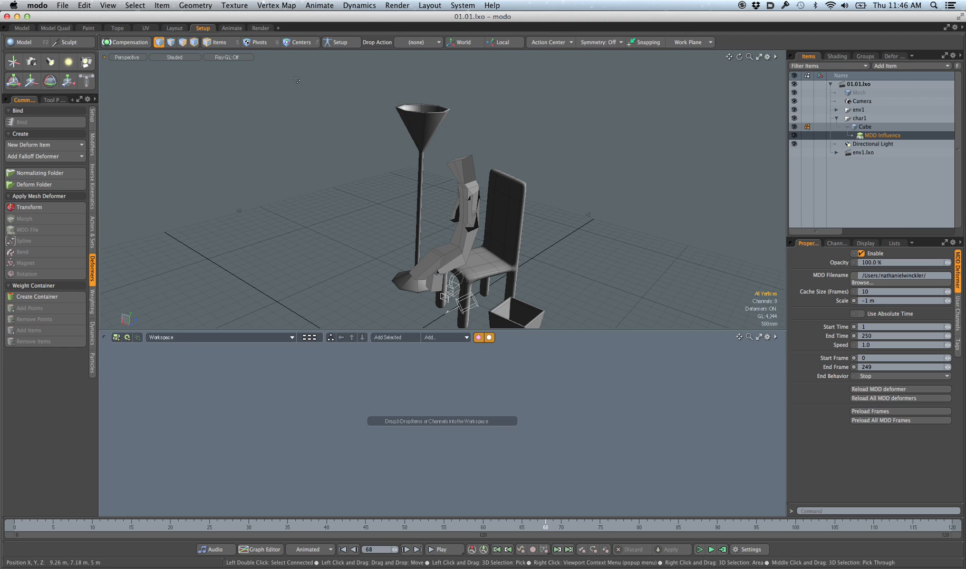
key("5")
left_click(416, 135)
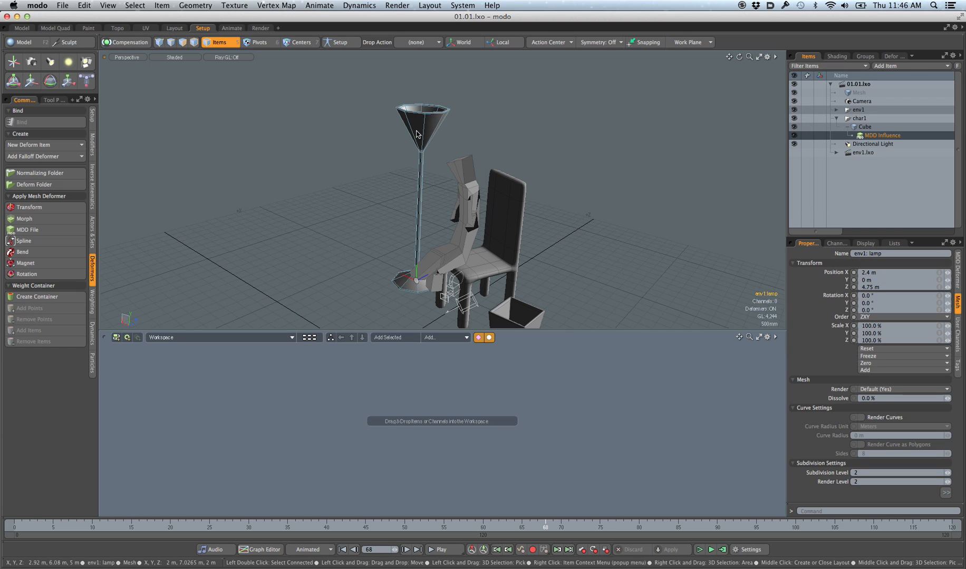
left_click(836, 110)
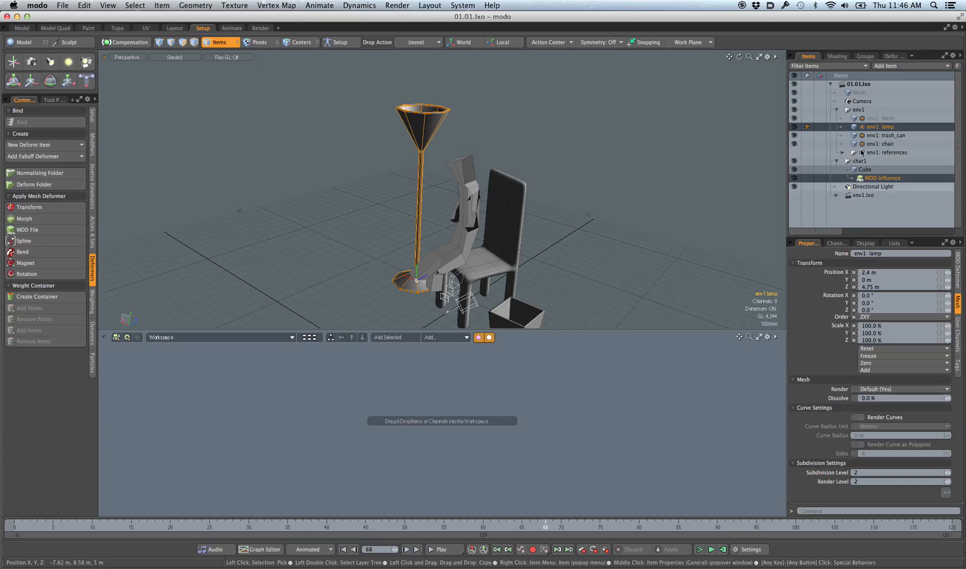
- Expand the env1.lxo scene and inspect its source lamp and trash_can meshes
left_click(836, 195)
scroll(867, 169, "down", 3)
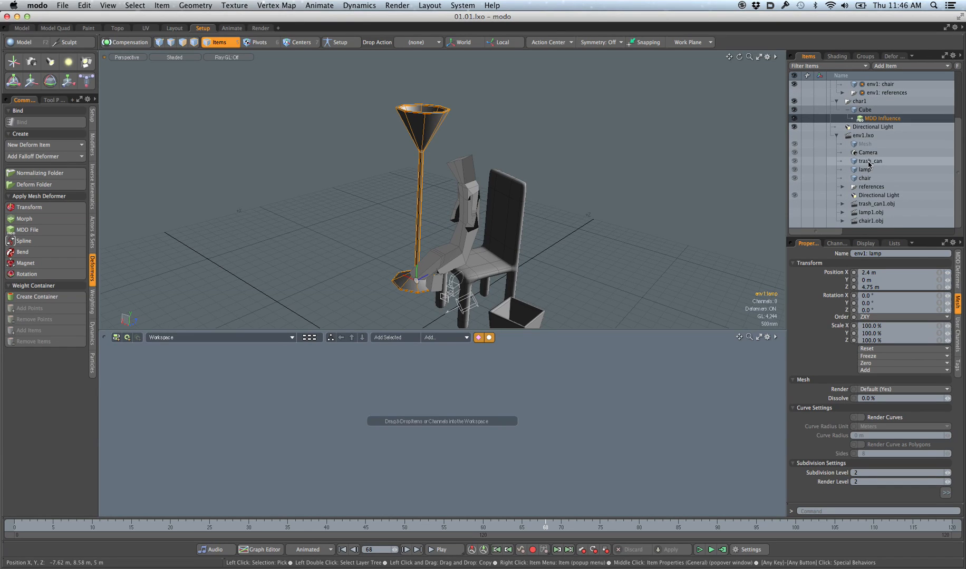
left_click(867, 169)
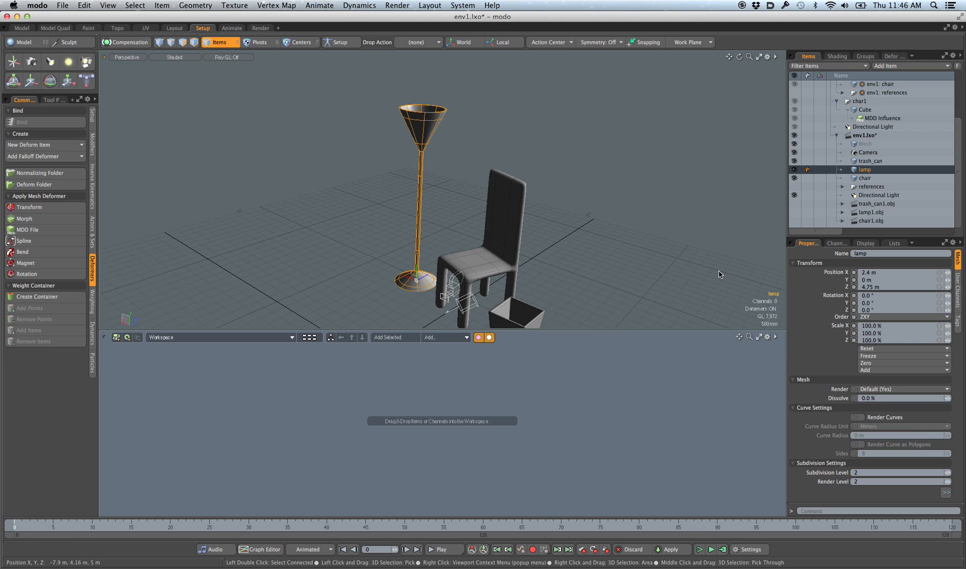
left_click(871, 160)
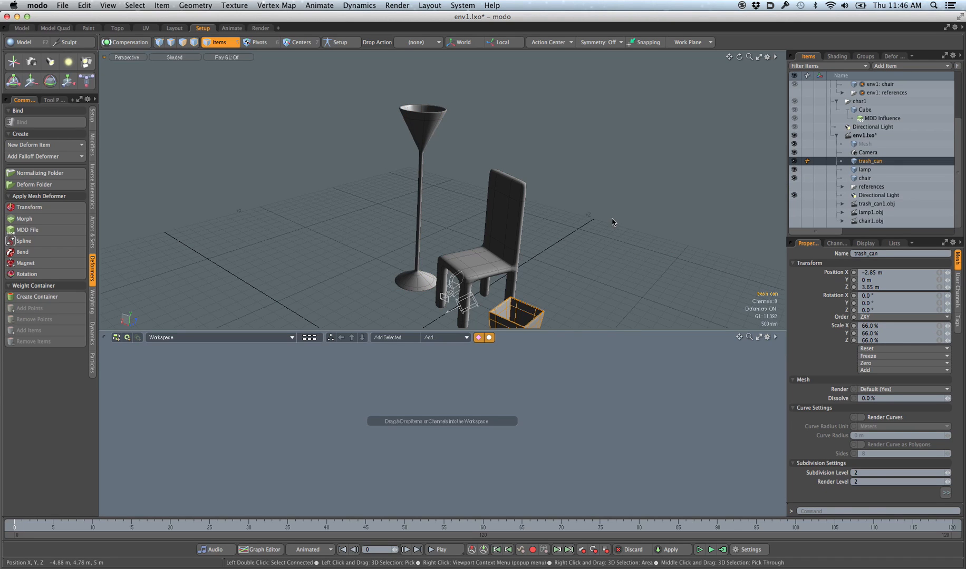
left_click_drag(610, 218, 553, 263, "ctrl+alt")
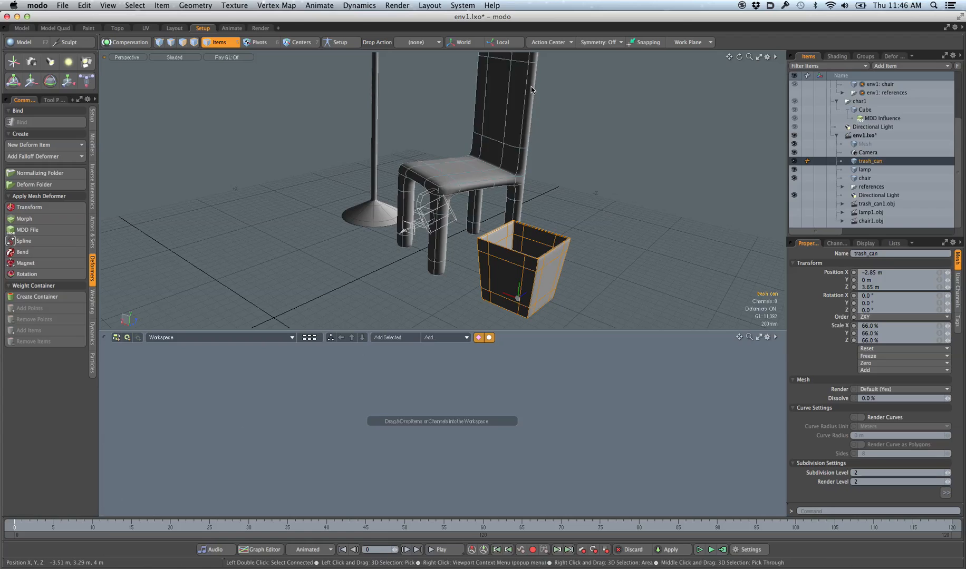
- Save the env1.lxo scene and make 01.01.lxo active again by selecting its env1: Mesh item
scroll(890, 106, "up", 3)
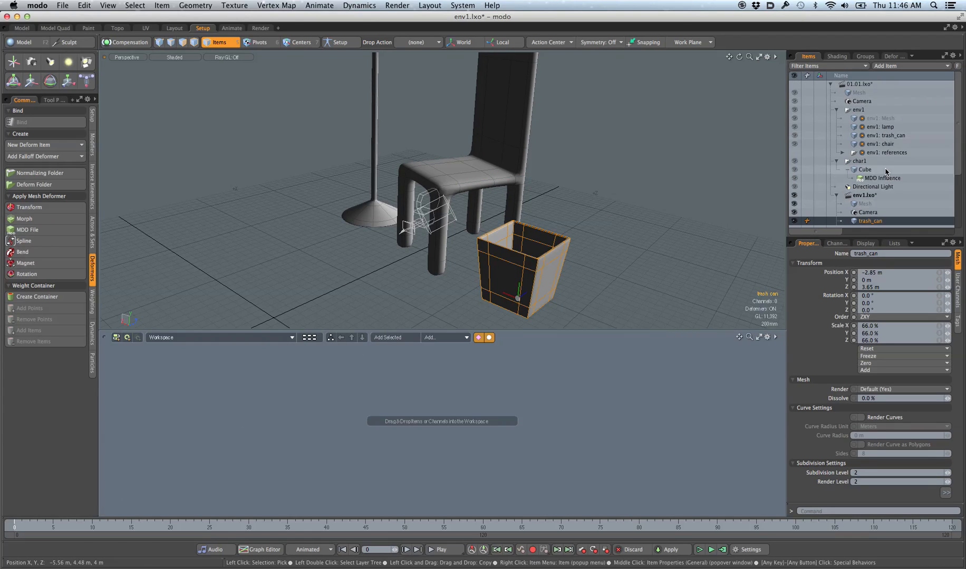
scroll(874, 174, "down", 3)
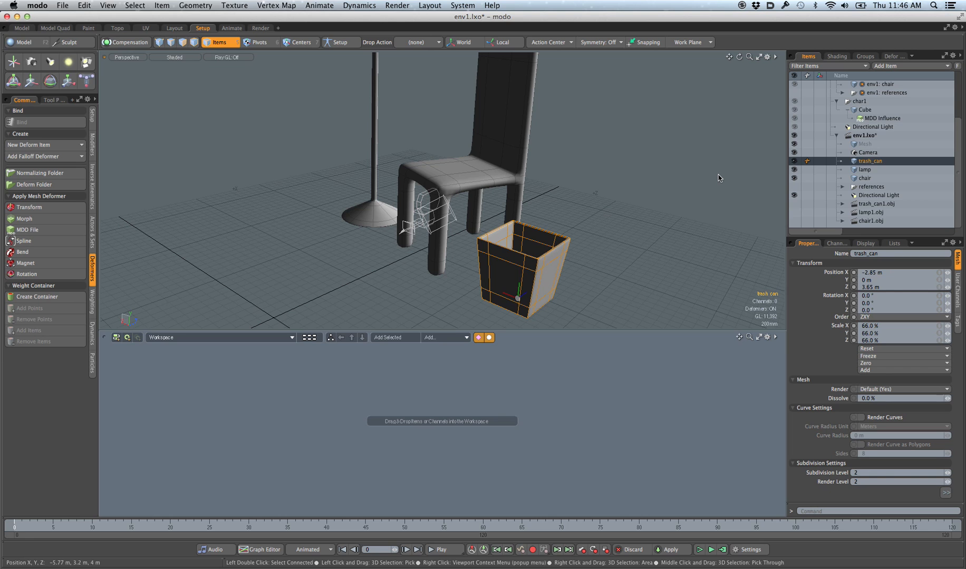
scroll(880, 134, "up", 3)
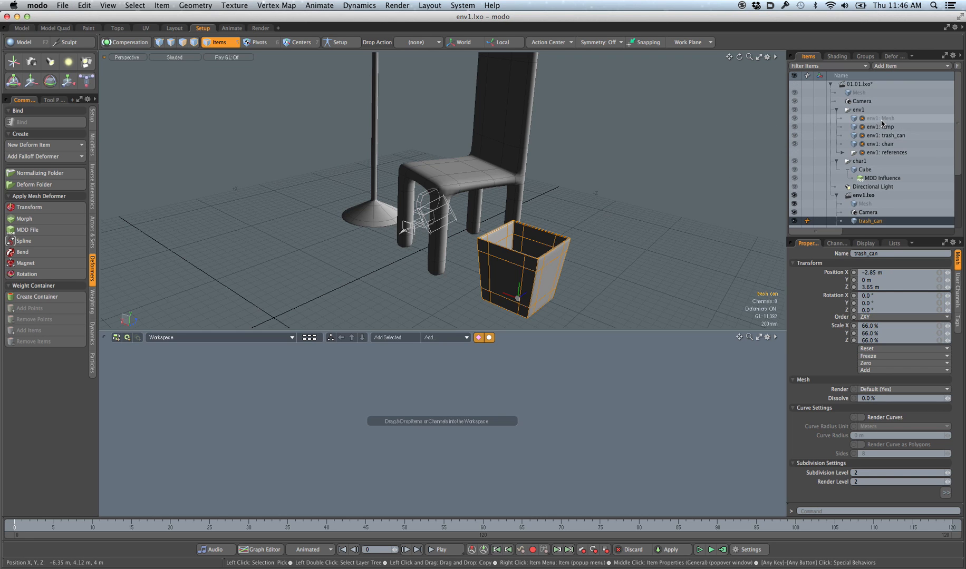
left_click(879, 118)
left_click_drag(615, 166, 584, 207, "alt+shift")
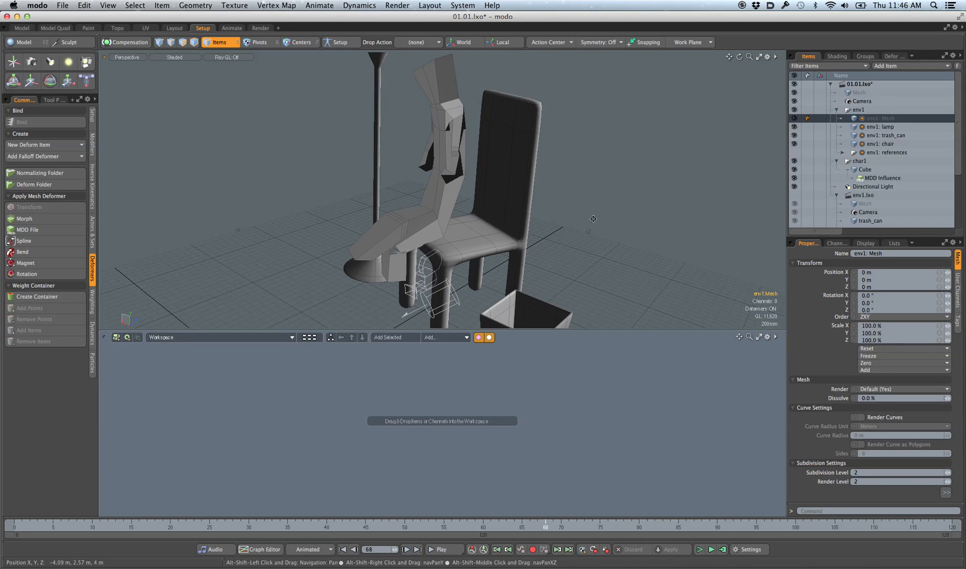
- Switch to the Render layout and frame the lamp, seated character, chair and trash can in the render camera preview
left_click(260, 28)
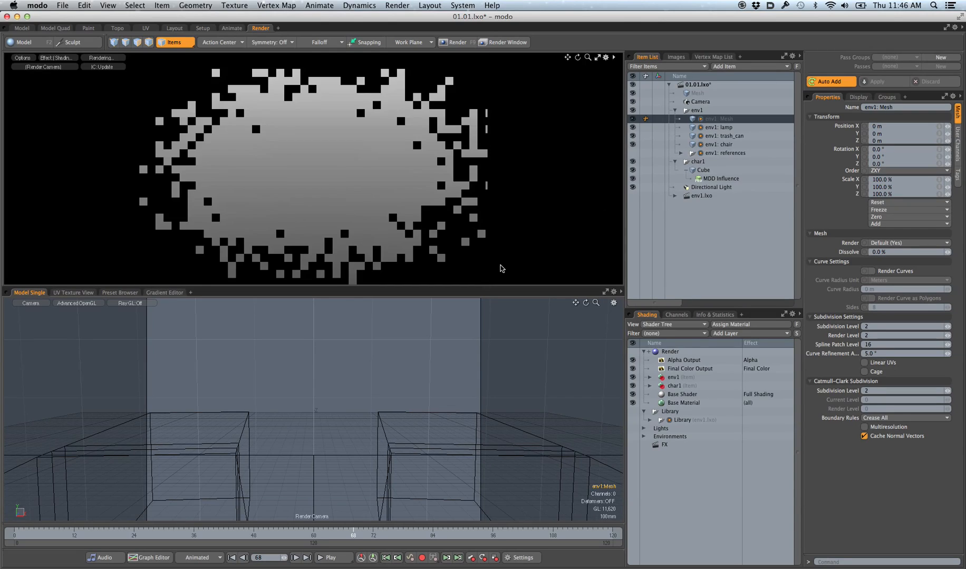
left_click_drag(436, 236, 211, 223, "ctrl+alt")
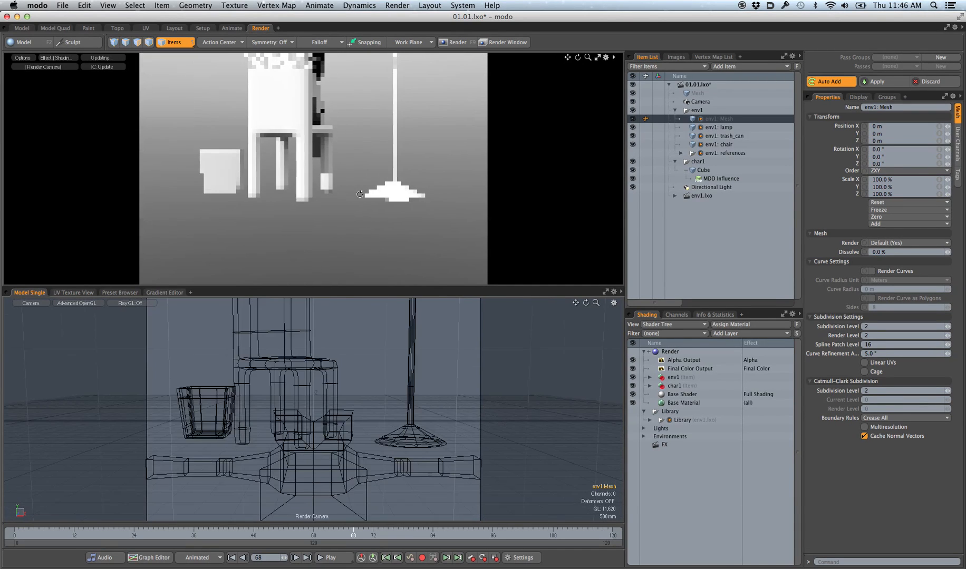
left_click_drag(448, 139, 302, 222, "alt+shift")
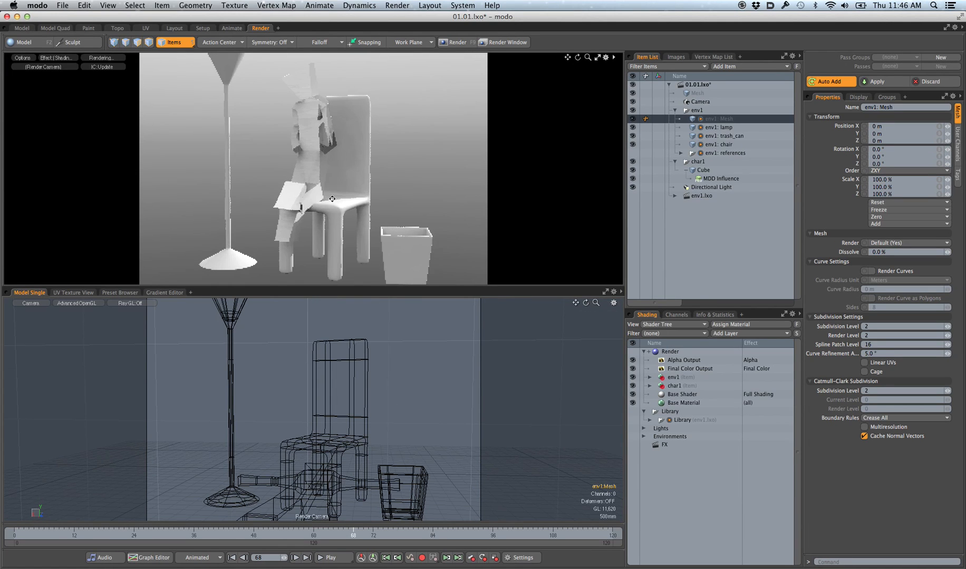
left_click_drag(299, 161, 352, 178, "alt+shift")
left_click_drag(352, 178, 320, 194, "alt")
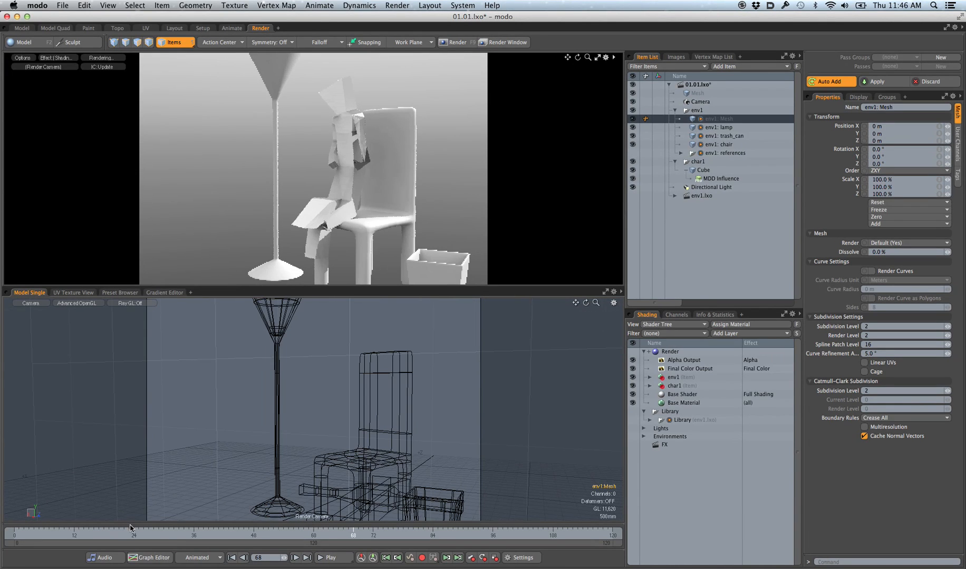
- Enable deformers in the camera viewport and scrub the timeline to frame 8 to preview the character's animation
left_click_drag(113, 531, 12, 529)
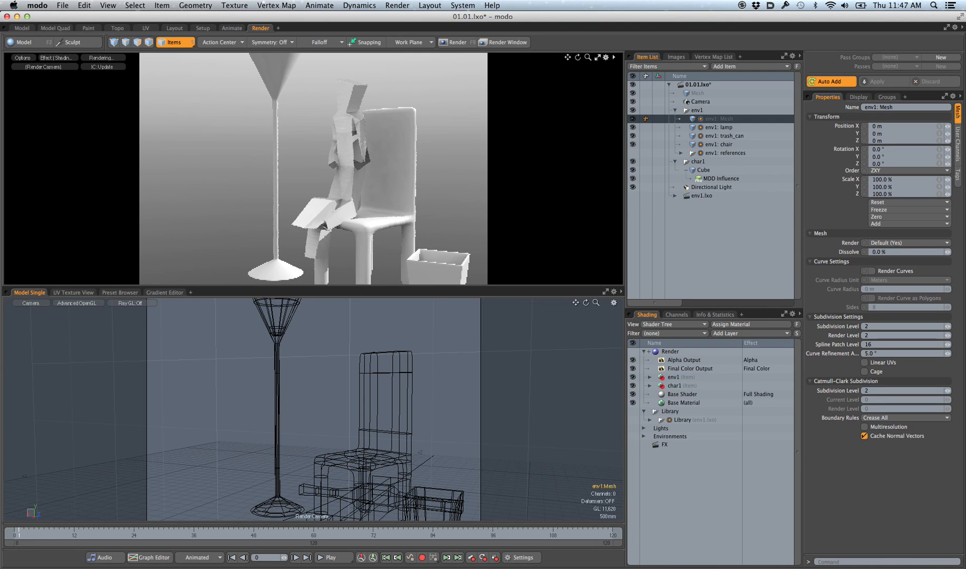
left_click_drag(34, 531, 53, 531)
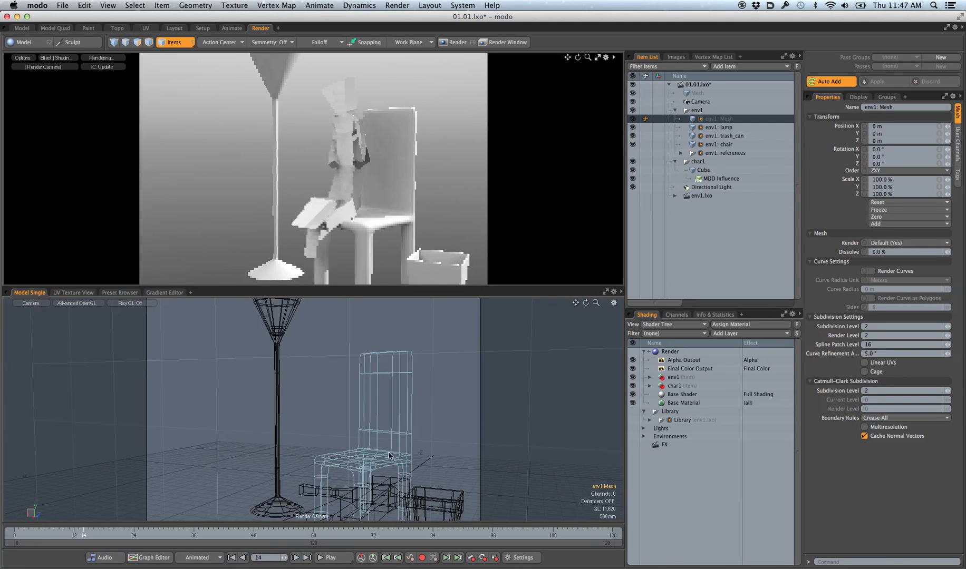
key("F9")
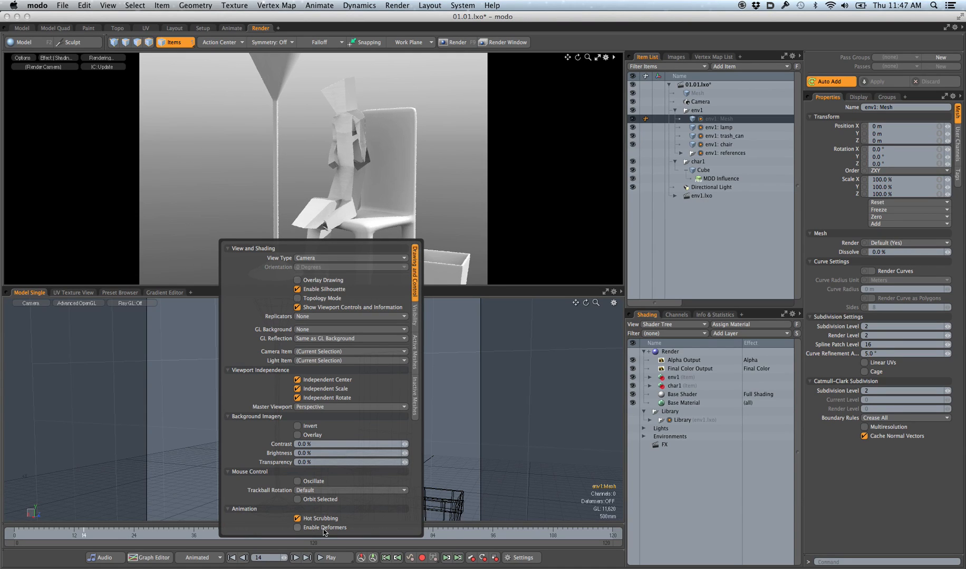
left_click(298, 527)
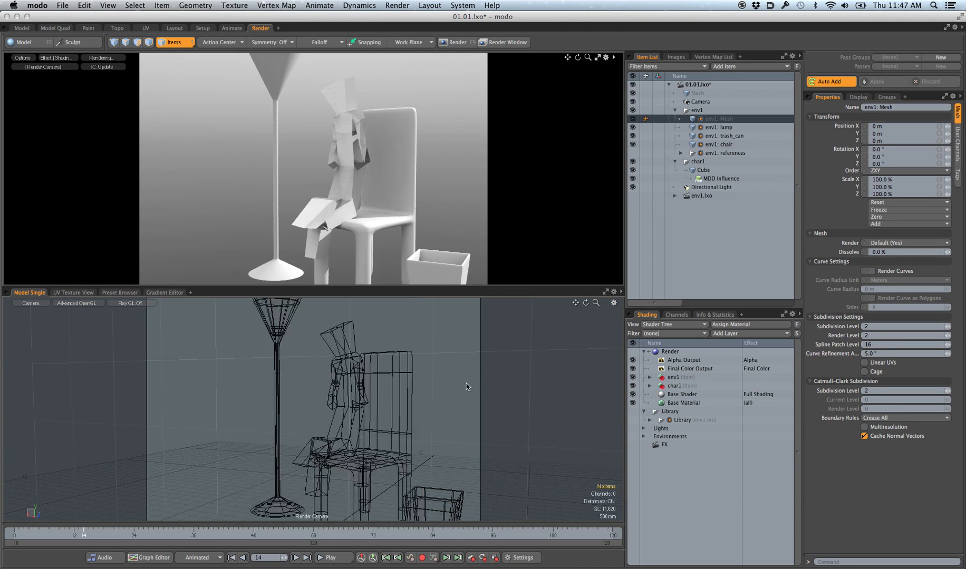
left_click(467, 383)
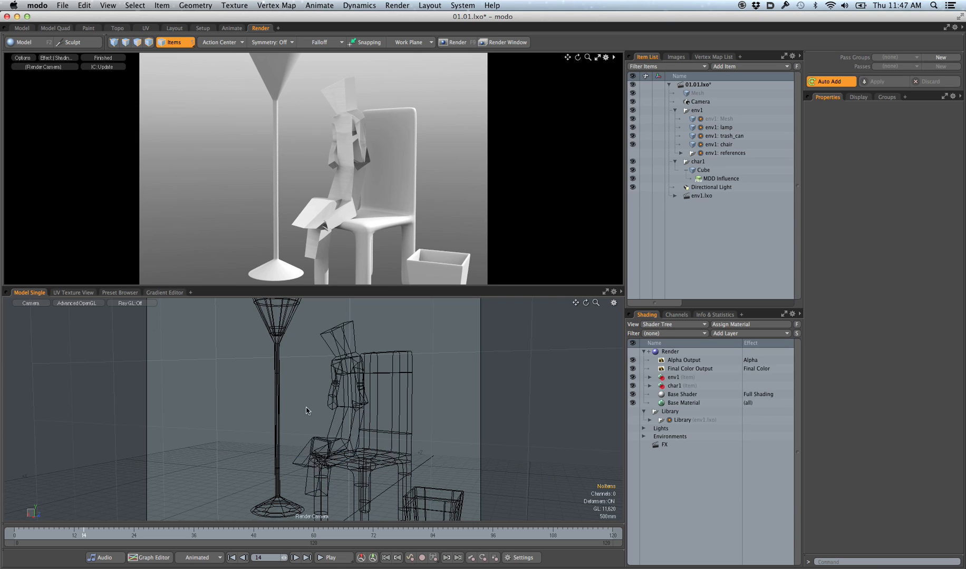
left_click_drag(90, 542, 54, 541)
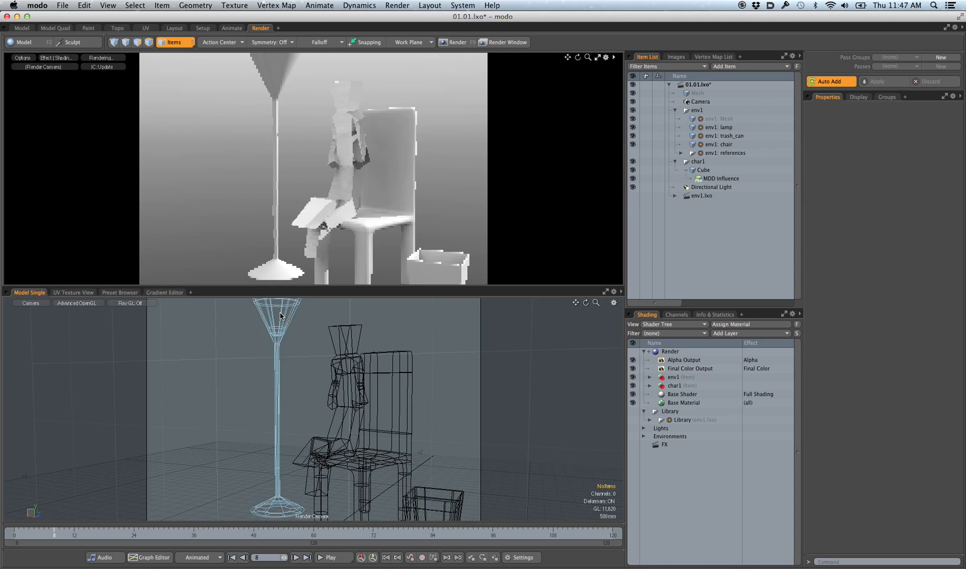
- Reframe the render camera to a side view of the seated character, lamp and chair, and return to the Model layout
left_click_drag(549, 203, 434, 209, "ctrl+alt")
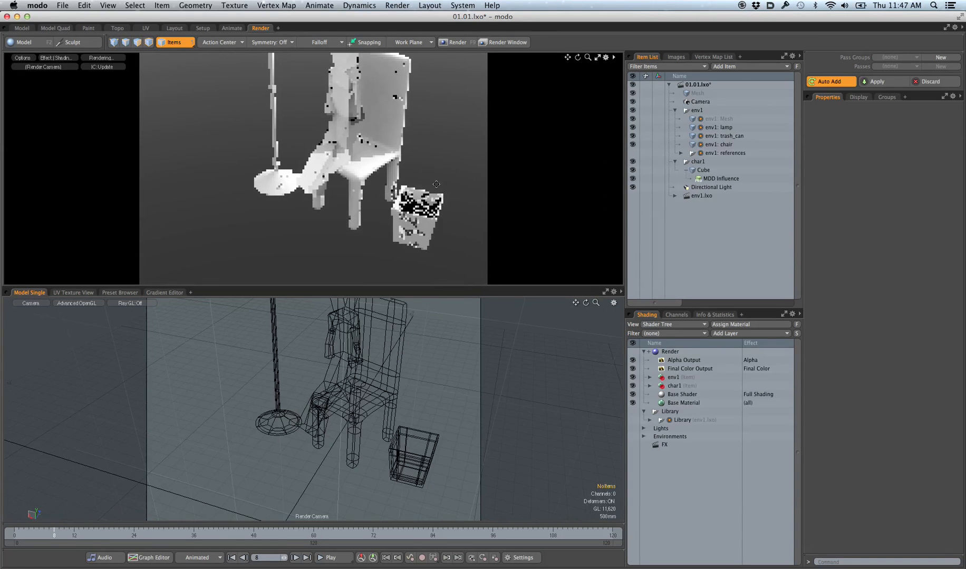
left_click_drag(435, 157, 436, 204, "alt+shift")
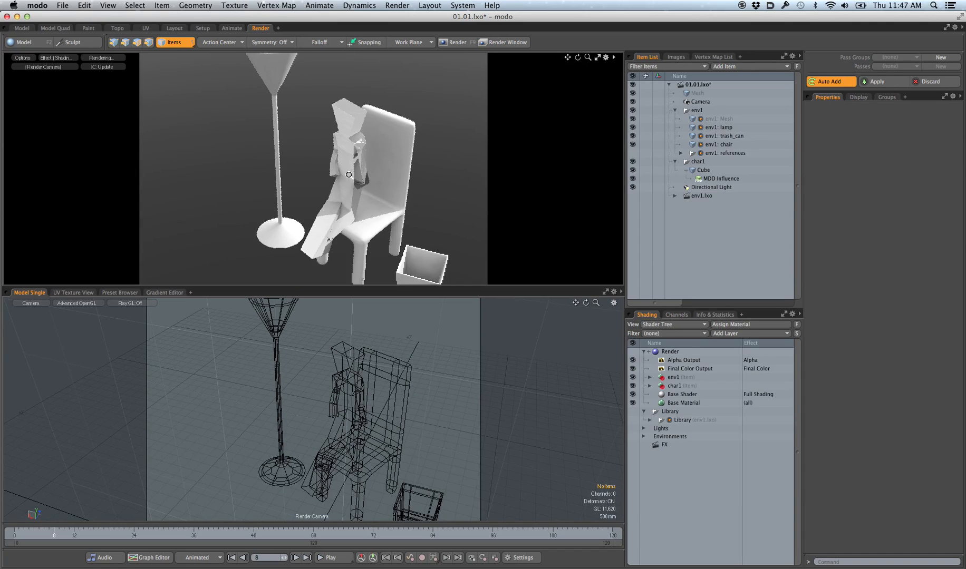
left_click_drag(316, 173, 400, 201, "ctrl+alt")
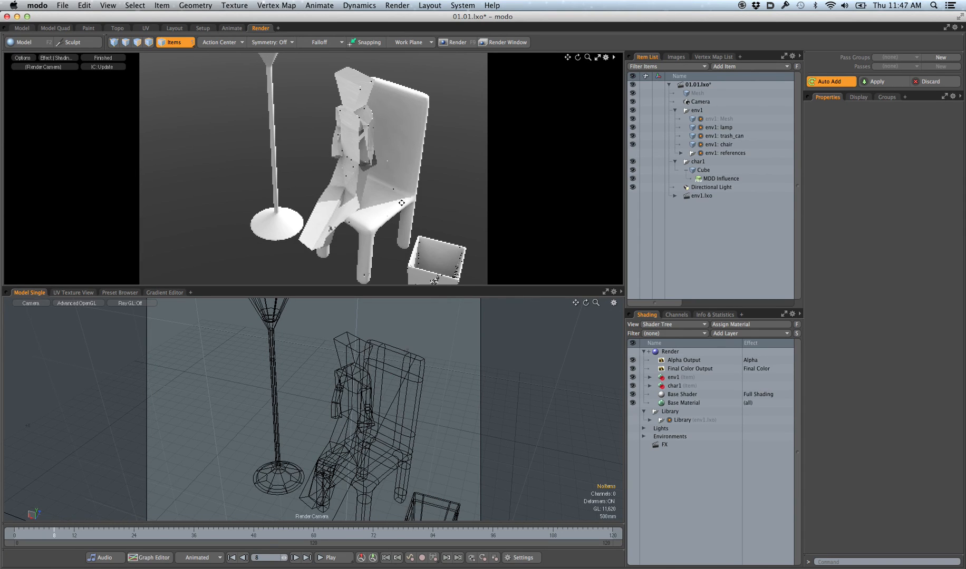
left_click_drag(338, 186, 230, 143, "alt")
left_click_drag(297, 207, 340, 214, "alt")
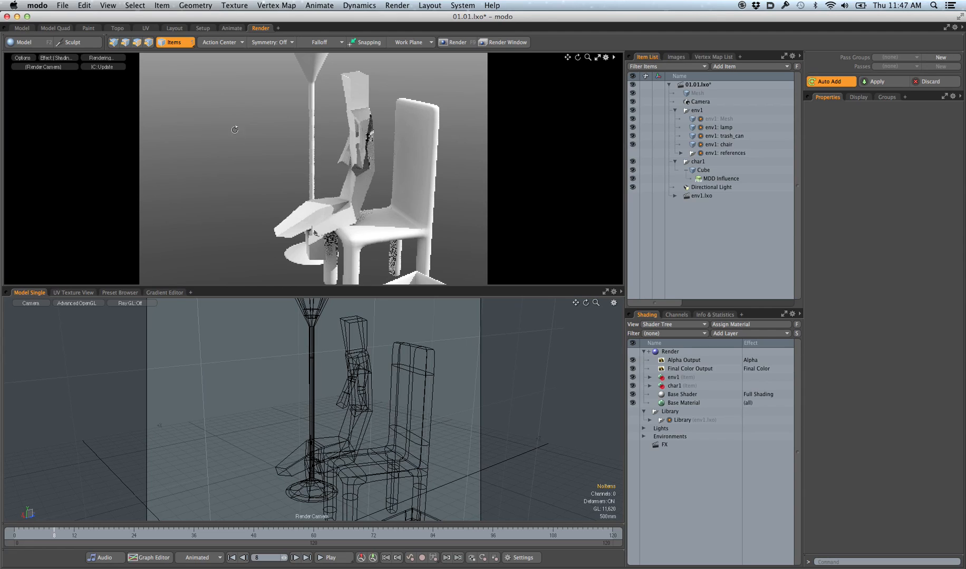
left_click(24, 29)
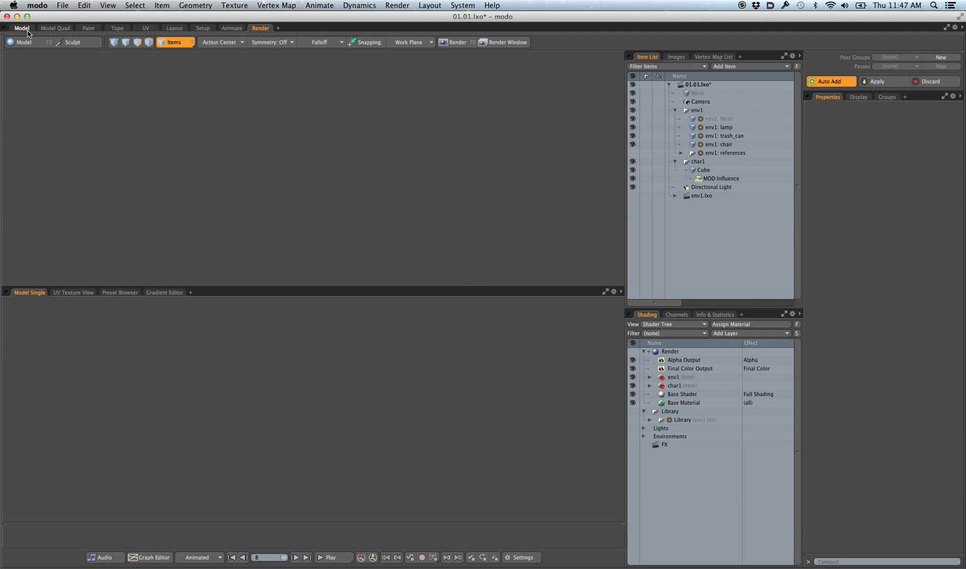
left_click(62, 5)
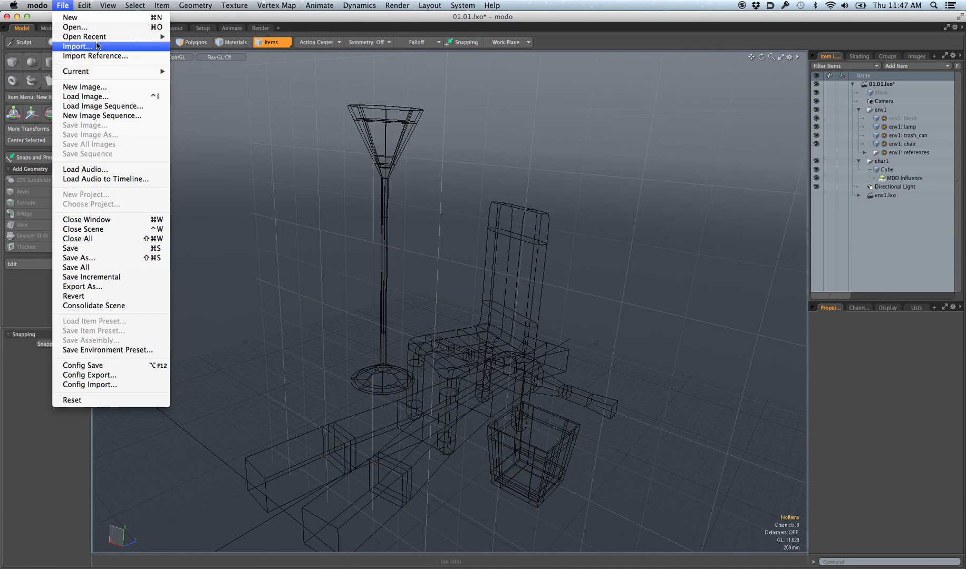
mouse_move(117, 38)
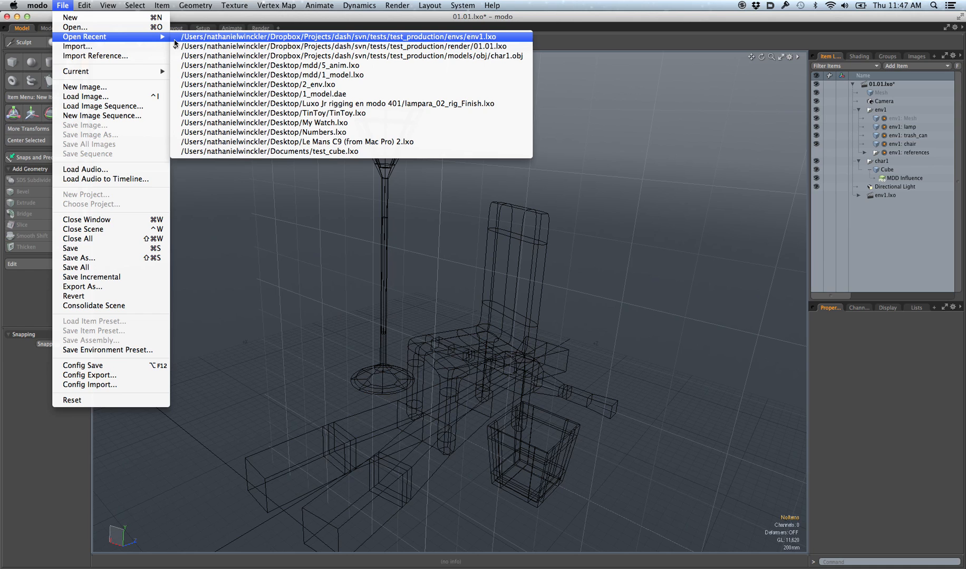
left_click(188, 38)
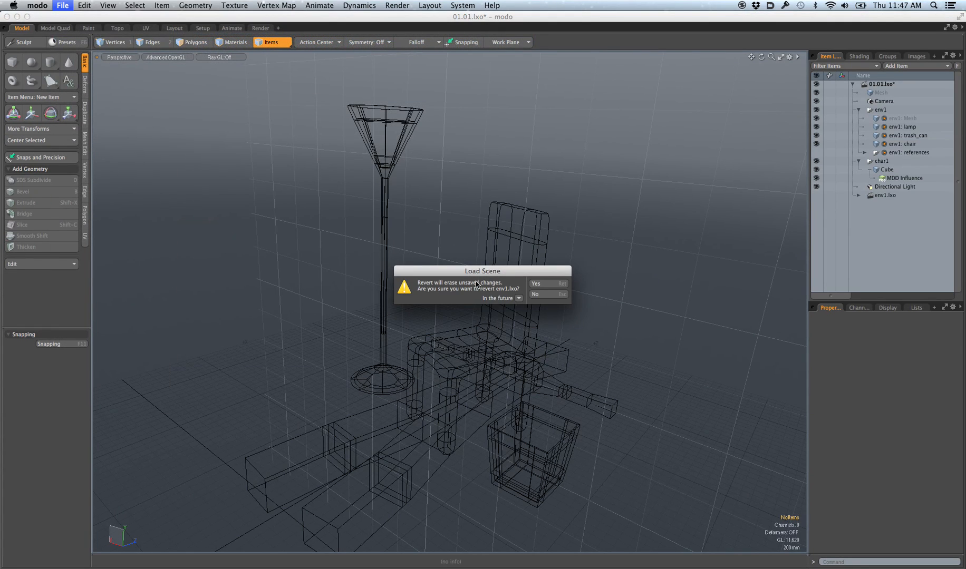
left_click(543, 294)
key("Return")
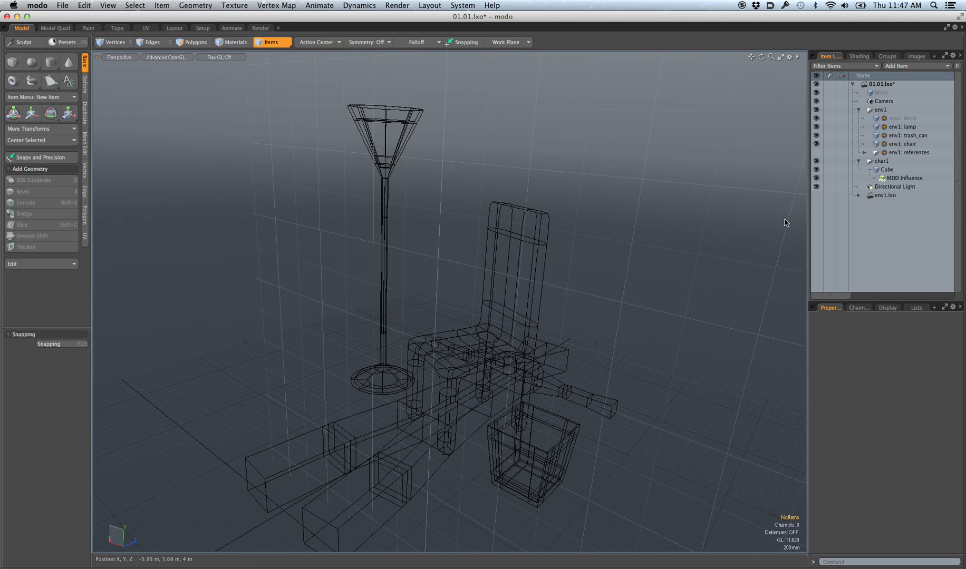
- Expand the env1.lxo scene and make it active by selecting its Mesh item
left_click(857, 196)
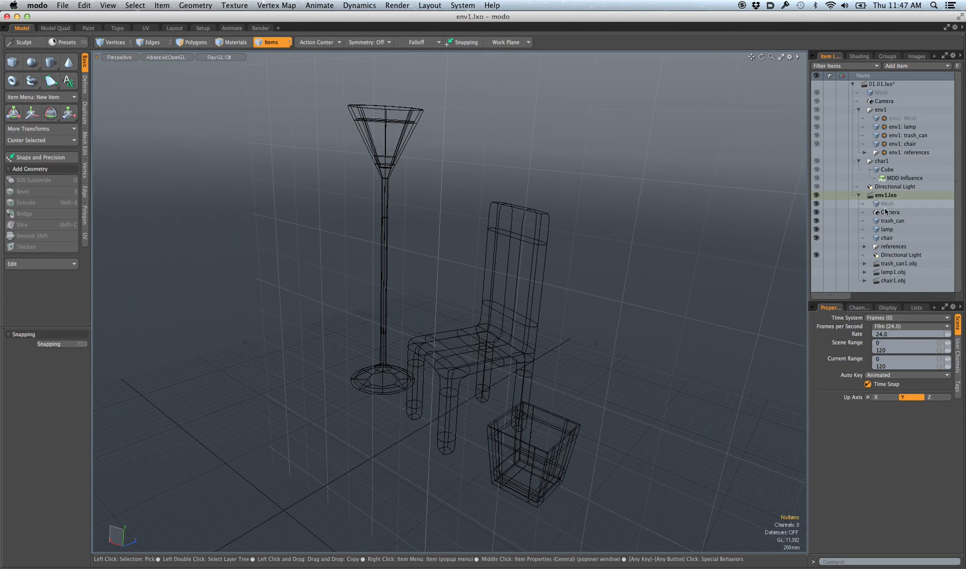
left_click(886, 203)
left_click_drag(506, 285, 515, 284, "alt")
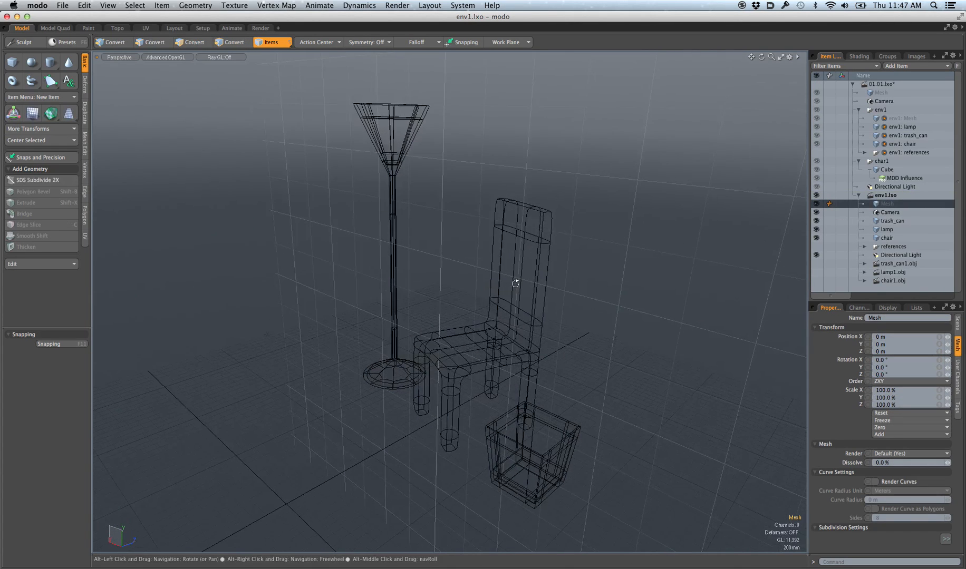
- Move the trash_can mesh beside the lamp base, to about X 1.88 m and Z 5.64 m
left_click(500, 350)
left_click(529, 433)
left_click_drag(529, 389, 575, 474, "alt")
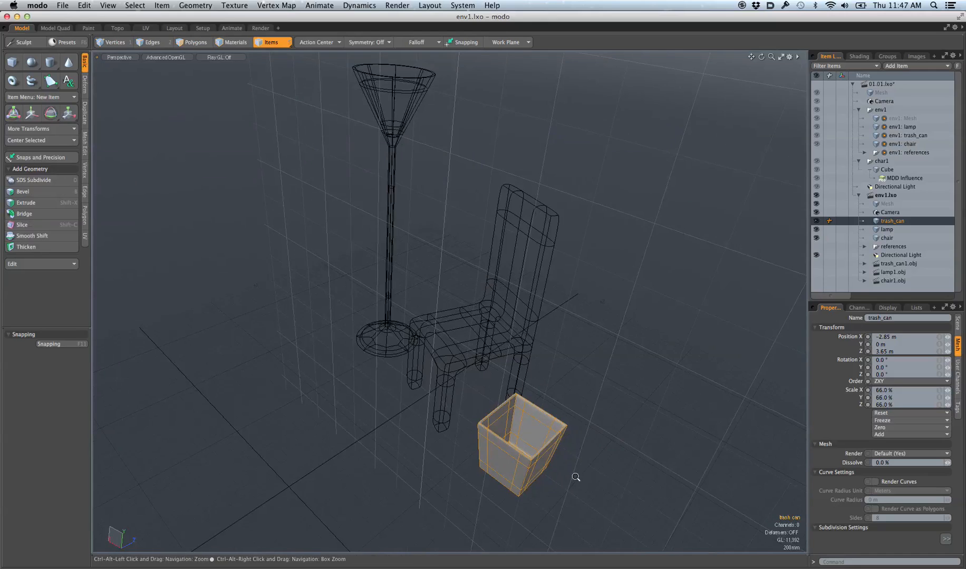
scroll(576, 476, "down", 4)
left_click_drag(537, 448, 429, 423, "alt")
key("w")
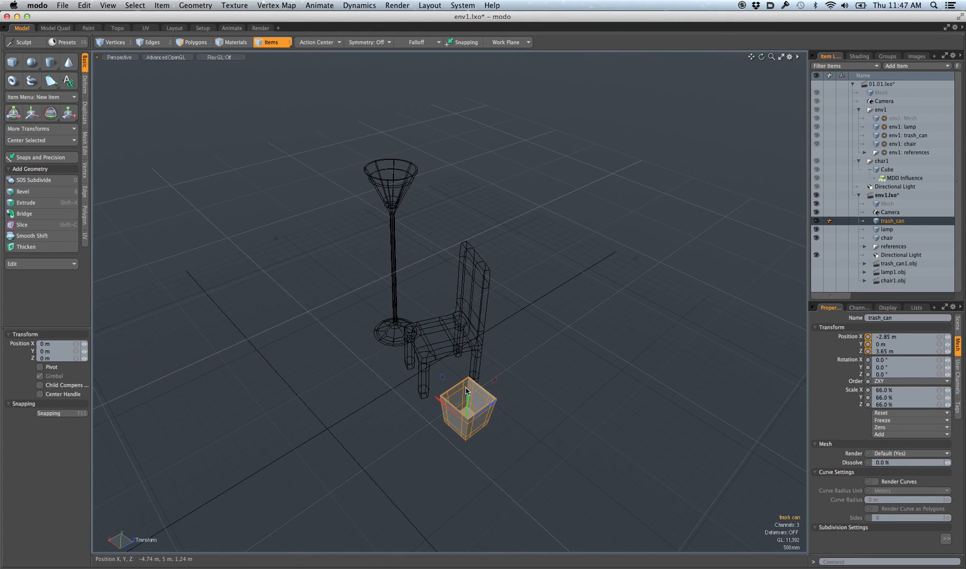
left_click_drag(466, 390, 419, 298)
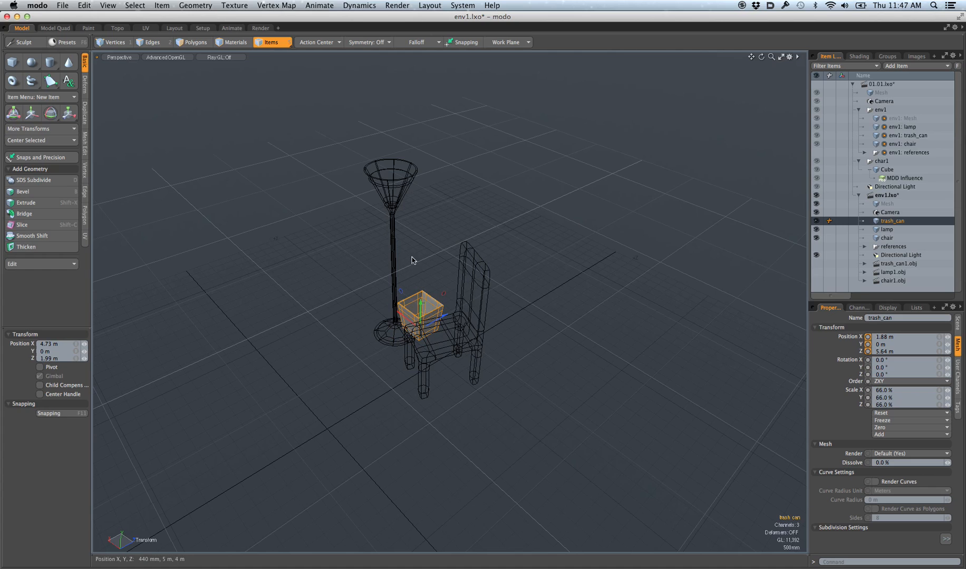
key("space")
- Move the lamp mesh to the opposite side of the chair from the trash can and save the env1.lxo scene
left_click(392, 288)
key("w")
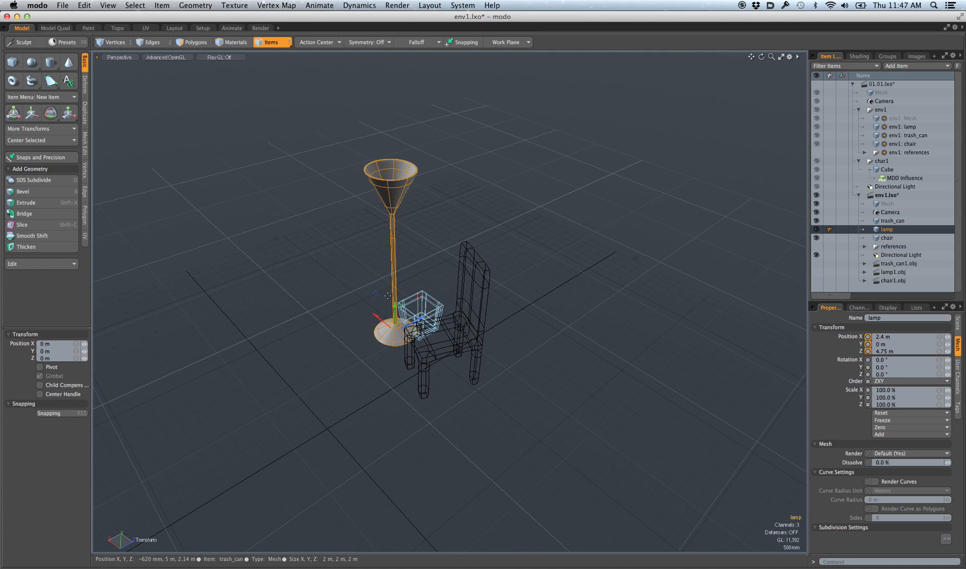
left_click_drag(388, 296, 406, 366, "alt")
left_click_drag(393, 285, 412, 281)
key("space")
key("super+s")
left_click(411, 280)
- Export the env1 scene as Wavefront OBJ into the envs folder, overwriting the existing env1.obj
left_click(63, 5)
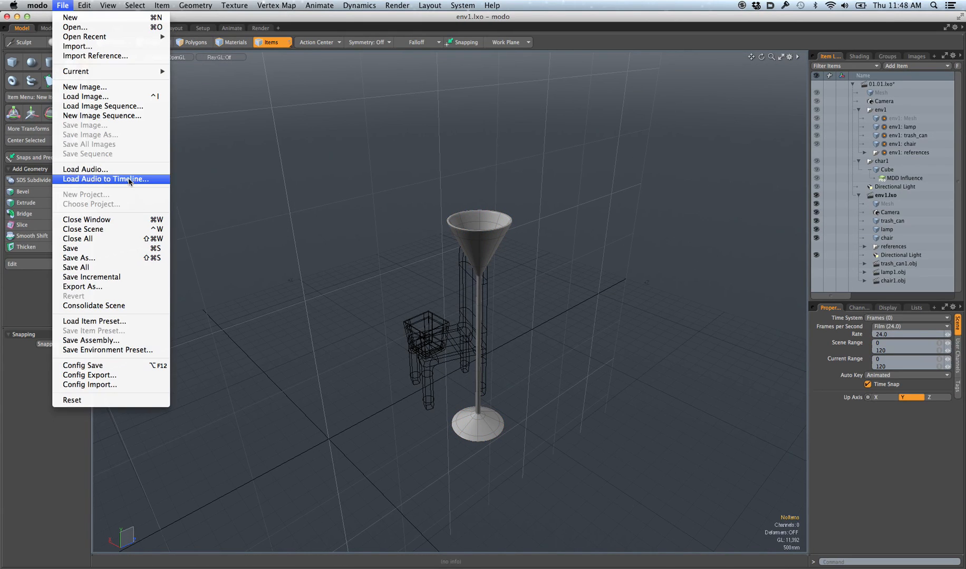
left_click(190, 339)
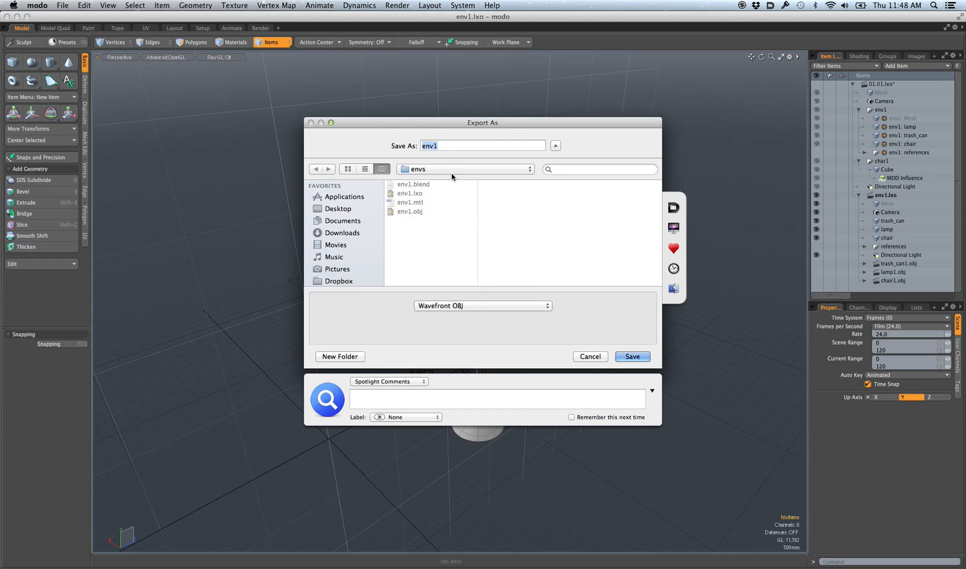
left_click(452, 169)
left_click(459, 225)
key("Return")
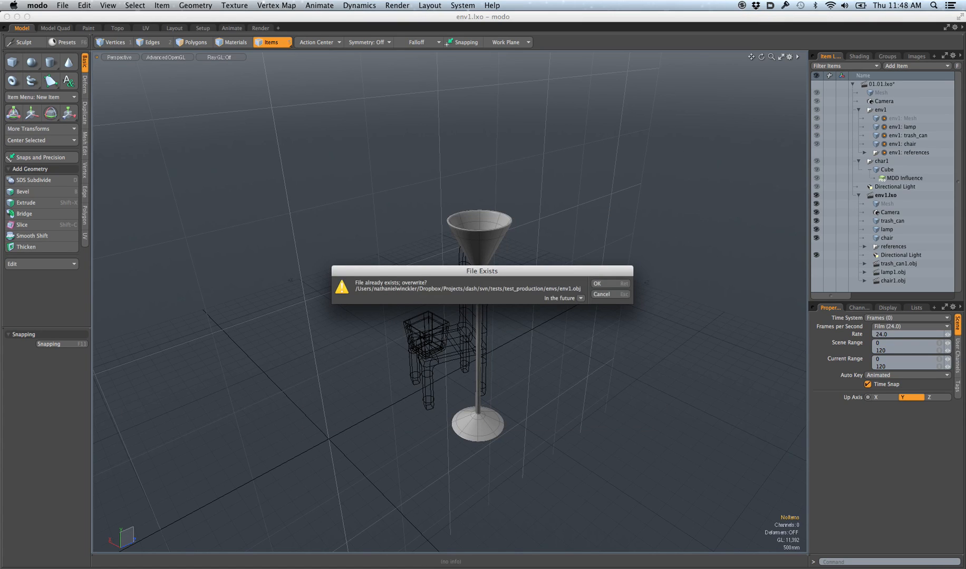
key("Return")
key("Return")
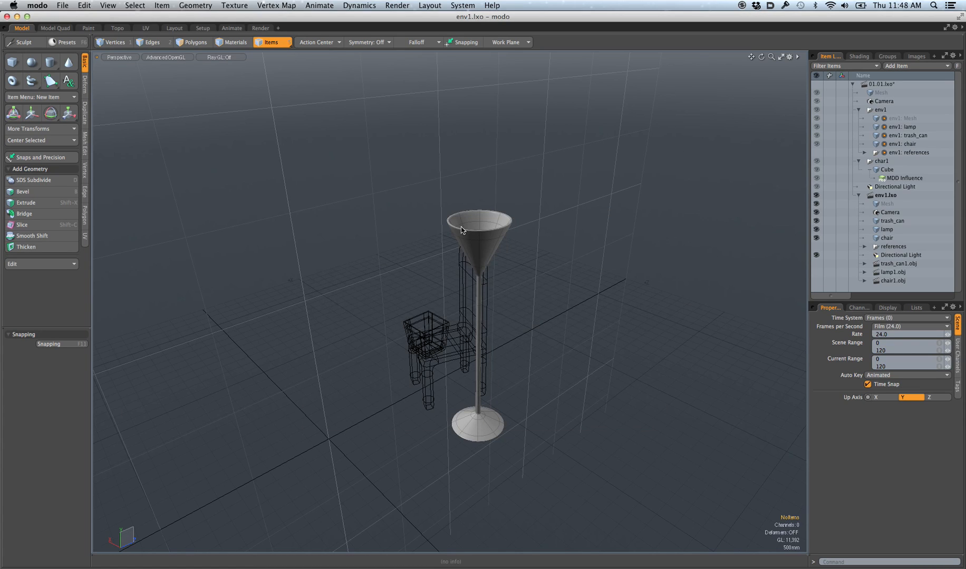
- Switch to Blender and open the recent file env1.blend
left_click(589, 568)
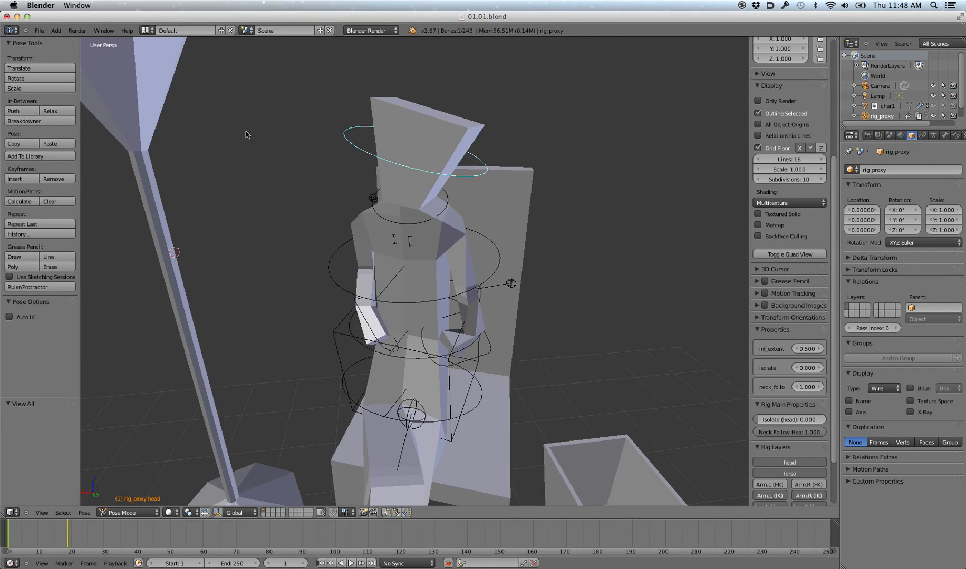
left_click(39, 30)
mouse_move(66, 62)
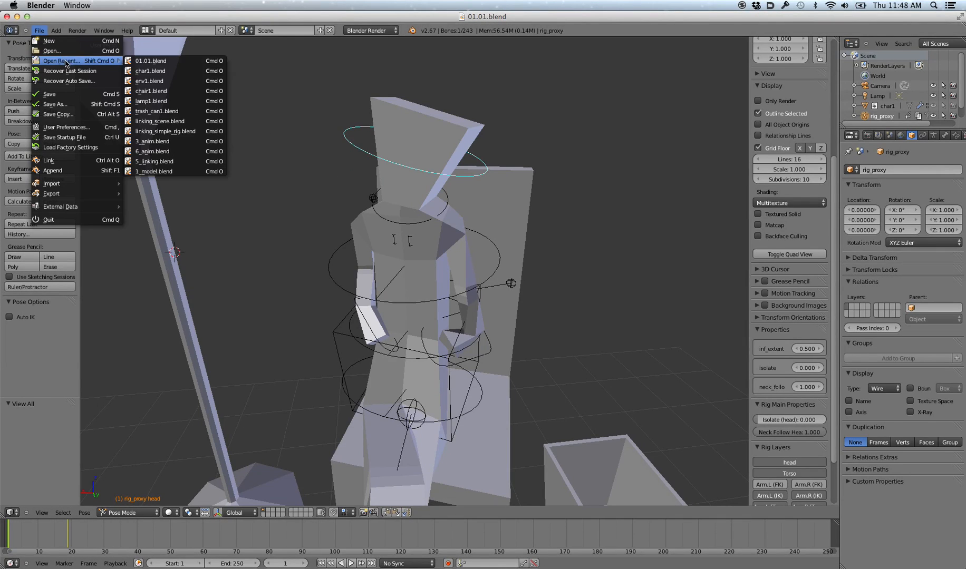
left_click(154, 80)
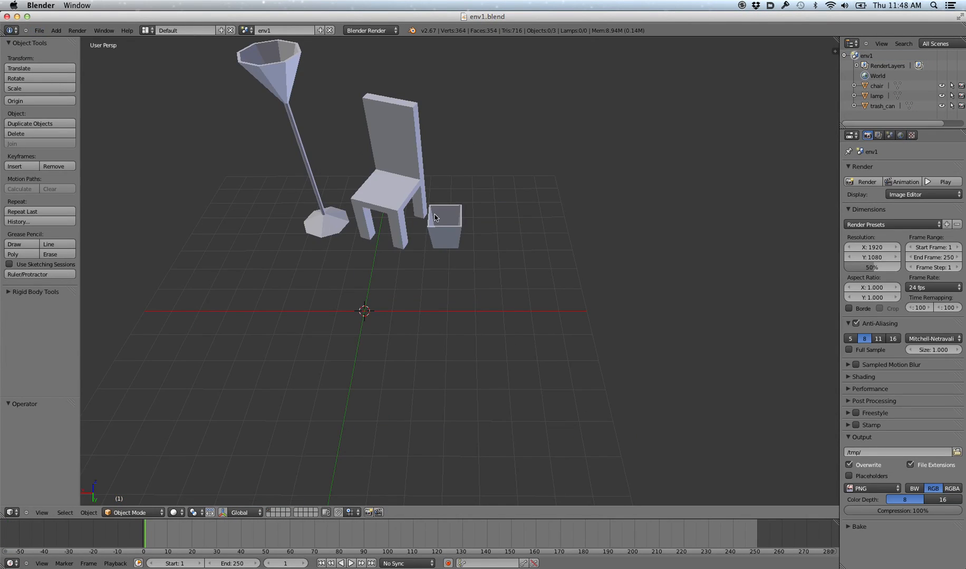
- Delete the chair, lamp and trash_can objects from the env1 scene
middle_click_drag(433, 296, 426, 354)
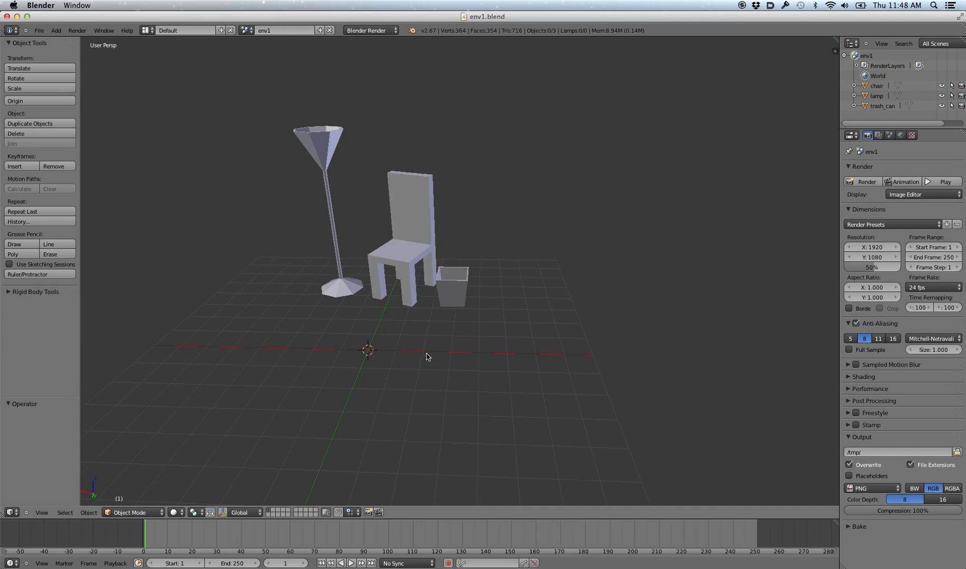
key("a")
key("x")
left_click(424, 357)
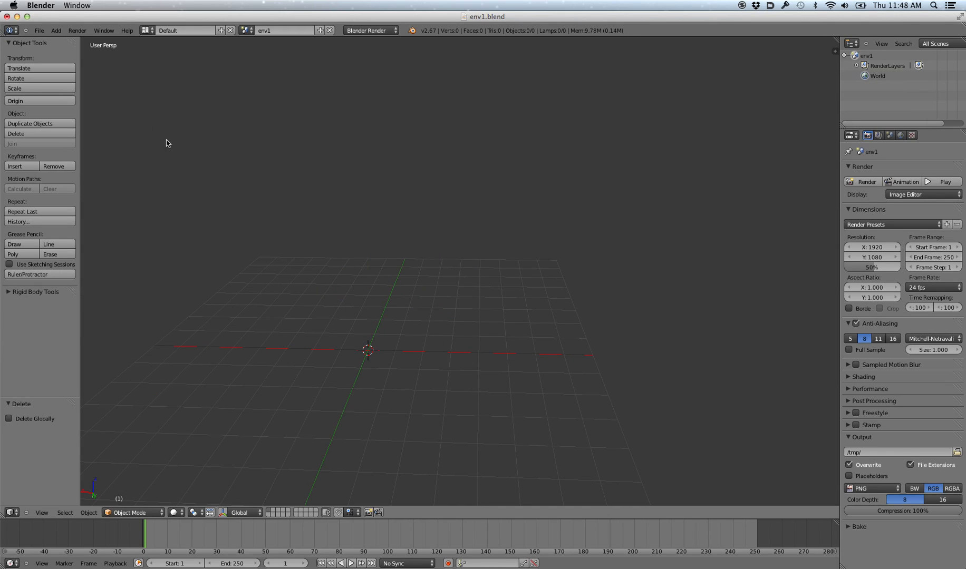
- Import the Wavefront file env1.obj from the envs folder into the emptied scene
left_click(39, 30)
mouse_move(76, 64)
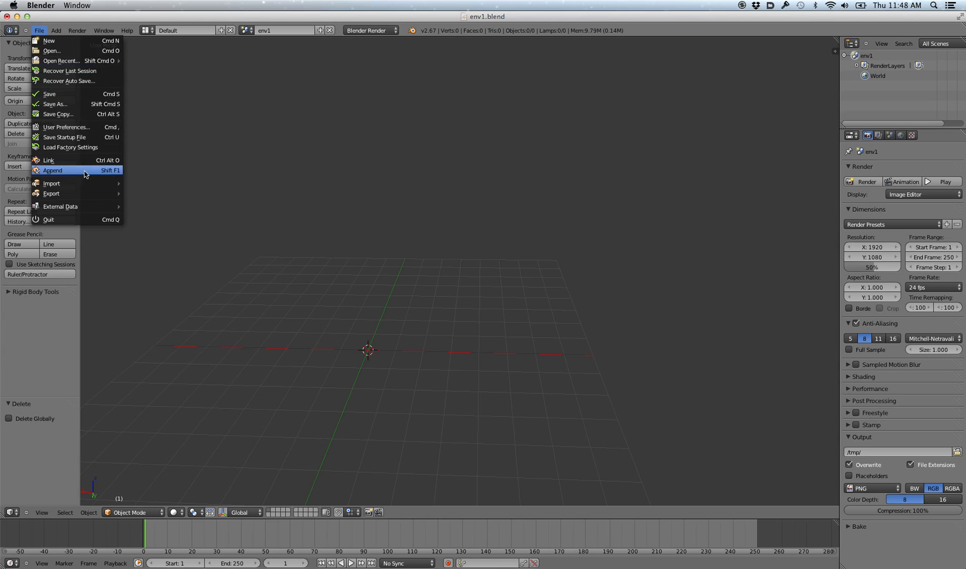
mouse_move(85, 185)
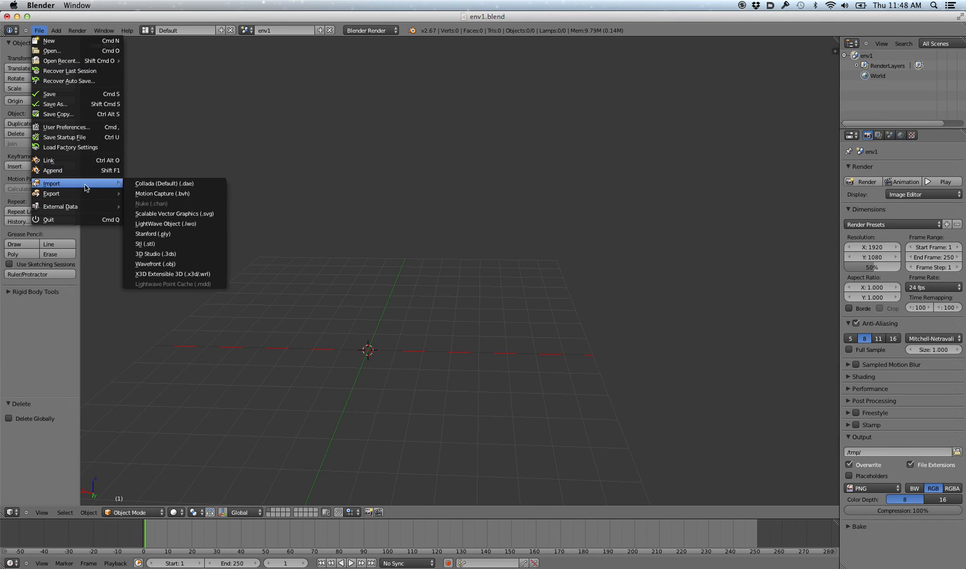
left_click(190, 264)
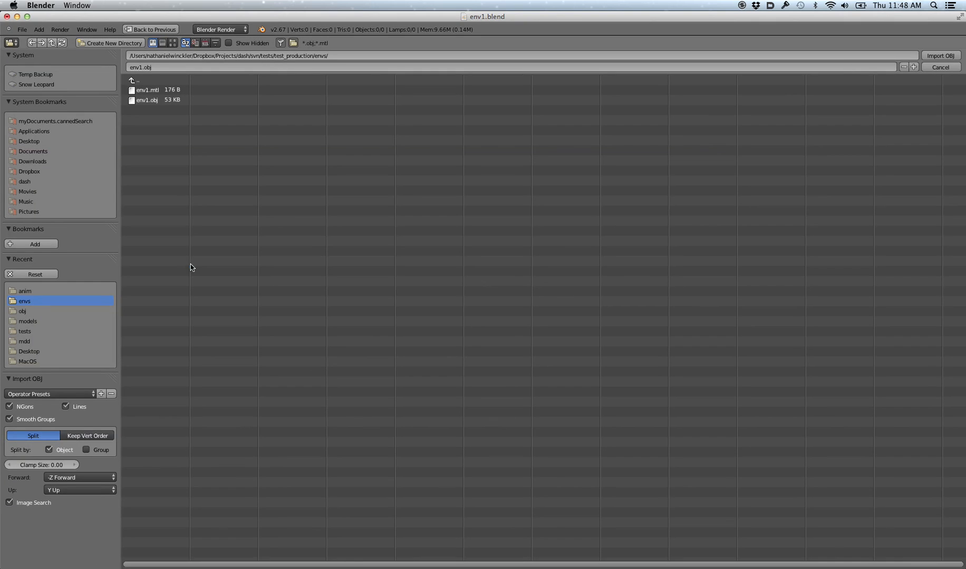
left_click(155, 100)
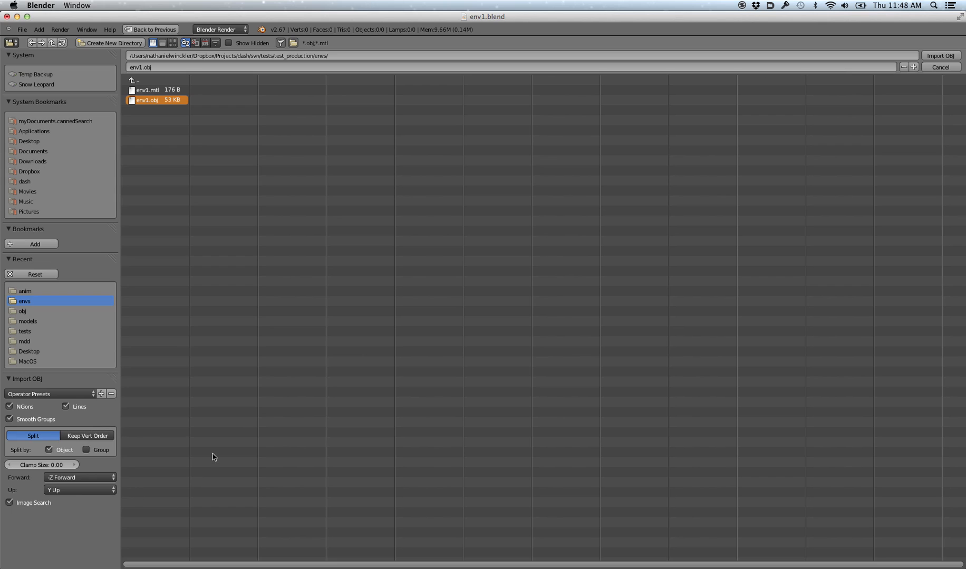
key("Return")
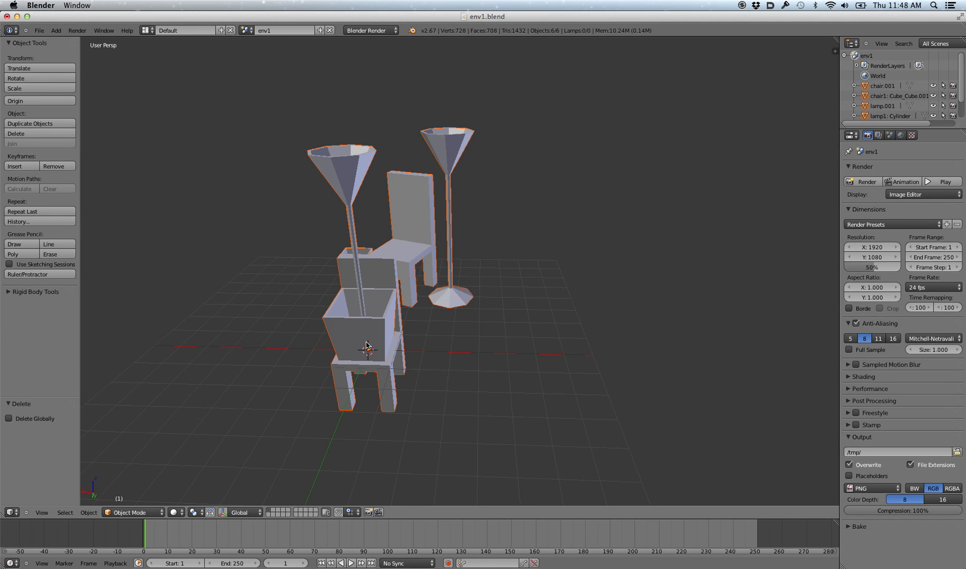
- Delete the duplicate reference objects trash_can1, chair1 and lamp1 from the imported env1 scene
middle_click_drag(366, 343, 387, 347)
right_click(404, 315)
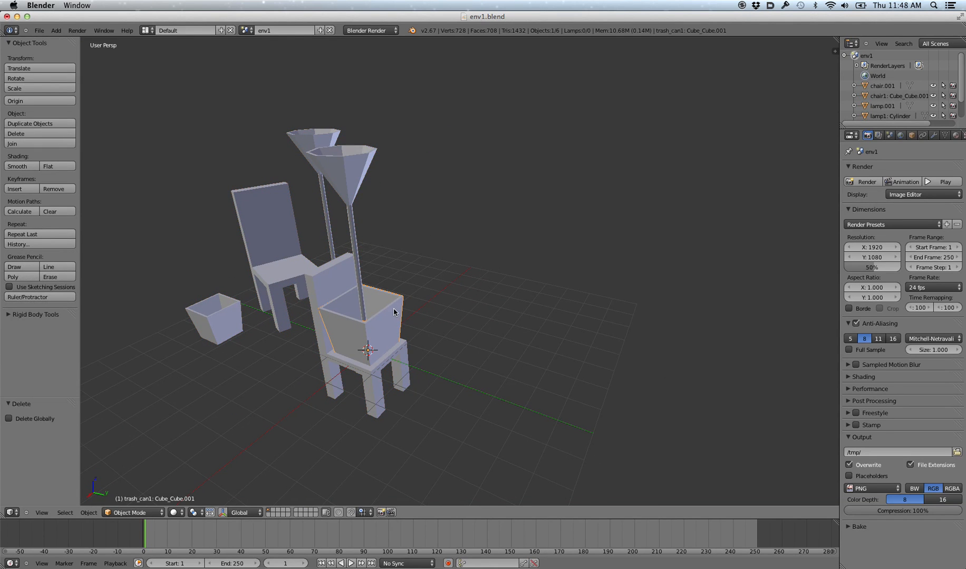
key("x")
left_click(393, 312)
right_click(336, 312)
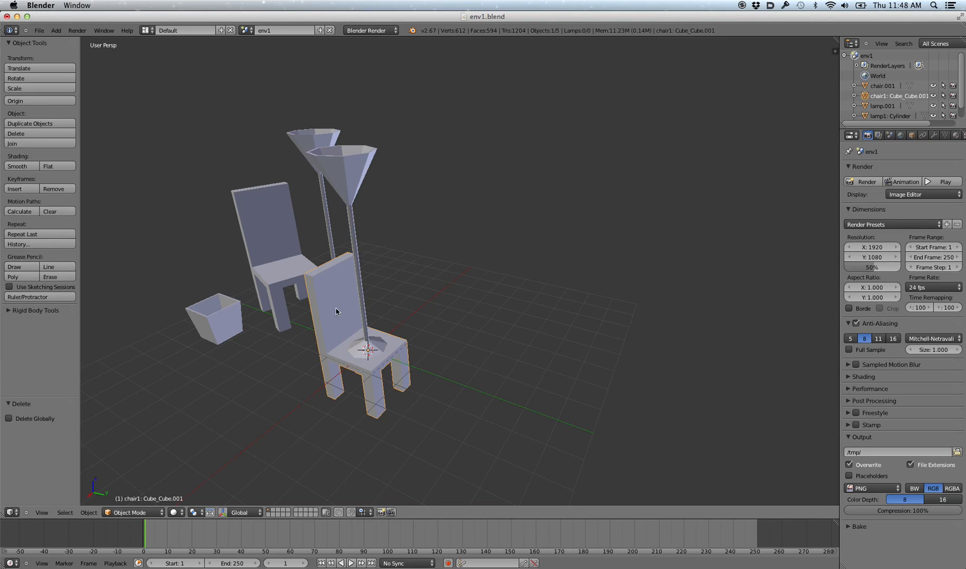
key("x")
left_click(336, 312)
right_click(357, 311)
key("x")
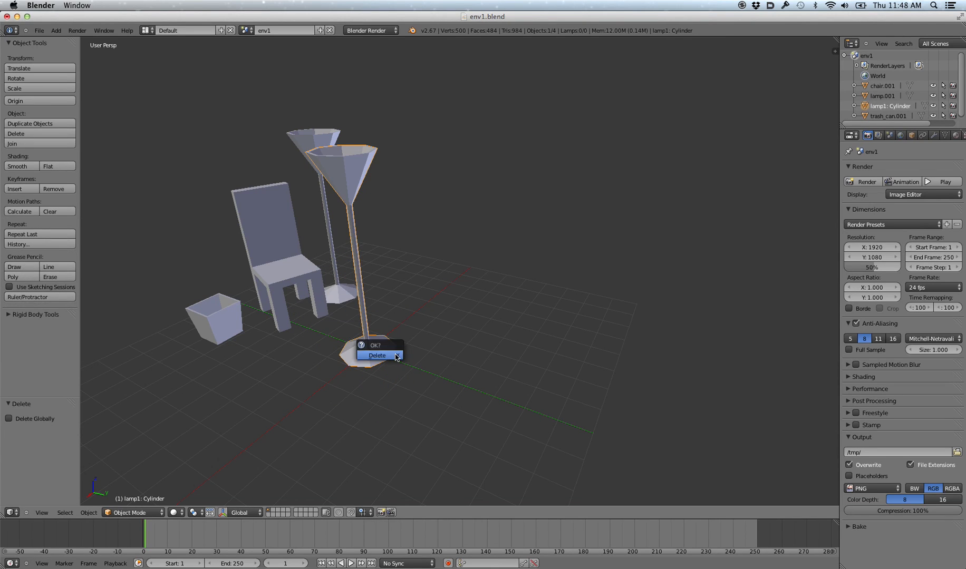
left_click(395, 357)
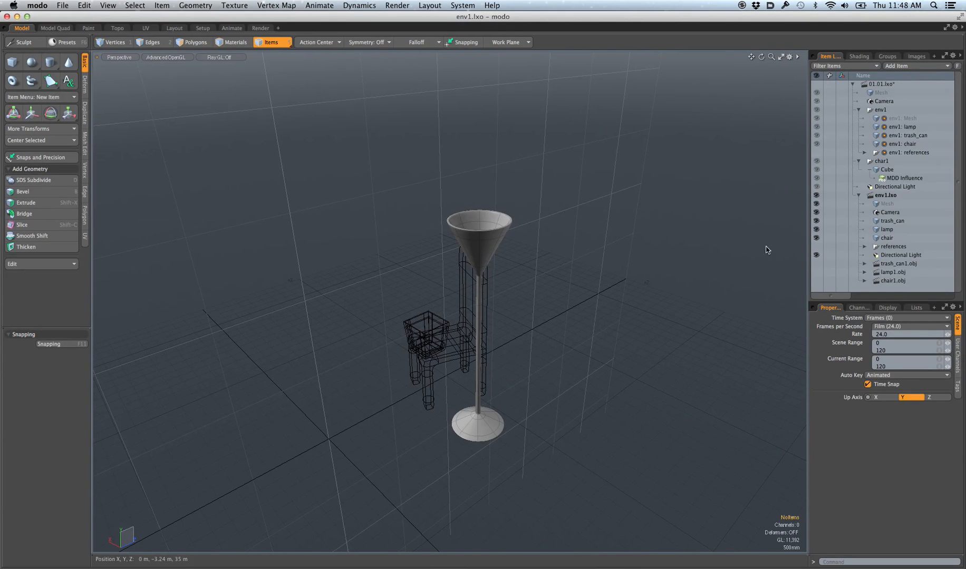
- Switch to modo and expand the references group under env1.lxo to check its chair1, lamp1 and trash_can1 items
left_click(864, 247)
left_click(892, 247)
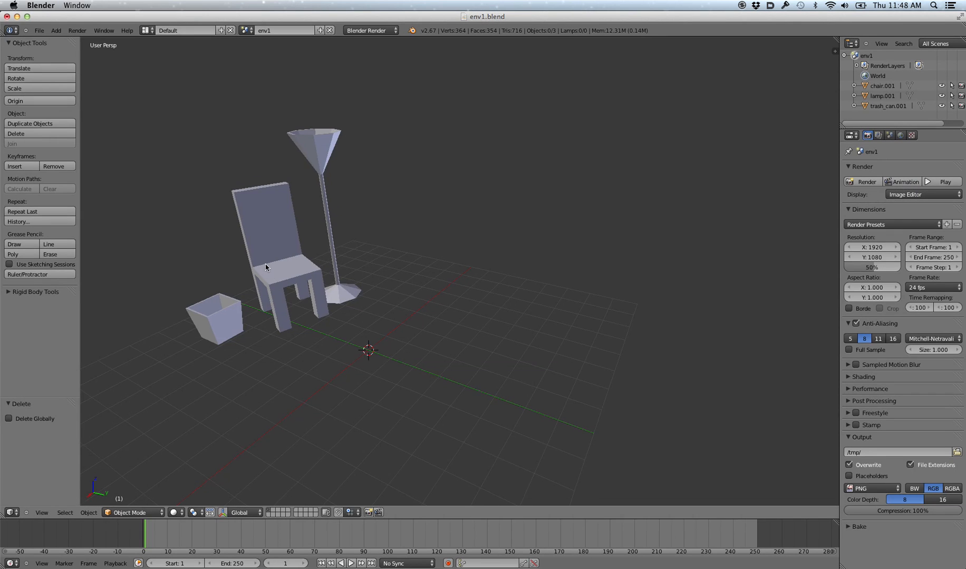
- Switch back to Blender and save the cleaned scene over the existing env1.blend
middle_click_drag(396, 301, 548, 265)
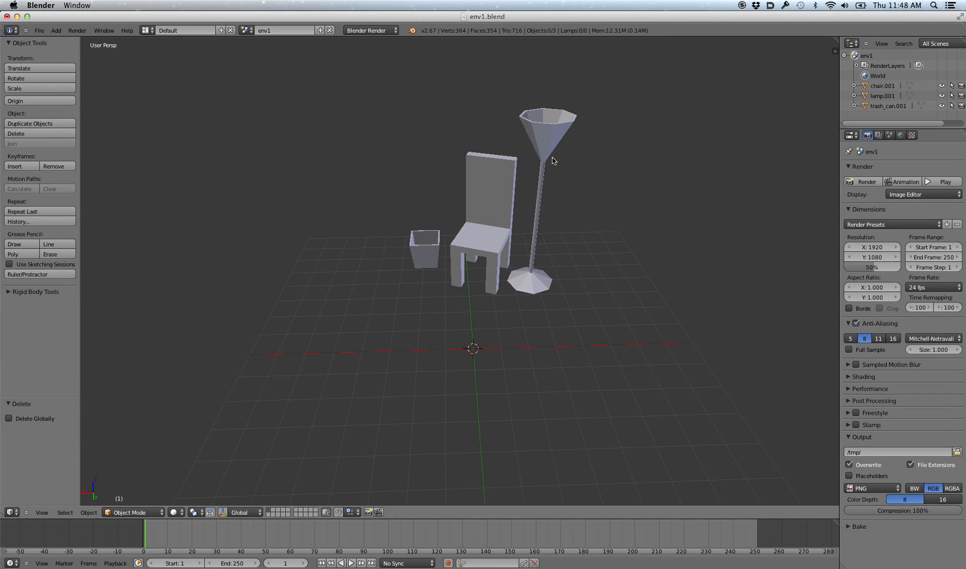
middle_click_drag(425, 266, 396, 304)
key("ctrl+s")
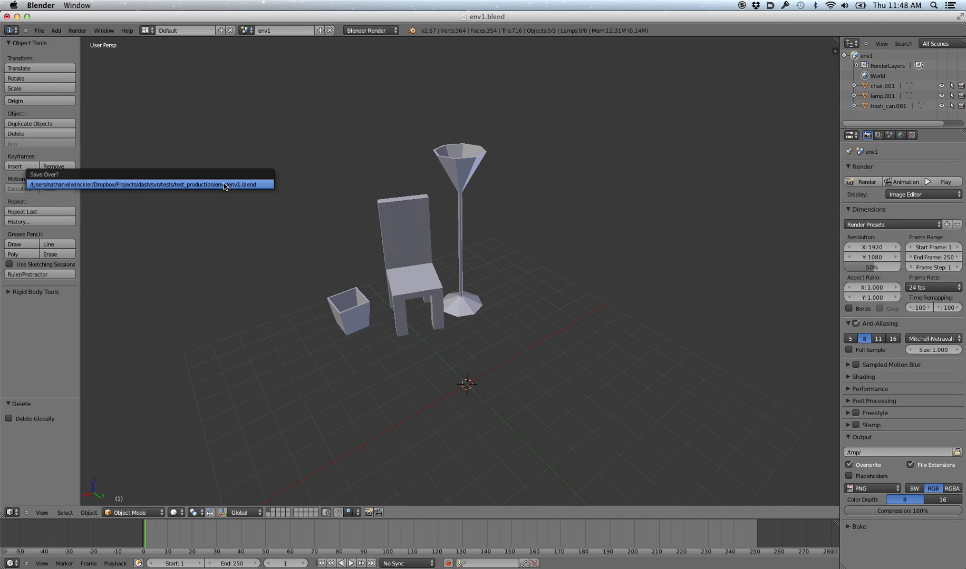
left_click(226, 184)
- Open the recent shot file 01.01.blend
left_click(39, 31)
mouse_move(86, 61)
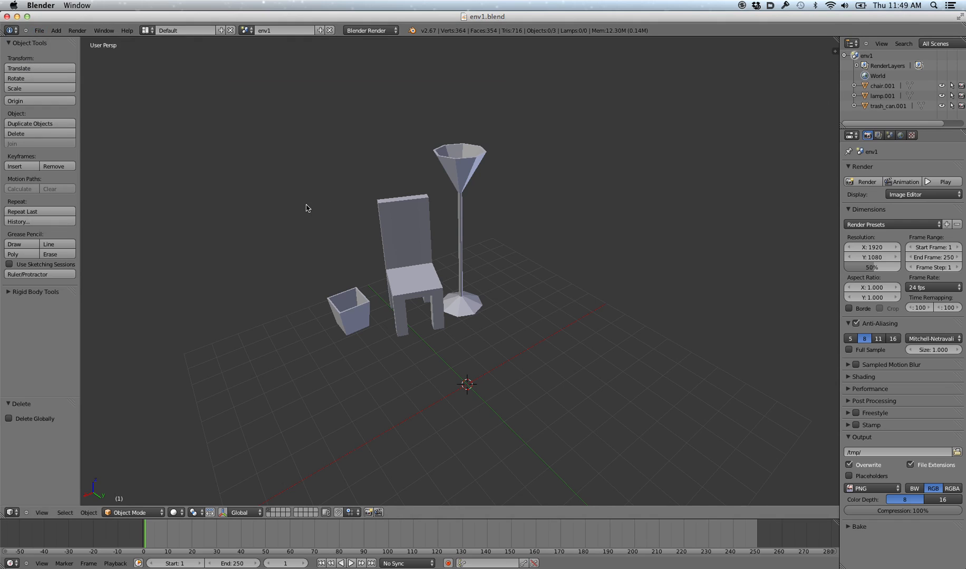
middle_click_drag(457, 345, 455, 306)
left_click(40, 31)
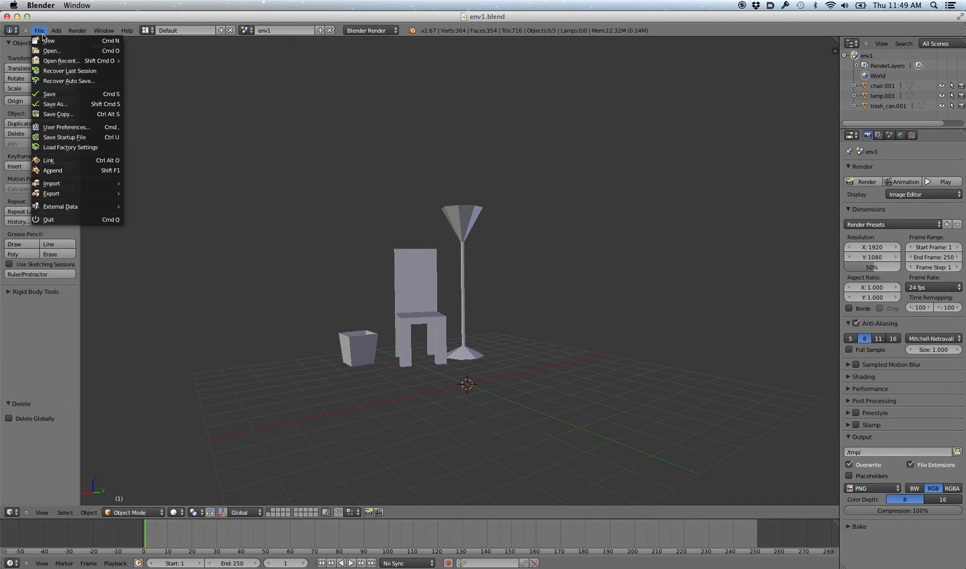
mouse_move(62, 62)
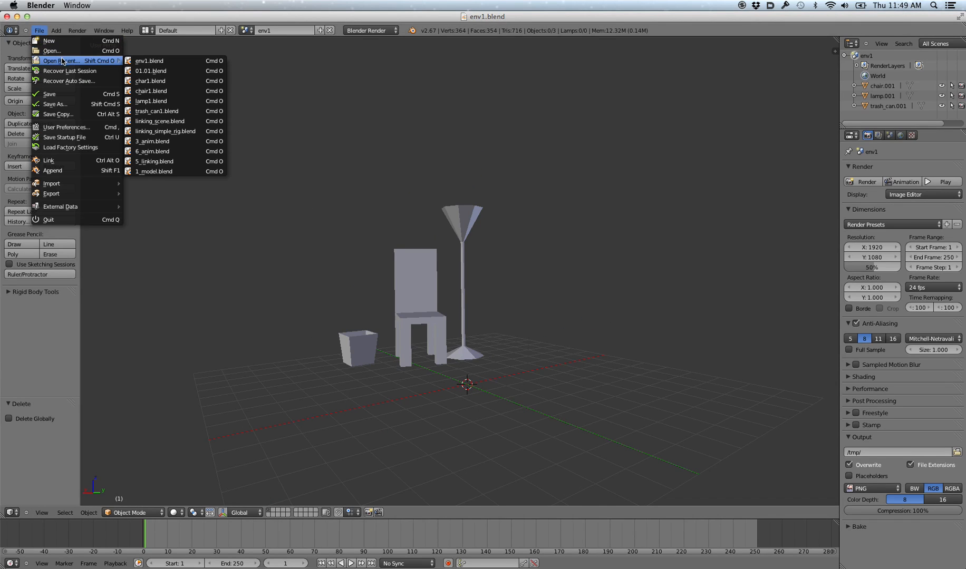
left_click(170, 70)
- Switch the rig to Object Mode and examine how seated char1 fits the chair, lamp and trash can from several angles
middle_click_drag(368, 230, 409, 200)
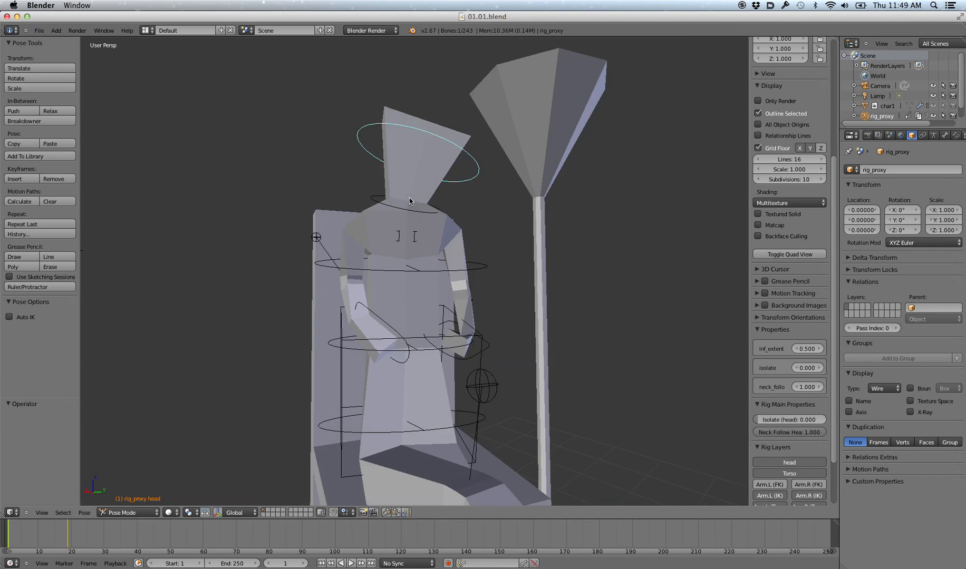
scroll(387, 219, "down", 3)
middle_click_drag(358, 240, 514, 227, "shift")
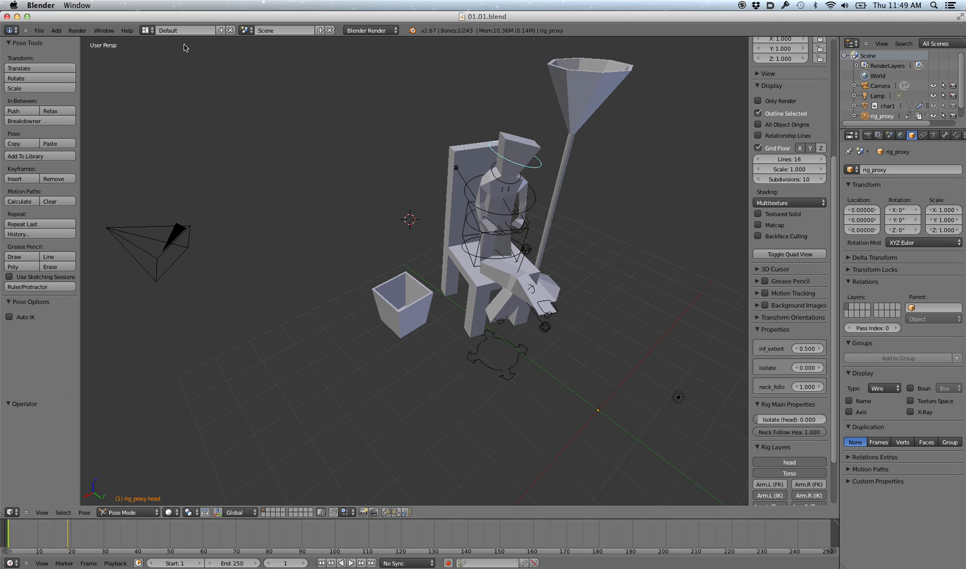
key("ctrl+Tab")
right_click(529, 143)
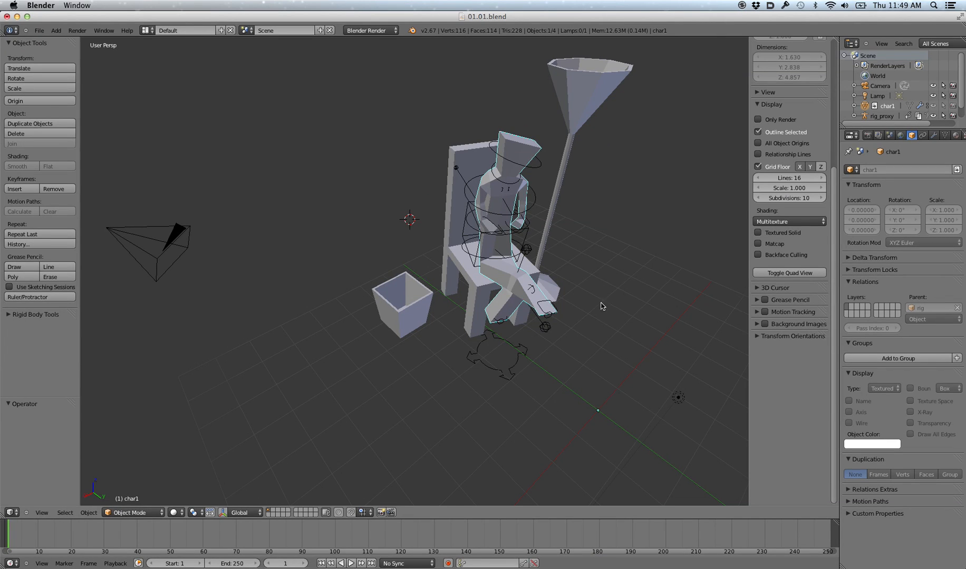
middle_click_drag(603, 306, 532, 184)
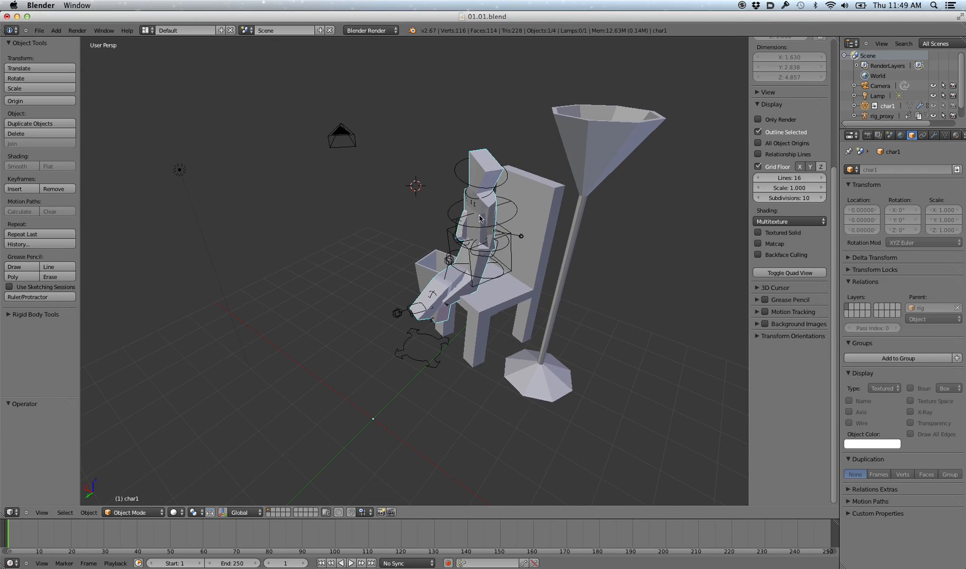
middle_click_drag(480, 218, 499, 199)
scroll(499, 199, "up", 4)
middle_click_drag(470, 291, 487, 264)
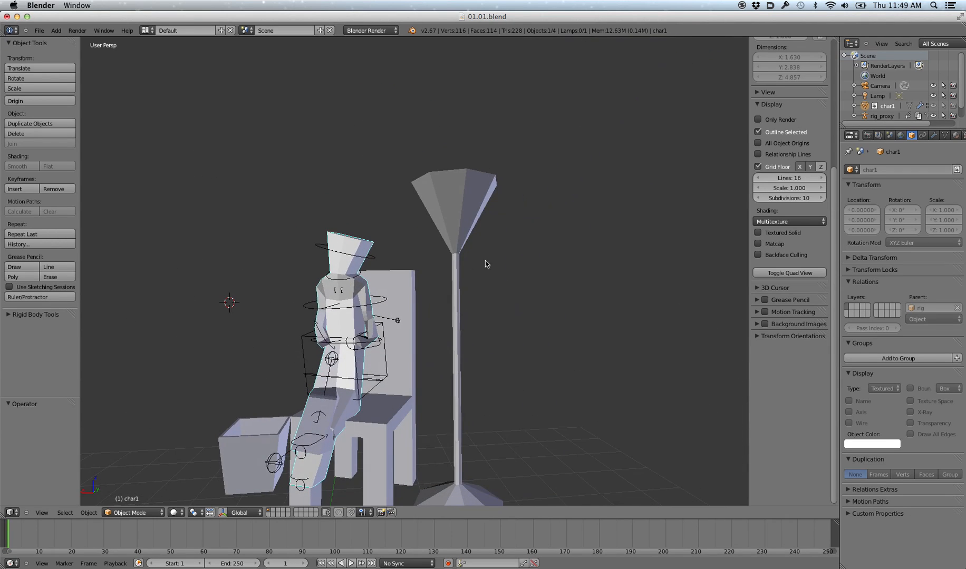
scroll(347, 324, "up", 2)
- Move char1's left hand IK control, and shift the left elbow target by about 0.217, 0.937, 0.465 in X, Y, Z
right_click(387, 353)
key("g")
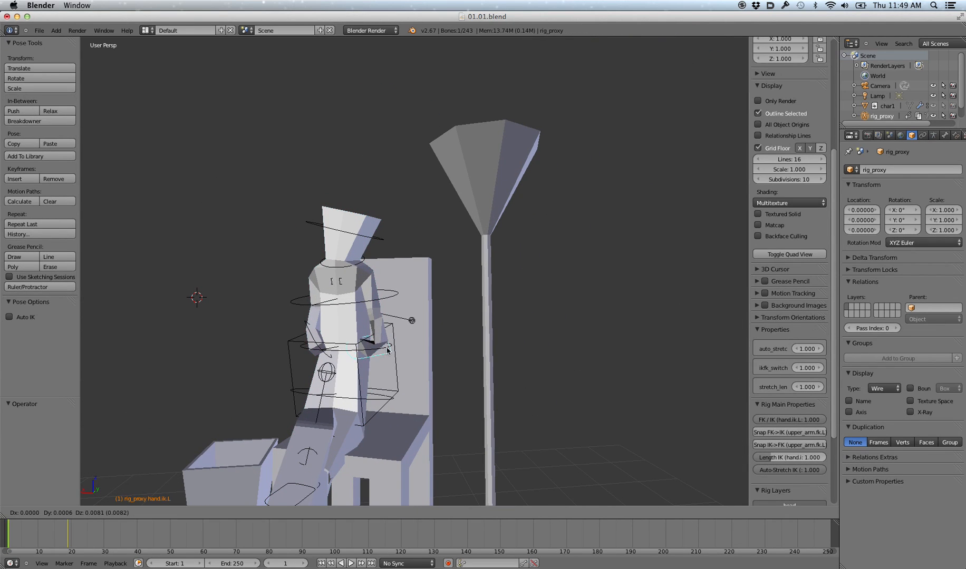
left_click(404, 327)
right_click(410, 323)
middle_click_drag(409, 322, 357, 318)
key("g")
left_click(391, 288)
- Fine-tune char1's left hand IK control by raising it about 0.07 in Z
middle_click_drag(391, 289, 436, 309)
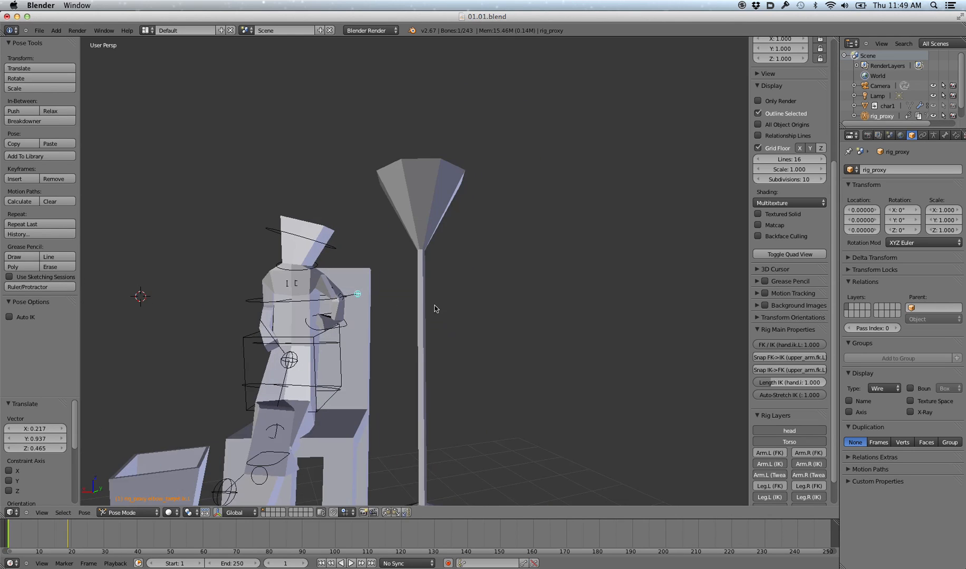
scroll(337, 316, "up", 2)
right_click(333, 327)
right_click(354, 330)
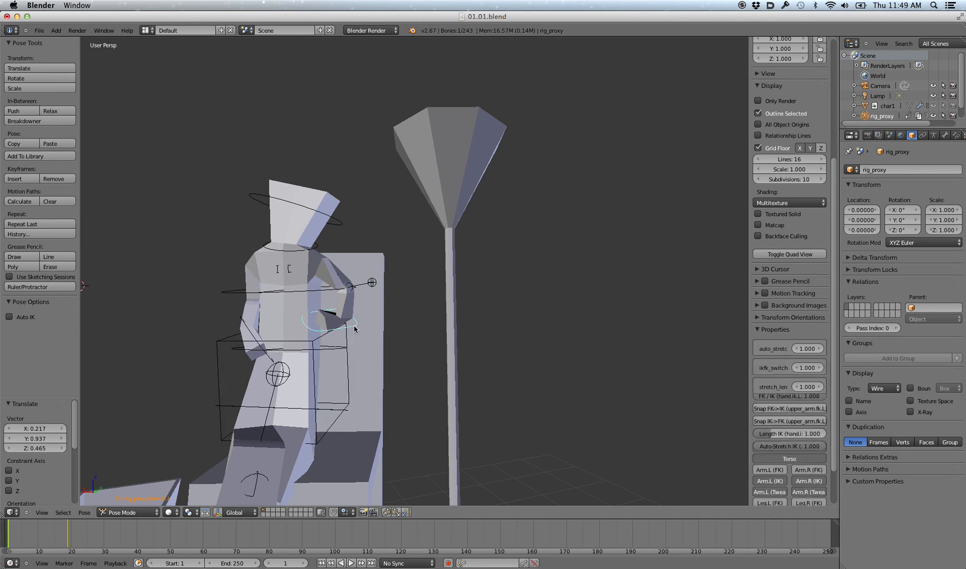
middle_click_drag(354, 330, 371, 335)
key("g")
left_click(371, 334)
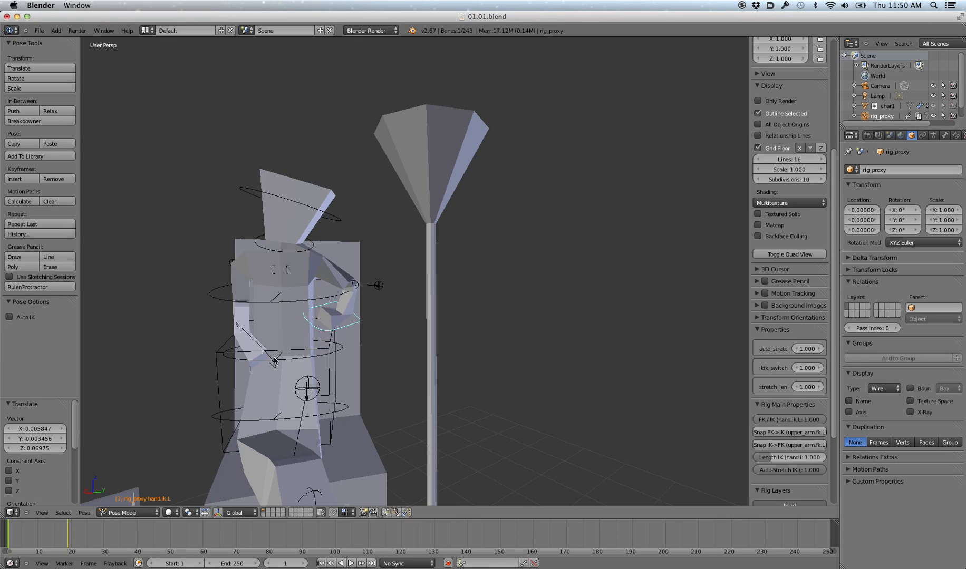
- Raise char1's right hand IK control, moving it about 0.280, -0.218, 0.401 in X, Y, Z
right_click(273, 361)
key("g")
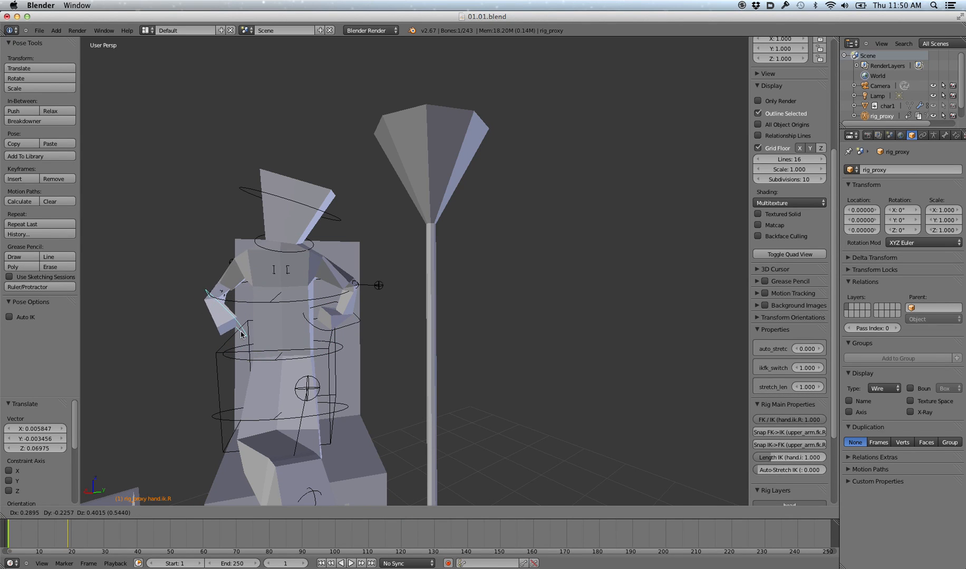
left_click(242, 333)
middle_click_drag(243, 335, 335, 350)
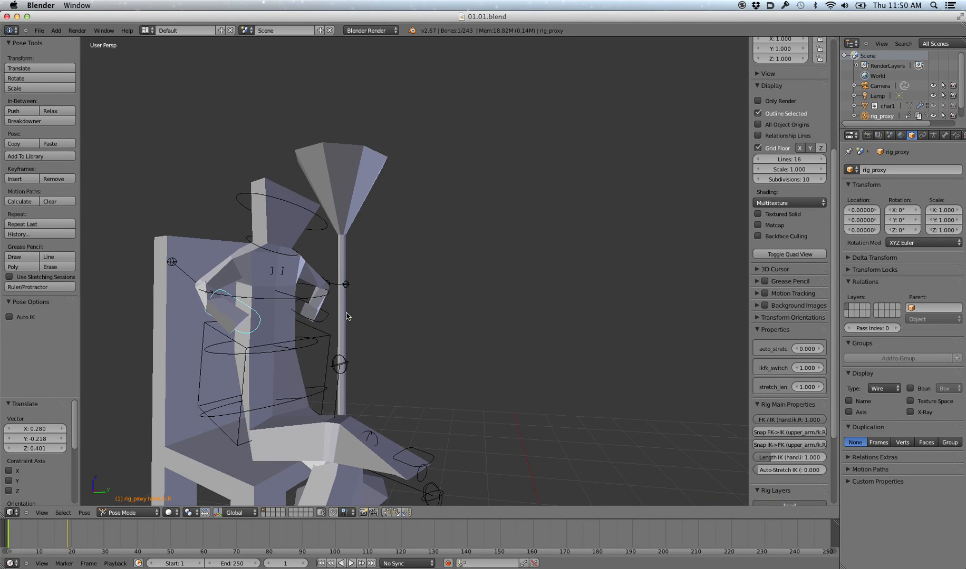
- Export the char1 mesh as a Lightwave Point Cache into the anim folder, overwriting 01.01.mdd
right_click(294, 191)
left_click(45, 42)
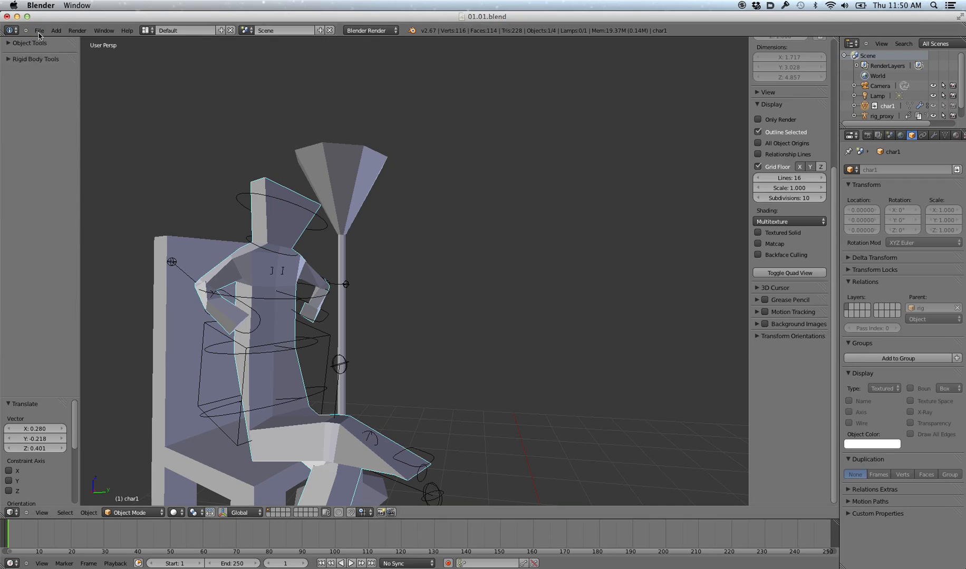
left_click(44, 31)
mouse_move(92, 194)
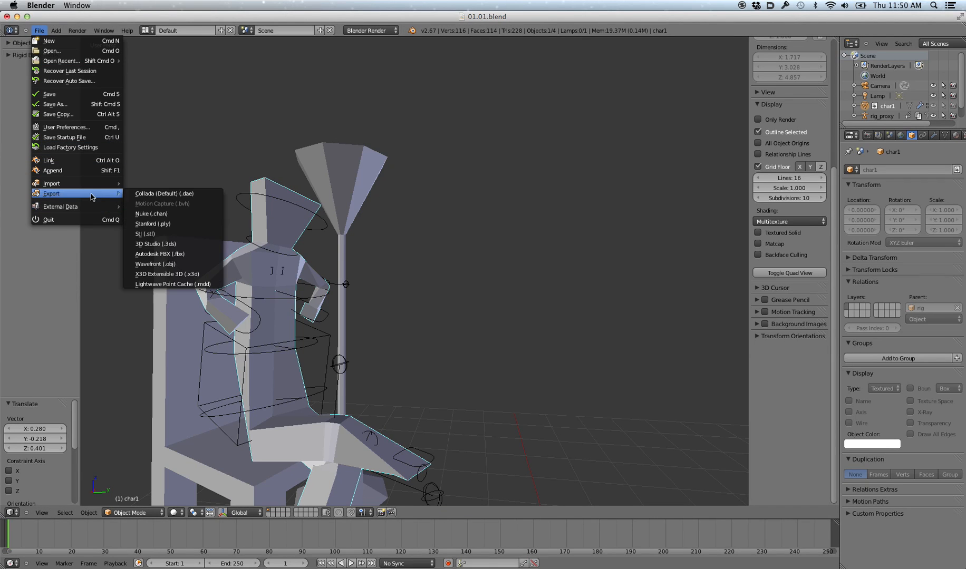
left_click(185, 284)
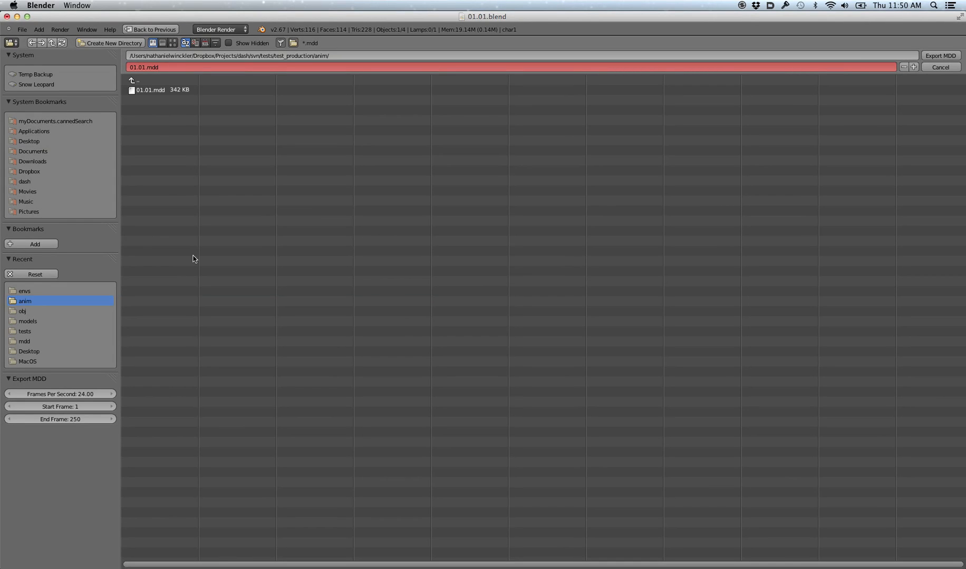
key("Return")
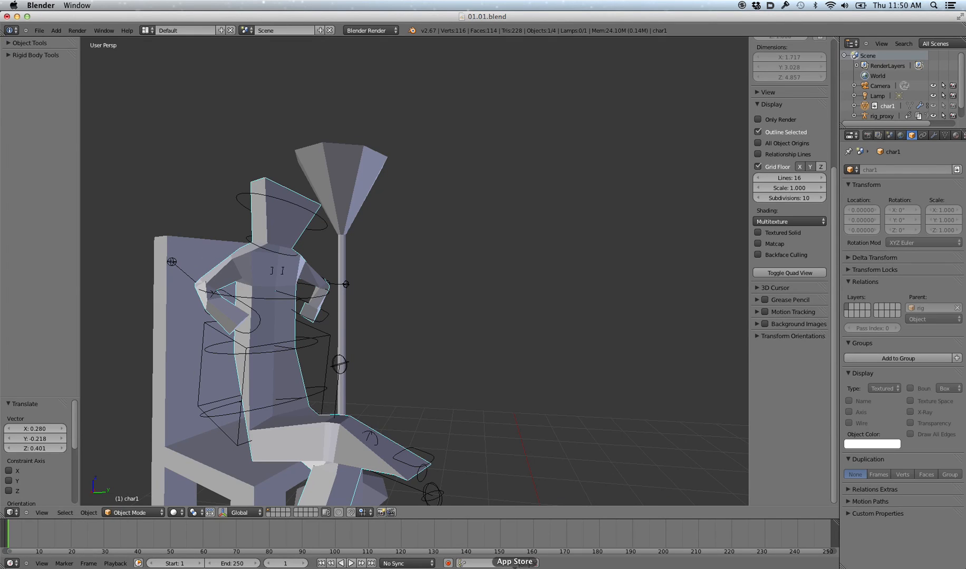
- Switch to modo, make 01.01.lxo the active scene and display it in the Setup layout
left_click(613, 567)
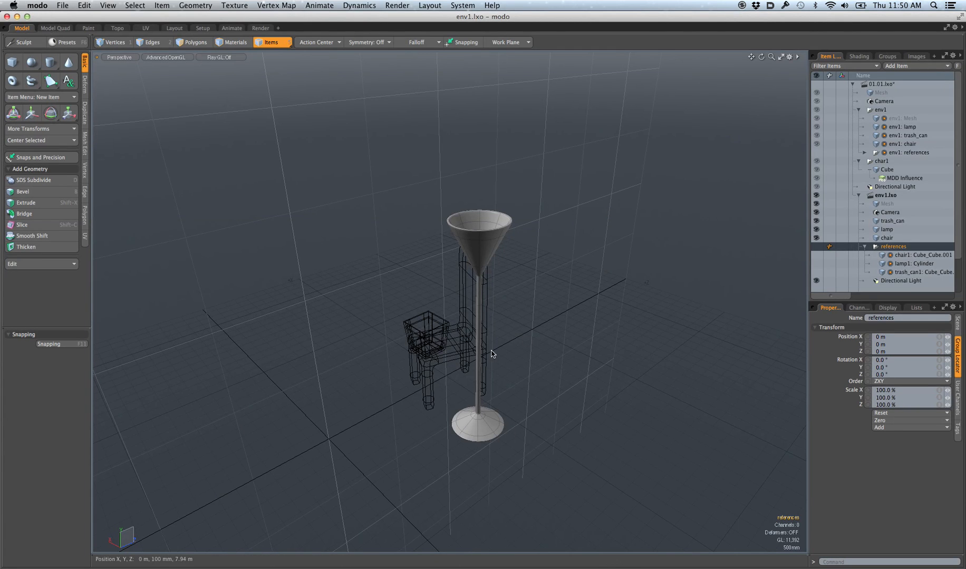
left_click(893, 177)
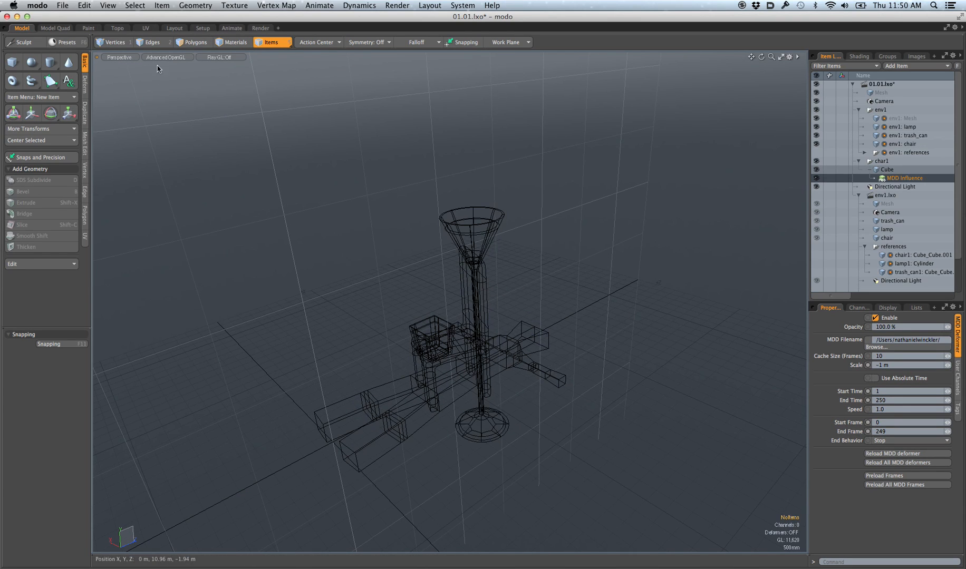
left_click_drag(481, 324, 478, 358, "alt")
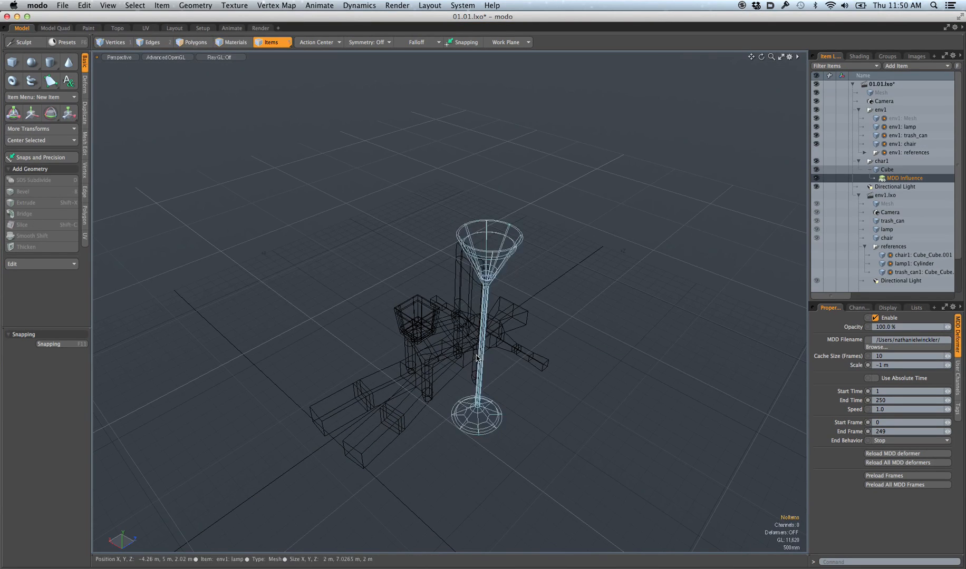
left_click(404, 395)
mouse_move(404, 394)
left_mouse_down("alt")
mouse_move(423, 477)
mouse_move(377, 243)
mouse_move(283, 263)
mouse_move(316, 333)
mouse_move(433, 255)
left_mouse_up("alt")
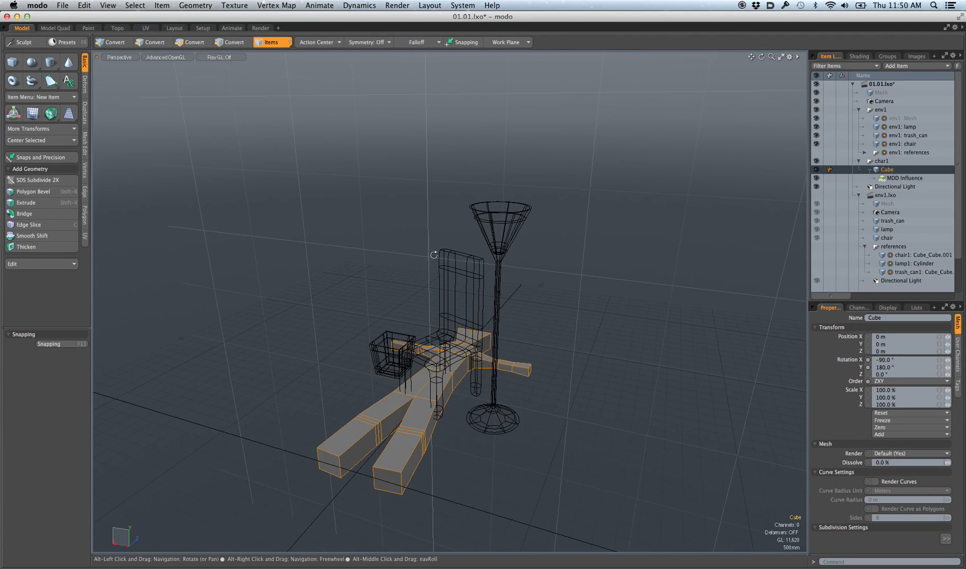
key("o")
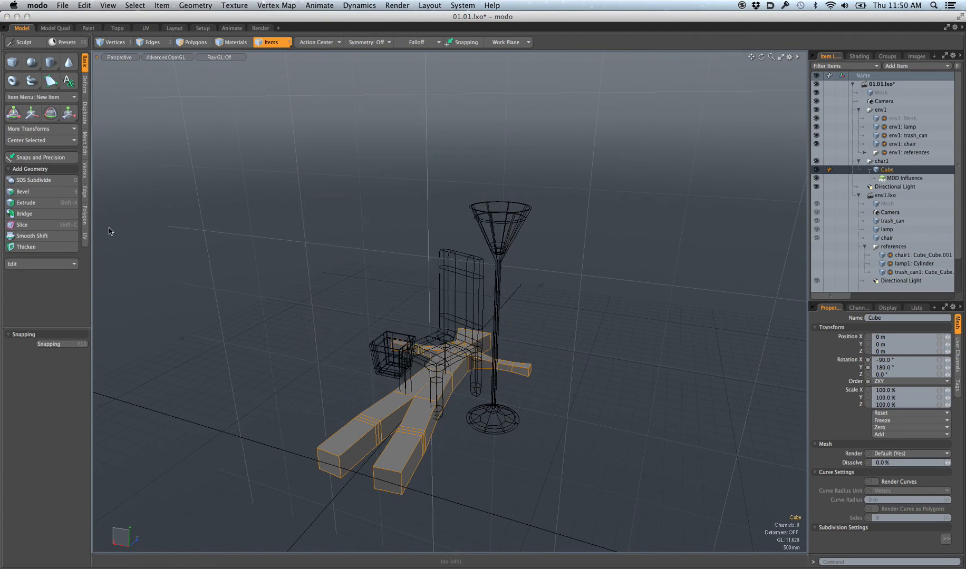
left_click(109, 231)
left_click(209, 29)
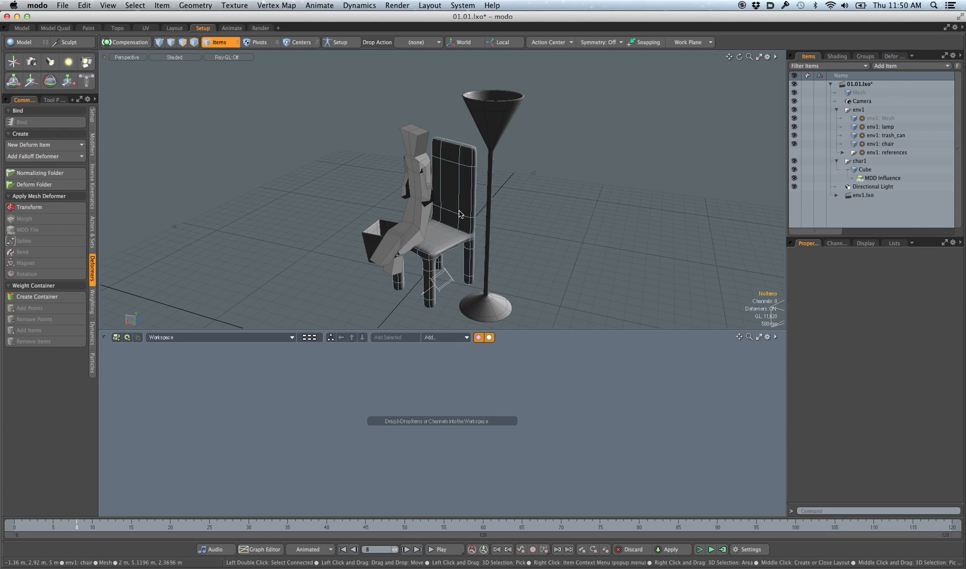
- Reload the MDD deformer of char1's Cube mesh
left_click(422, 193)
left_click_drag(454, 220, 569, 181, "alt")
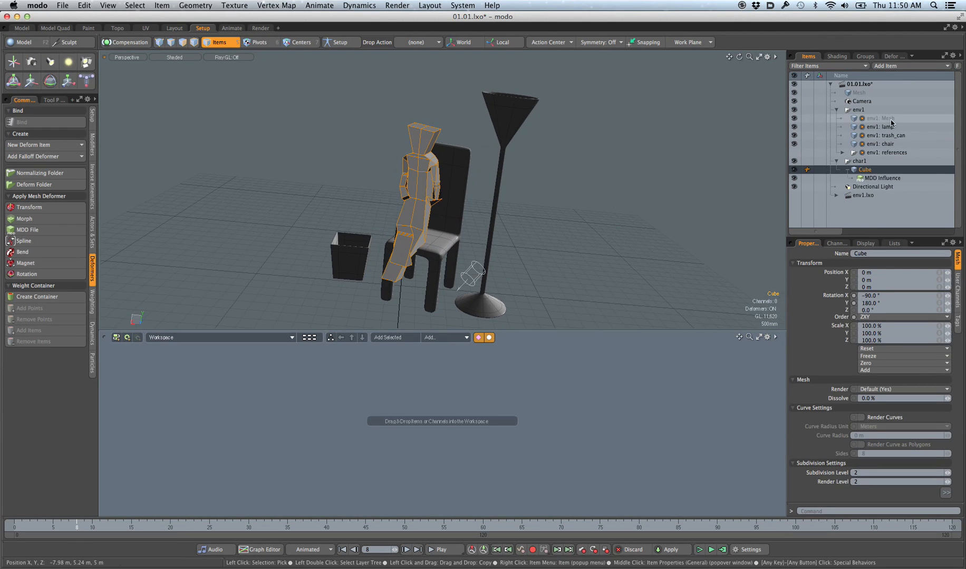
left_click(885, 179)
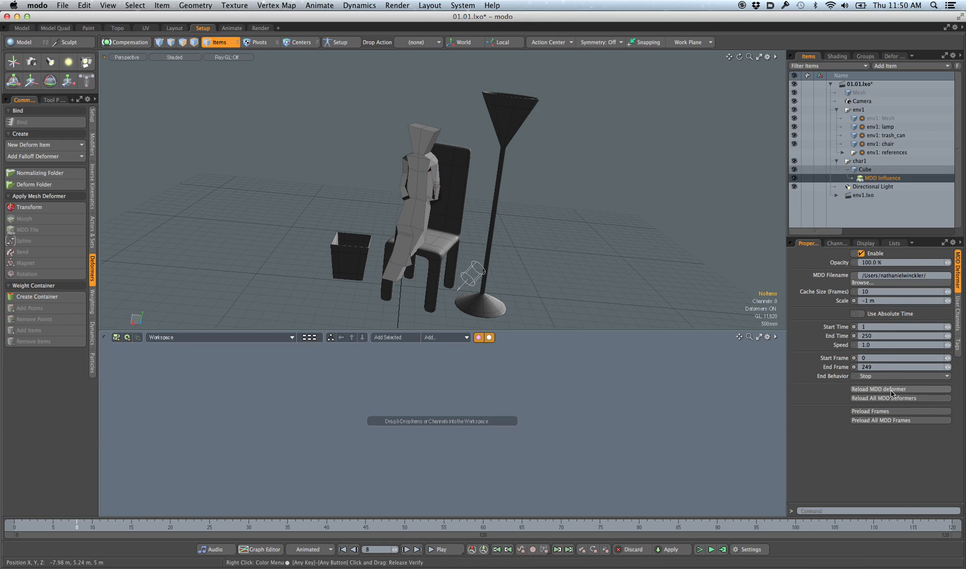
left_click_drag(615, 271, 662, 269, "alt")
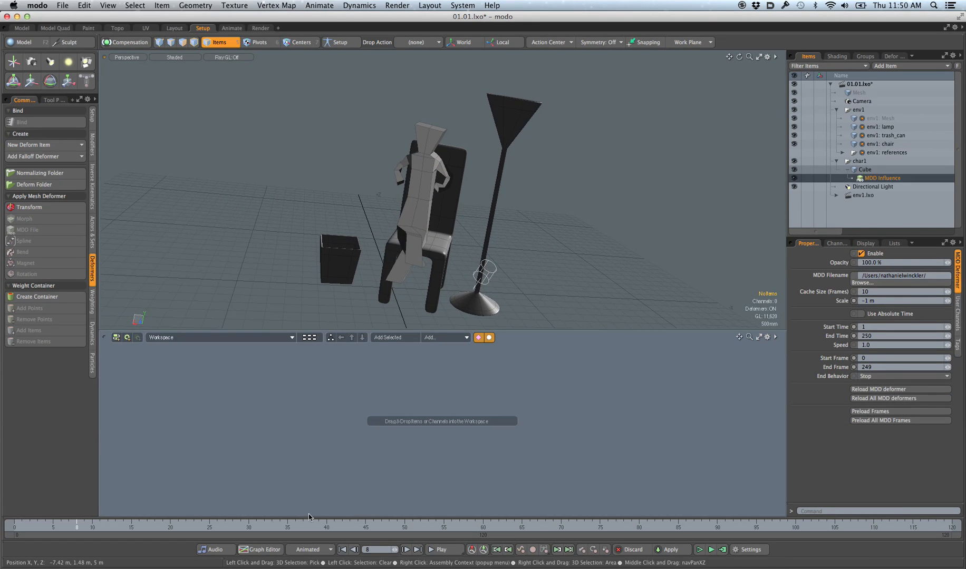
- Scrub the timeline to frame 2, select the env1 lamp, and inspect the updated shot from several angles
left_click_drag(45, 524, 61, 525)
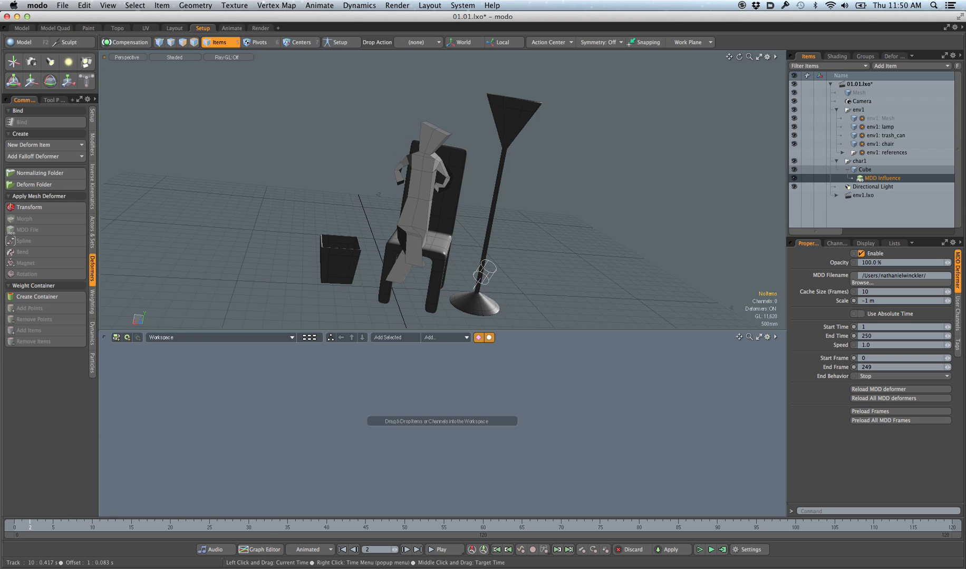
left_click_drag(512, 259, 586, 255, "alt")
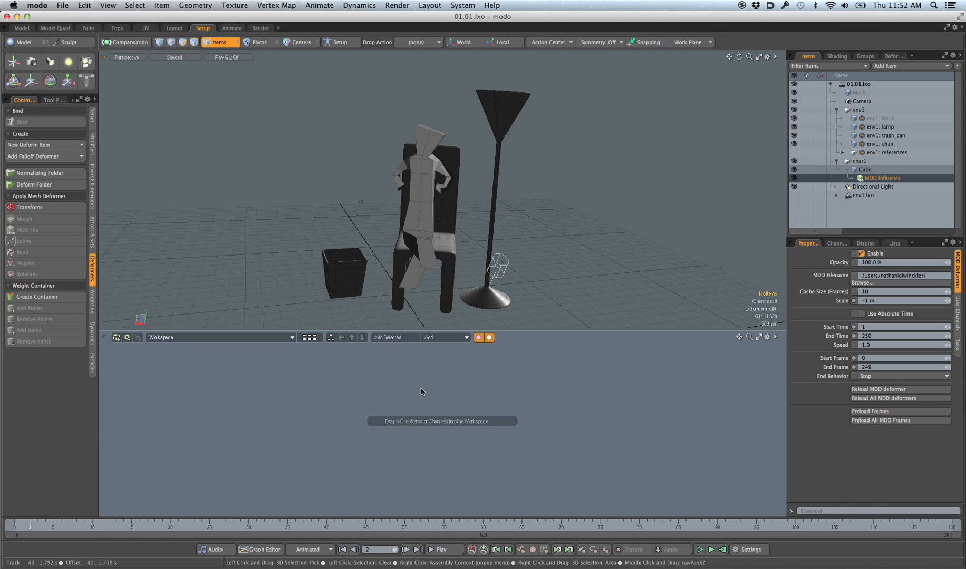
left_click(445, 203)
left_click(511, 130)
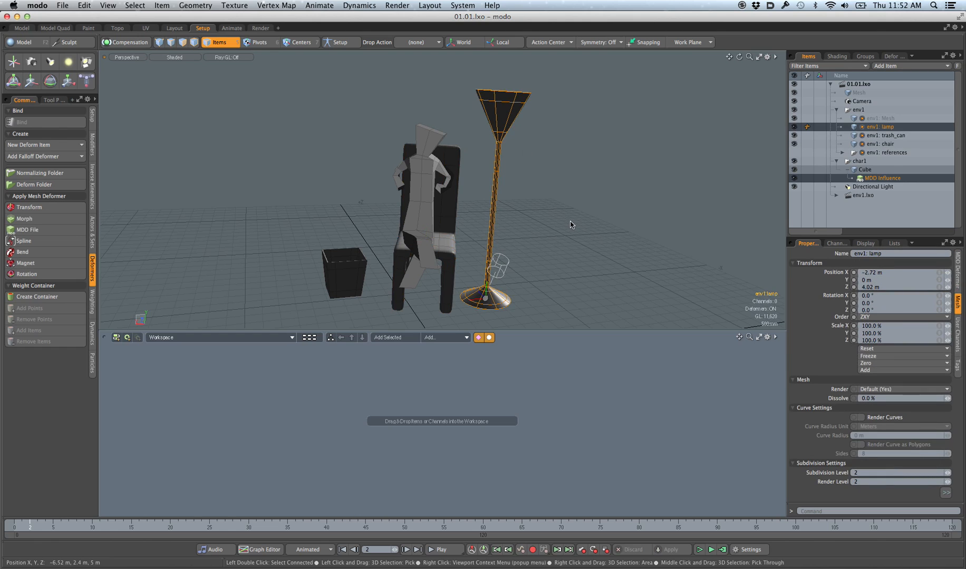
left_click_drag(570, 225, 441, 327, "alt")
left_click_drag(469, 259, 367, 253, "ctrl+alt")
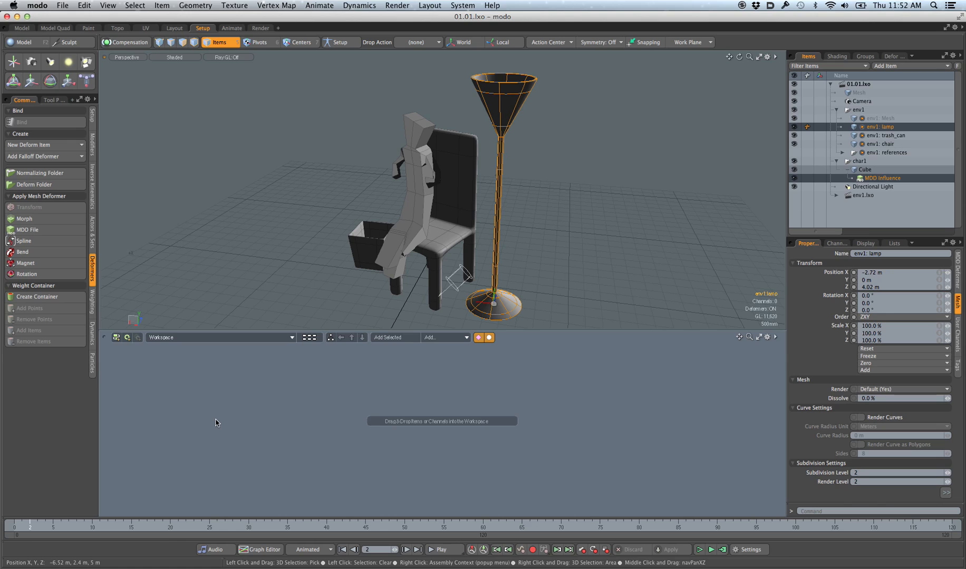